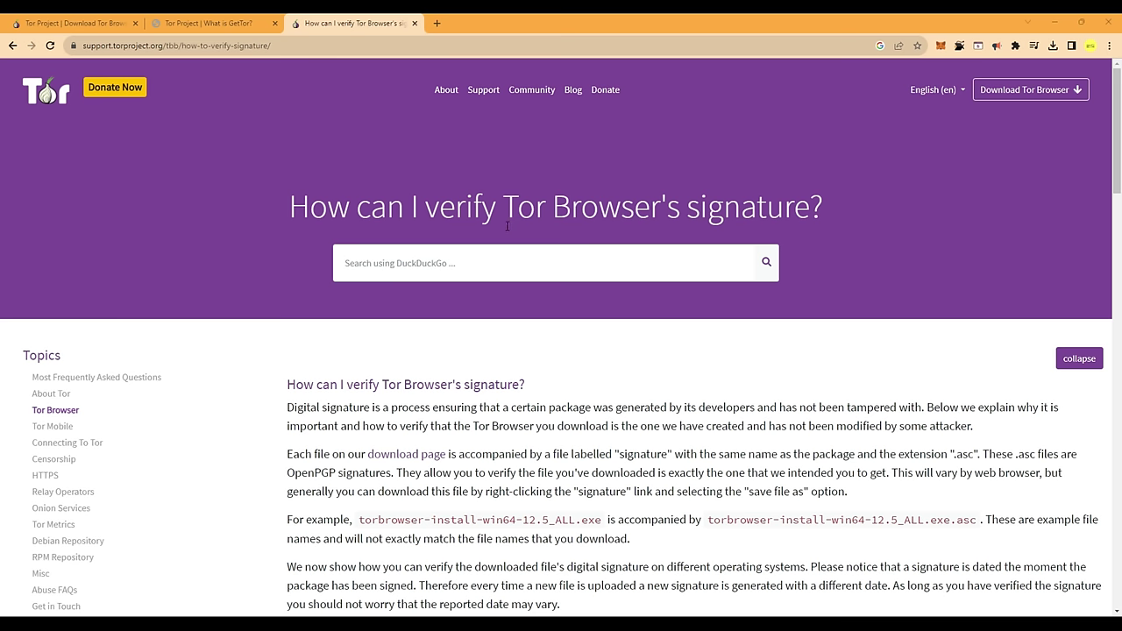
Read the verification guide down to 'Workaround (using a public key)' and open the developers' public key link.
left_click(289, 45)
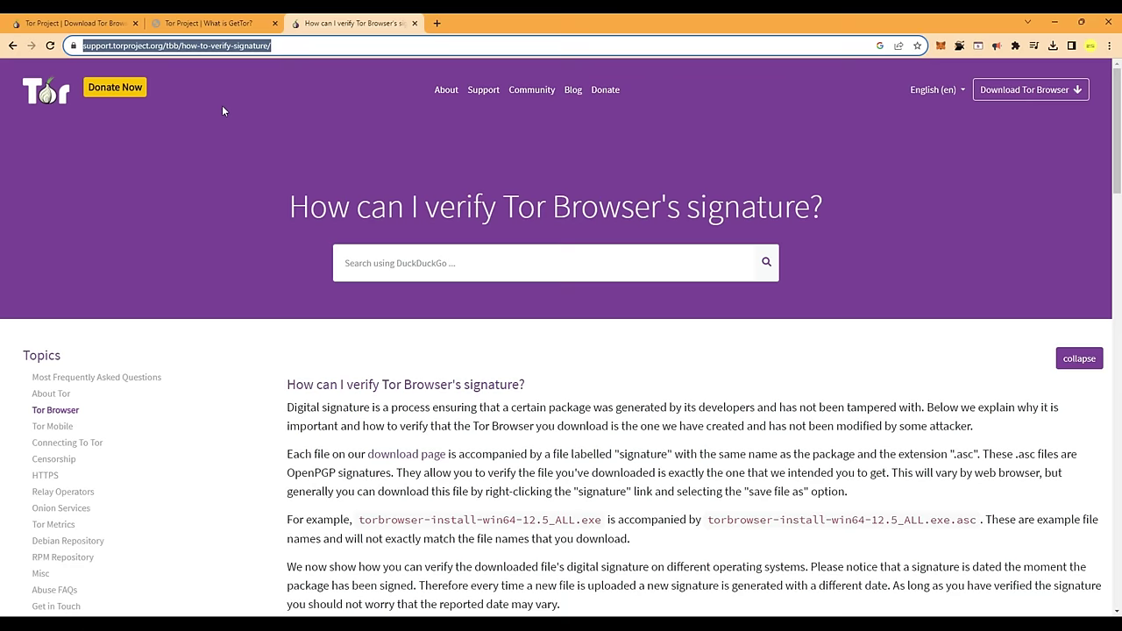
scroll(231, 169, "down", 8)
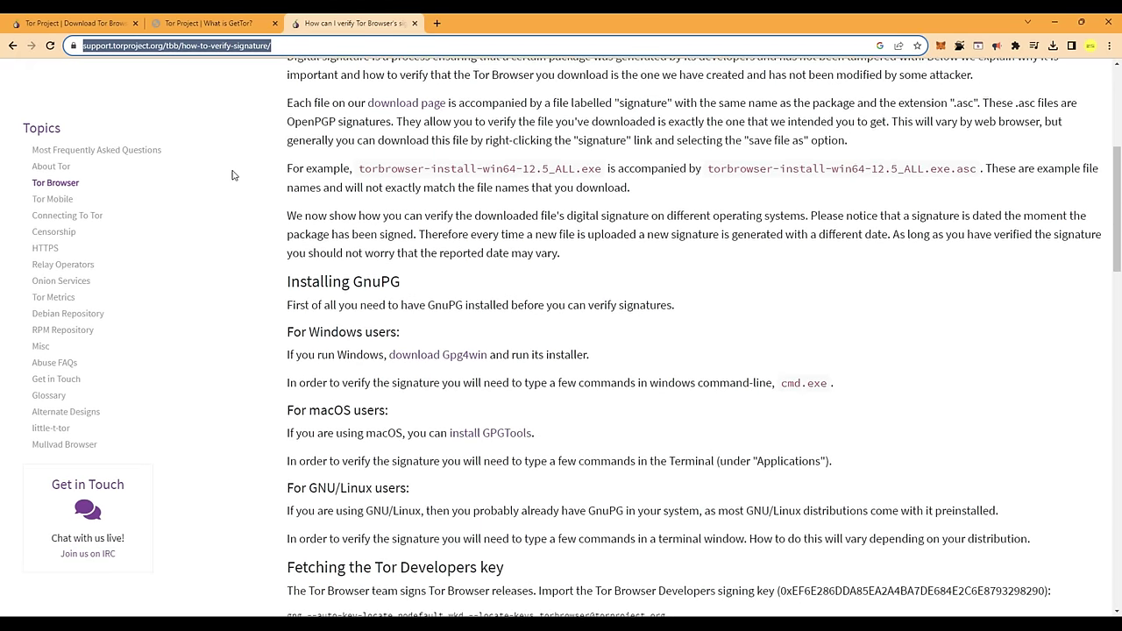
scroll(236, 174, "down", 9)
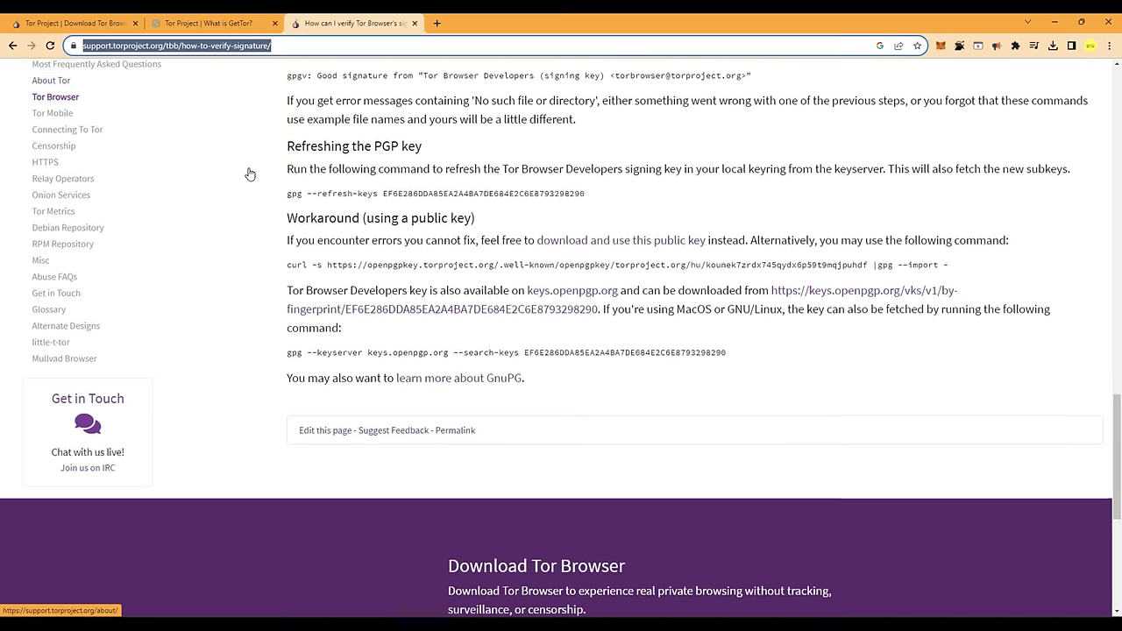
scroll(250, 174, "up", 1)
mouse_move(372, 275)
left_mouse_down()
mouse_move(473, 275)
mouse_move(367, 276)
left_mouse_up()
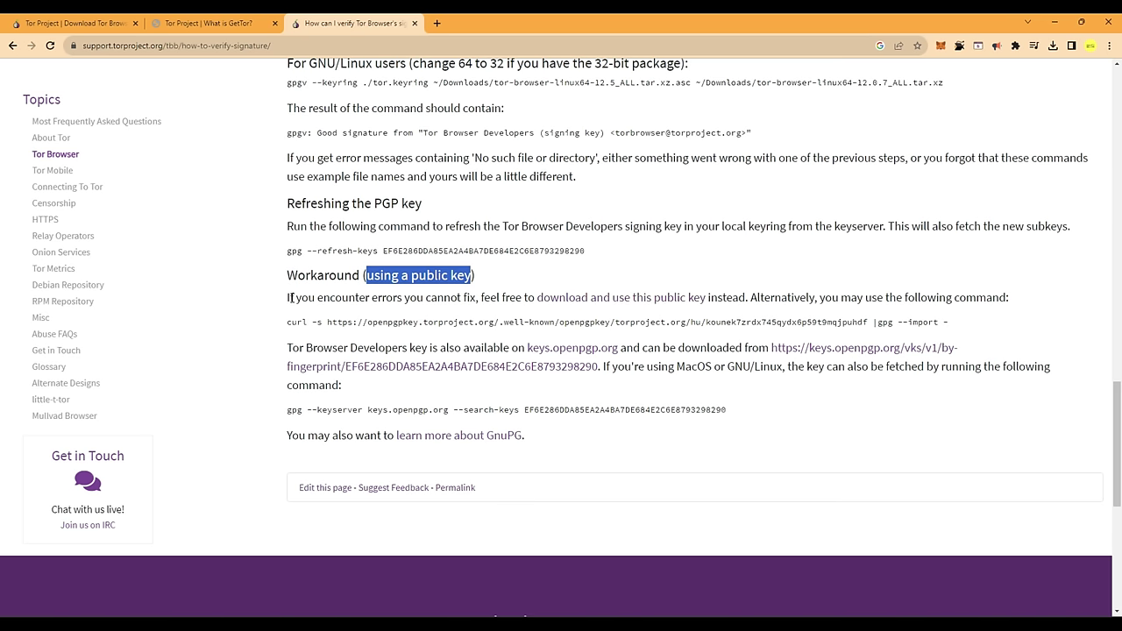
left_click_drag(288, 299, 478, 305)
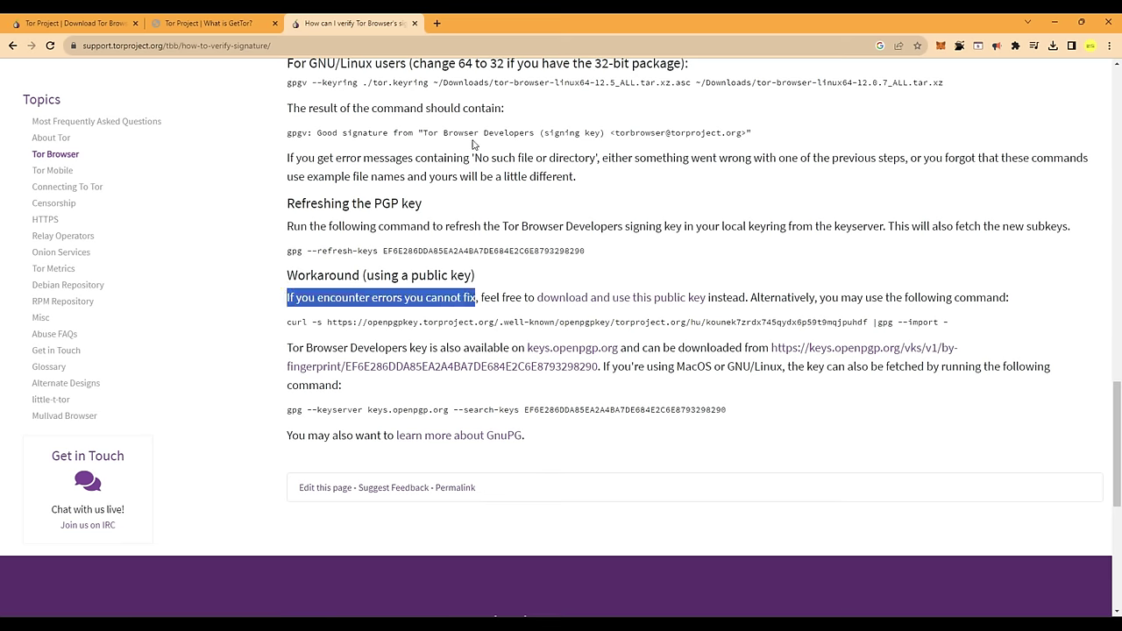
scroll(376, 97, "up", 3)
scroll(437, 388, "down", 3)
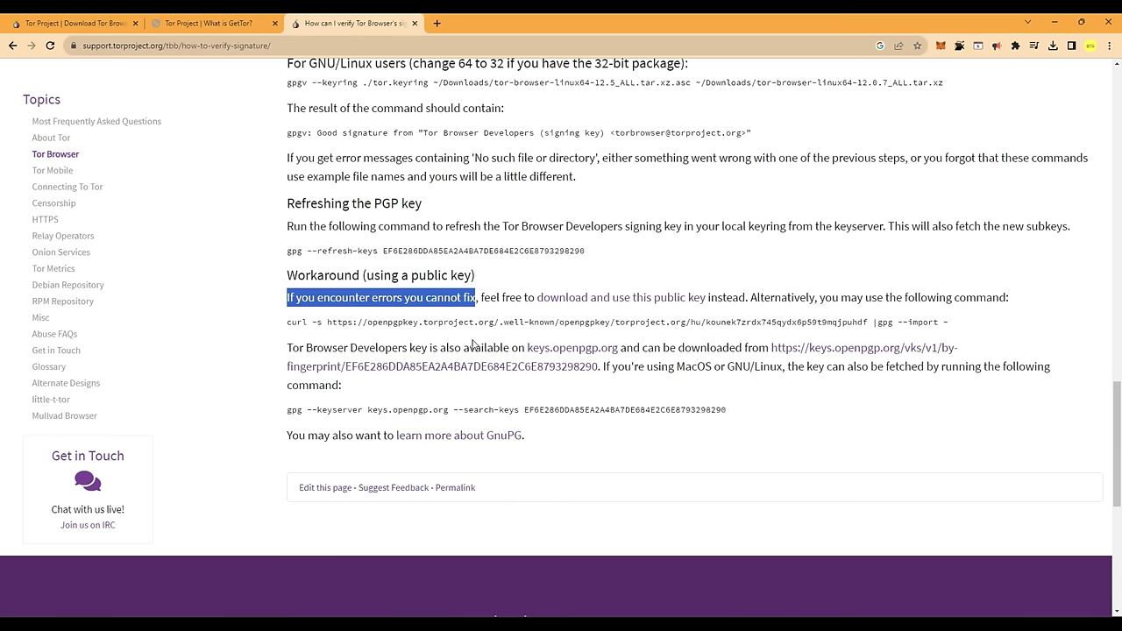
left_click(537, 317)
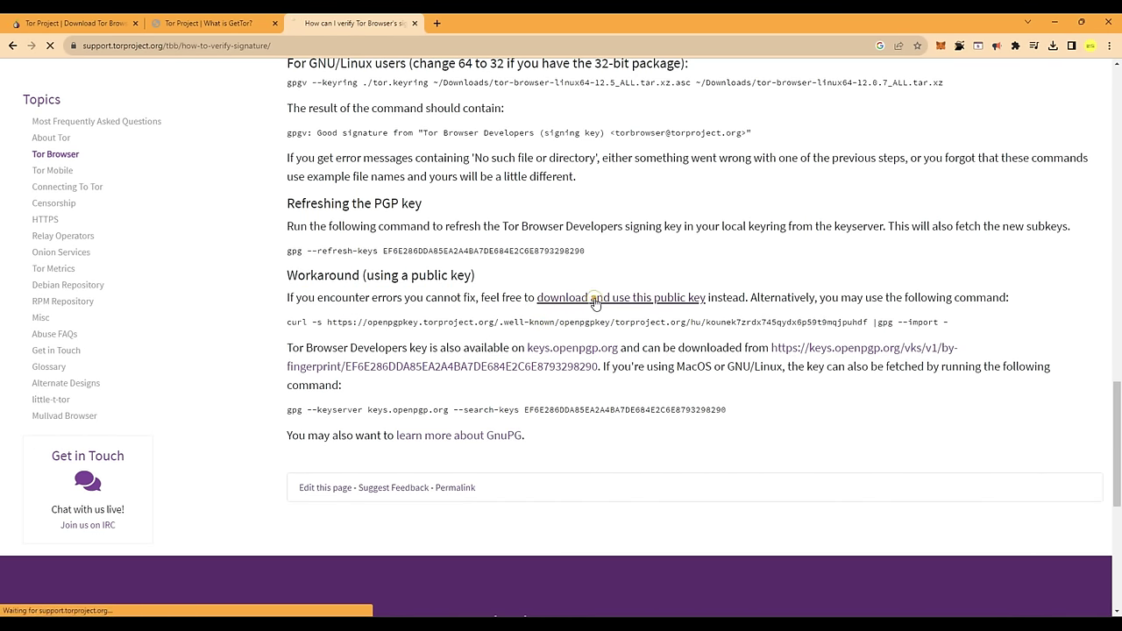
left_click(594, 299)
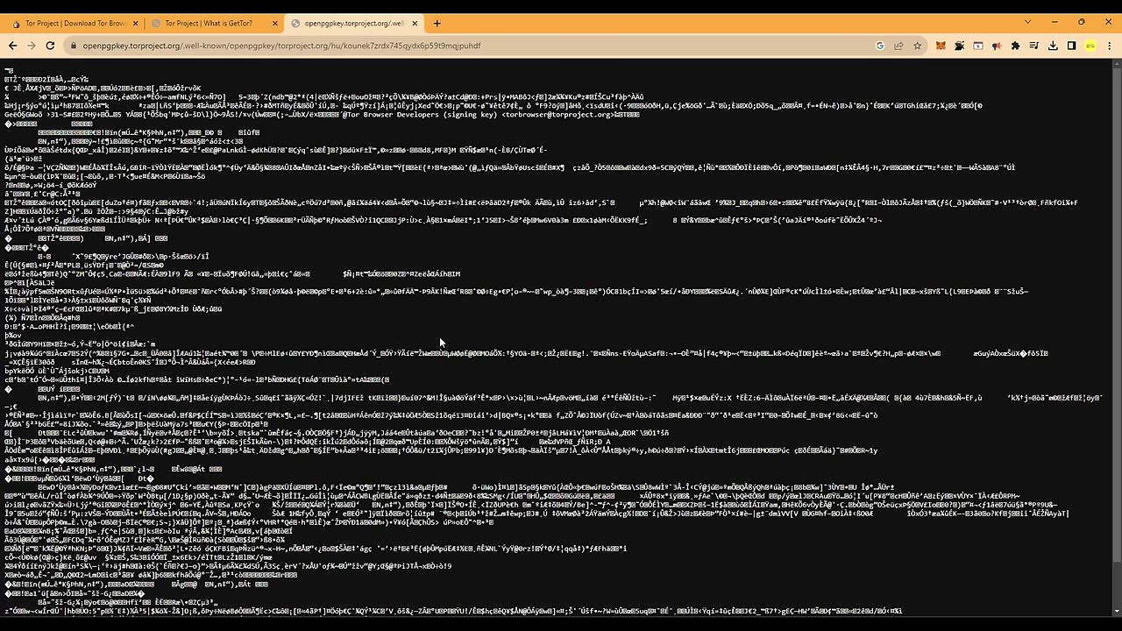
Start saving the raw key page into the Downloads folder and clear the default file name.
scroll(183, 278, "down", 1)
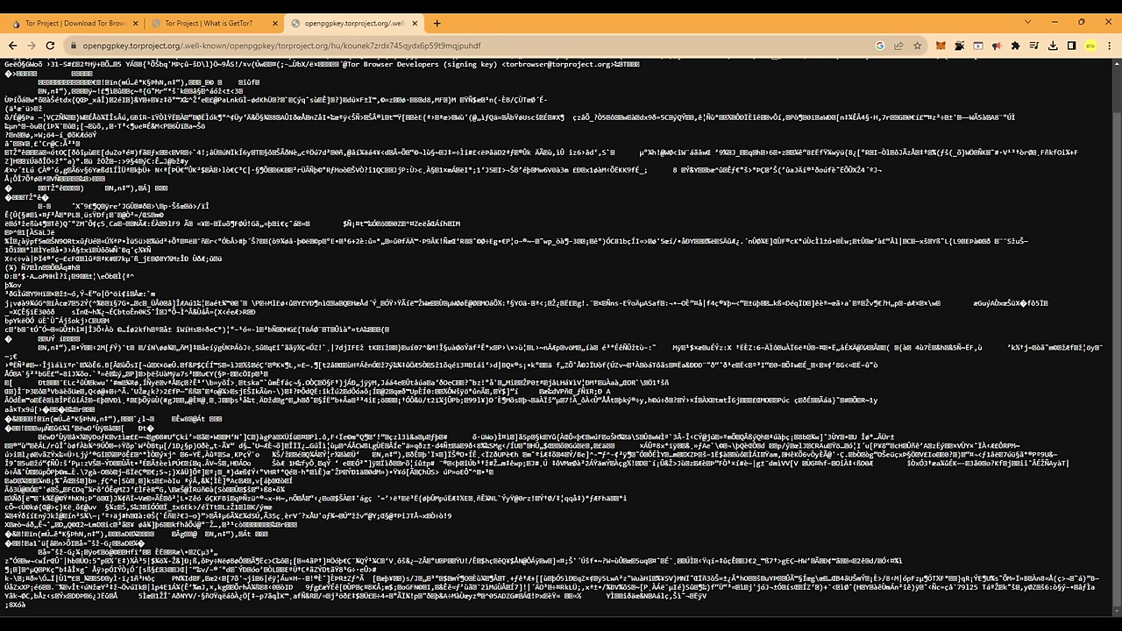
scroll(358, 385, "up", 1)
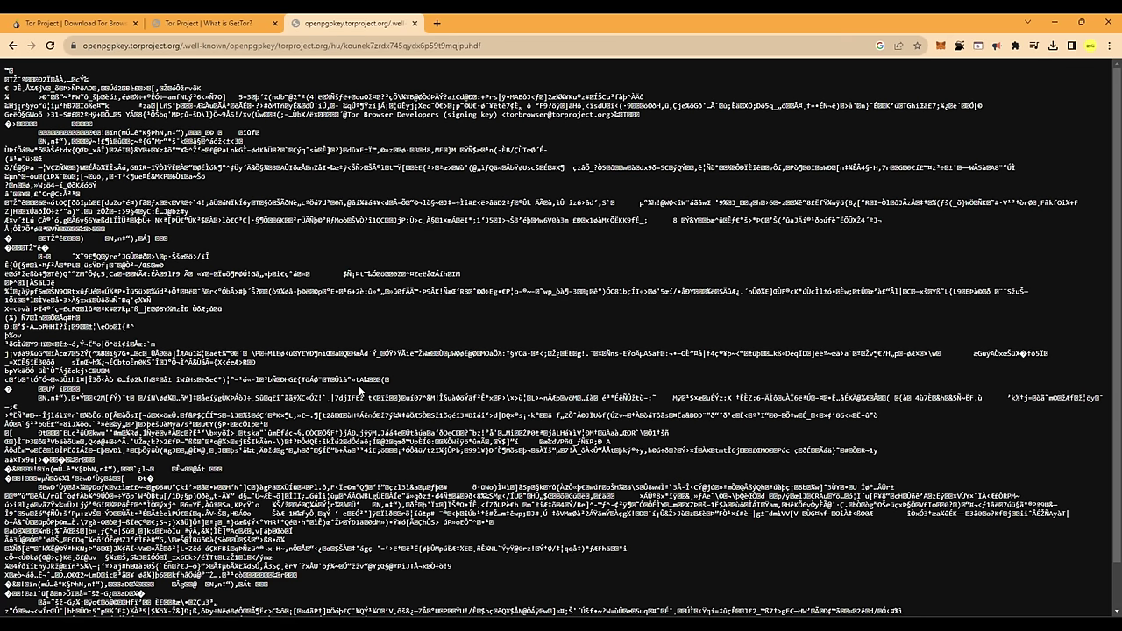
key("ctrl+s")
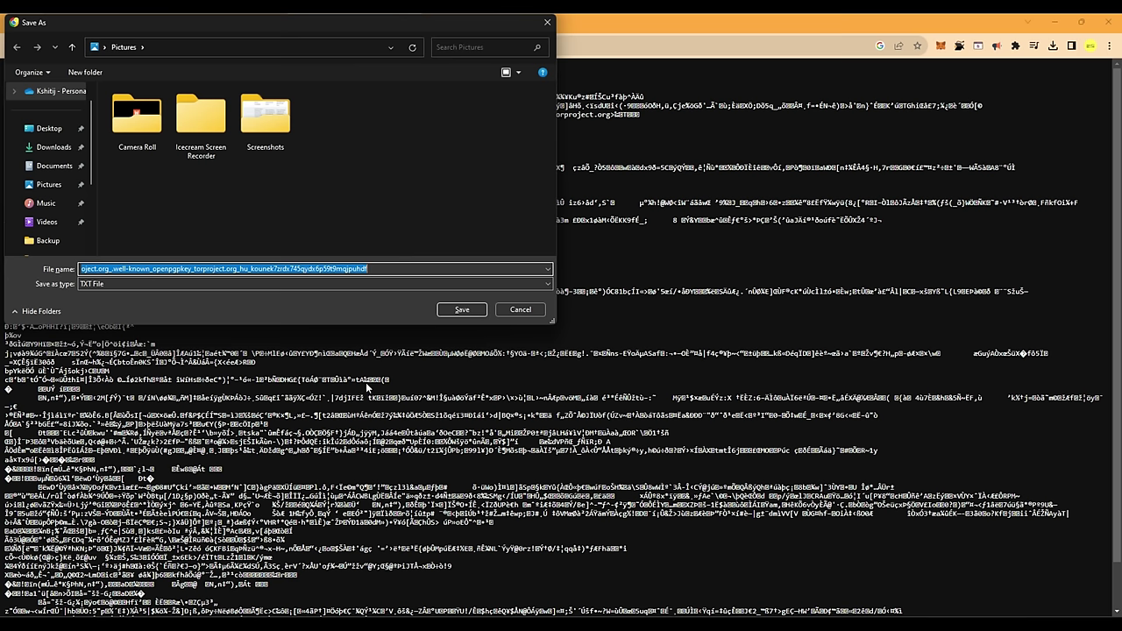
left_click(53, 146)
left_click(269, 273)
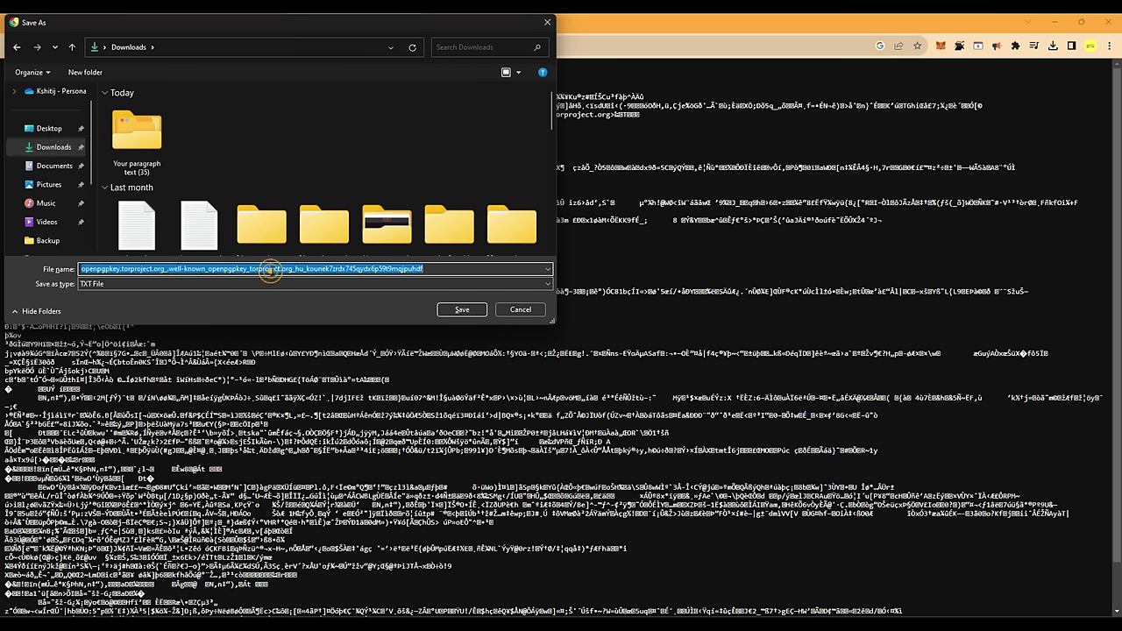
key("BackSpace")
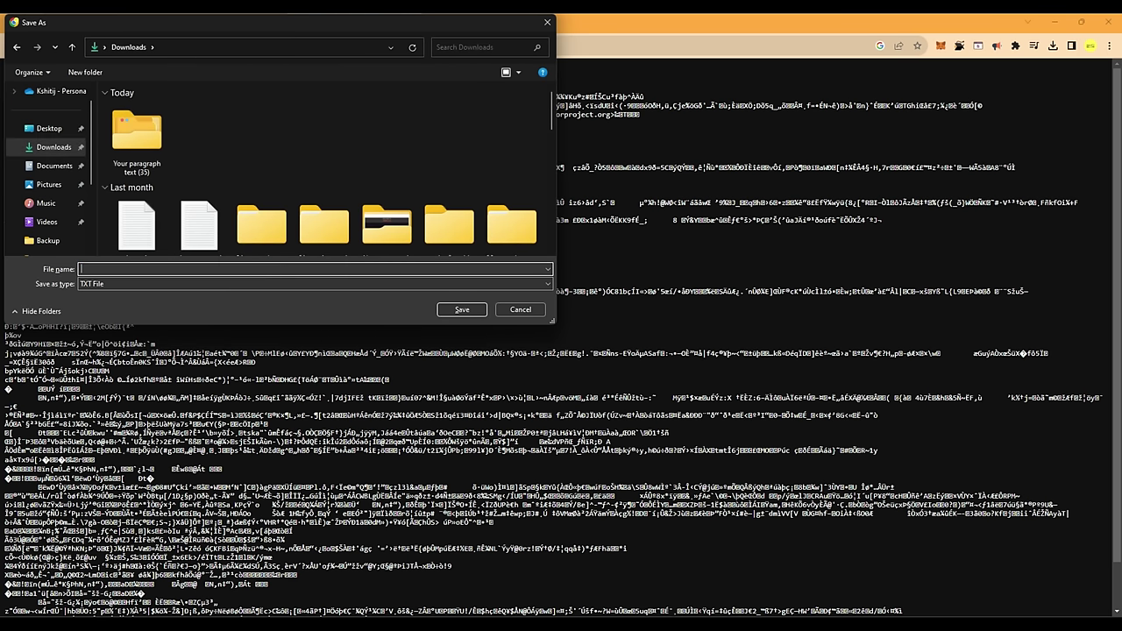
Name the file TORpub.key, keep the TXT File type, and save it.
type("TOR public Key.key")
left_click(219, 284)
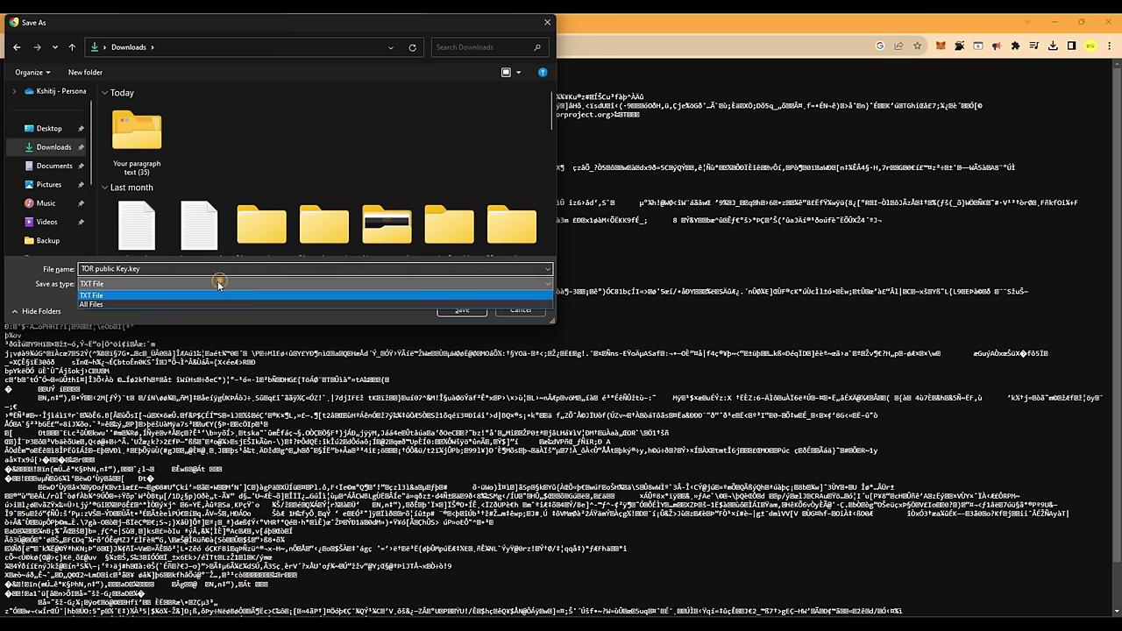
left_click(127, 285)
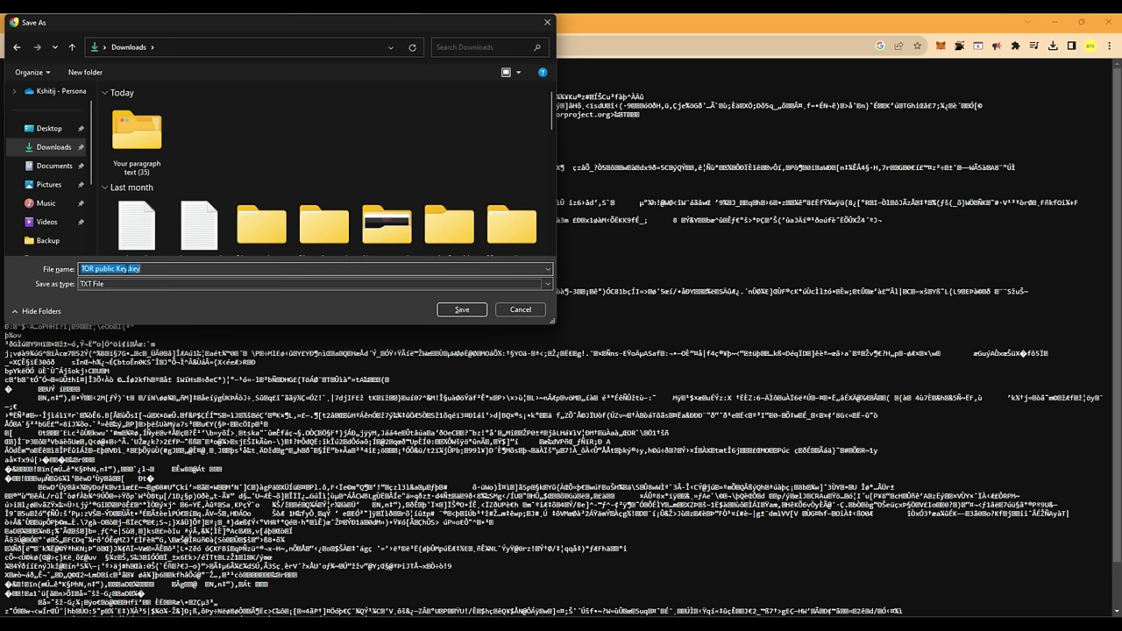
mouse_move(102, 268)
left_mouse_down()
mouse_move(126, 268)
mouse_move(89, 268)
left_mouse_up()
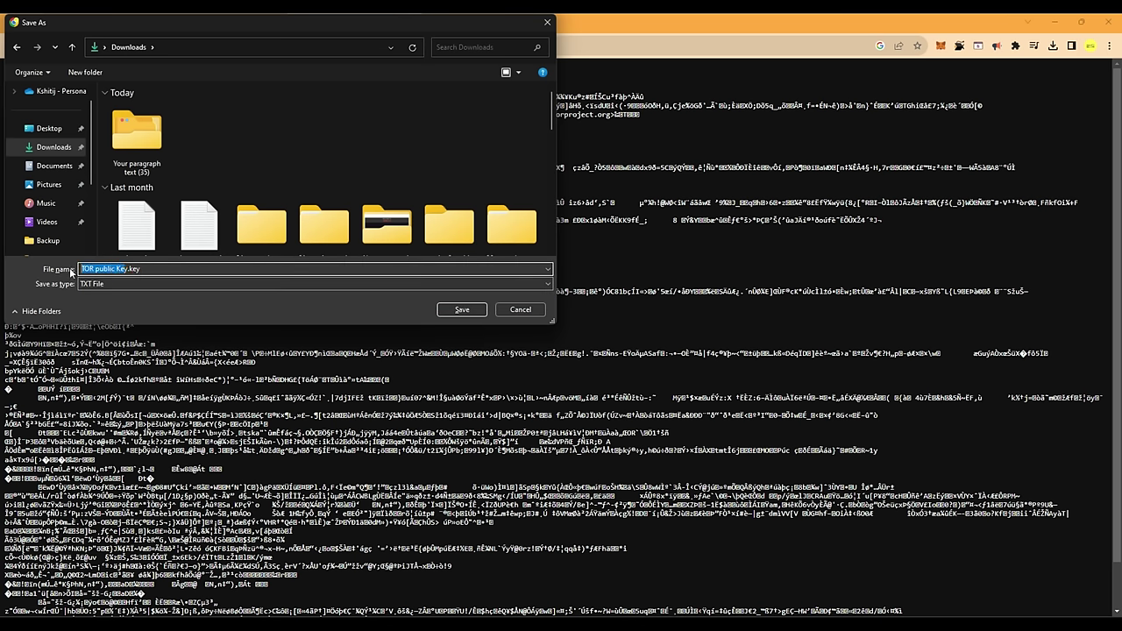
key("BackSpace")
type("R")
key("Delete")
type("pub")
left_click(460, 309)
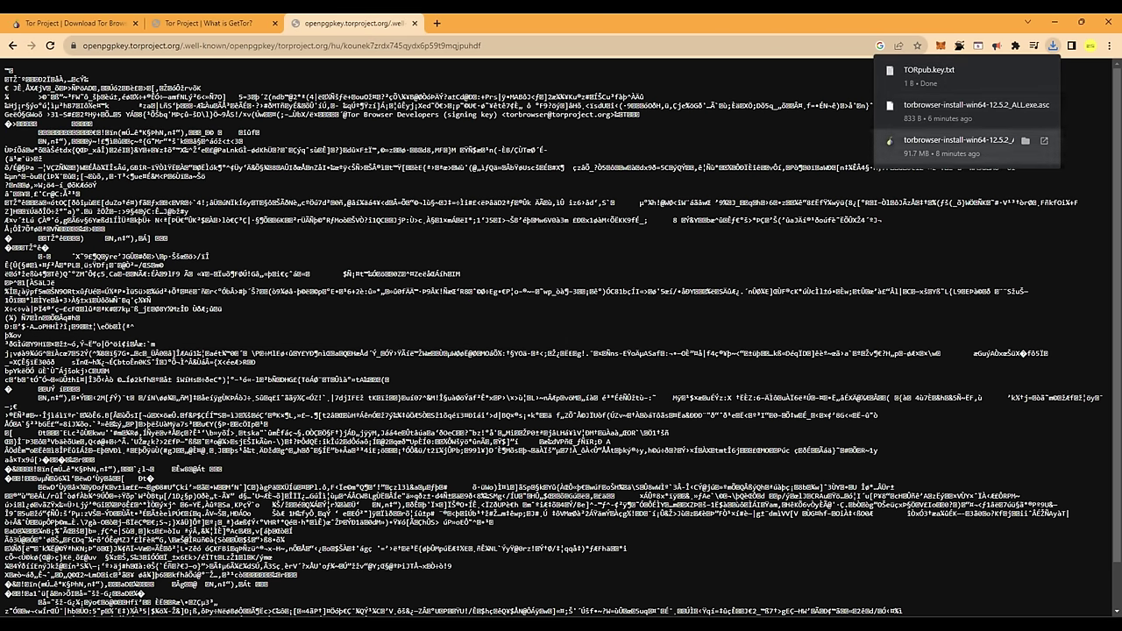
Return to the signature-verification guide and follow 'download Gpg4win' under For Windows users.
left_click(498, 330)
key("ctrl+shift+Tab")
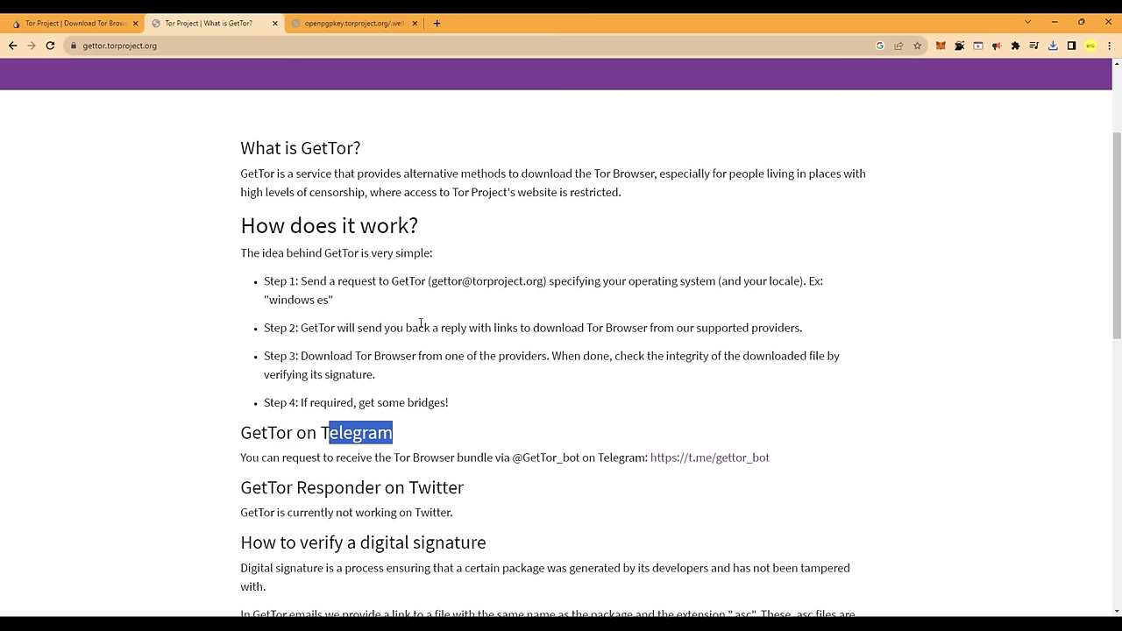
scroll(421, 325, "up", 2)
scroll(446, 356, "down", 5)
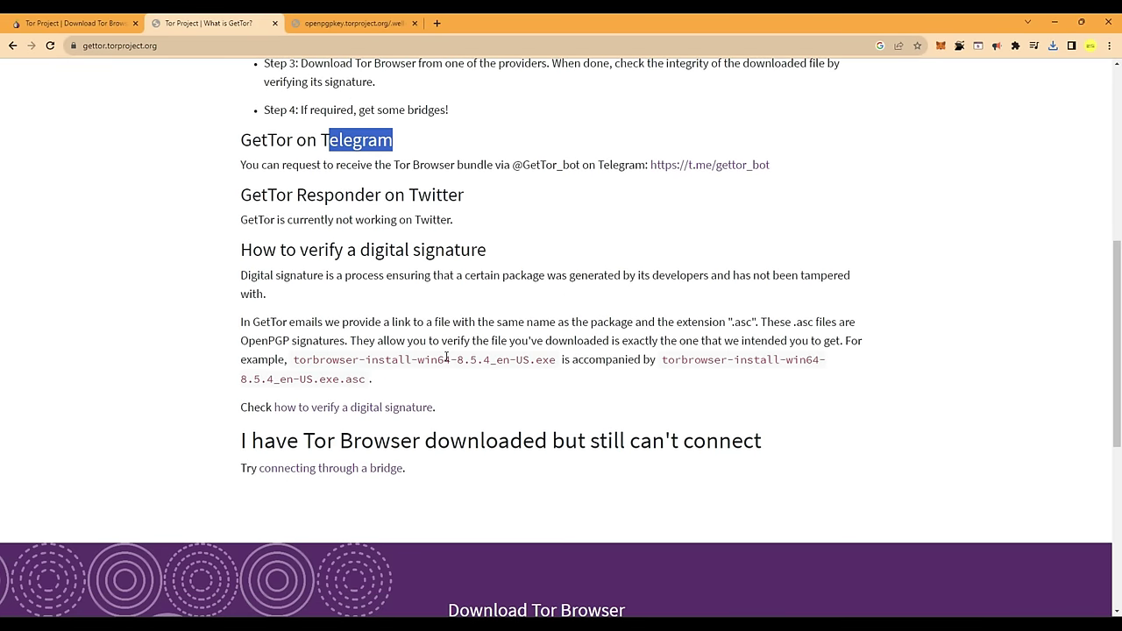
scroll(446, 357, "up", 4)
key("ctrl+Tab")
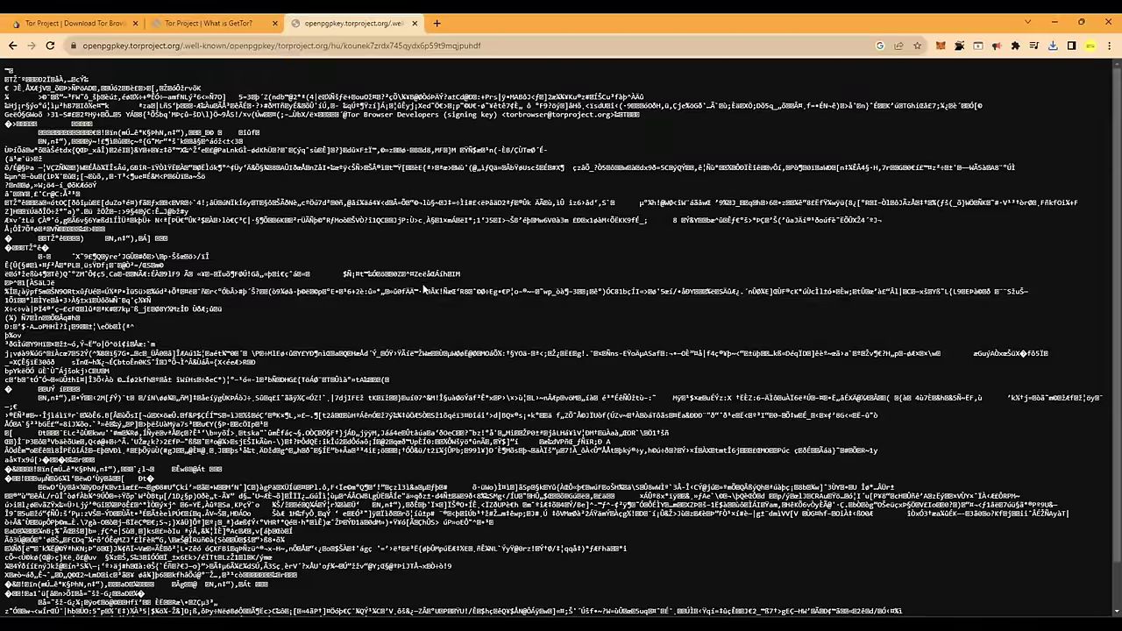
left_click(12, 46)
scroll(395, 343, "up", 4)
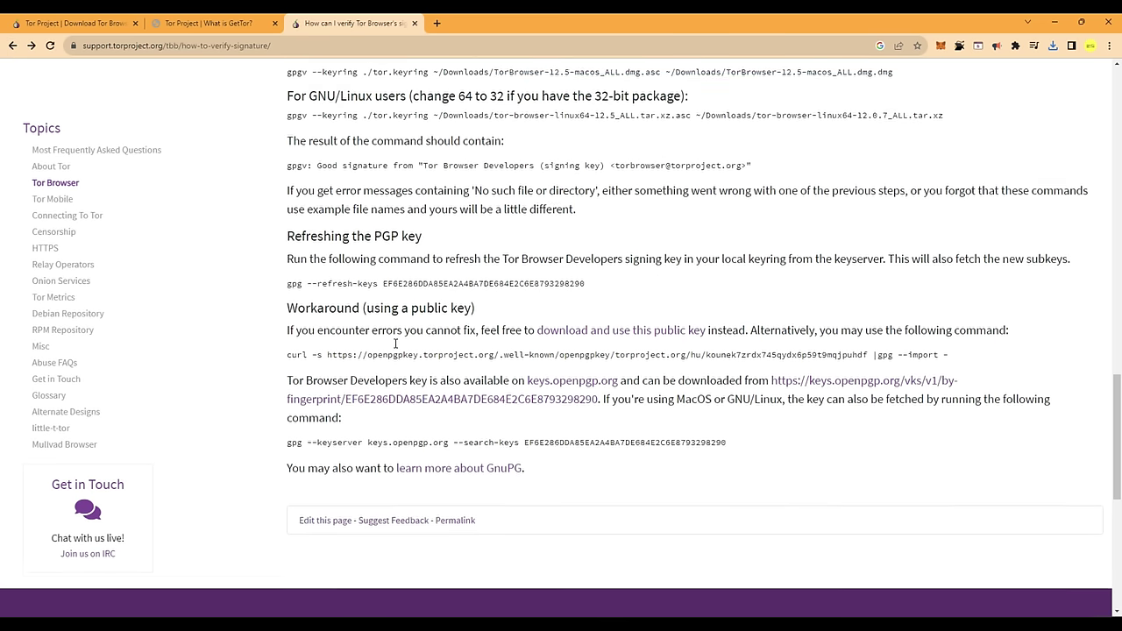
scroll(395, 343, "up", 6)
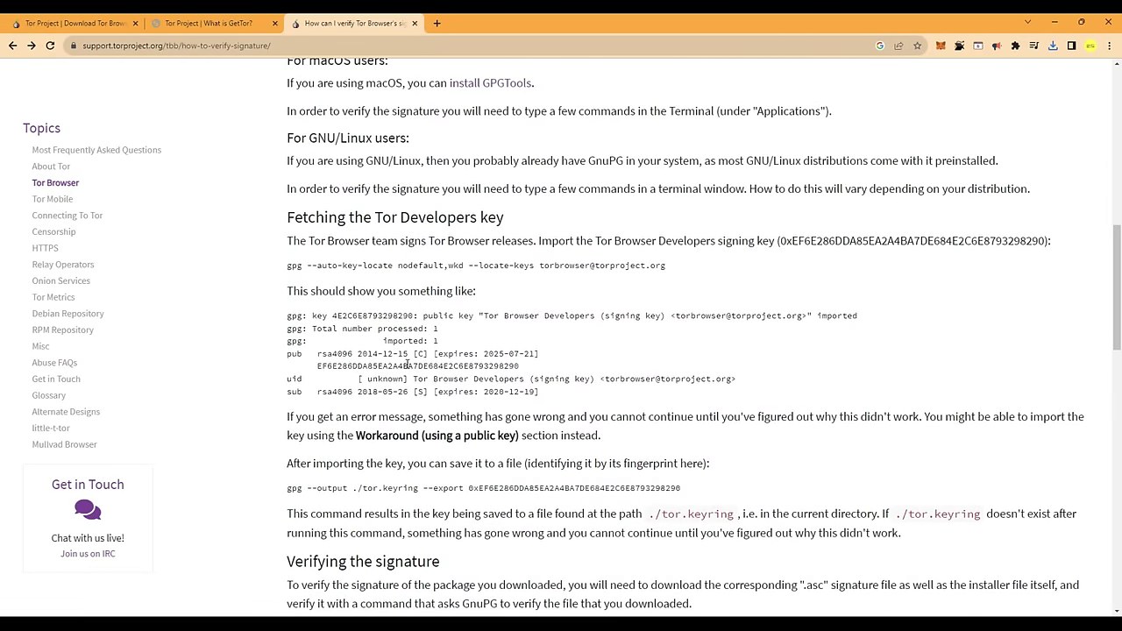
scroll(406, 364, "up", 1)
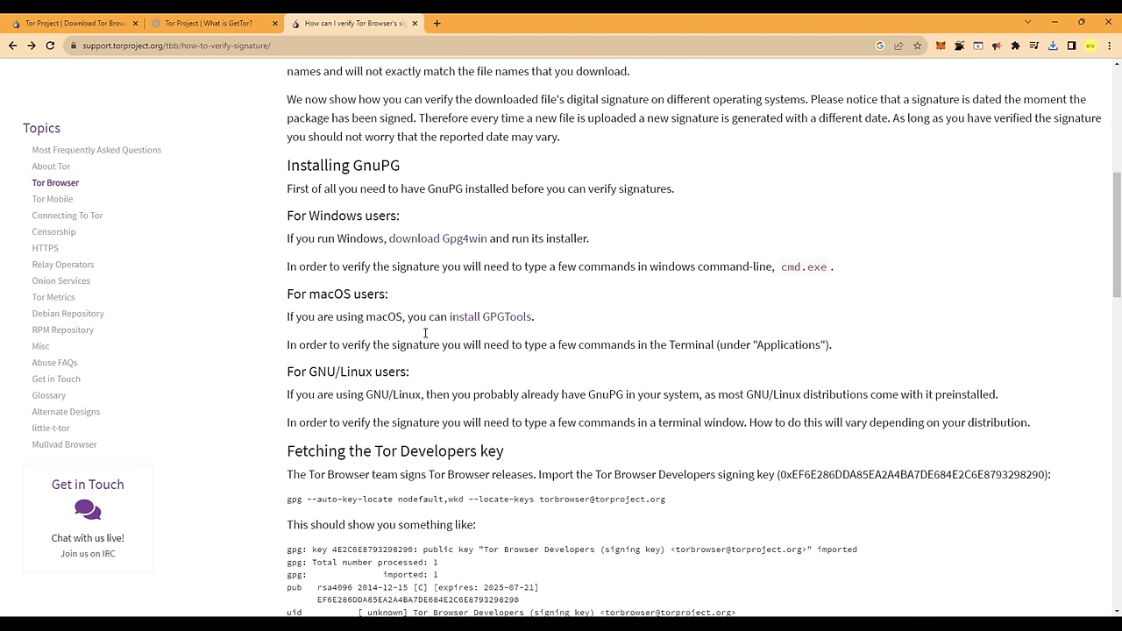
left_click_drag(289, 218, 408, 223)
left_click(433, 241)
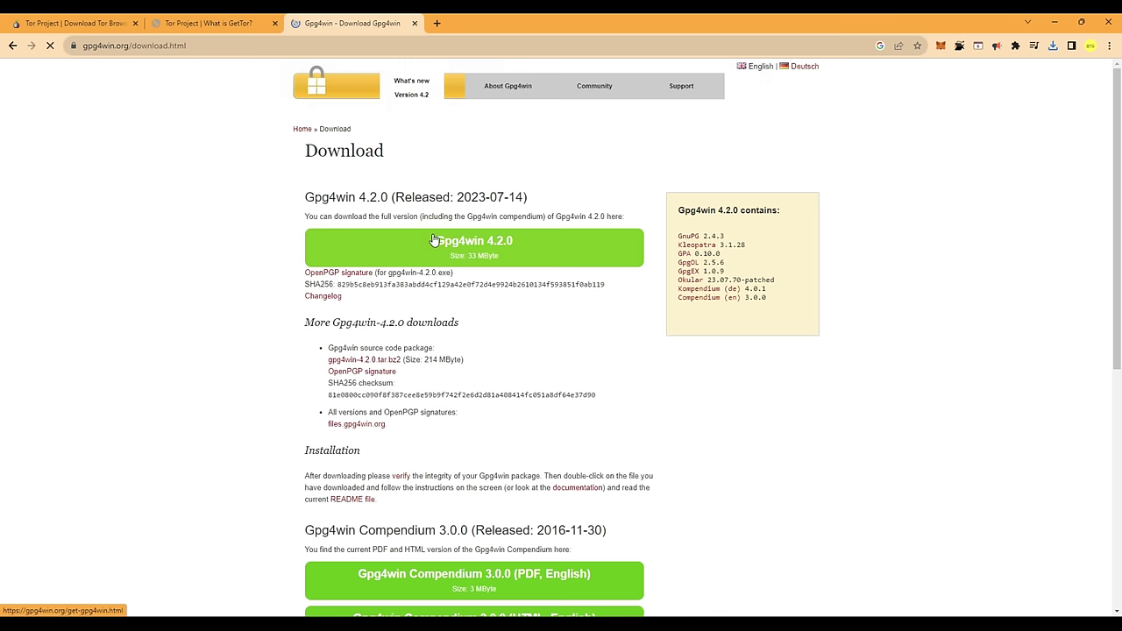
Download the full Gpg4win 4.2.0 installer with a $0 donation.
left_click(435, 244)
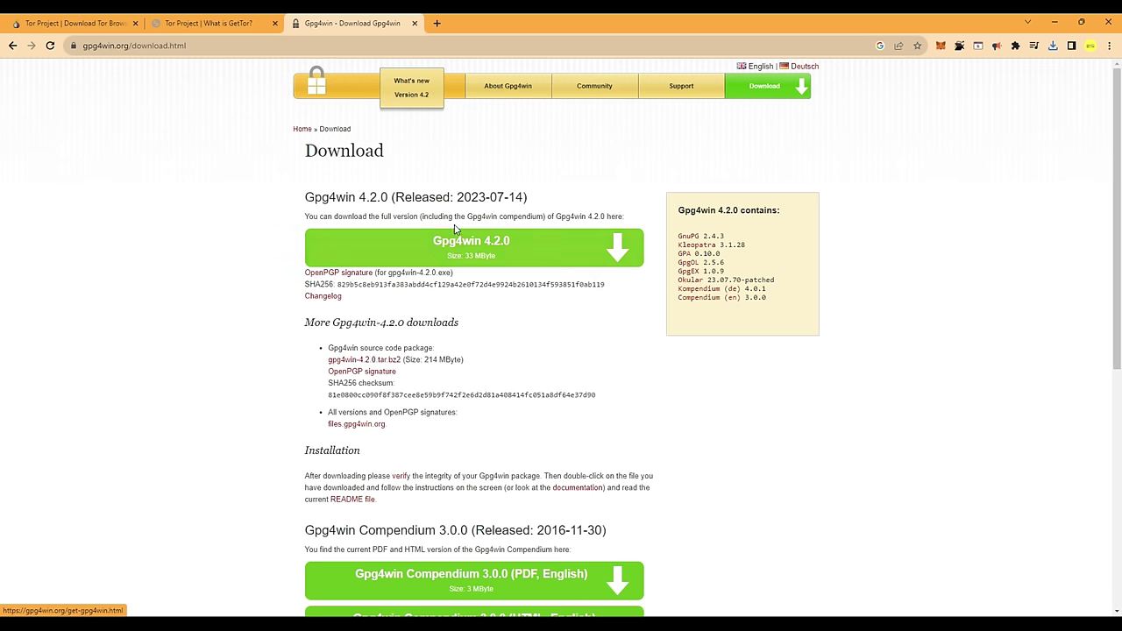
left_click(496, 257)
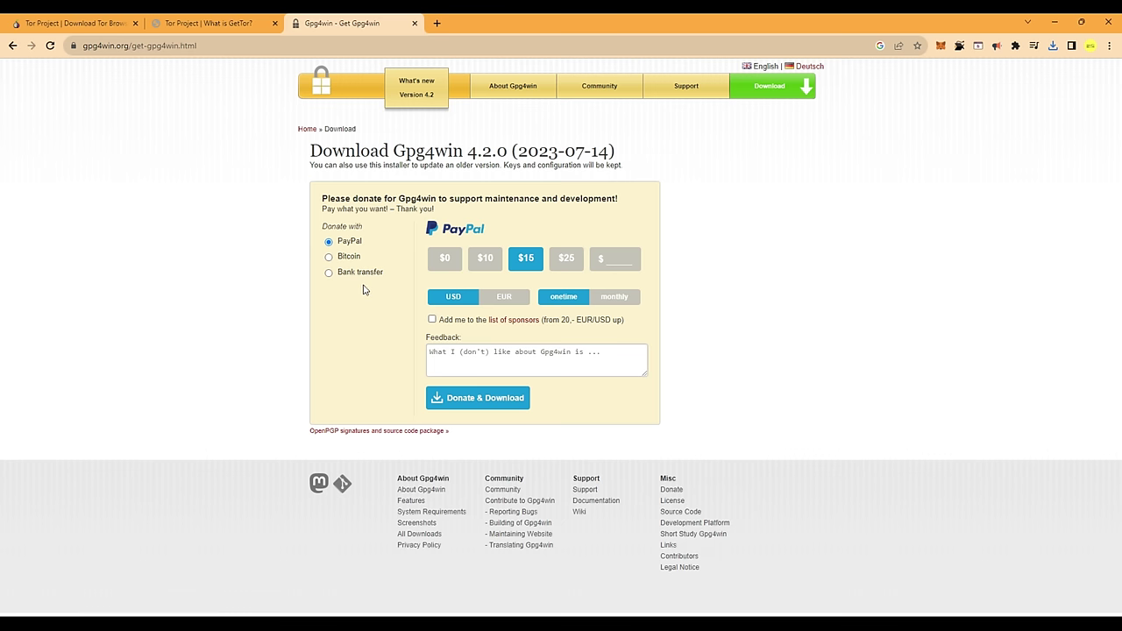
left_click(439, 260)
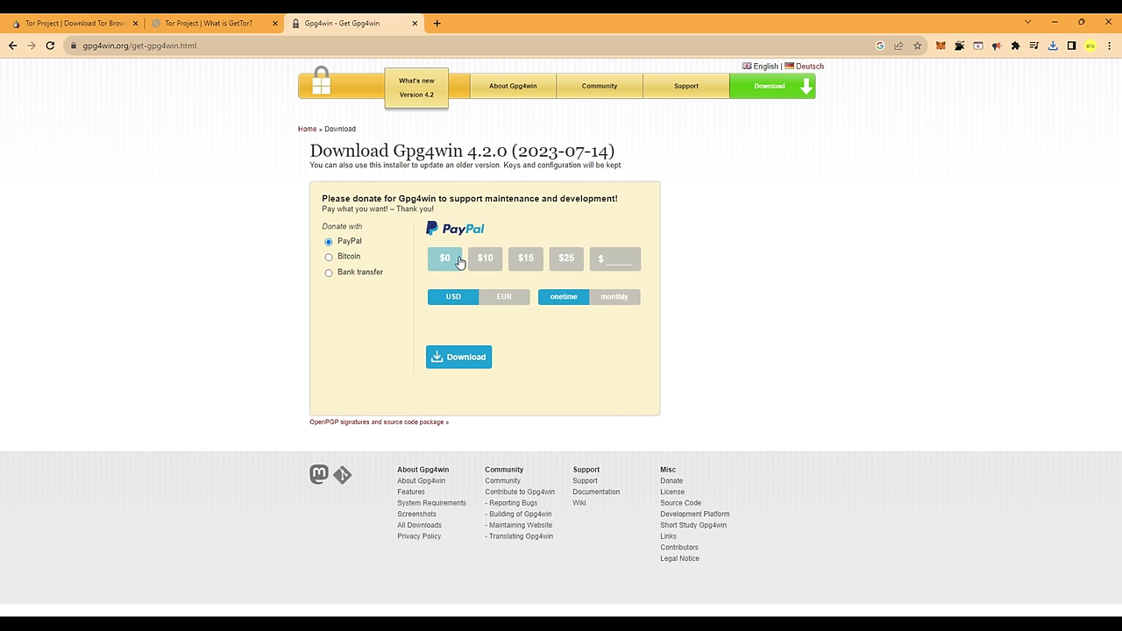
left_click(460, 362)
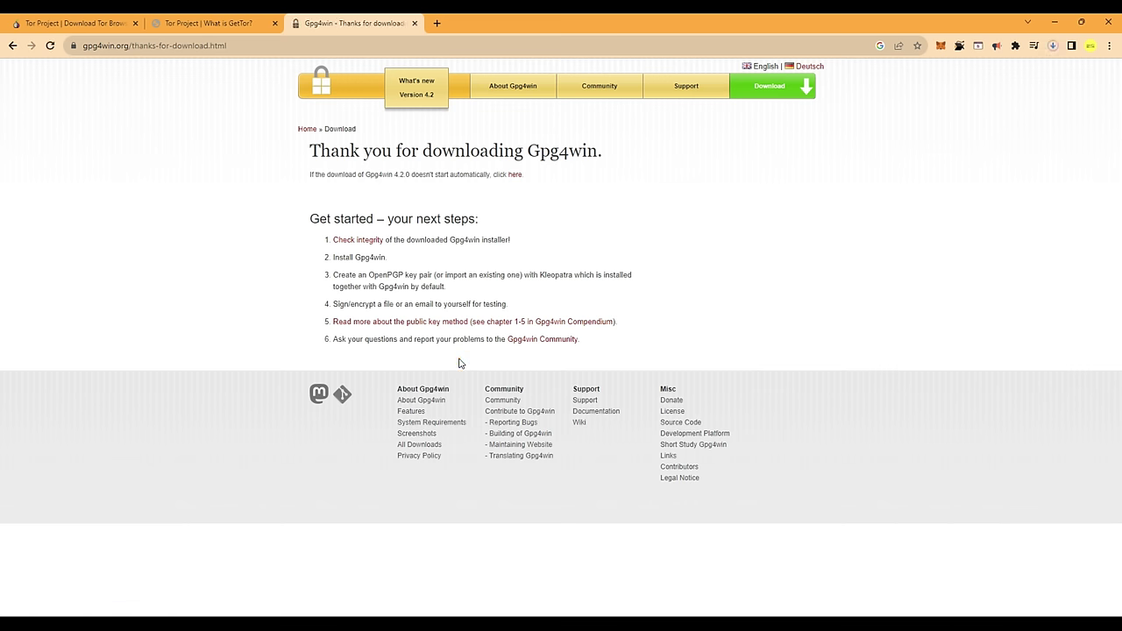
Show the downloaded installer in its Downloads\Tor folder, viewed as medium icons.
left_click(218, 30)
scroll(333, 177, "up", 1)
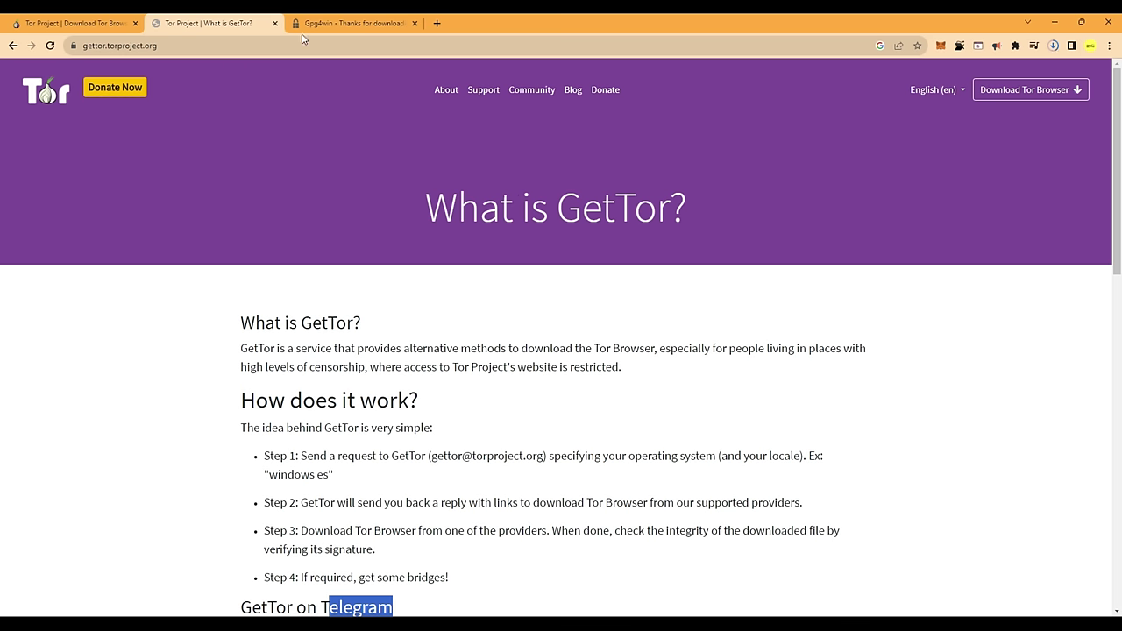
left_click(337, 23)
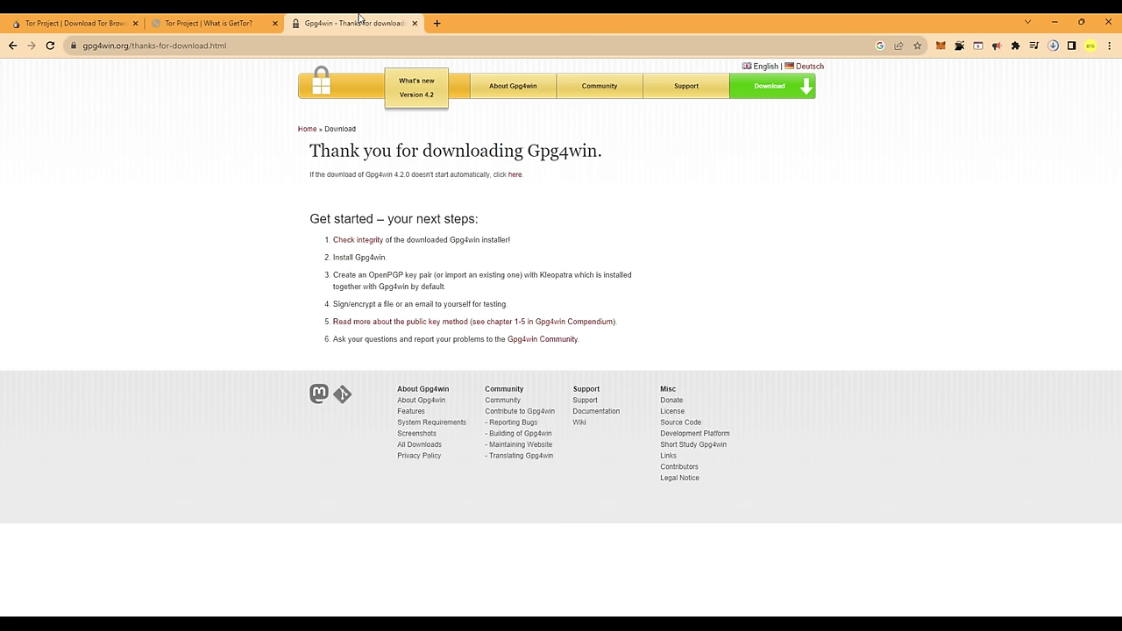
left_click(1053, 47)
left_click(1053, 46)
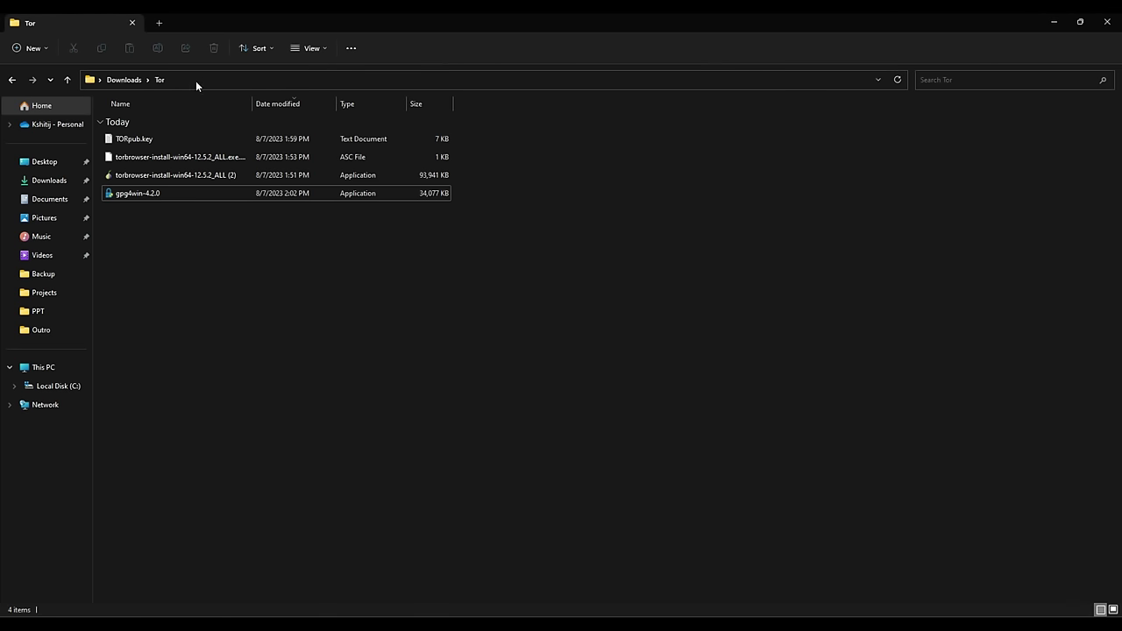
key("ctrl+shift+4")
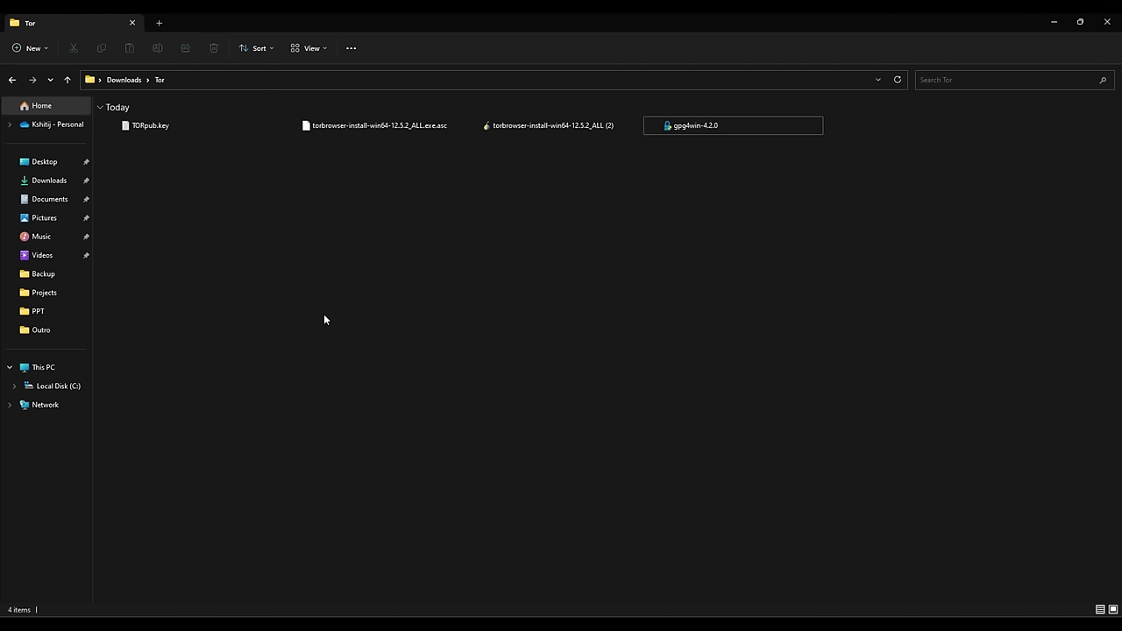
key("ctrl+shift+3")
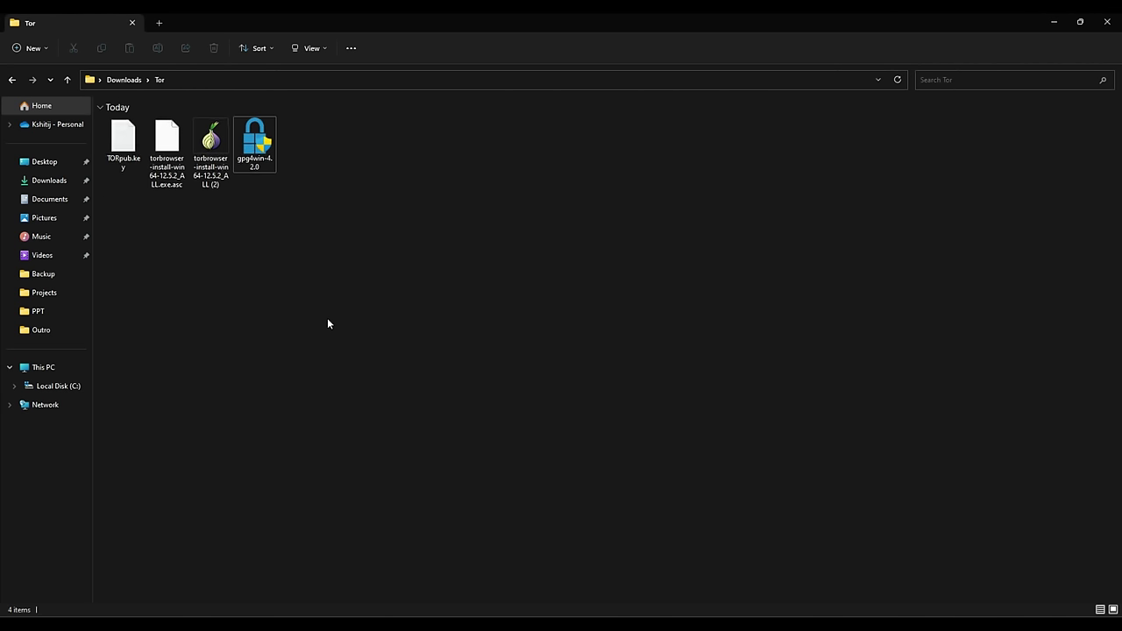
left_click(258, 261)
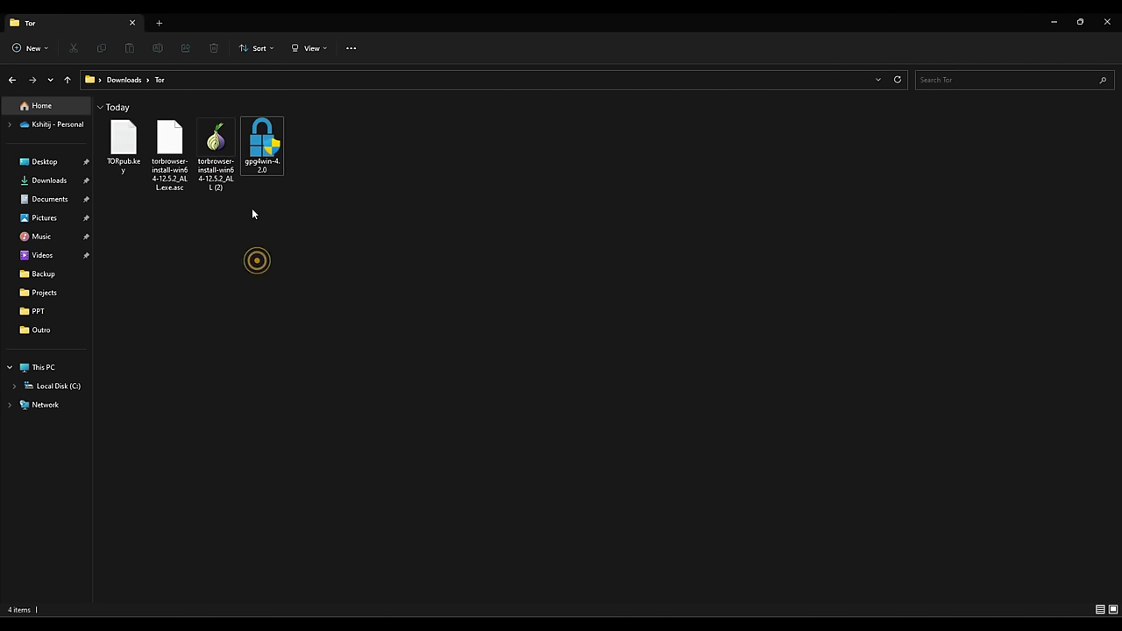
Run gpg4win-4.2.0 in English with default components and folder, finishing with Run Kleopatra checked.
double_click(268, 162)
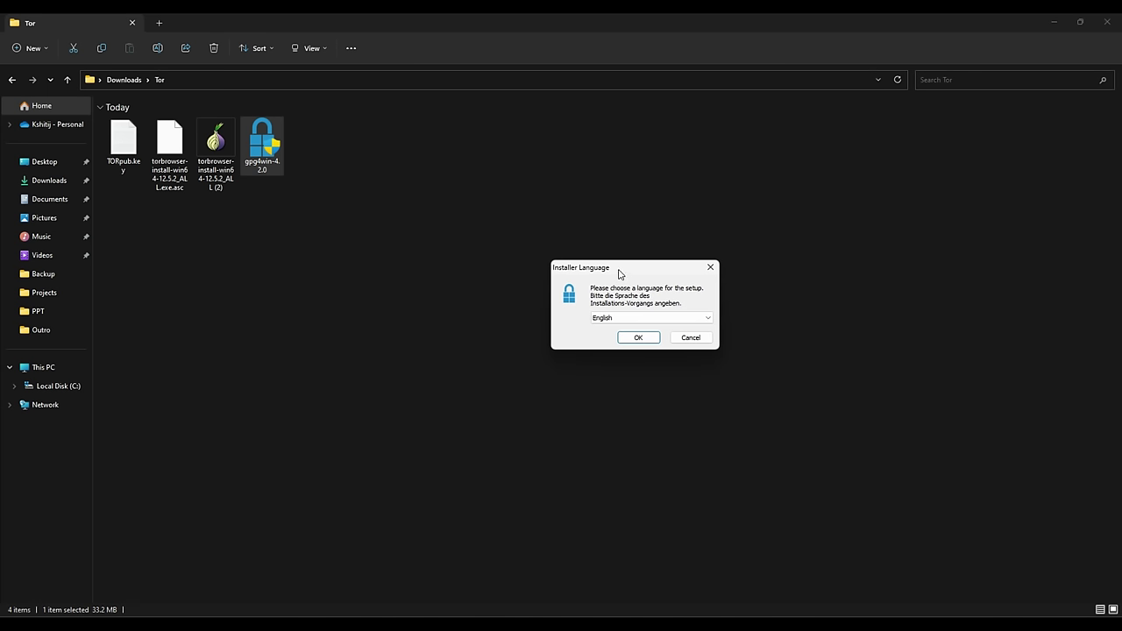
left_click(651, 340)
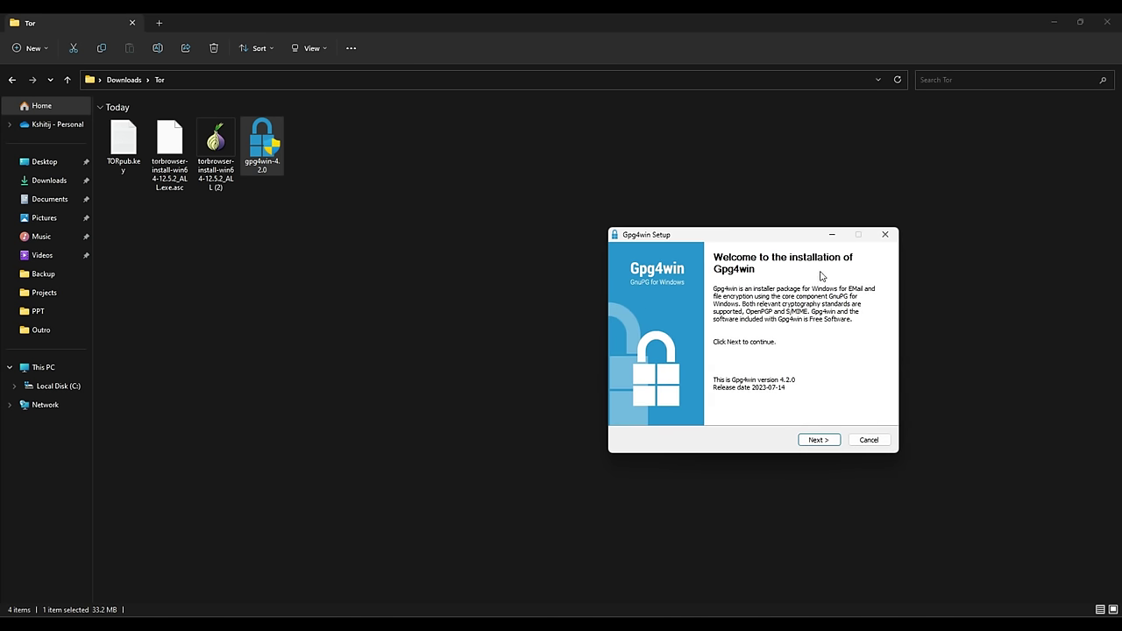
left_click(822, 443)
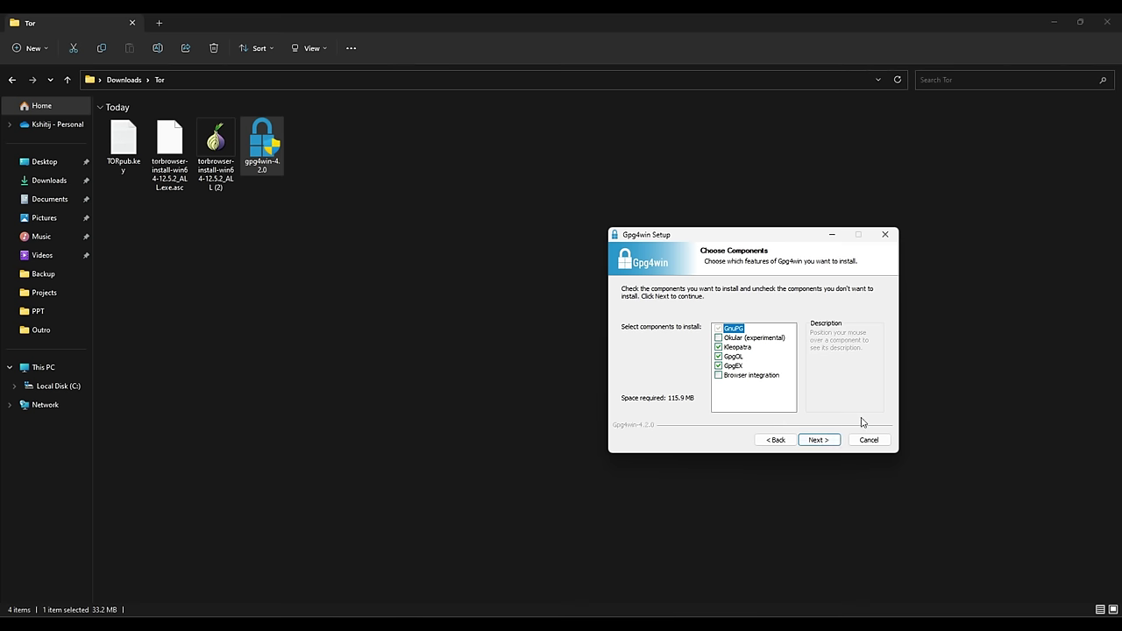
left_click(817, 440)
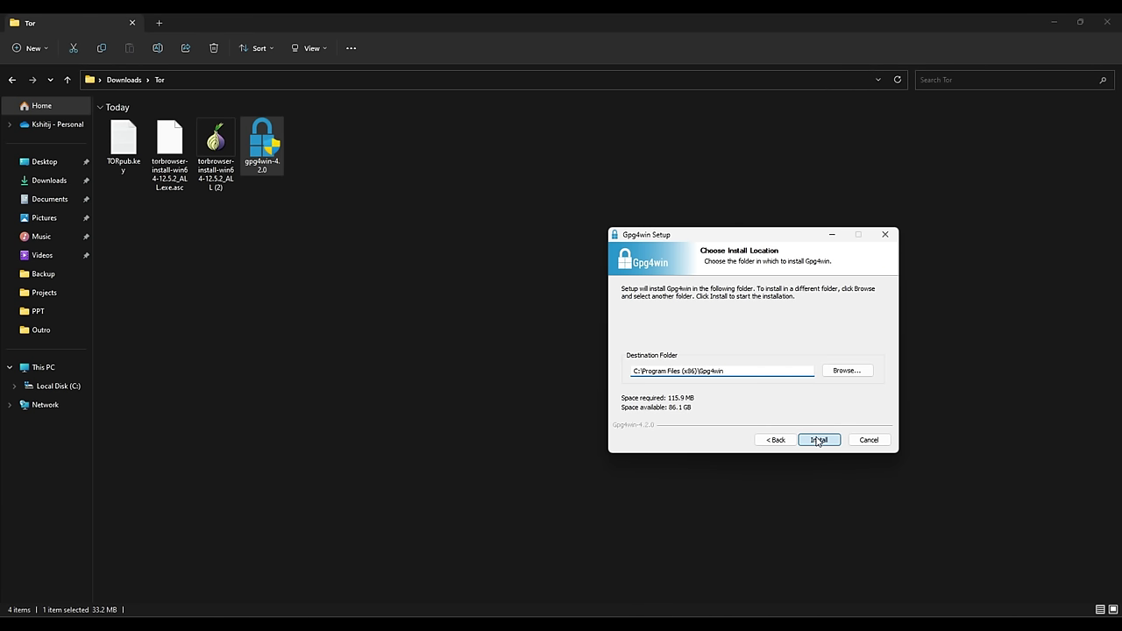
left_click(817, 441)
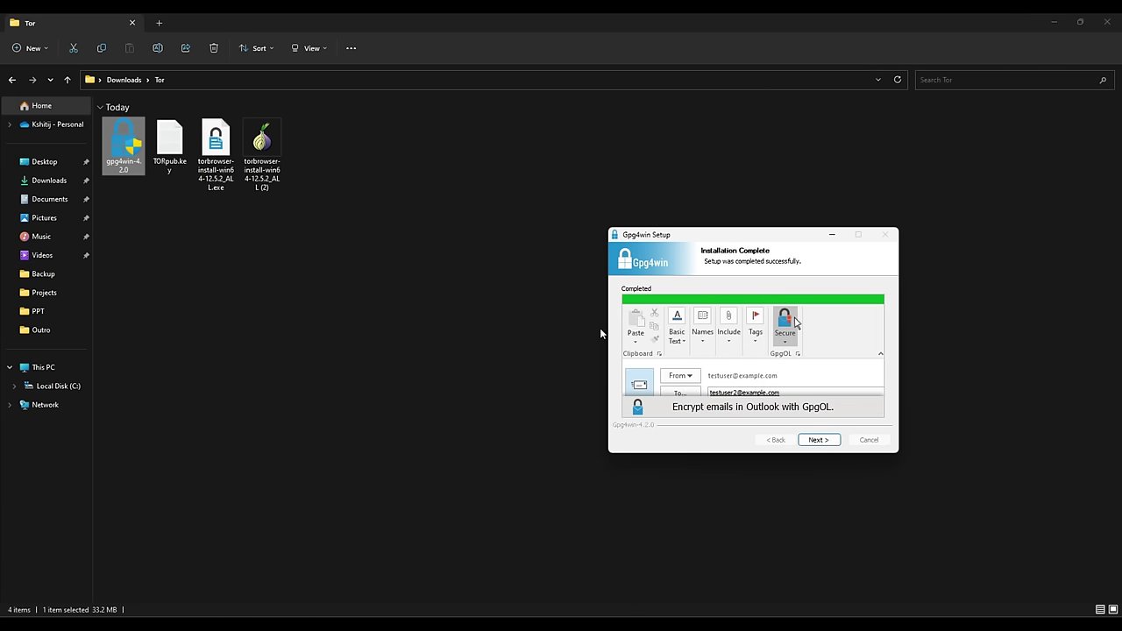
left_click(391, 347)
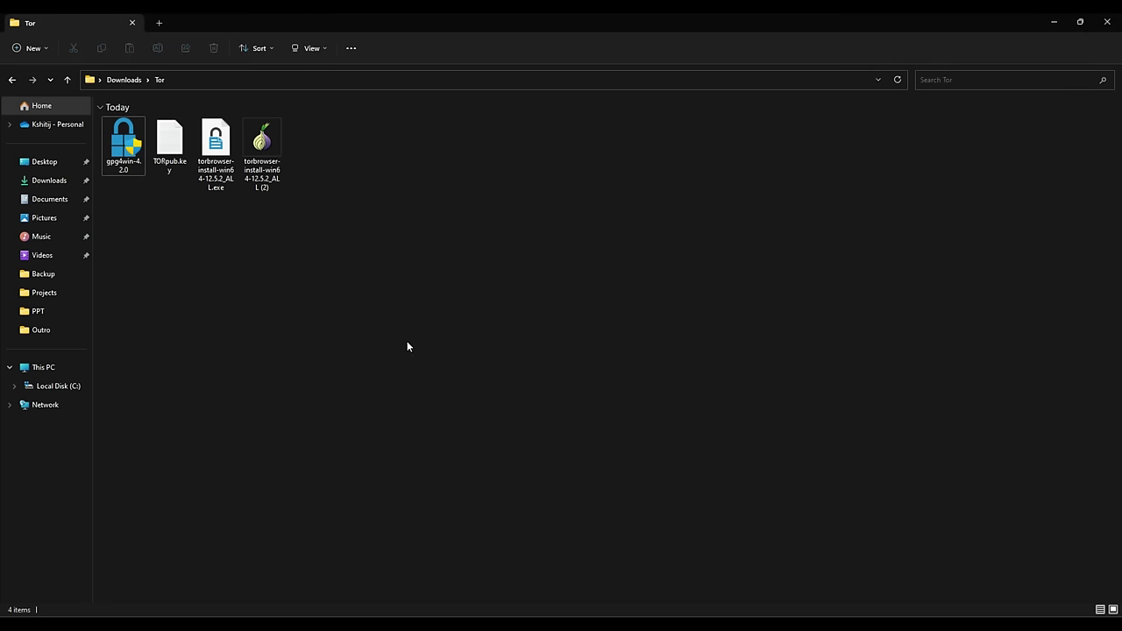
left_click(786, 624)
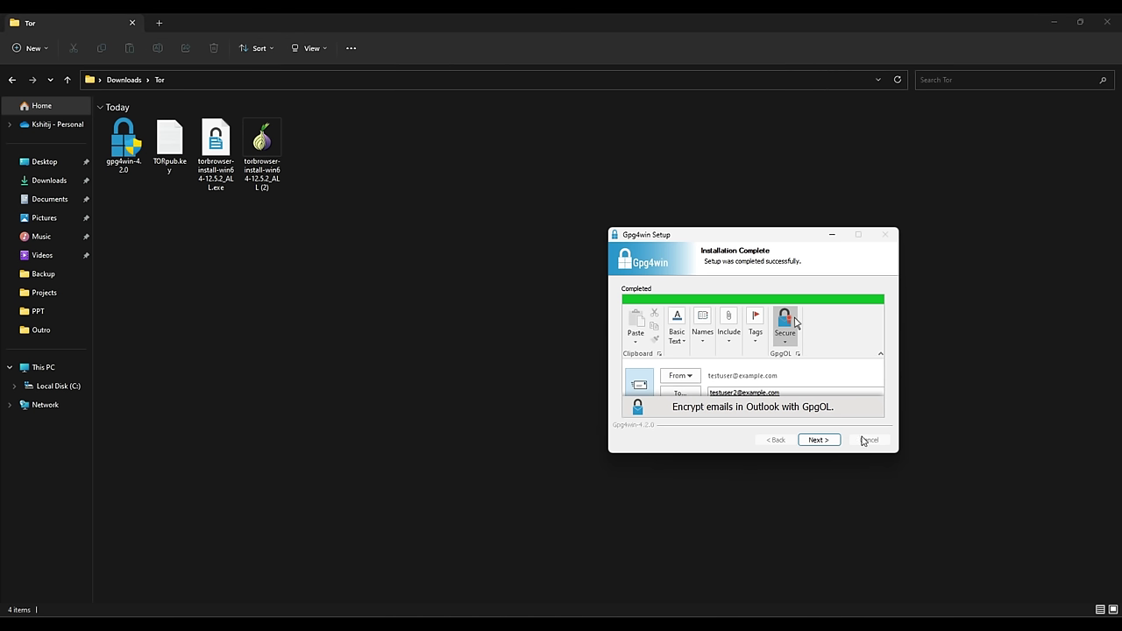
left_click(825, 441)
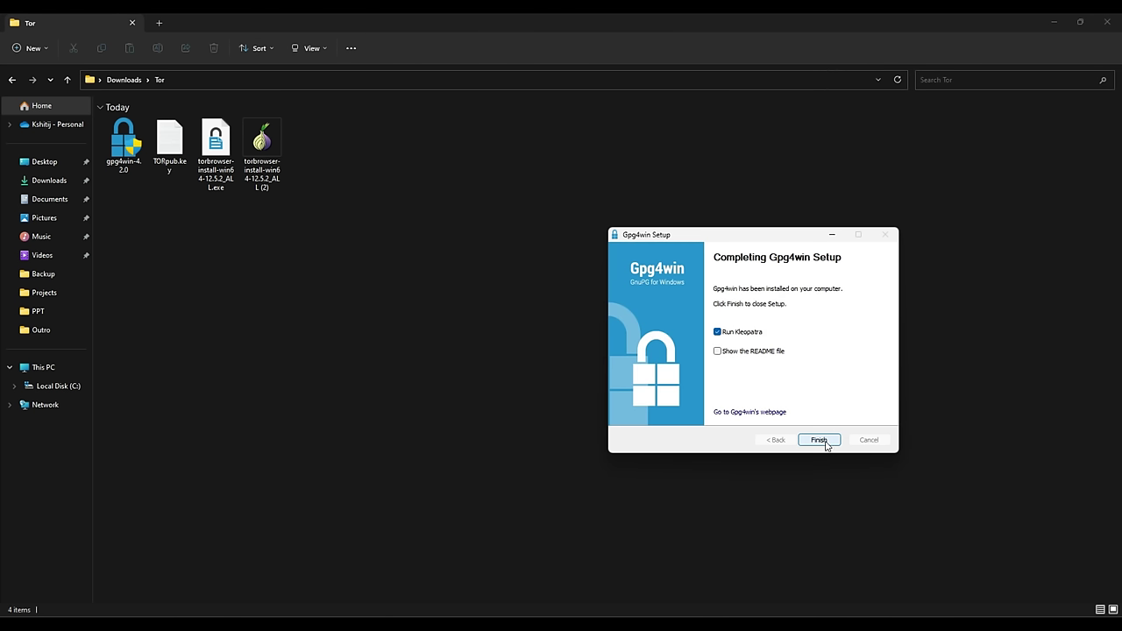
left_click(811, 440)
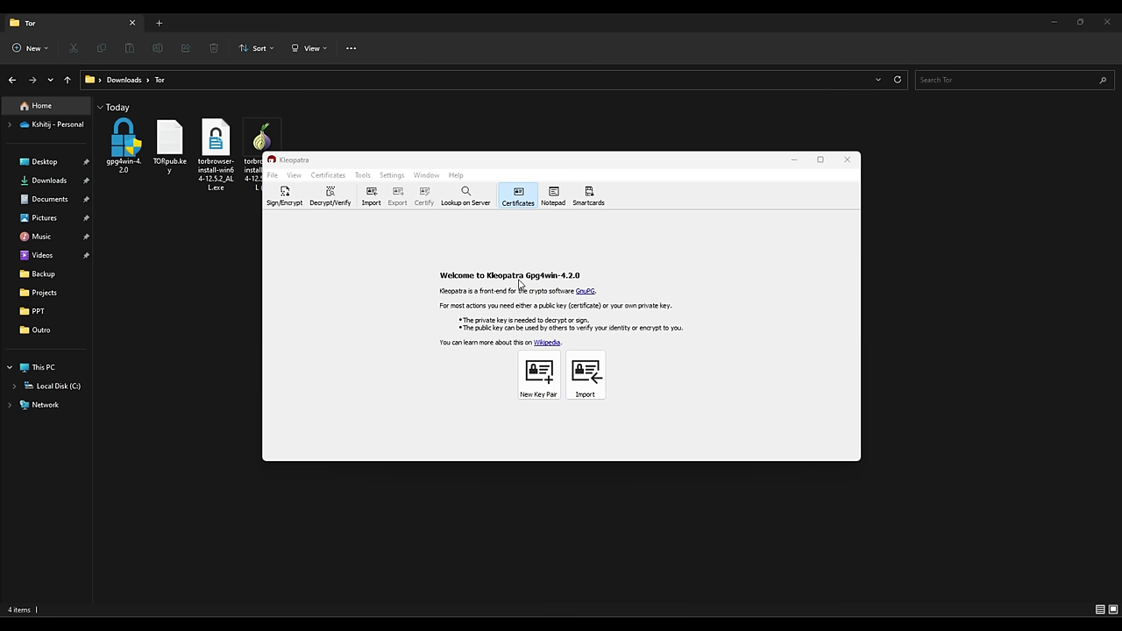
Search the system for Kleopatra, then abandon the misspelled 'kelope' query.
left_click_drag(486, 277, 519, 279)
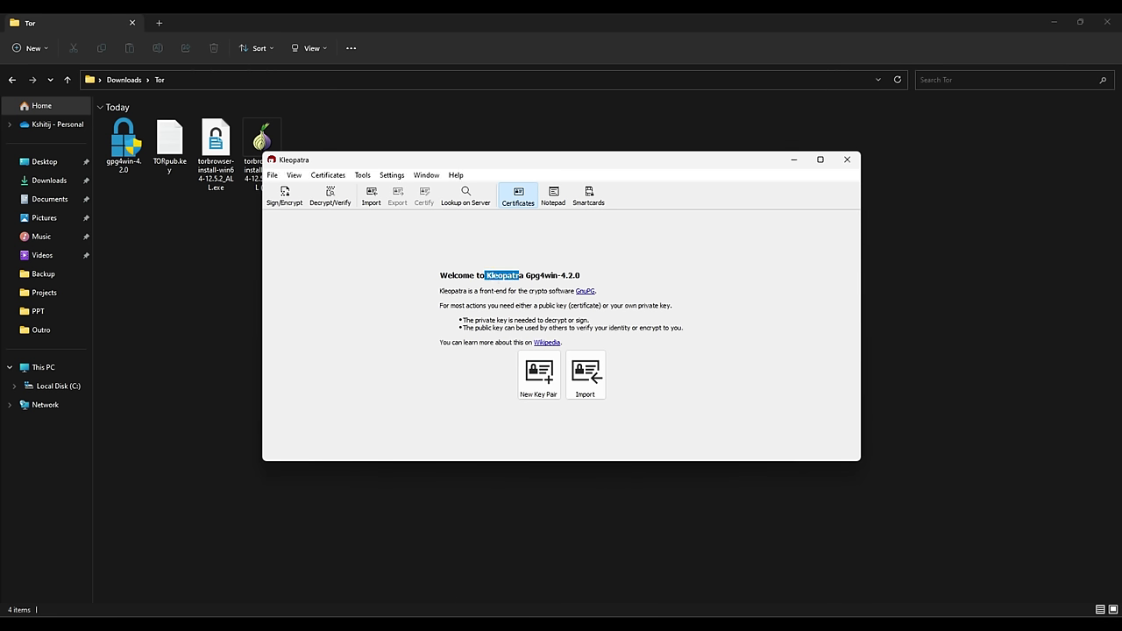
key("super+s")
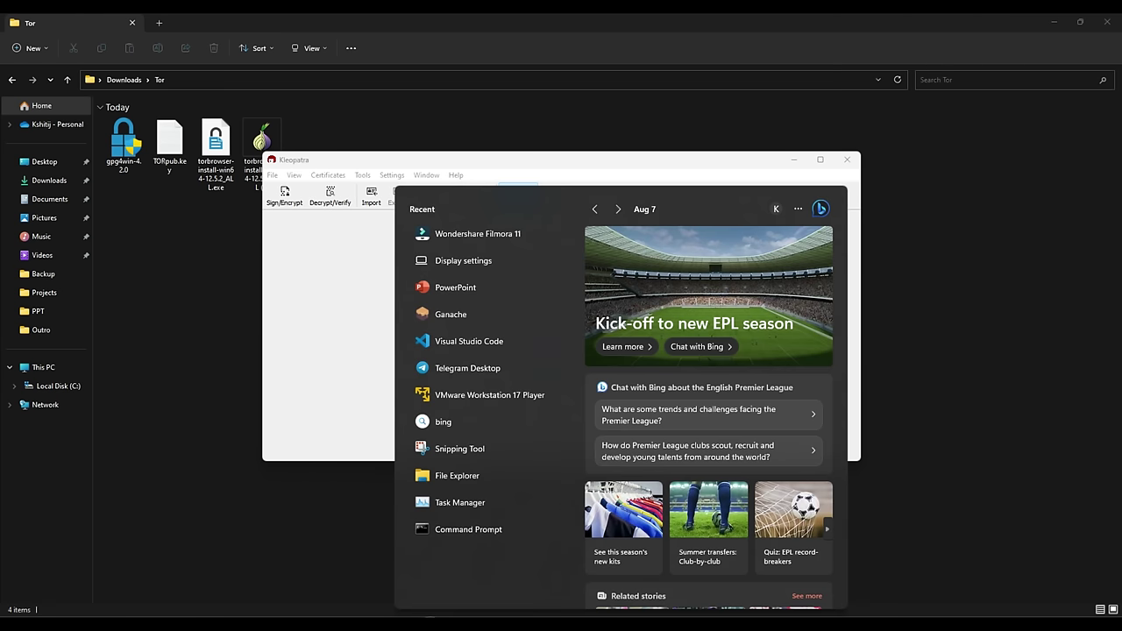
type("kelo")
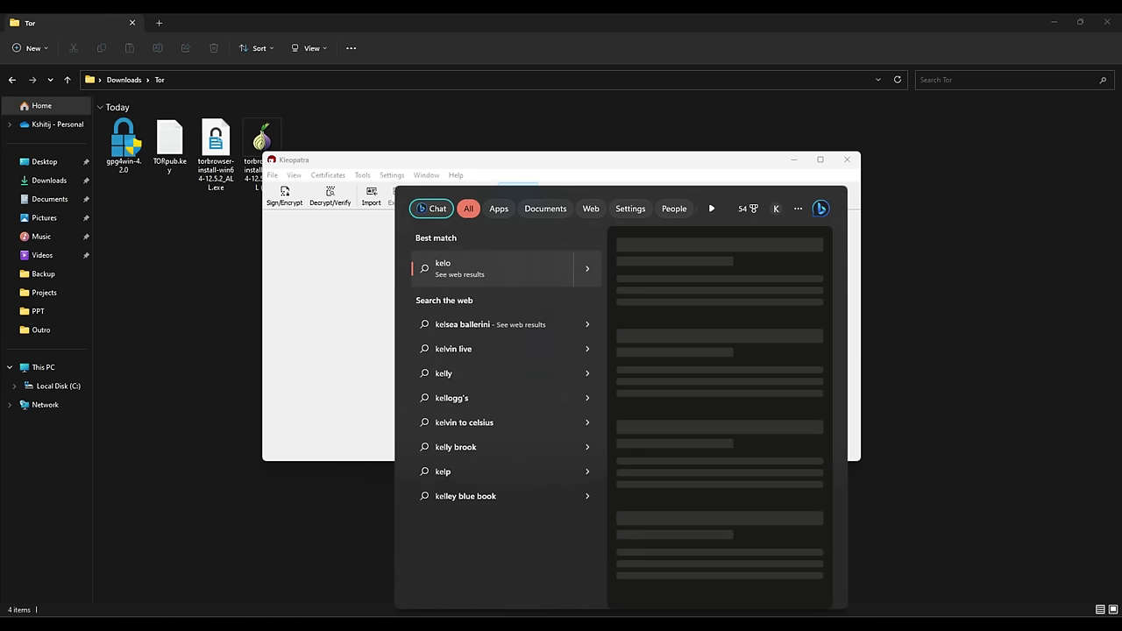
type("p")
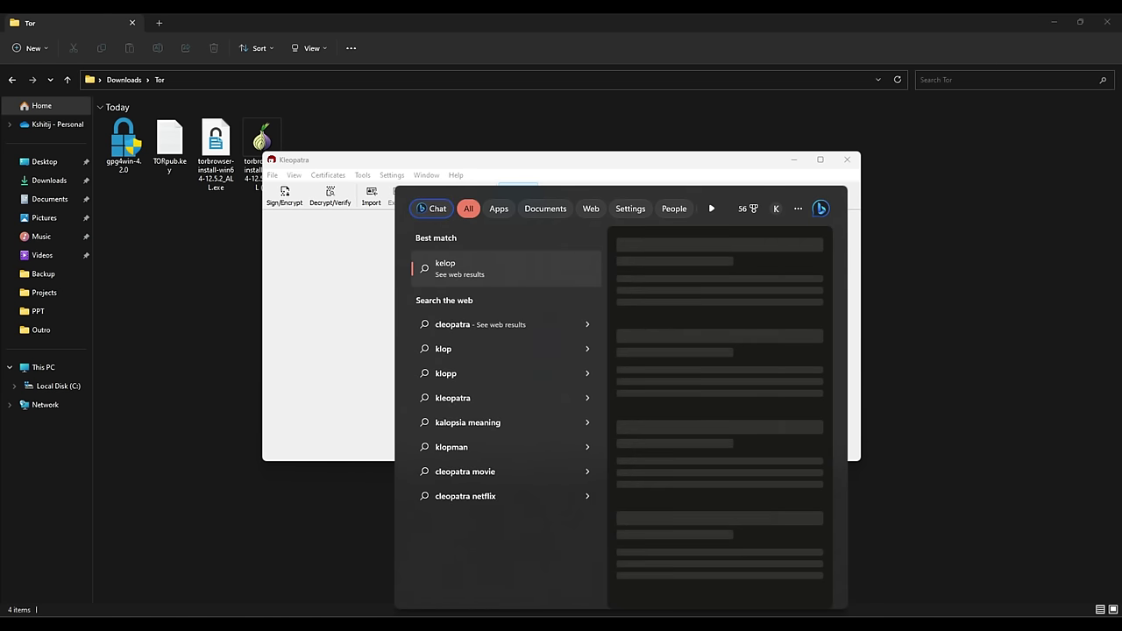
type("e")
key("BackSpace")
key("BackSpace")
key("BackSpace")
key("BackSpace")
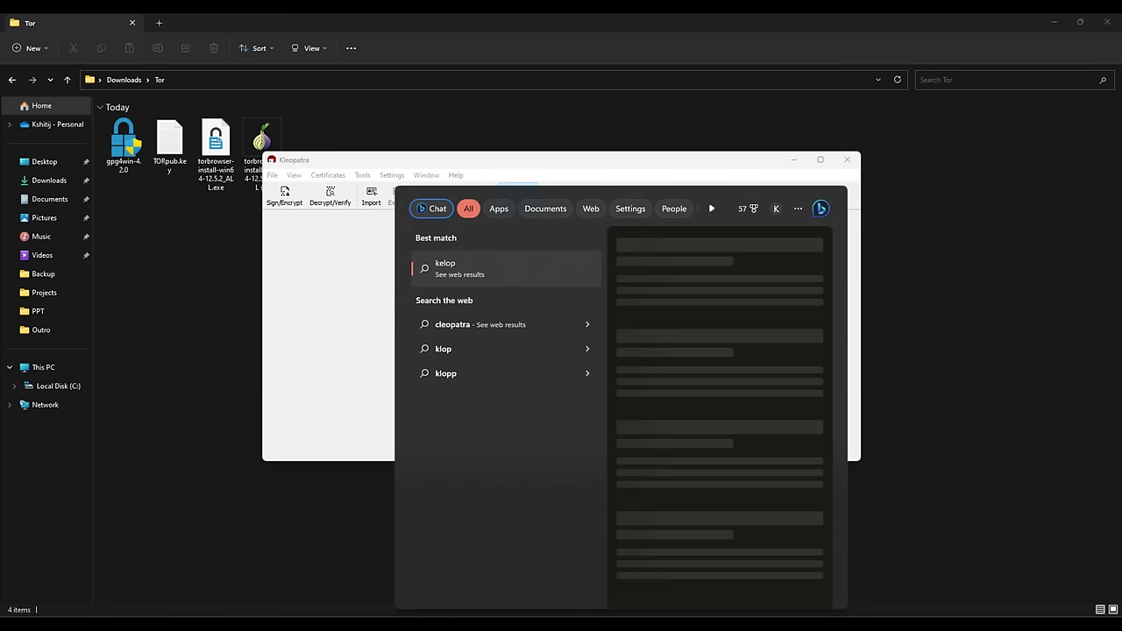
key("BackSpace")
key("BackSpace")
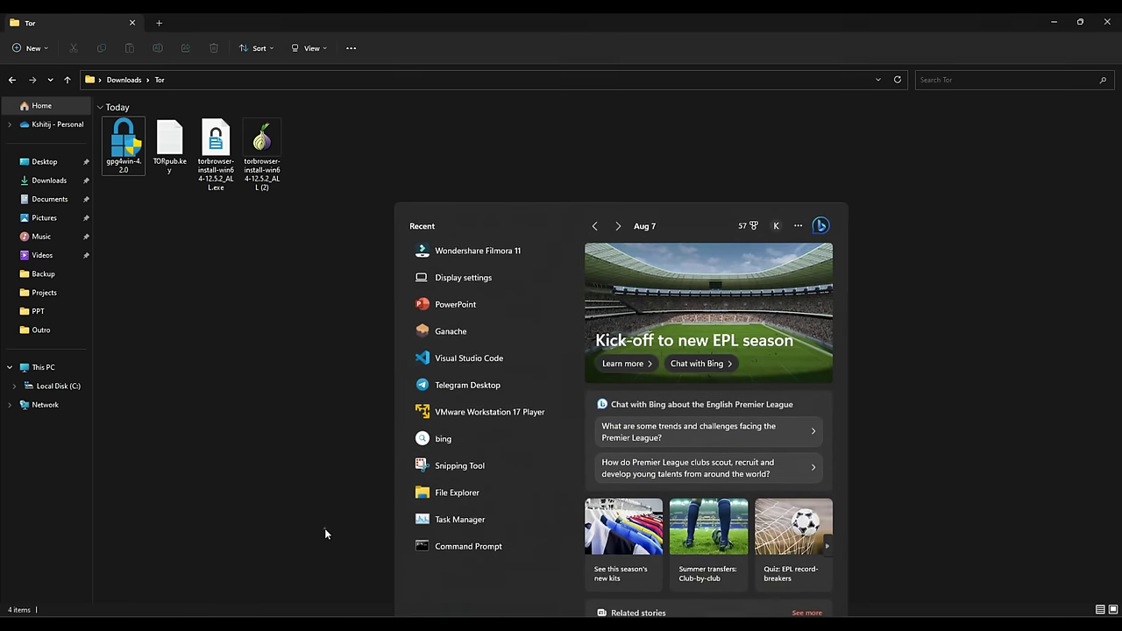
left_click(324, 528)
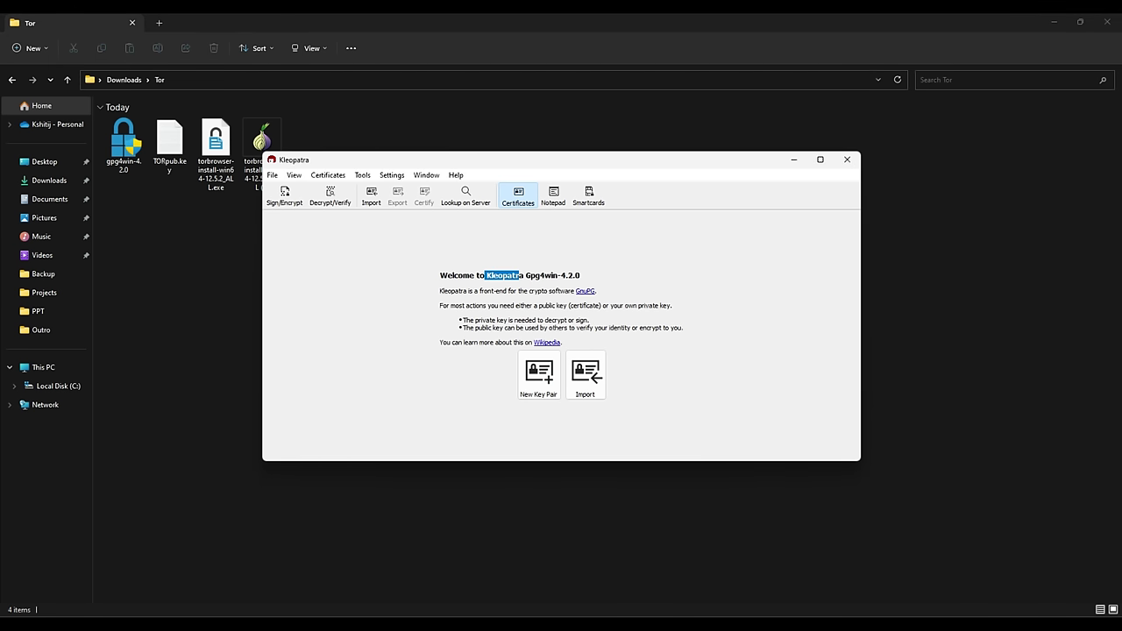
Launch Kleopatra by searching 'kl', read its welcome text, and start importing a certificate file.
key("super+s")
type("kl")
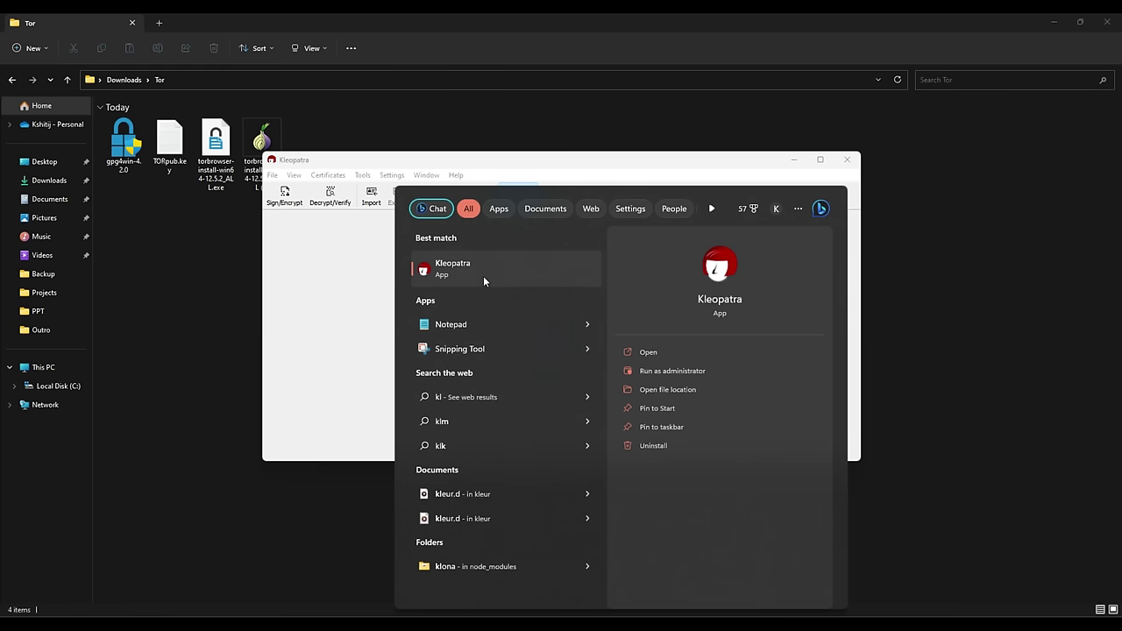
left_click(276, 305)
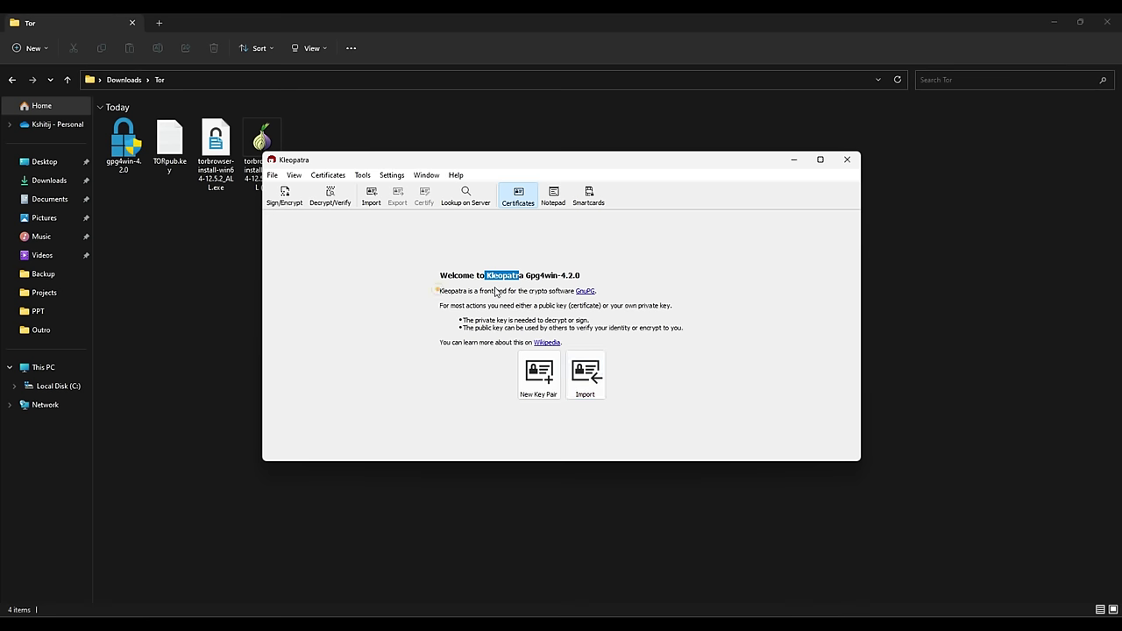
triple_click(442, 305)
left_click_drag(569, 319, 685, 317)
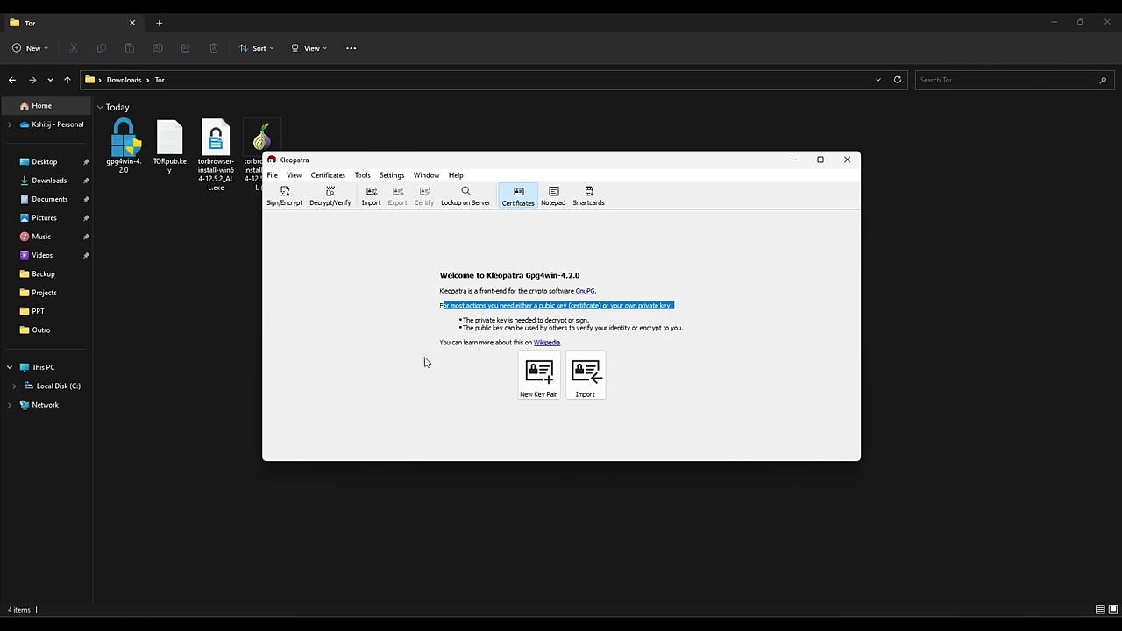
left_click(586, 375)
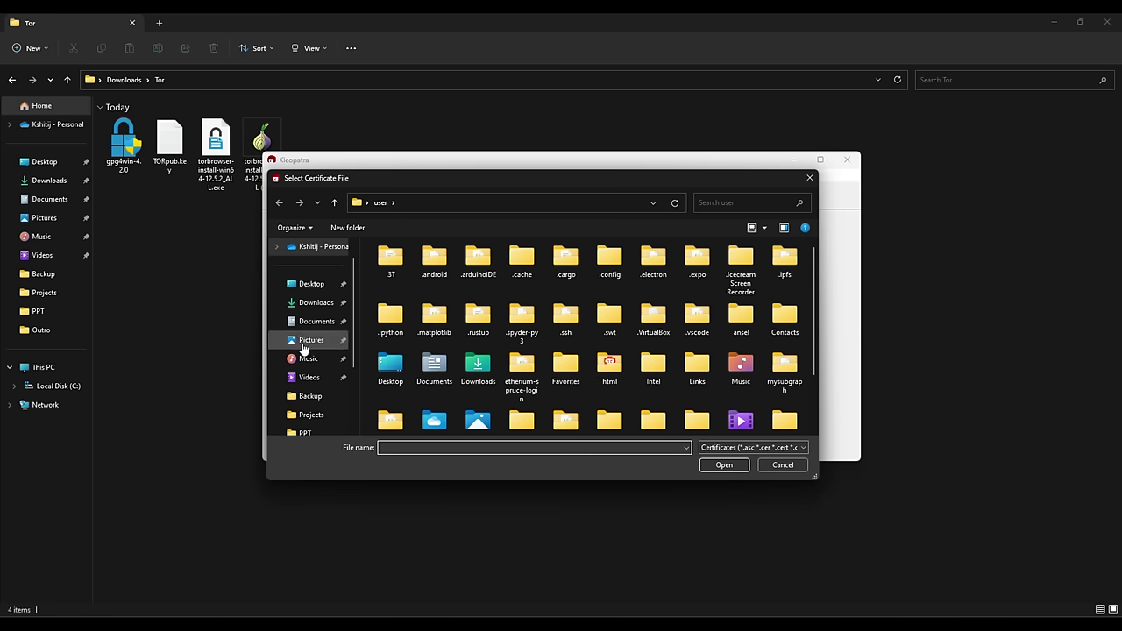
Import TORpub.key from Downloads\Tor using the Any files filter and dismiss the import summary.
left_click(314, 303)
double_click(418, 296)
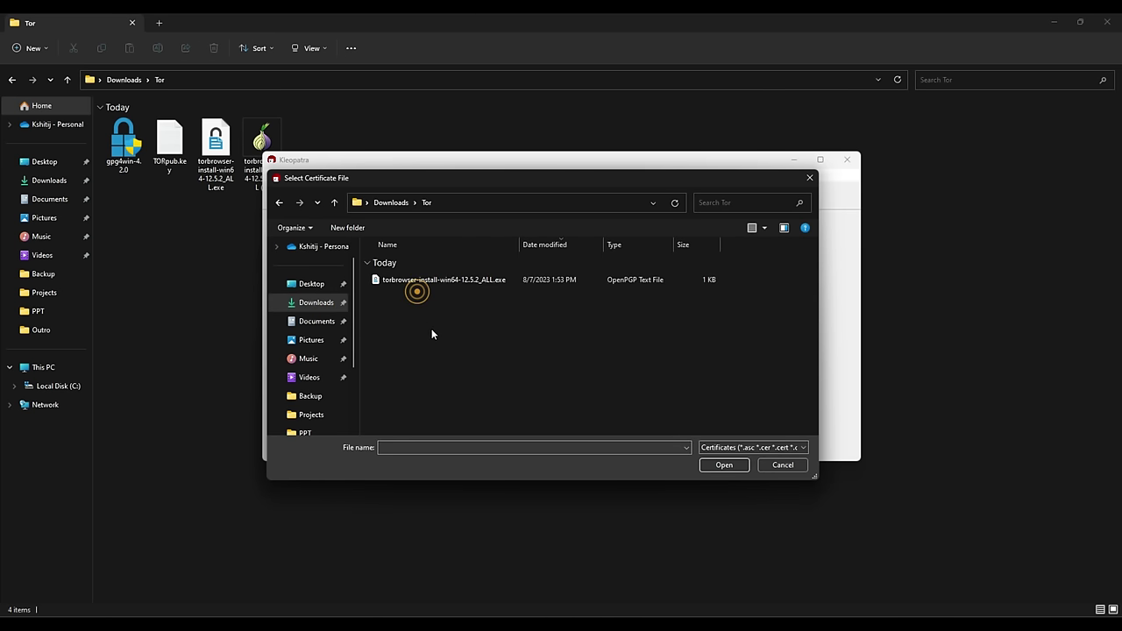
left_click(728, 447)
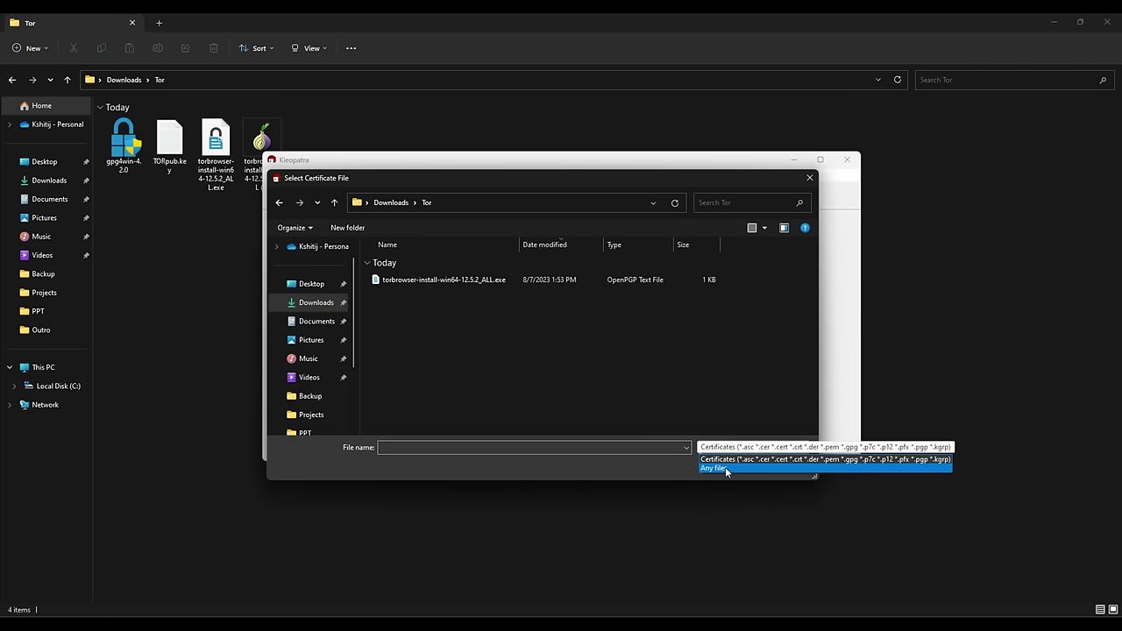
left_click(725, 468)
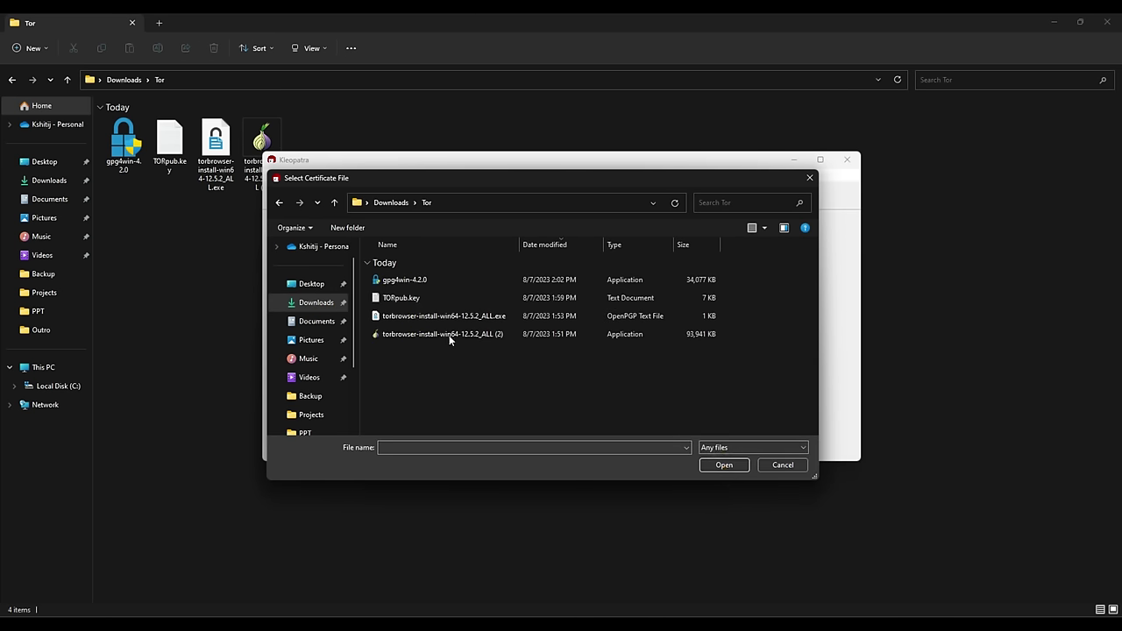
left_click(408, 300)
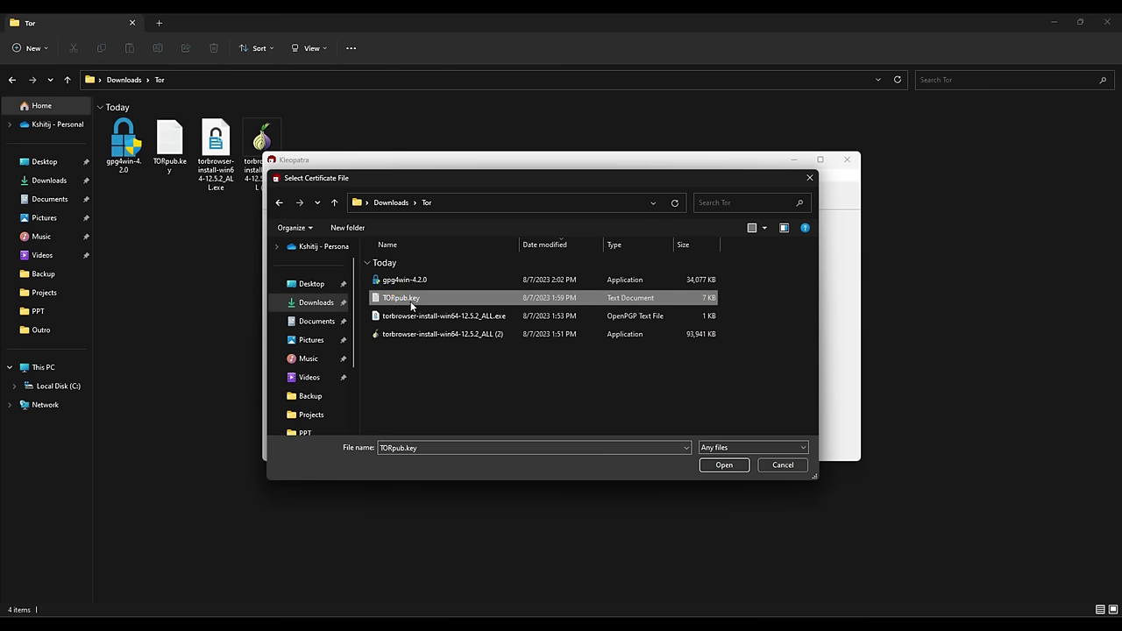
left_click(717, 463)
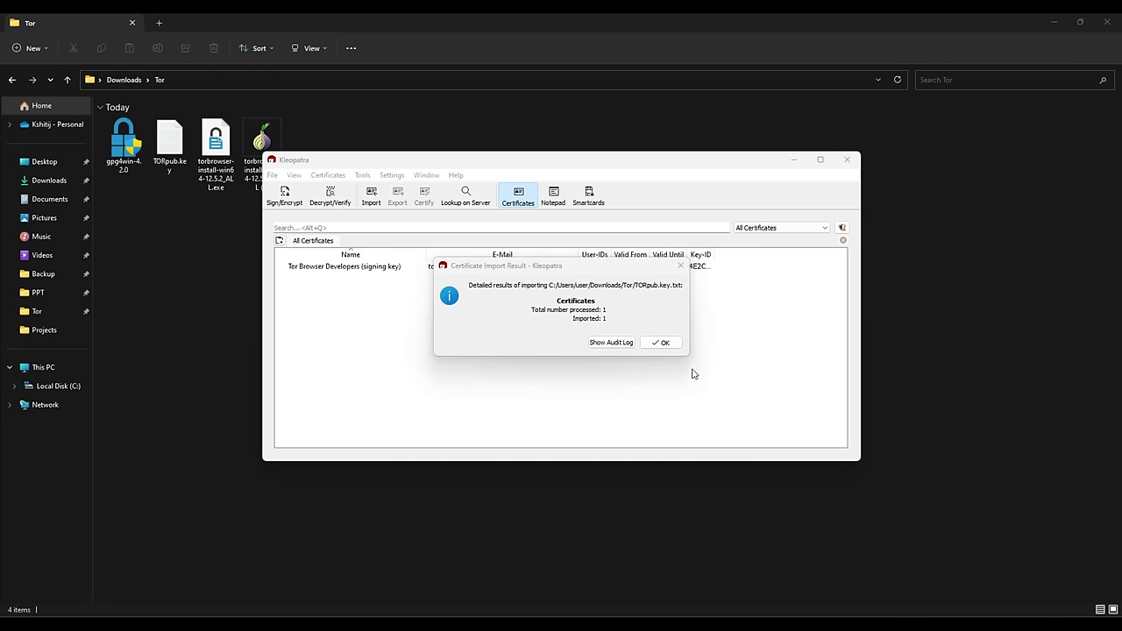
left_click(663, 343)
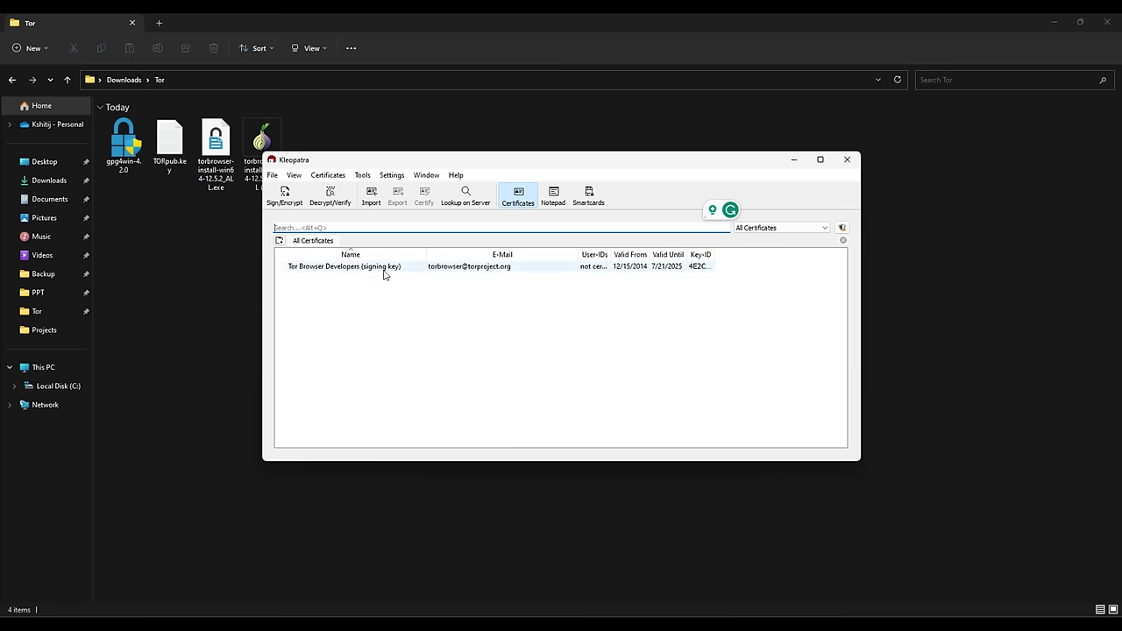
mouse_move(383, 275)
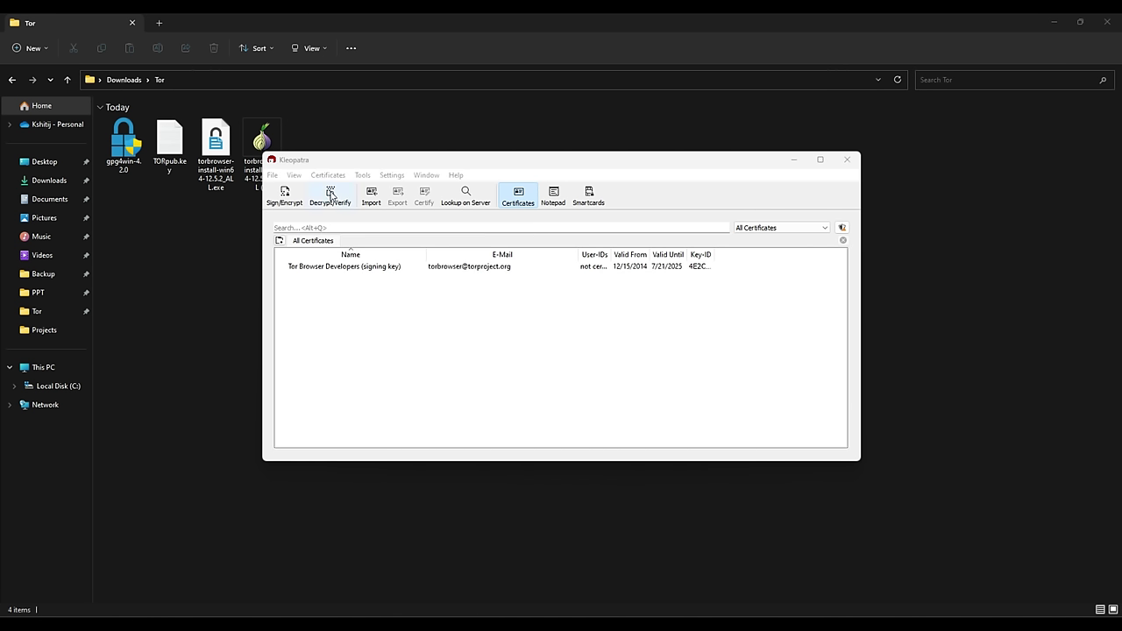
Start Decrypt/Verify and select the Tor installer in Downloads\Tor.
left_click(327, 199)
left_click(318, 302)
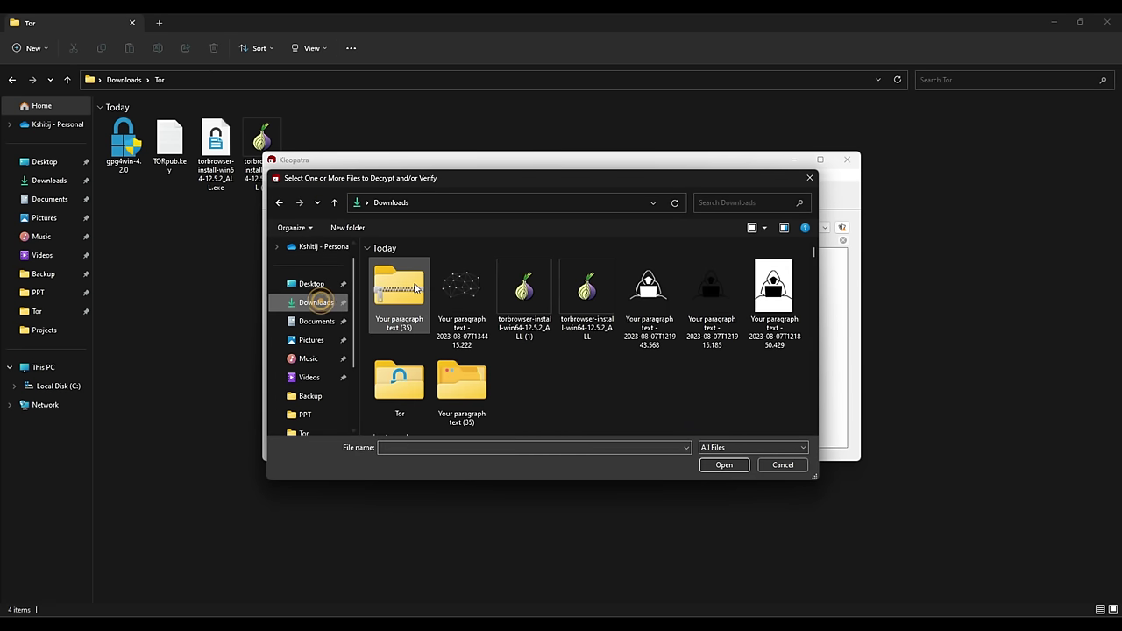
double_click(401, 385)
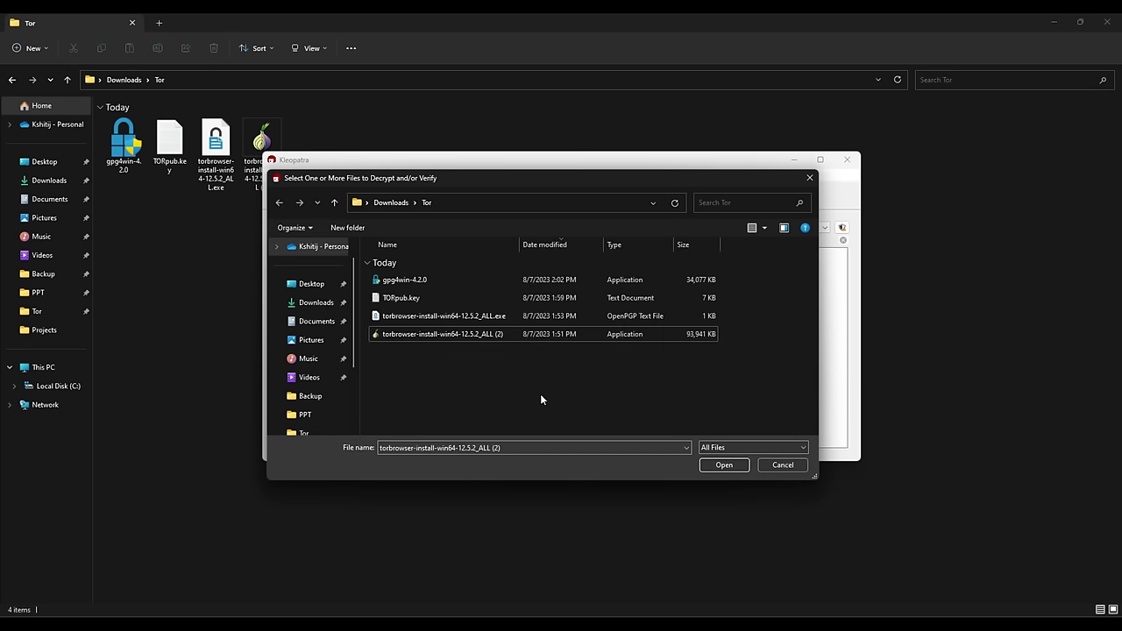
left_click(433, 336)
Rename the installer to torbrowser-install-win64-12.5.2_ALL by removing the ' (2)' suffix.
left_click(500, 334)
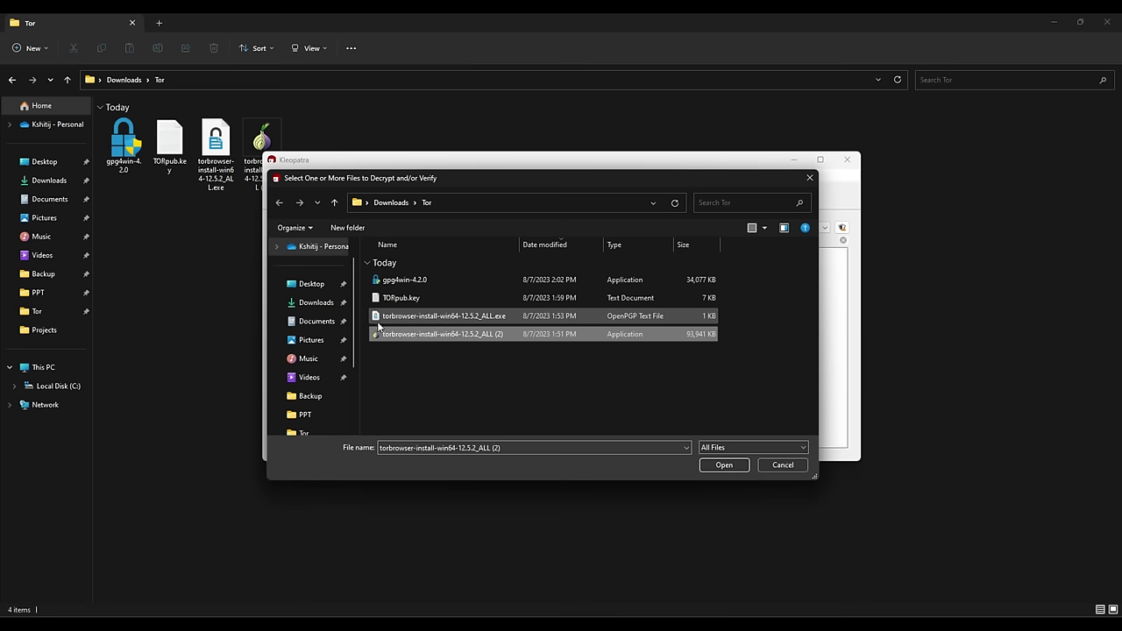
left_click(495, 334)
right_click(497, 334)
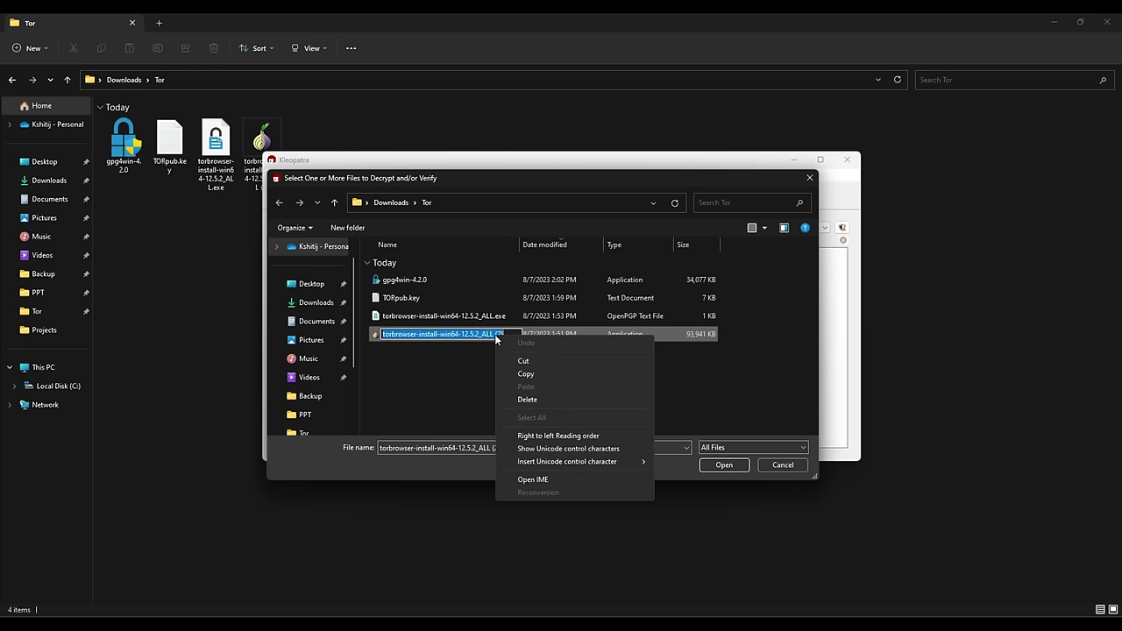
left_click(506, 334)
key("BackSpace")
key("BackSpace")
key("BackSpace")
key("BackSpace")
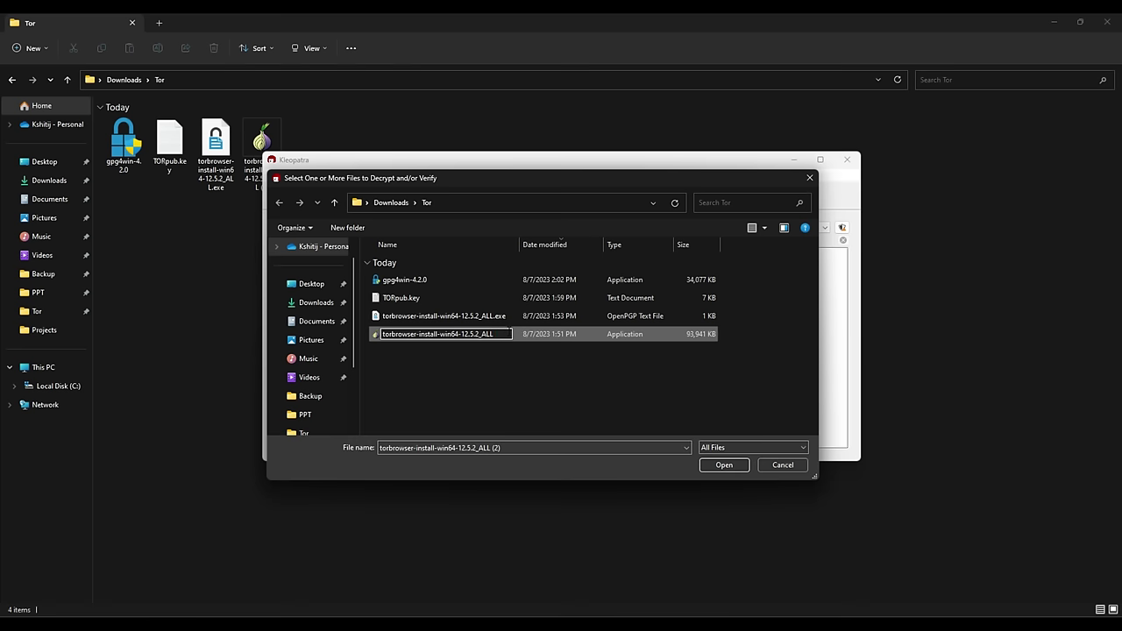
key("Return")
left_click(510, 358)
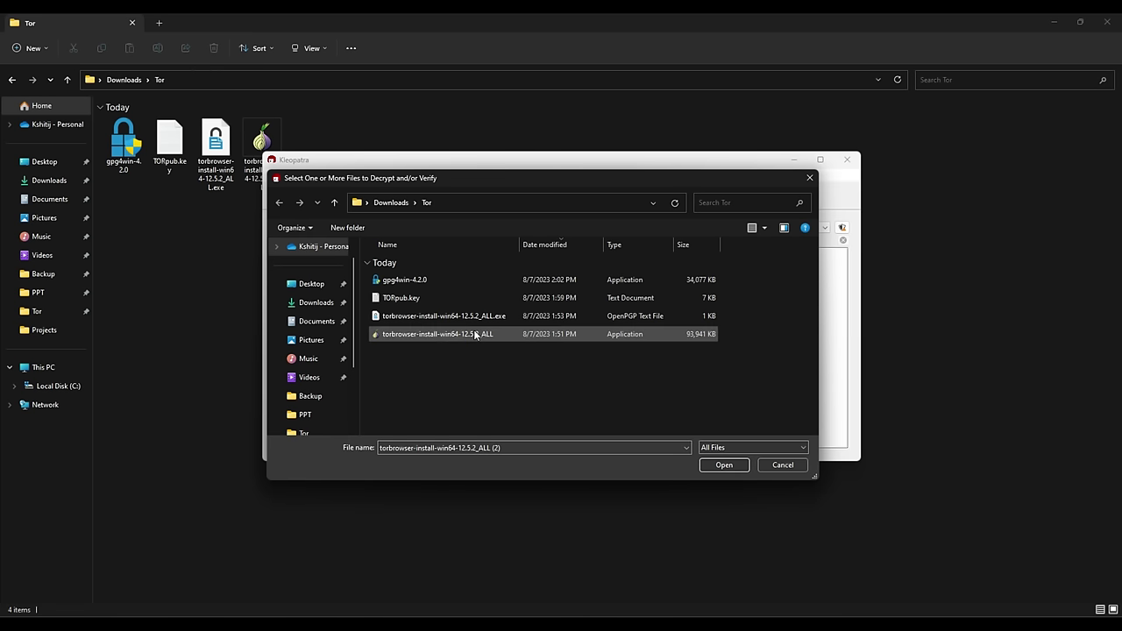
Verify the renamed Tor 12.5.2 installer, review the Verify Files result, and bring up the audit log.
left_click(474, 330)
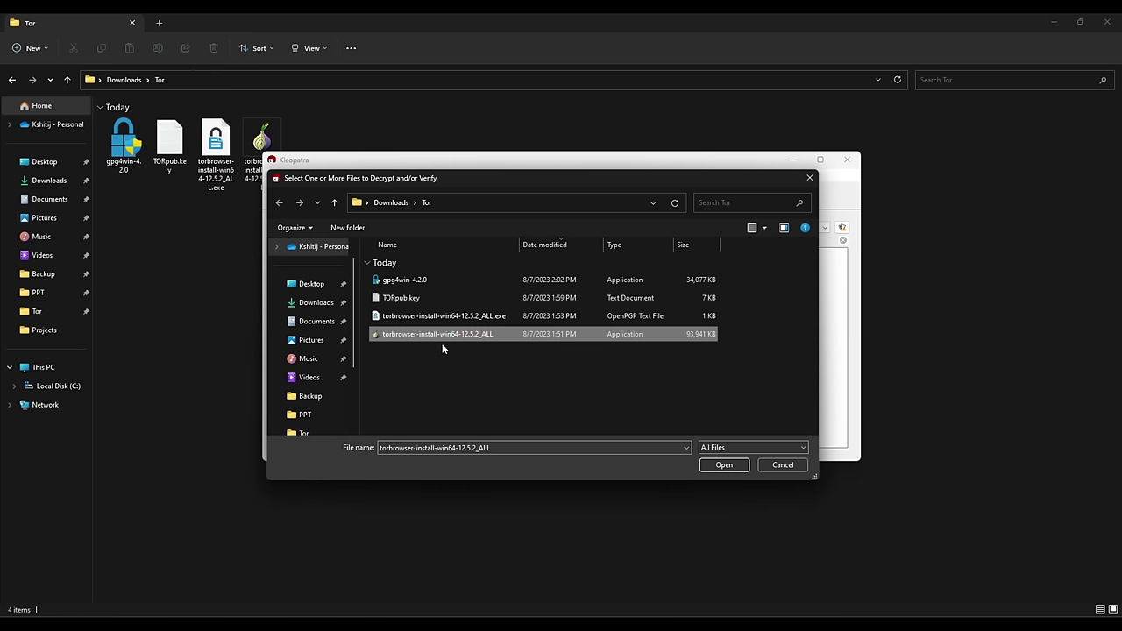
left_click(723, 465)
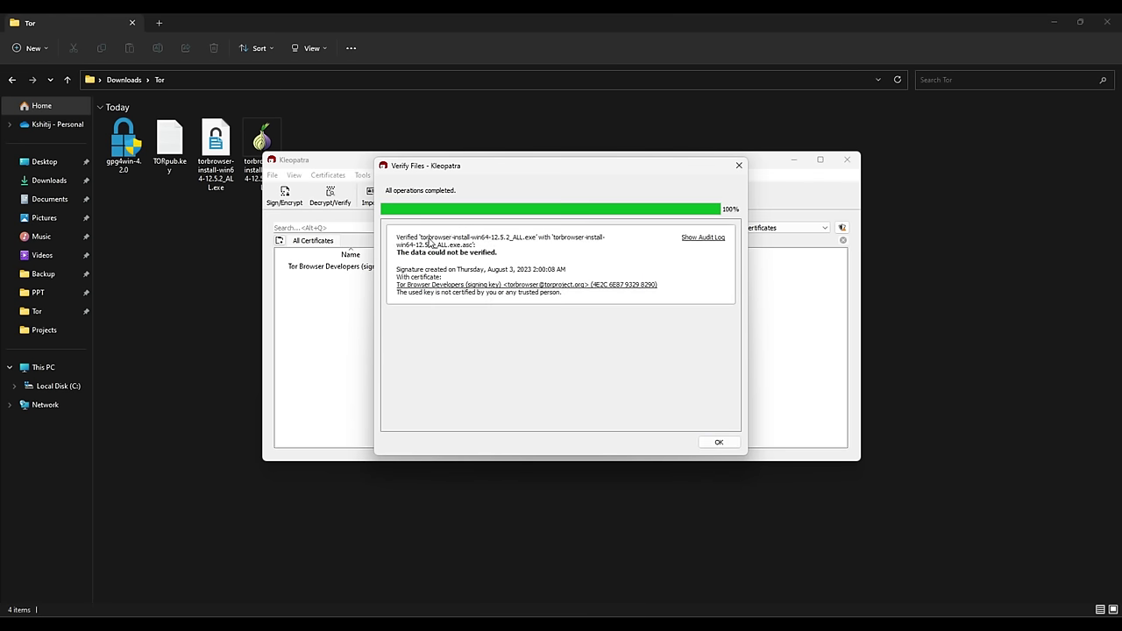
left_click_drag(397, 239, 606, 240)
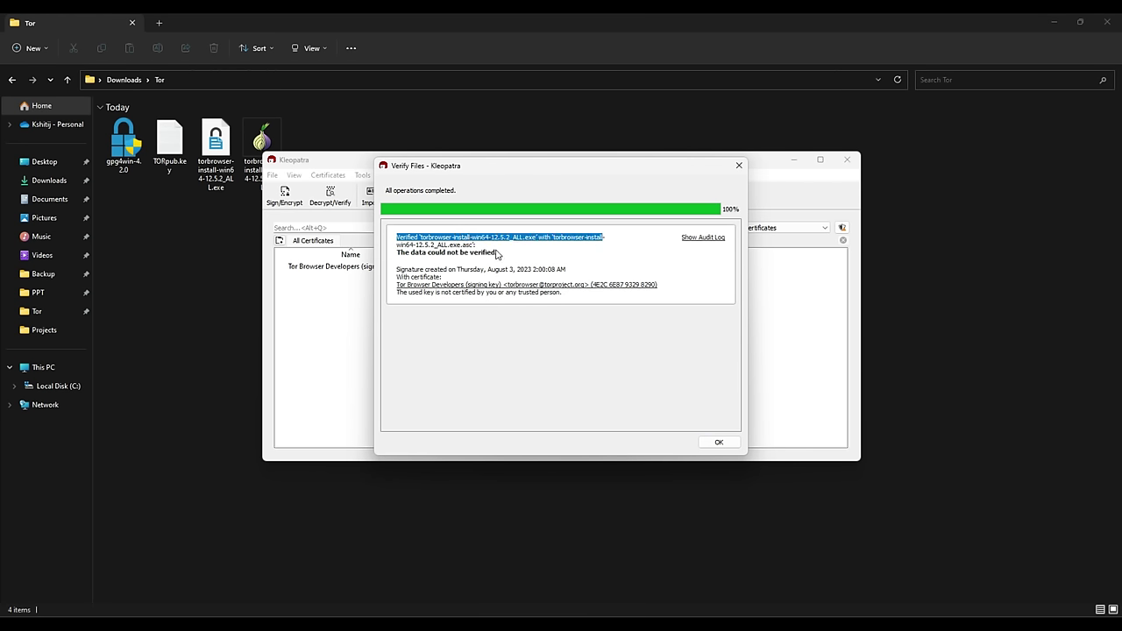
mouse_move(475, 247)
left_mouse_down()
mouse_move(396, 236)
mouse_move(388, 272)
mouse_move(580, 272)
left_mouse_up()
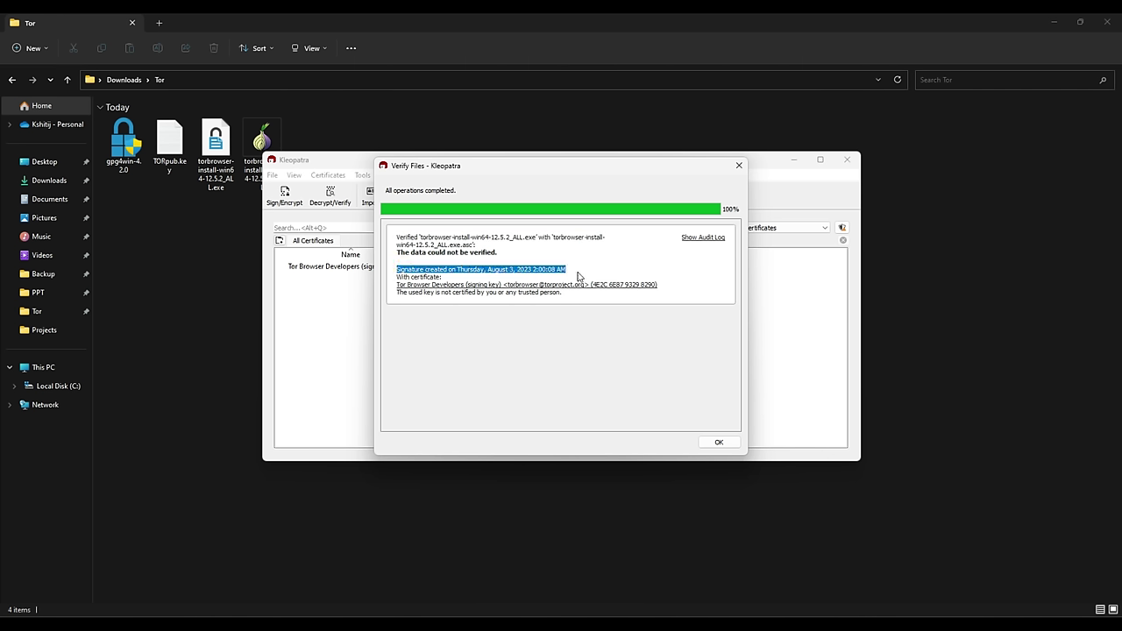
mouse_move(388, 273)
left_mouse_down()
mouse_move(457, 272)
mouse_move(442, 272)
mouse_move(496, 255)
mouse_move(400, 258)
left_mouse_up()
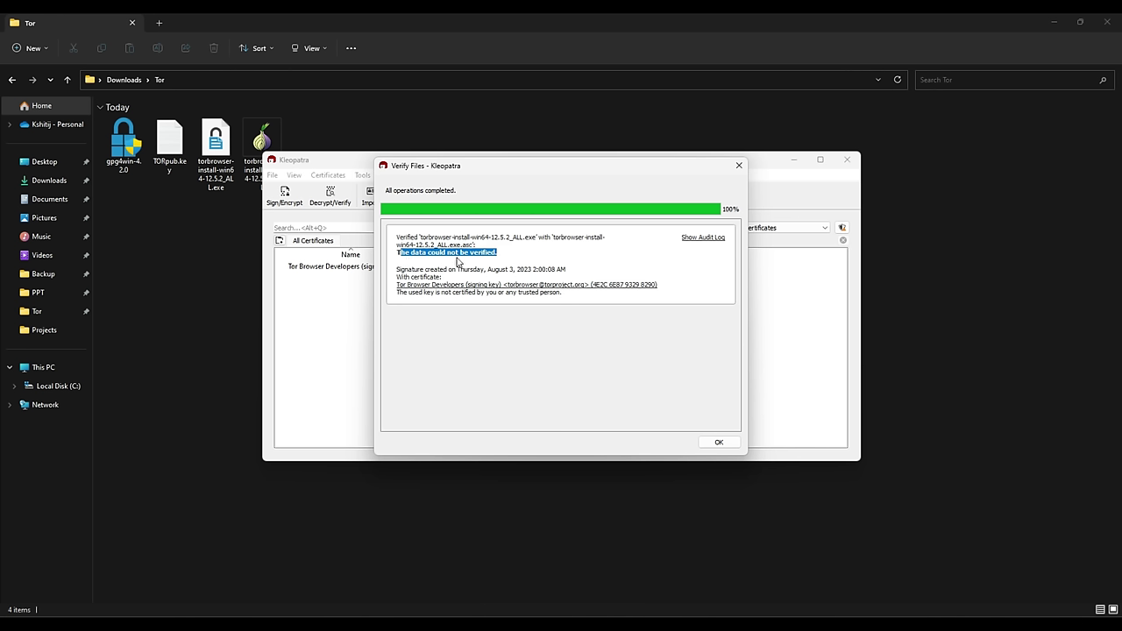
left_click(457, 261)
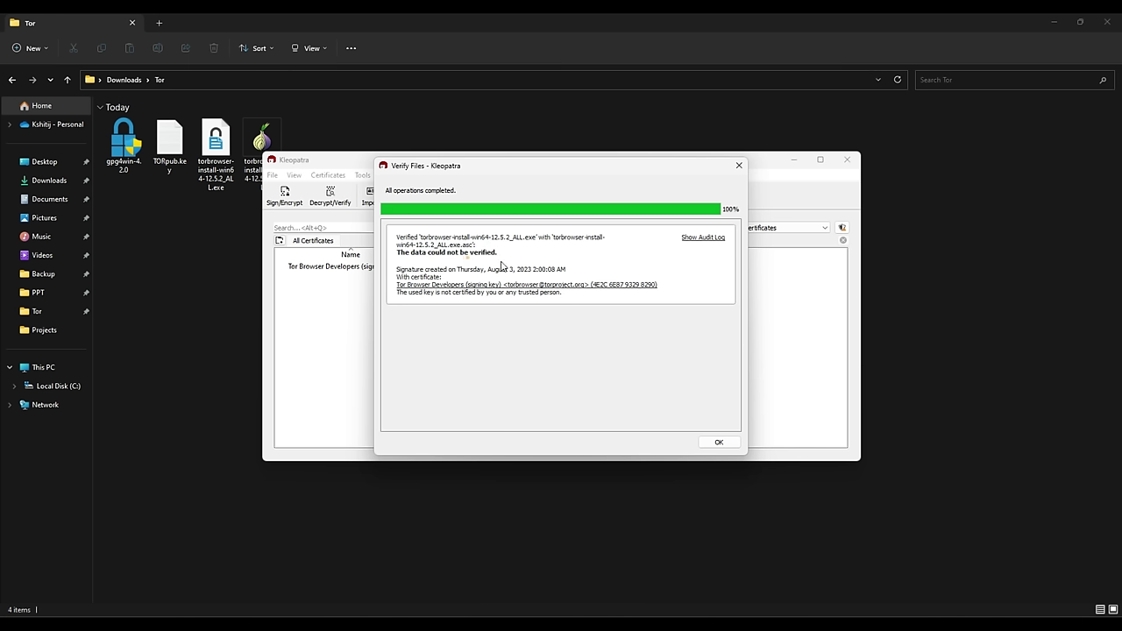
left_click_drag(504, 261, 605, 240)
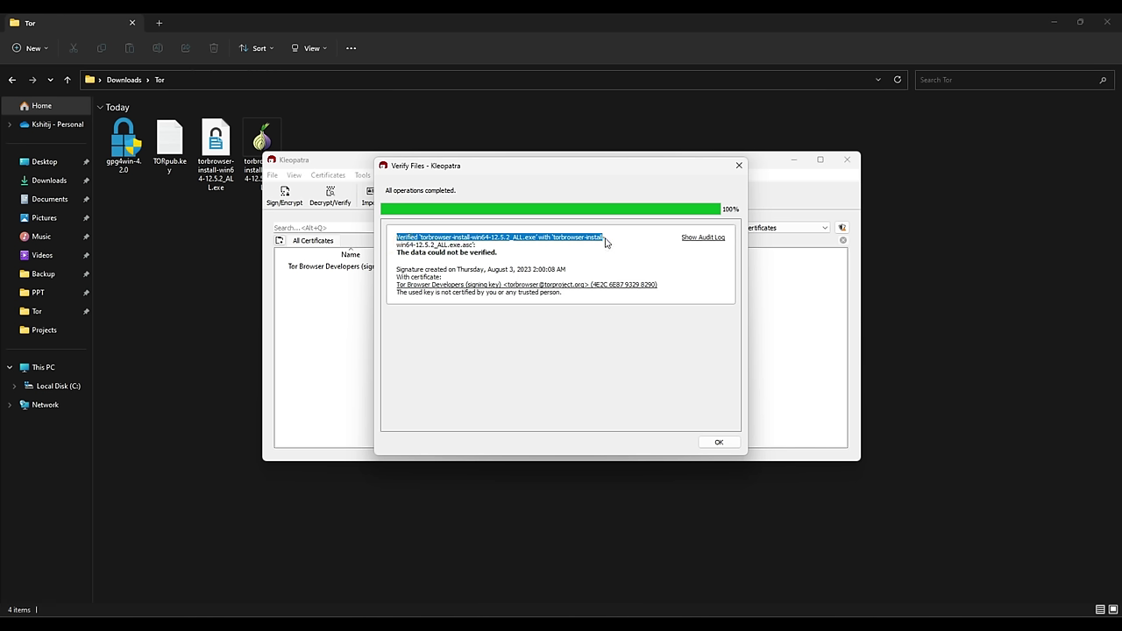
left_click(603, 241)
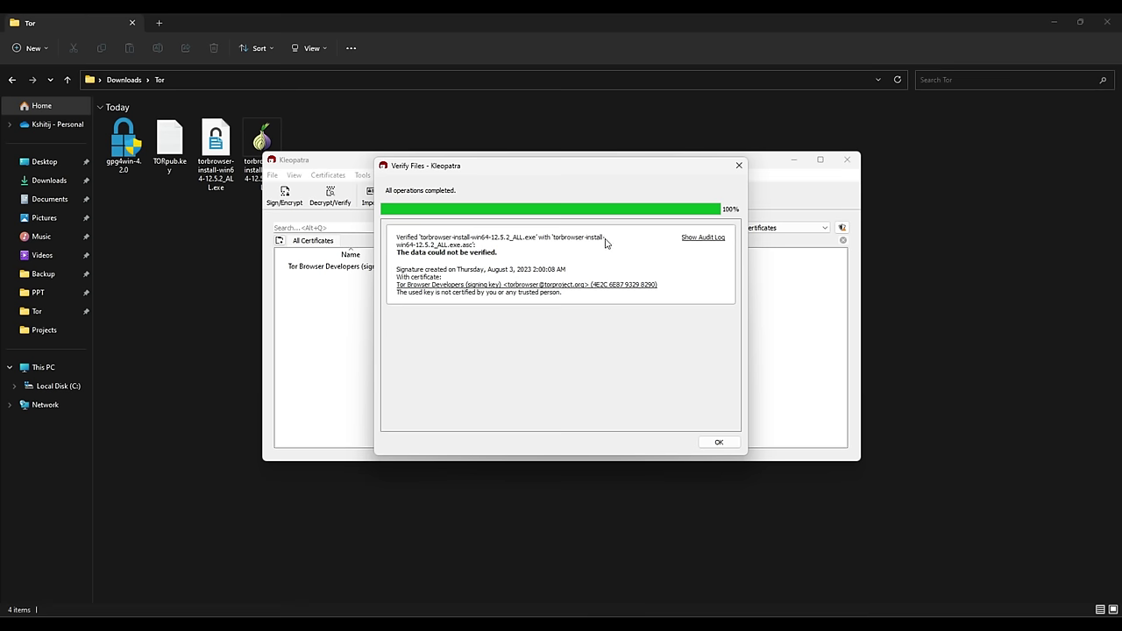
left_click(693, 241)
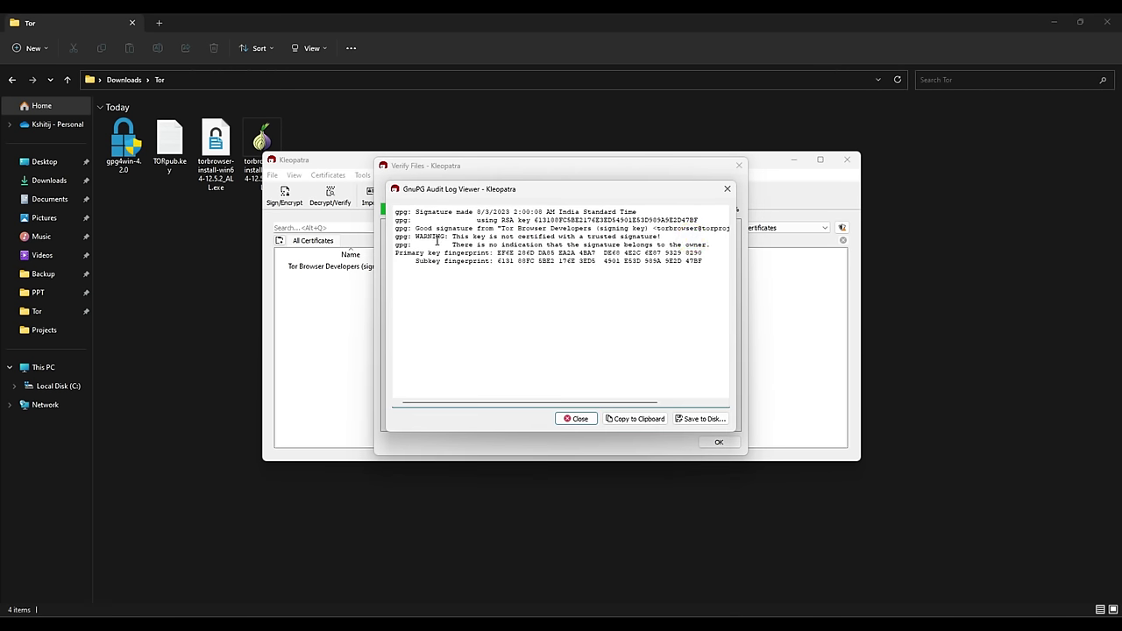
Highlight the 'Good signature' line from Tor Browser Developers, then close the audit log and results.
left_click_drag(415, 228, 594, 227)
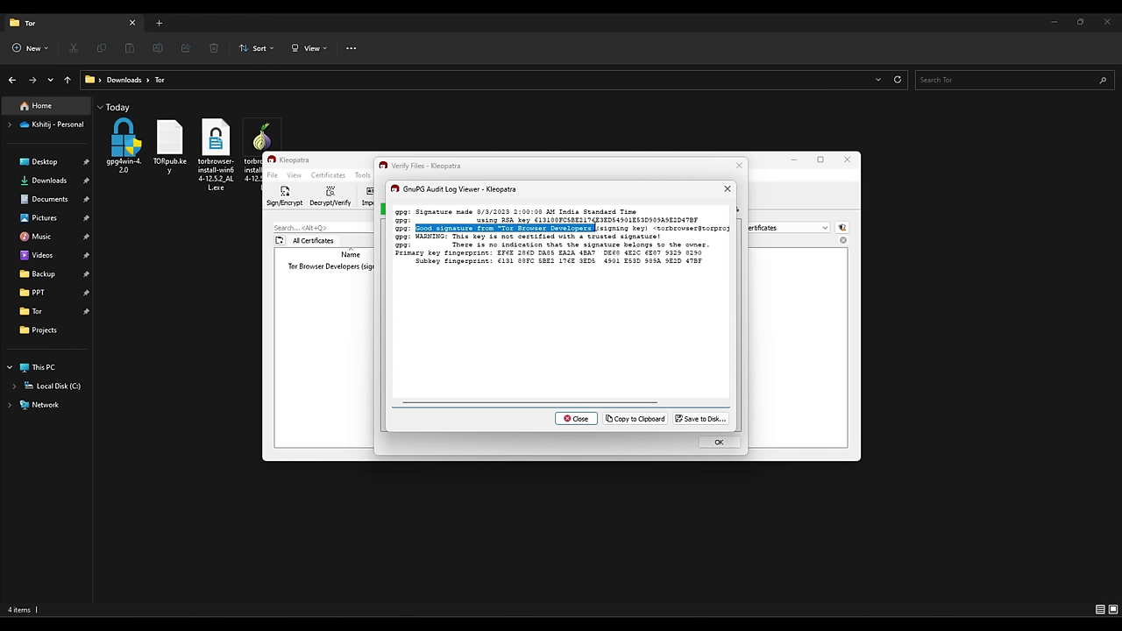
left_click_drag(414, 227, 730, 228)
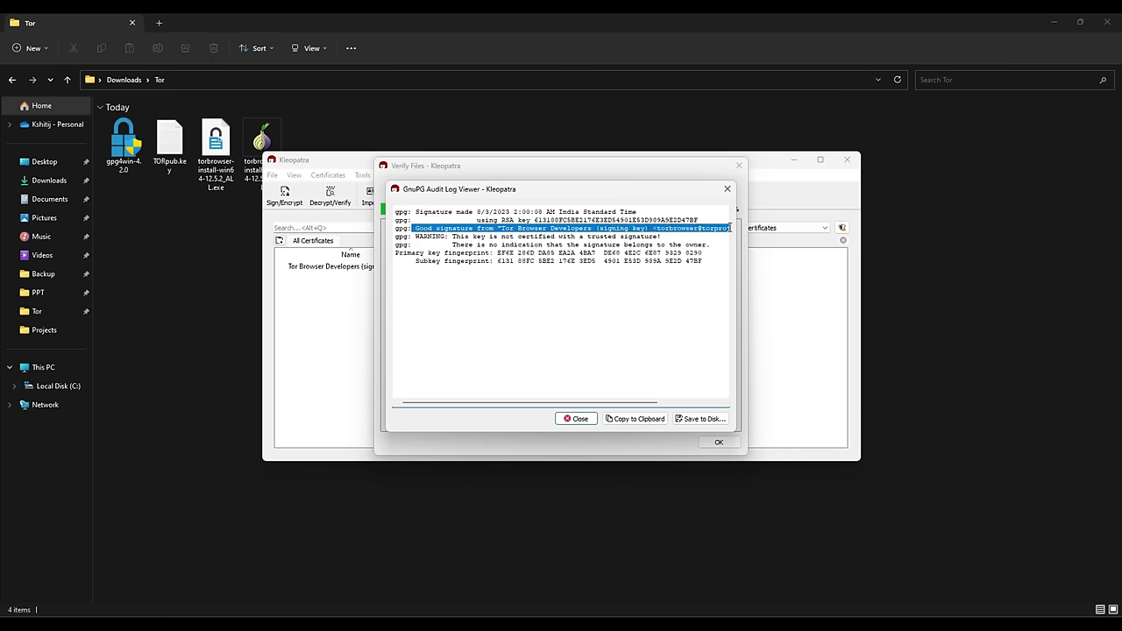
left_click(726, 188)
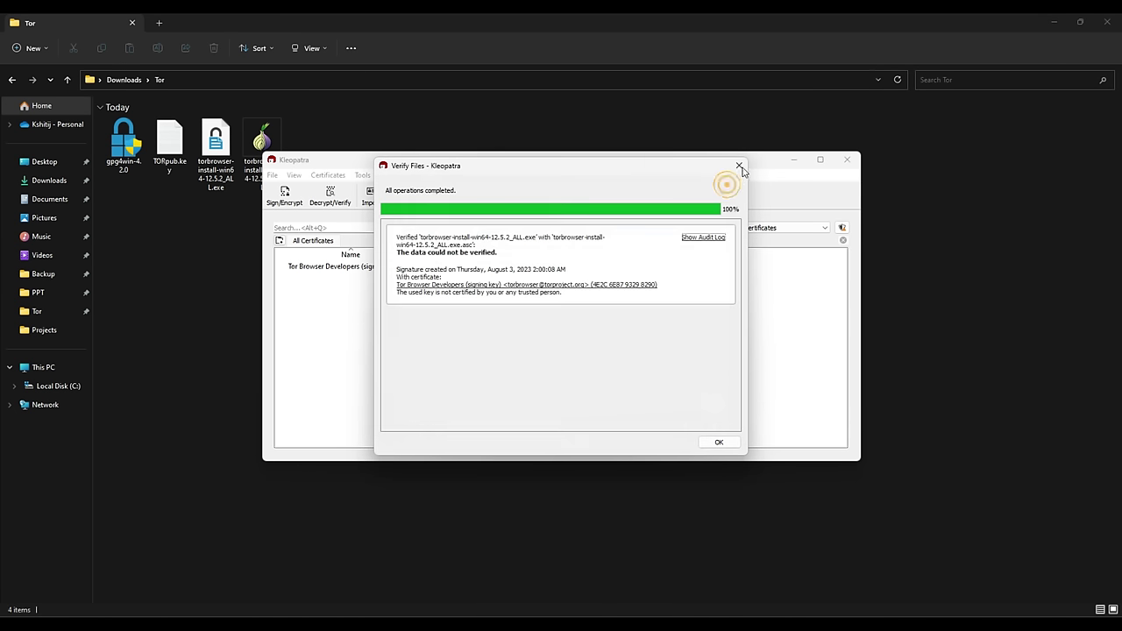
left_click(739, 165)
Close Kleopatra, install Tor Browser in English to the desktop folder, and launch it.
left_click(847, 159)
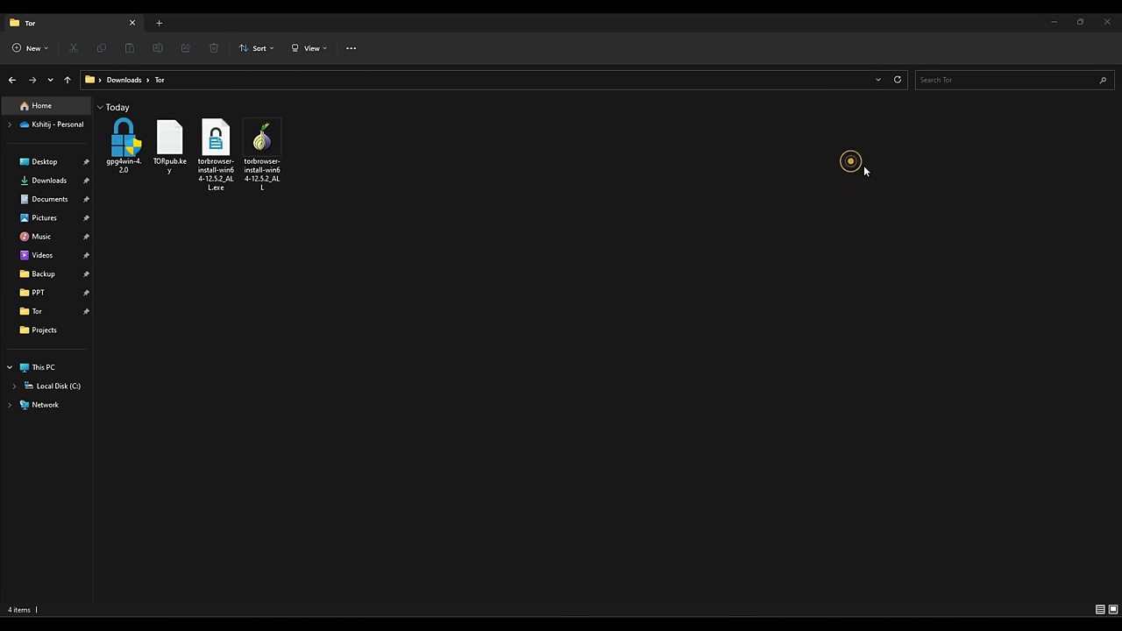
double_click(274, 169)
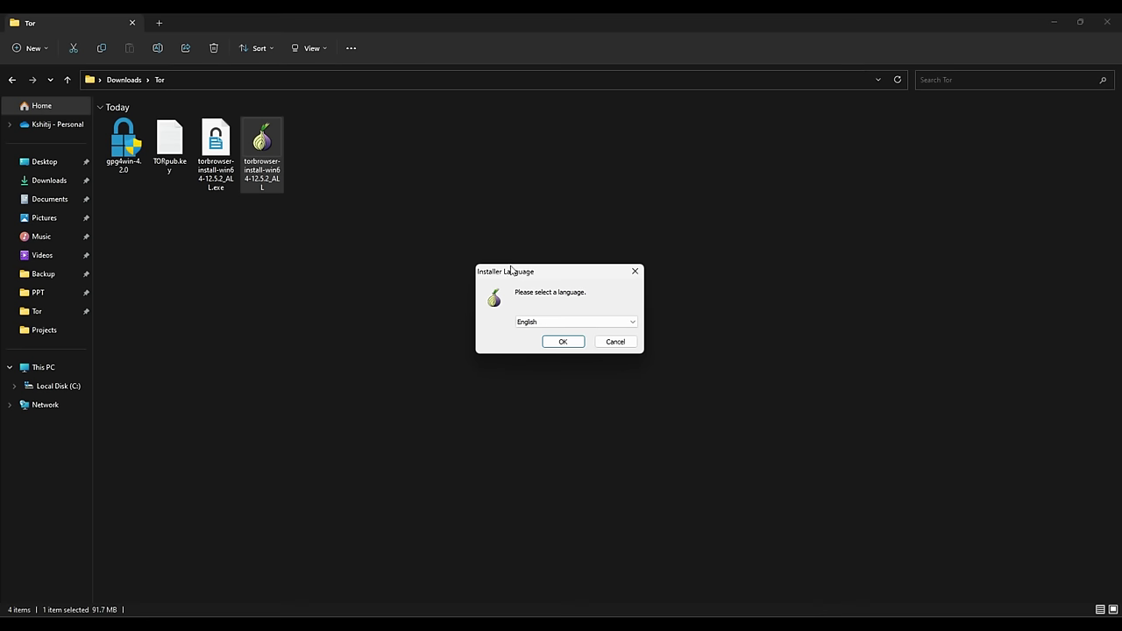
left_click(559, 339)
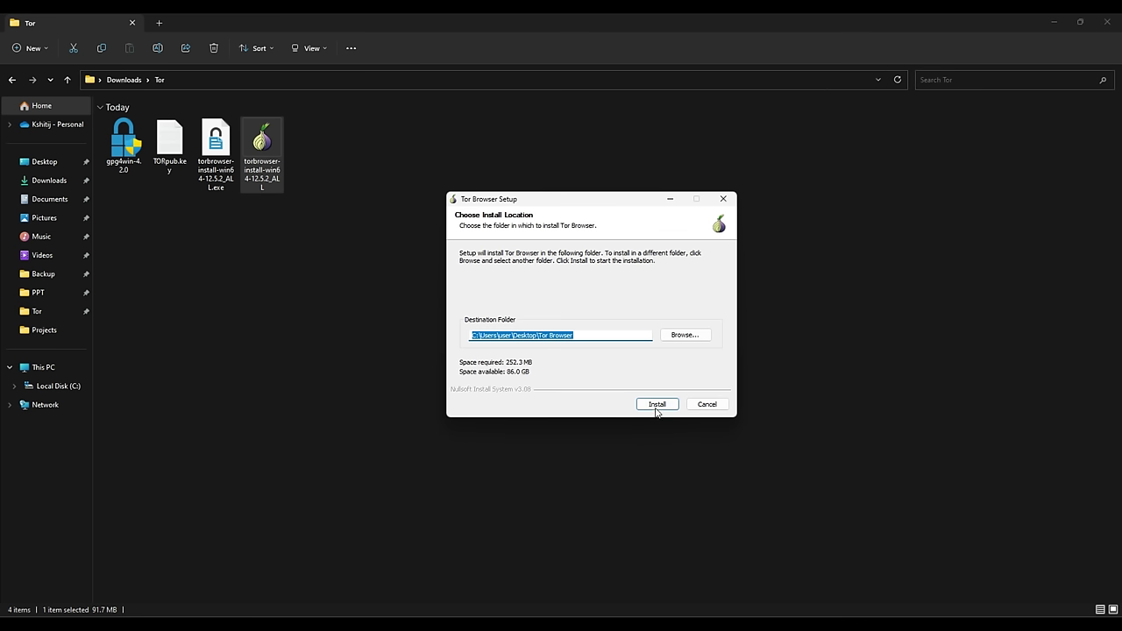
left_click(656, 406)
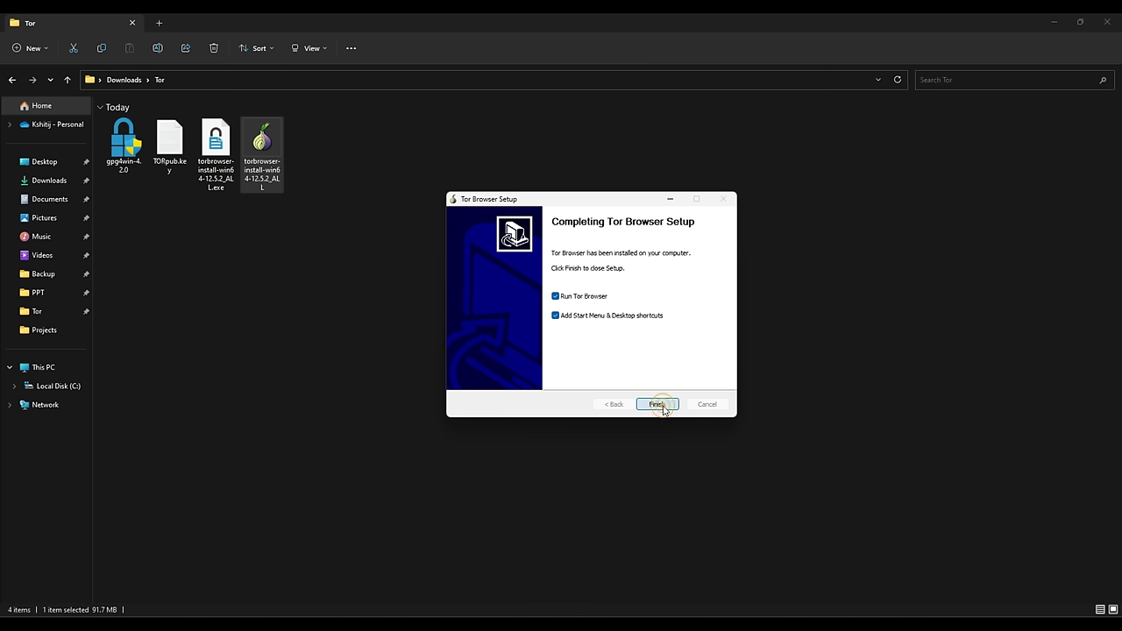
left_click(657, 404)
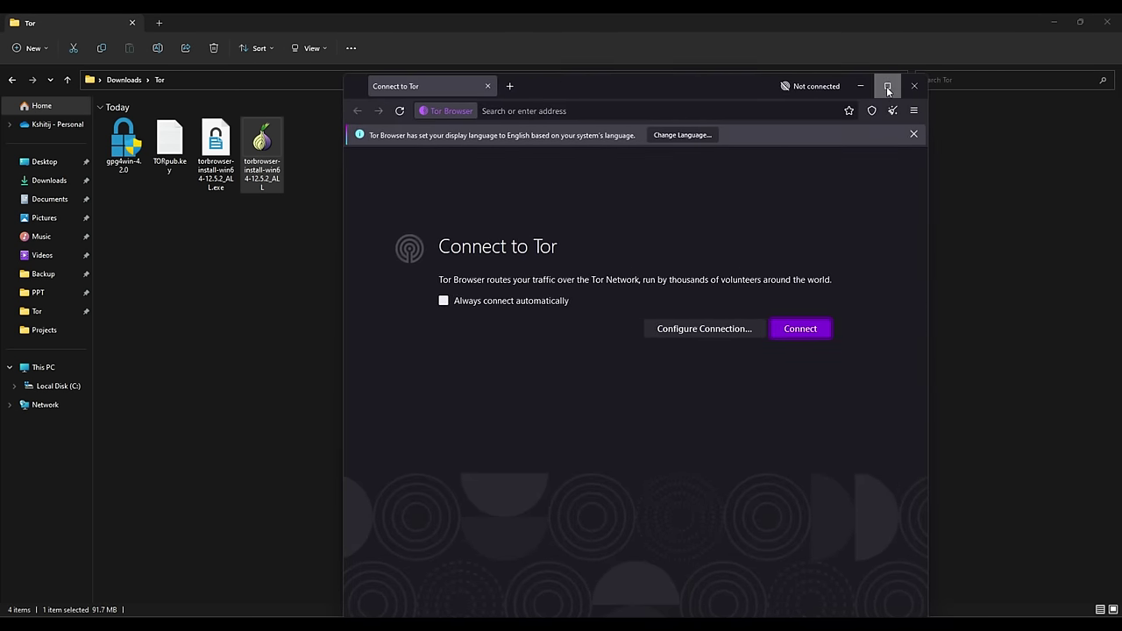
Maximize Tor Browser, enable 'Always connect automatically', and connect to the Tor network.
left_click(883, 83)
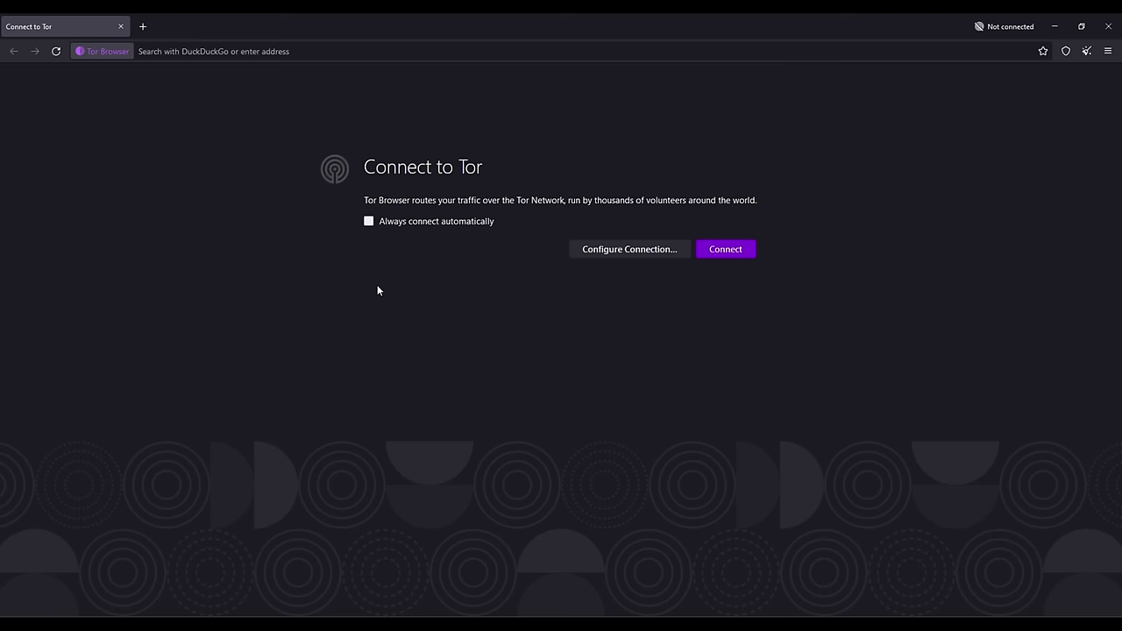
left_click(369, 222)
left_click(720, 252)
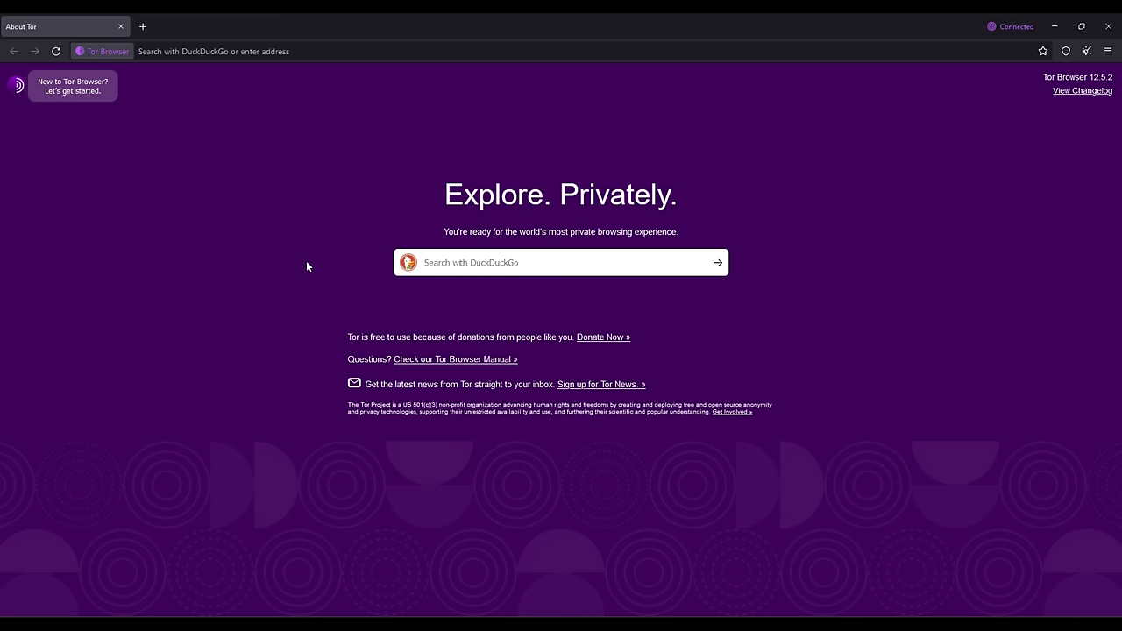
Load check.torproject.org by pasting it into the address bar.
left_click(472, 265)
left_click(178, 53)
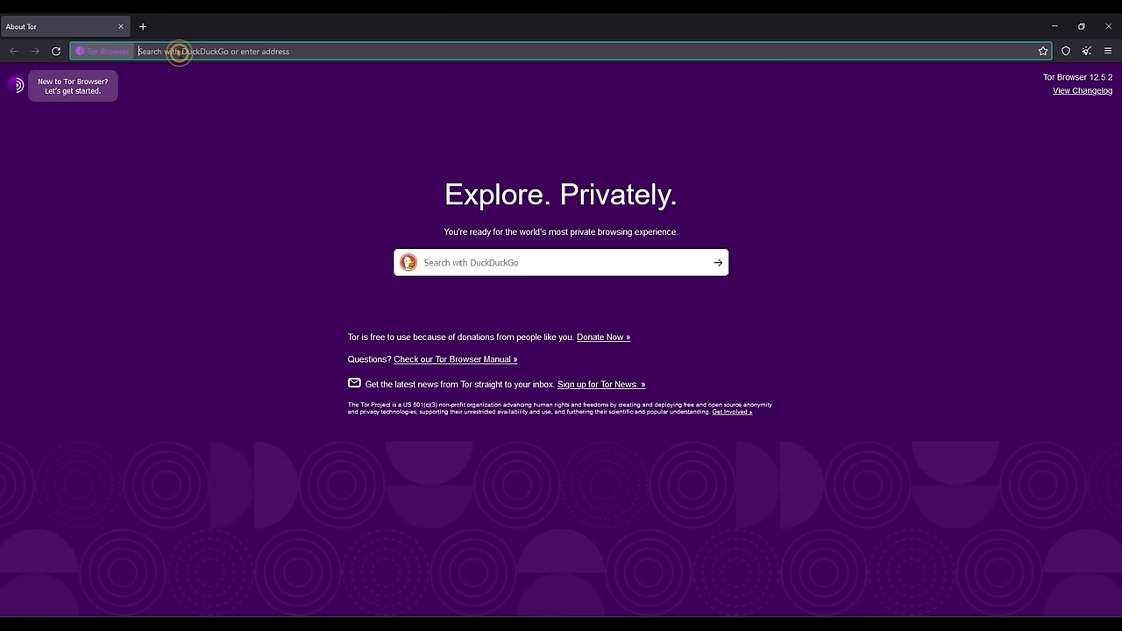
type("check.torproject.org")
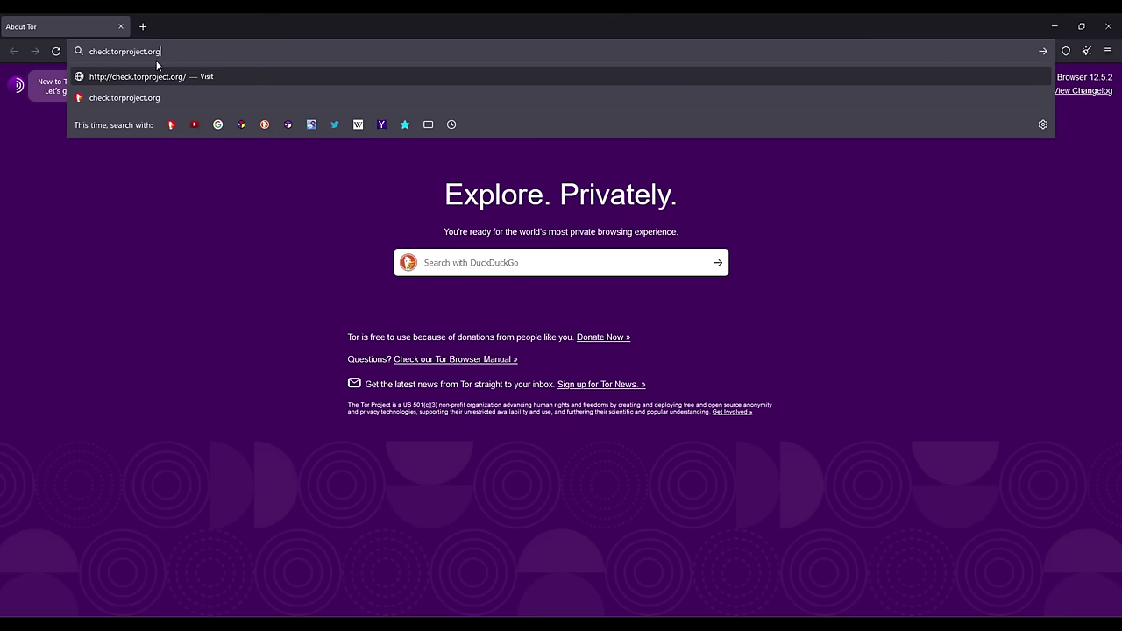
key("Return")
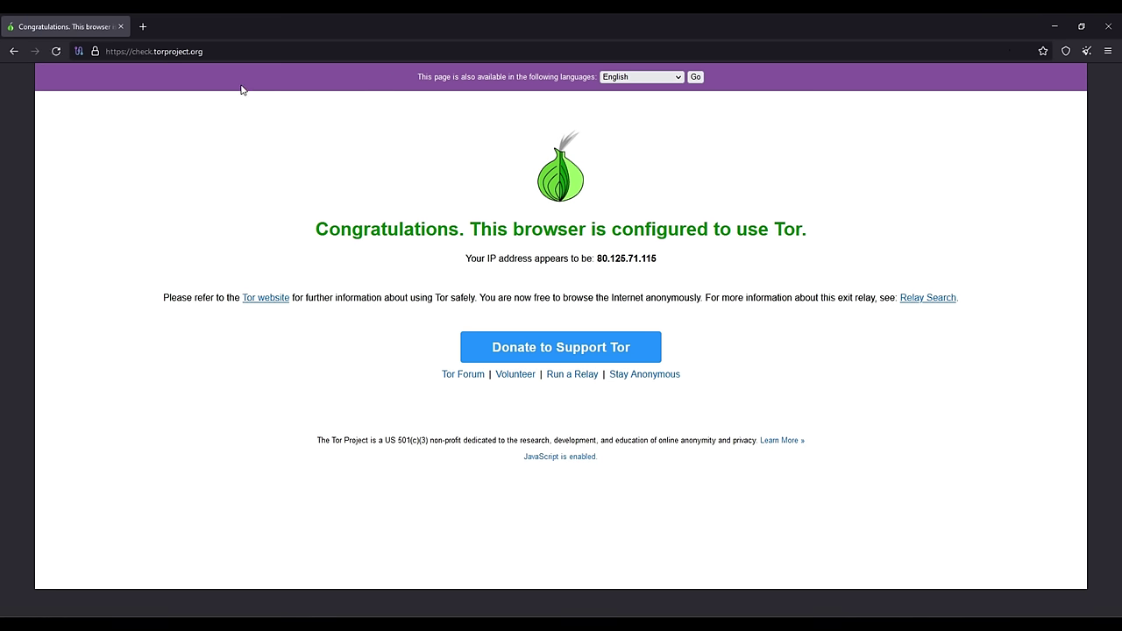
Highlight the Congratulations message, the reported IP address and the browse-anonymously sentence, then select the page address.
left_click_drag(323, 233, 815, 246)
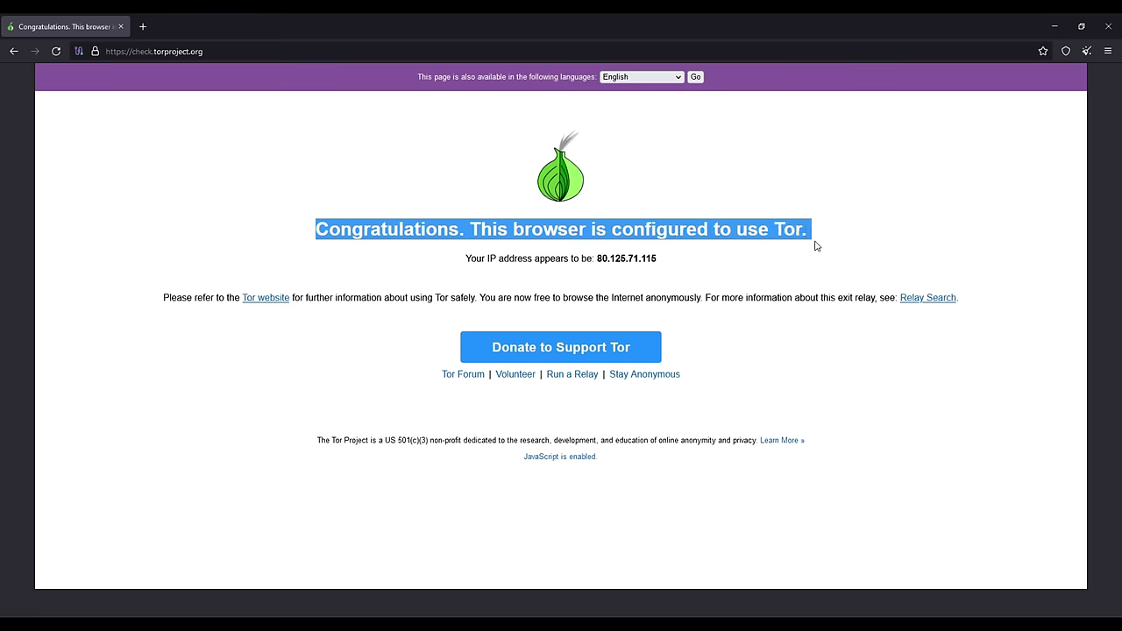
left_click(625, 261)
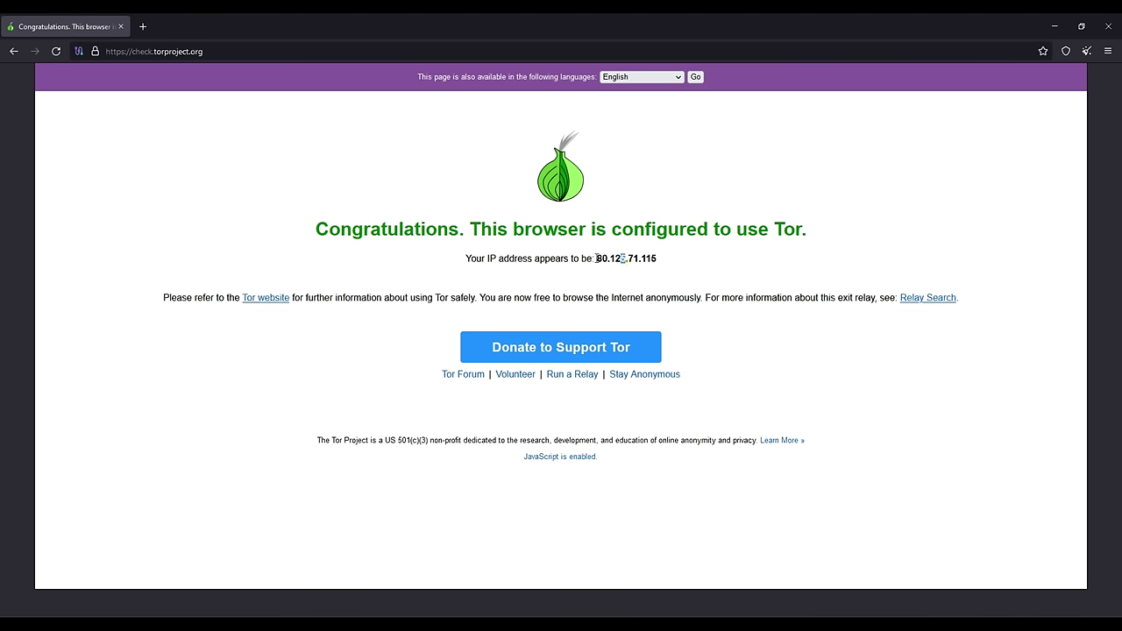
left_click_drag(599, 258, 656, 260)
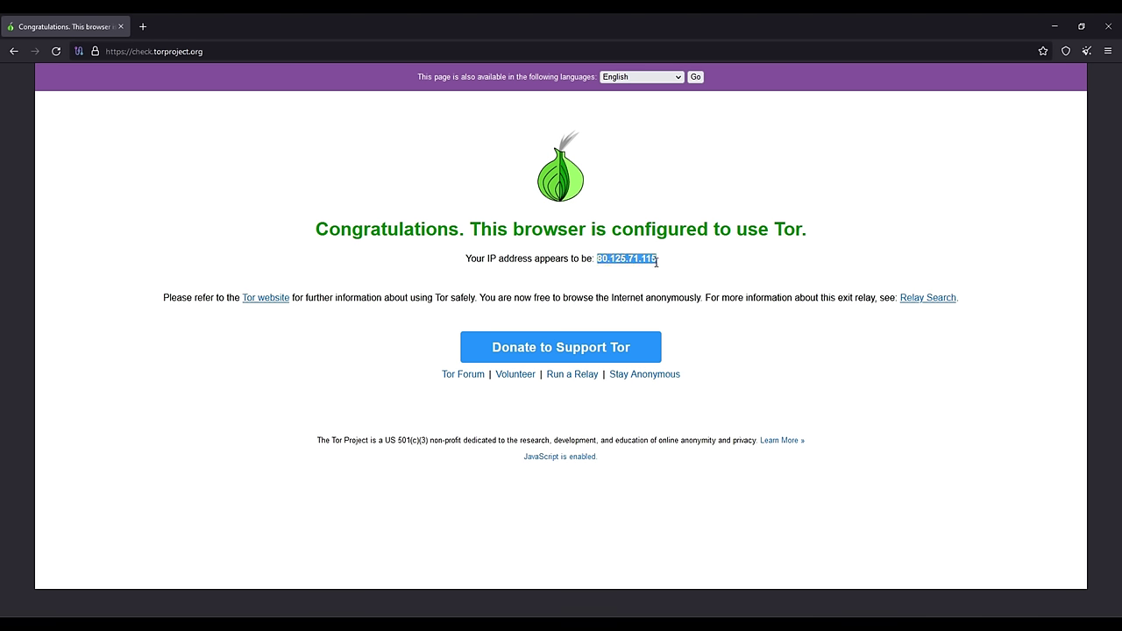
left_click(515, 296)
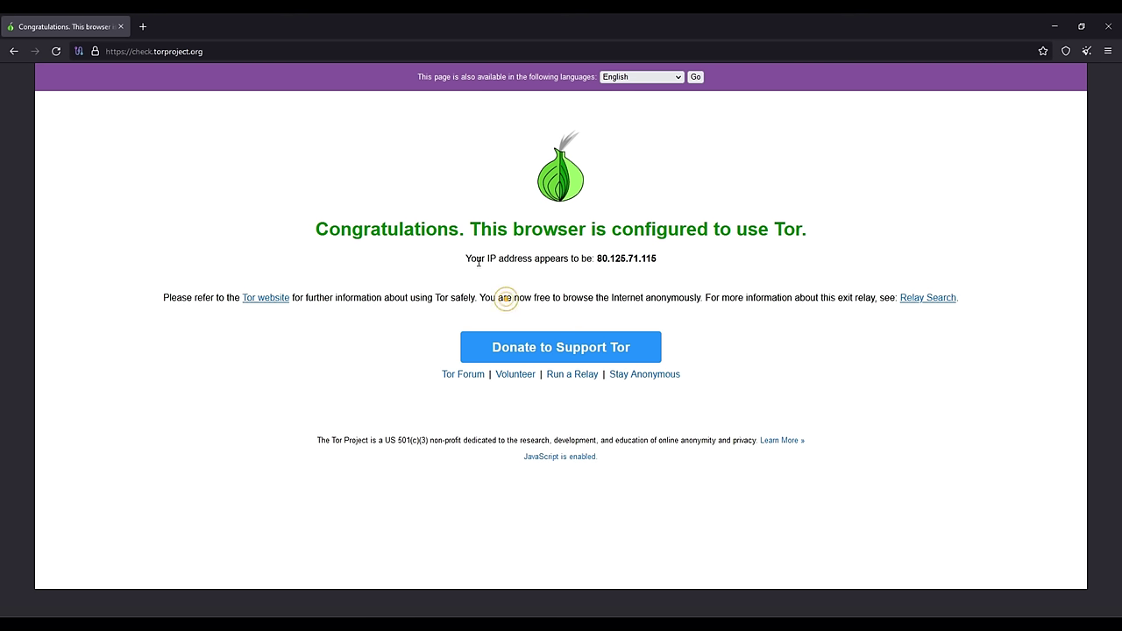
left_click_drag(466, 258, 708, 269)
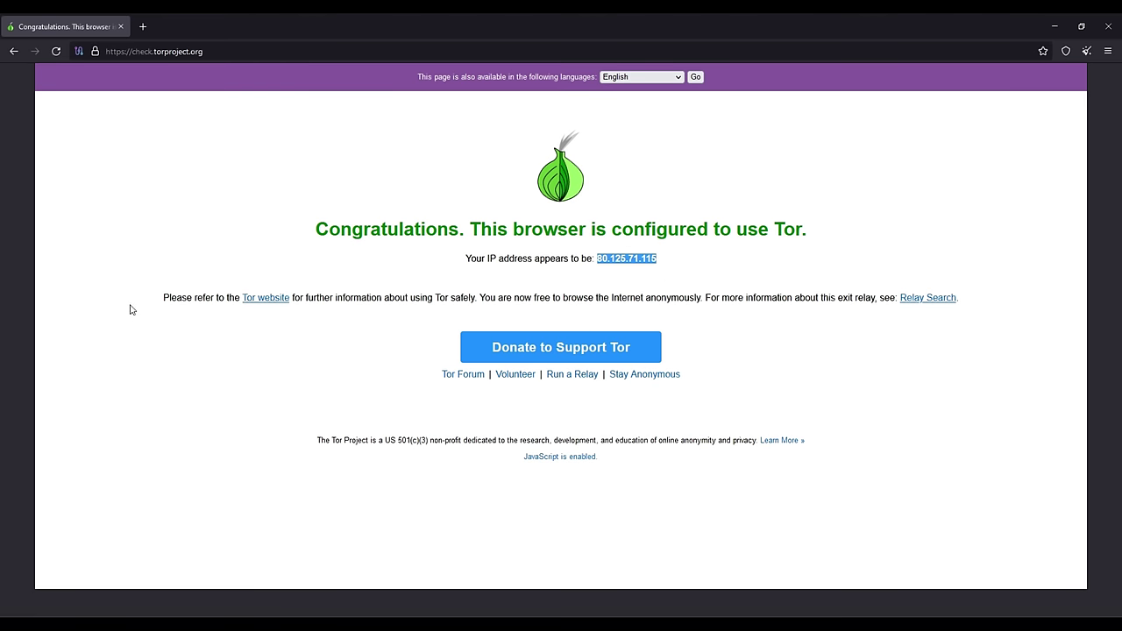
left_click_drag(131, 304, 708, 298)
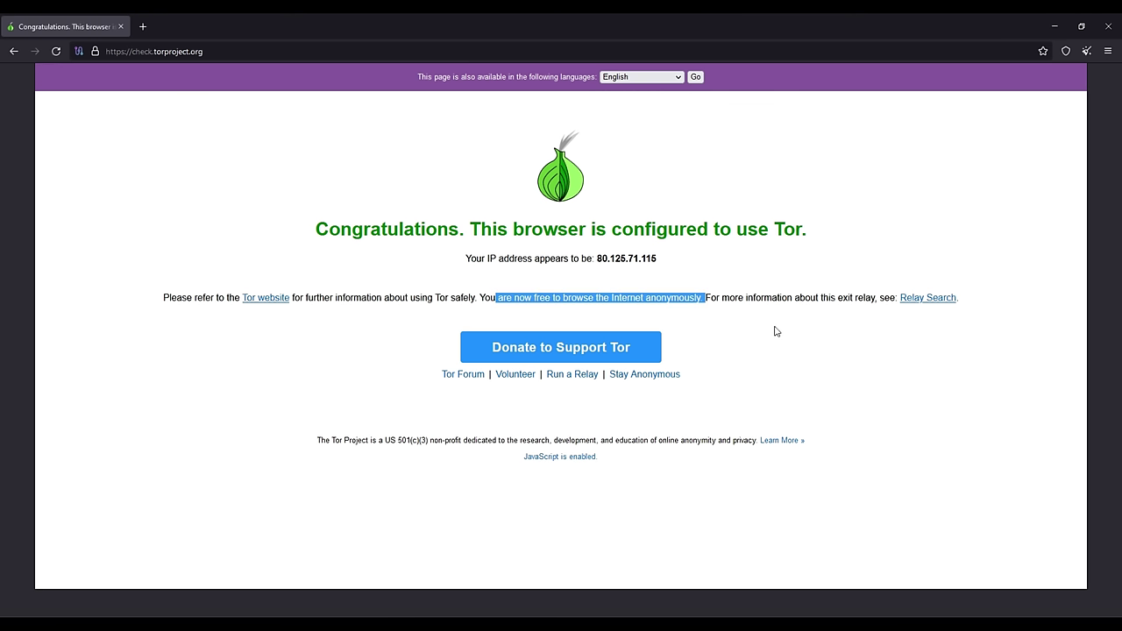
left_click(390, 194)
left_click(238, 52)
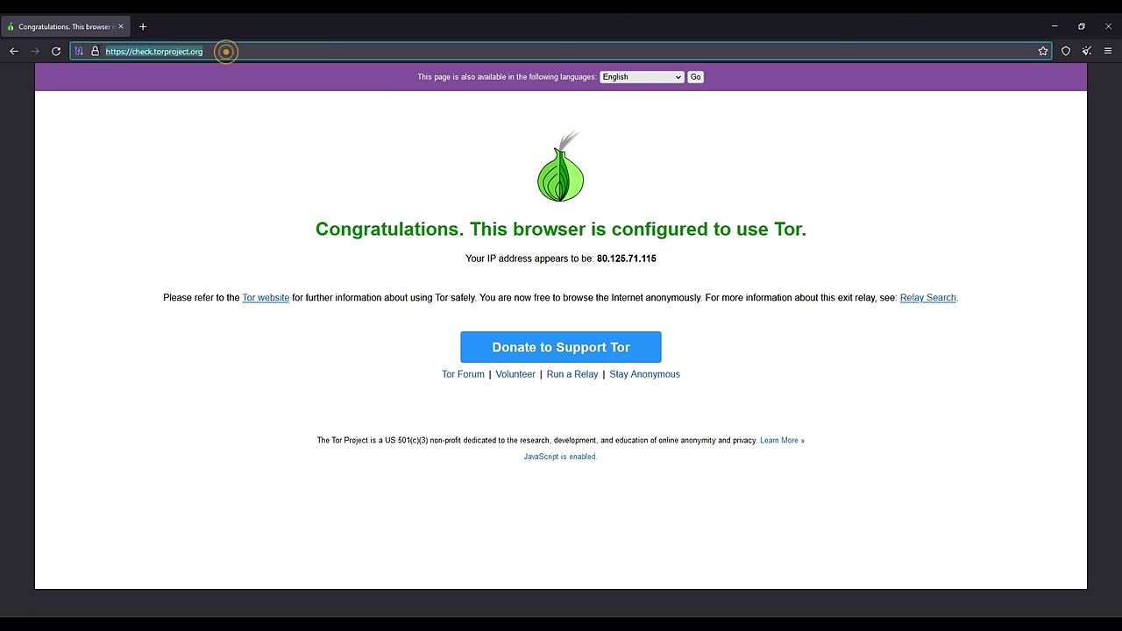
left_click(204, 171)
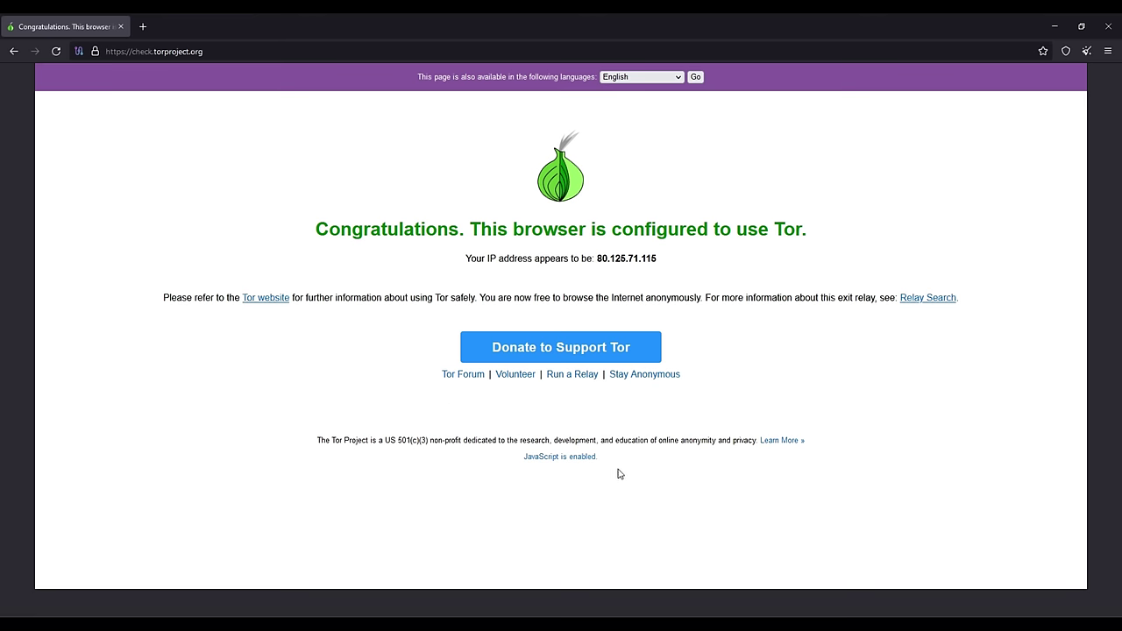
left_click(241, 52)
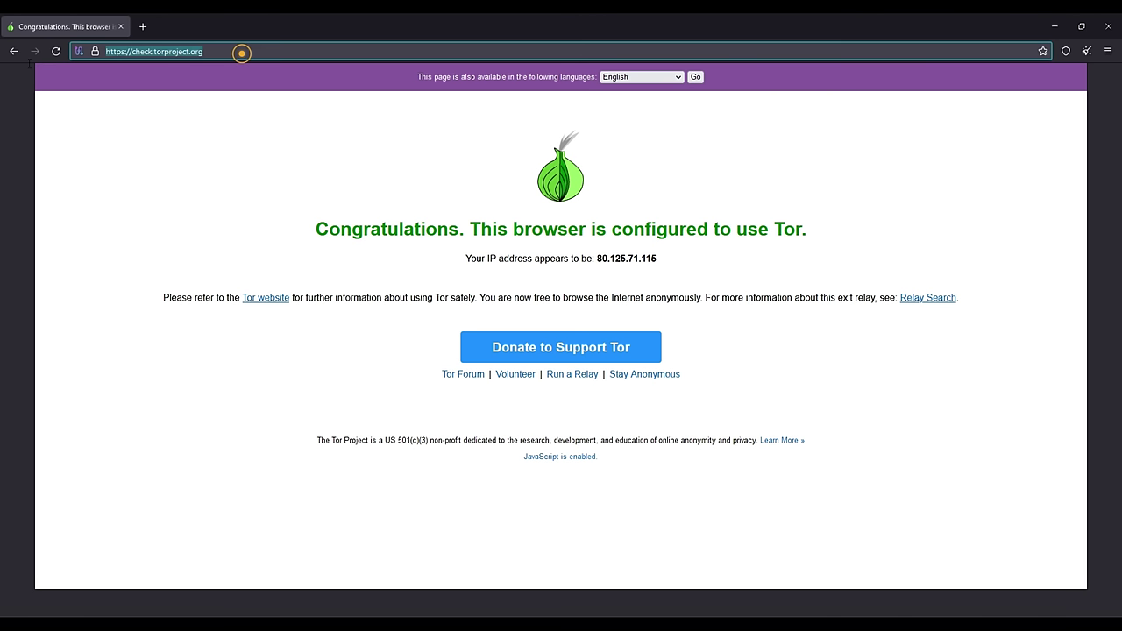
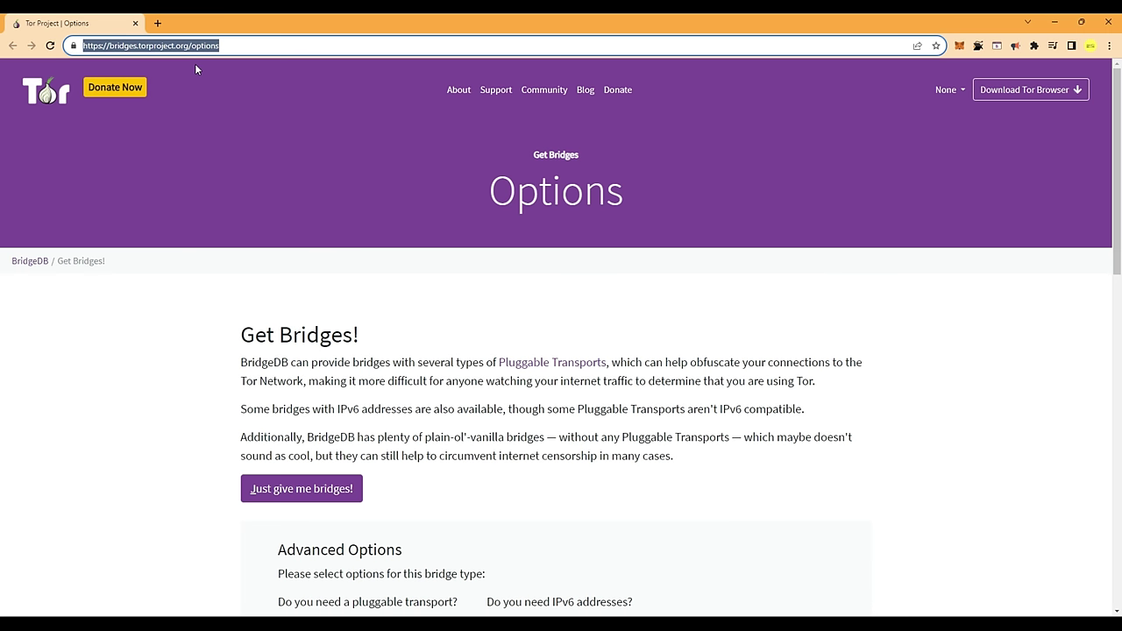
scroll(418, 251, "down", 3)
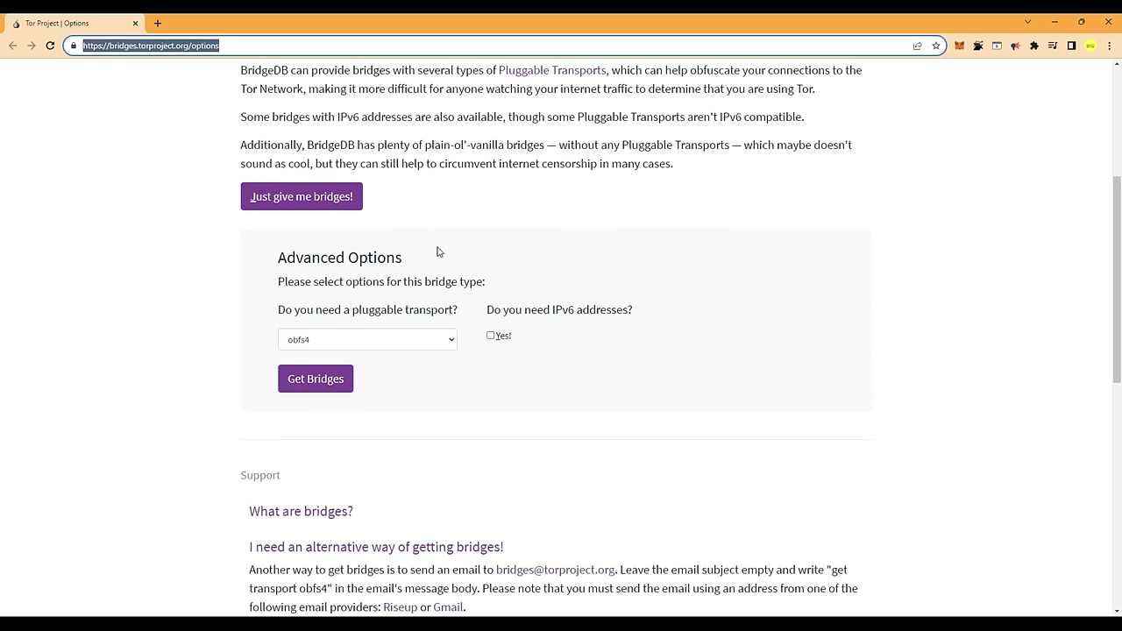
scroll(439, 251, "down", 1)
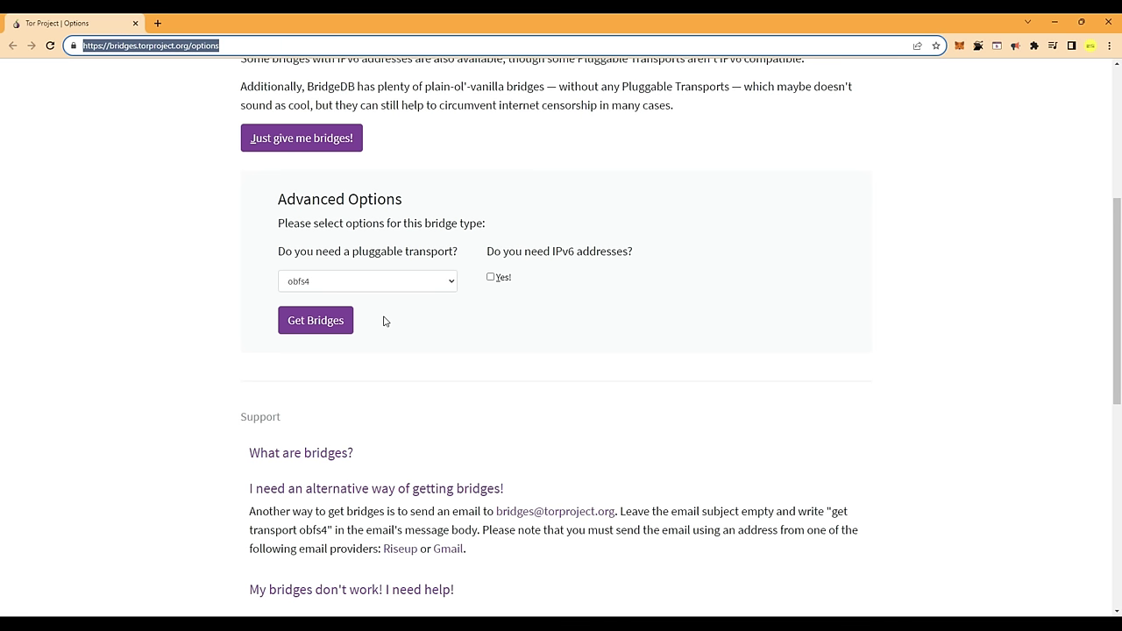
left_click(247, 47)
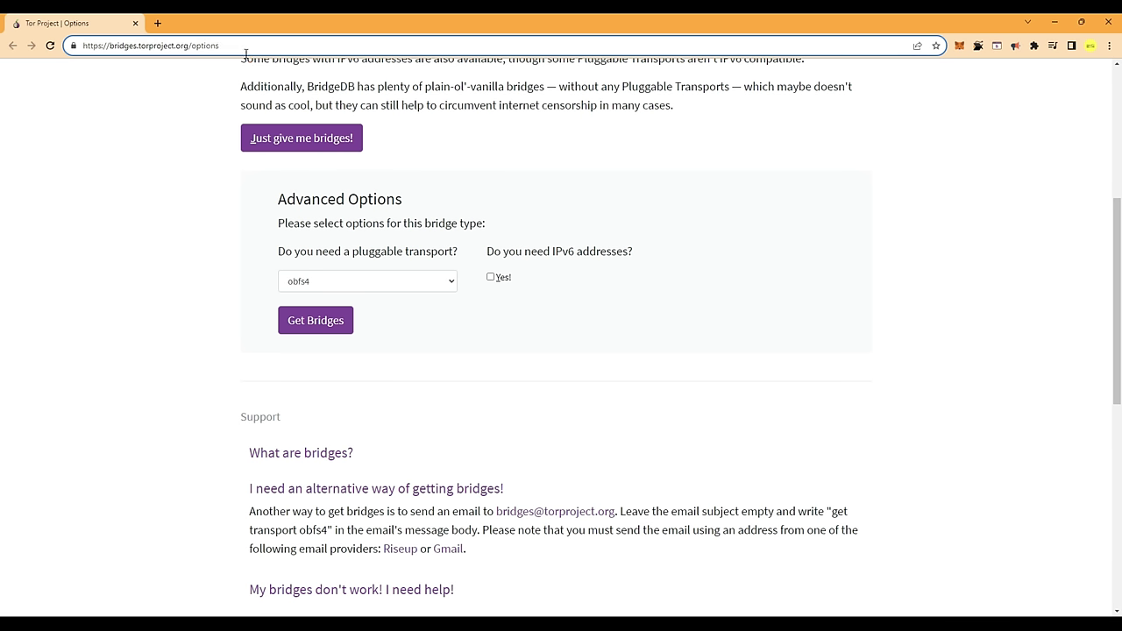
scroll(465, 183, "down", 2)
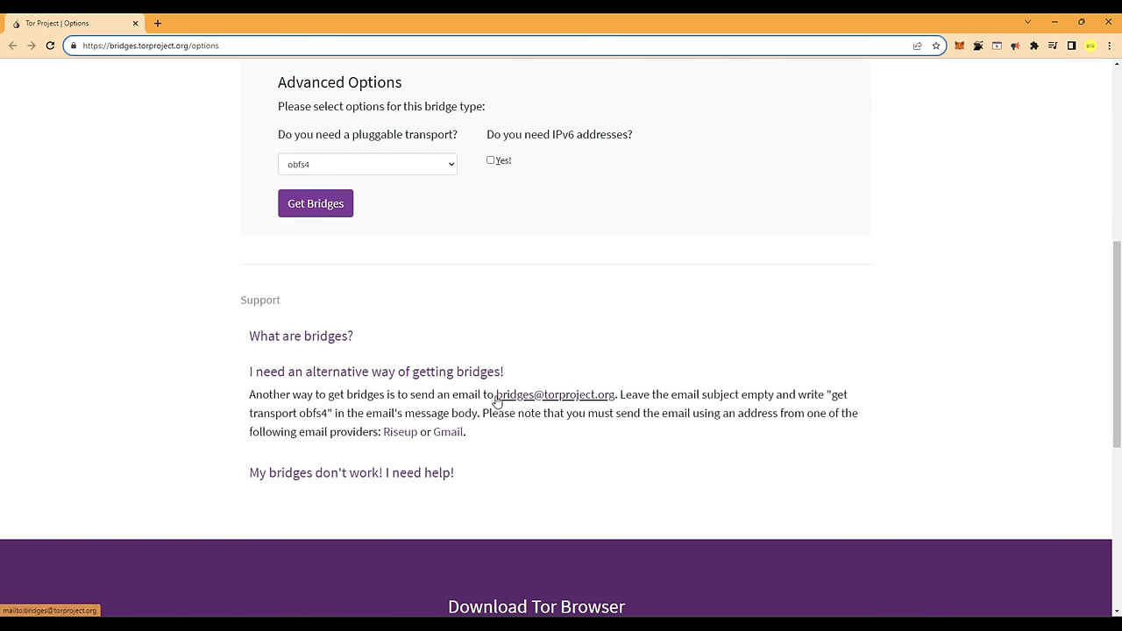
left_click(492, 395)
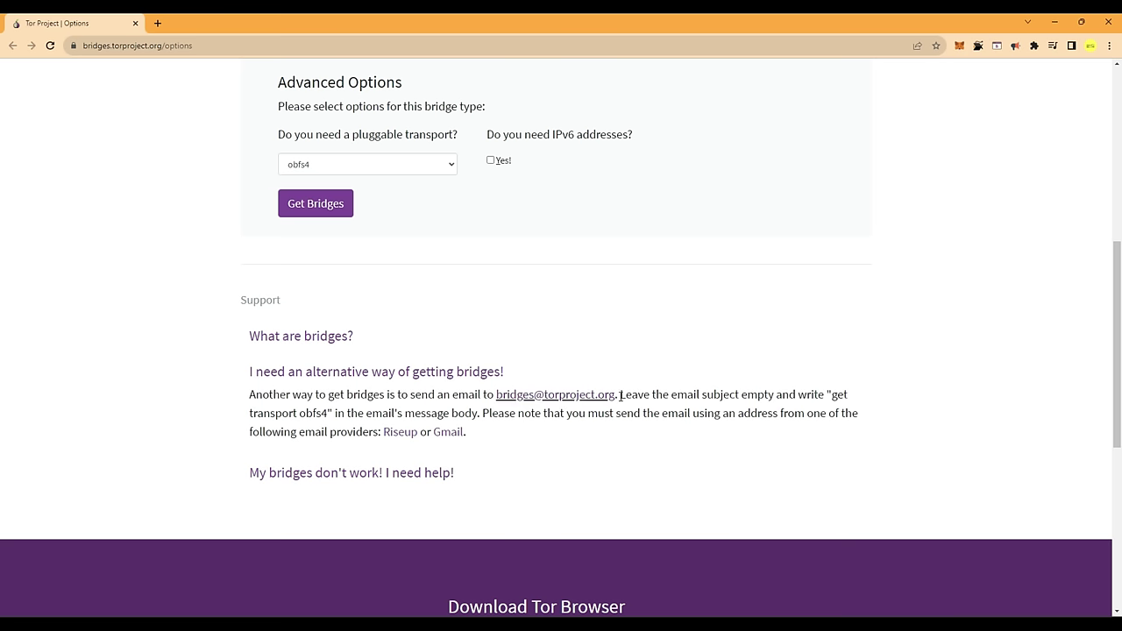
left_click_drag(829, 397, 330, 414)
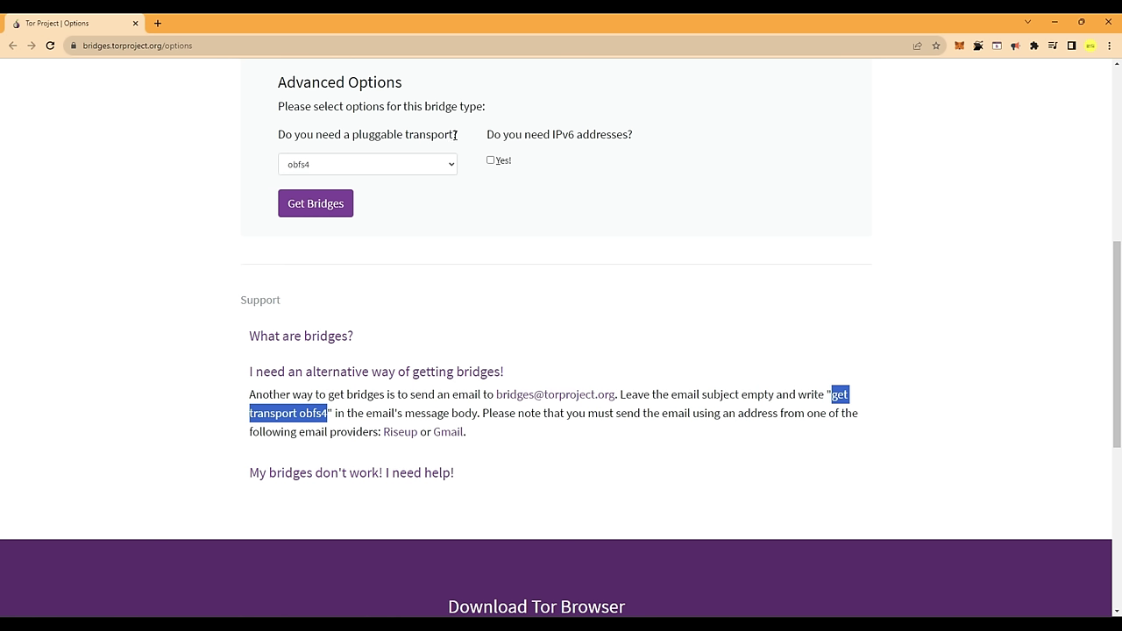
left_click_drag(454, 134, 370, 139)
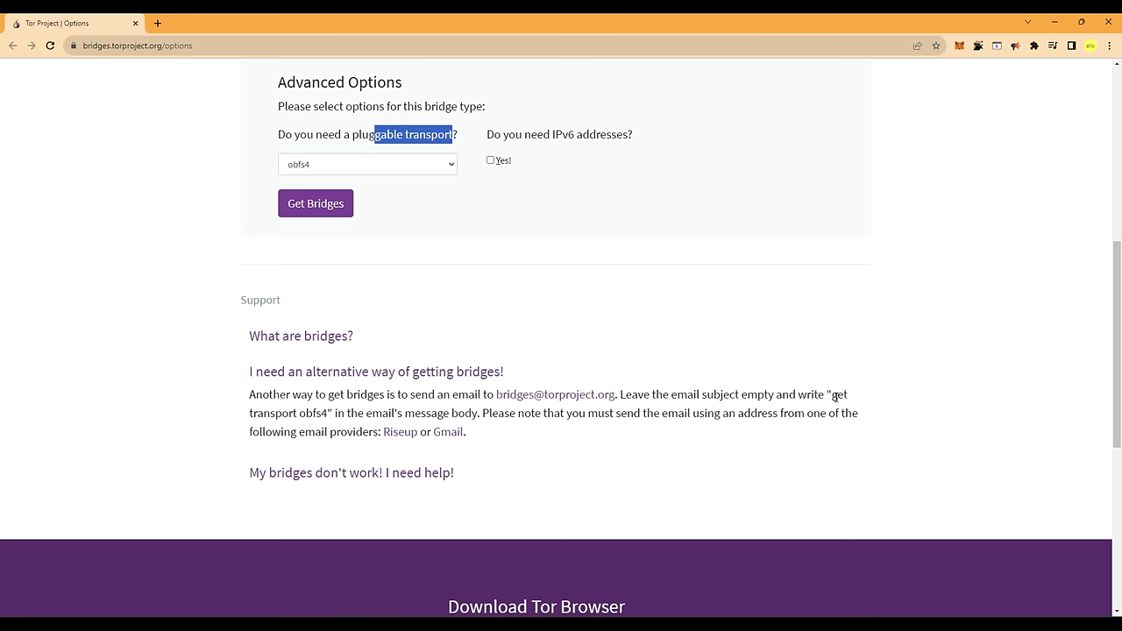
left_click_drag(830, 395, 327, 413)
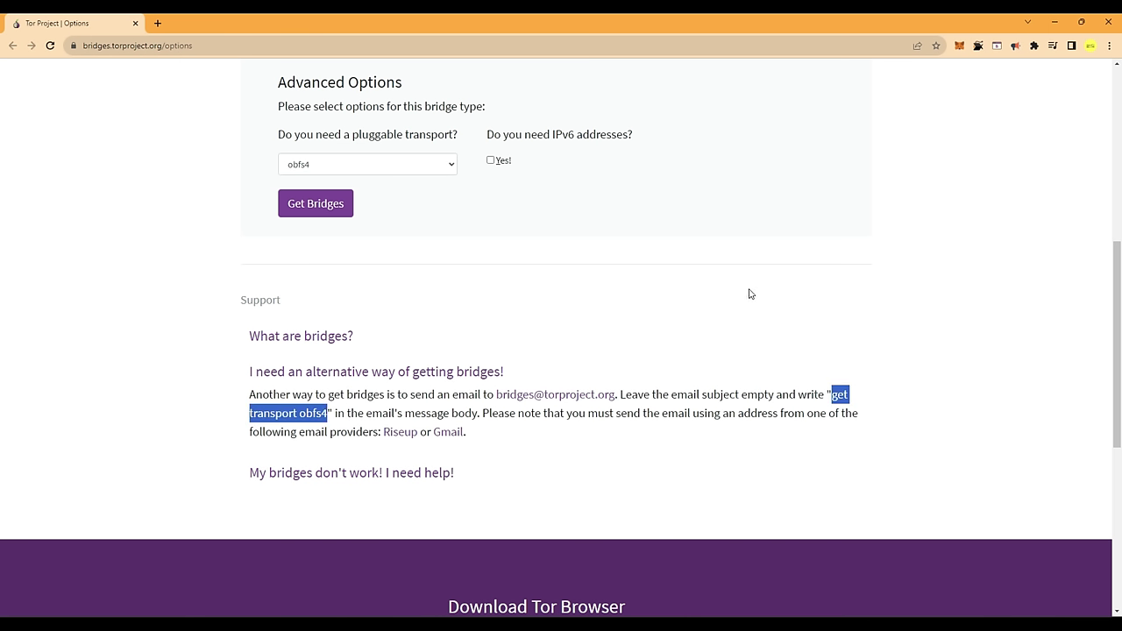
left_click(838, 396)
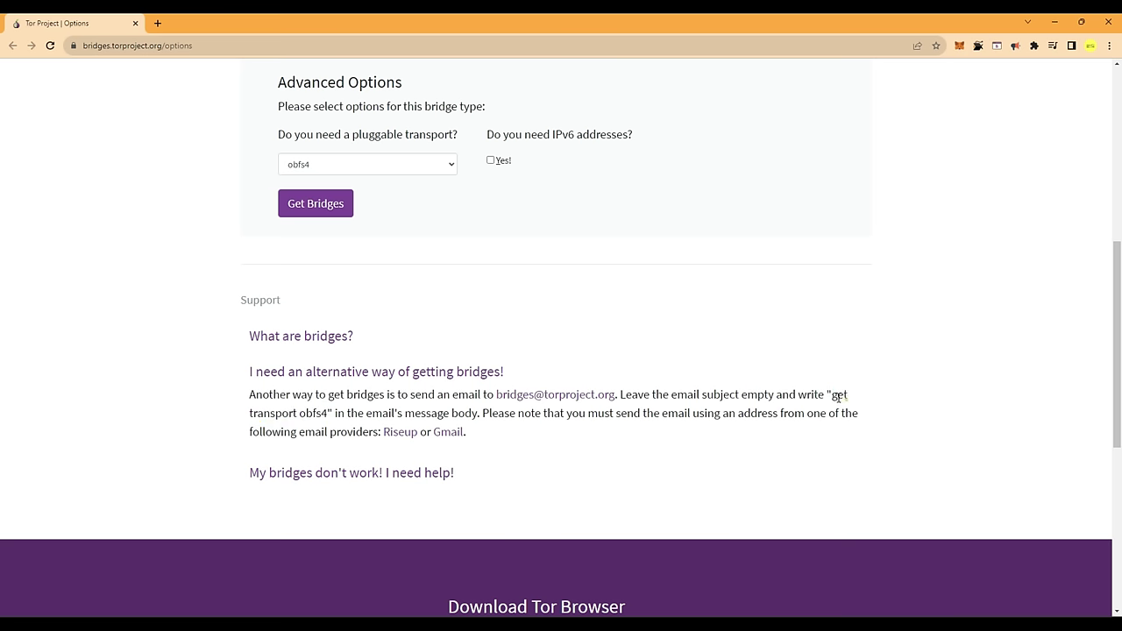
left_click_drag(830, 395, 333, 408)
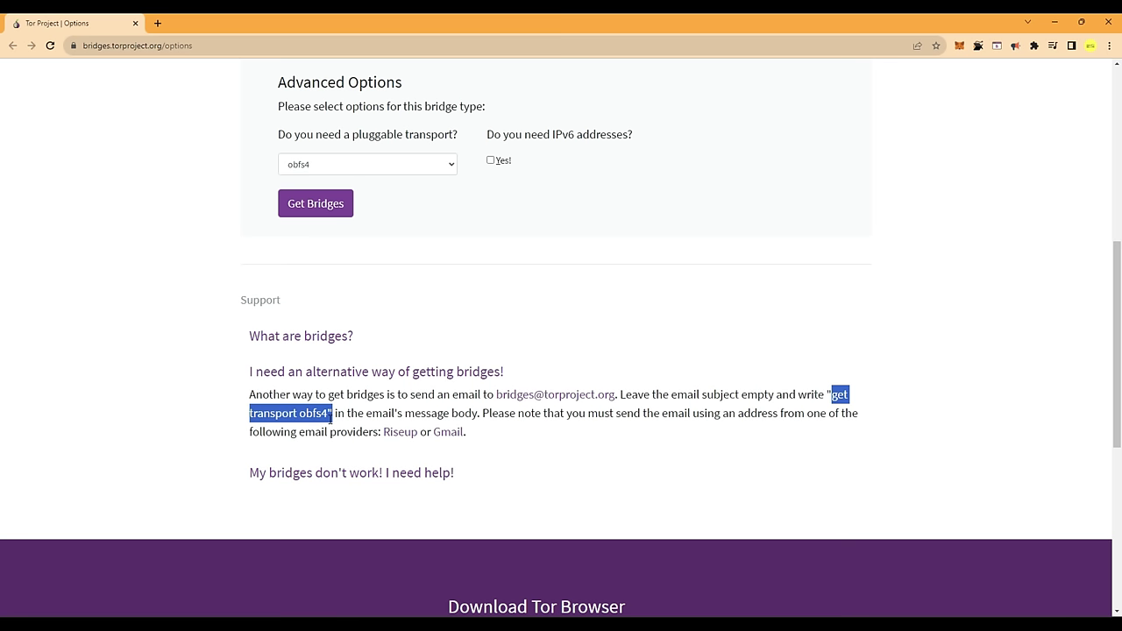
scroll(332, 417, "up", 2)
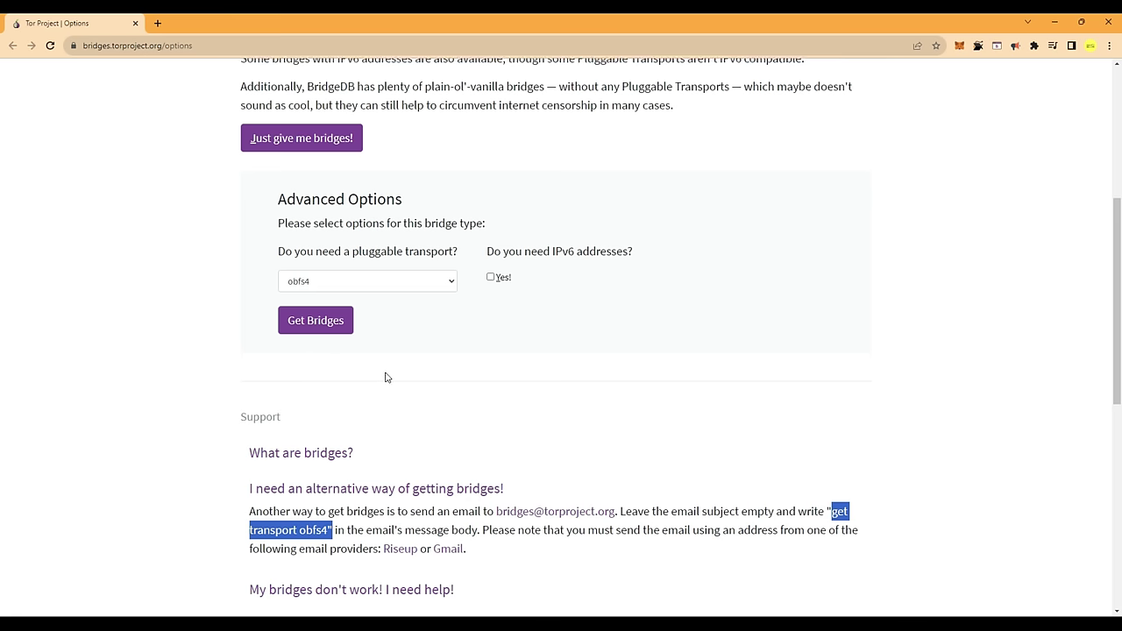
scroll(457, 371, "up", 2)
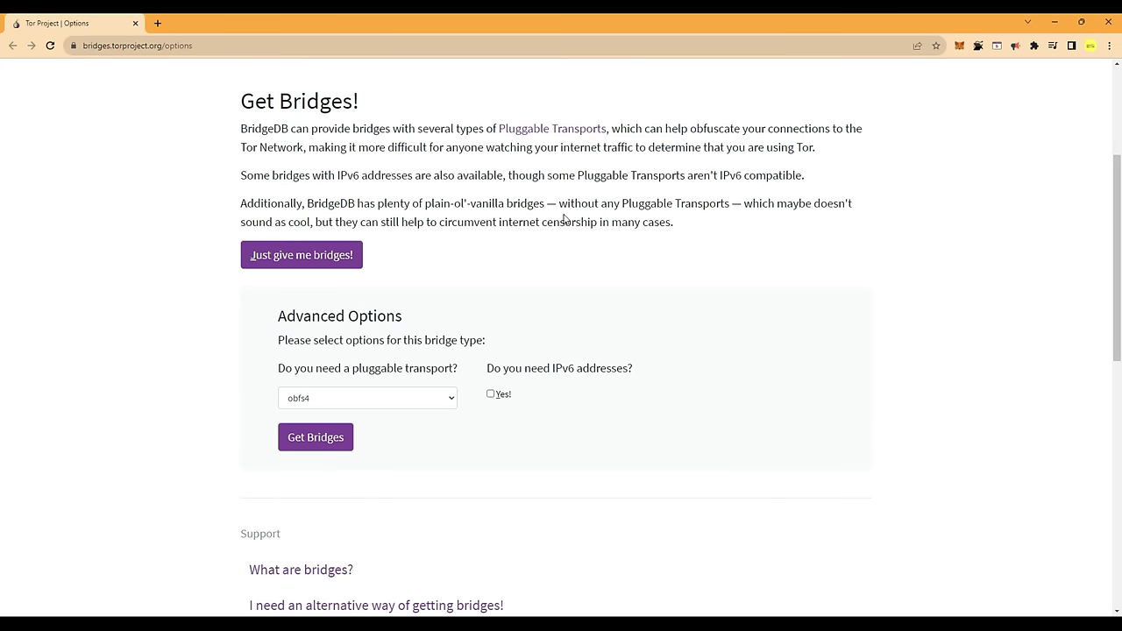
Request obfs4 bridges and submit the CAPTCHA characters to receive two obfs4 bridge lines.
left_click(312, 445)
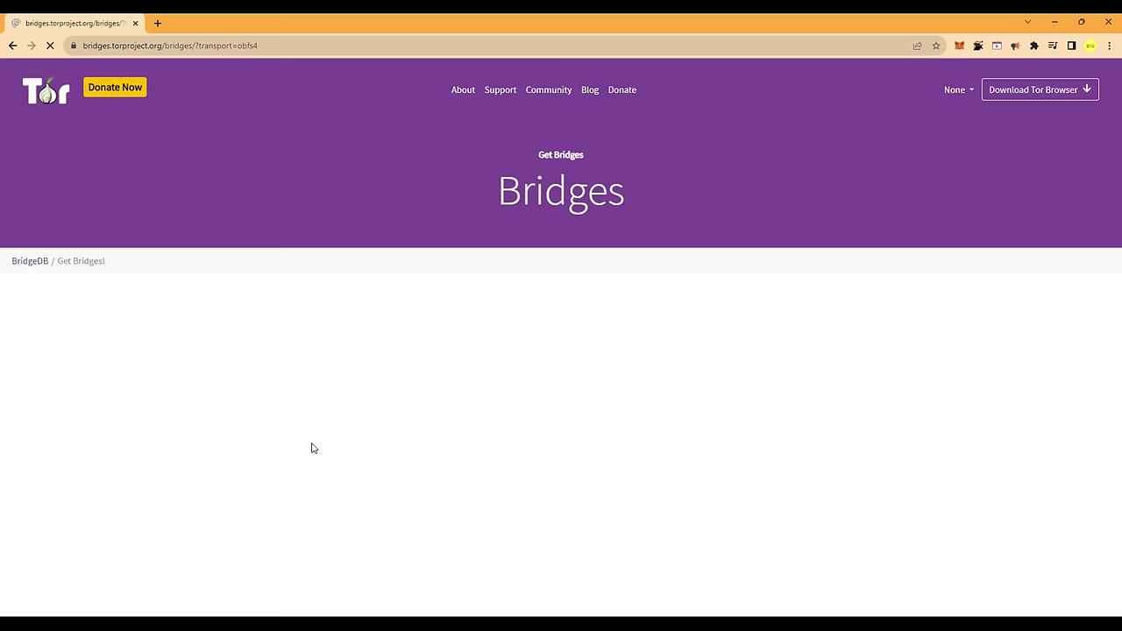
scroll(486, 433, "down", 1)
left_click(503, 356)
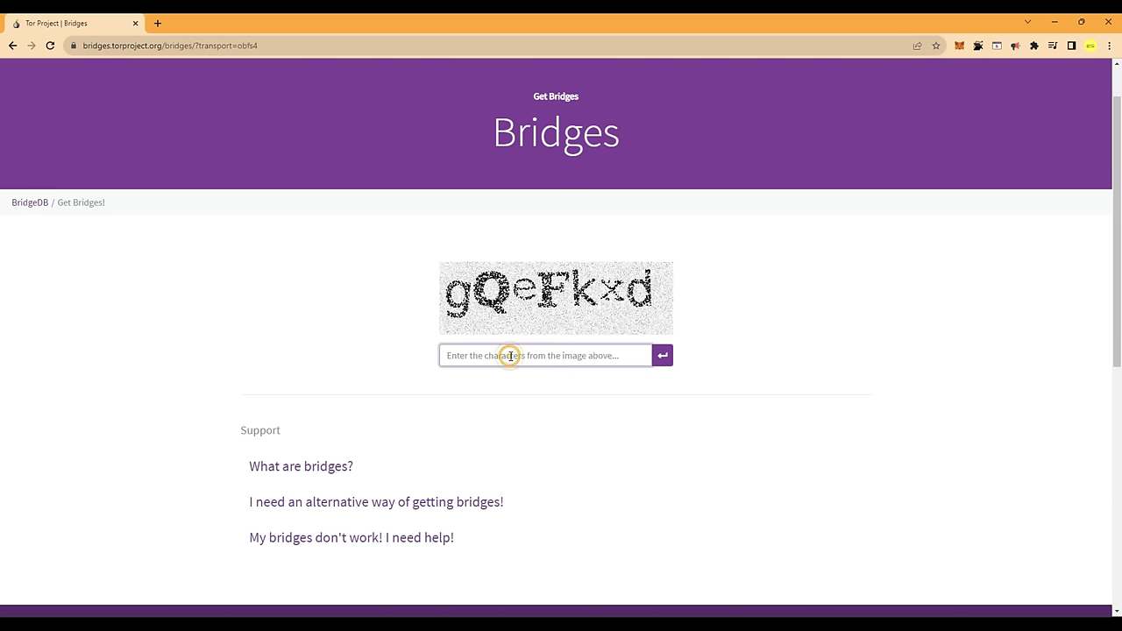
type("gQ")
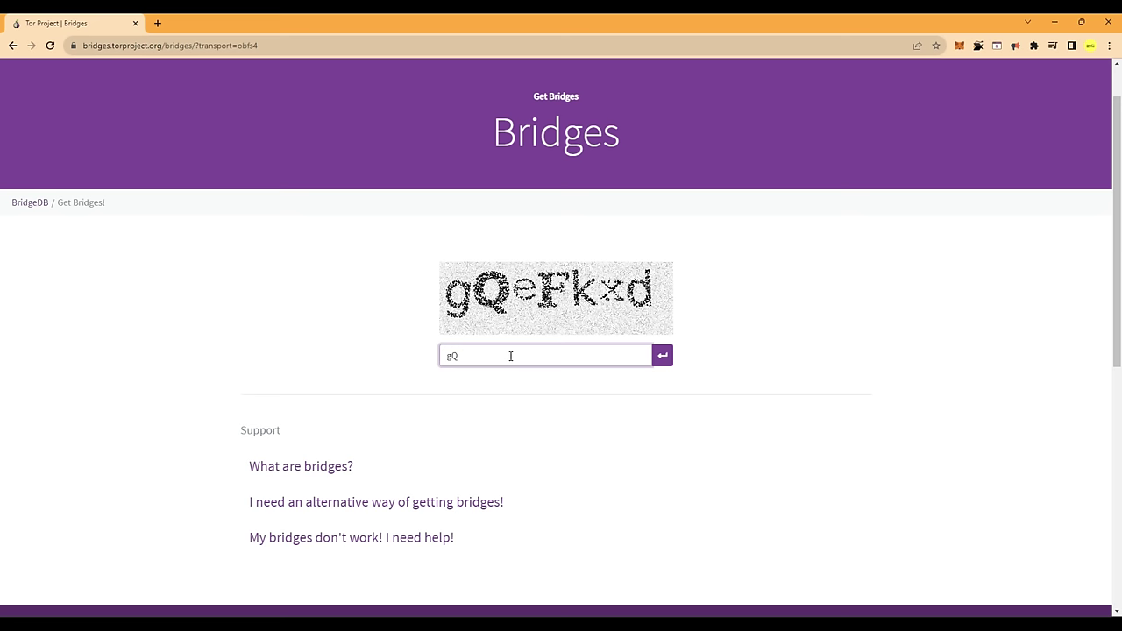
type("eFkxd")
left_click_drag(513, 354, 678, 360)
left_click(664, 356)
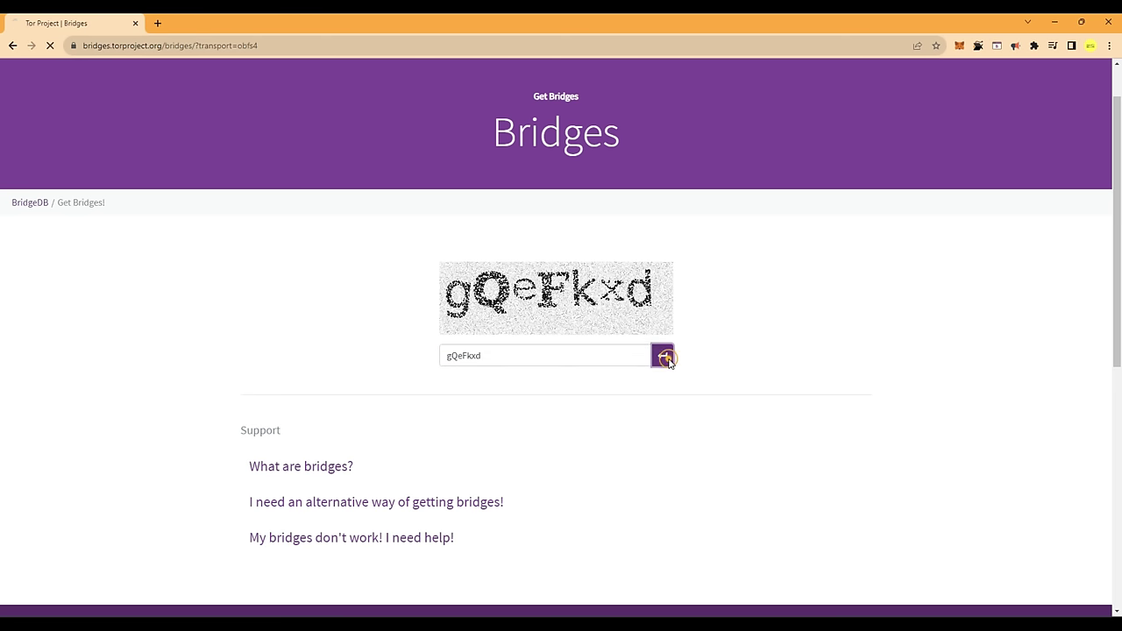
scroll(549, 436, "down", 2)
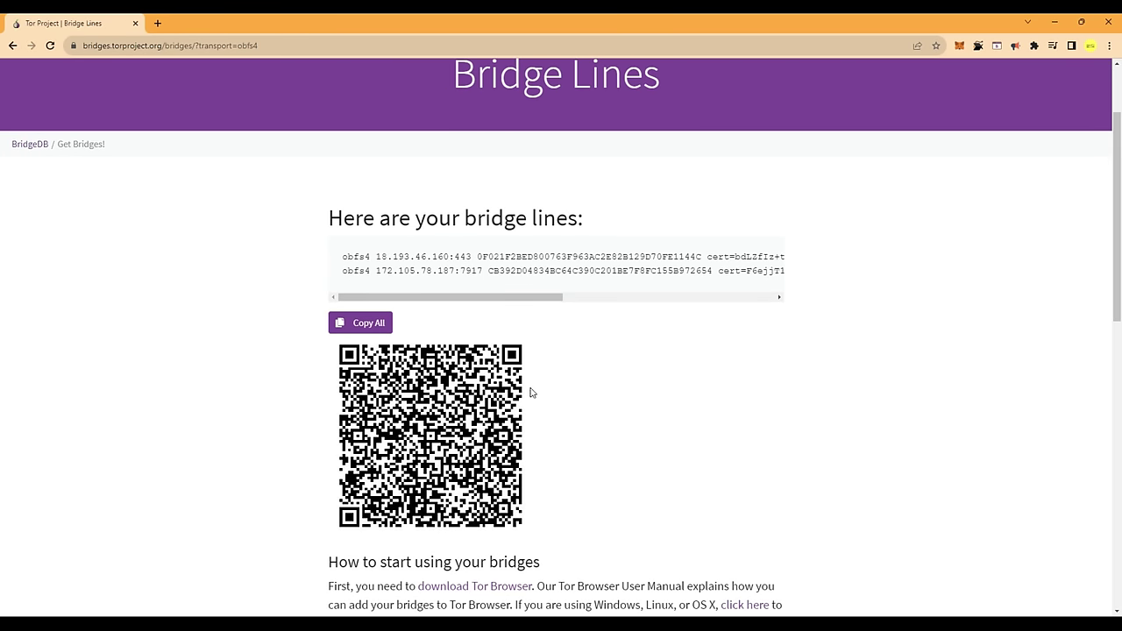
mouse_move(504, 295)
left_mouse_down()
mouse_move(746, 303)
mouse_move(491, 298)
left_mouse_up()
mouse_move(678, 624)
In Tor Browser, return to the start page and open Settings > Connection to reach the Bridges options.
left_click(677, 624)
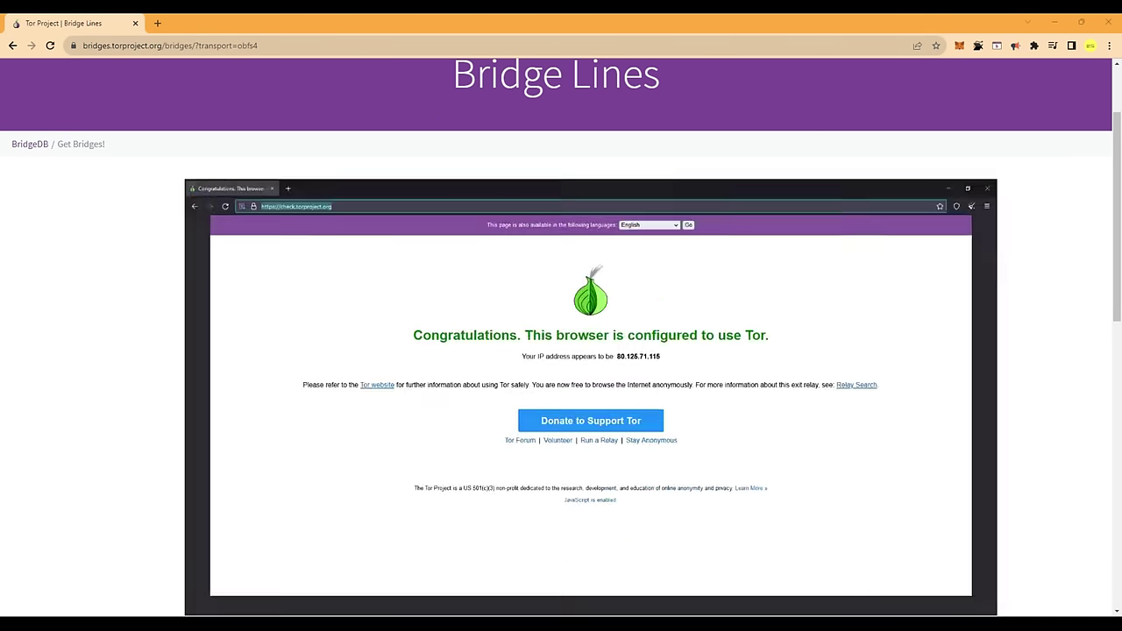
left_click(14, 51)
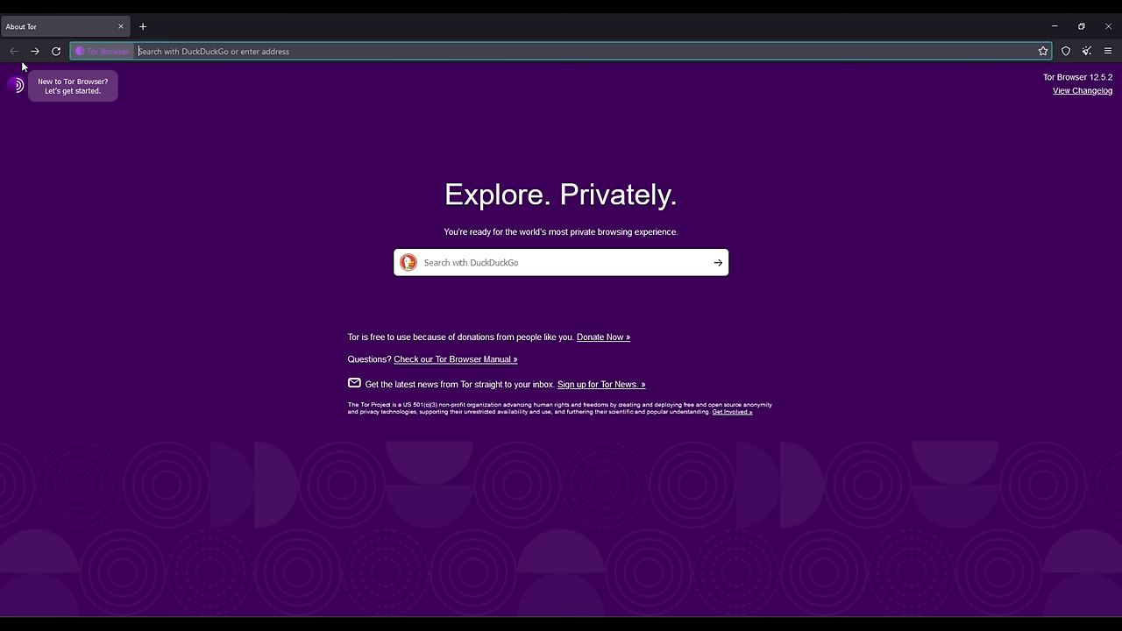
left_click(1108, 51)
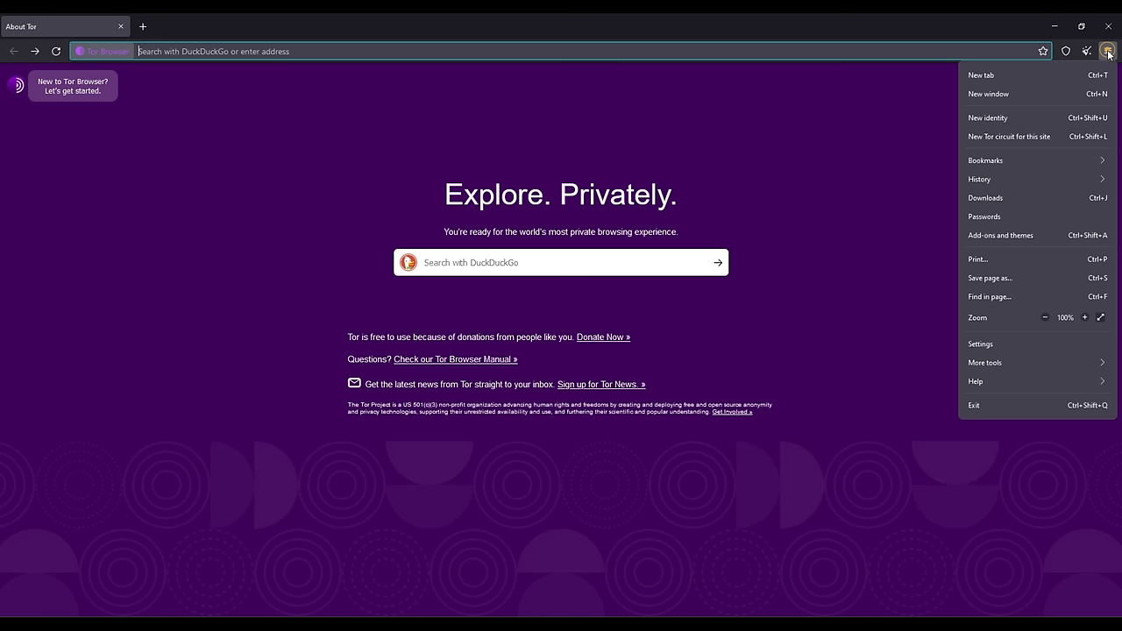
left_click(984, 344)
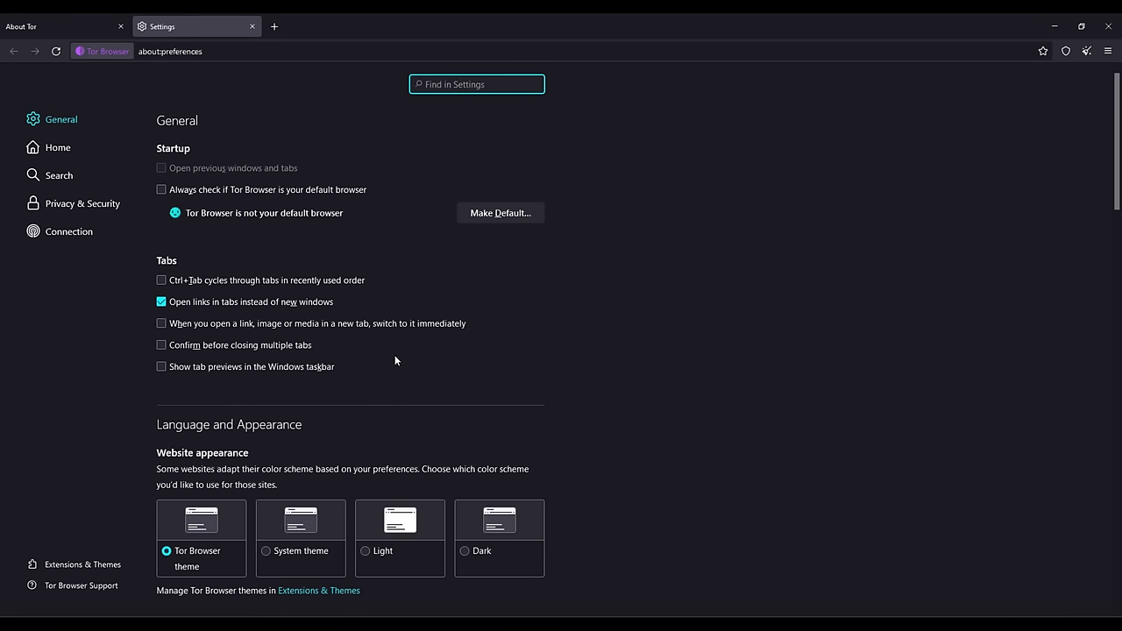
left_click(48, 231)
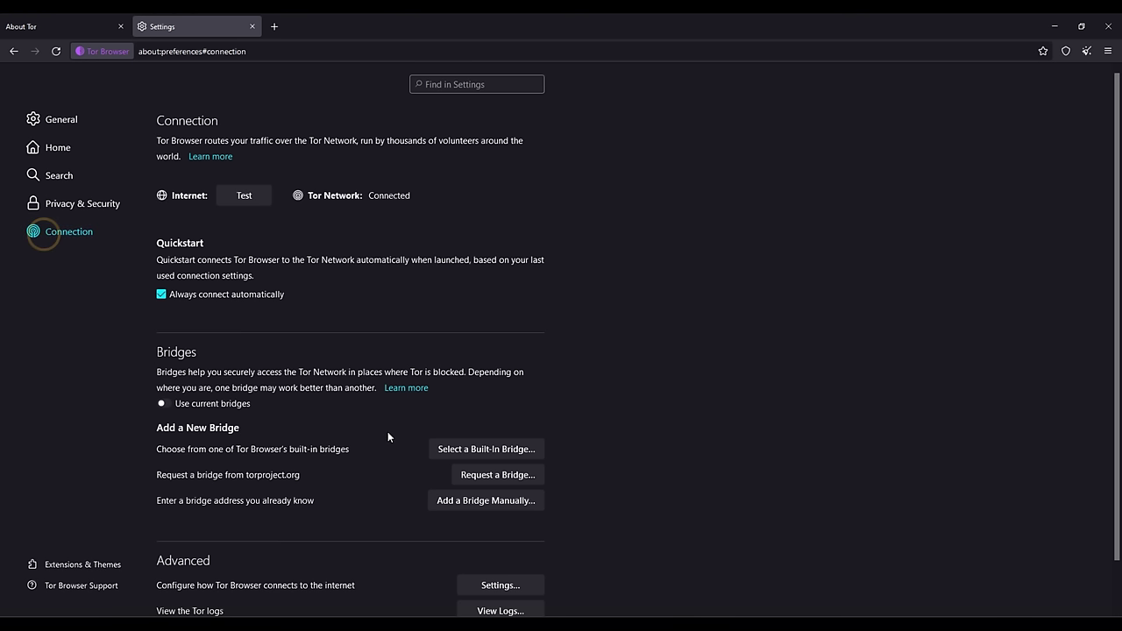
scroll(388, 431, "down", 1)
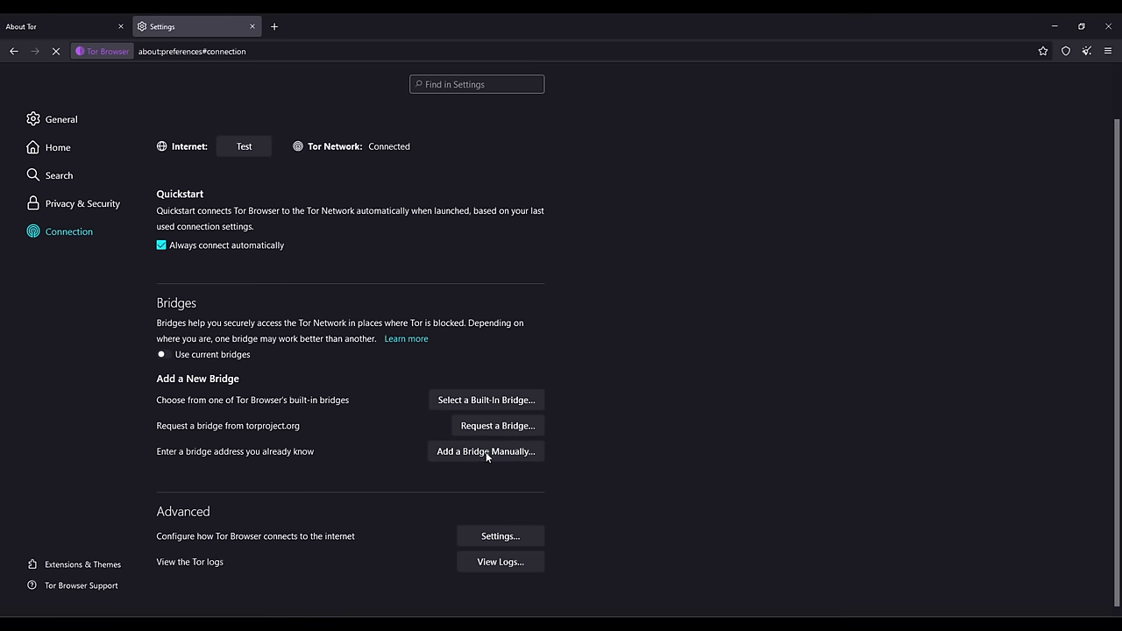
Copy both obfs4 bridge lines into Tor Browser's Add a Bridge Manually box and save them.
left_click(486, 452)
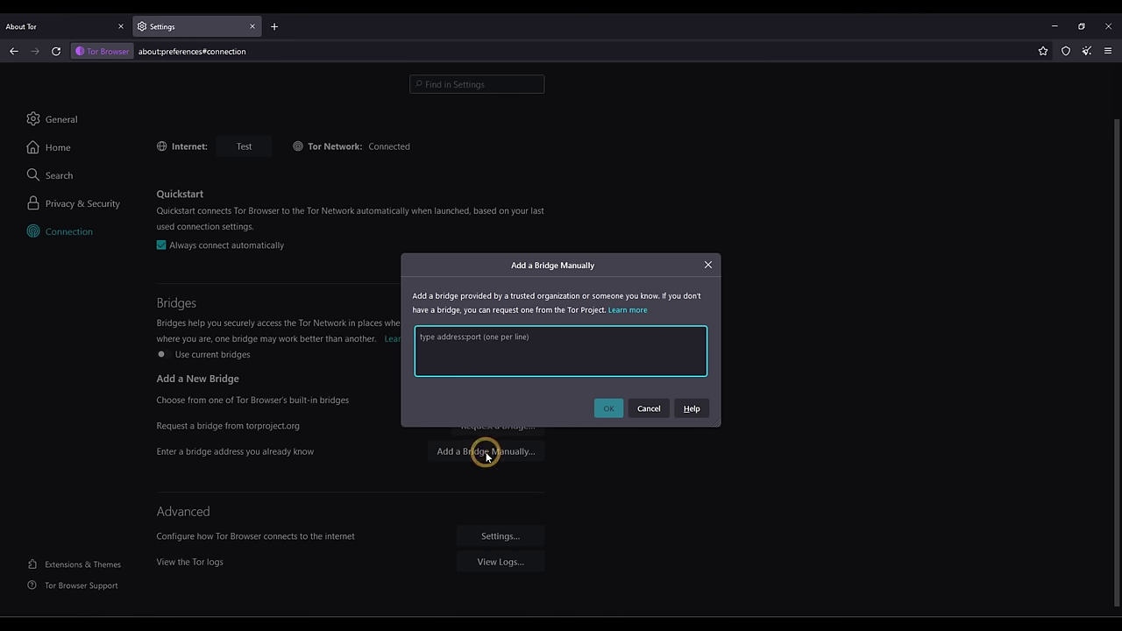
left_click(368, 323)
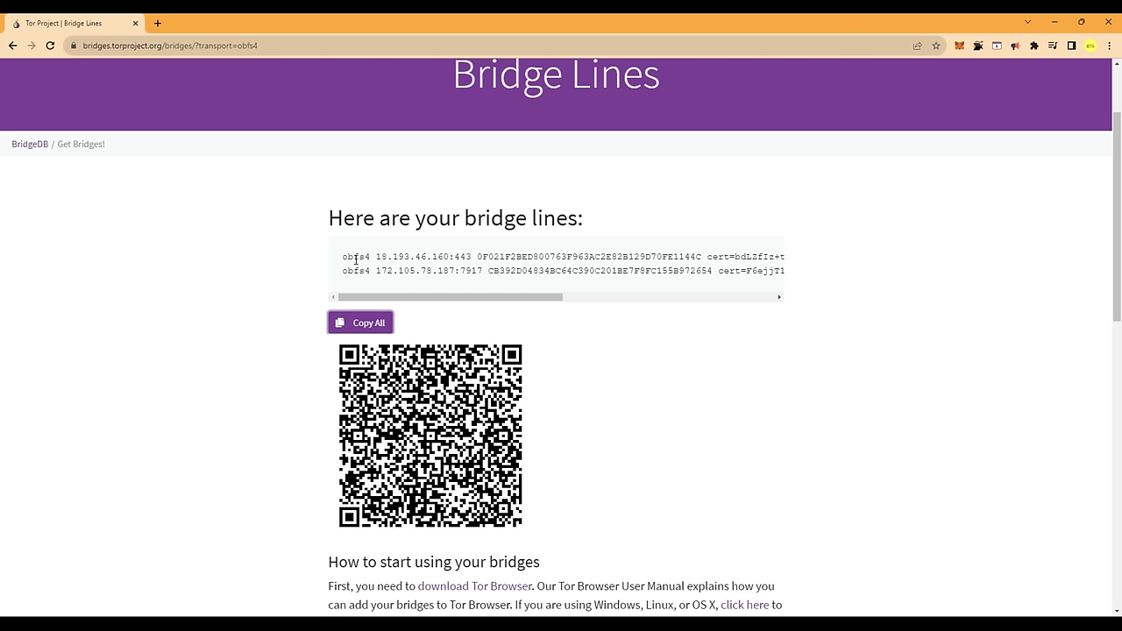
left_click_drag(343, 255, 791, 283)
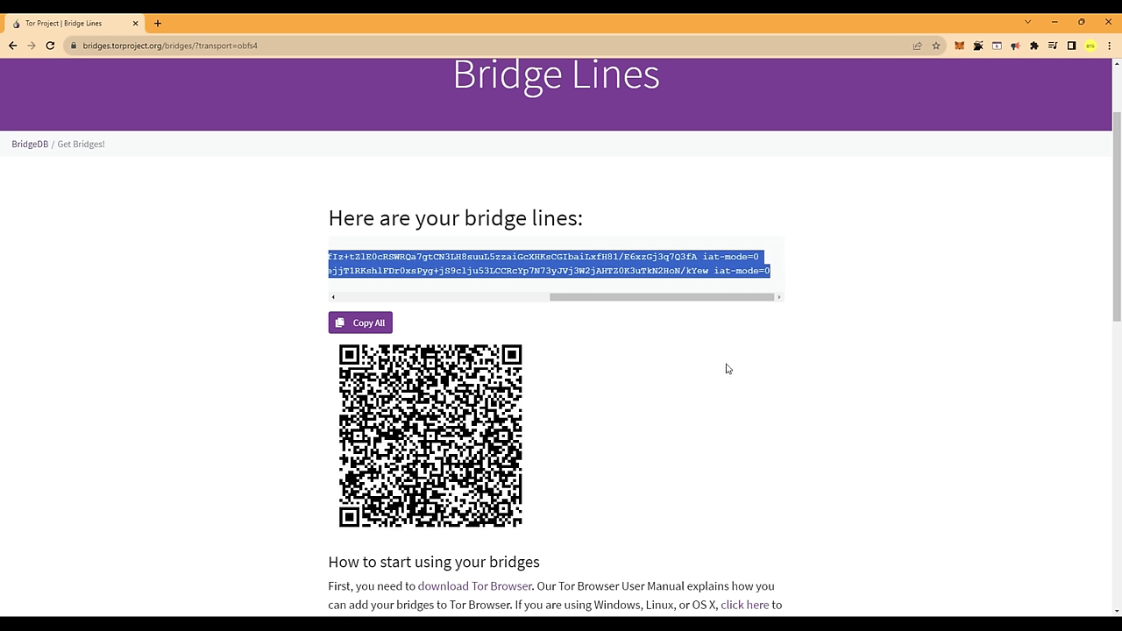
key("alt+Tab")
key("ctrl+v")
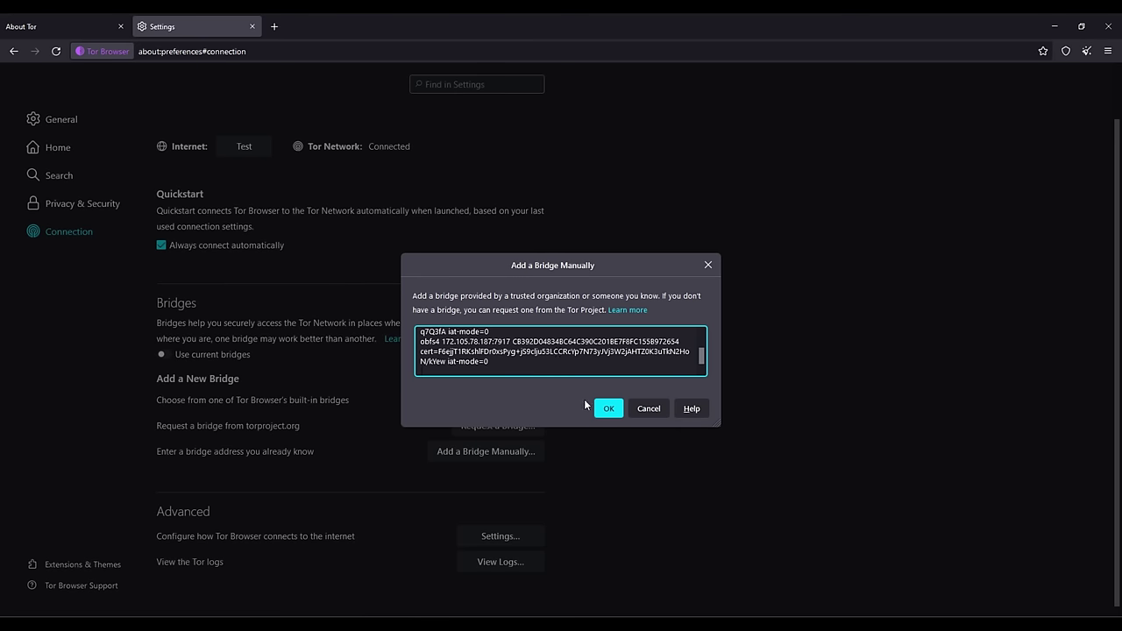
left_click(617, 414)
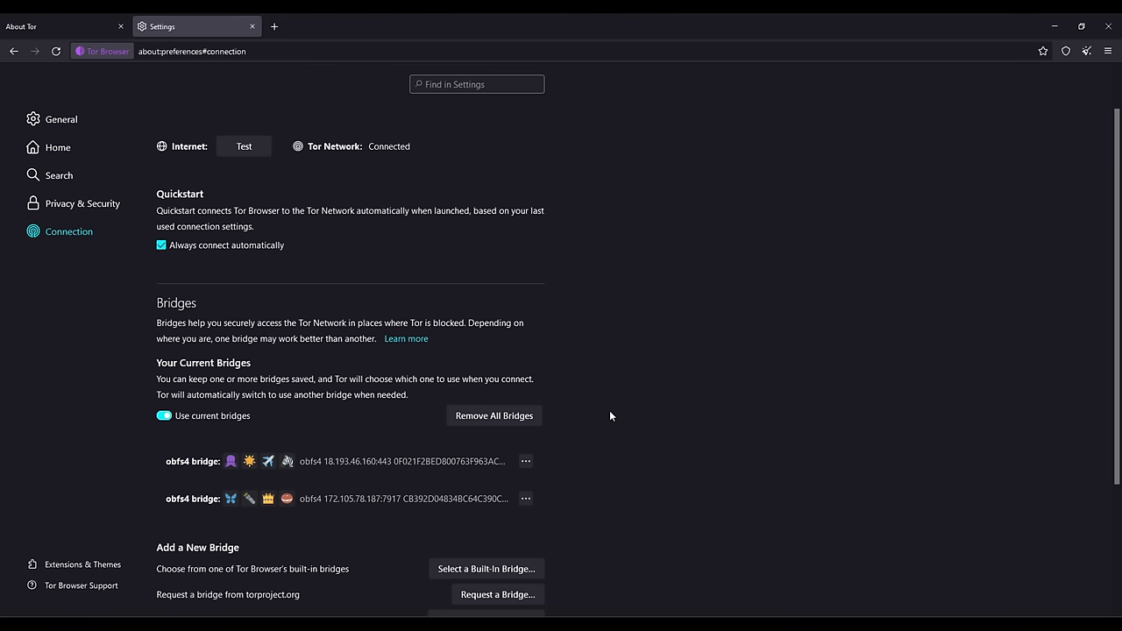
Load check.torproject.org to confirm Tor use and view the site's circuit through the obfs4 bridge.
left_click(253, 27)
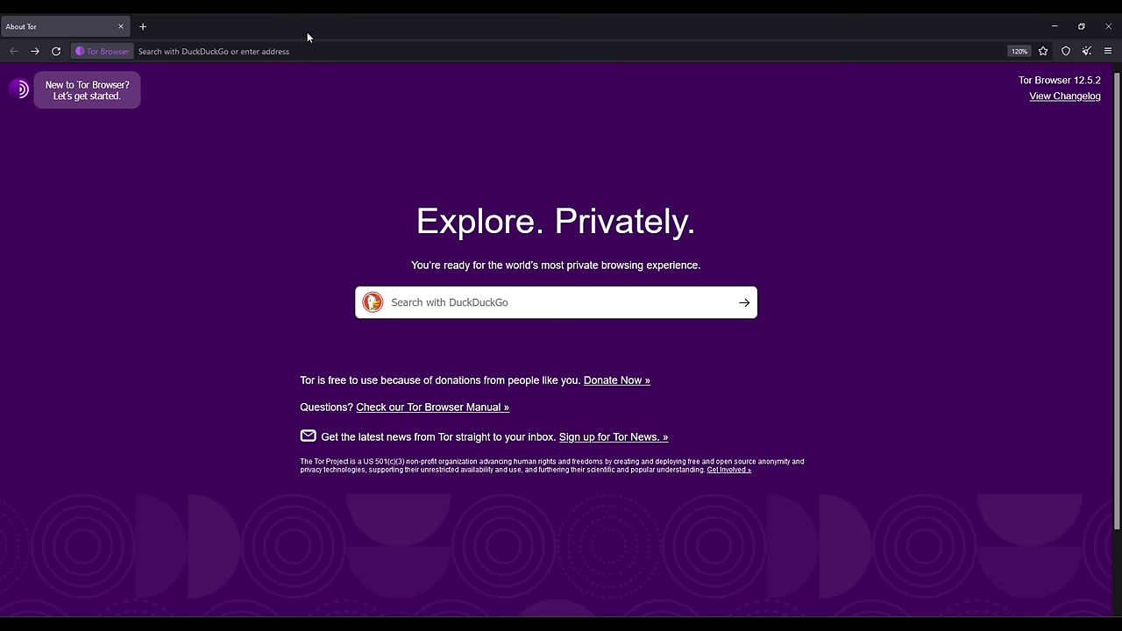
left_click(305, 52)
type("chec")
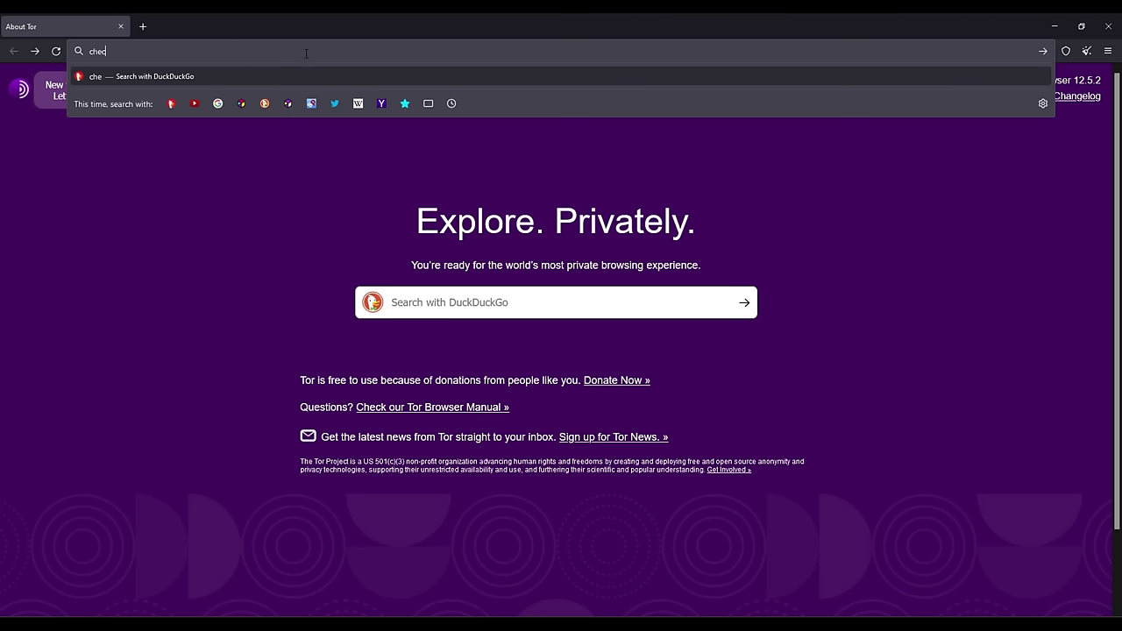
type("k.torproject.org")
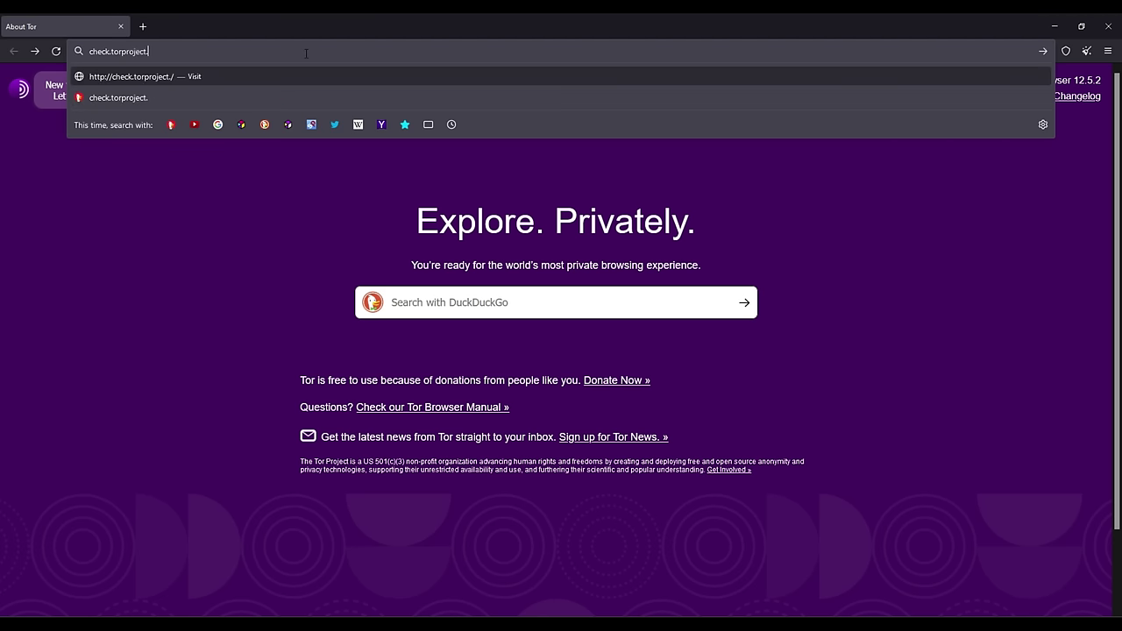
key("Return")
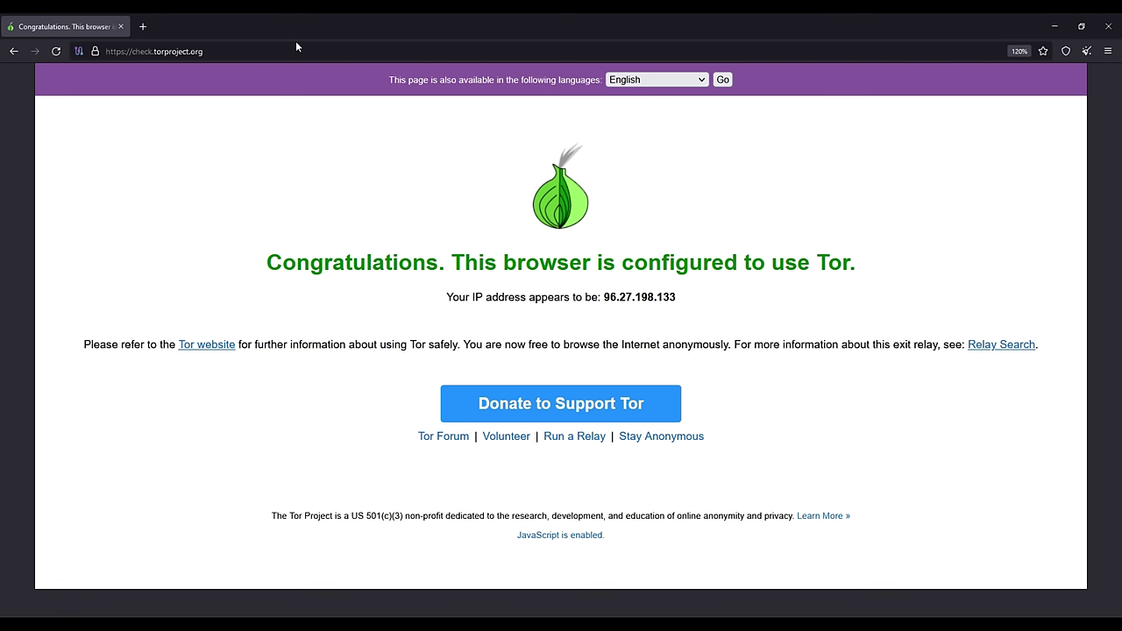
left_click(77, 52)
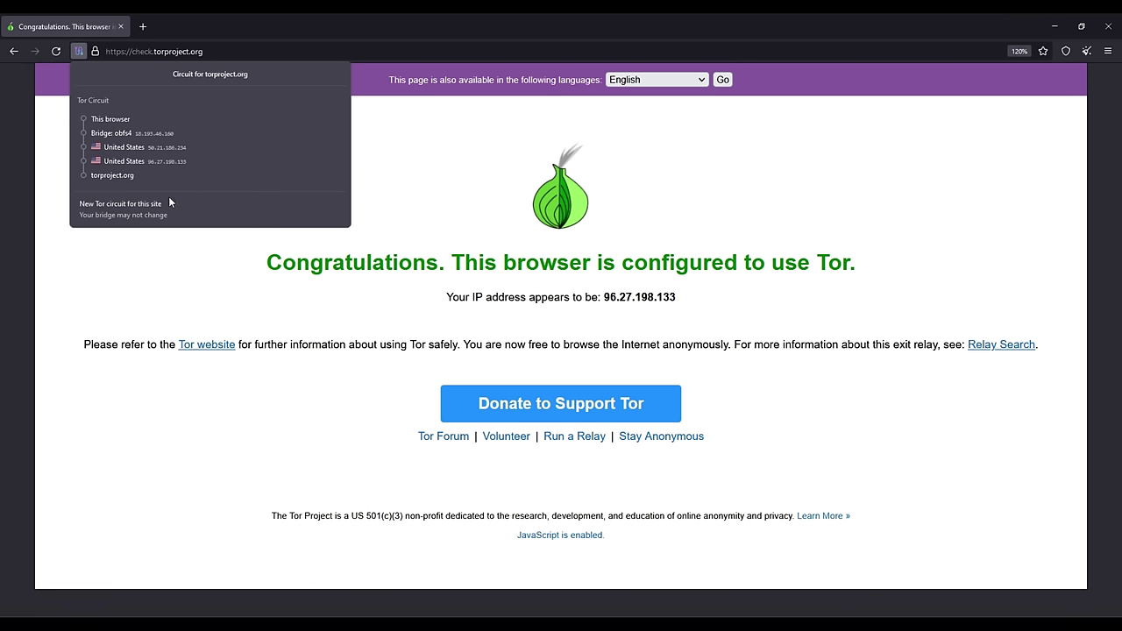
Request a new Tor circuit for check.torproject.org three times, then close the circuit panel.
left_click(111, 209)
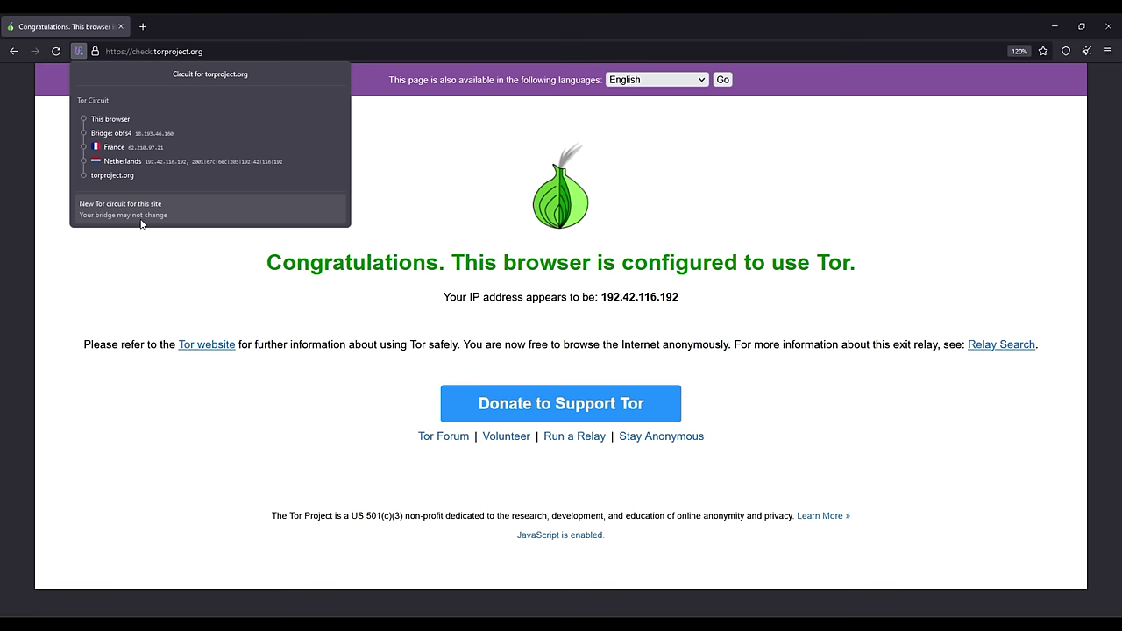
left_click(140, 208)
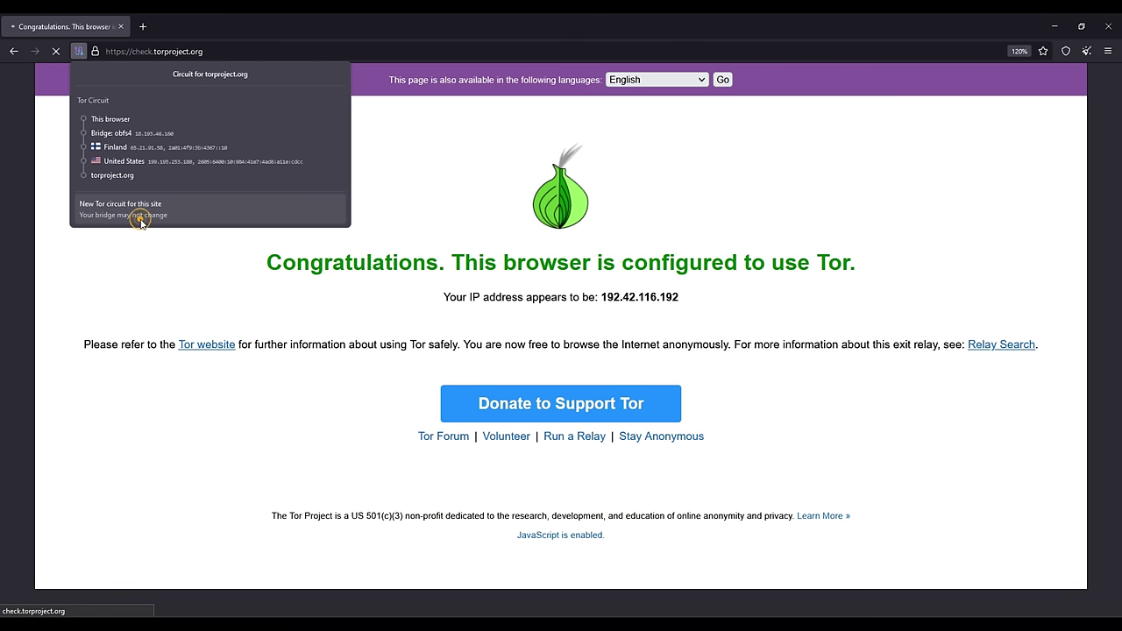
left_click(140, 210)
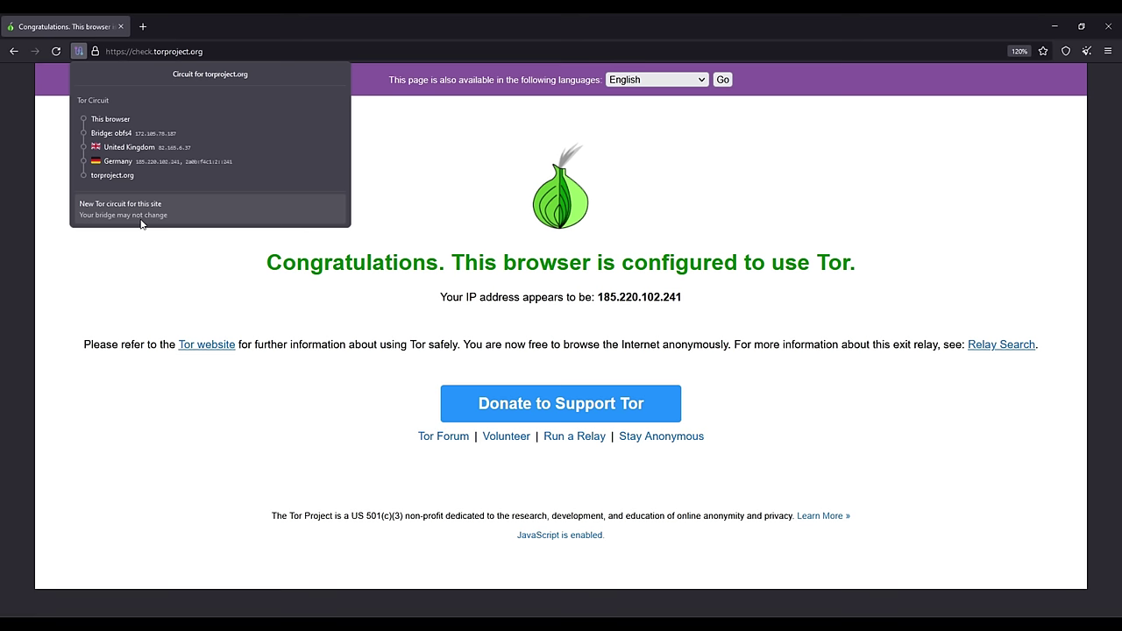
key("Escape")
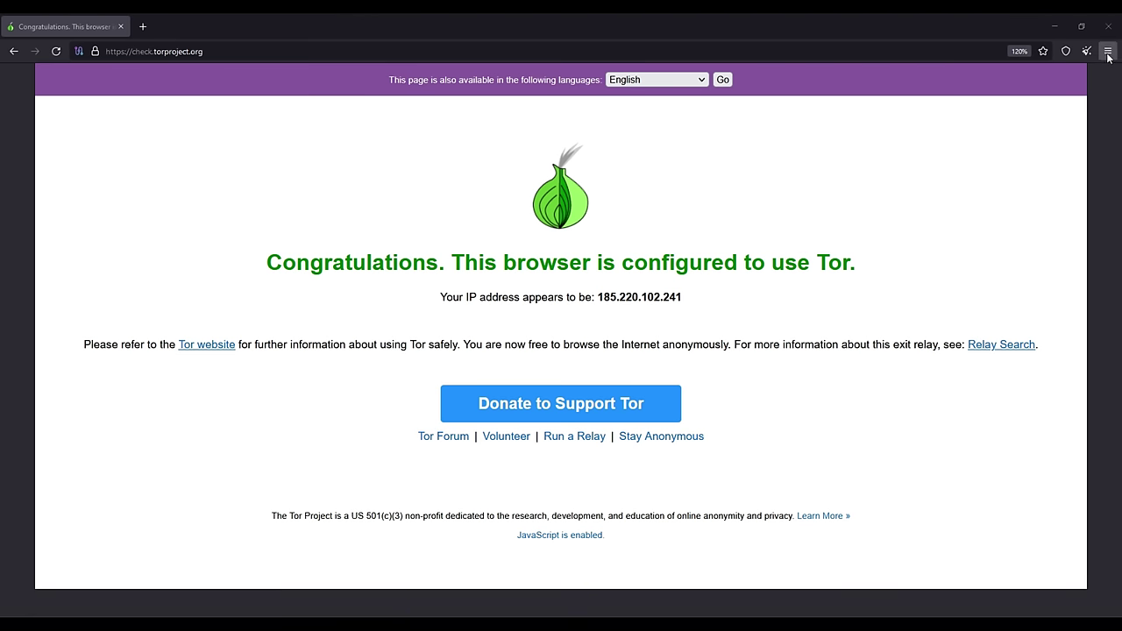
Reset to a New identity, restart Tor Browser and maximize the fresh window.
left_click(1107, 51)
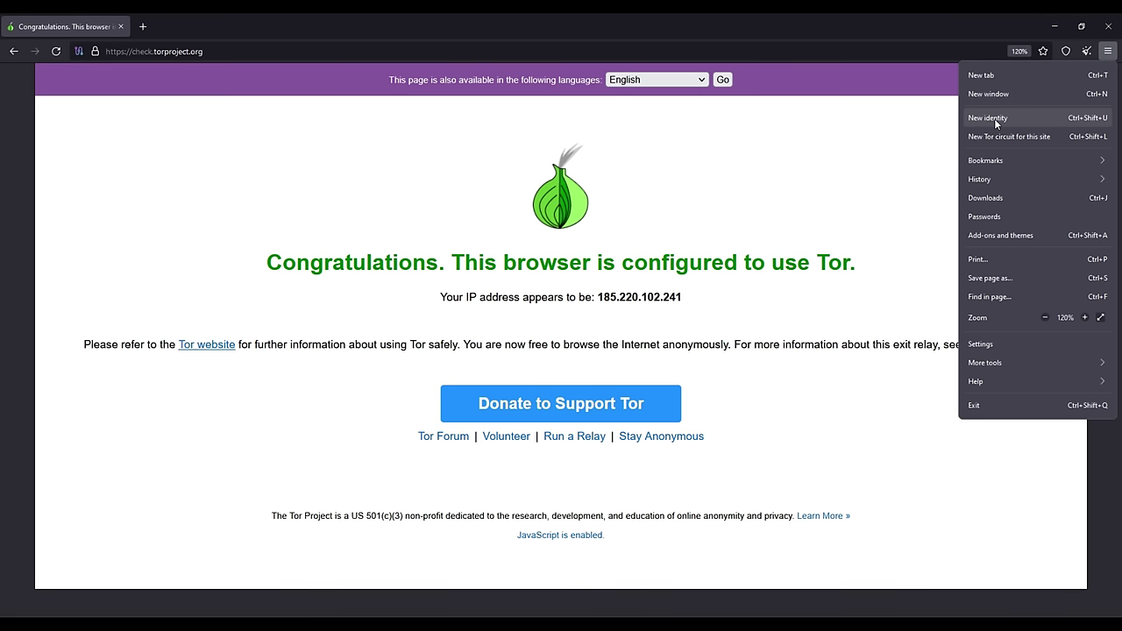
left_click(78, 51)
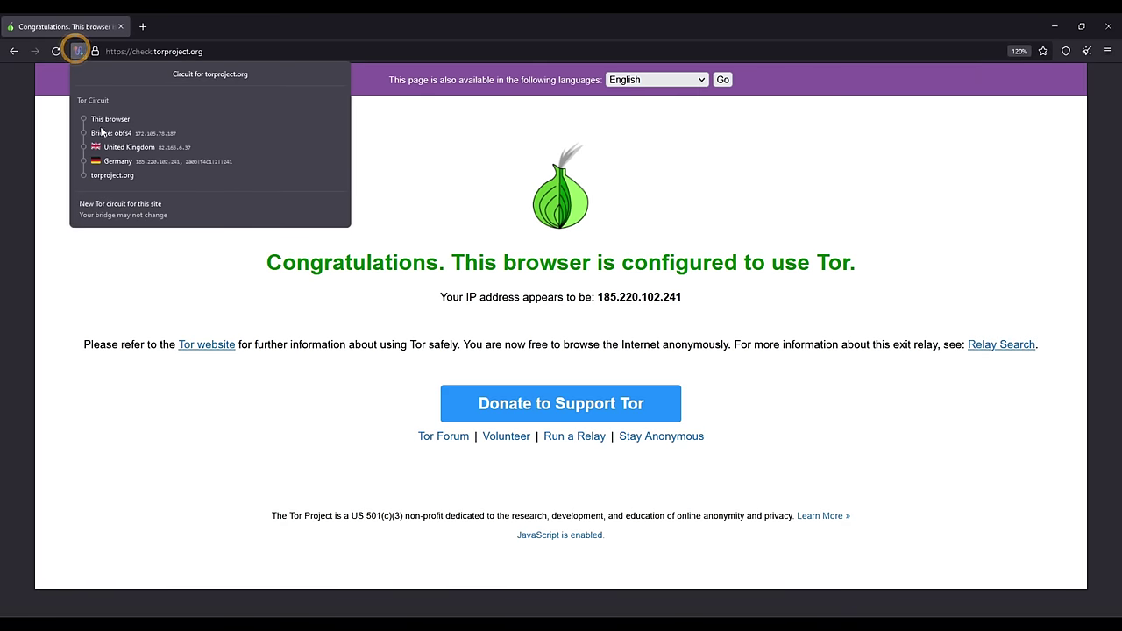
left_click(1108, 51)
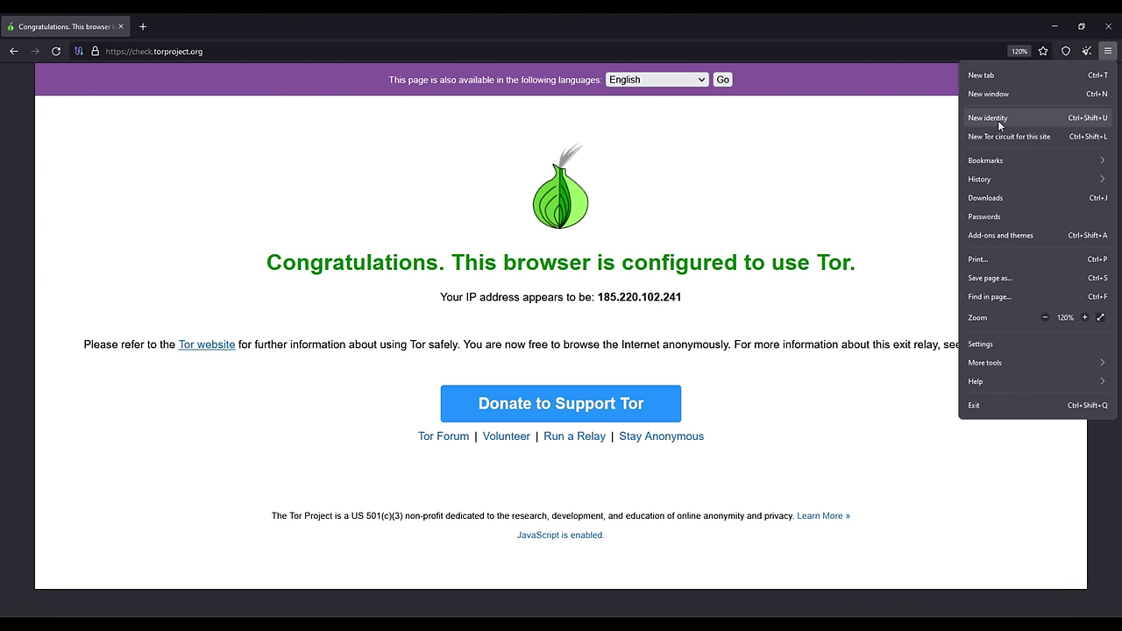
left_click(998, 120)
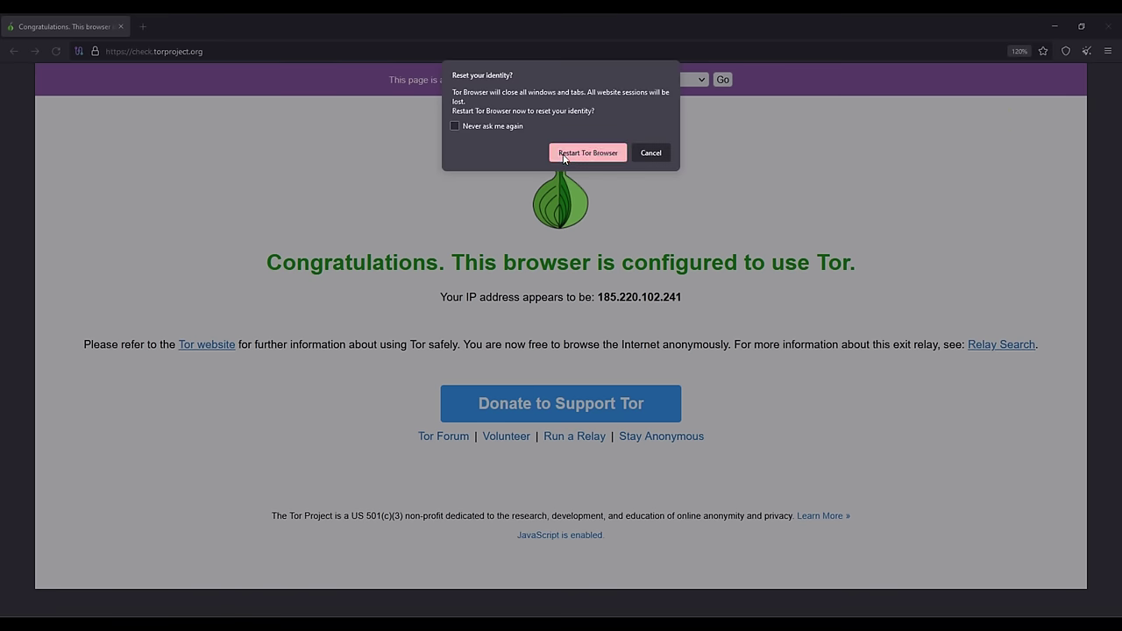
left_click(586, 153)
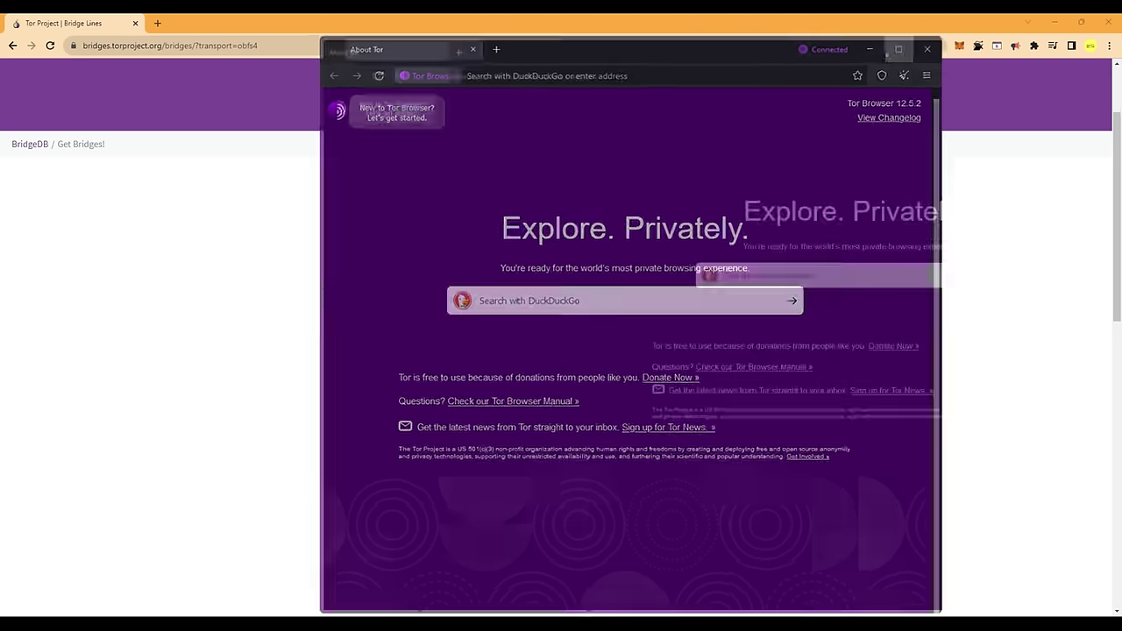
left_click(899, 49)
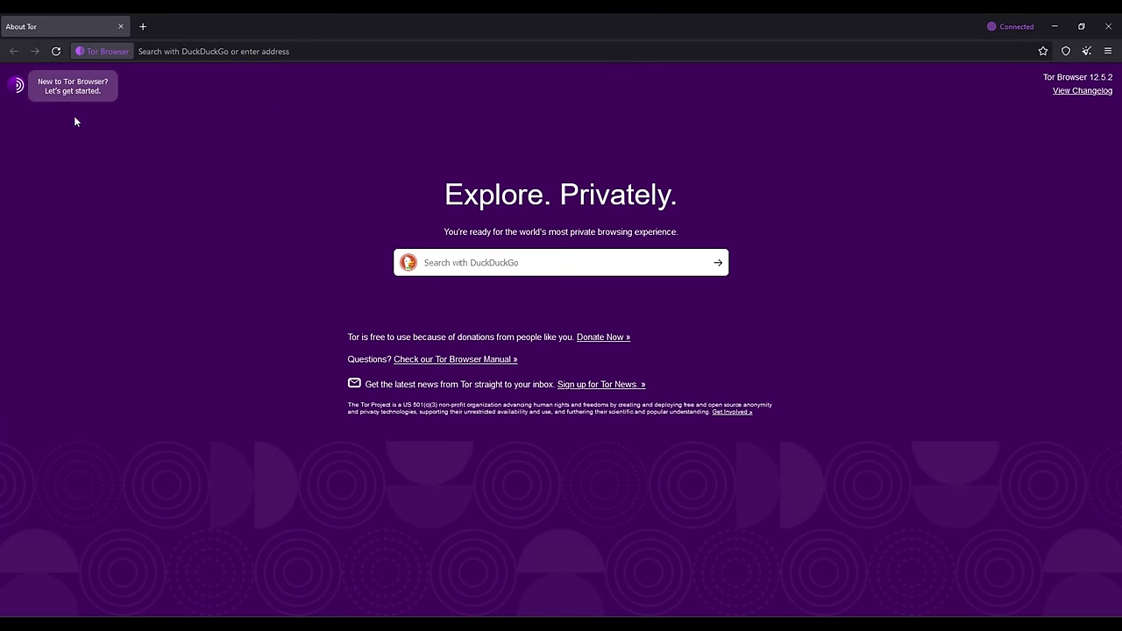
left_click(201, 51)
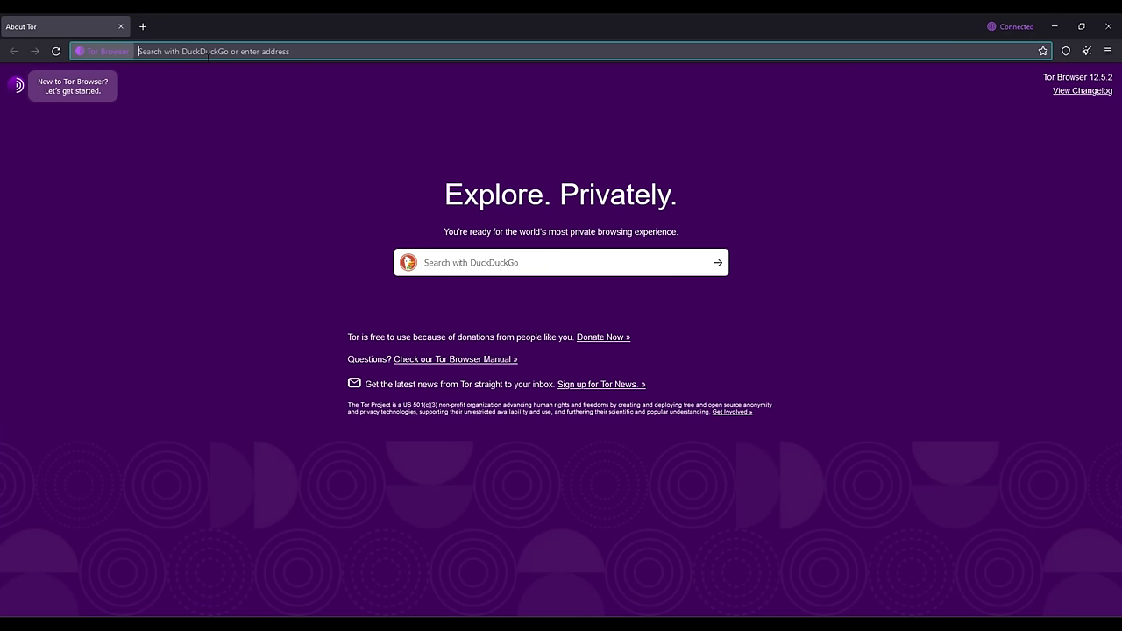
Reload check.torproject.org and inspect the new circuit and its IP address 185.220.101.131.
type("check.torproject.org")
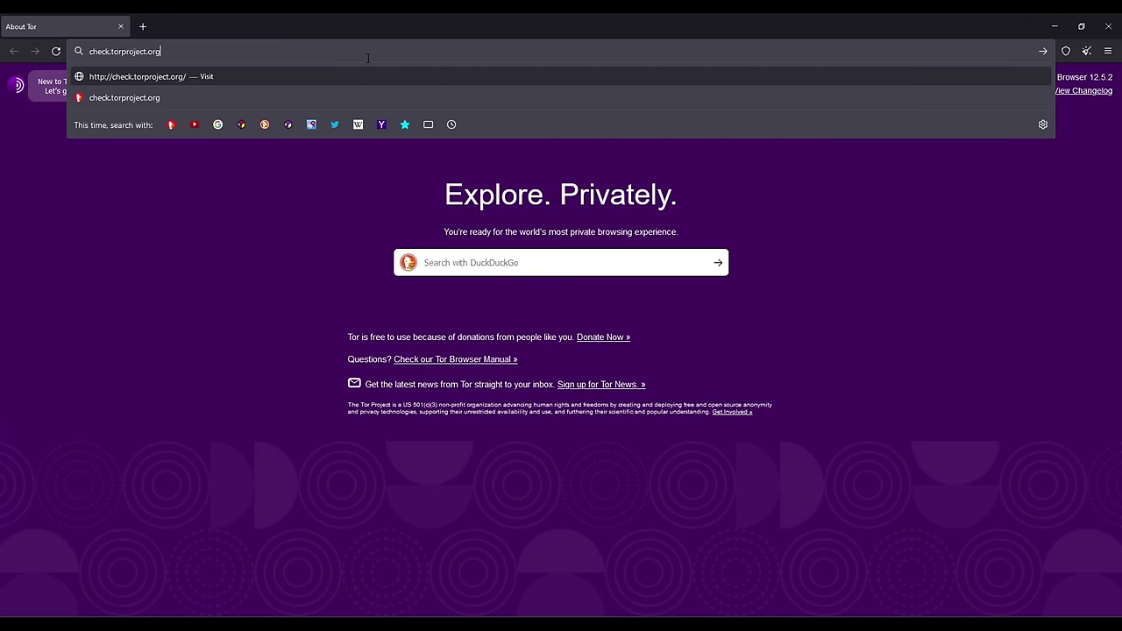
key("Return")
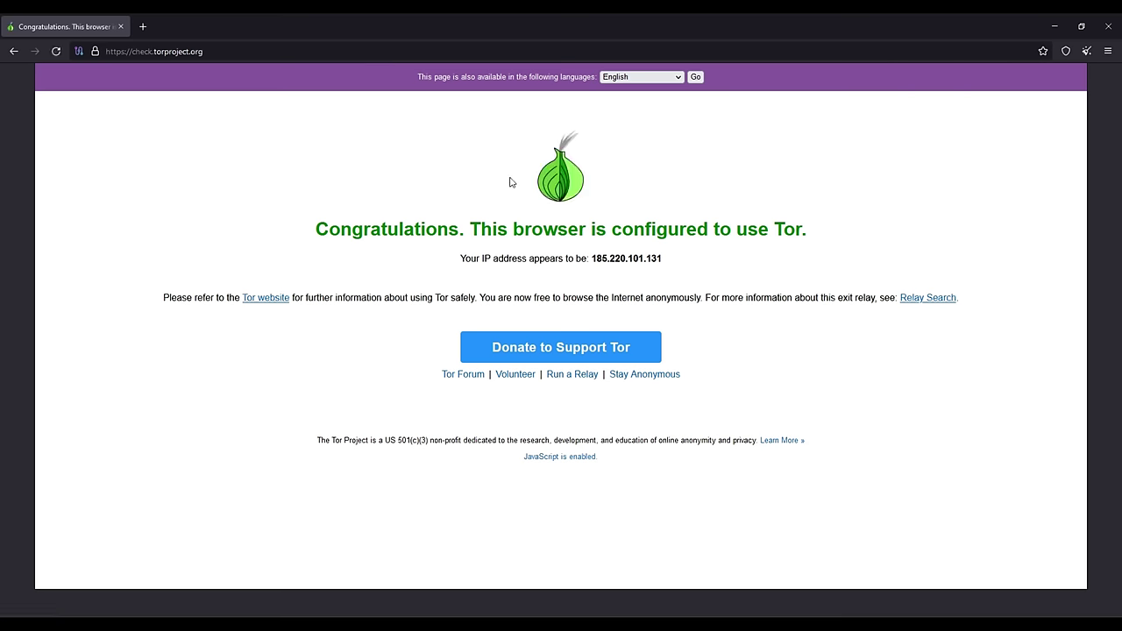
left_click(84, 54)
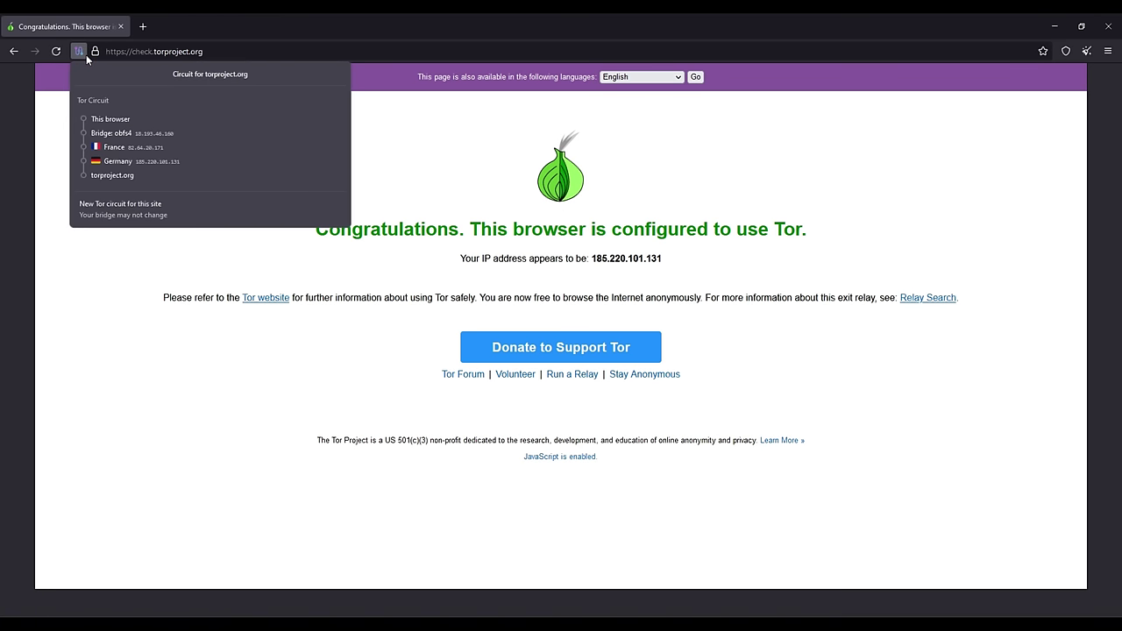
left_click_drag(664, 259, 574, 259)
left_click(595, 260)
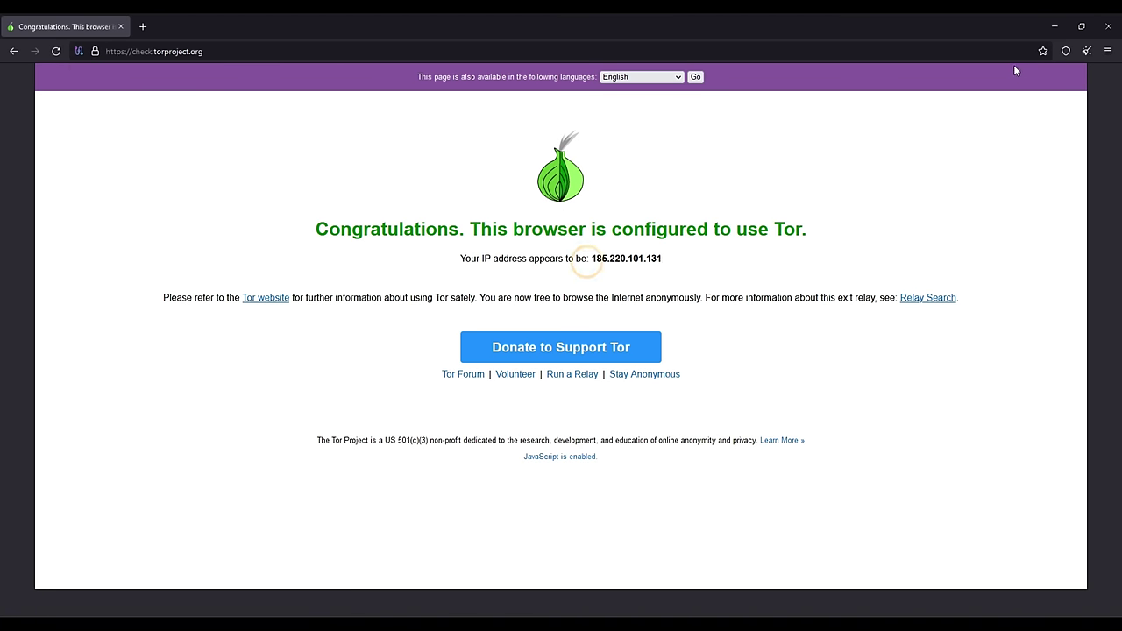
left_click(1110, 54)
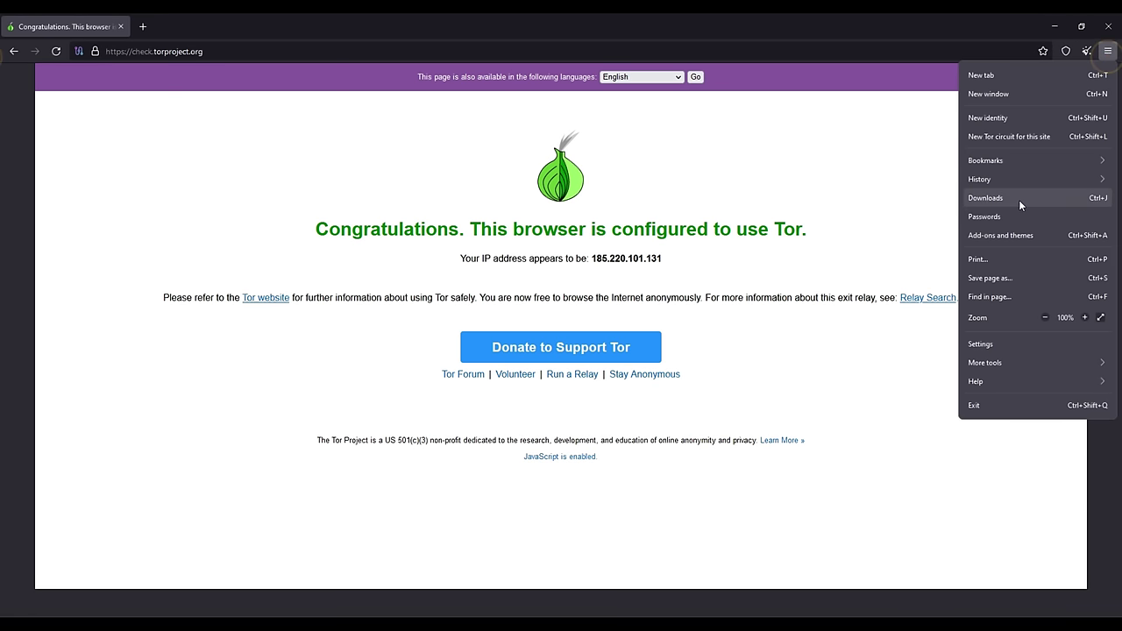
Take another New identity with a restart and reload check.torproject.org, now showing IP 87.237.165.31.
left_click(1017, 115)
left_click(587, 153)
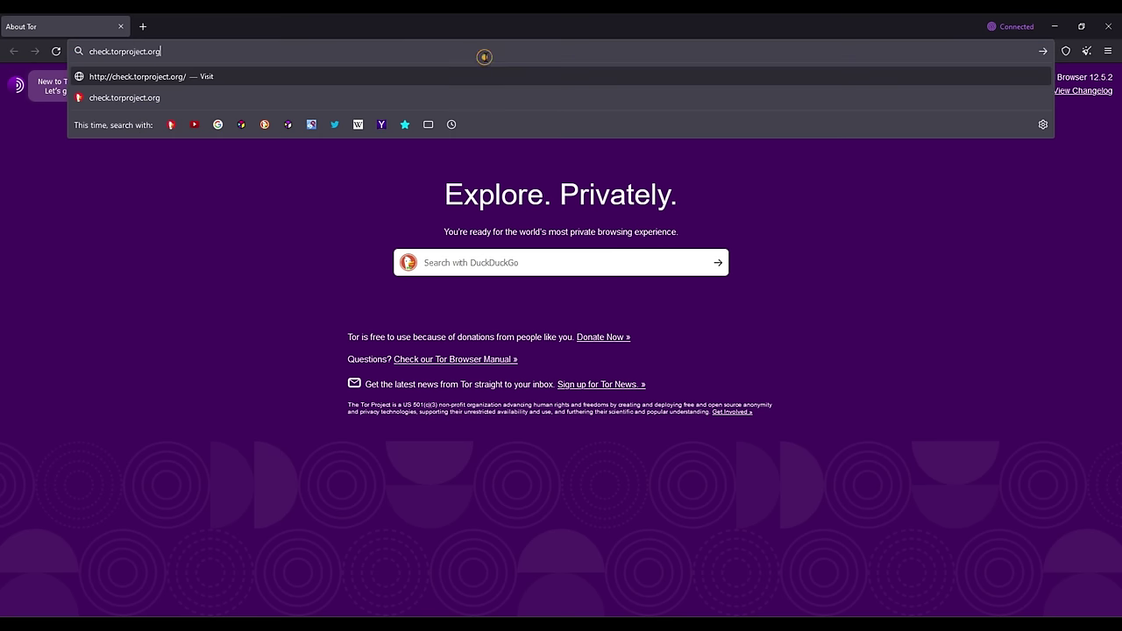
key("Return")
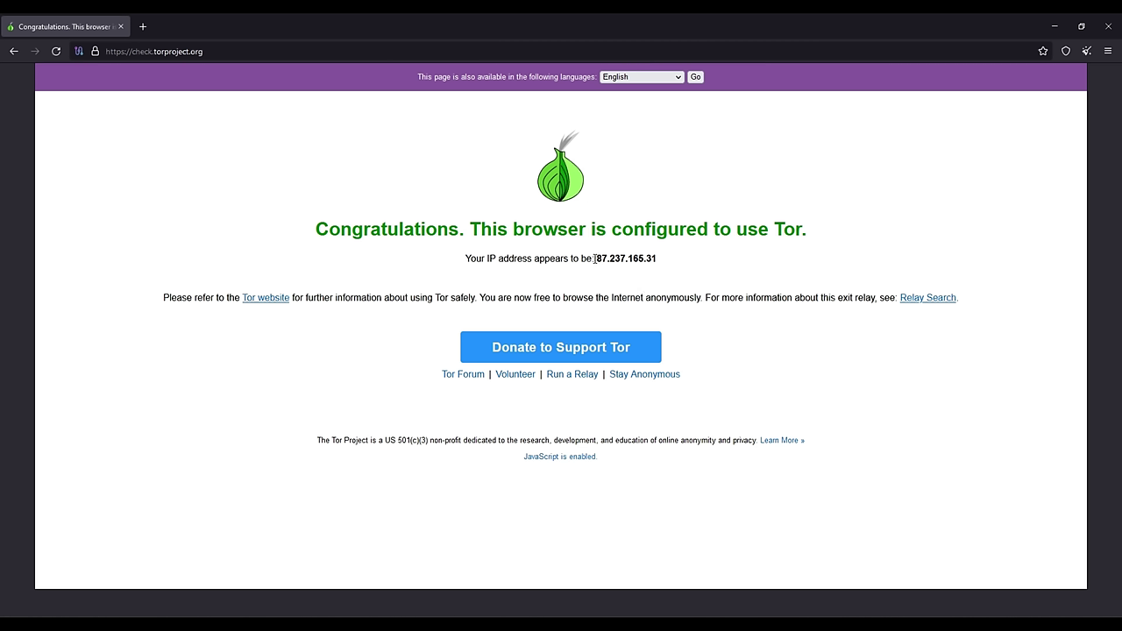
left_click_drag(593, 258, 664, 261)
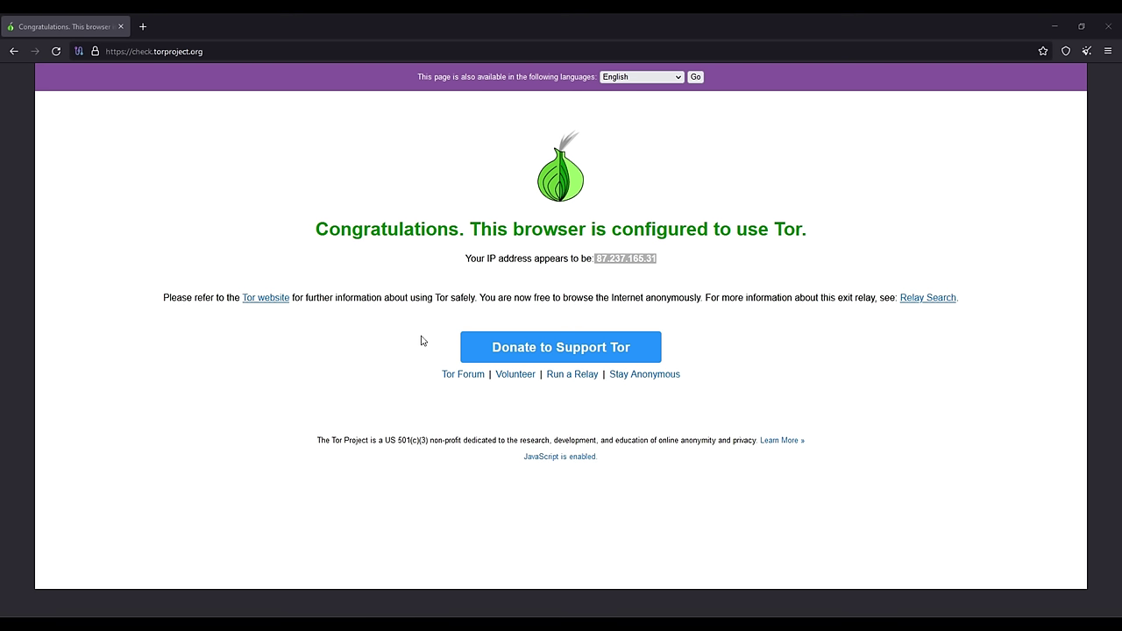
left_click(1108, 51)
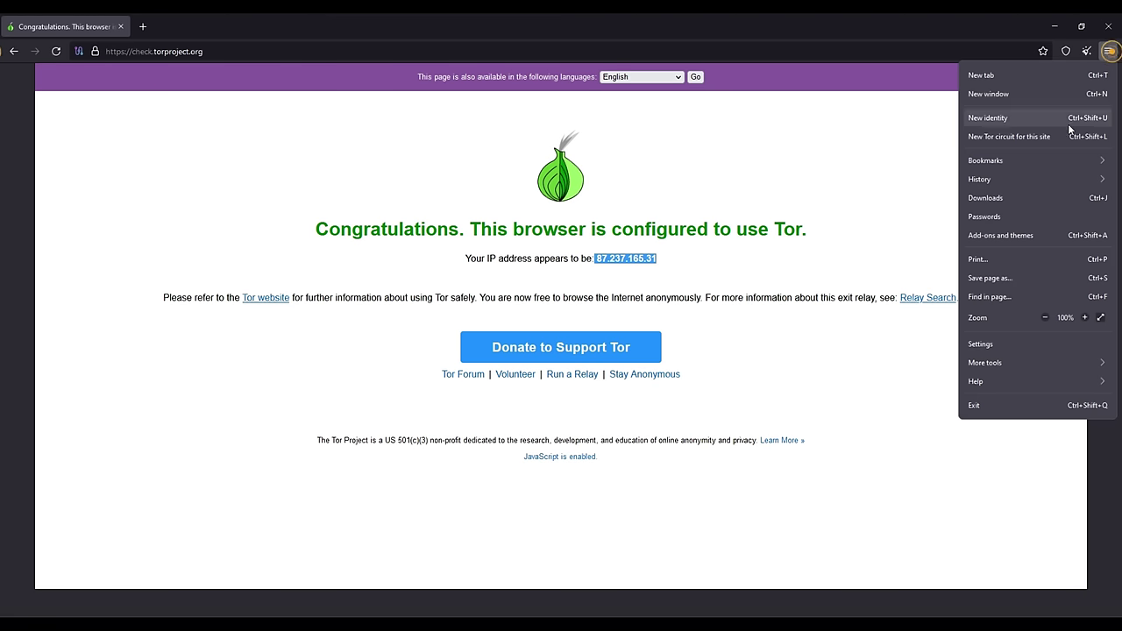
left_click(1087, 54)
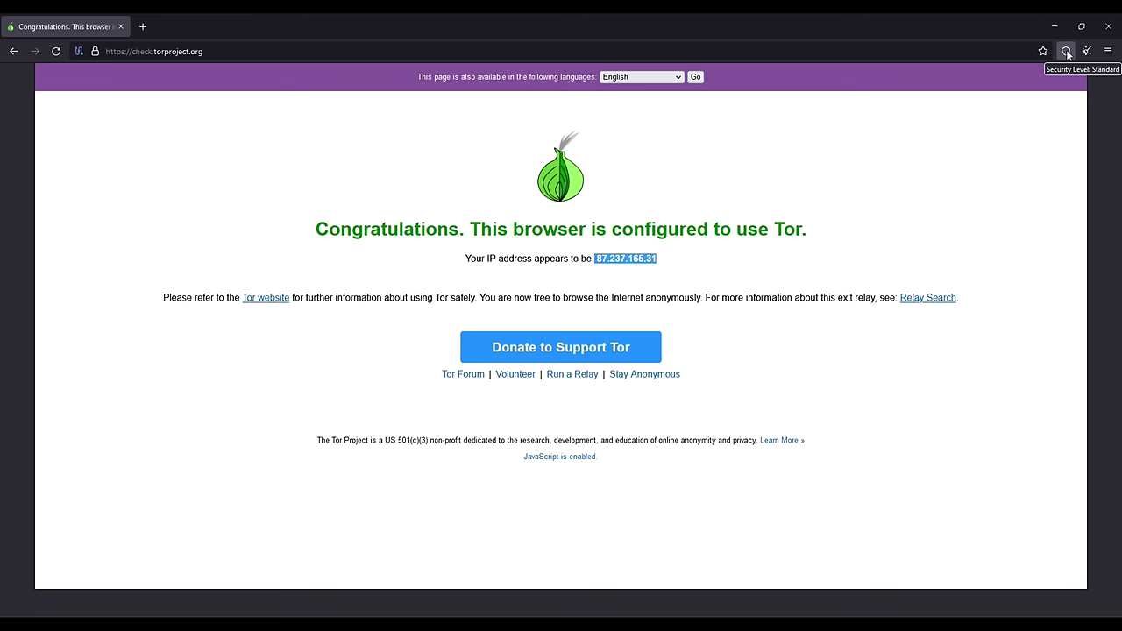
left_click(1108, 53)
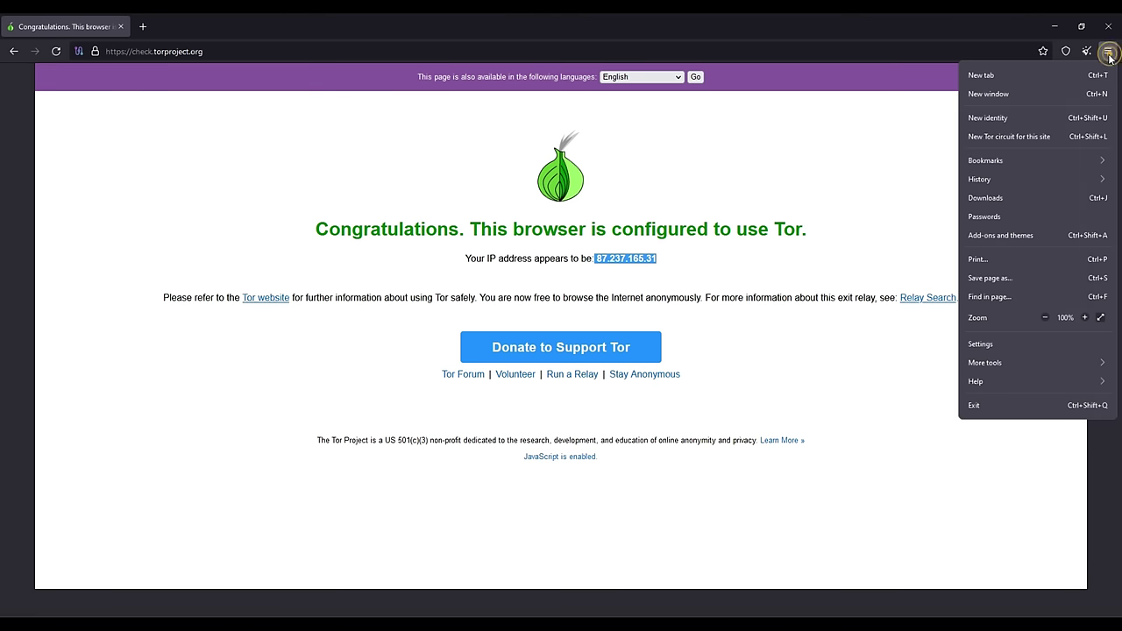
Check for Tor Browser updates in Settings, confirming version 12.5.2 (64-bit) is current.
left_click(980, 344)
scroll(278, 374, "down", 2)
scroll(279, 372, "down", 2)
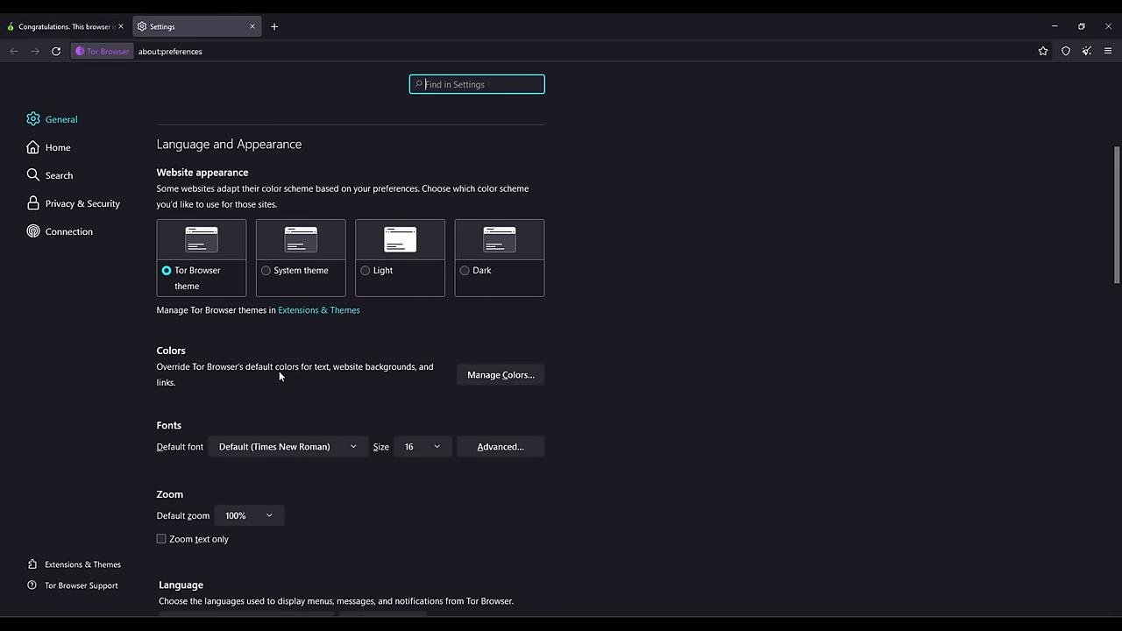
scroll(282, 369, "down", 3)
scroll(287, 371, "down", 6)
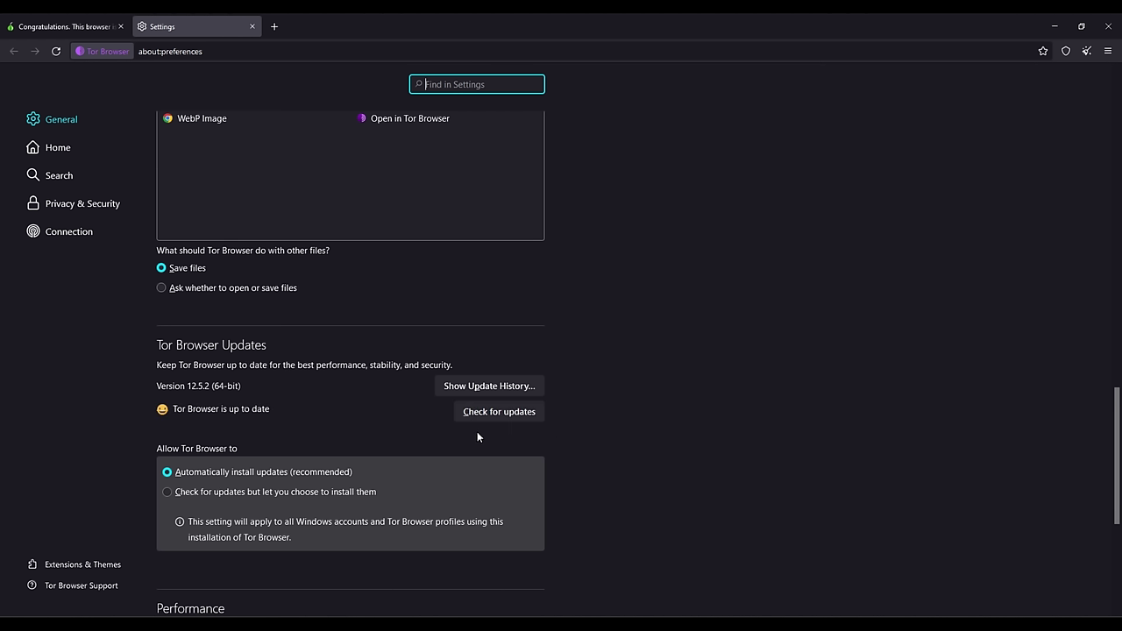
left_click(475, 417)
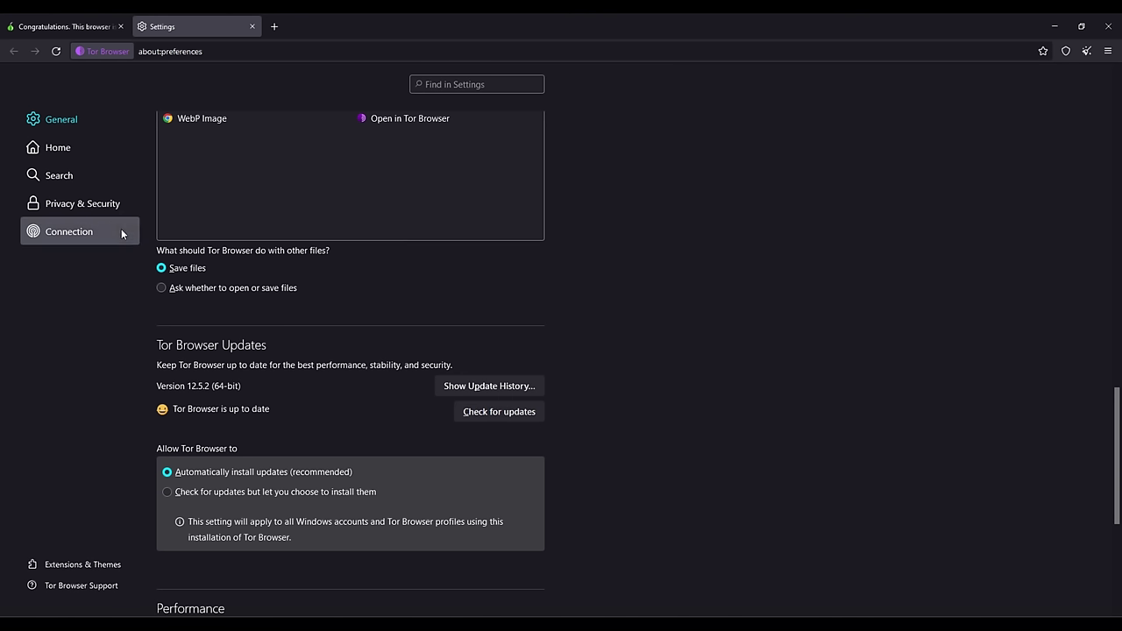
In Privacy & Security, cancel the restart prompt so always-use-private-browsing mode stays enabled.
left_click(85, 211)
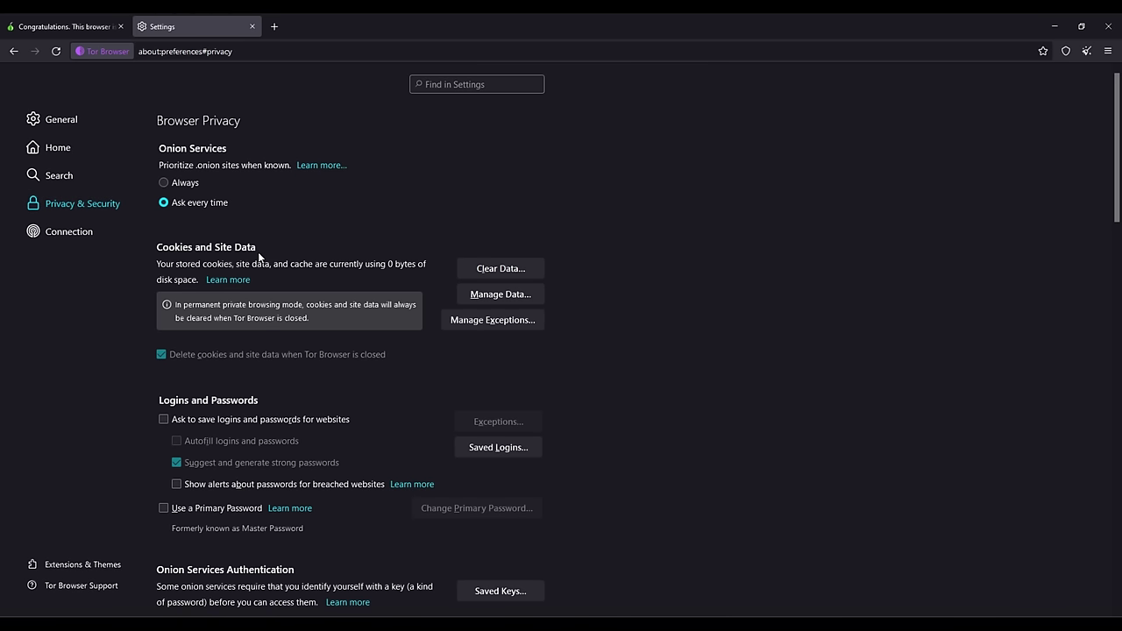
scroll(254, 370, "down", 5)
scroll(254, 370, "down", 3)
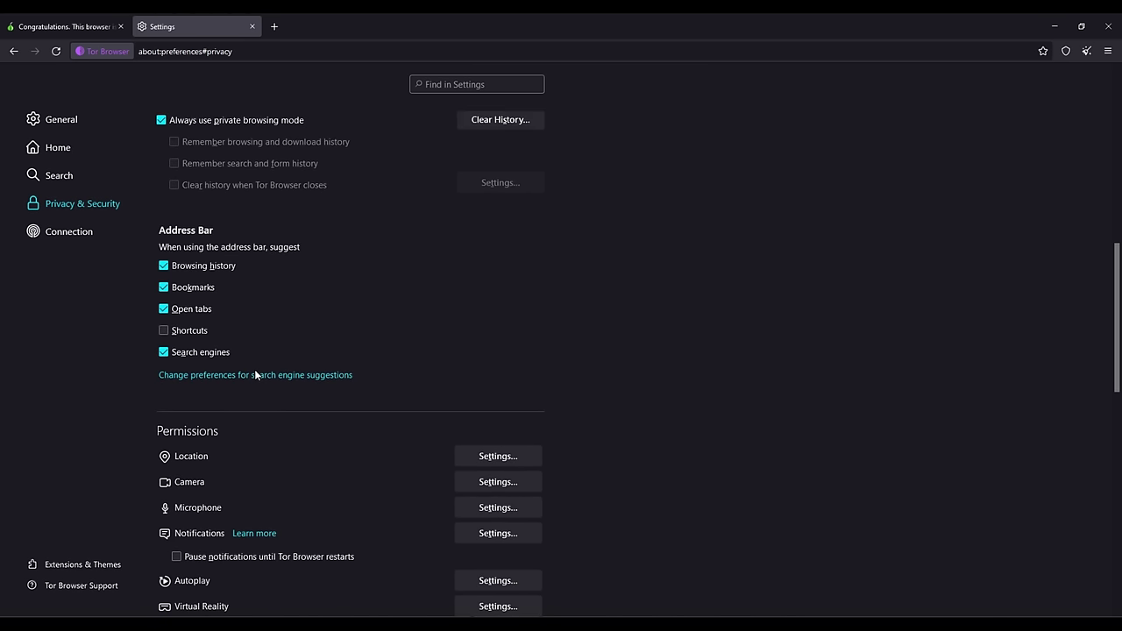
scroll(254, 369, "up", 3)
left_click_drag(314, 293, 169, 291)
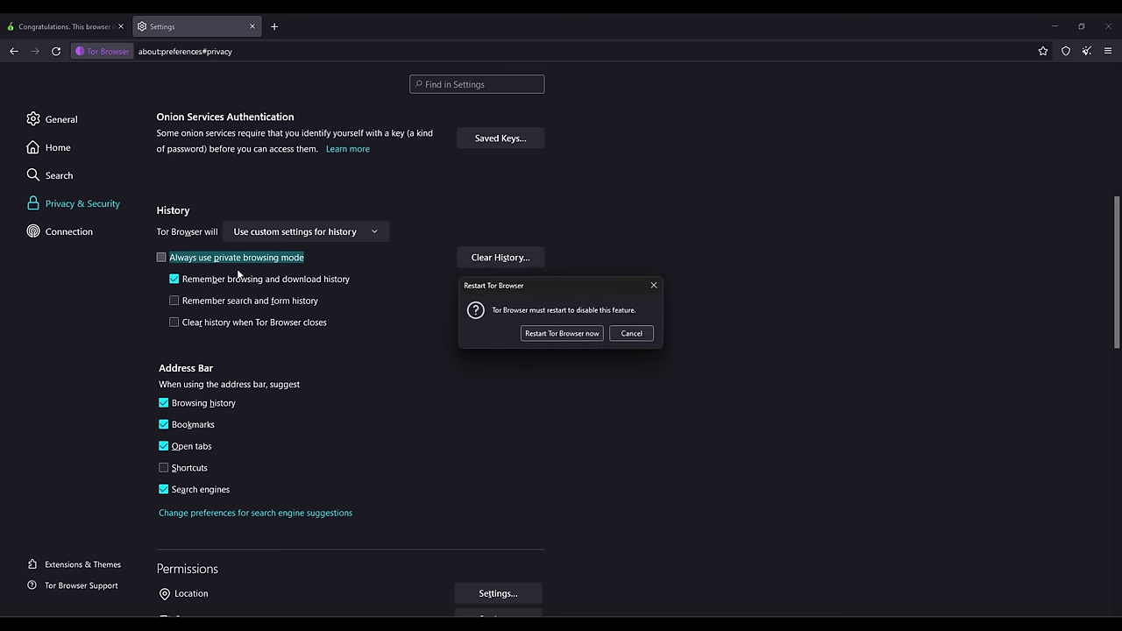
left_click(653, 286)
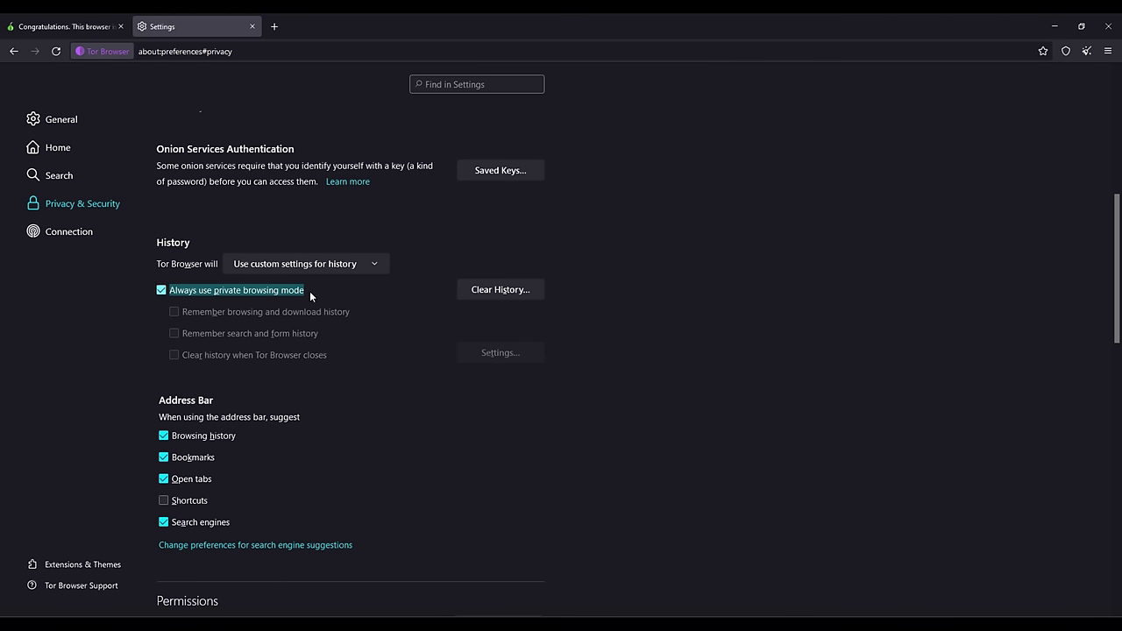
scroll(403, 392, "down", 5)
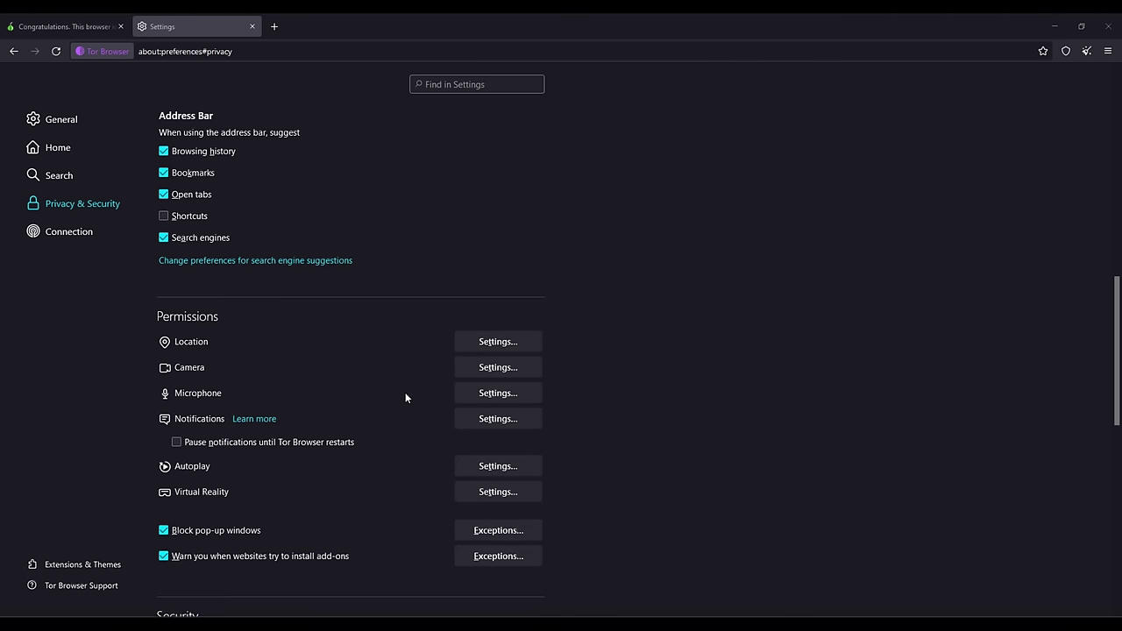
scroll(394, 406, "down", 5)
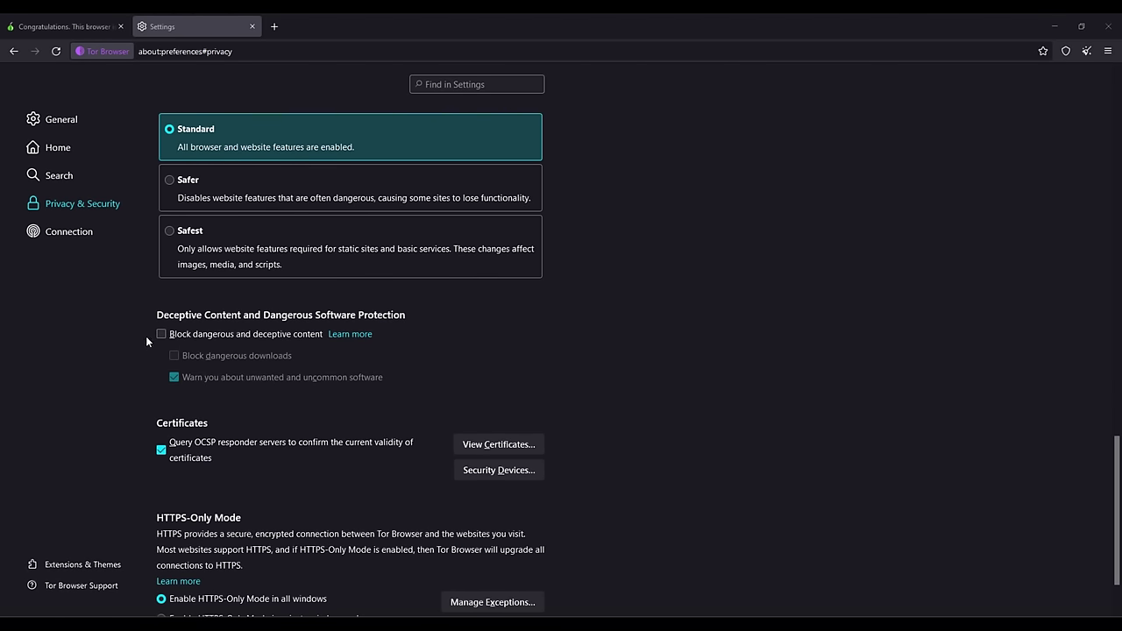
Tick 'Block dangerous and deceptive content' and 'Block dangerous downloads' in Privacy & Security.
left_click(162, 334)
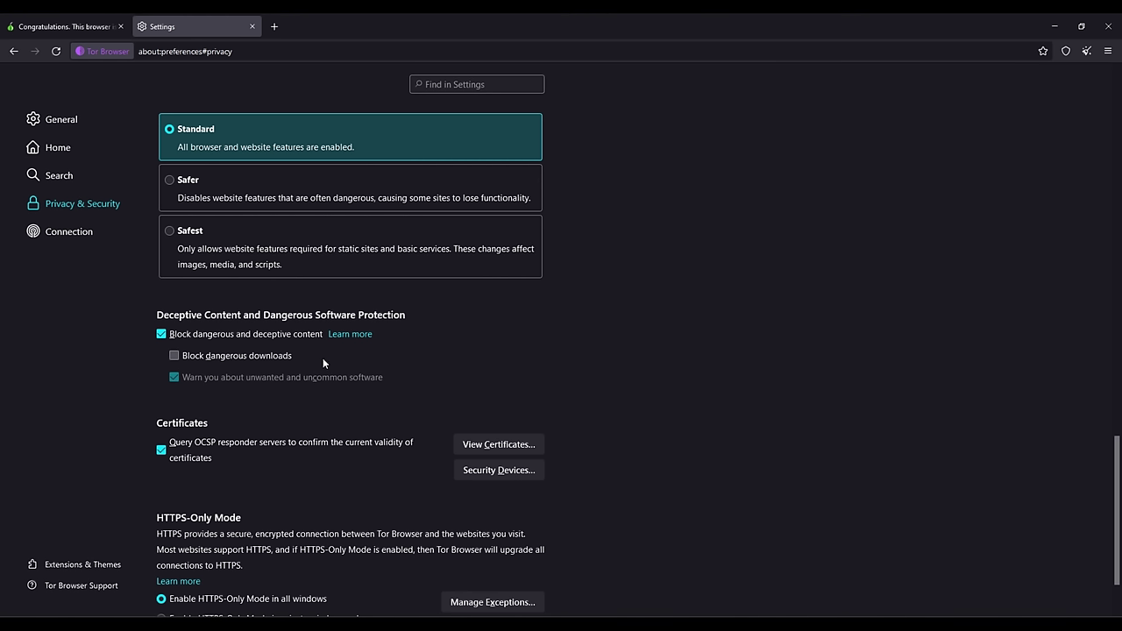
left_click(173, 356)
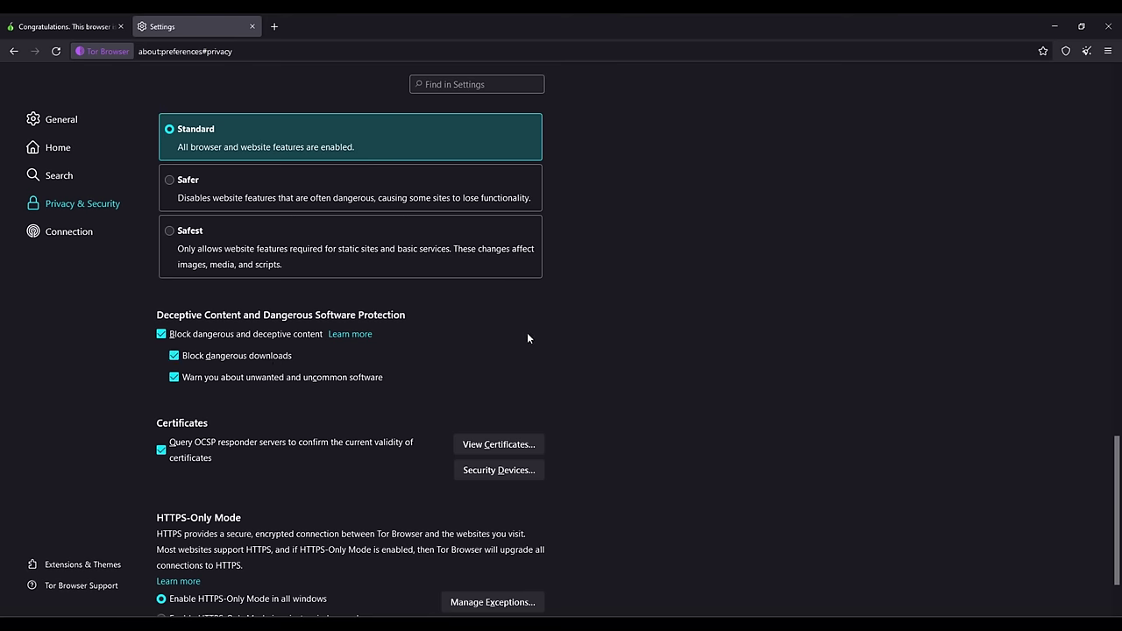
scroll(494, 352, "down", 2)
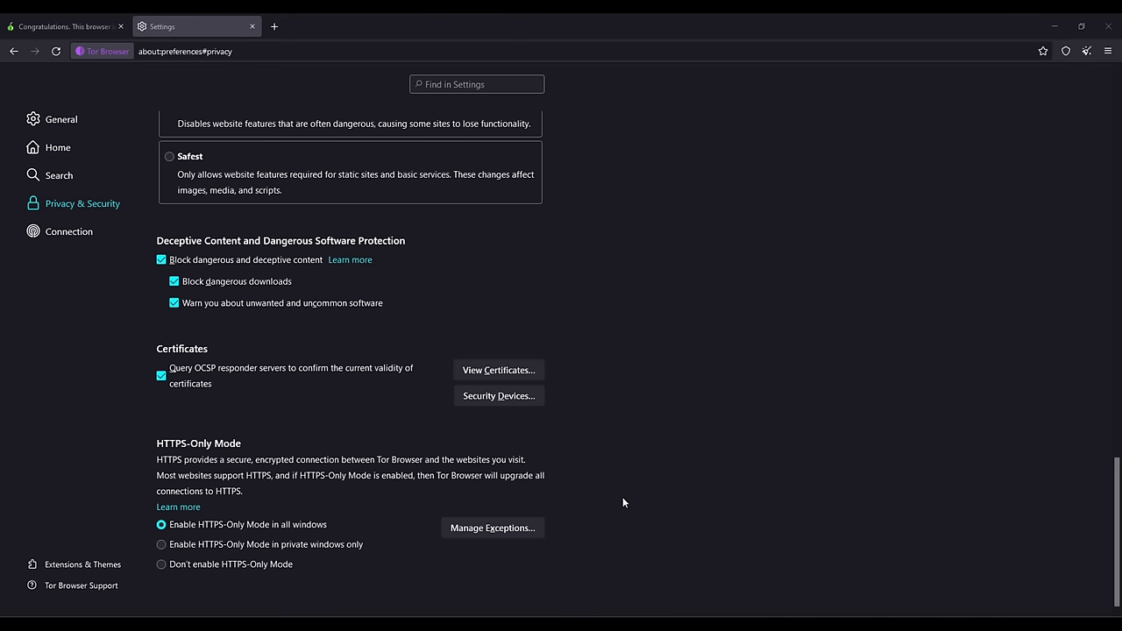
Restore the Tor Browser window, shift it left, and widen it in front of Chrome's bridge lines page.
left_click(1092, 32)
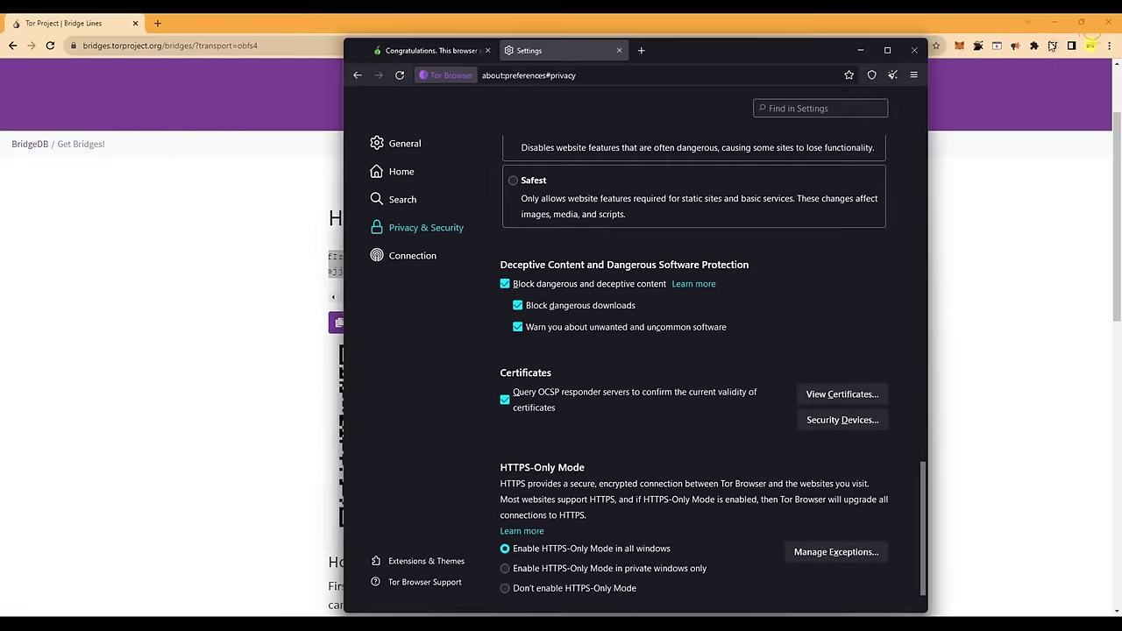
left_click_drag(762, 44, 693, 29)
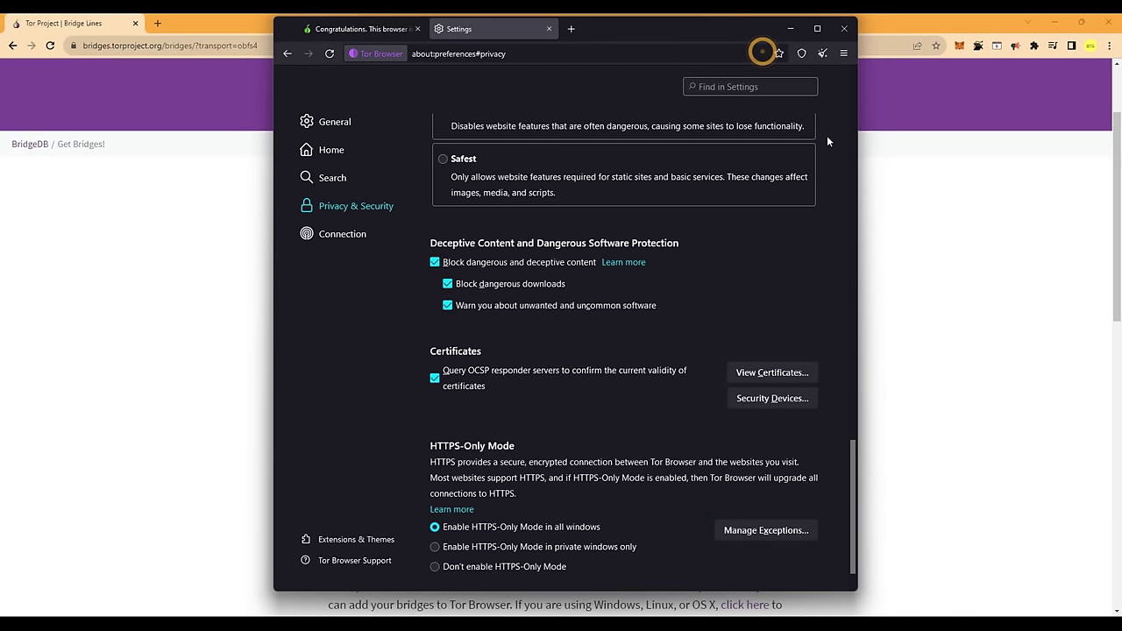
left_click_drag(857, 168, 1056, 181)
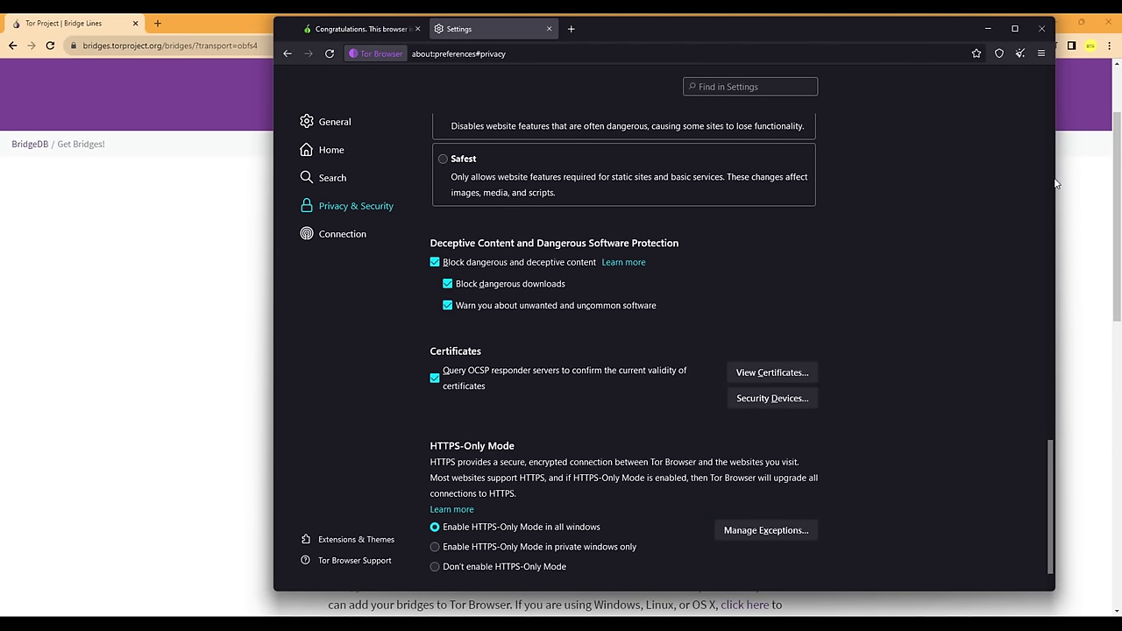
left_click(270, 247)
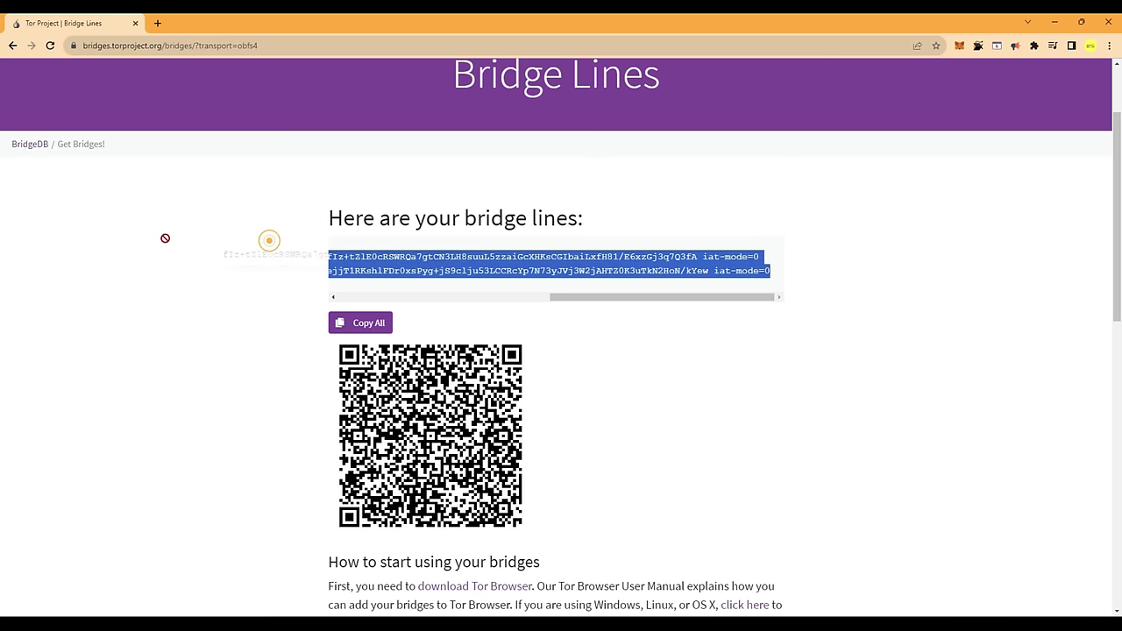
key("alt+Tab")
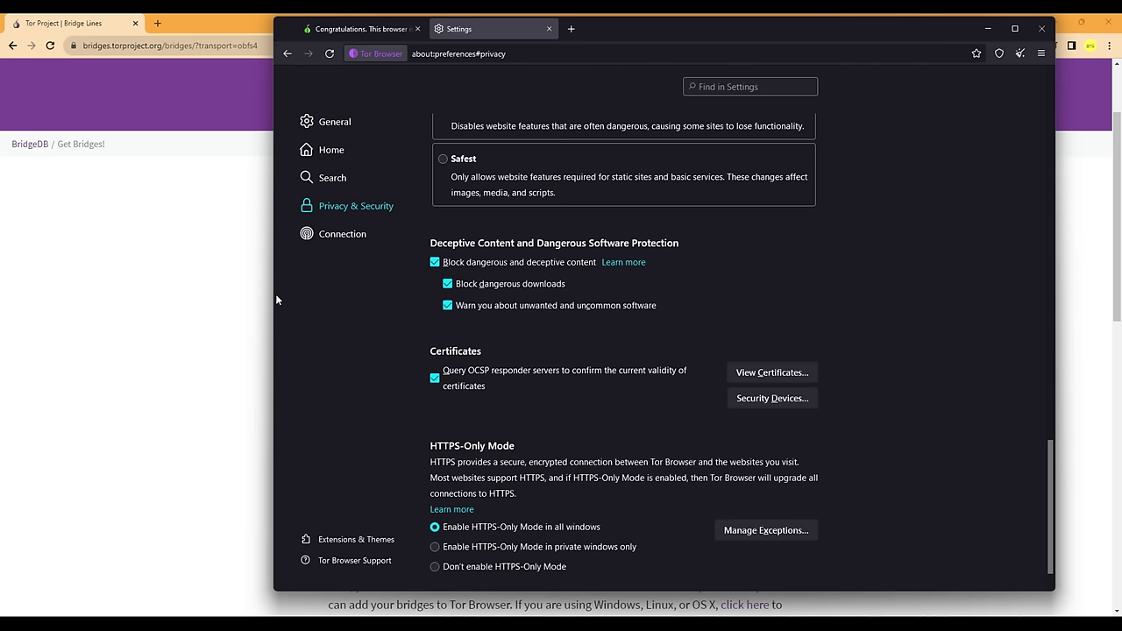
left_click_drag(268, 295, 95, 315)
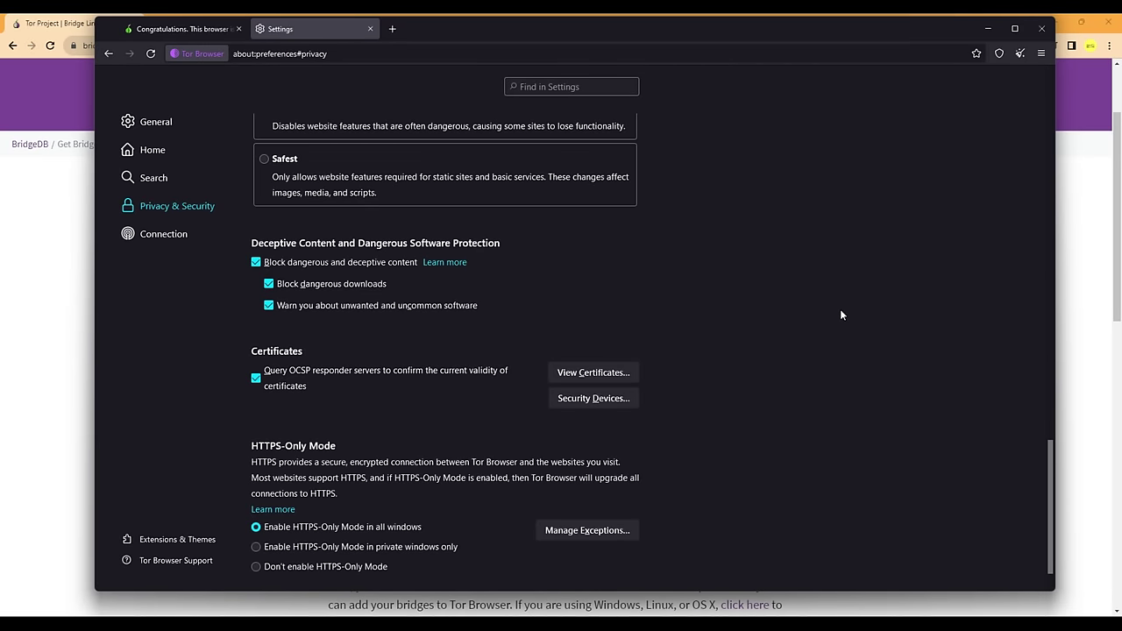
scroll(840, 314, "up", 10)
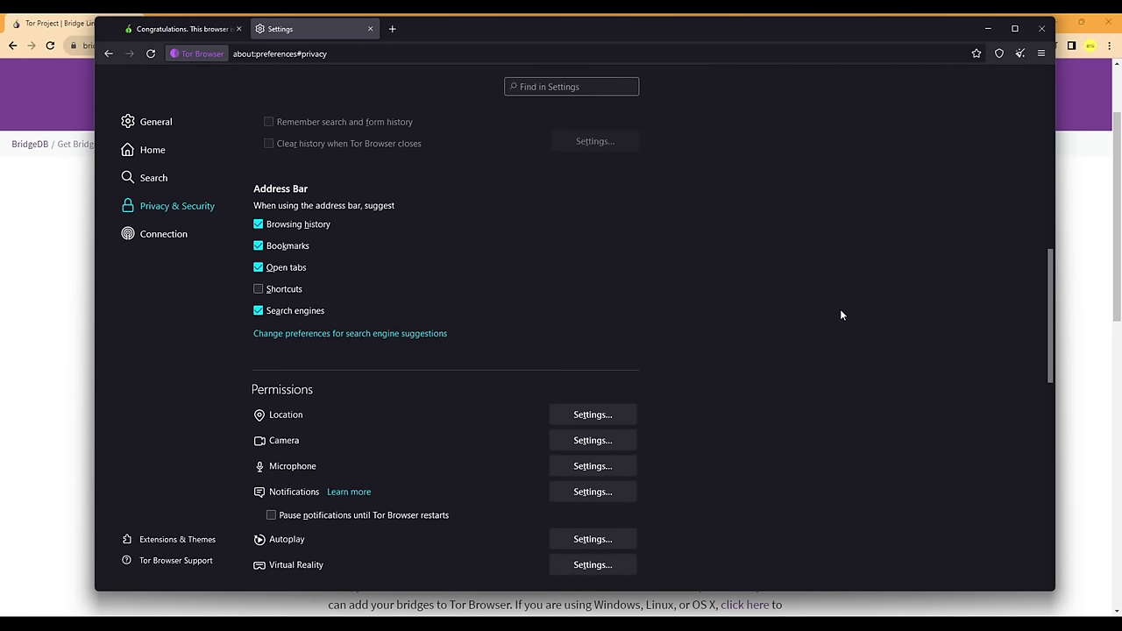
scroll(839, 315, "up", 3)
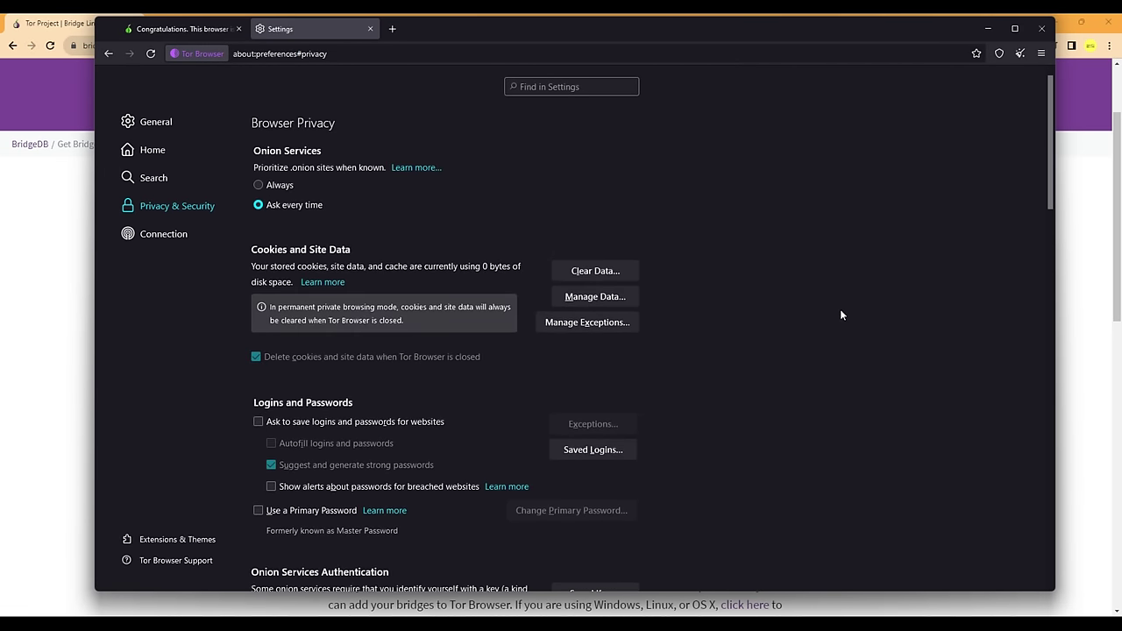
scroll(649, 338, "down", 7)
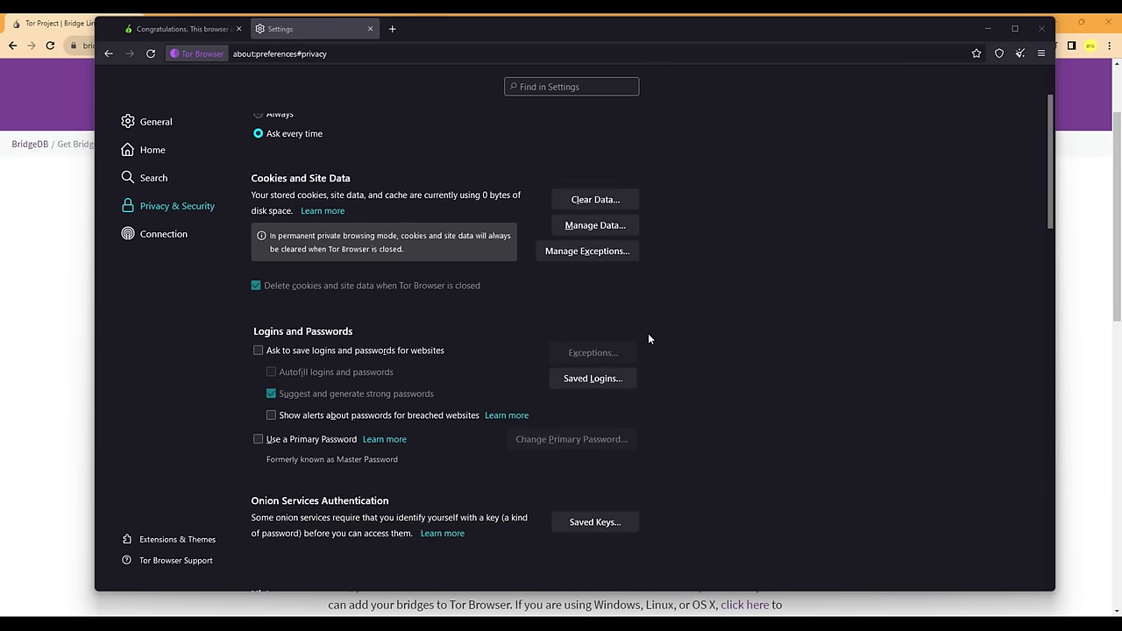
scroll(460, 340, "down", 7)
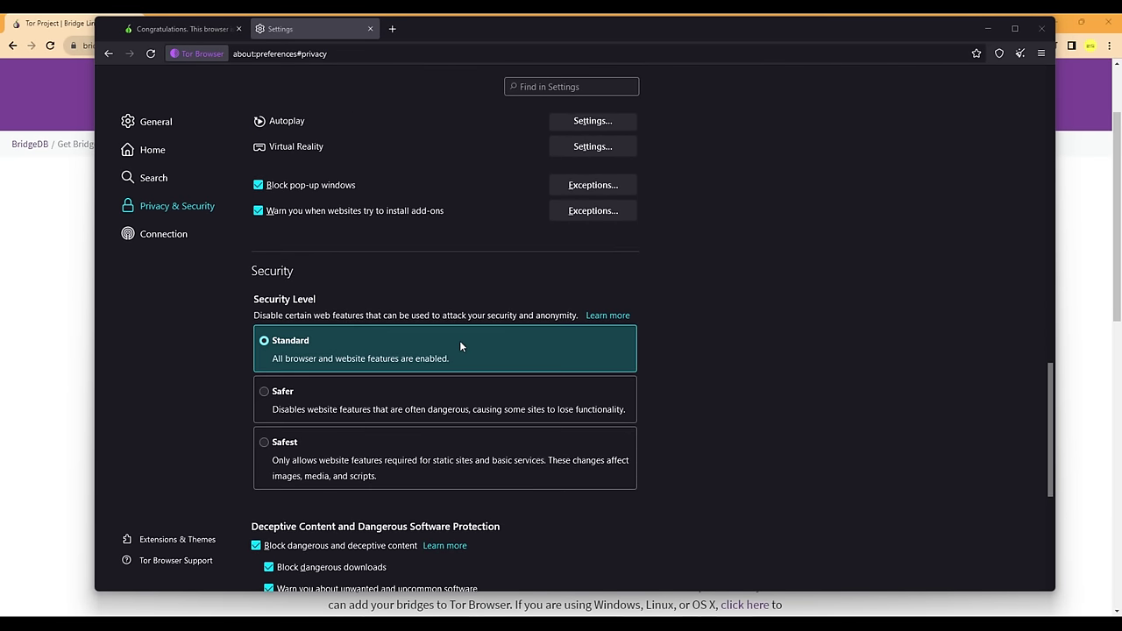
scroll(376, 332, "up", 3)
scroll(373, 331, "down", 2)
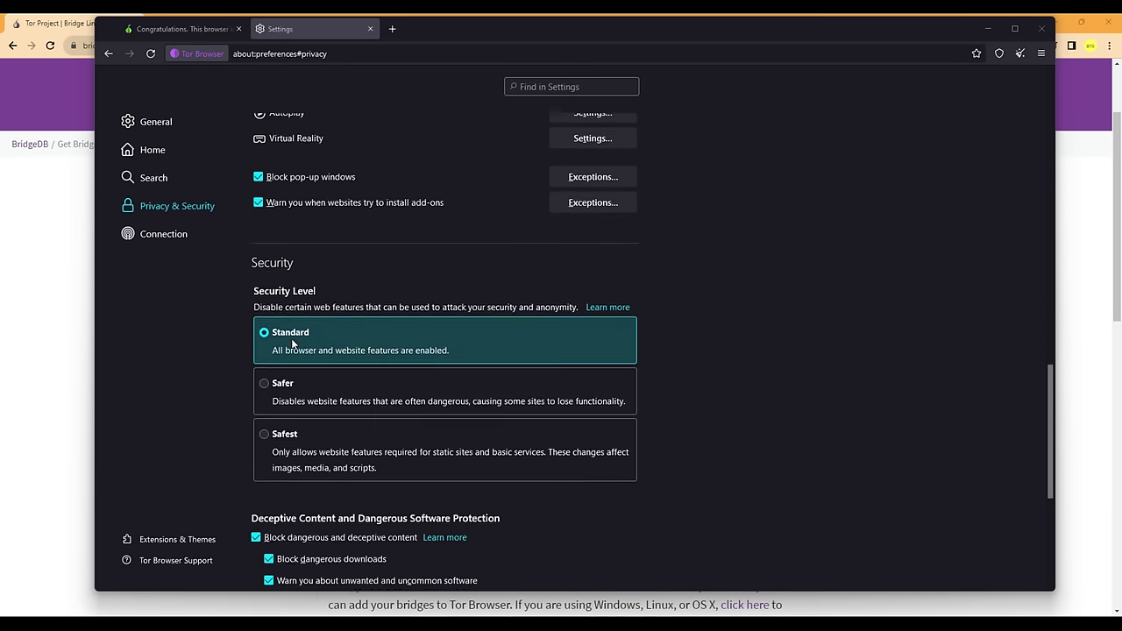
left_click_drag(242, 196, 326, 200)
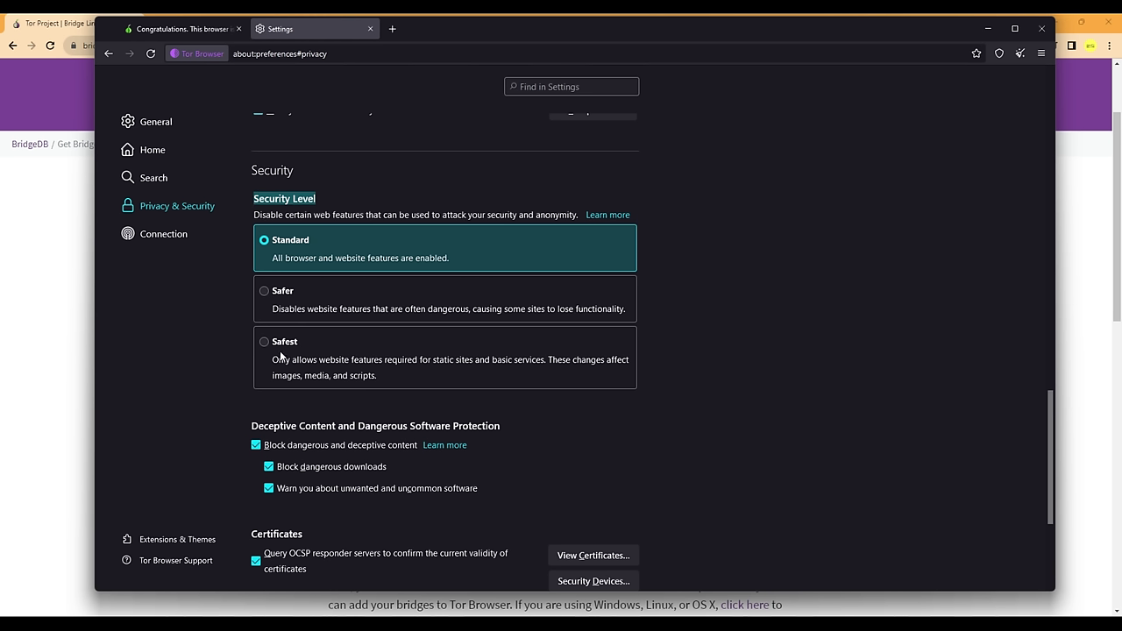
Try the Safer, Standard and Safest security levels, leaving it set to Safest.
left_click(263, 341)
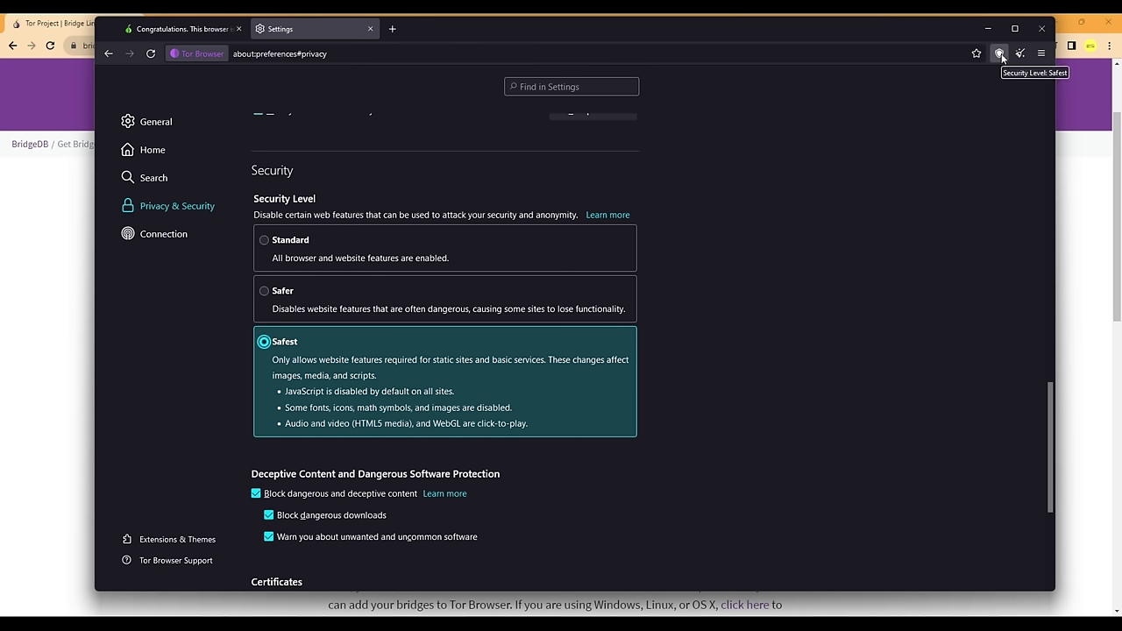
left_click(264, 292)
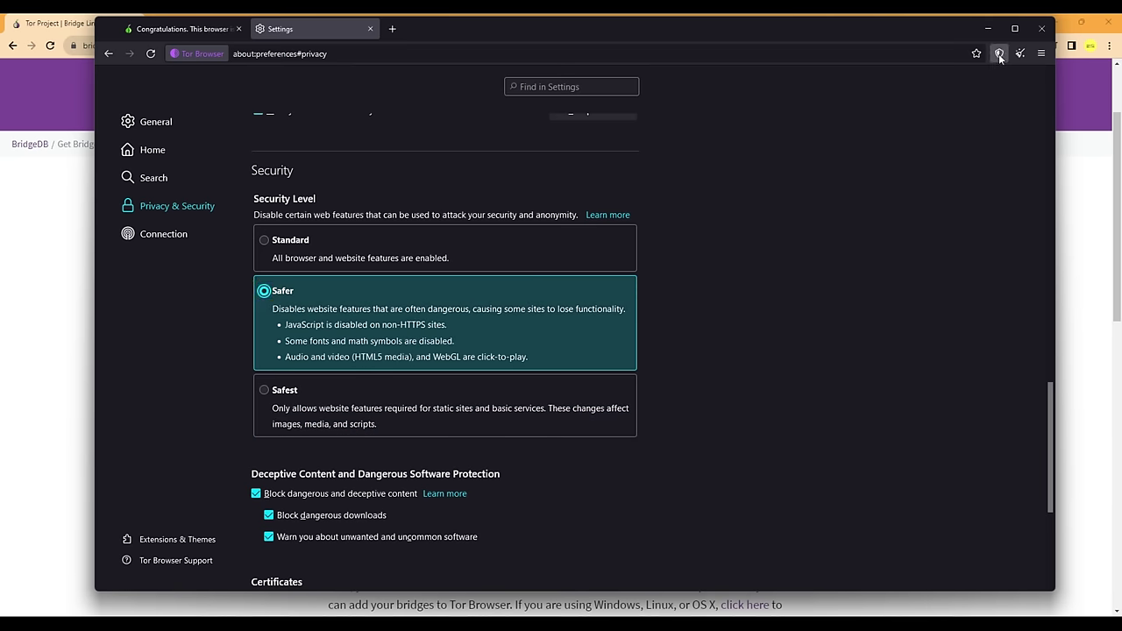
left_click(341, 419)
left_click(263, 390)
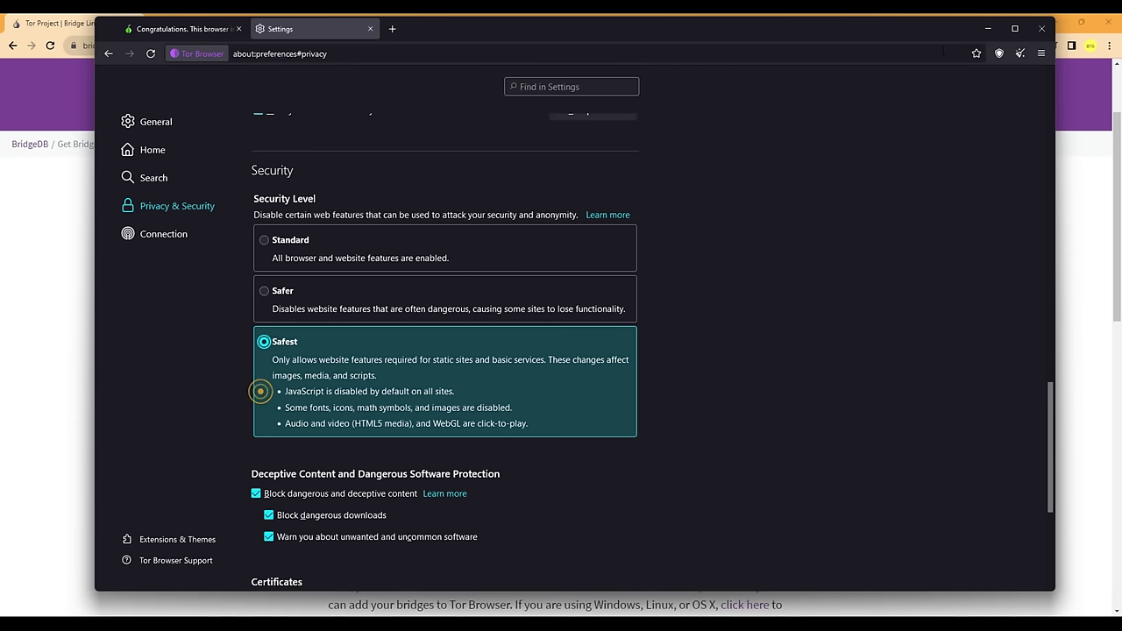
left_click(265, 292)
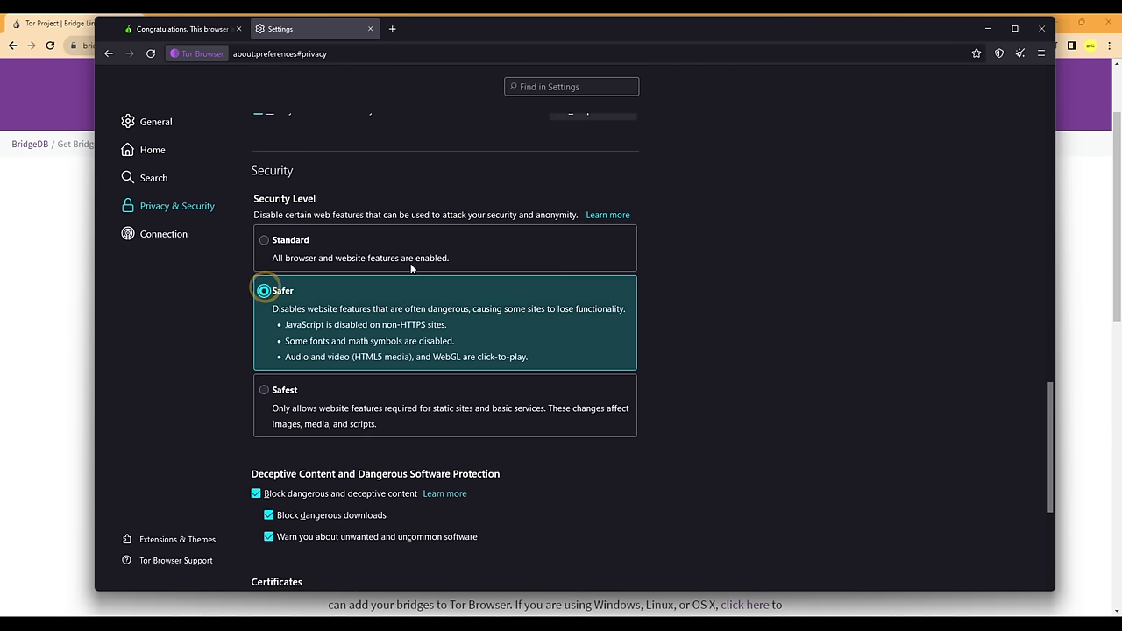
left_click(286, 243)
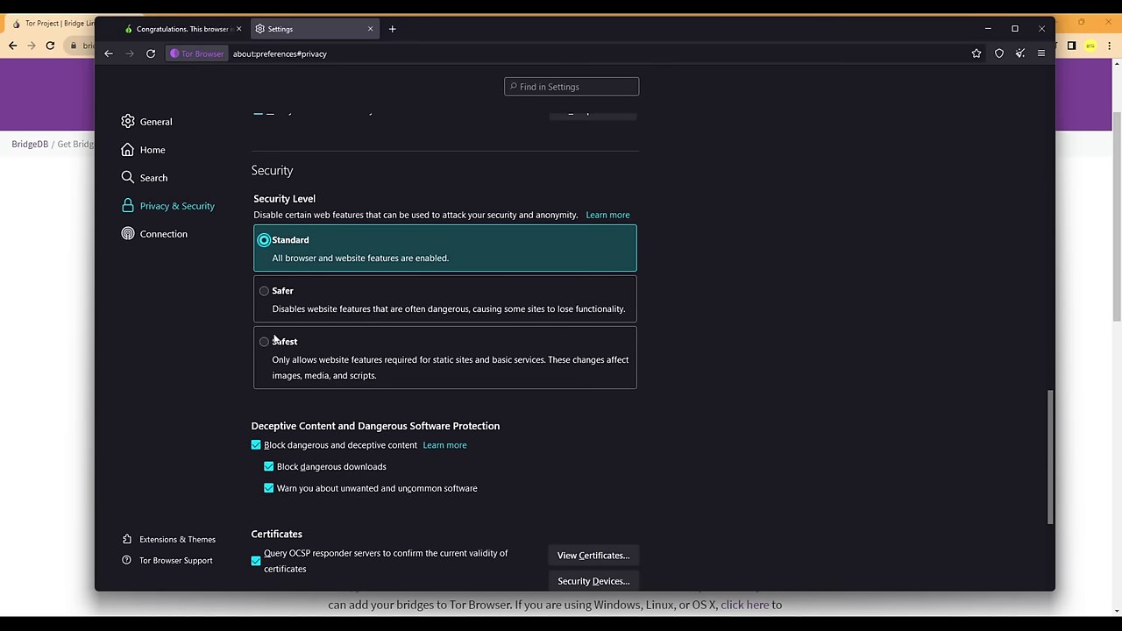
left_click(526, 359)
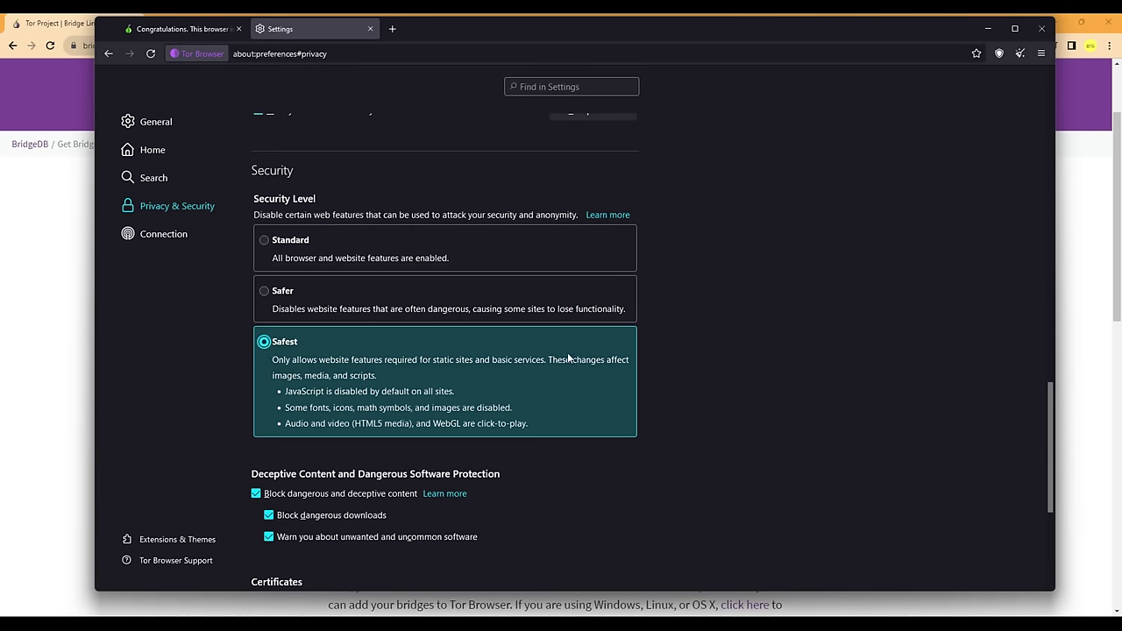
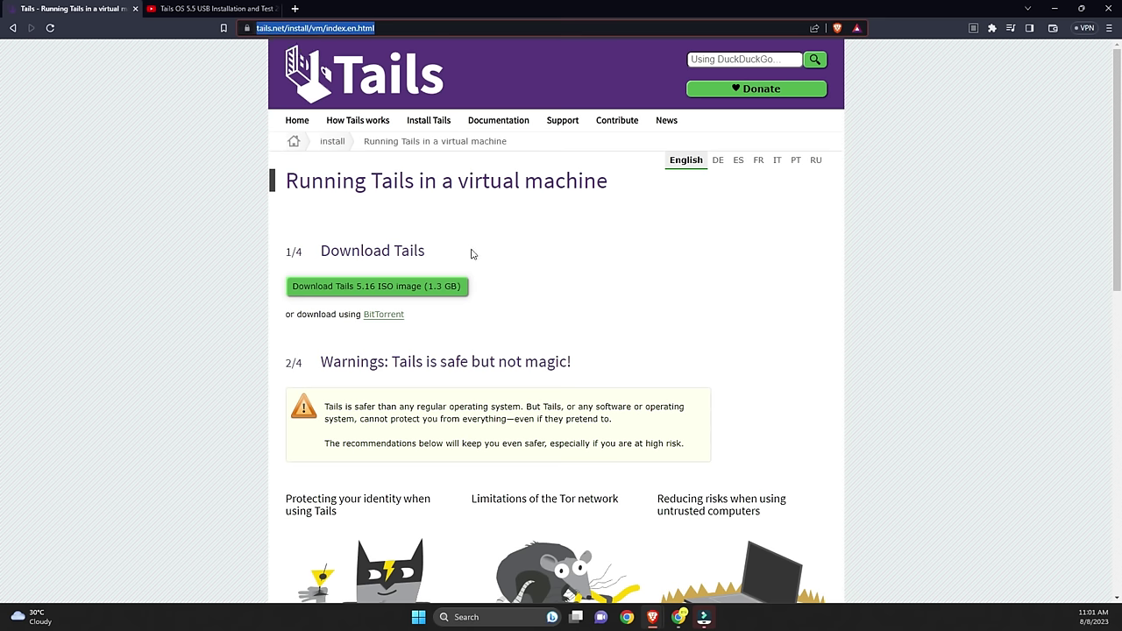
Highlight the 'virtual machine' heading text, then switch to the Tails OS 5.5 USB Installation video tab.
left_click_drag(460, 184, 619, 191)
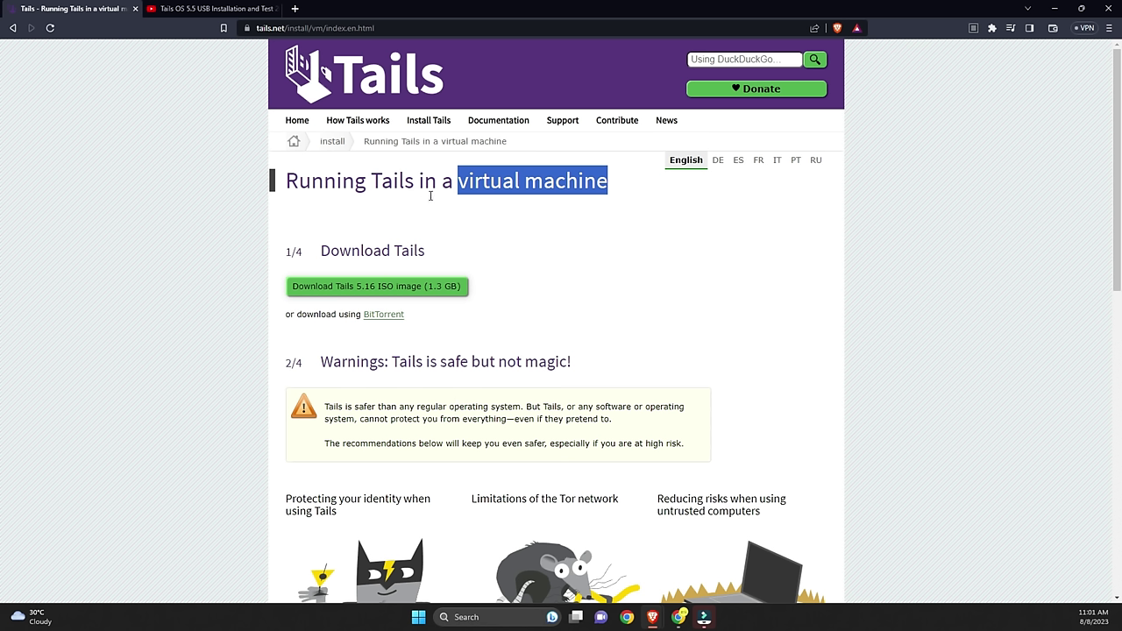
left_click(465, 201)
mouse_move(465, 182)
left_mouse_down()
mouse_move(608, 201)
mouse_move(457, 173)
left_mouse_up()
left_click(603, 234)
left_click(201, 8)
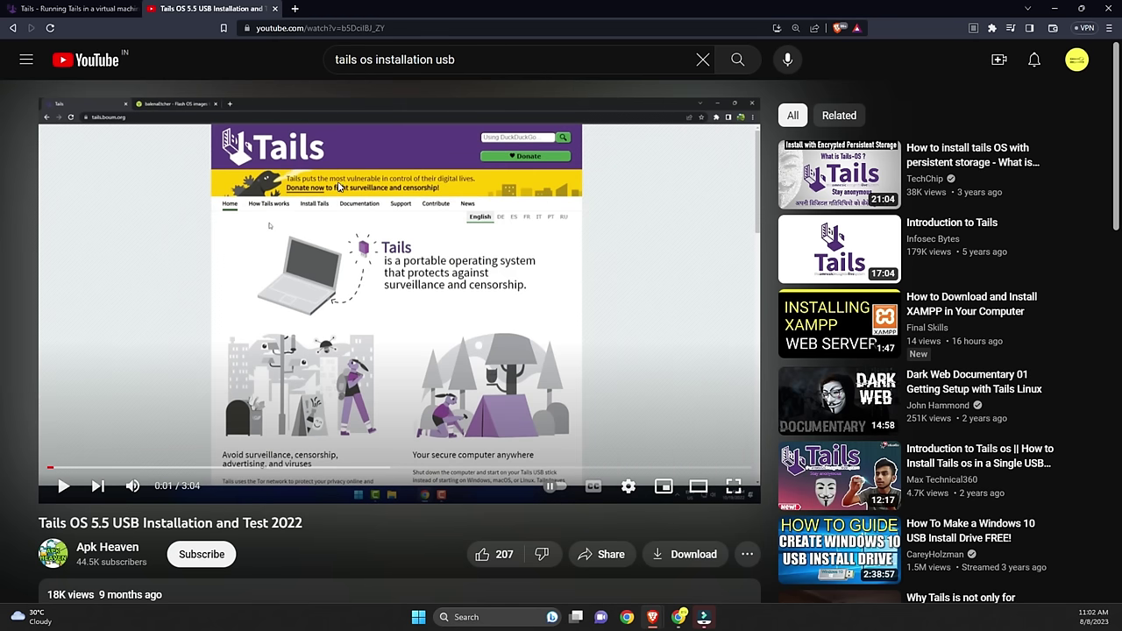
Skim the video at 0:13, 0:48, 1:06, 1:26 and the authentication scene, then rewind toward 0:22.
left_click(102, 467)
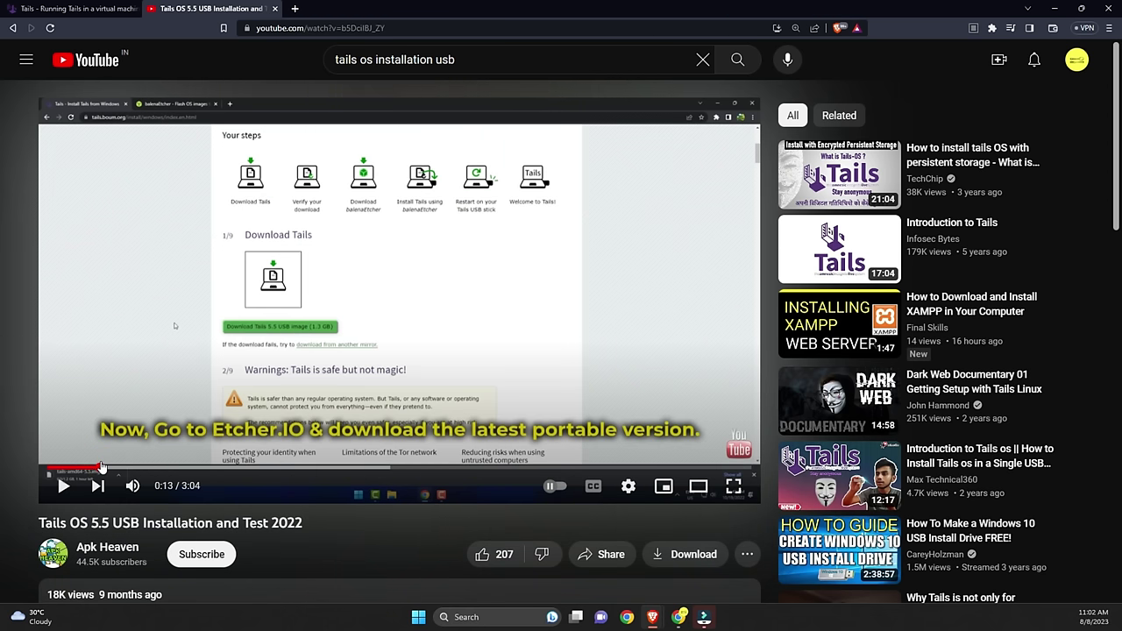
left_click(233, 467)
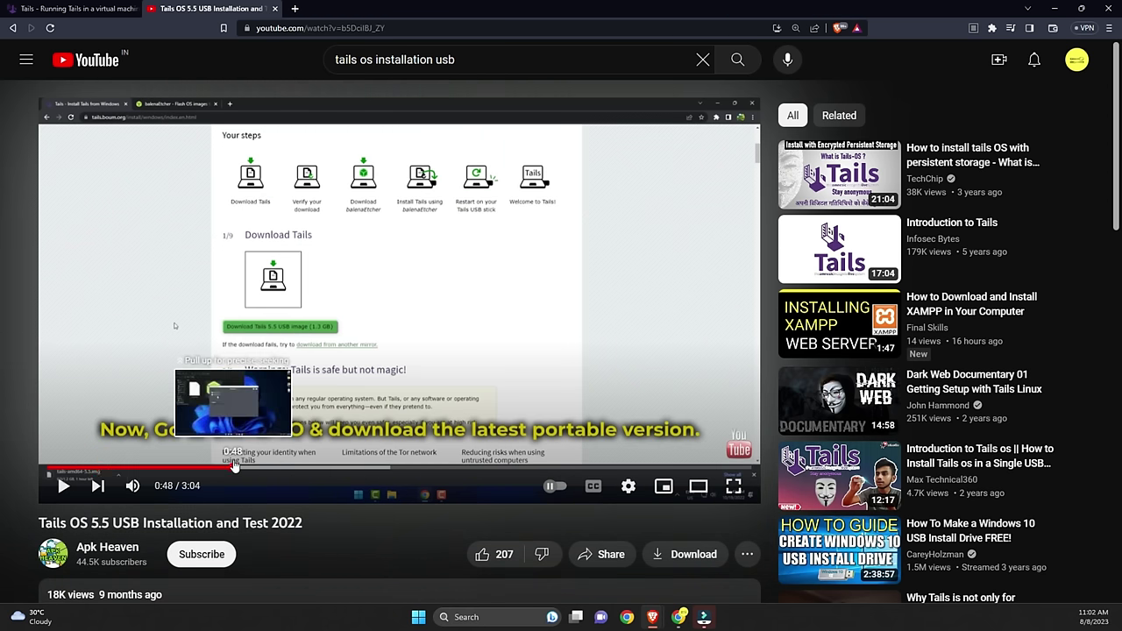
left_click(304, 468)
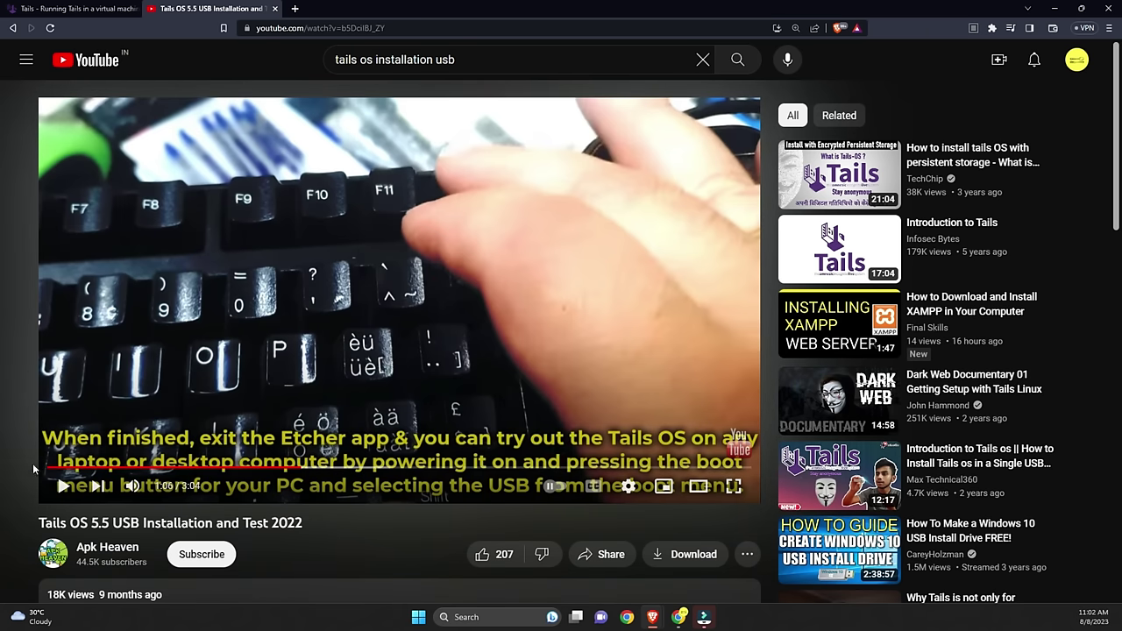
left_click(379, 468)
left_click(453, 466)
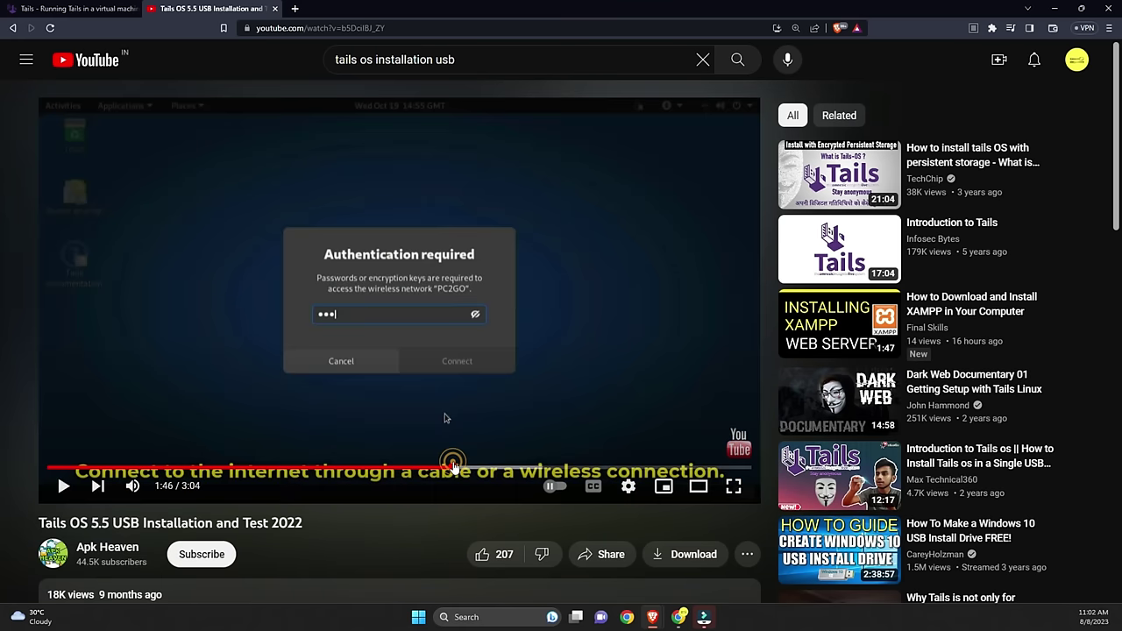
left_click(175, 466)
left_click_drag(175, 466, 132, 469)
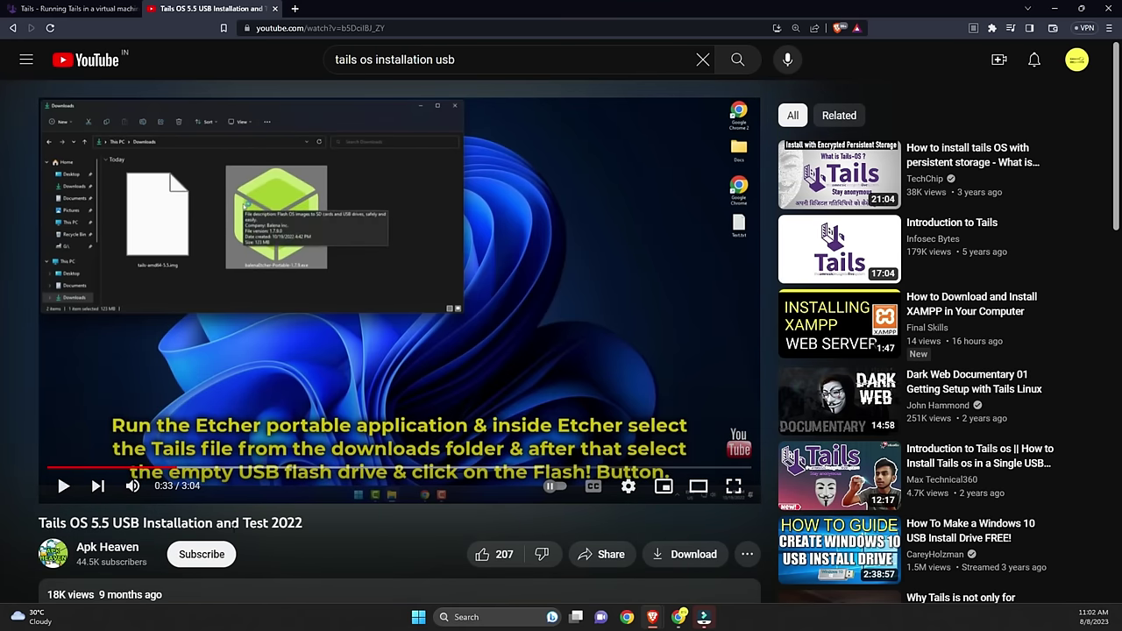
Highlight 'Test 2022' in the title, jump the video to 2:34, and return to the Tails page.
left_click_drag(114, 523, 243, 523)
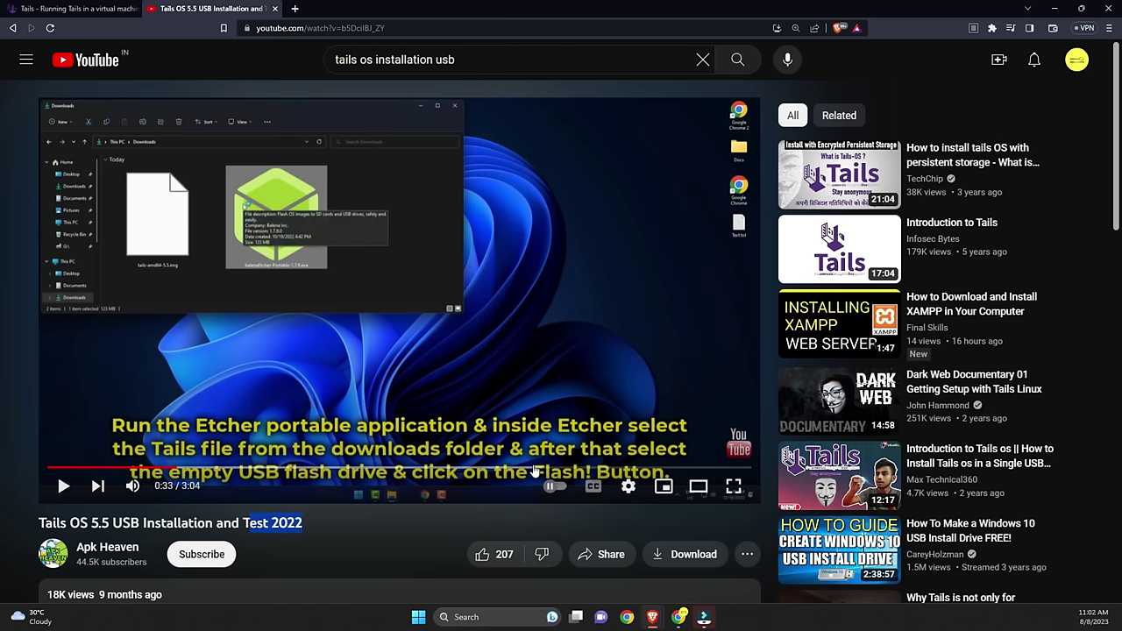
left_click_drag(533, 470, 636, 469)
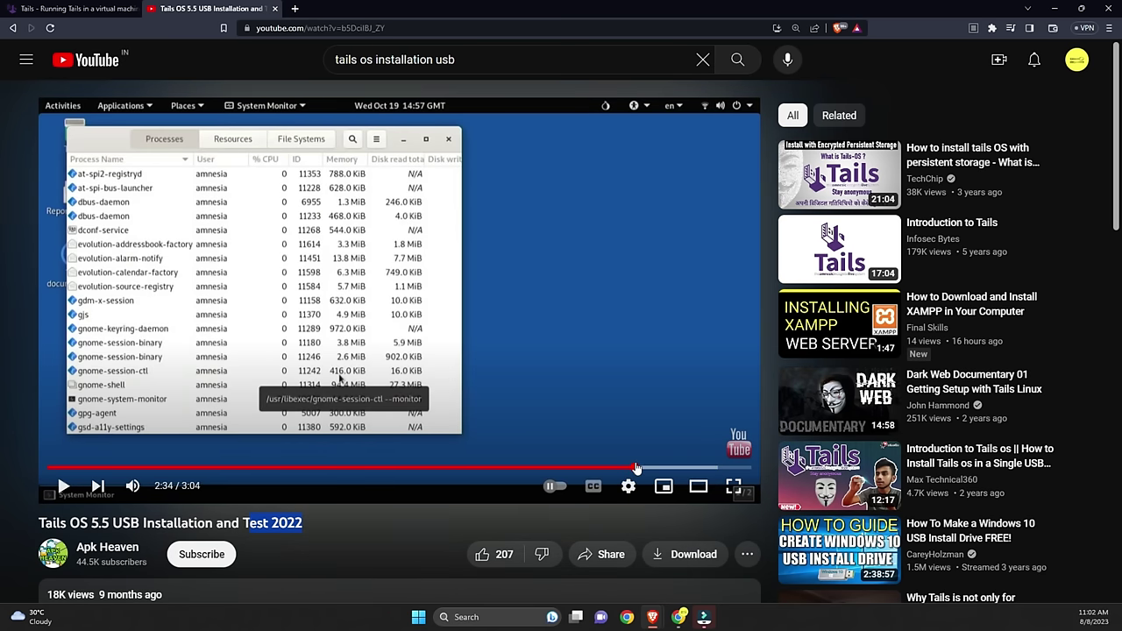
left_click(53, 8)
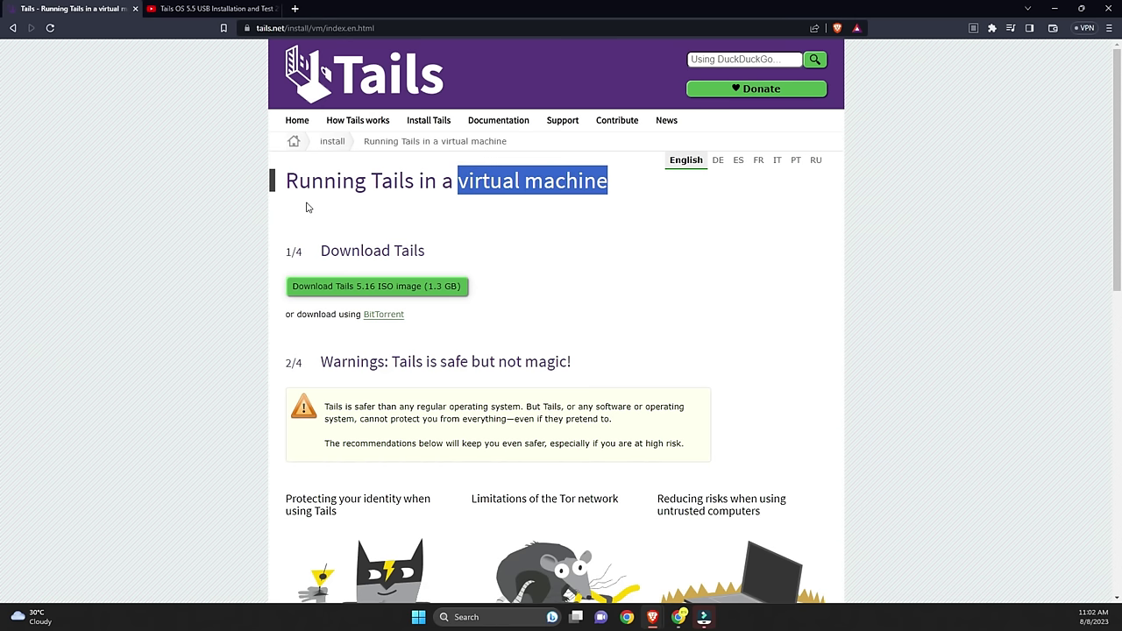
After briefly revisiting the video tab, scroll down and request the Tails 5.16 ISO image (1.3 GB) download.
left_click(447, 216)
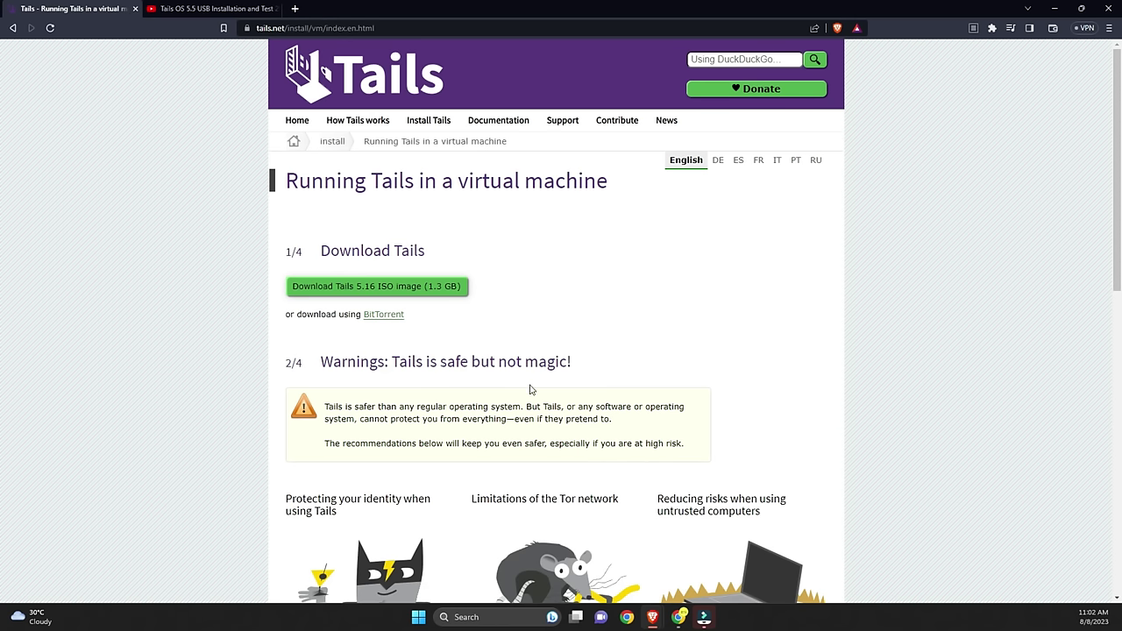
left_click(547, 299)
left_click_drag(454, 182, 622, 193)
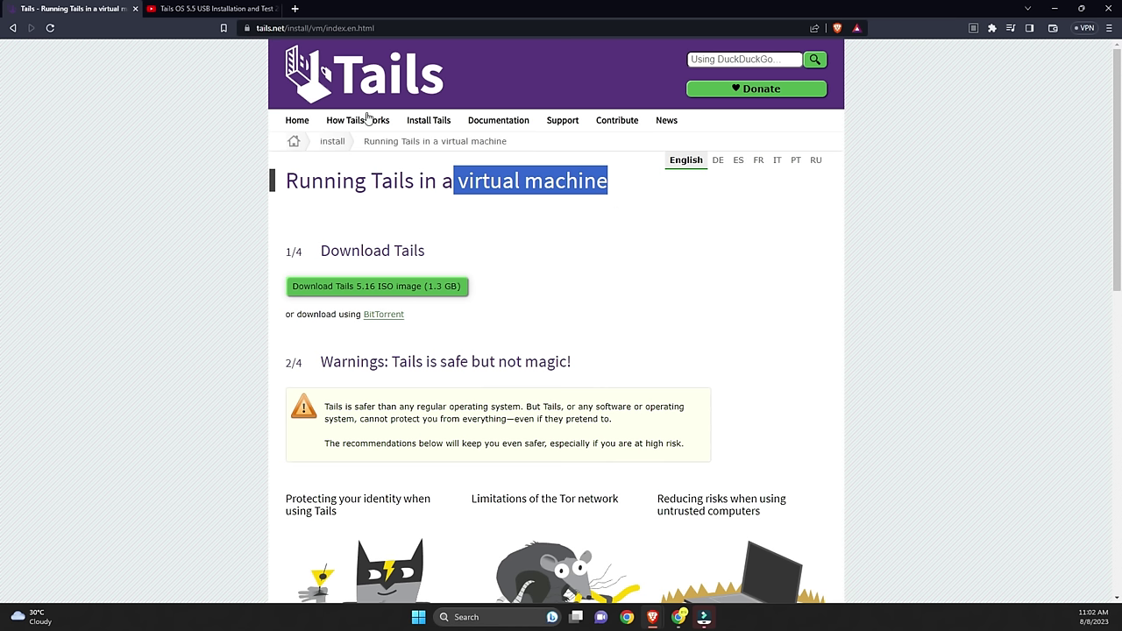
left_click(262, 8)
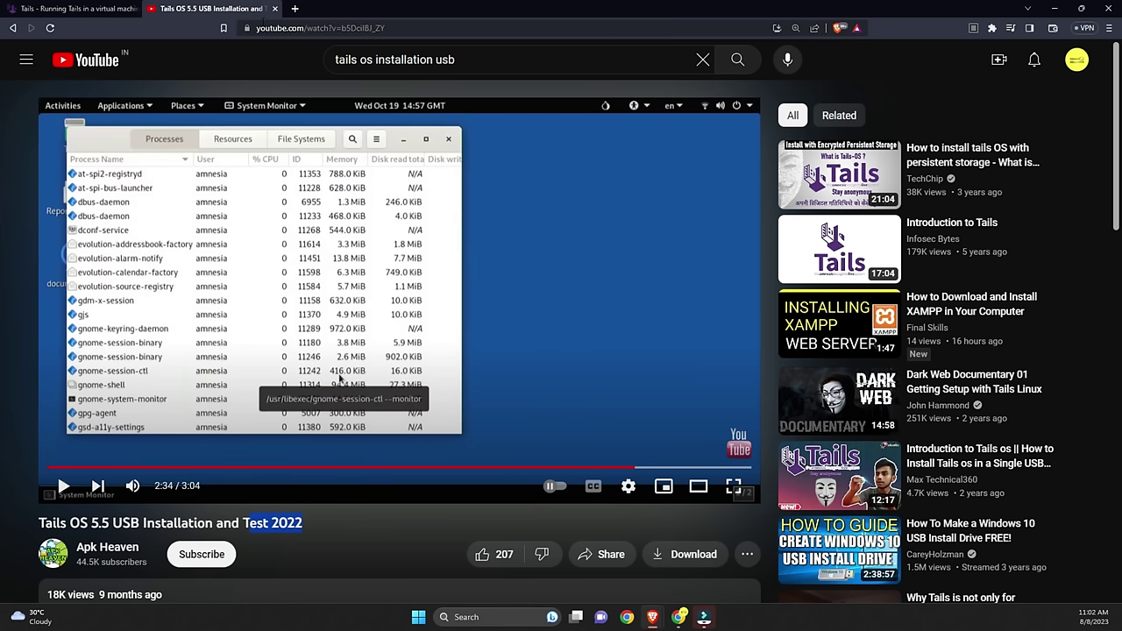
left_click(74, 8)
left_click(709, 253)
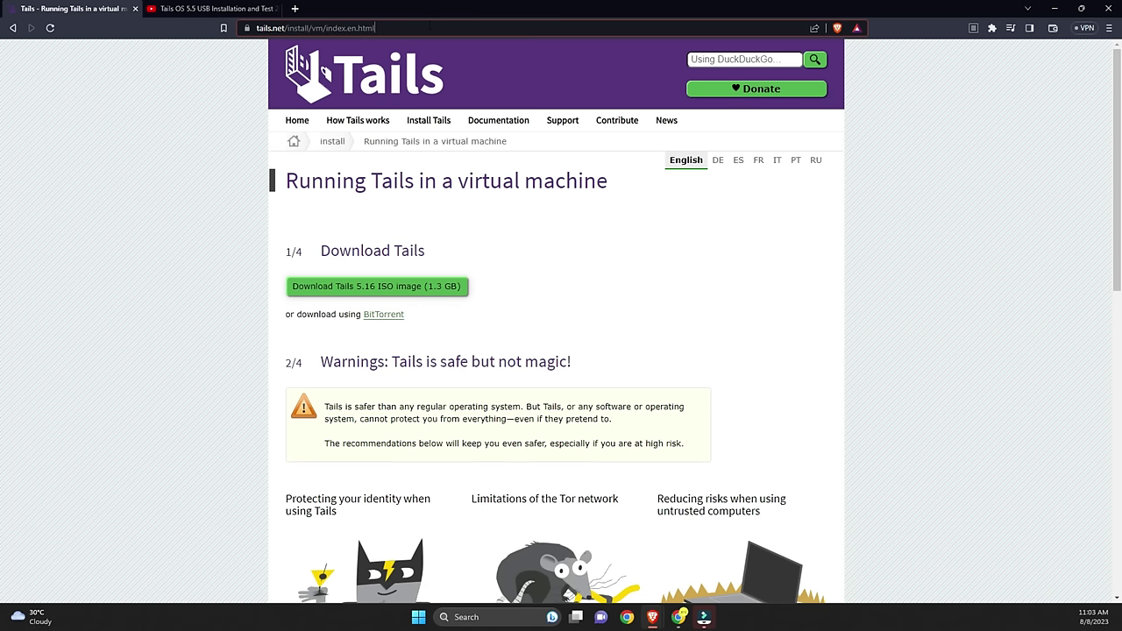
left_click(429, 24)
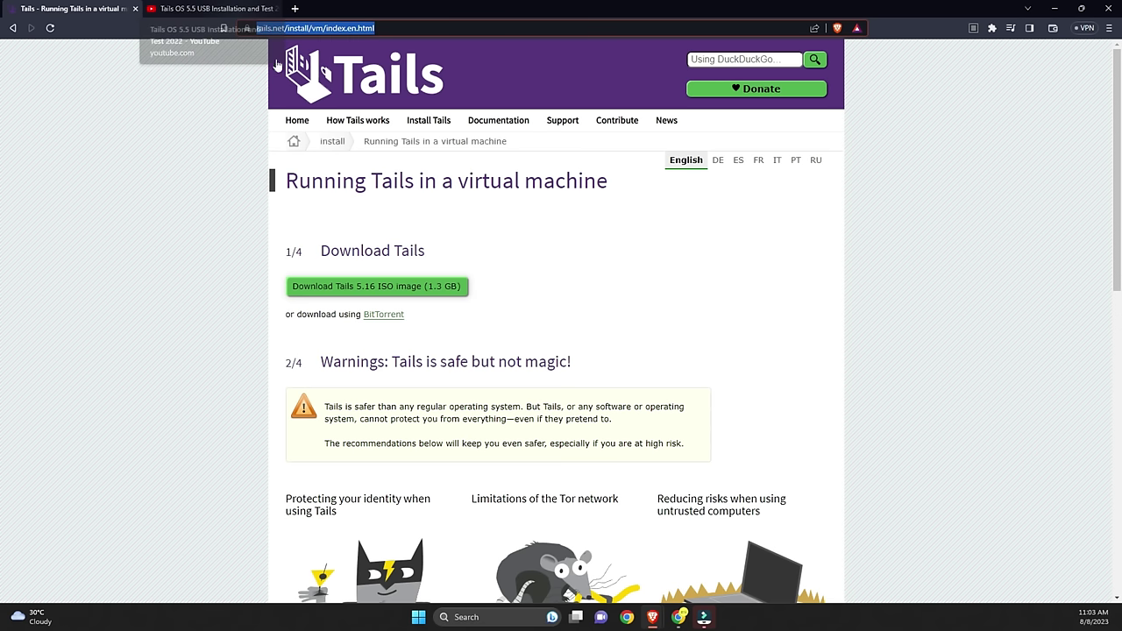
scroll(388, 231, "down", 2)
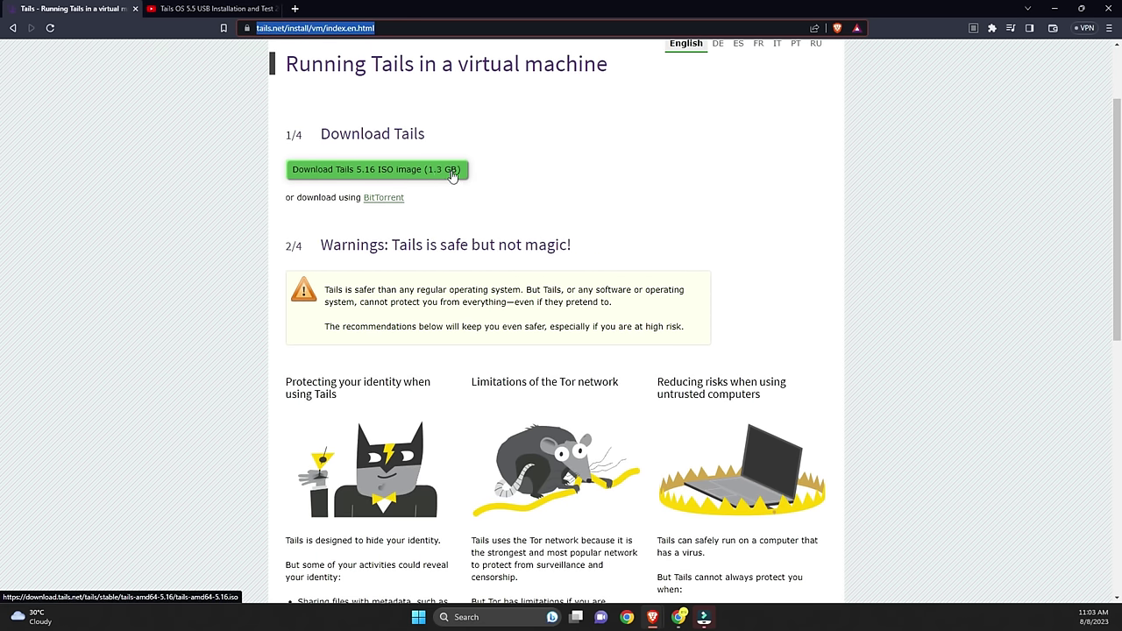
left_click(366, 180)
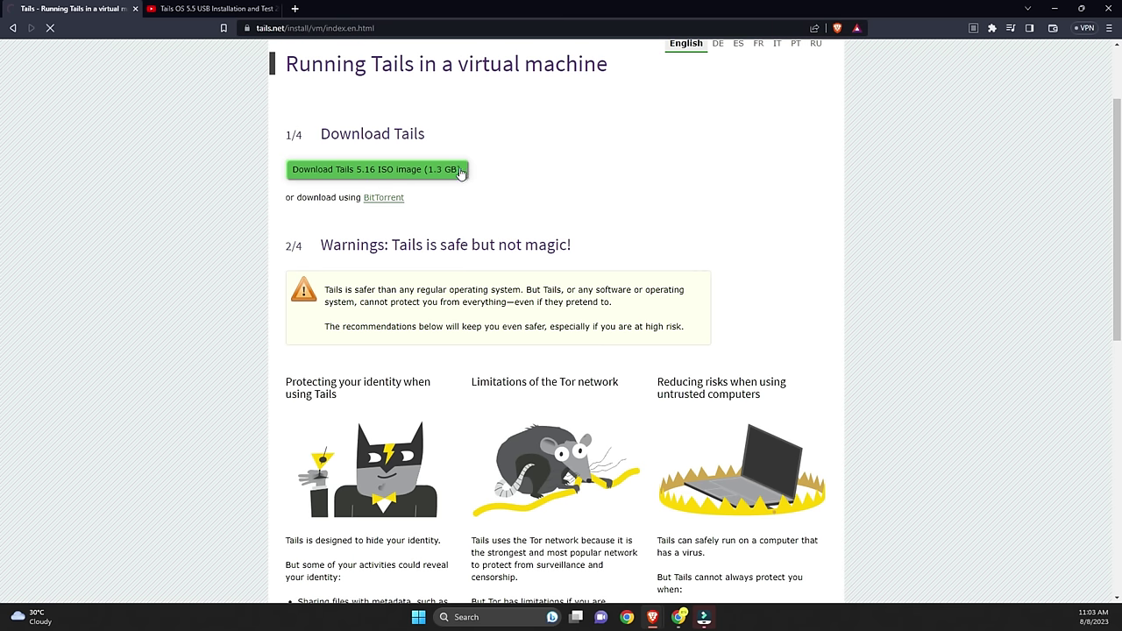
Adjust the selection in the tails-amd64-5.16 file name, then cancel the Save As dialog.
left_click(159, 255)
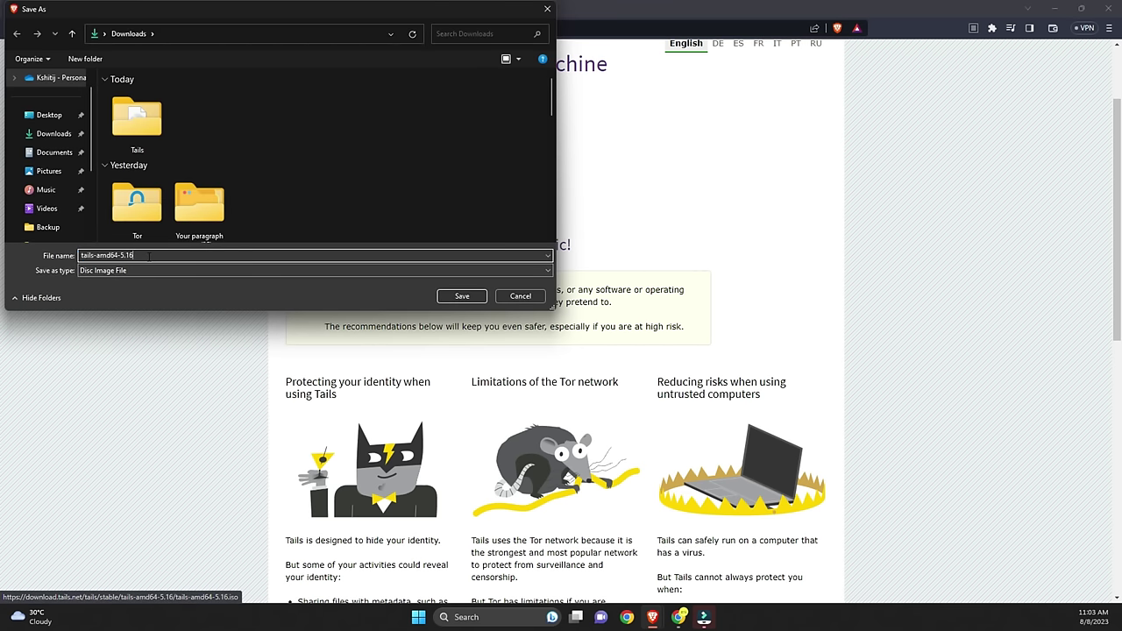
double_click(160, 255)
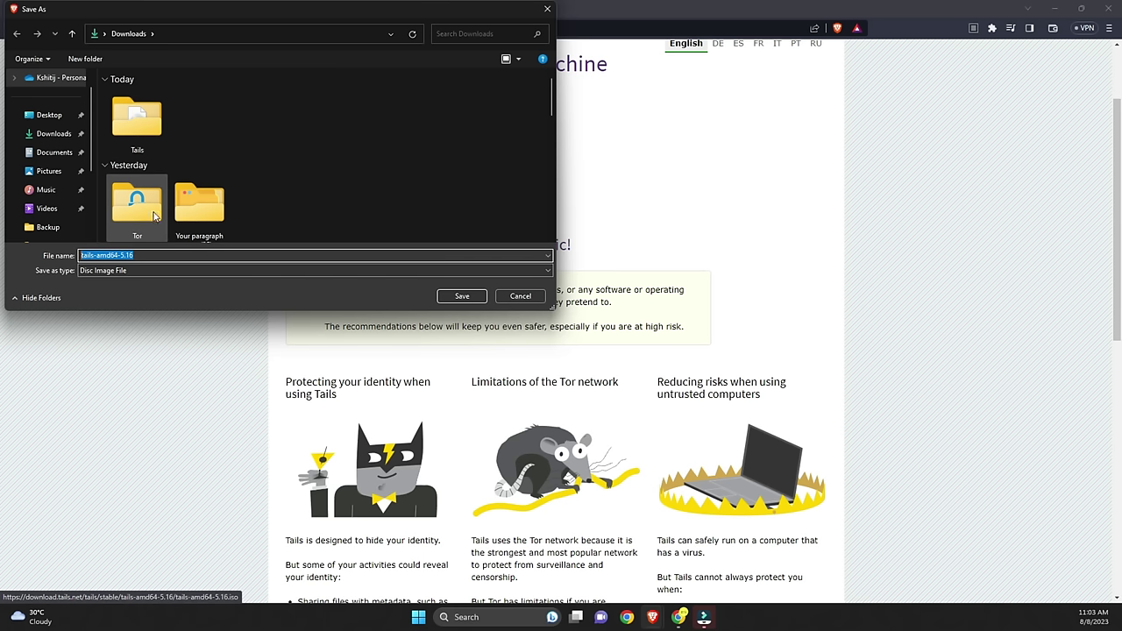
left_click(150, 254)
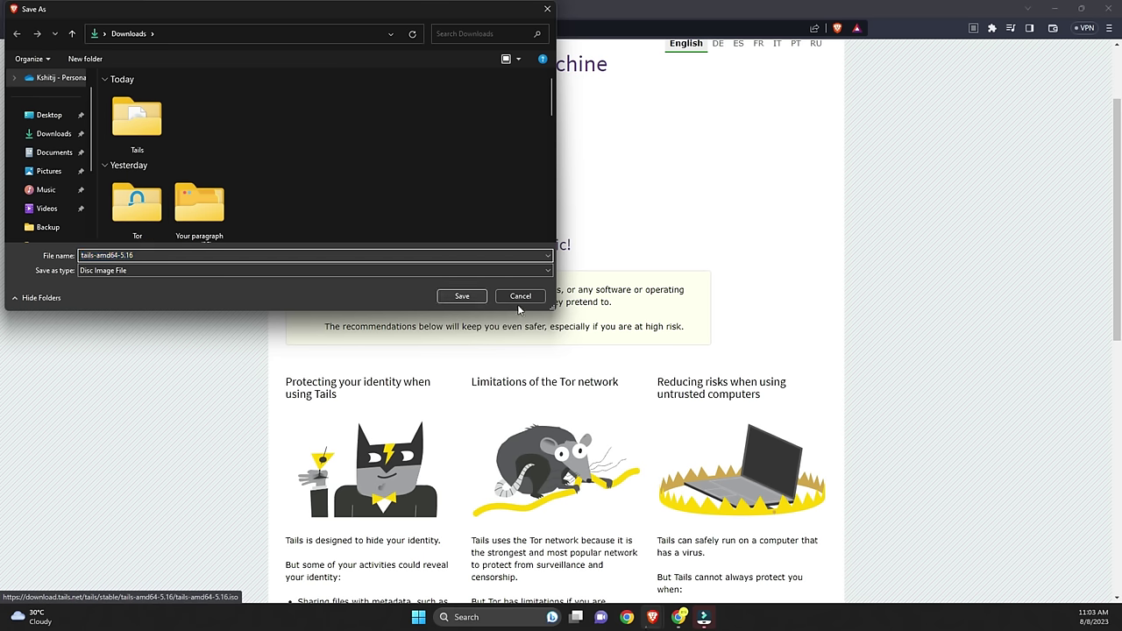
left_click_drag(132, 254, 113, 254)
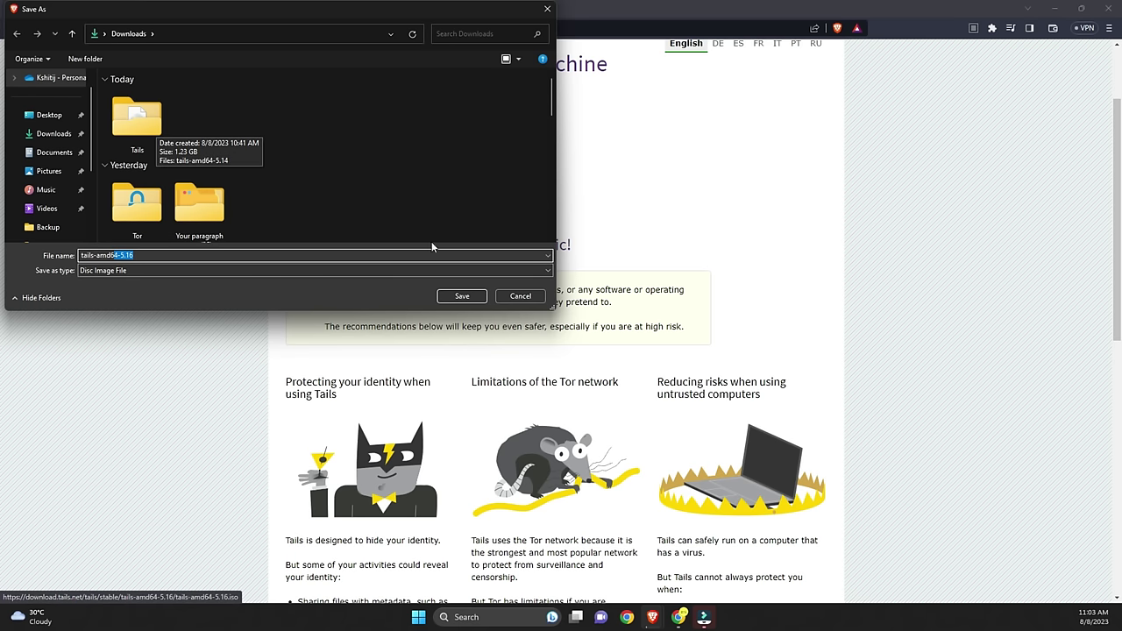
left_click(528, 297)
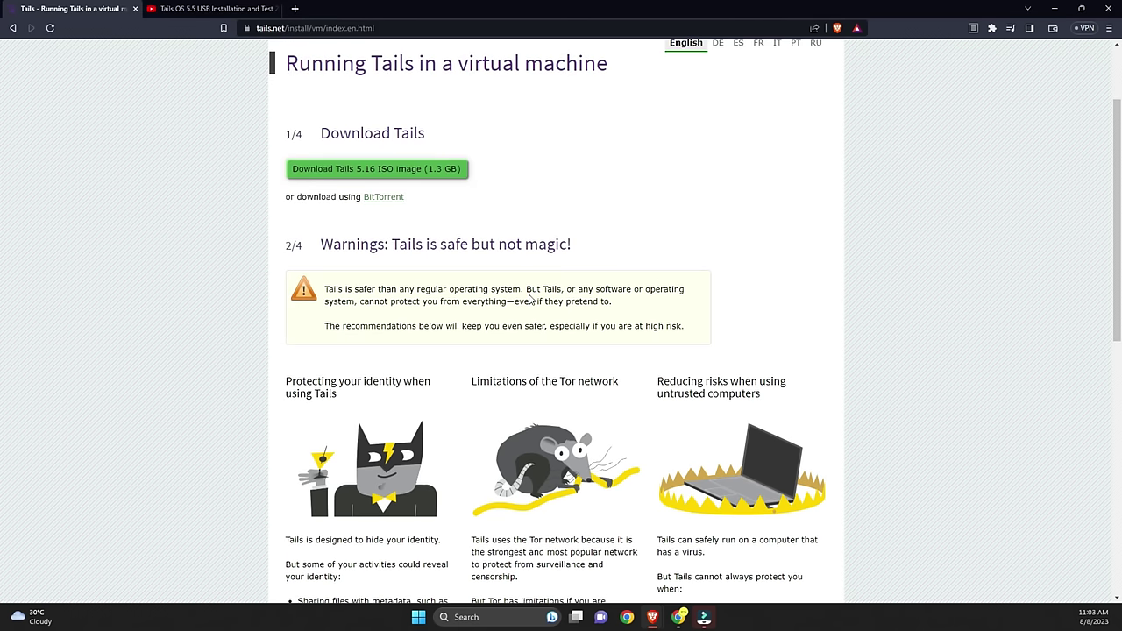
Scroll down to the Verify your download heading and highlight parts of its text.
scroll(529, 299, "down", 3)
scroll(421, 254, "up", 2)
left_click_drag(320, 188, 585, 198)
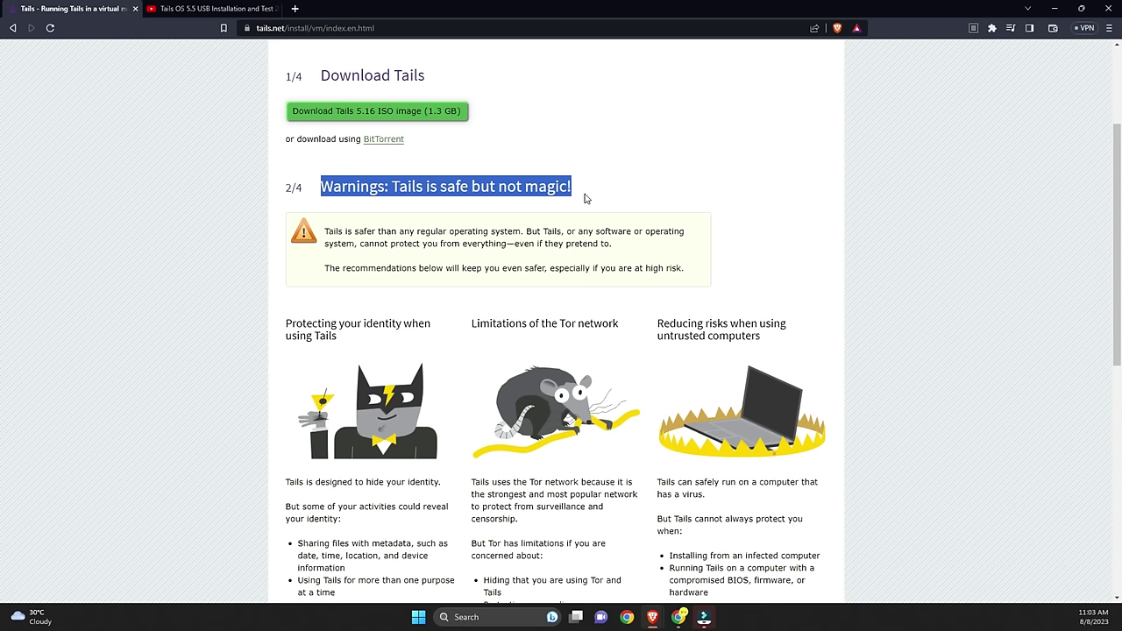
scroll(585, 198, "down", 1)
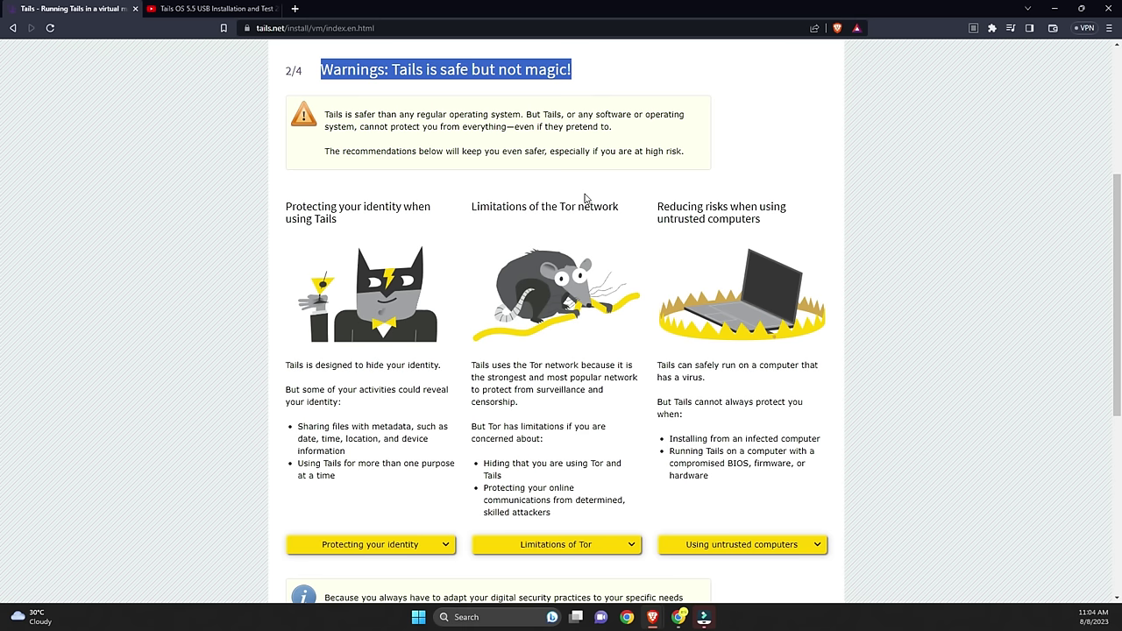
scroll(741, 539, "down", 2)
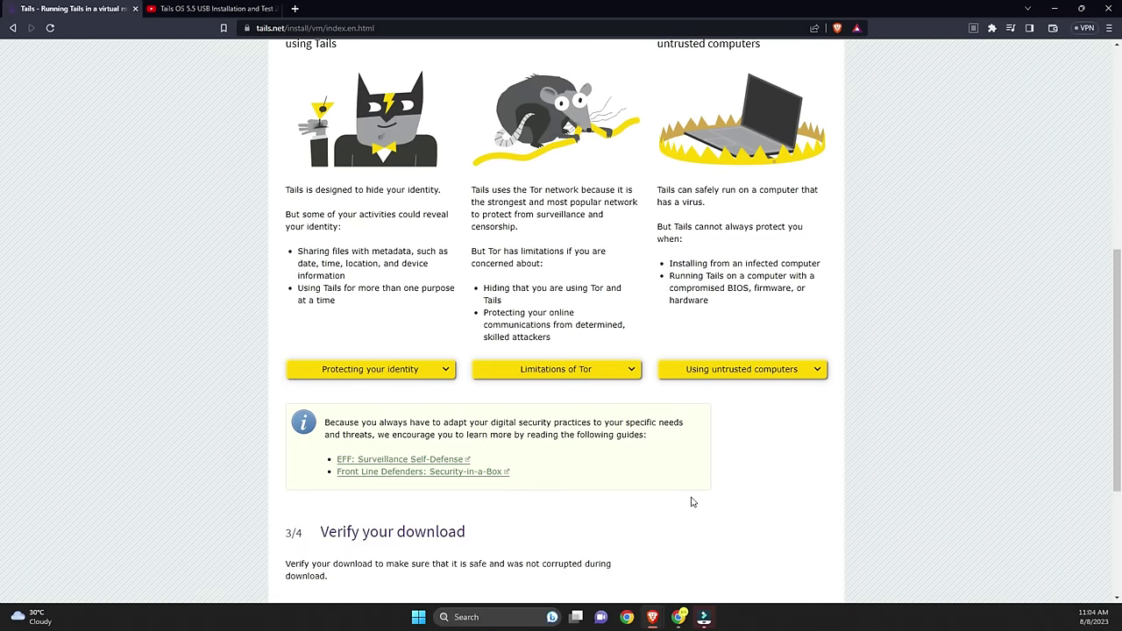
scroll(692, 501, "down", 1)
scroll(482, 350, "up", 3)
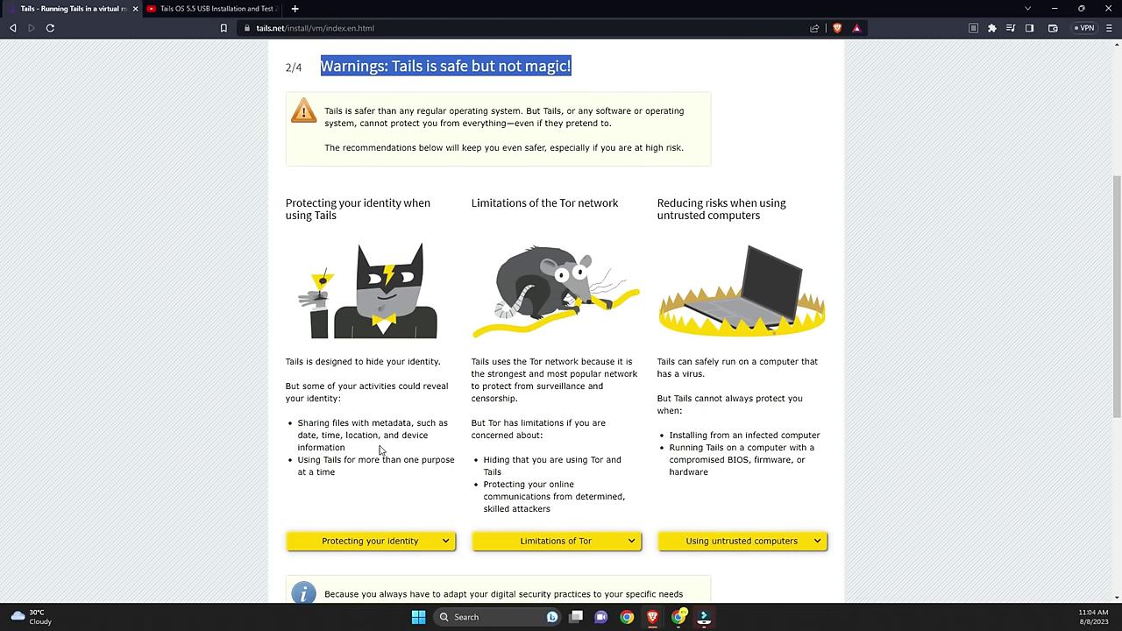
scroll(368, 389, "down", 5)
left_click_drag(316, 299, 514, 312)
left_click(497, 323)
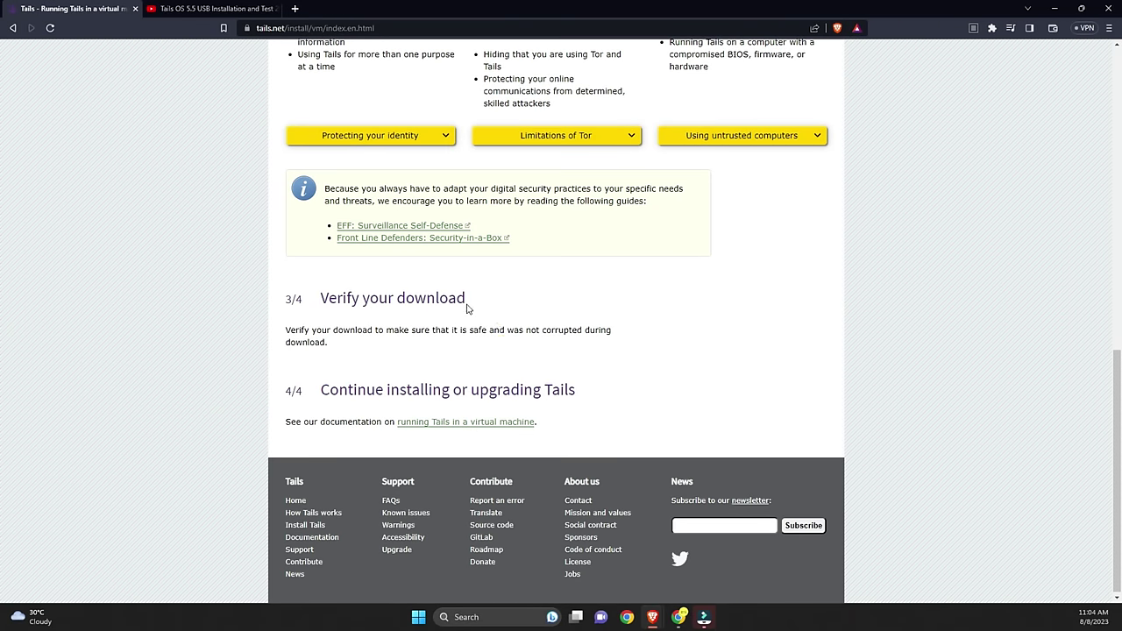
left_click_drag(459, 334, 672, 350)
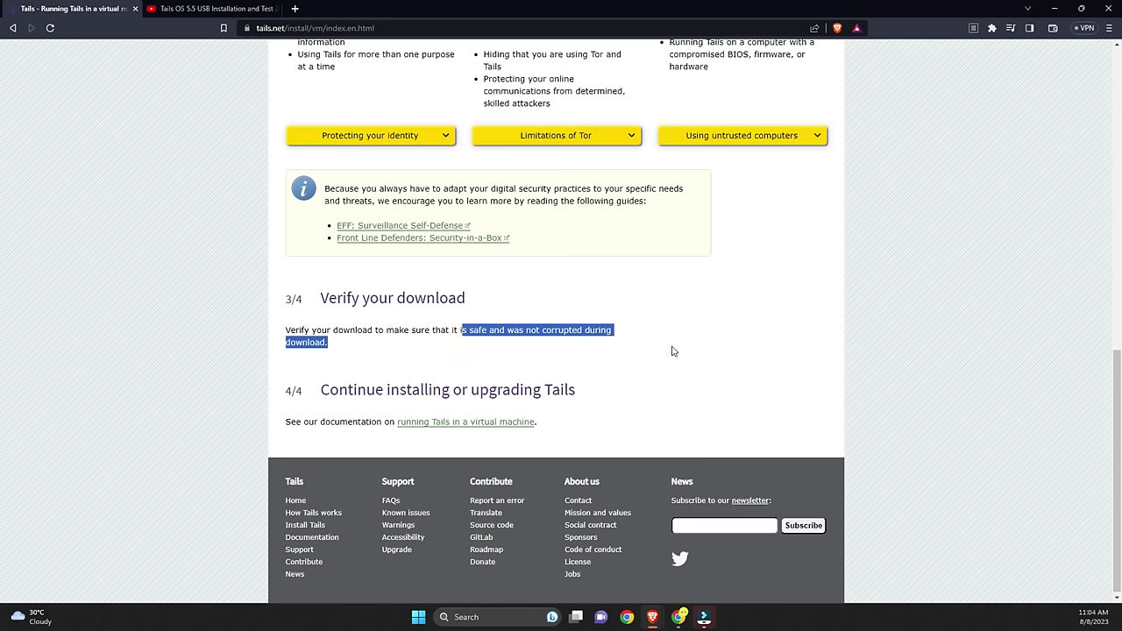
left_click(402, 296)
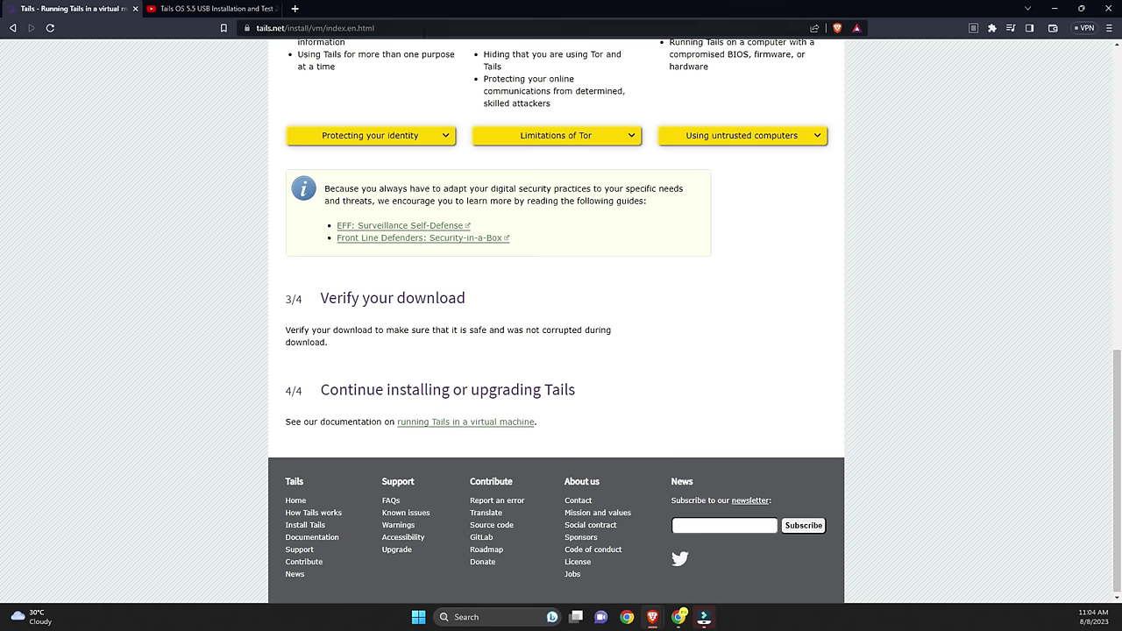
Reload the Tails page and scroll back down to the verification section.
left_click(422, 32)
key("Return")
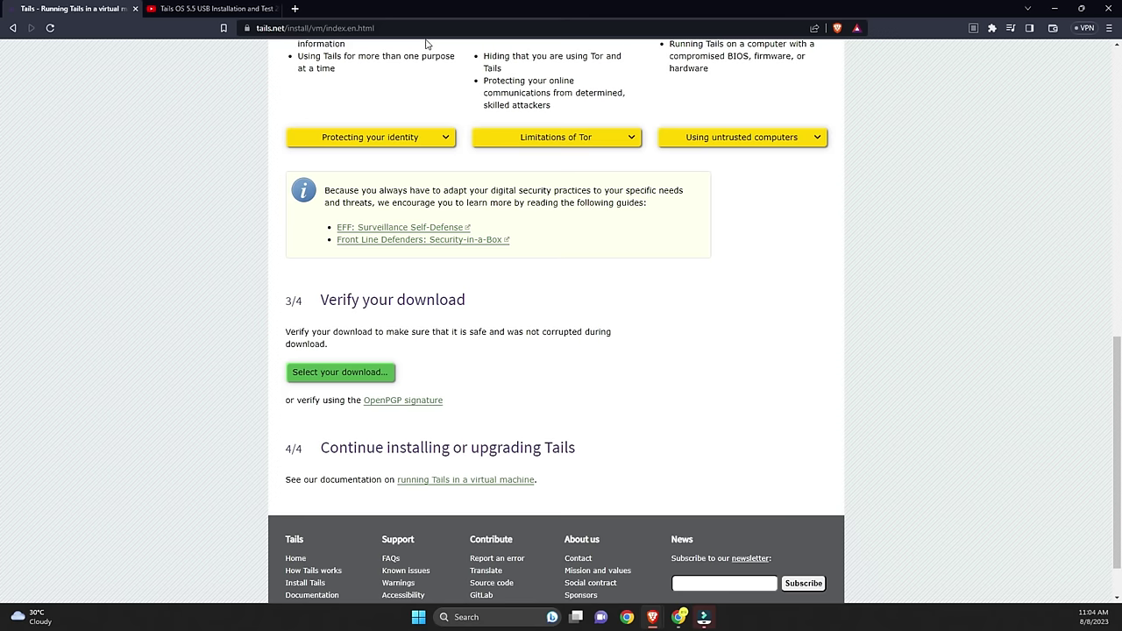
scroll(462, 374, "up", 10)
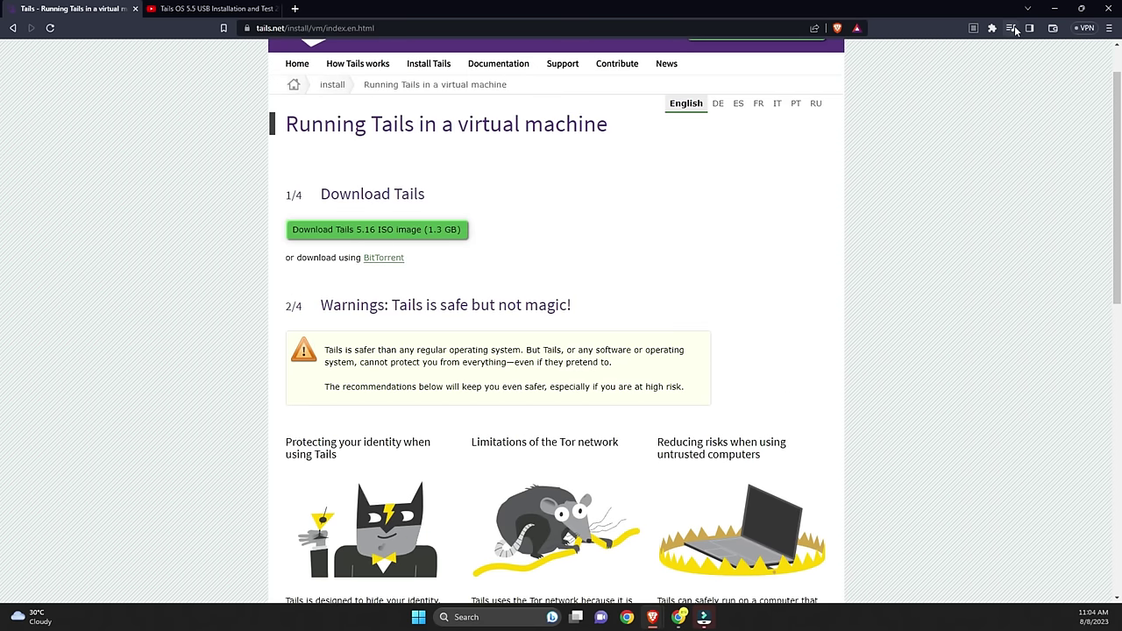
scroll(539, 425, "down", 5)
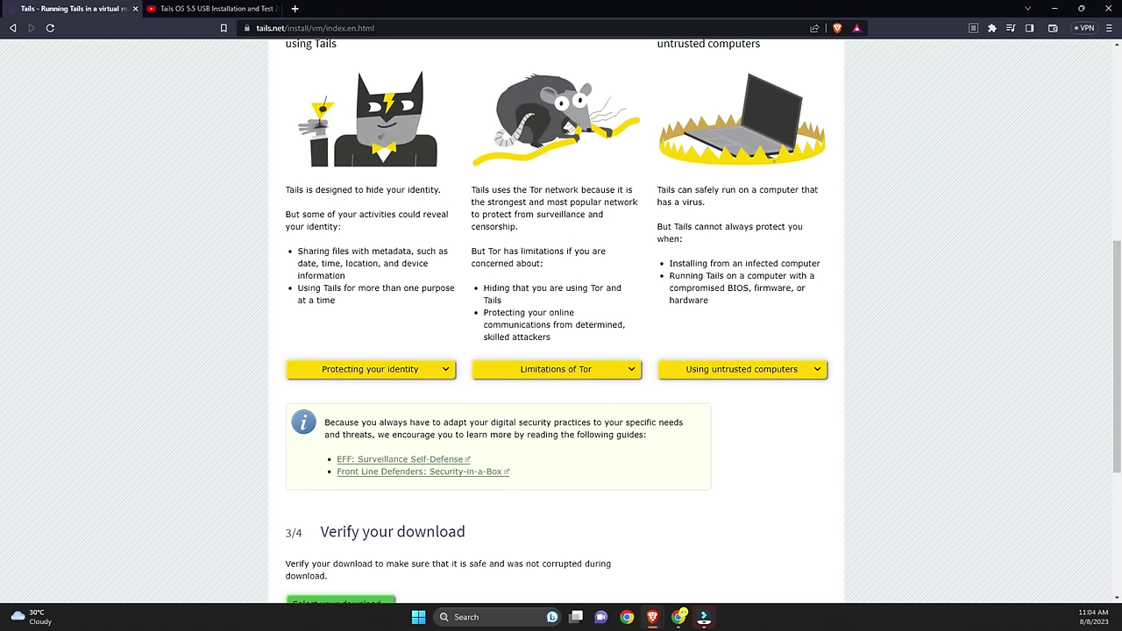
scroll(460, 409, "down", 2)
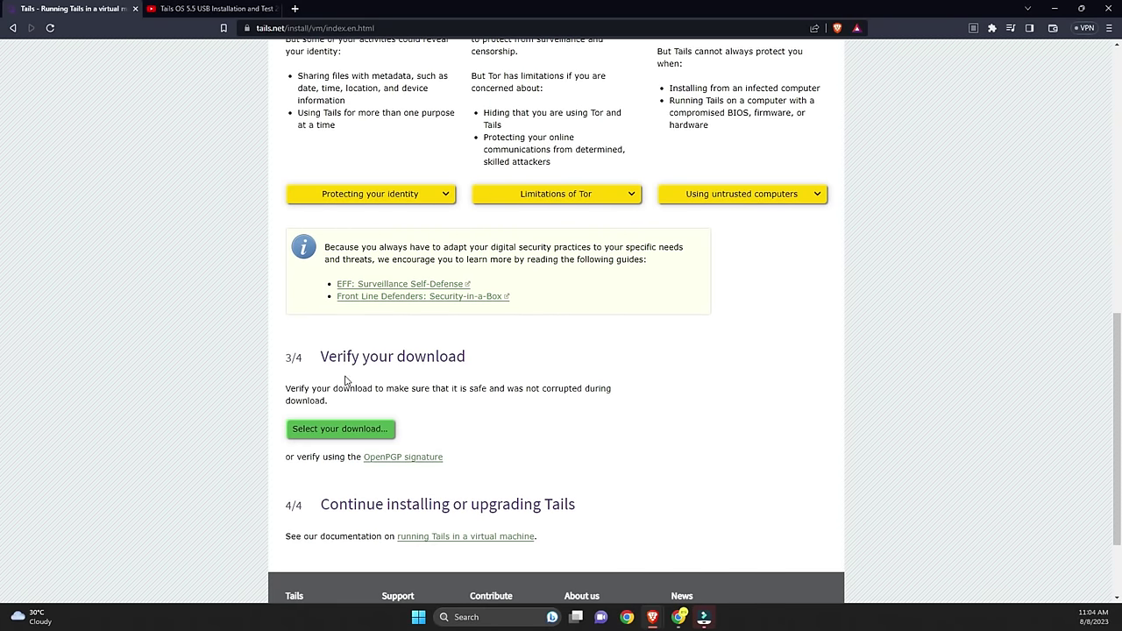
Choose tails-amd64-5.14 from Downloads > Tails in the Open dialog and submit it for verification.
left_click(321, 435)
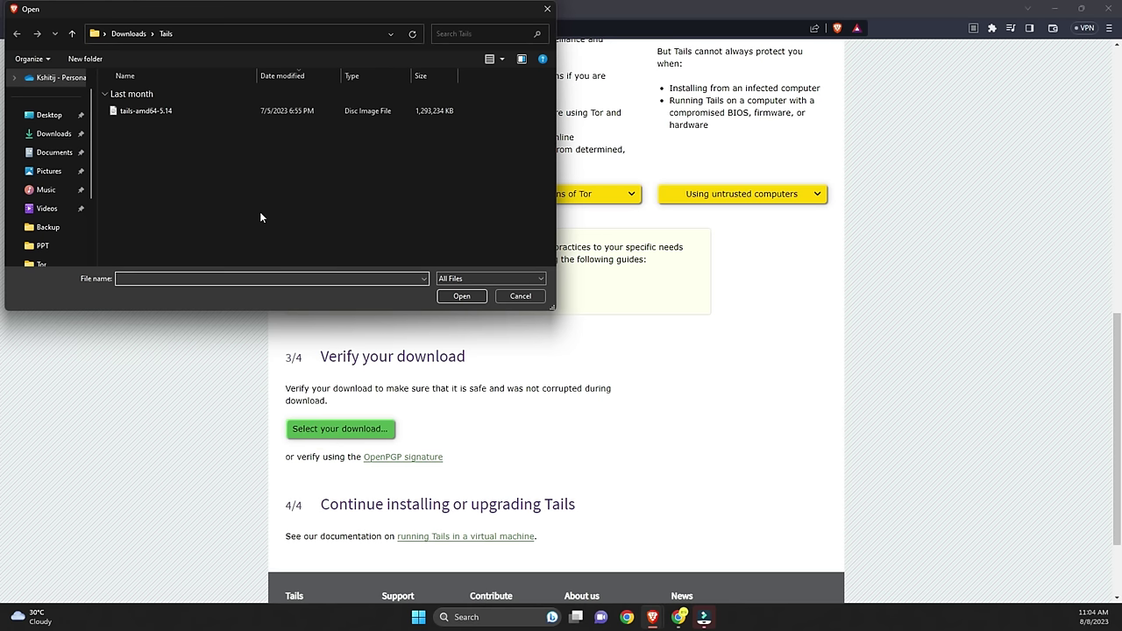
left_click(164, 109)
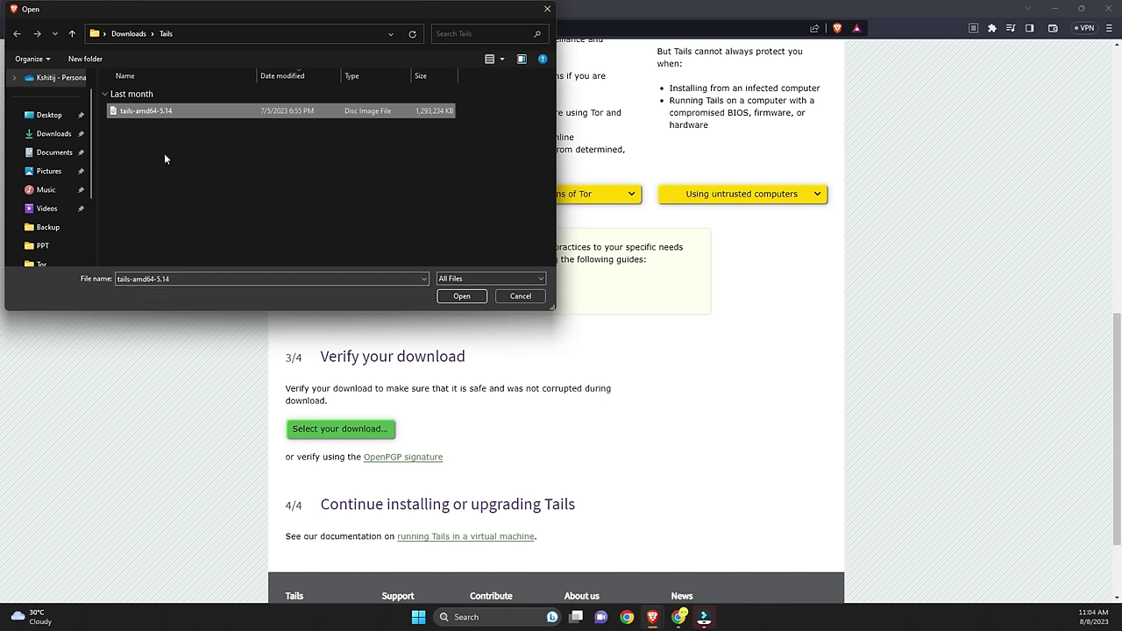
left_click(165, 111)
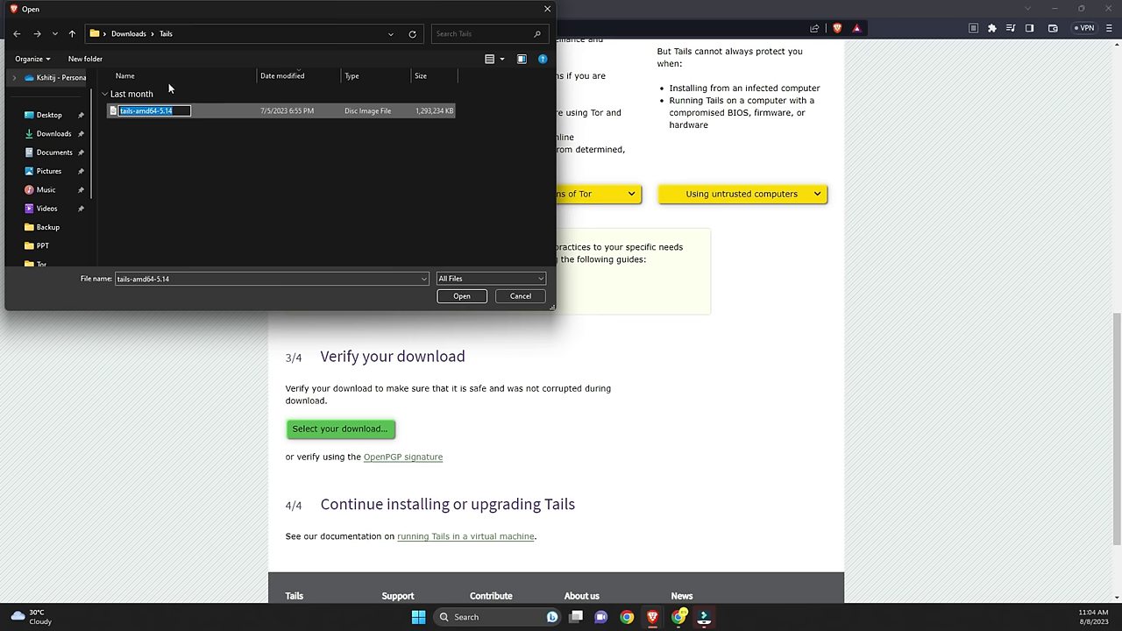
left_click(167, 35)
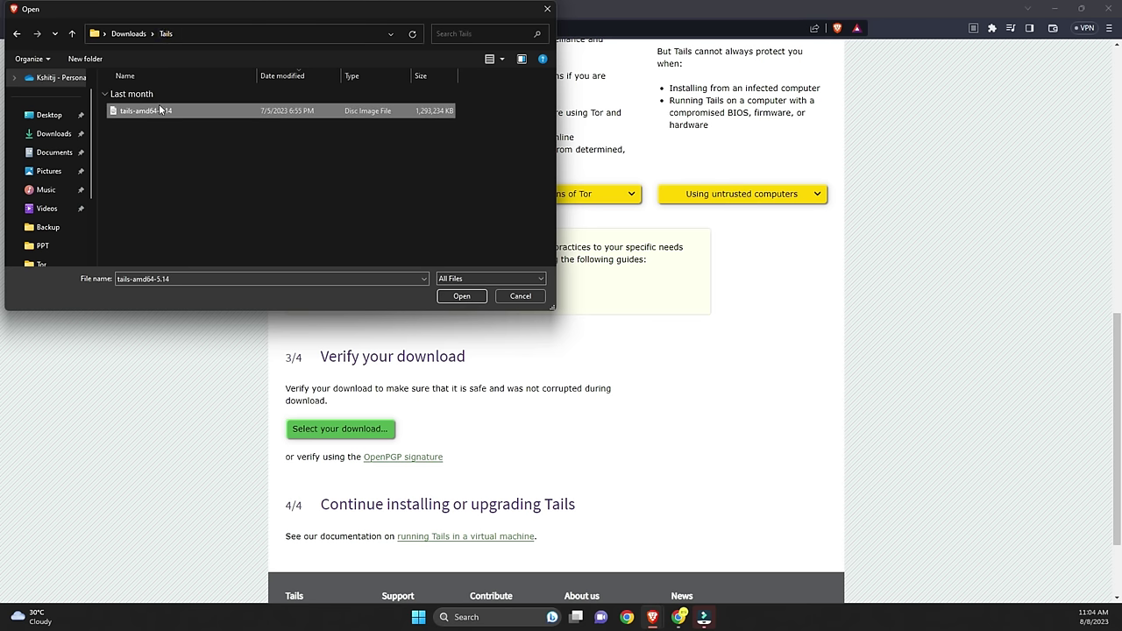
left_click(454, 296)
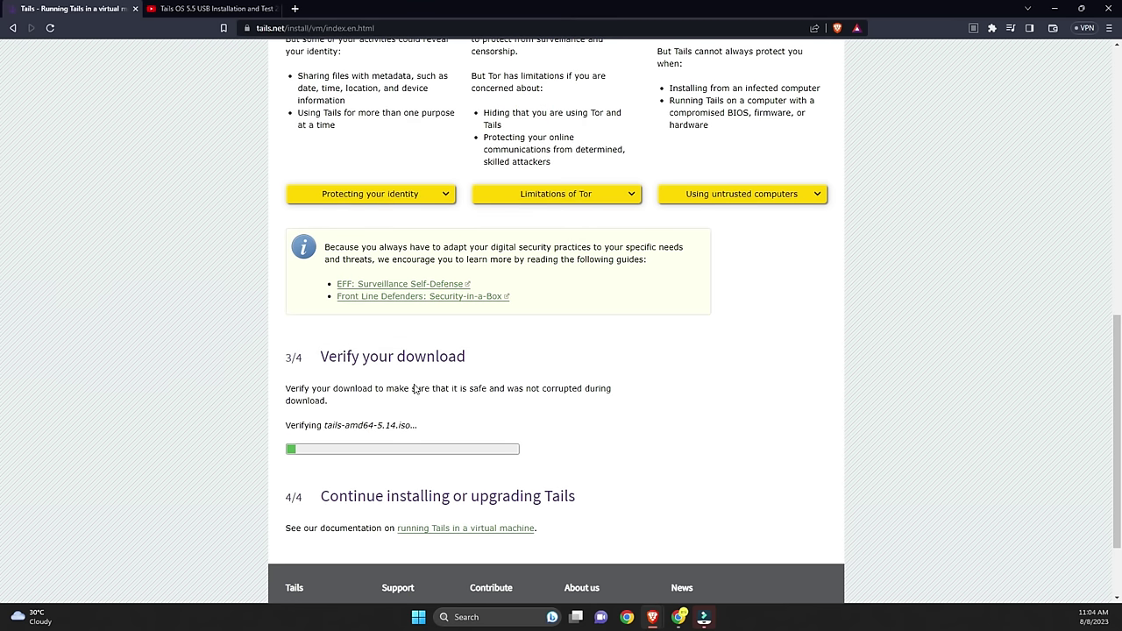
Follow the Verifying status to the Verification failed result, which notes the latest version is Tails 5.16.
left_click_drag(285, 426, 405, 427)
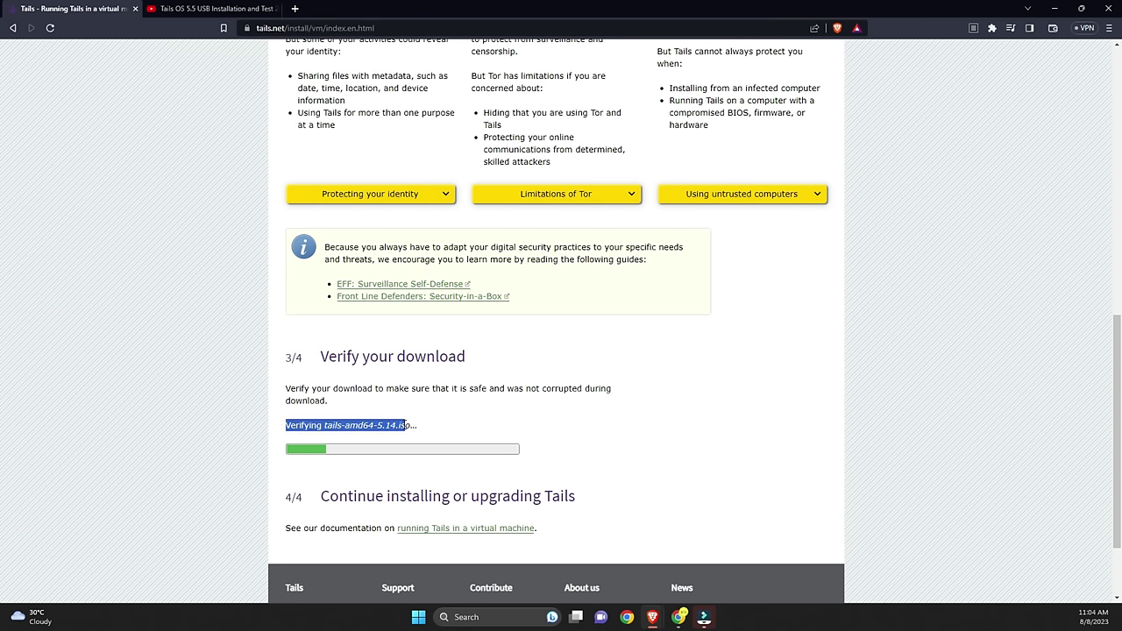
scroll(404, 430, "up", 2)
scroll(405, 429, "up", 6)
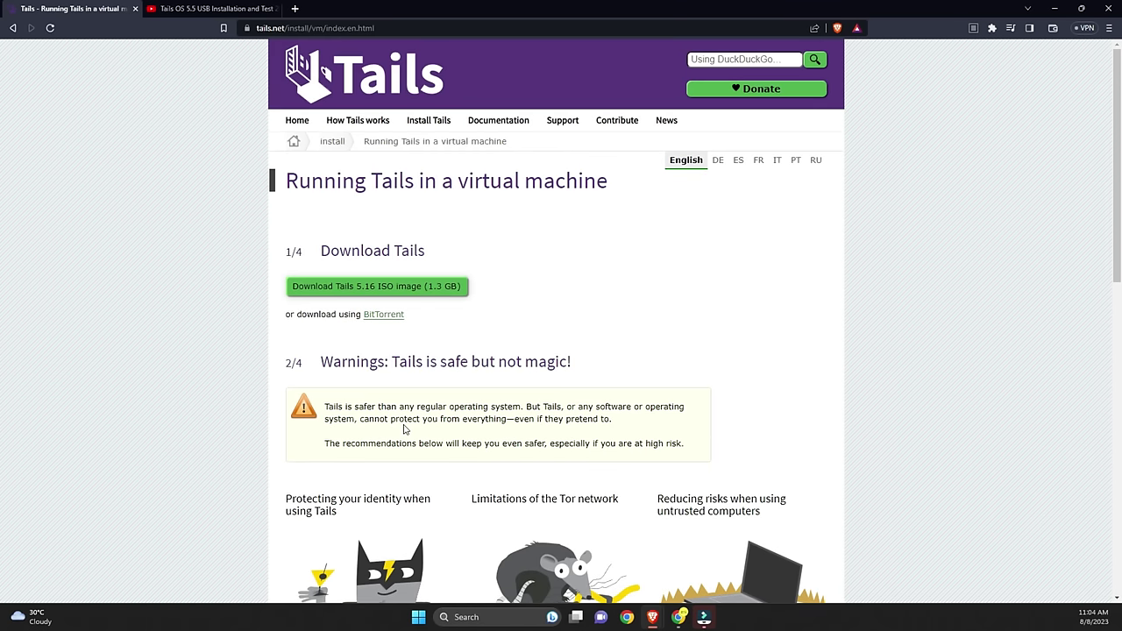
scroll(404, 429, "down", 8)
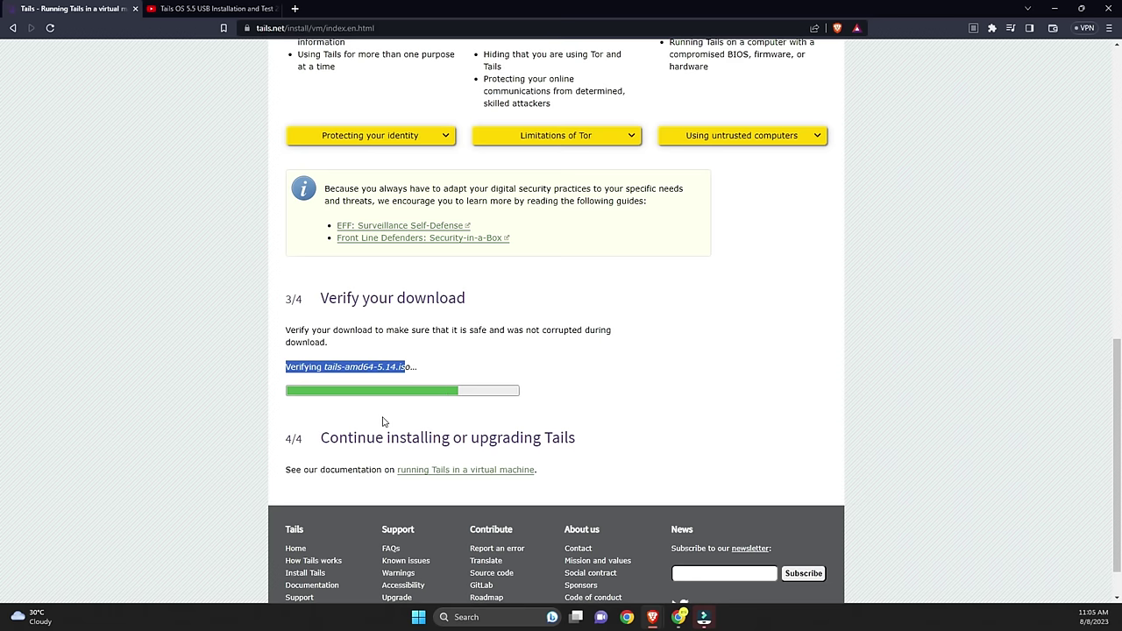
left_click(405, 365)
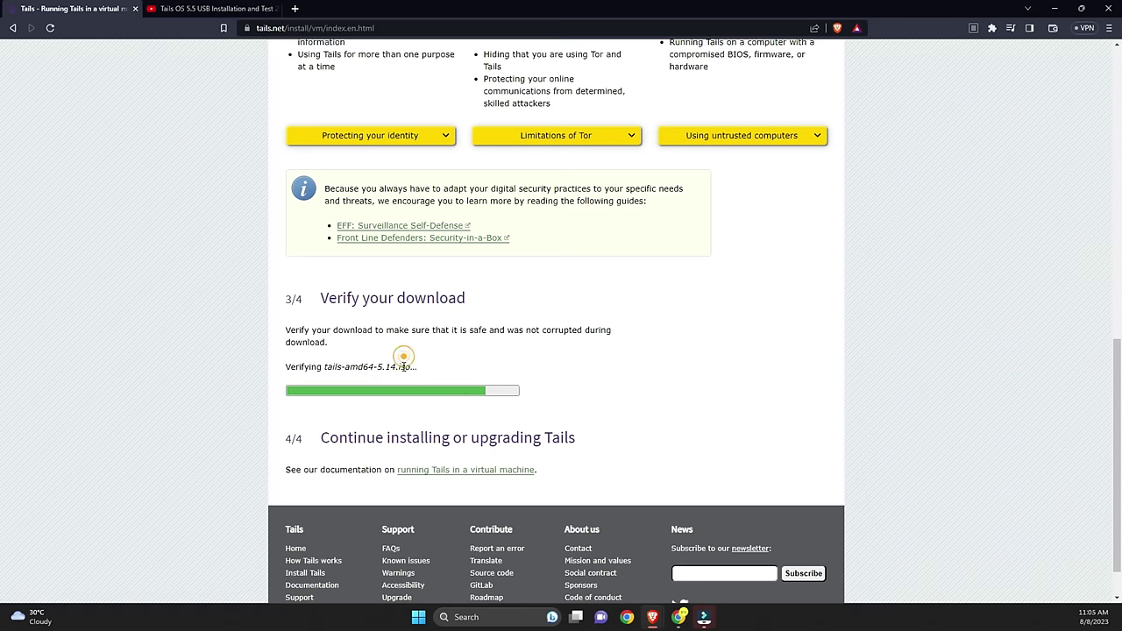
left_click_drag(379, 366, 395, 367)
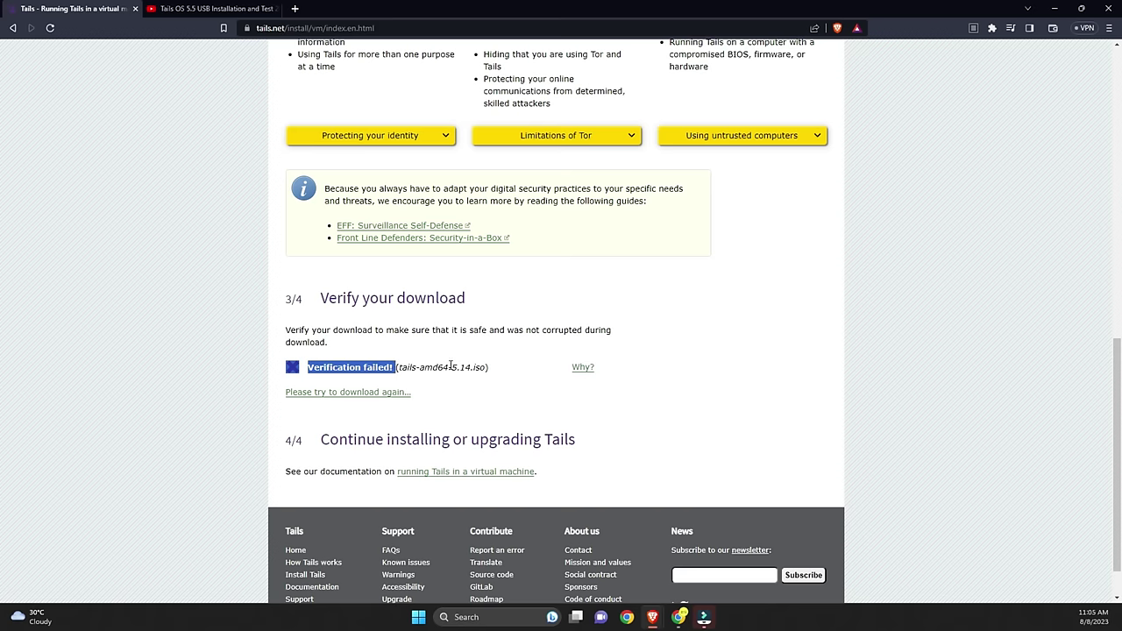
scroll(451, 366, "up", 10)
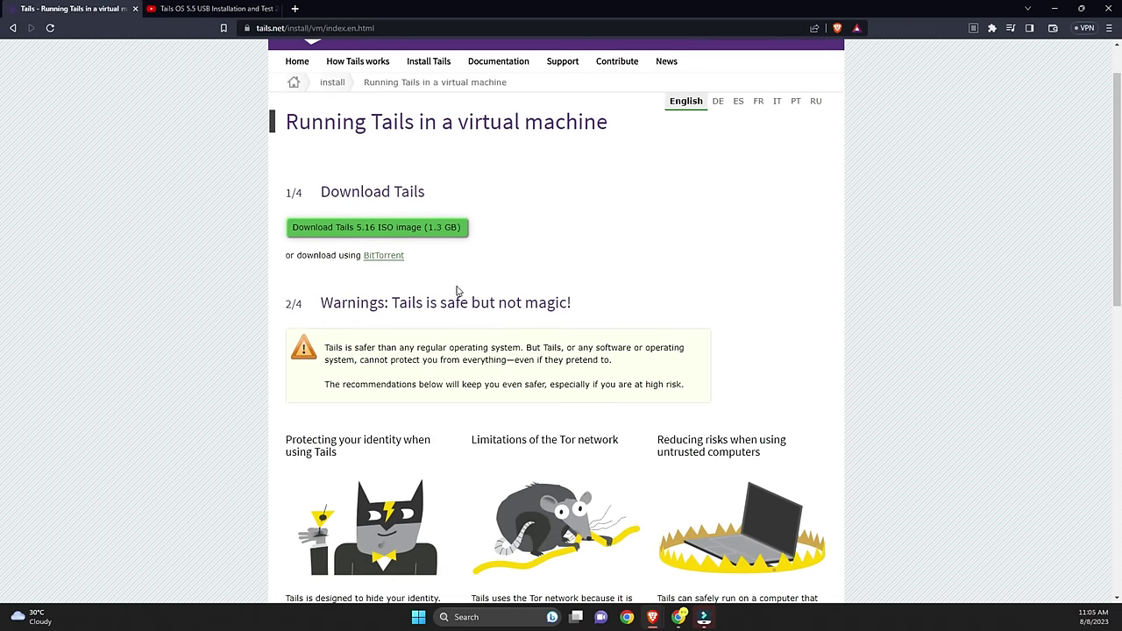
scroll(459, 292, "down", 10)
scroll(504, 454, "up", 10)
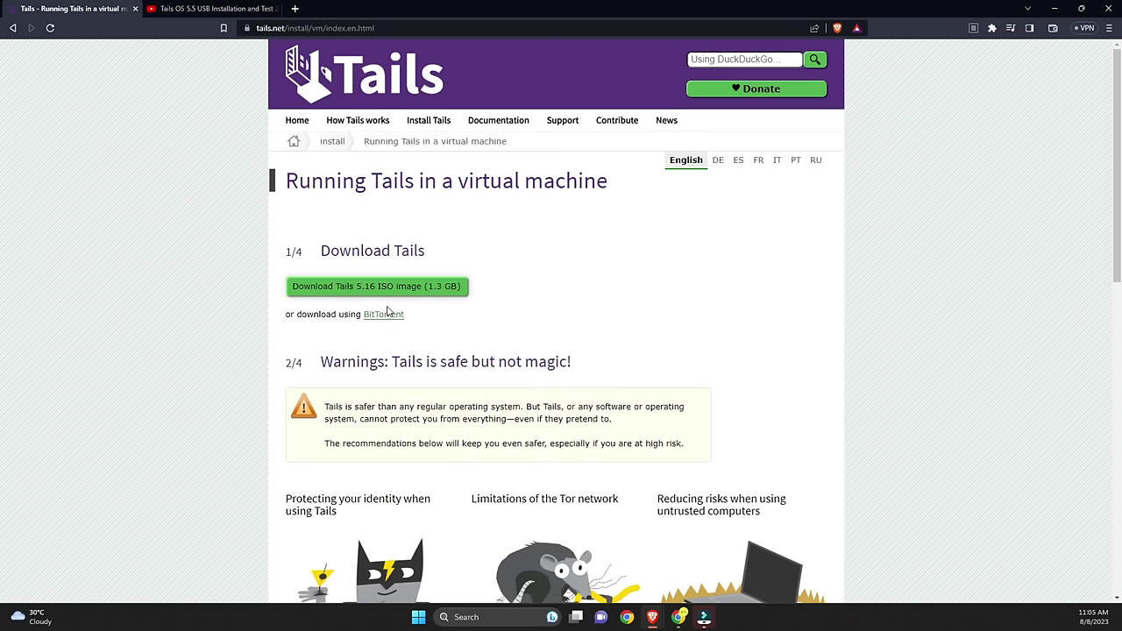
scroll(417, 356, "down", 4)
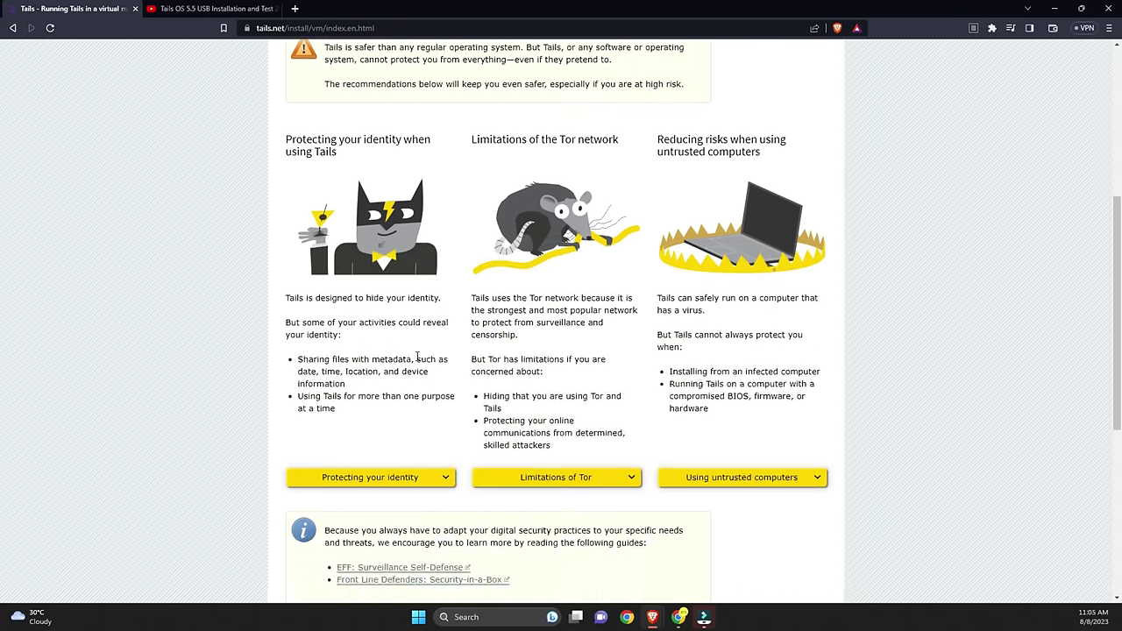
scroll(417, 357, "down", 3)
left_click_drag(307, 483, 488, 484)
left_click(582, 484)
scroll(431, 410, "down", 2)
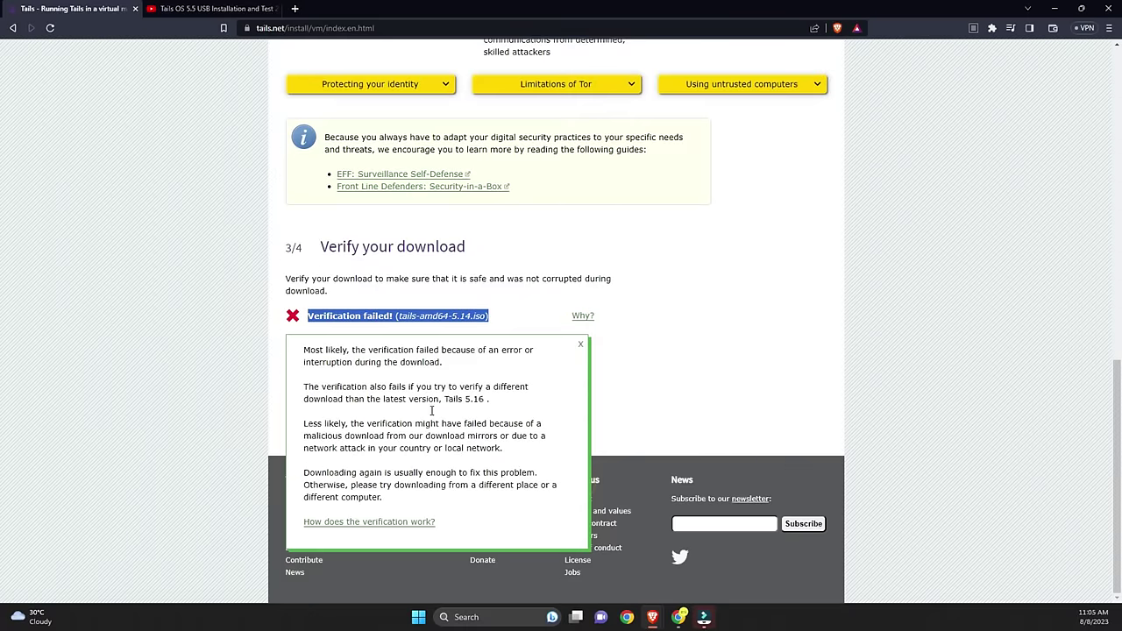
left_click_drag(488, 399, 447, 400)
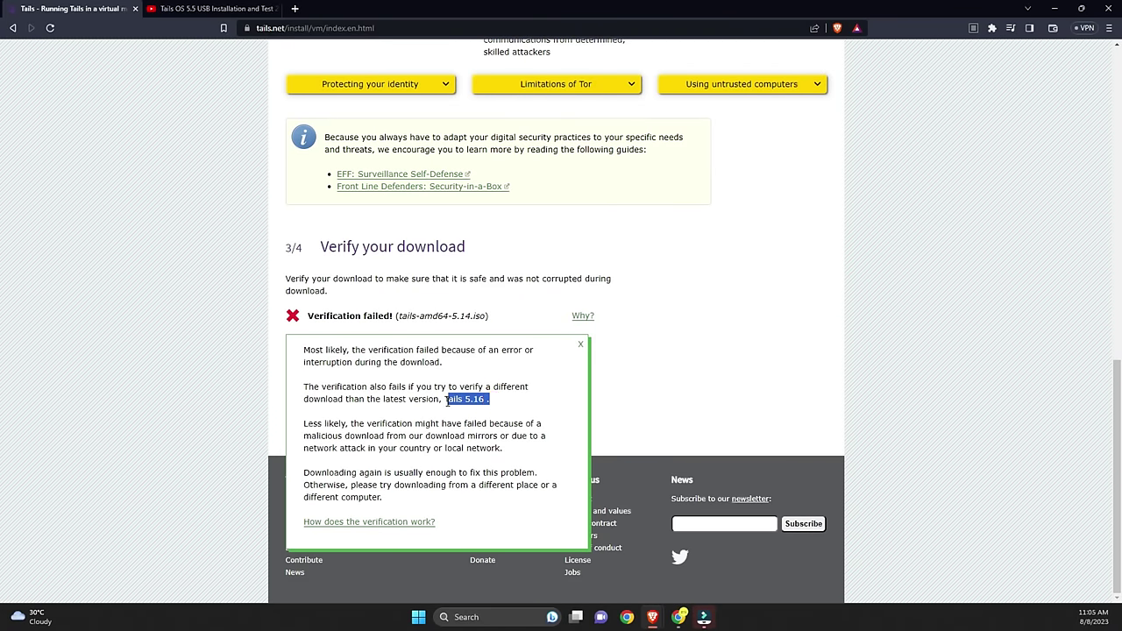
left_click(706, 265)
left_click_drag(456, 317, 426, 318)
triple_click(265, 325)
left_click(374, 302)
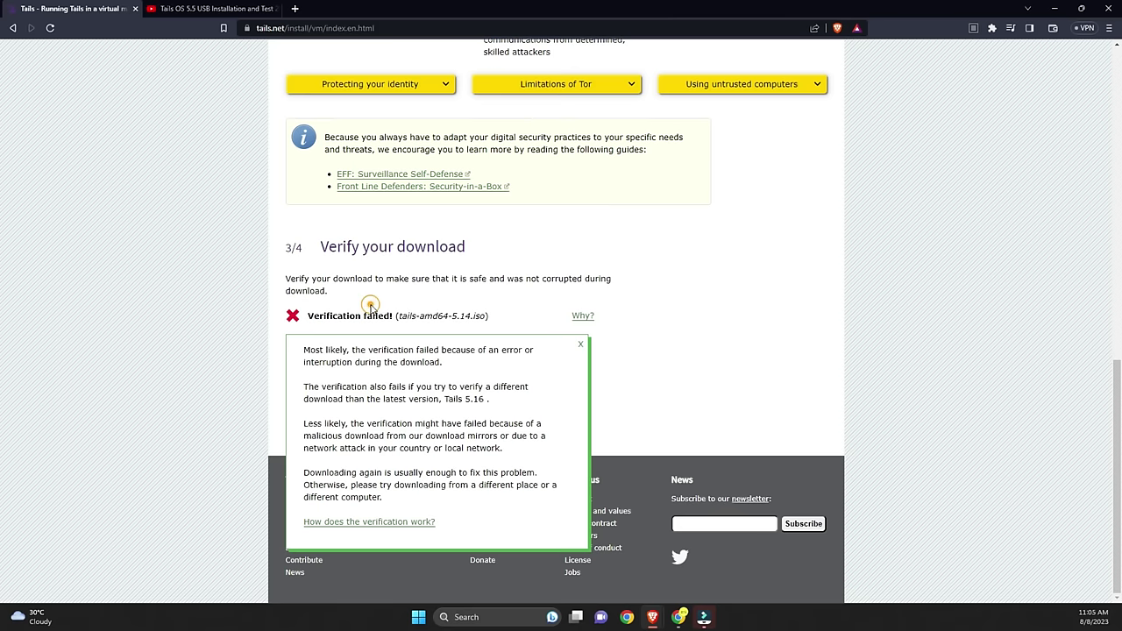
left_click(580, 348)
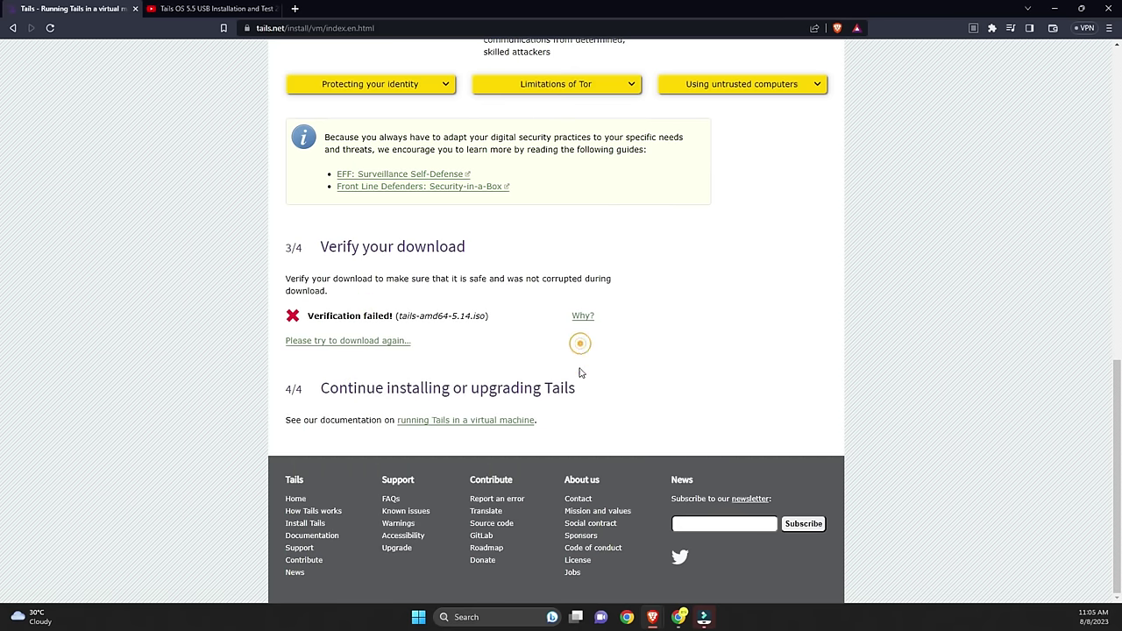
scroll(591, 408, "up", 10)
scroll(591, 409, "down", 6)
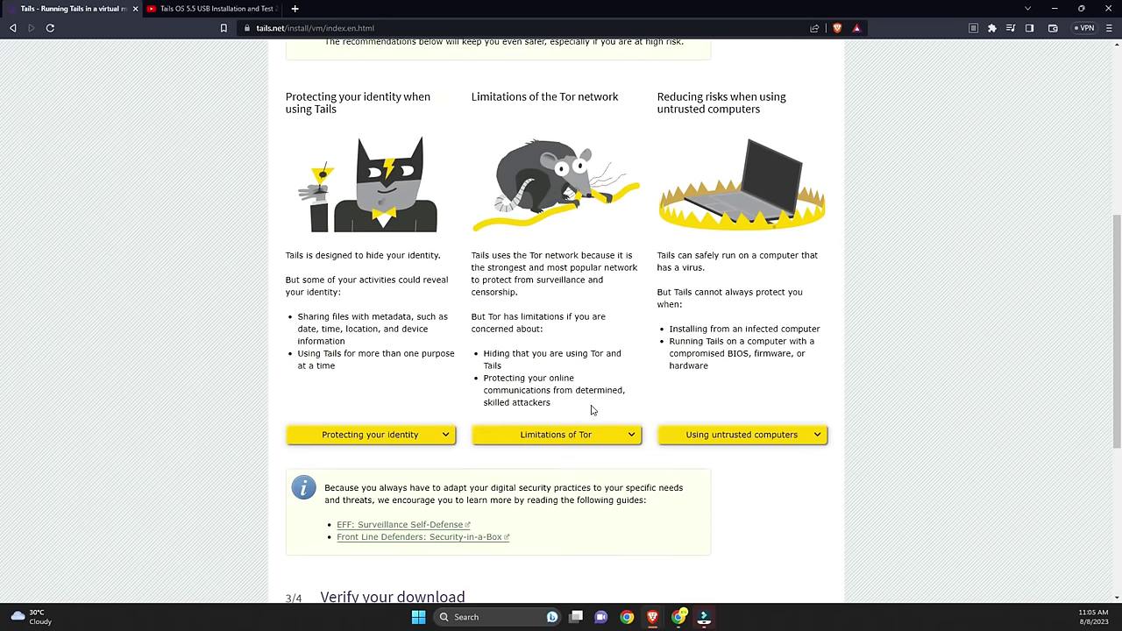
left_click_drag(321, 394, 594, 391)
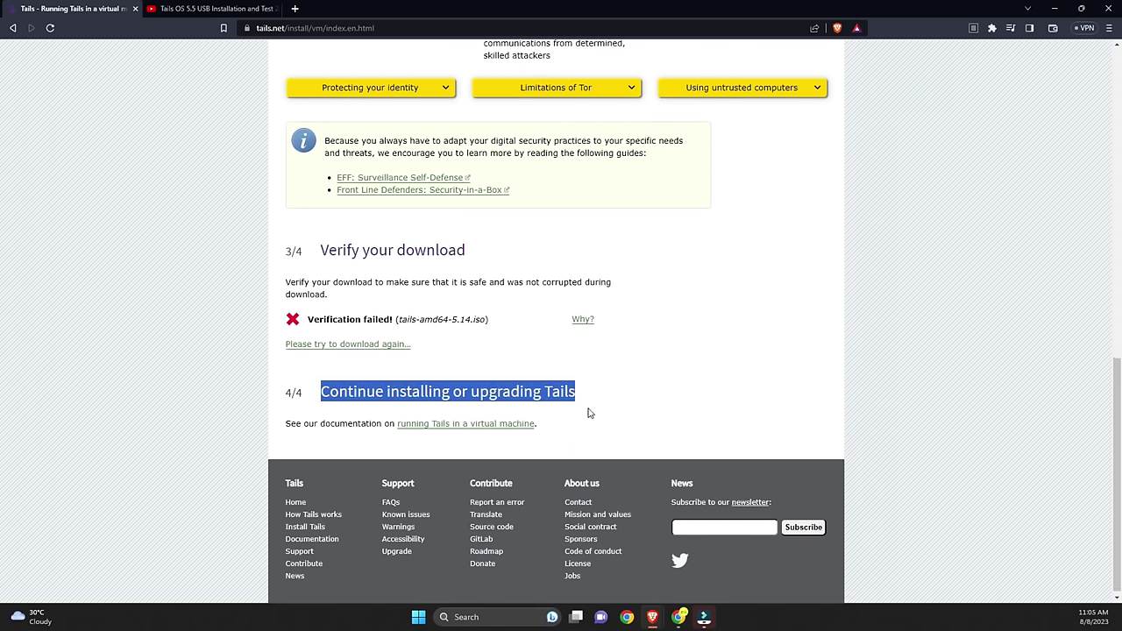
scroll(589, 413, "up", 10)
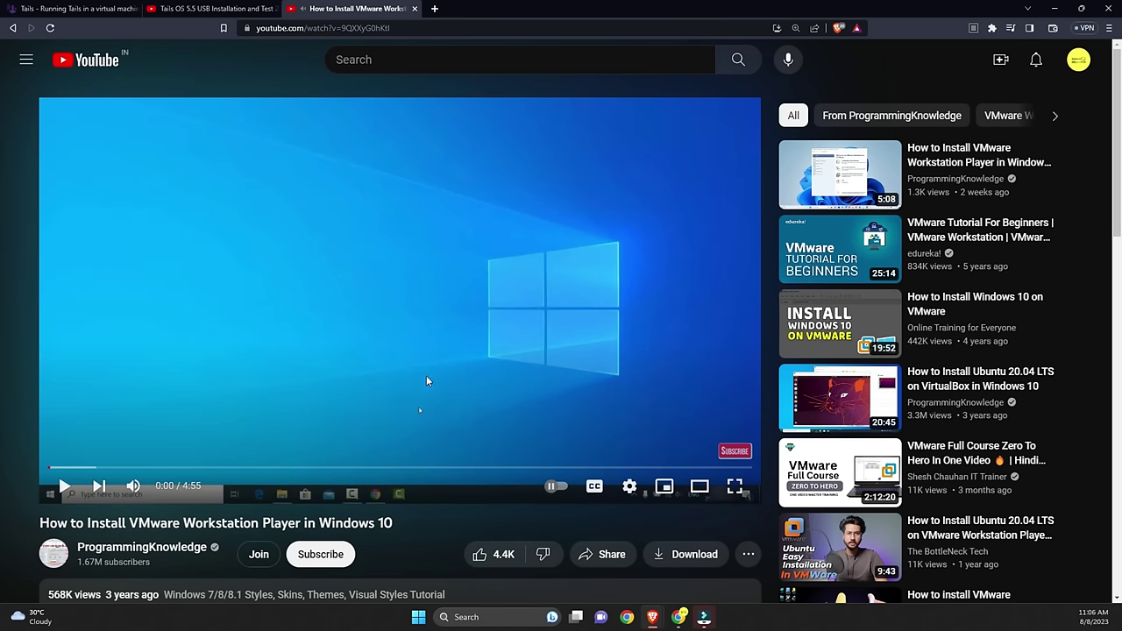
Highlight part of the video title, then jump the VMware Player tutorial ahead to 2:26.
left_click_drag(138, 522, 215, 522)
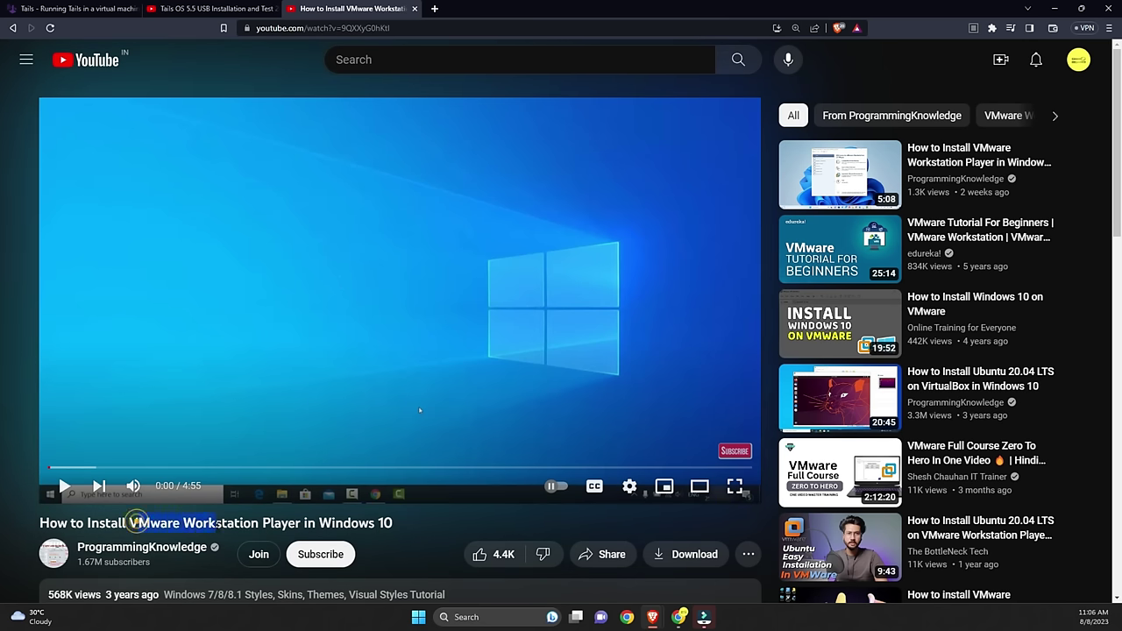
left_click(462, 614)
left_click(365, 521)
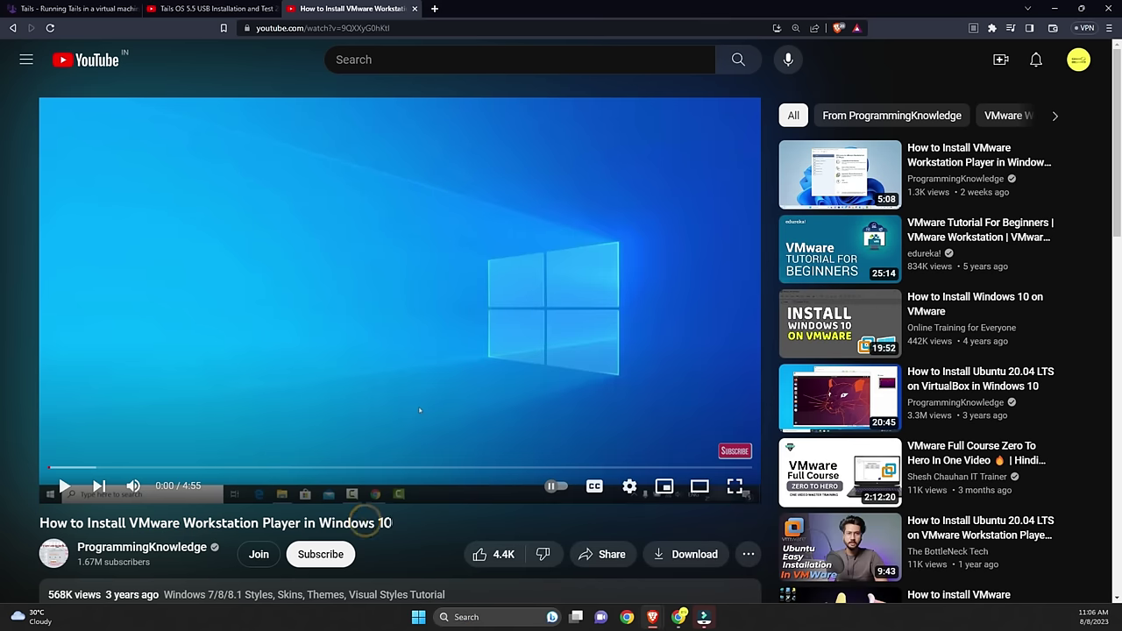
left_click(388, 522)
scroll(393, 517, "down", 1)
scroll(393, 517, "up", 1)
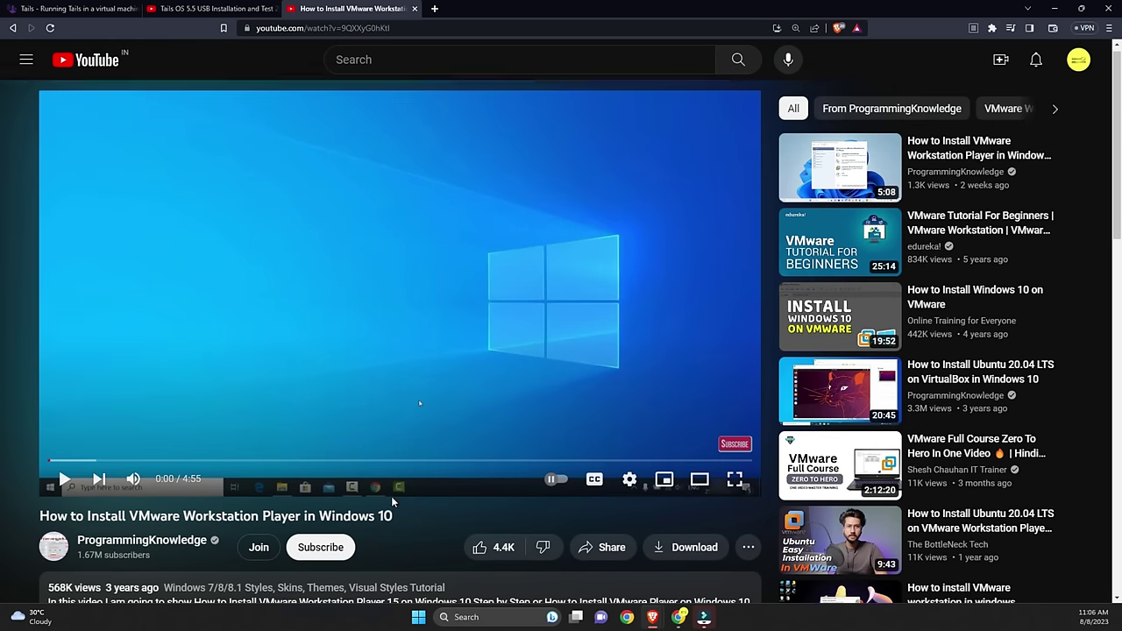
left_click_drag(399, 523, 24, 521)
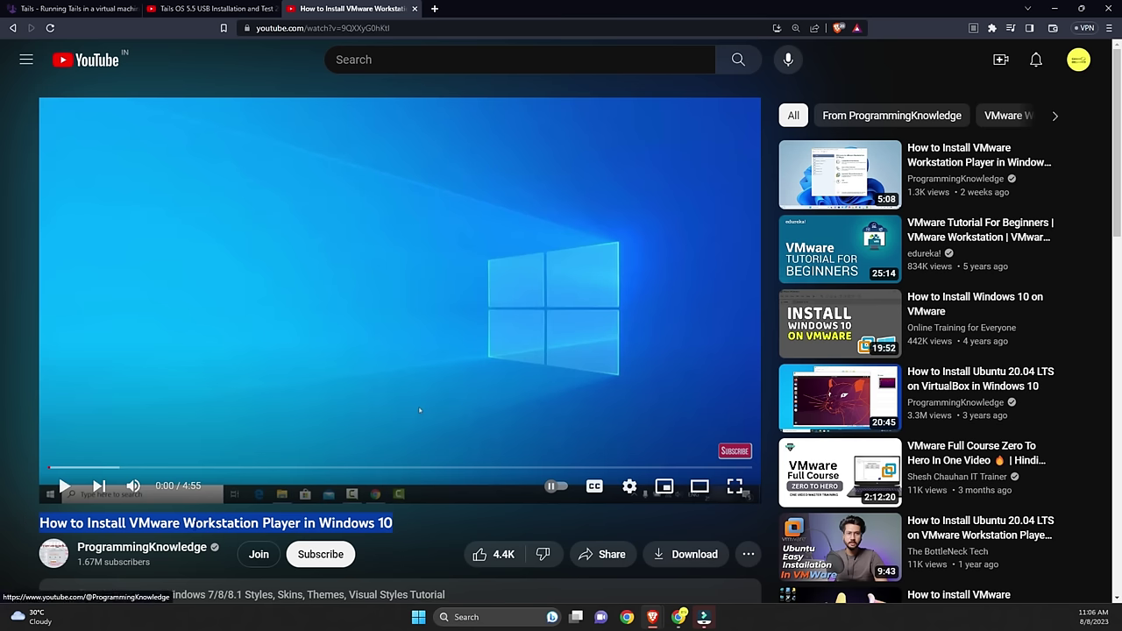
left_click(187, 524)
left_click(399, 465)
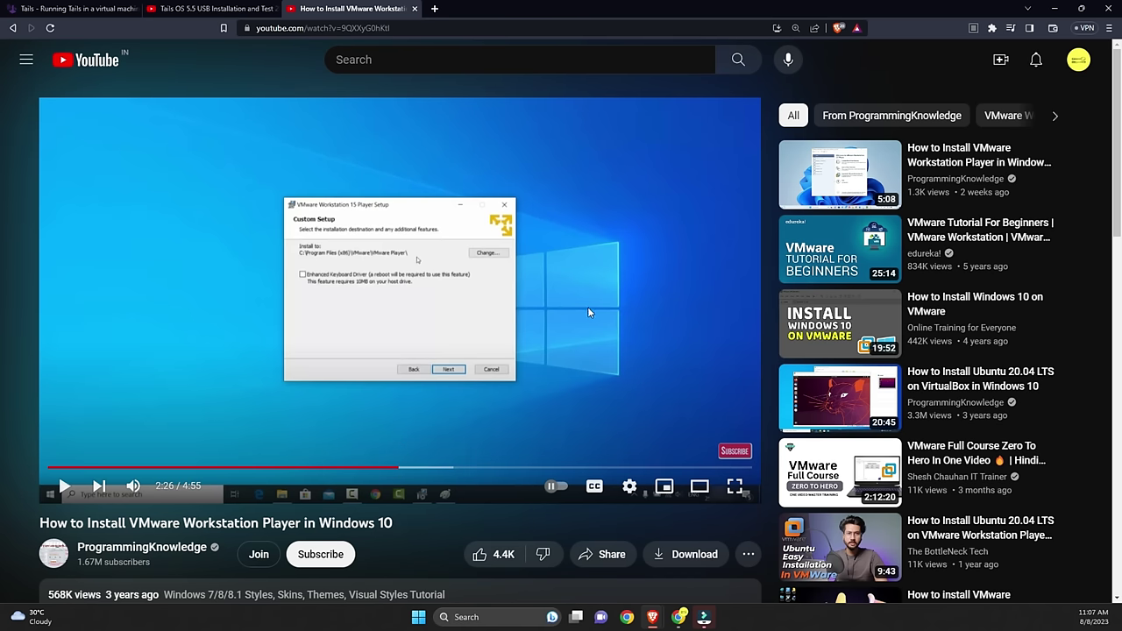
Launch VMware Workstation 17 Player through a Windows search for 'vmware' and open a new Brave tab.
left_click(511, 618)
type("v")
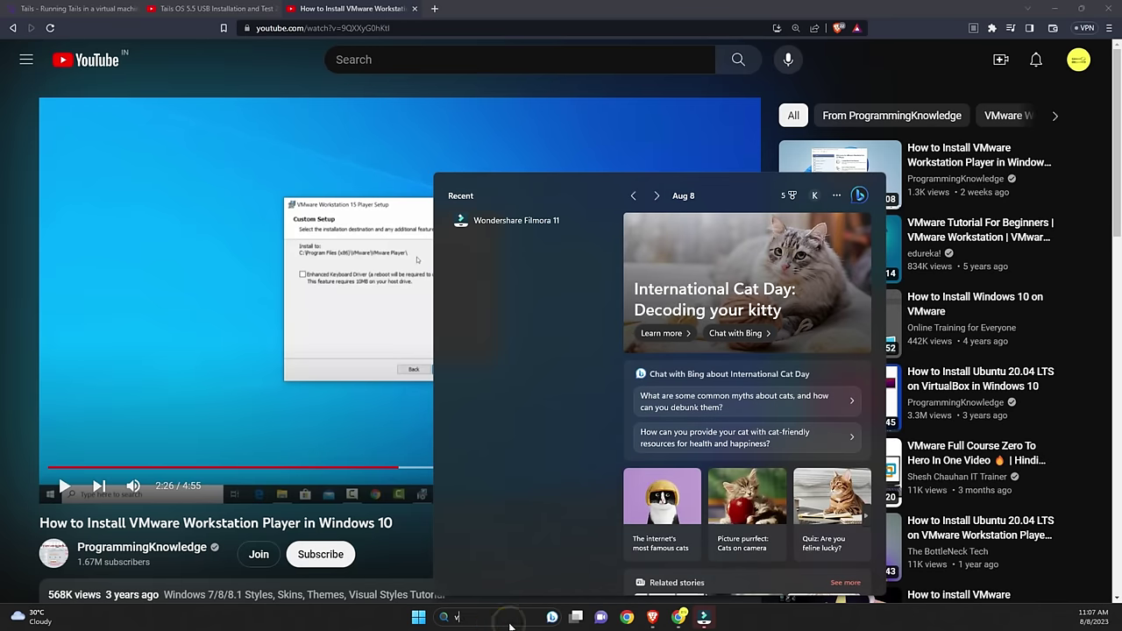
type("mware")
key("Return")
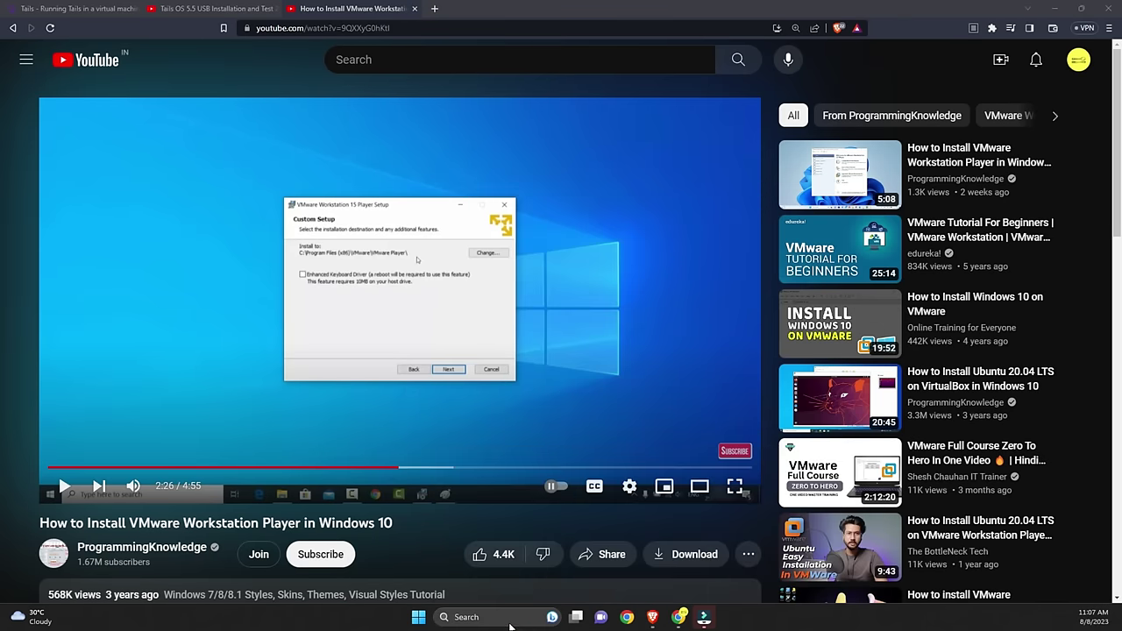
key("ctrl+t")
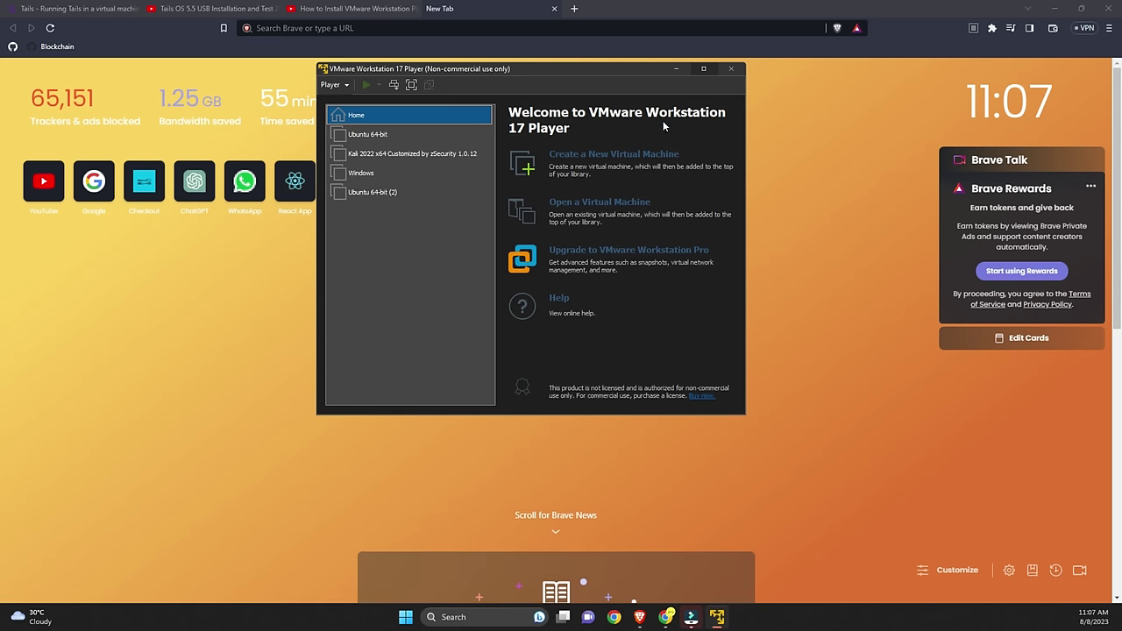
Start a new virtual machine using tails-amd64-5.14.iso from Downloads > Tails as the installer disc image.
left_click(580, 158)
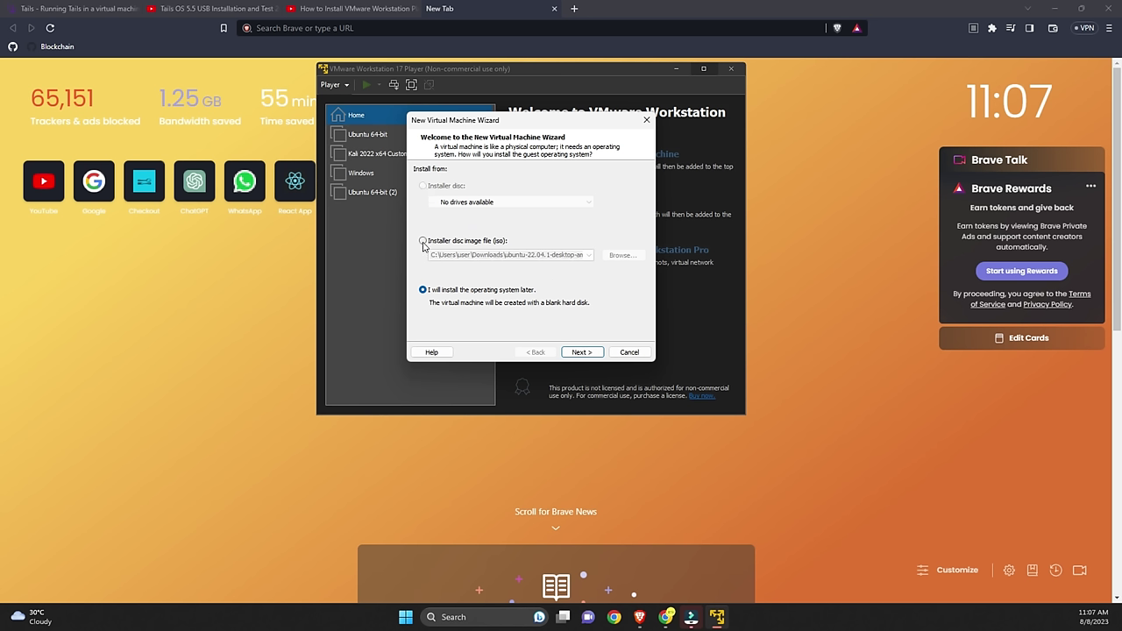
left_click(423, 241)
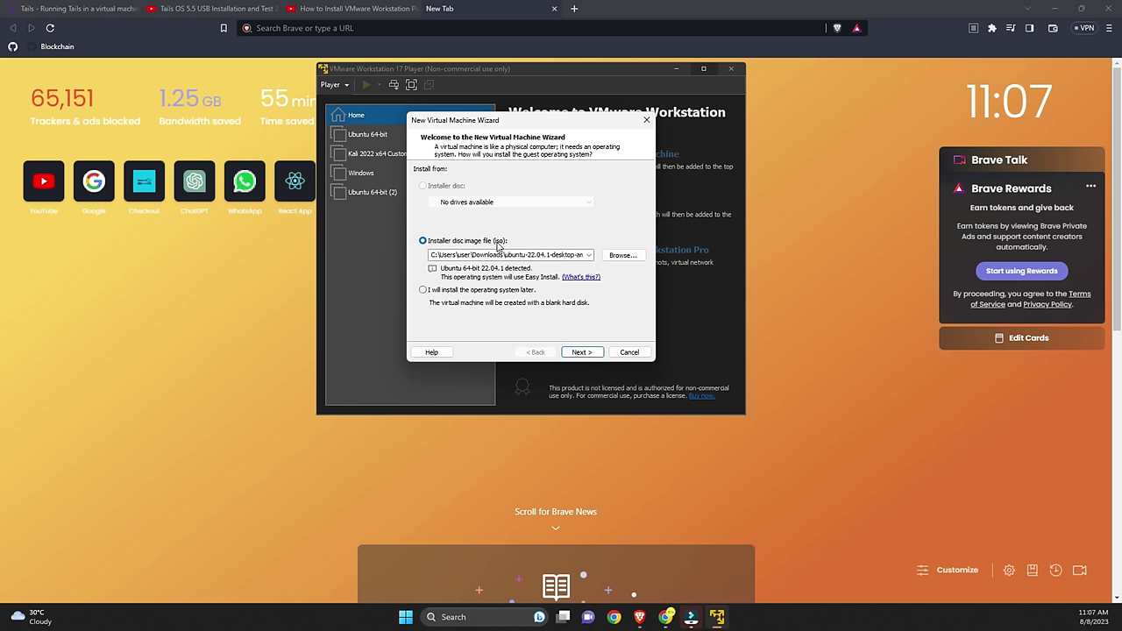
left_click(622, 255)
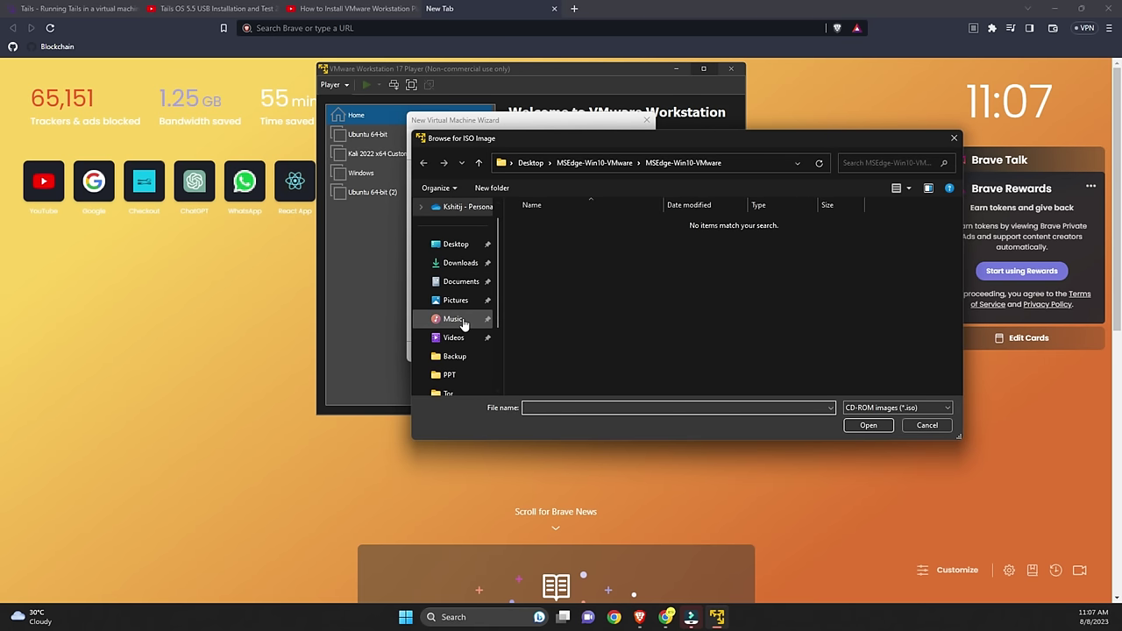
left_click(462, 264)
double_click(544, 250)
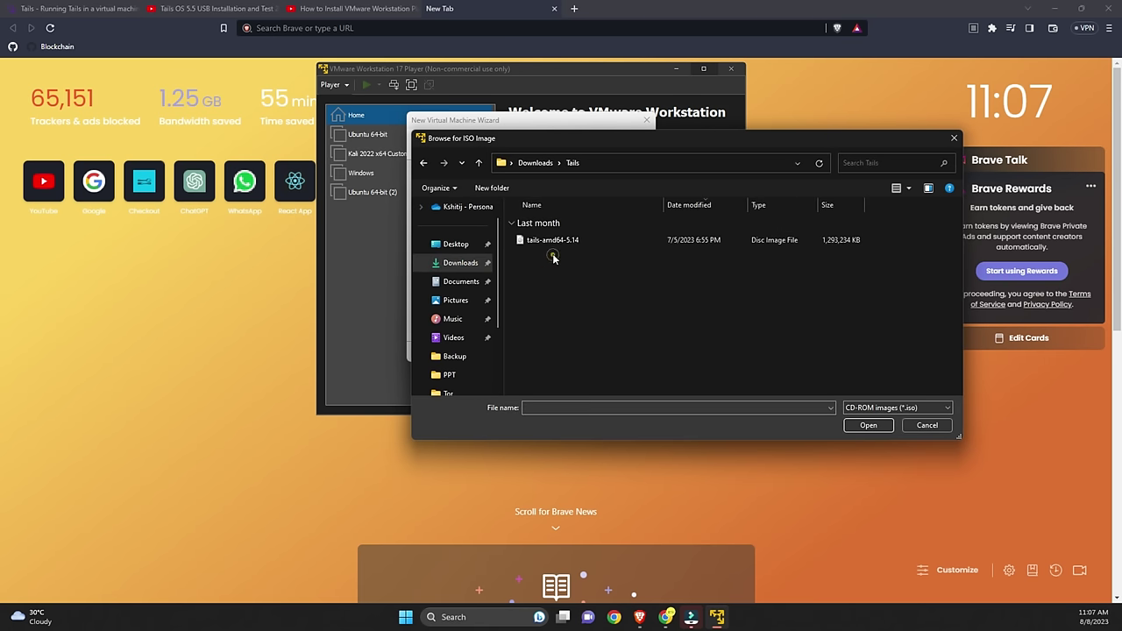
left_click(562, 242)
left_click(864, 425)
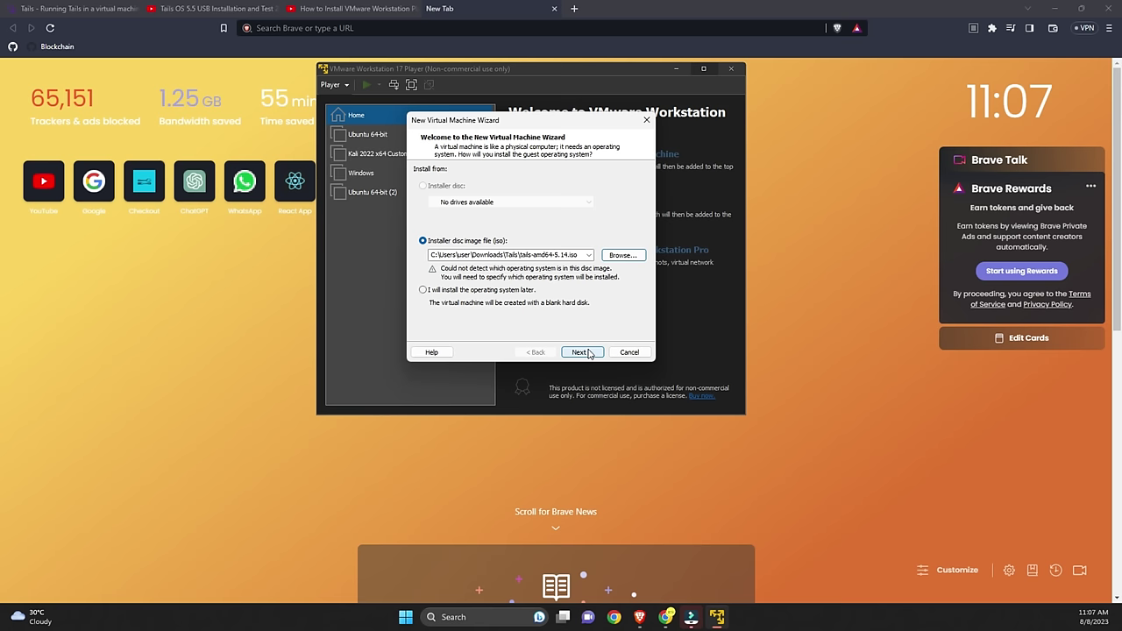
left_click(588, 352)
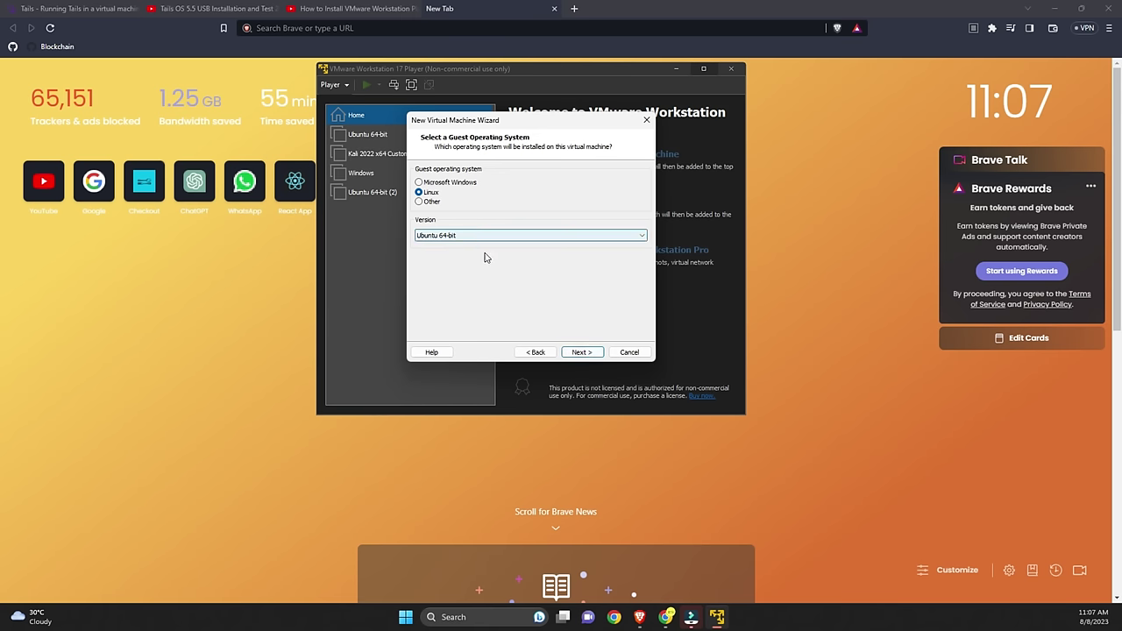
Accept Linux Ubuntu 64-bit and replace the default machine name with 'Tails OS'.
left_click(582, 352)
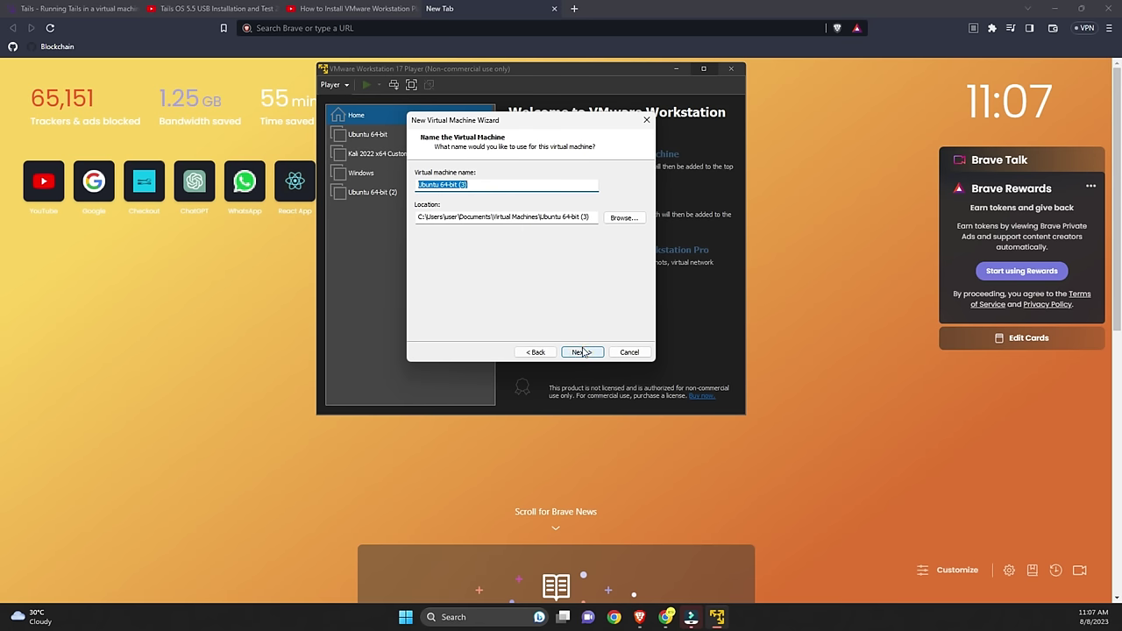
left_click(480, 184)
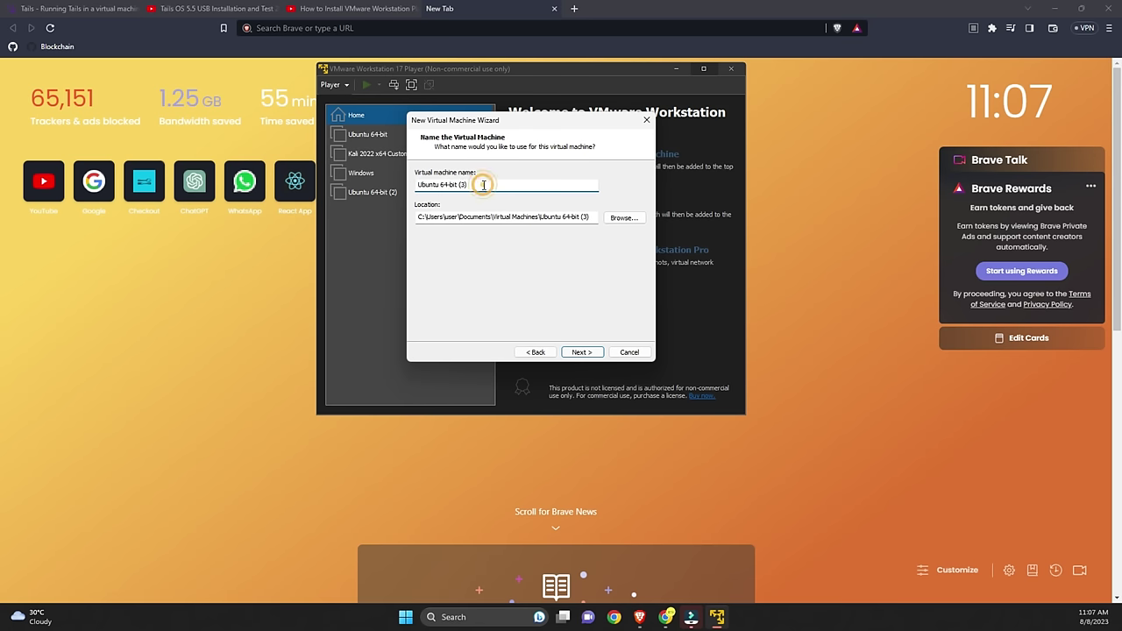
double_click(483, 184)
key("BackSpace")
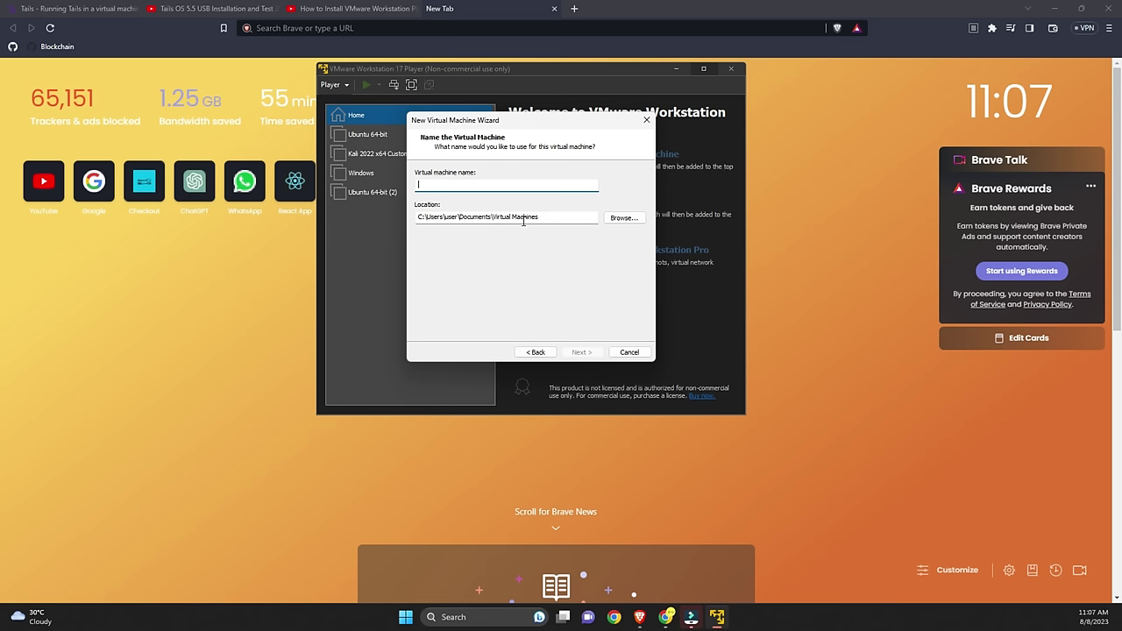
type("Tr")
type("ils OS")
key("Return")
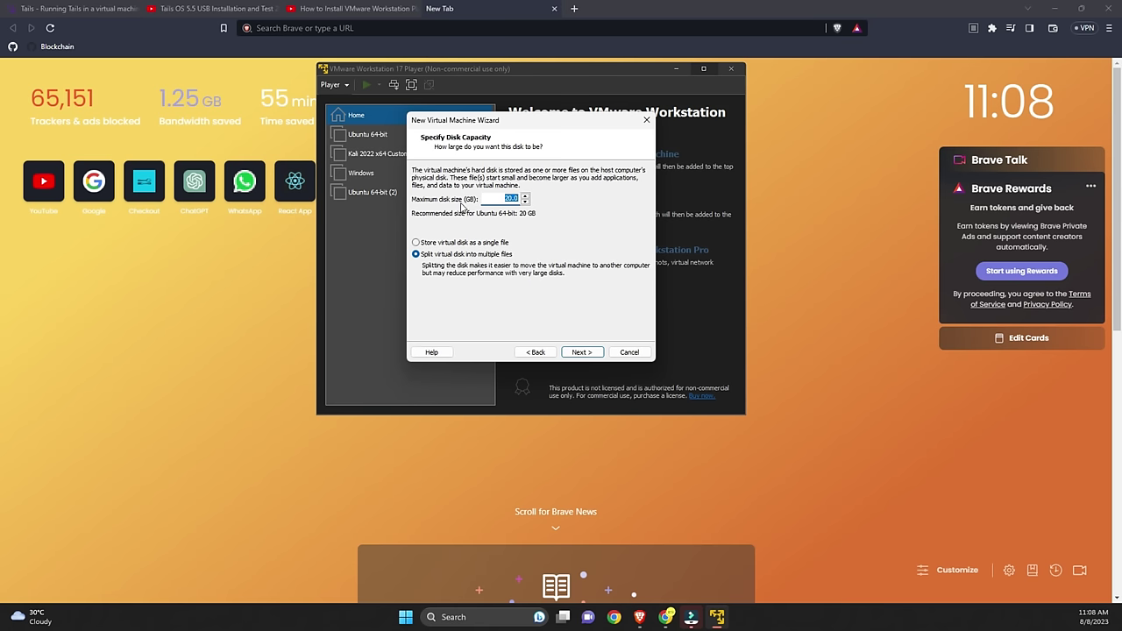
Keep the 20 GB split virtual disk and continue to the summary.
left_click(547, 214)
left_click(581, 351)
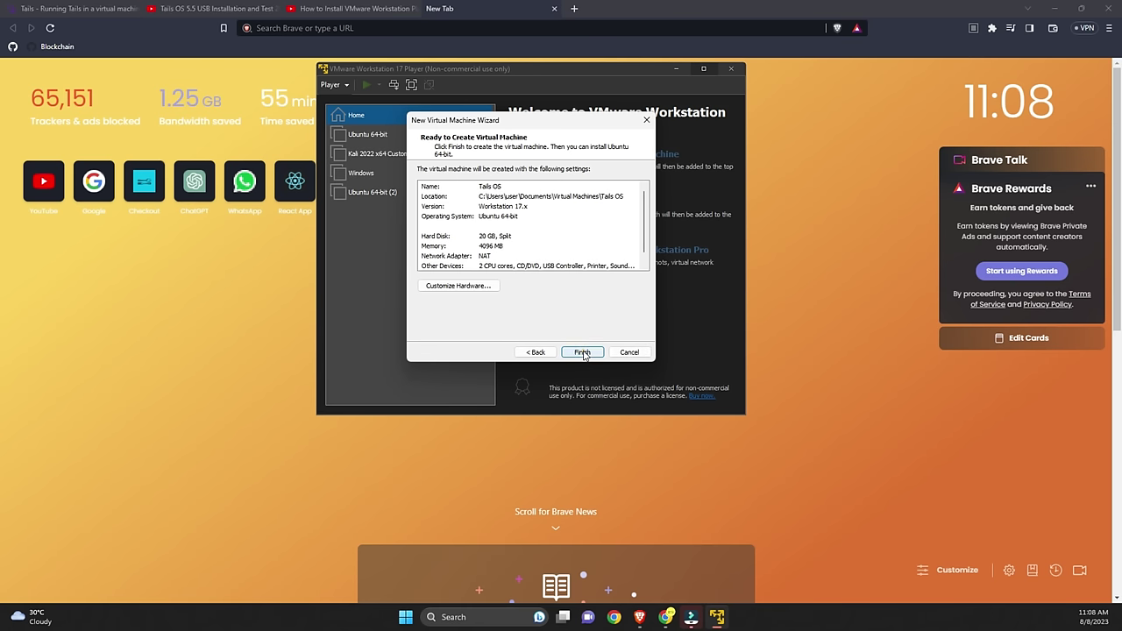
left_click(583, 352)
In the hardware settings, try 2 GB then 4 GB memory and review Processors, CD/DVD, USB and Display.
left_click(482, 297)
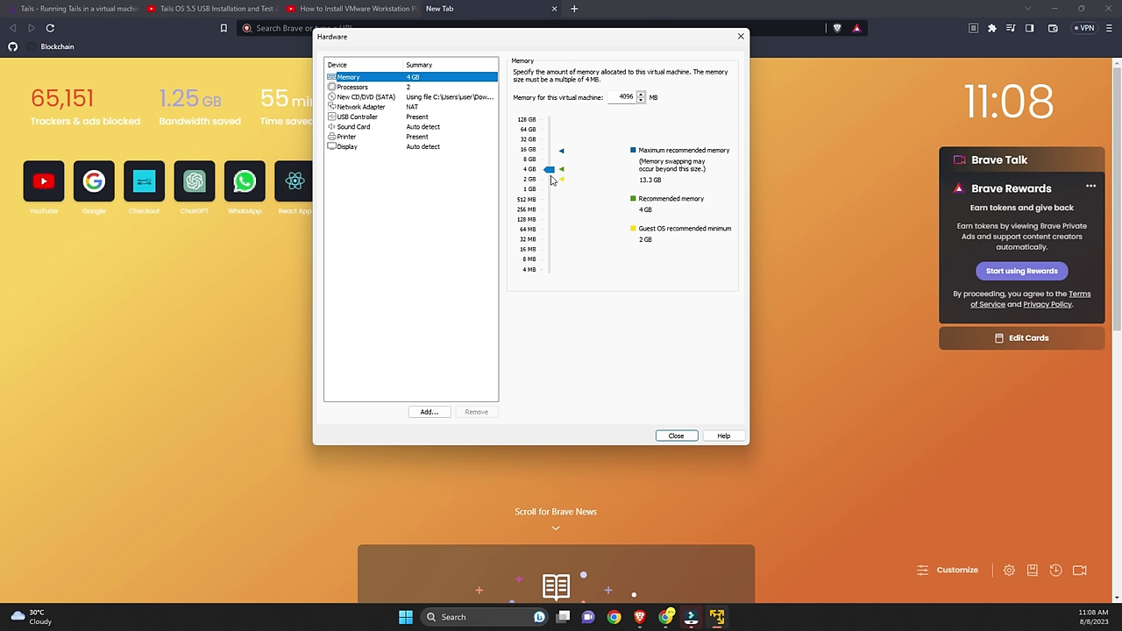
left_click(633, 229)
left_click_drag(550, 180, 551, 170)
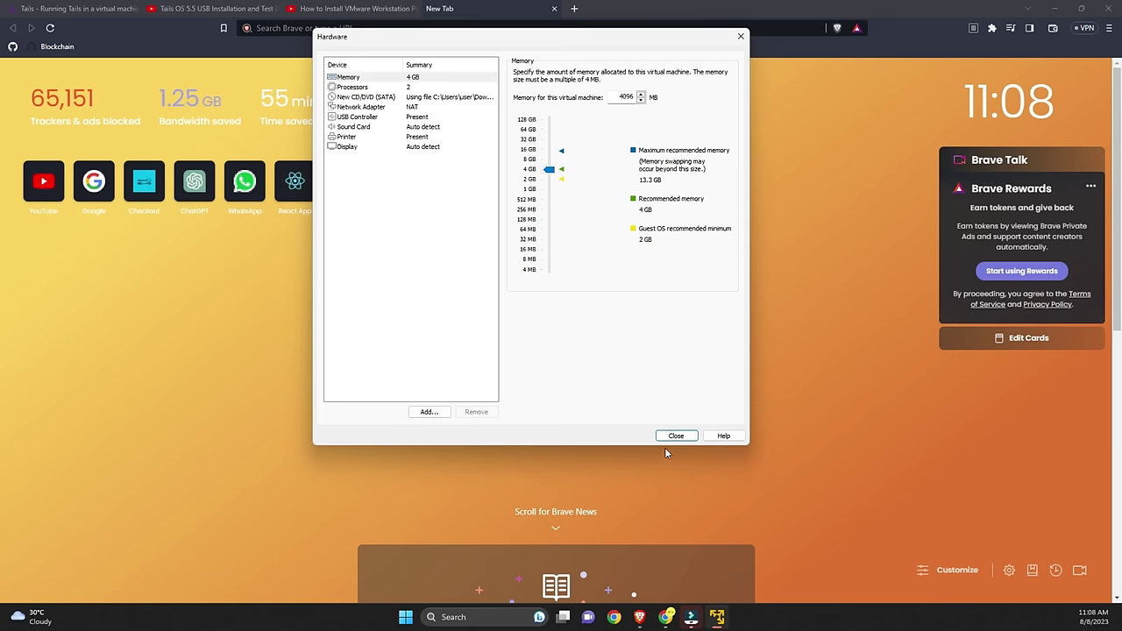
left_click(347, 87)
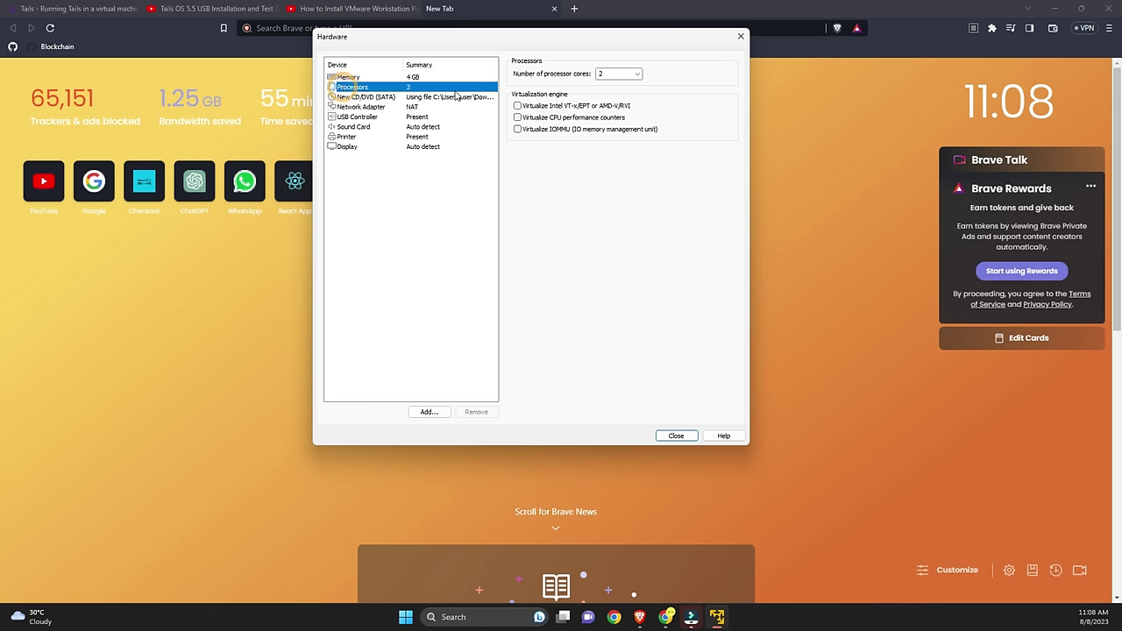
left_click(585, 77)
left_click(410, 97)
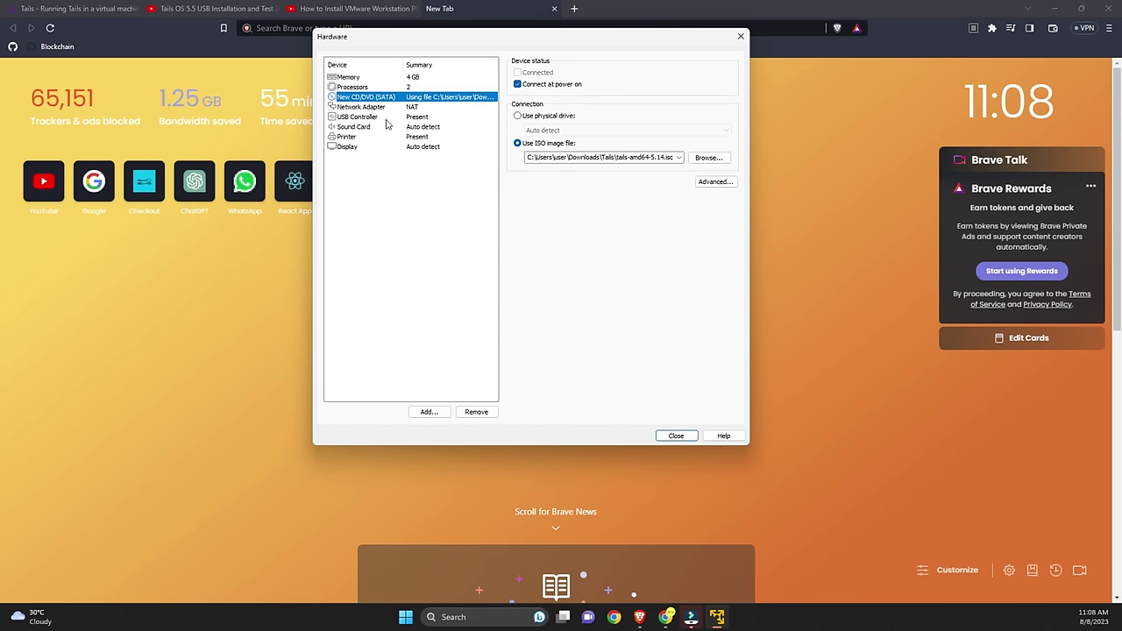
left_click(383, 117)
left_click(394, 148)
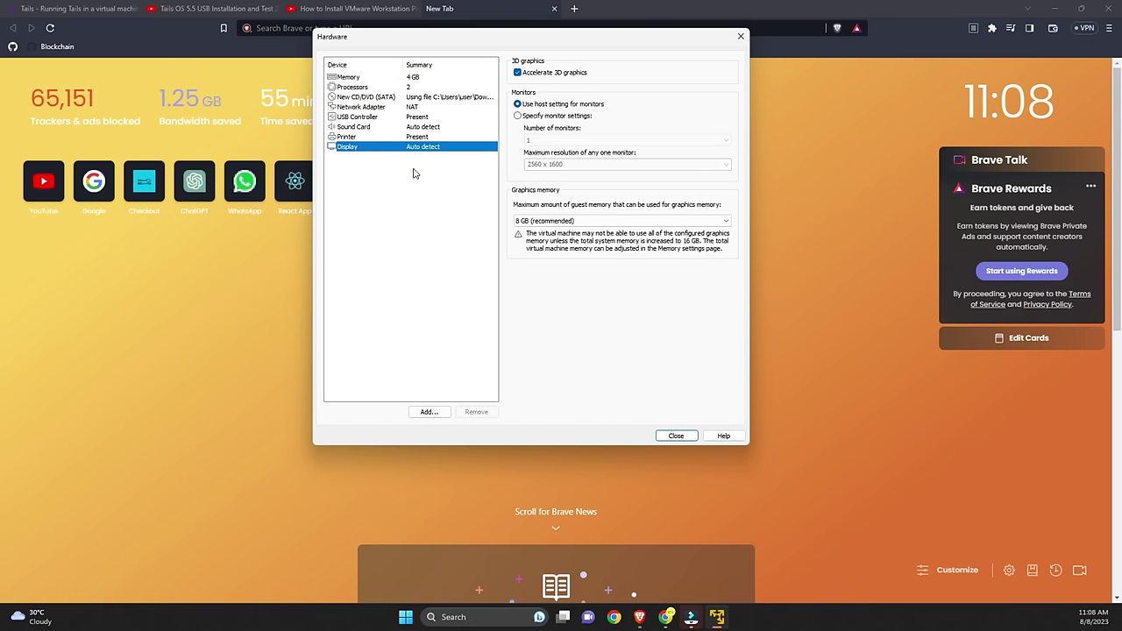
Raise the memory to 8192 MB and close the hardware settings.
left_click(371, 78)
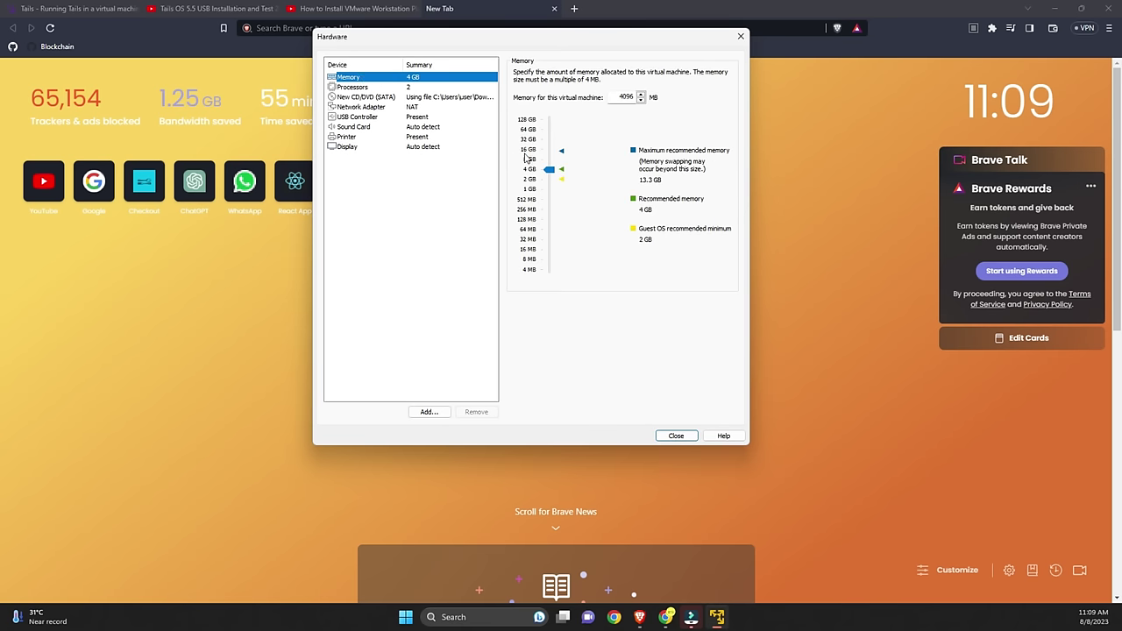
left_click_drag(547, 171, 549, 159)
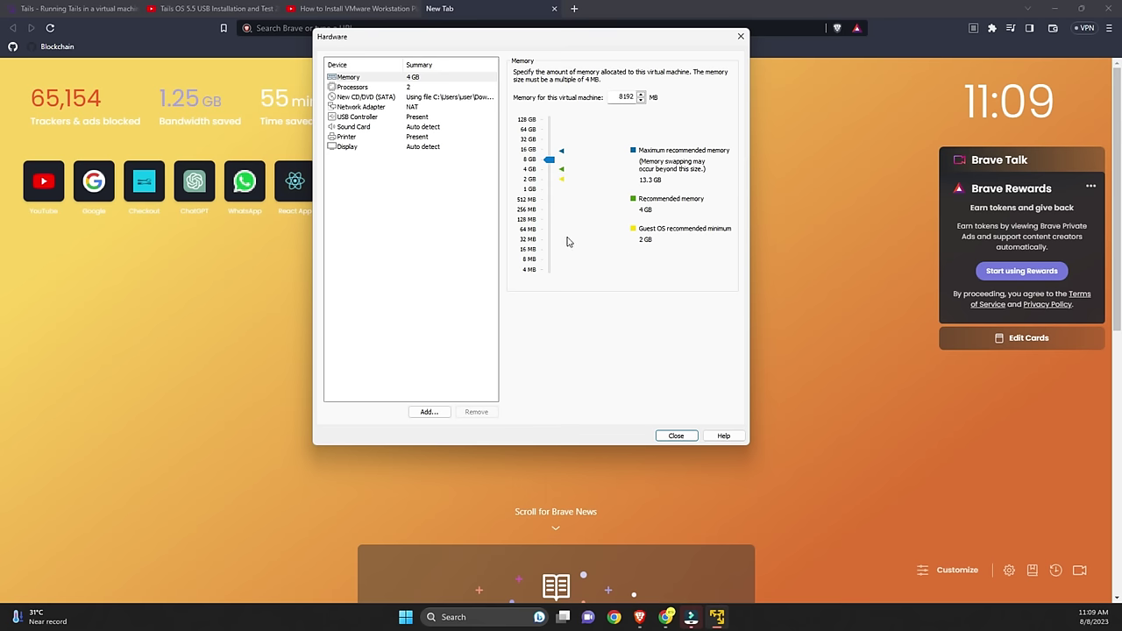
left_click(676, 436)
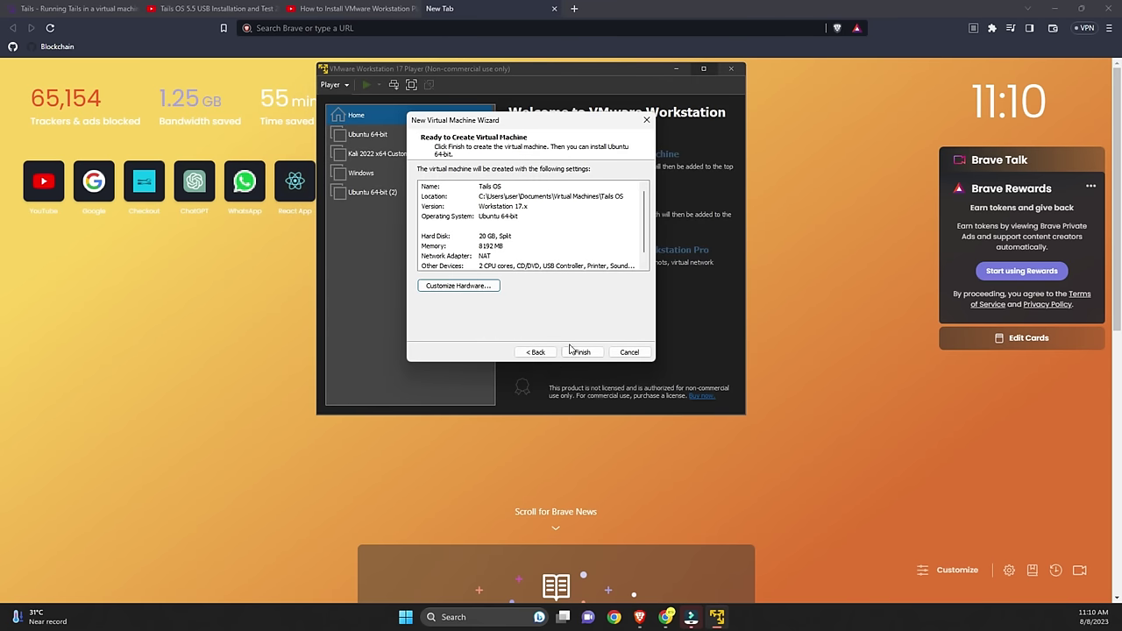
Finish creating the Tails OS virtual machine, power it on and boot the Tails entry.
left_click(579, 351)
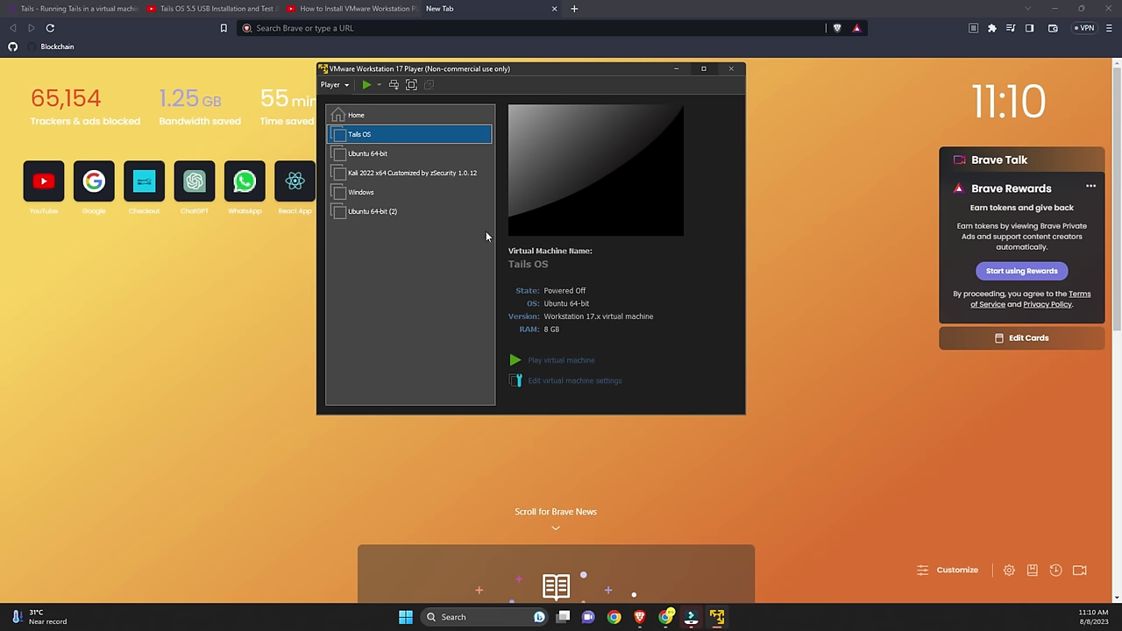
left_click(543, 365)
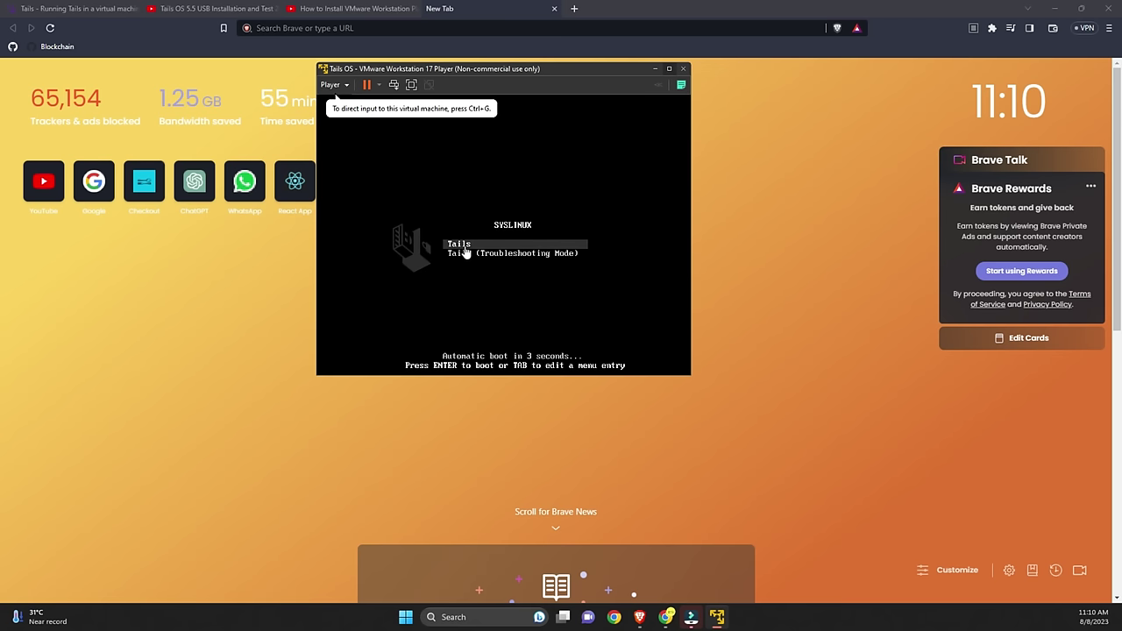
left_click(465, 252)
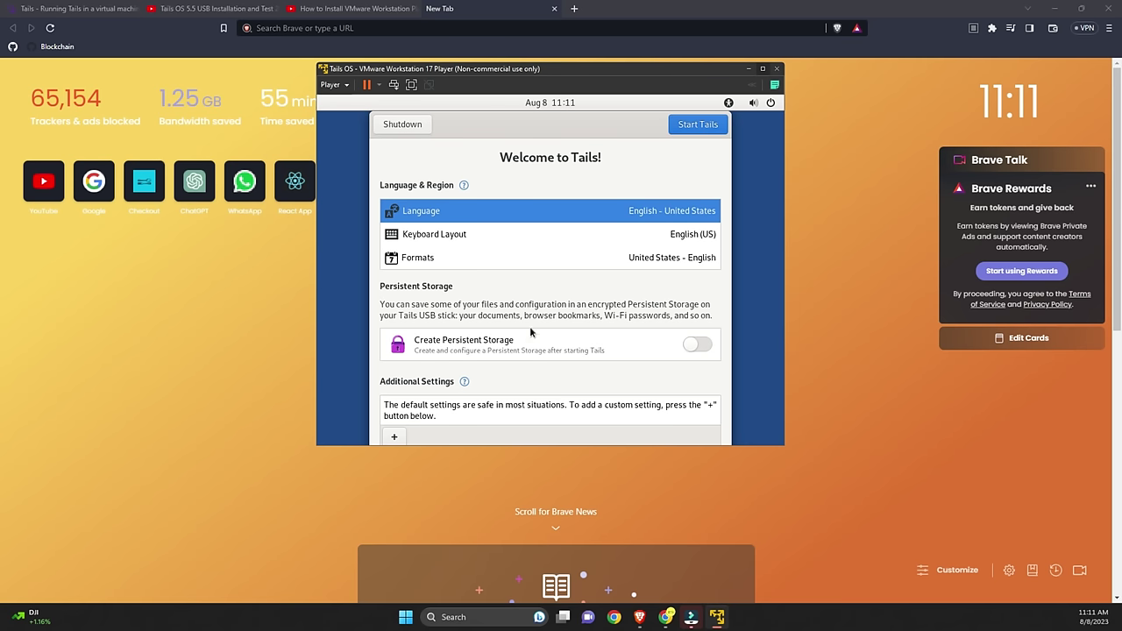
Maximize the VMware Player window and start Tails with default settings.
left_click(759, 70)
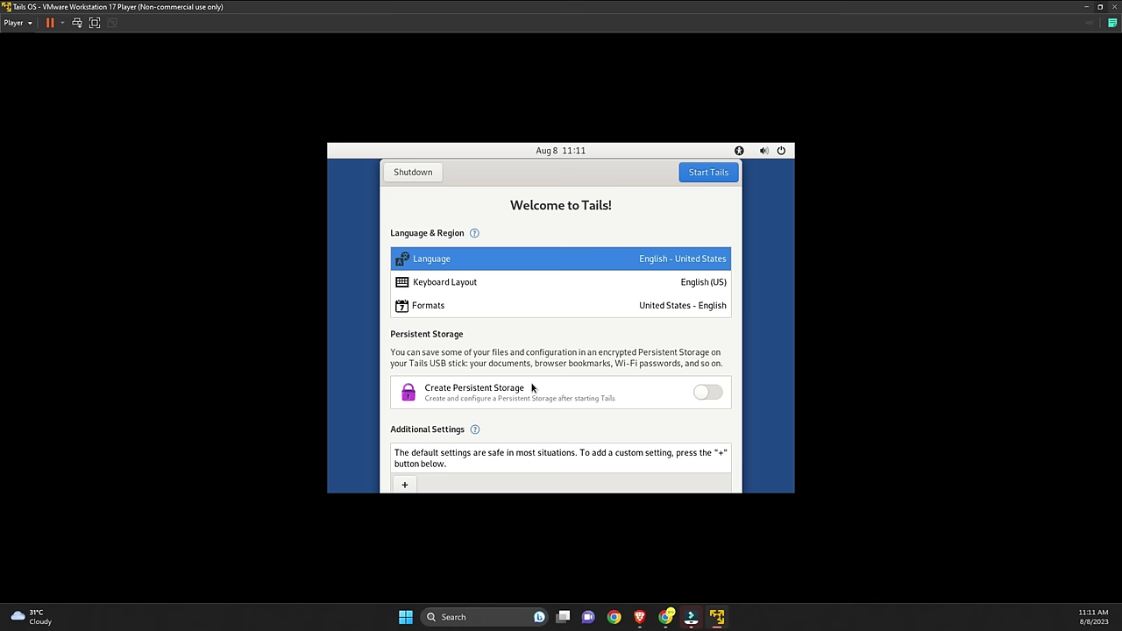
left_click(723, 178)
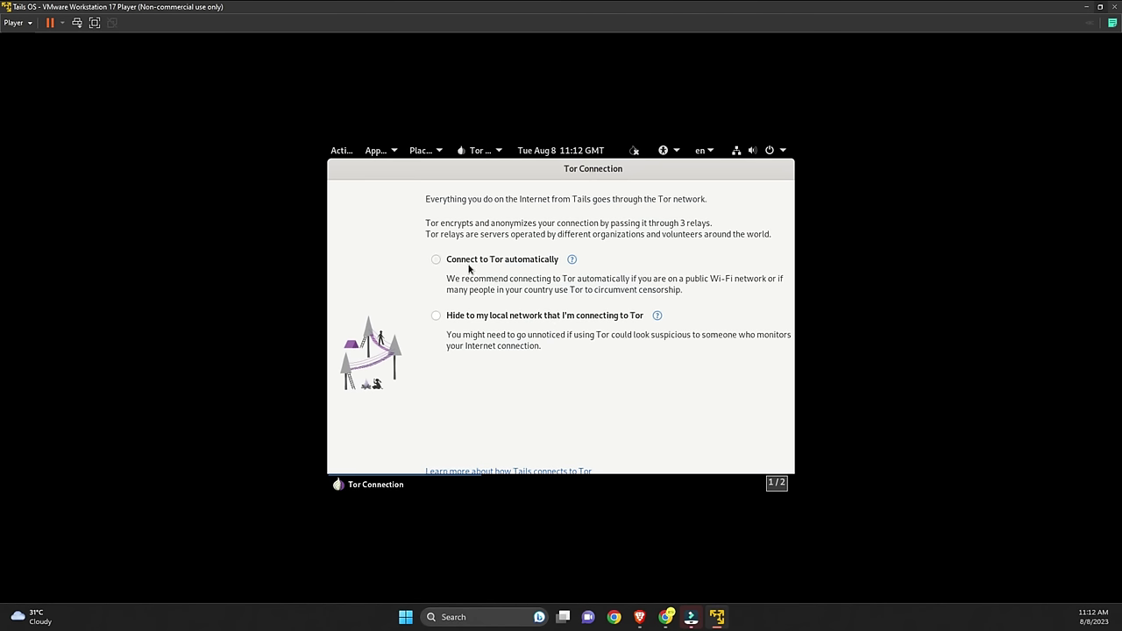
Switch the Tails desktop to the empty Workspace 2.
left_click(774, 492)
left_click(713, 456)
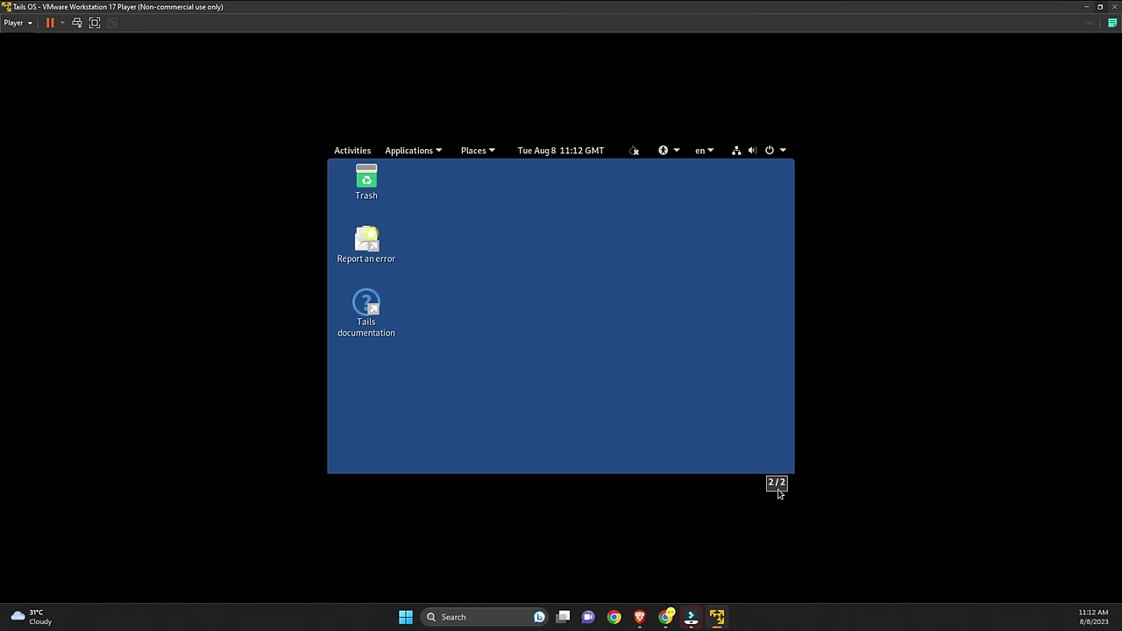
left_click(777, 489)
left_click(693, 429)
left_click(777, 483)
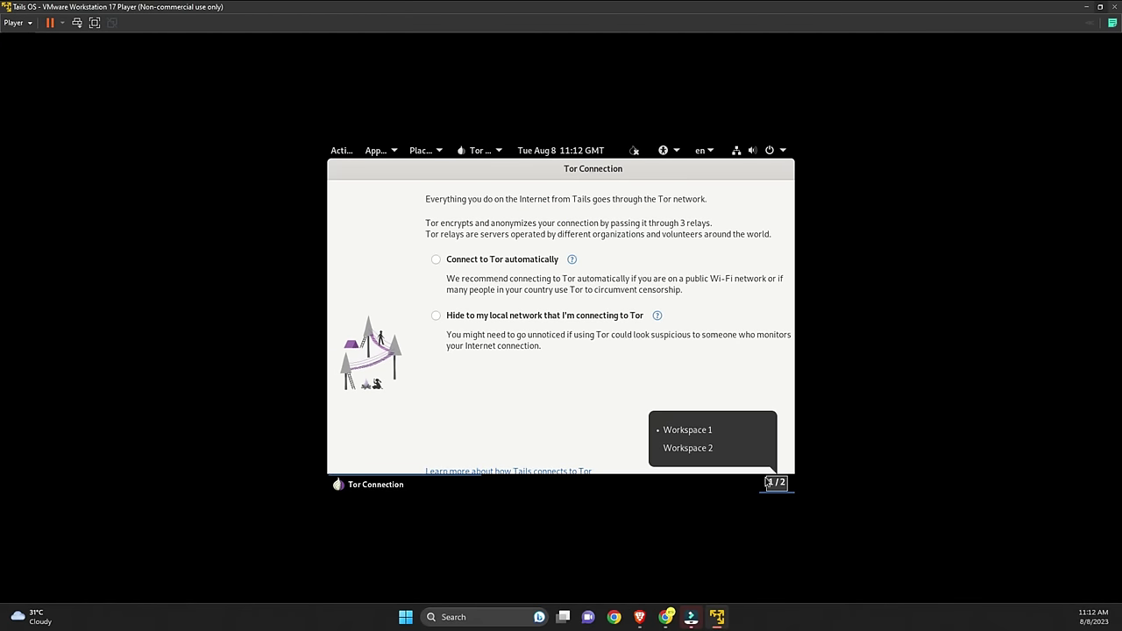
left_click(724, 452)
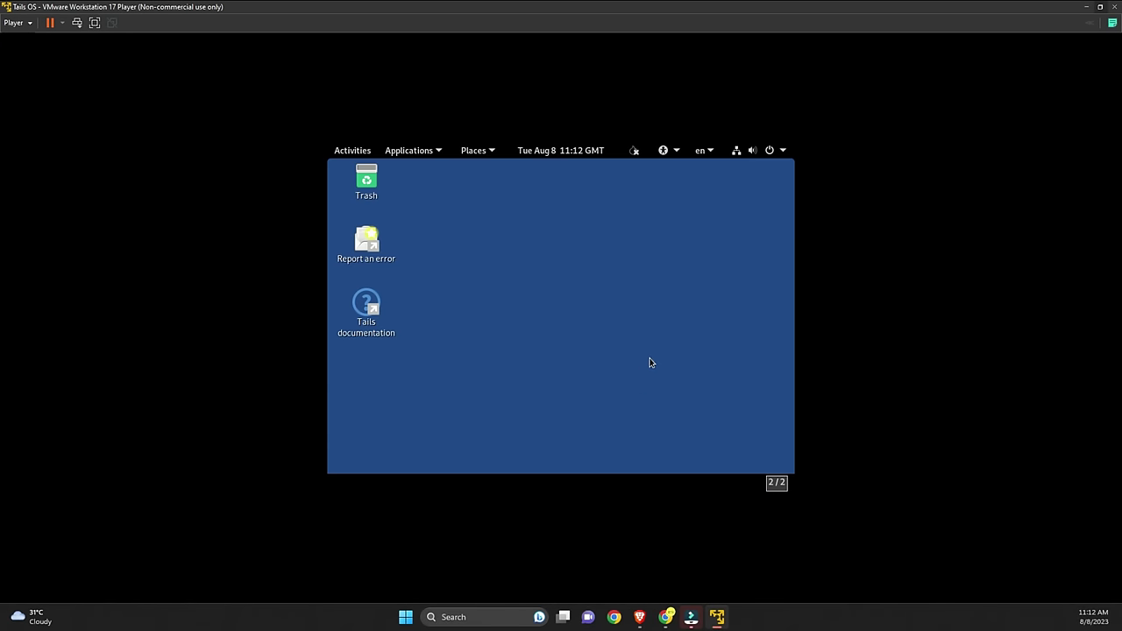
Set the display resolution to 1920×1080 (16:9), keep the changes and close Settings.
right_click(576, 268)
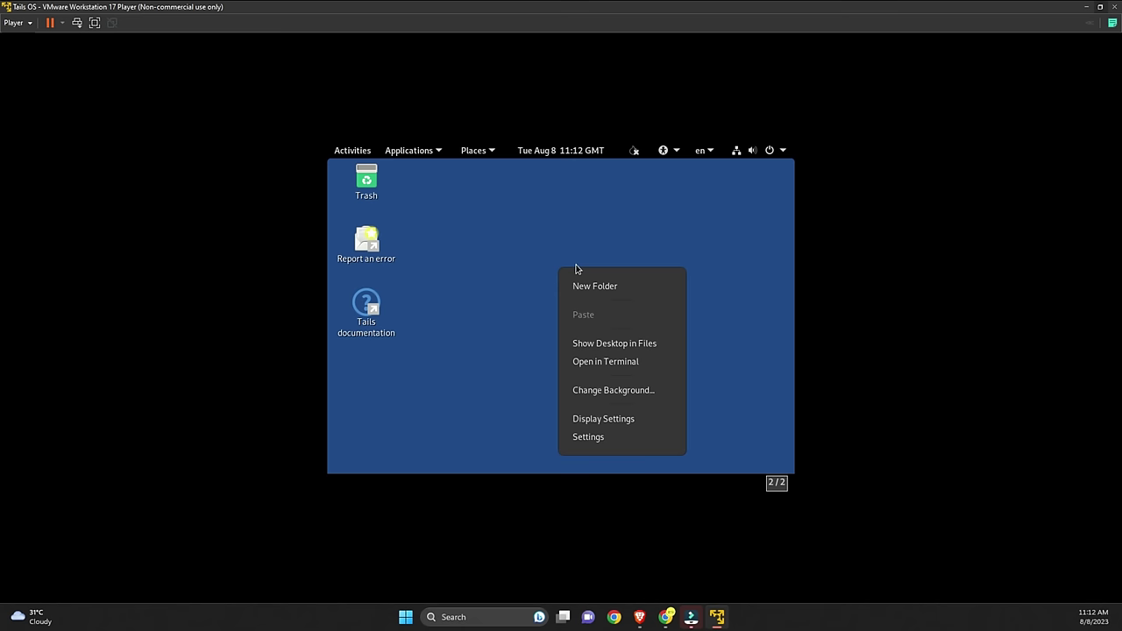
left_click(603, 418)
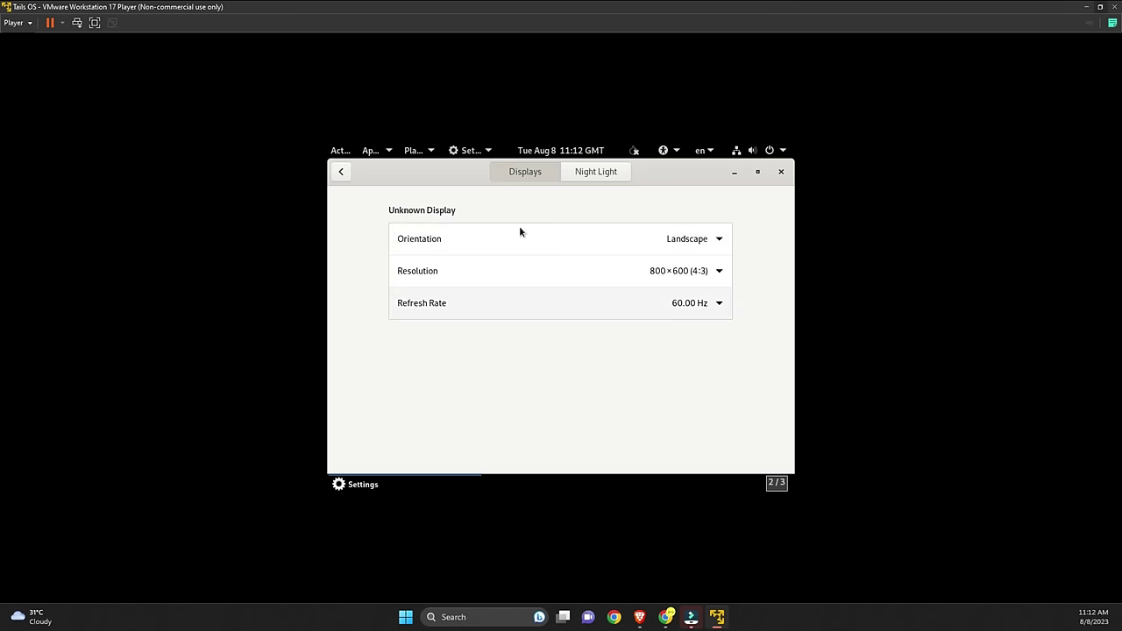
left_click(701, 283)
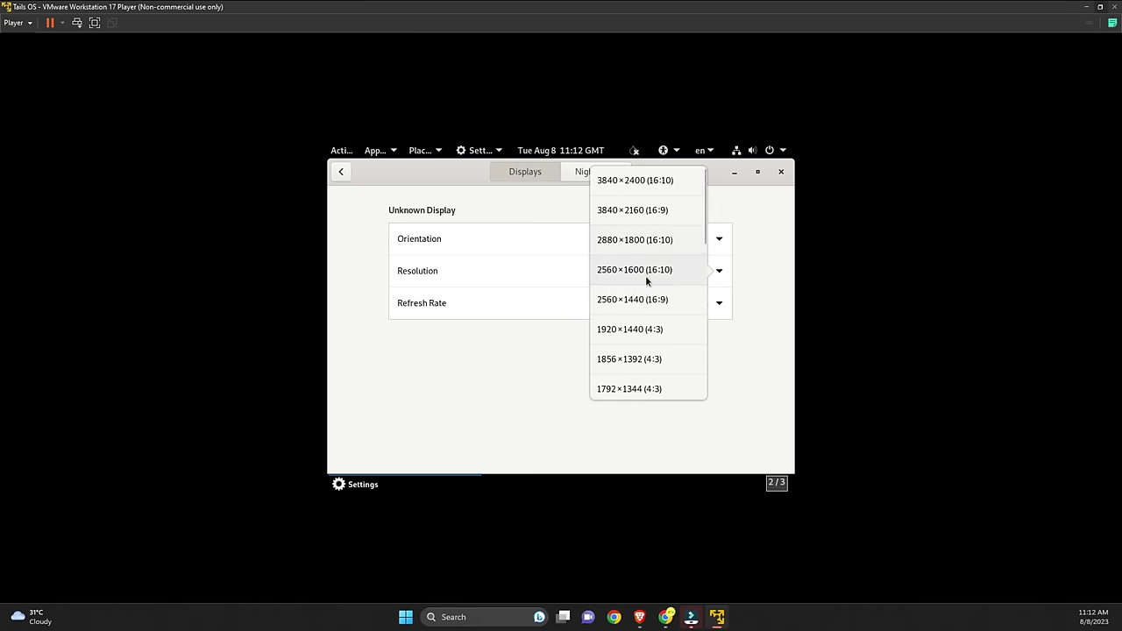
scroll(649, 309, "down", 3)
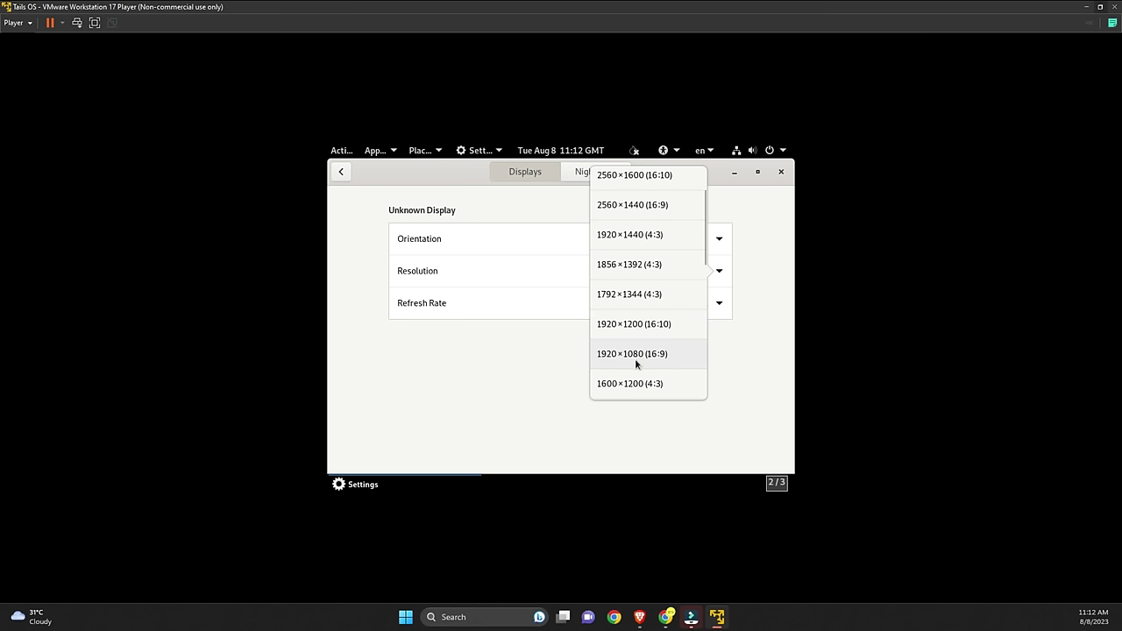
left_click(636, 360)
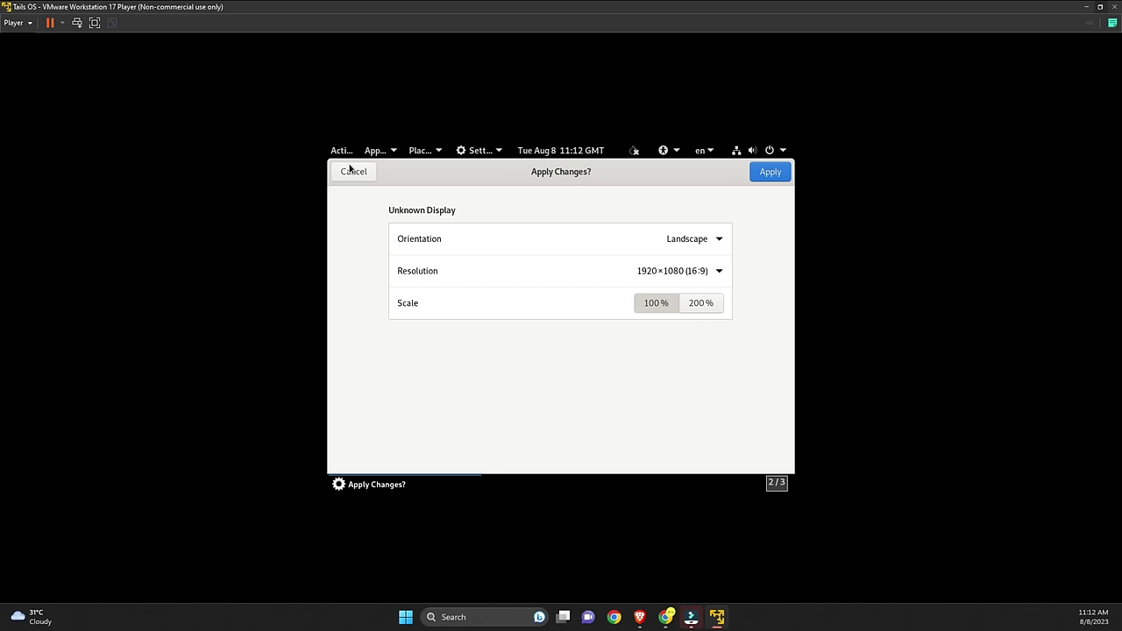
left_click(764, 173)
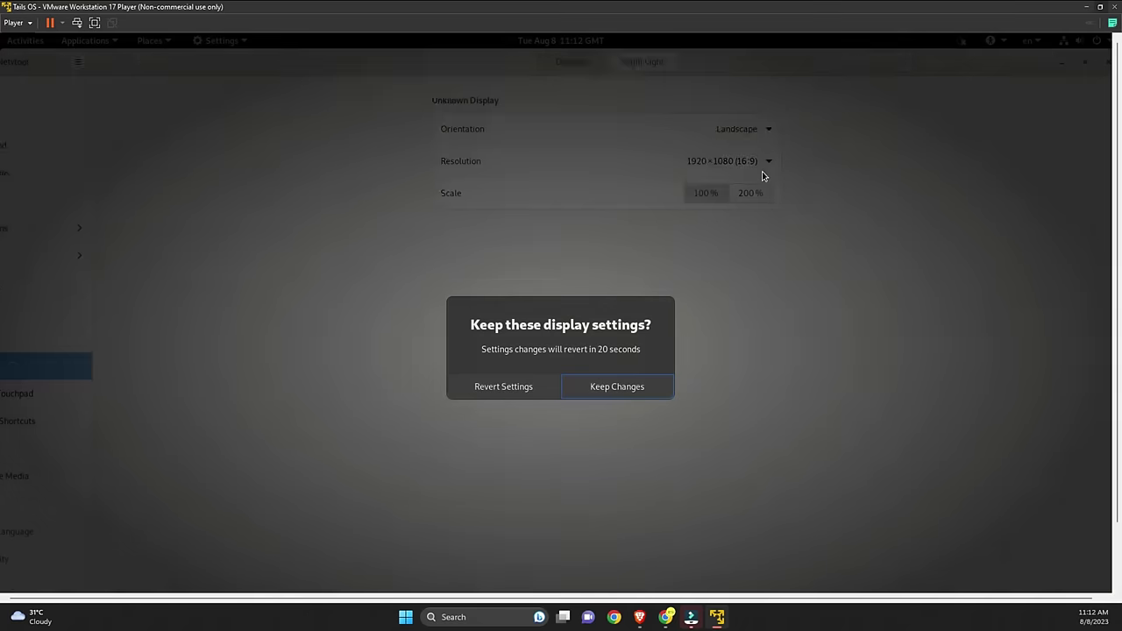
left_click(603, 390)
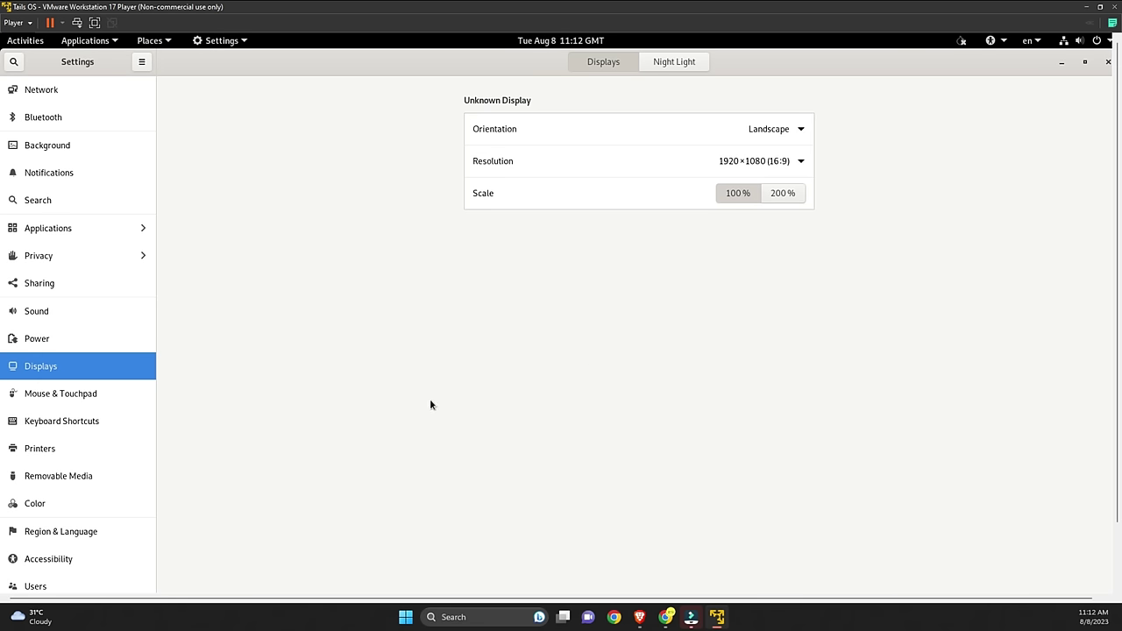
left_click(1062, 62)
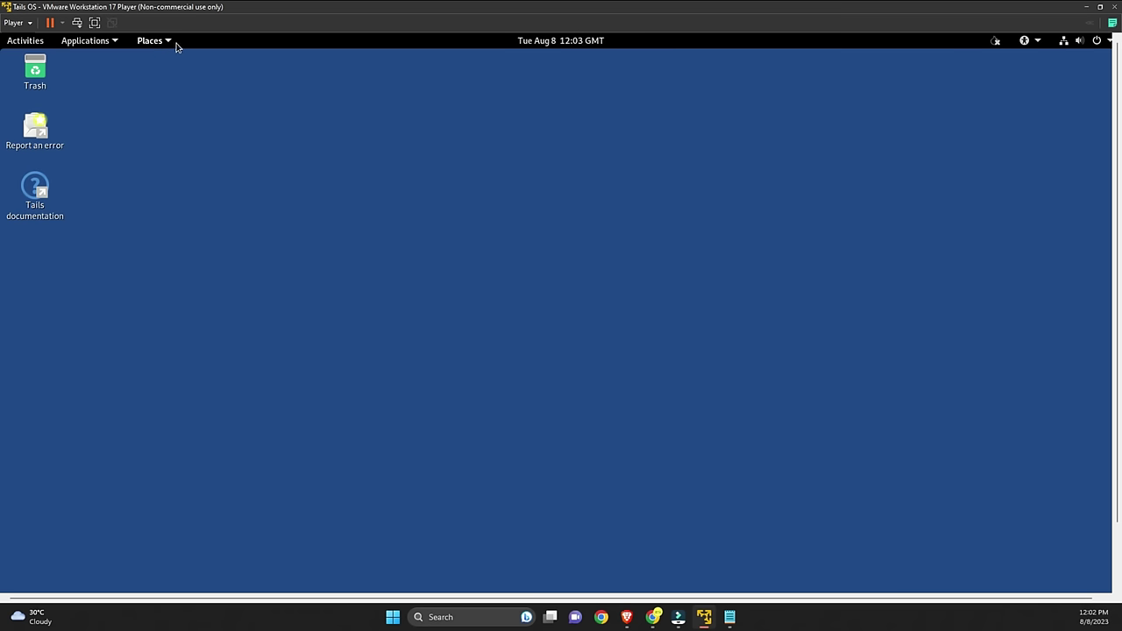
Open the Activities overview and return to the desktop, twice.
left_click(8, 42)
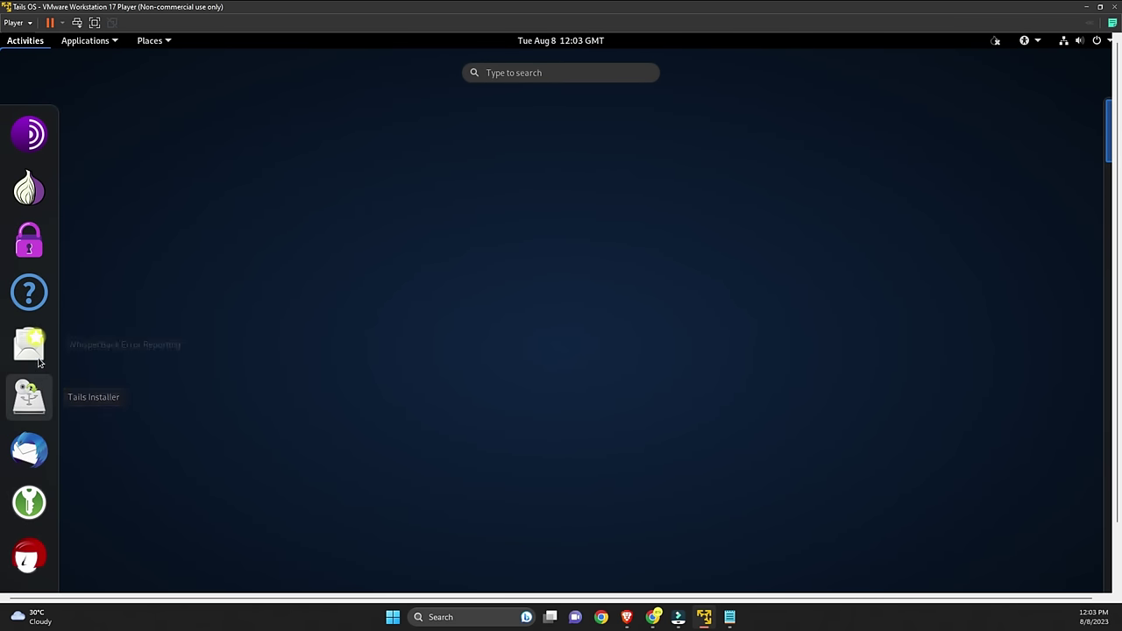
mouse_move(1106, 148)
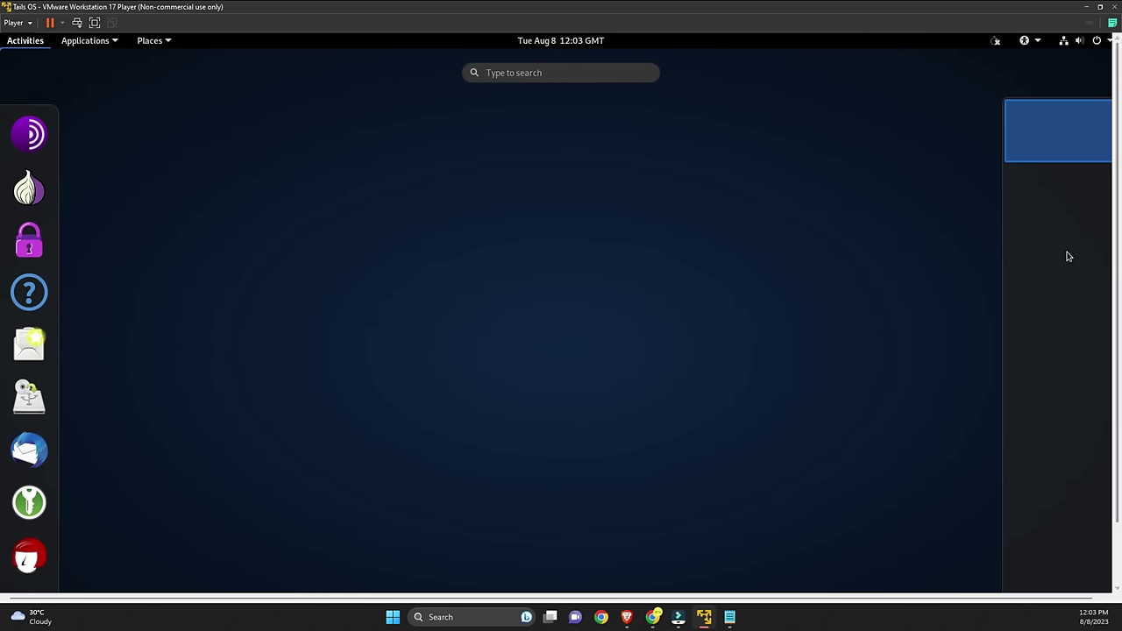
left_click(1057, 118)
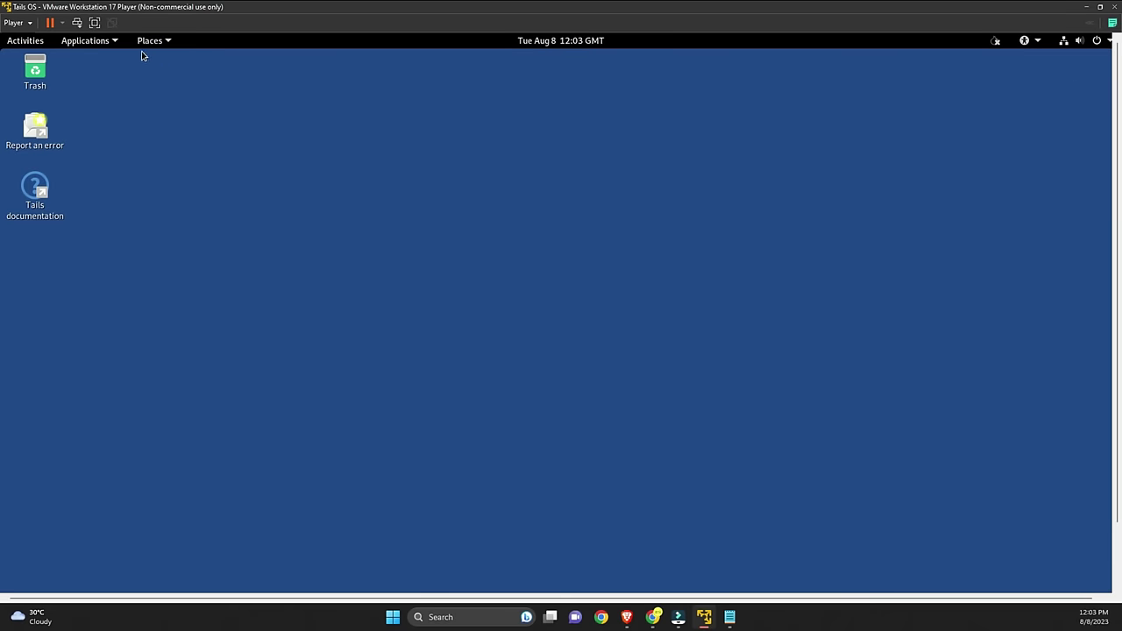
left_click(19, 41)
mouse_move(1100, 132)
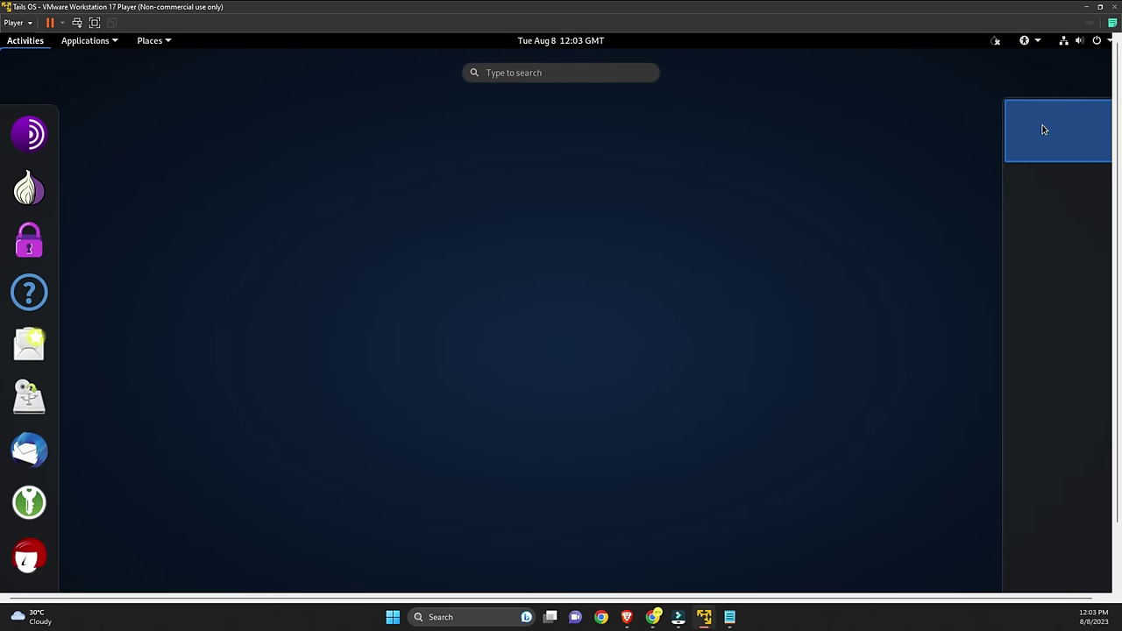
left_click(1043, 130)
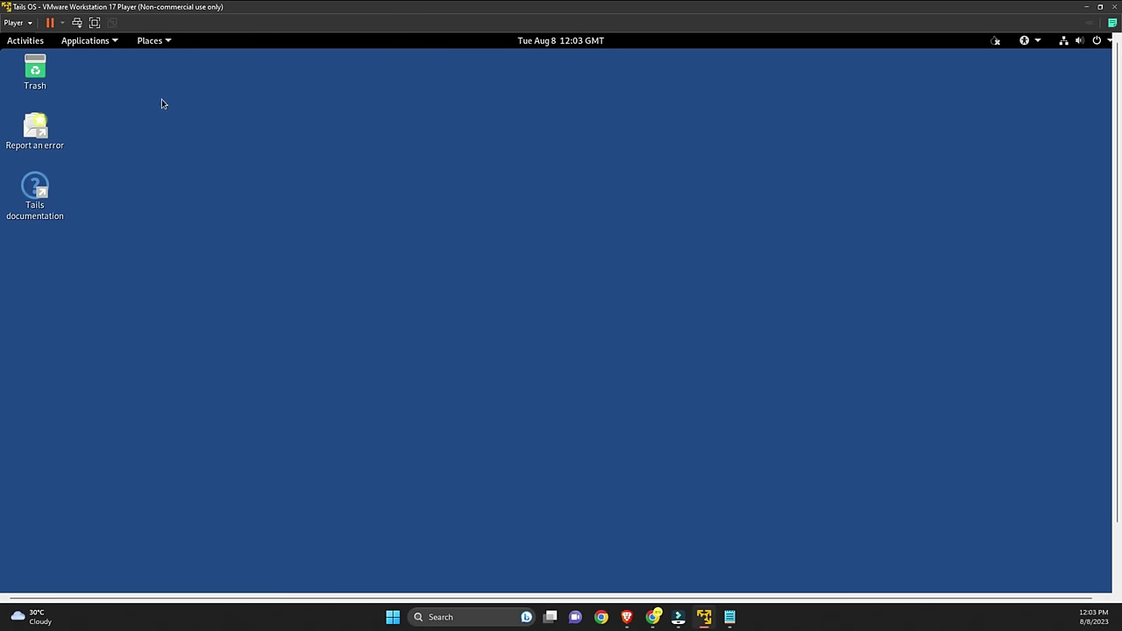
Open the Applications menu and browse Favorites down to Tor Connection.
left_click(85, 42)
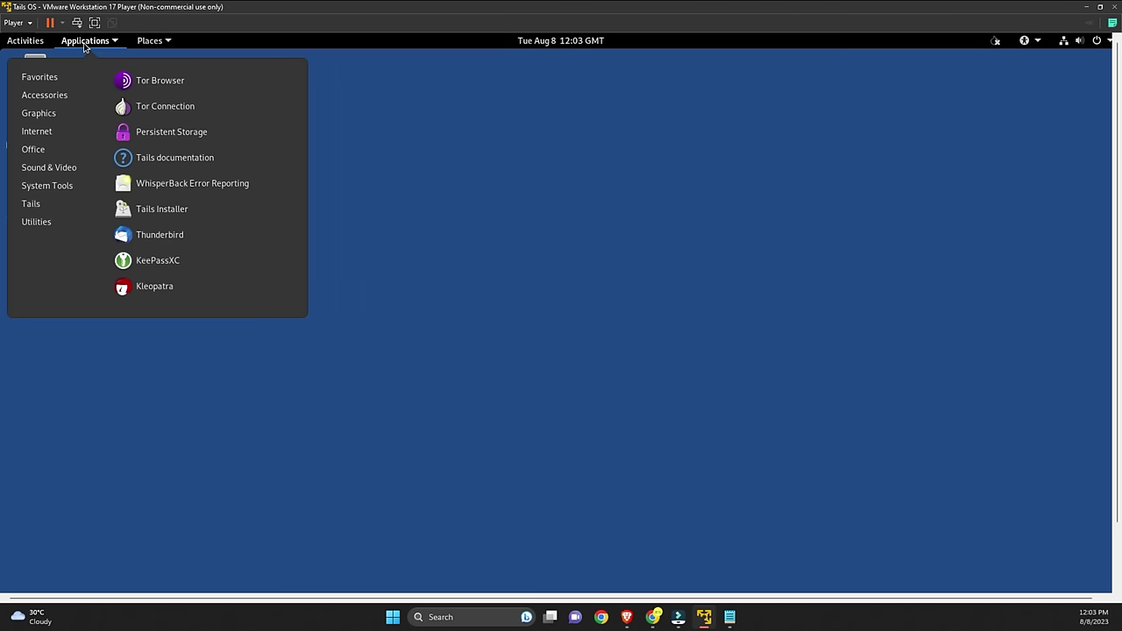
left_click(79, 42)
left_click(76, 42)
mouse_move(50, 119)
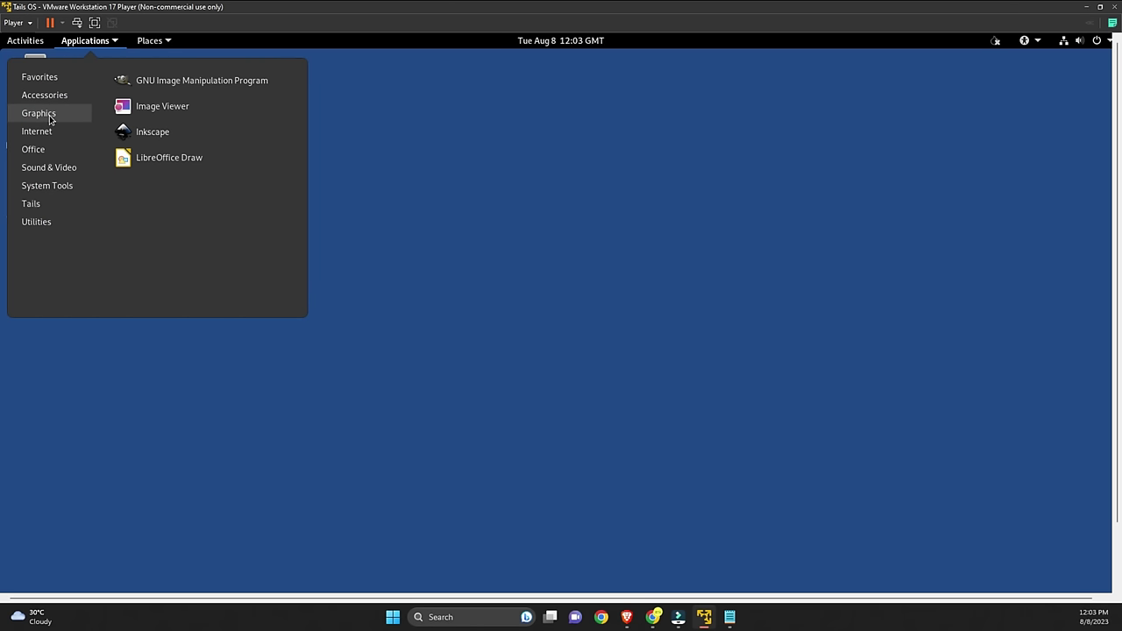
mouse_move(53, 201)
mouse_move(40, 84)
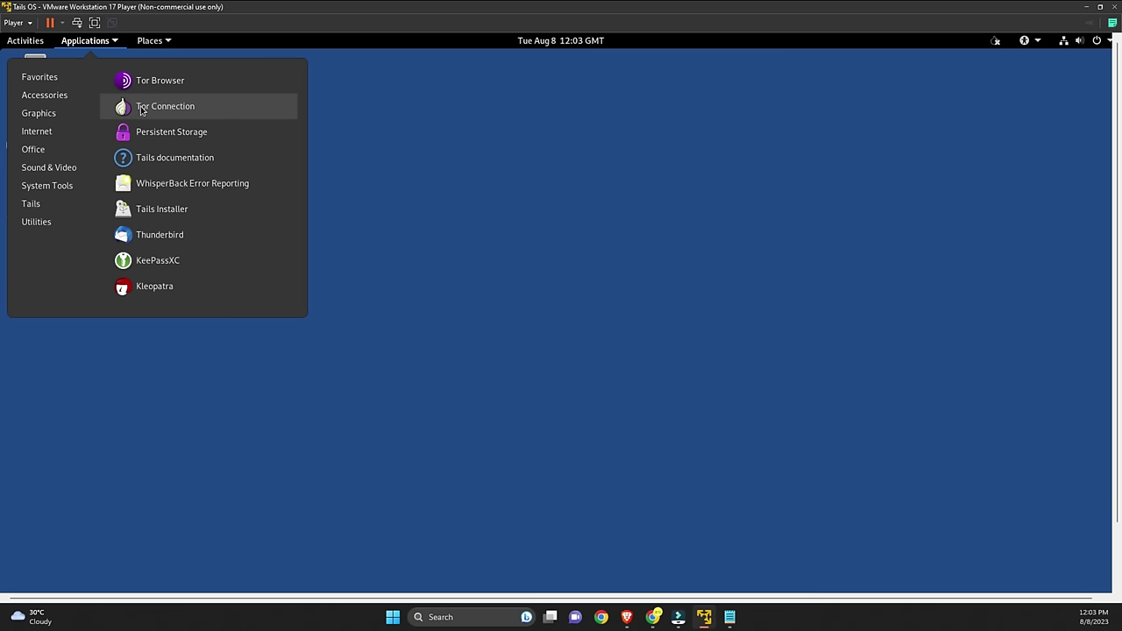
Launch the Tor Connection assistant from the Favorites applications.
left_click(140, 108)
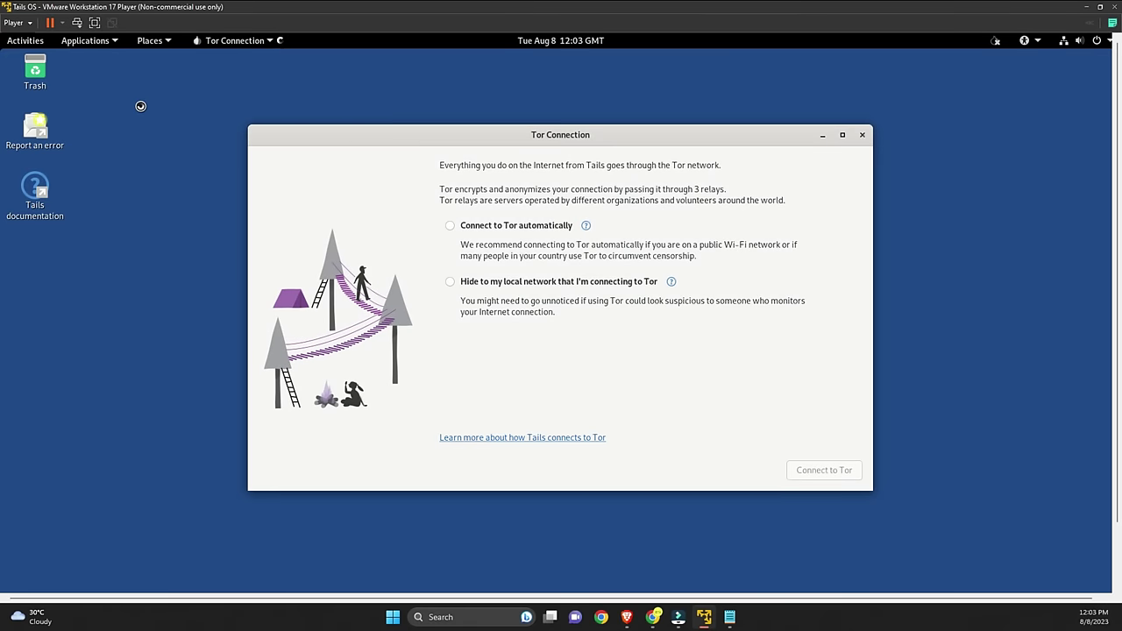
mouse_move(2, 35)
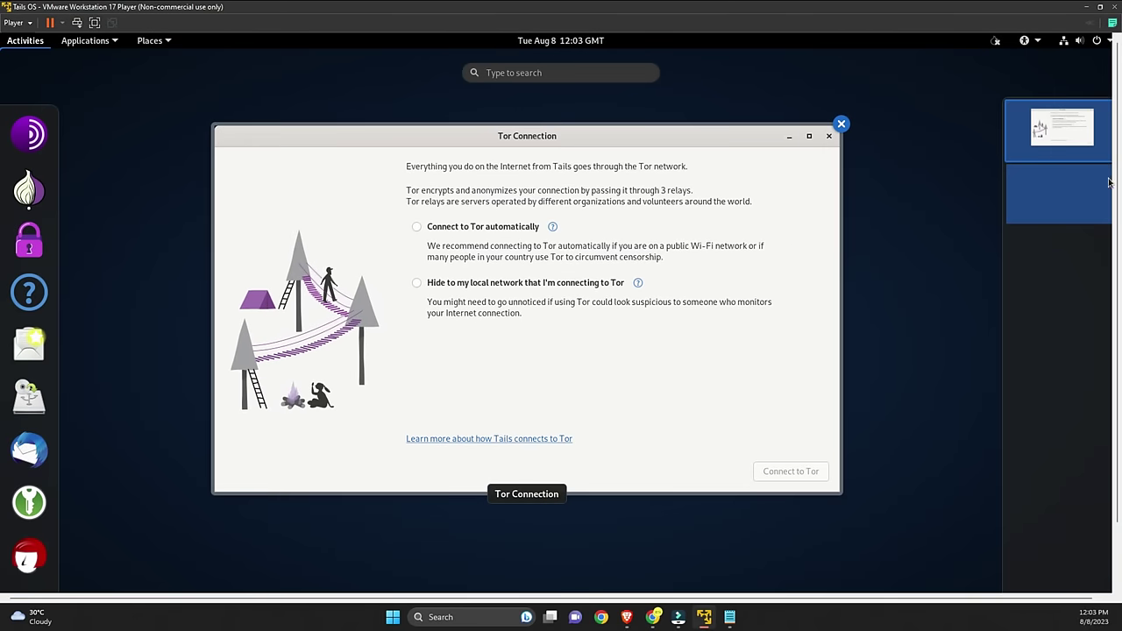
left_click(1042, 125)
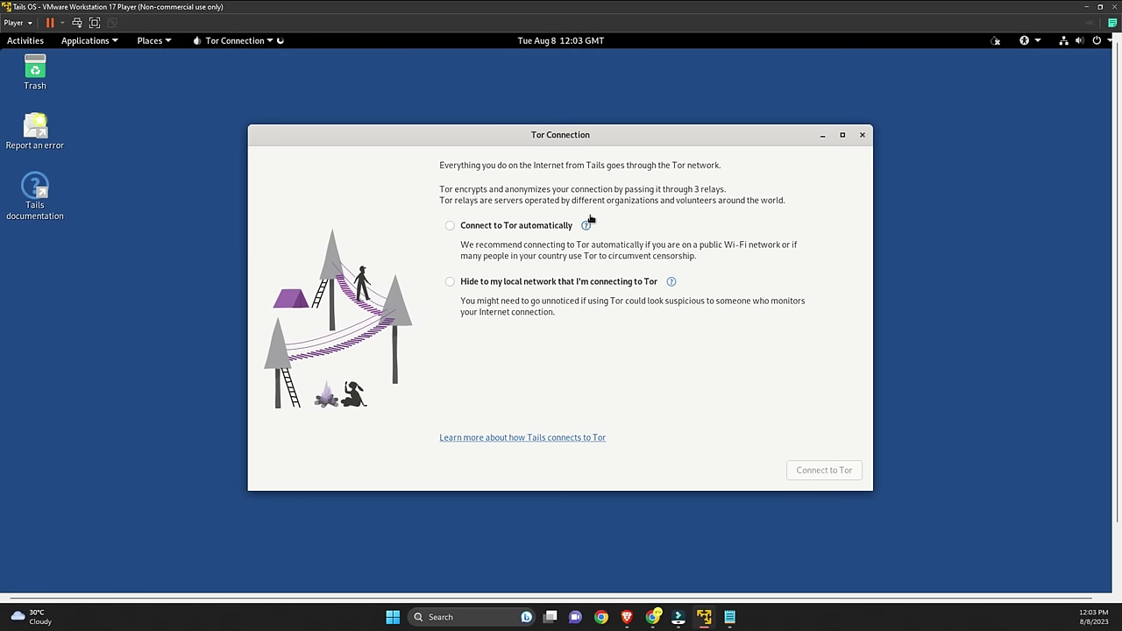
left_click(64, 43)
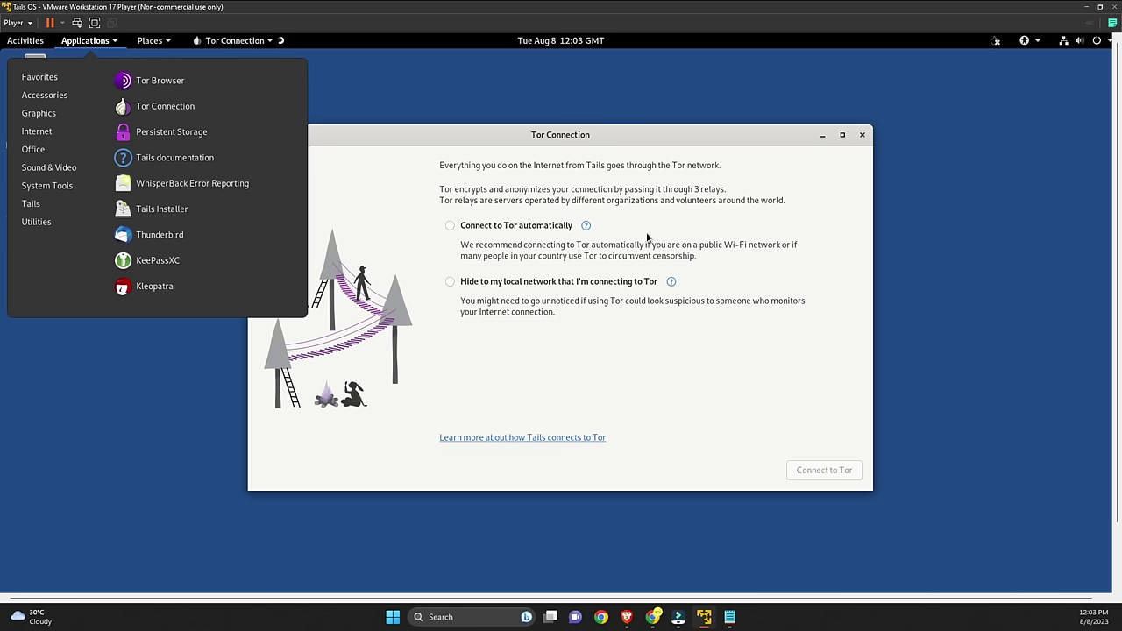
left_click(716, 290)
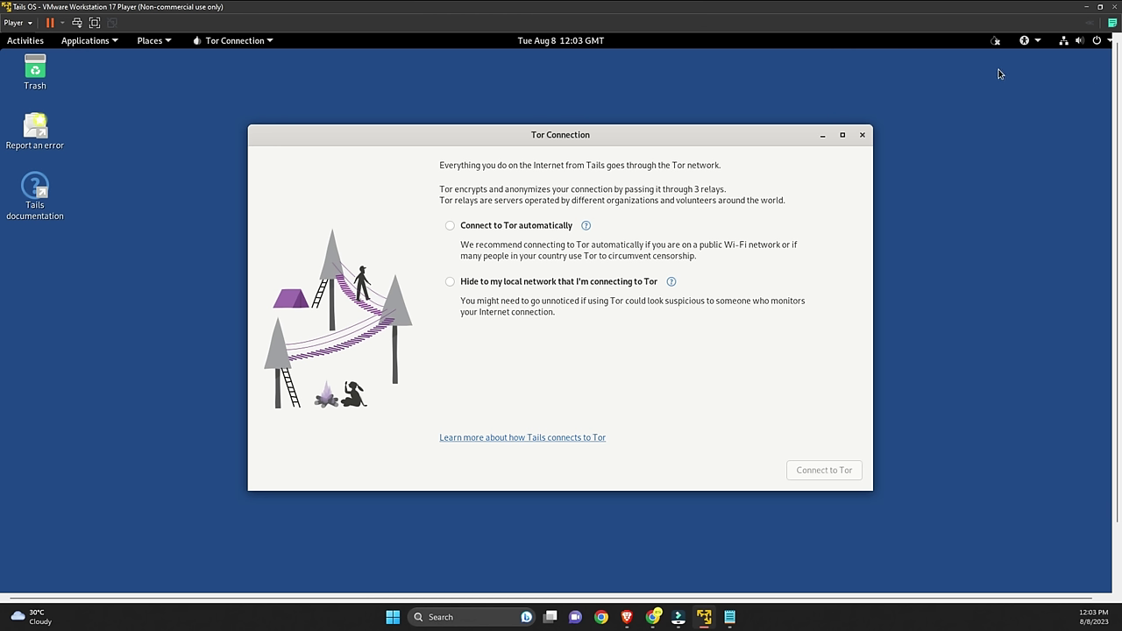
Choose 'Connect to Tor automatically' and start connecting to the Tor network.
left_click(995, 42)
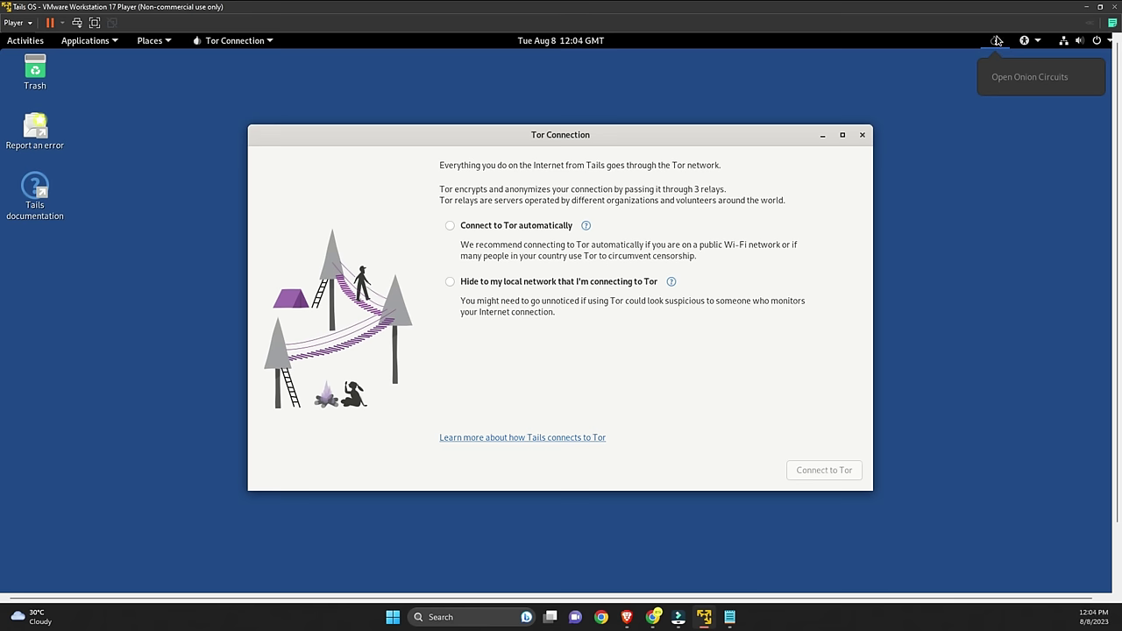
left_click(449, 225)
left_click(449, 226)
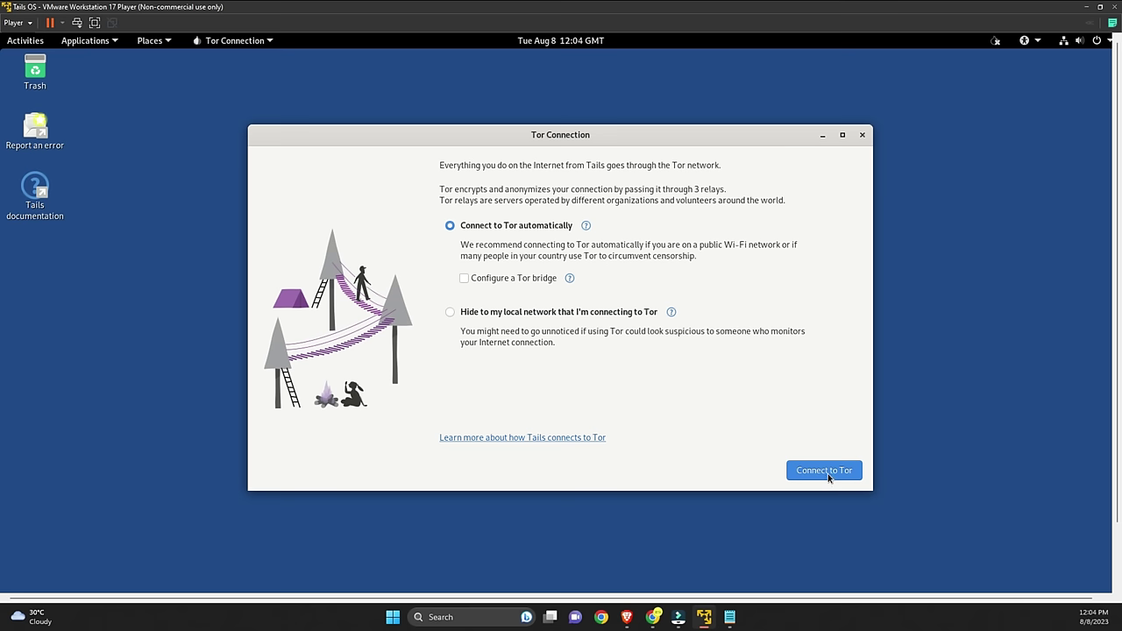
left_click(828, 474)
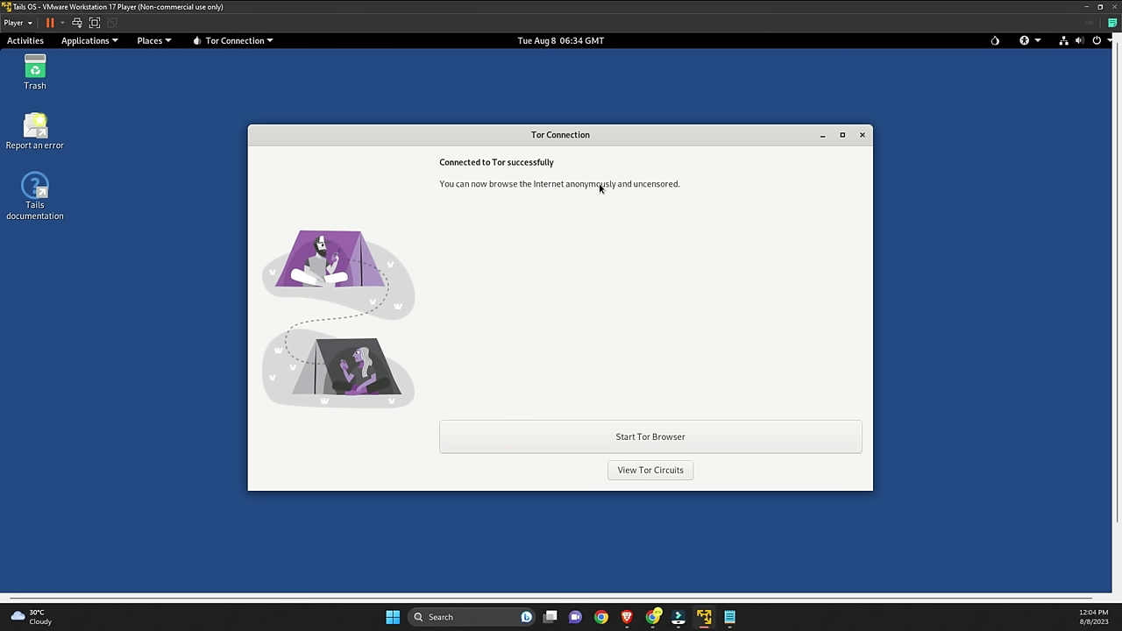
Start Tor Browser, then center and widen its window.
left_click(638, 440)
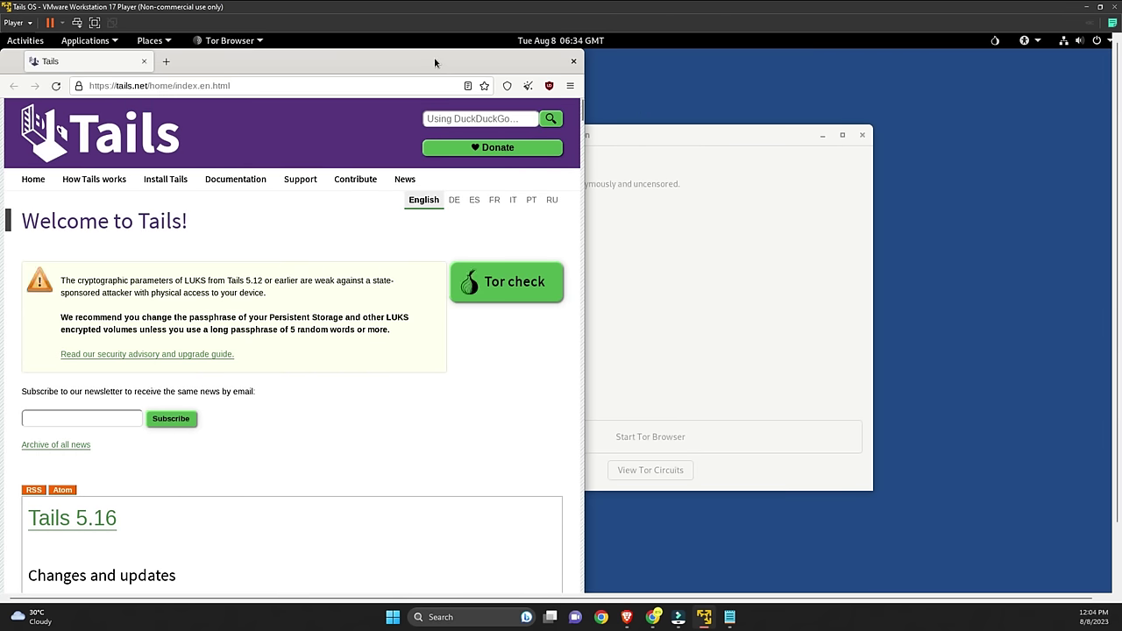
left_click_drag(438, 64, 750, 57)
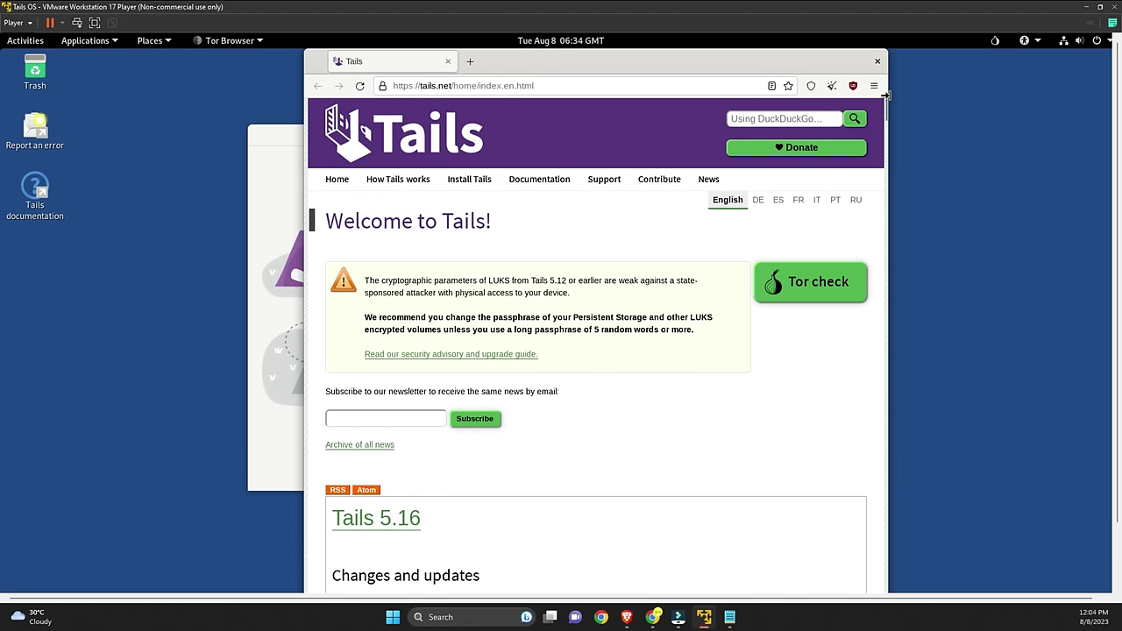
left_click_drag(887, 97, 1071, 88)
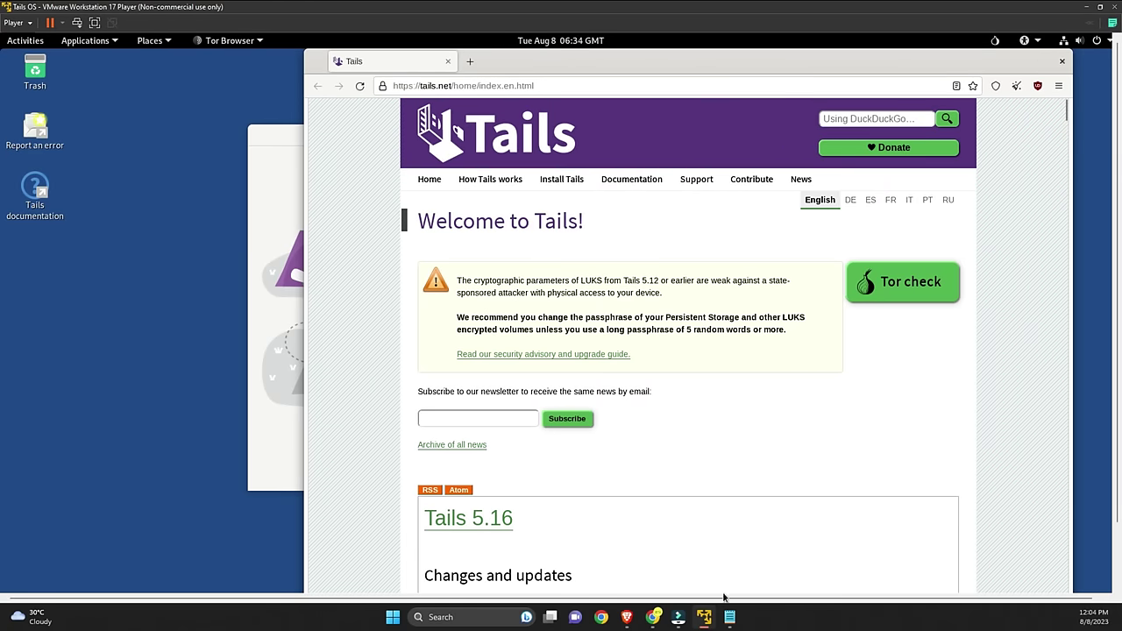
Close the stray Chrome profile picker and dismiss Tor Browser's new version notice.
left_click(663, 622)
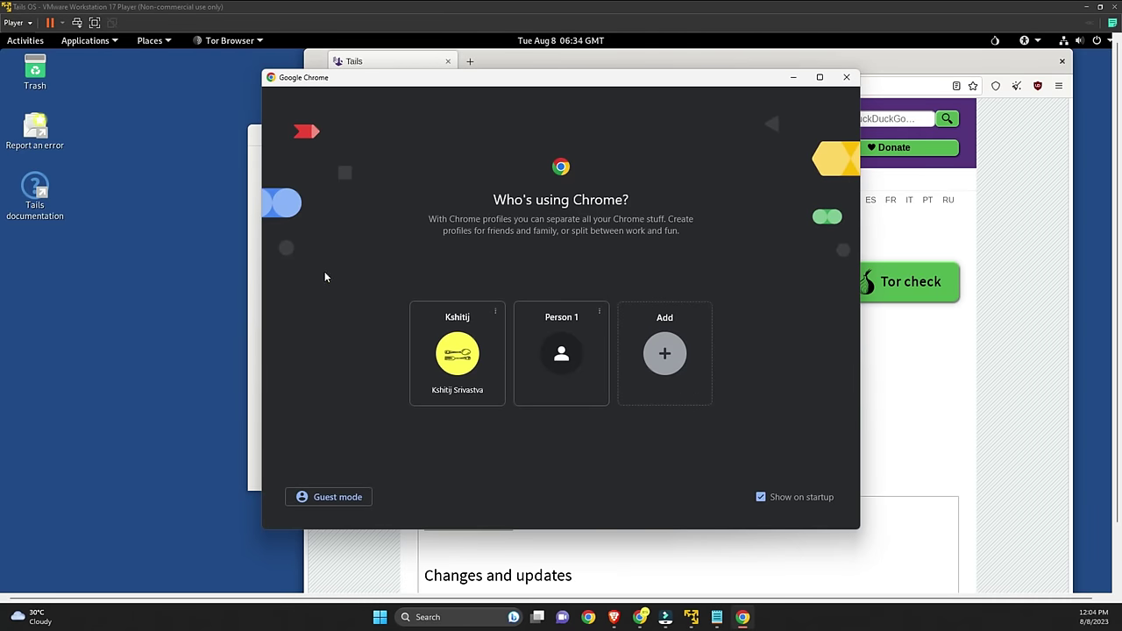
left_click(819, 78)
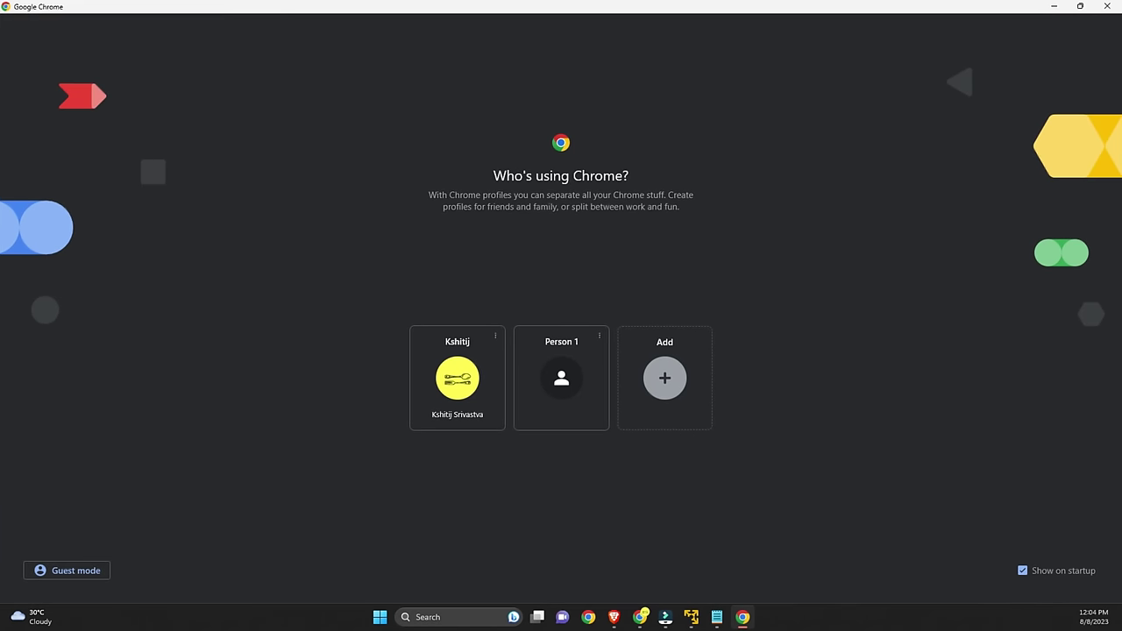
left_click(1108, 6)
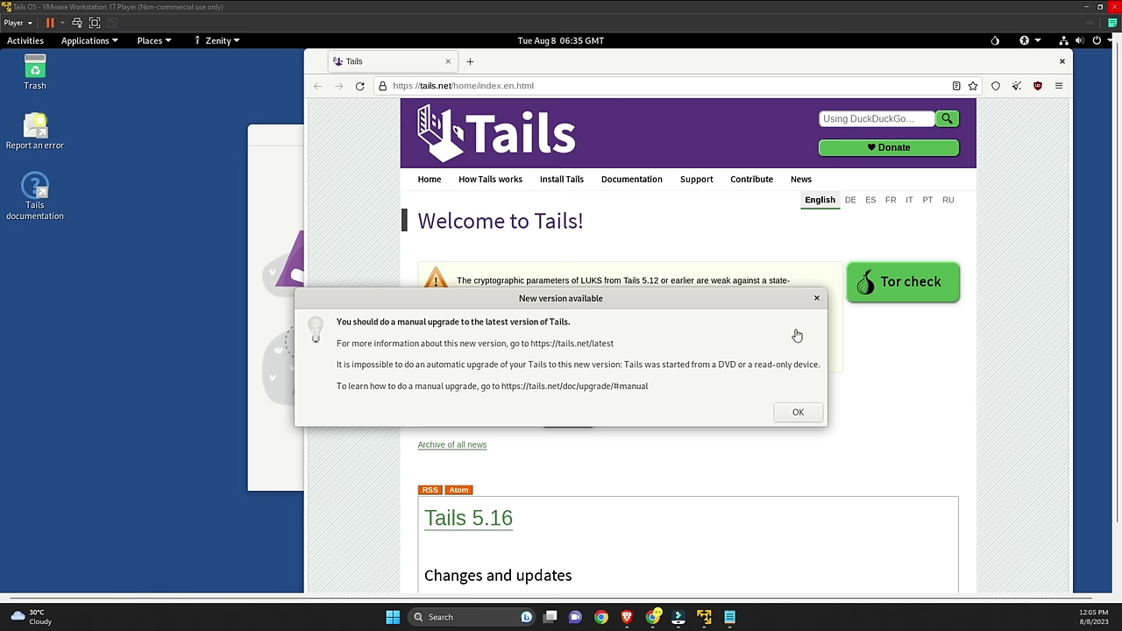
left_click(796, 426)
key("Return")
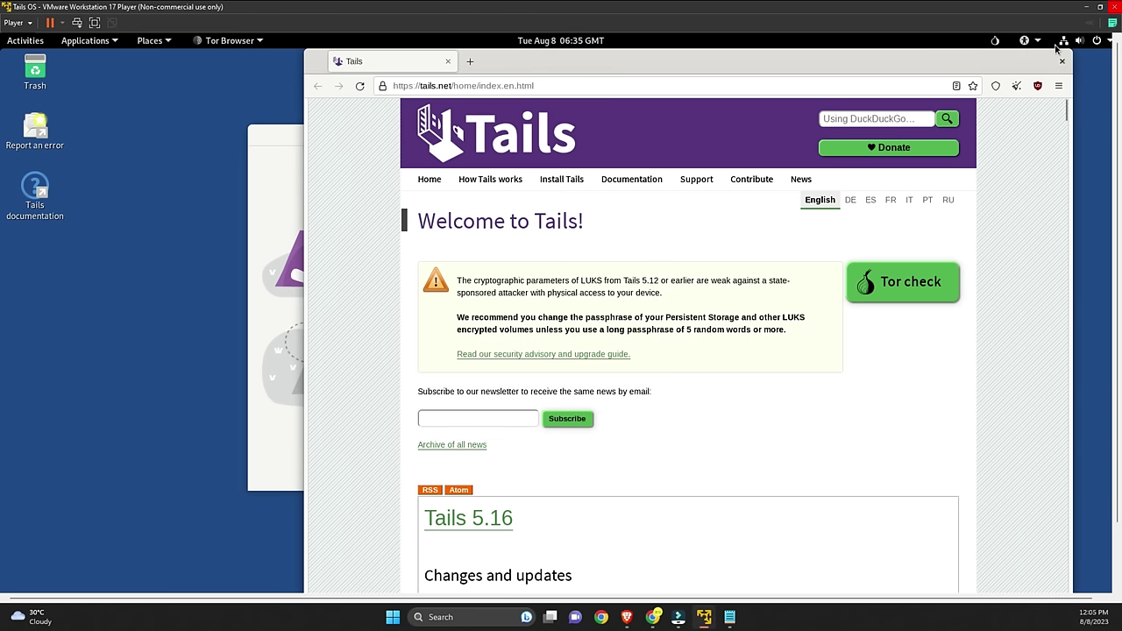
left_click_drag(1031, 63, 834, 63)
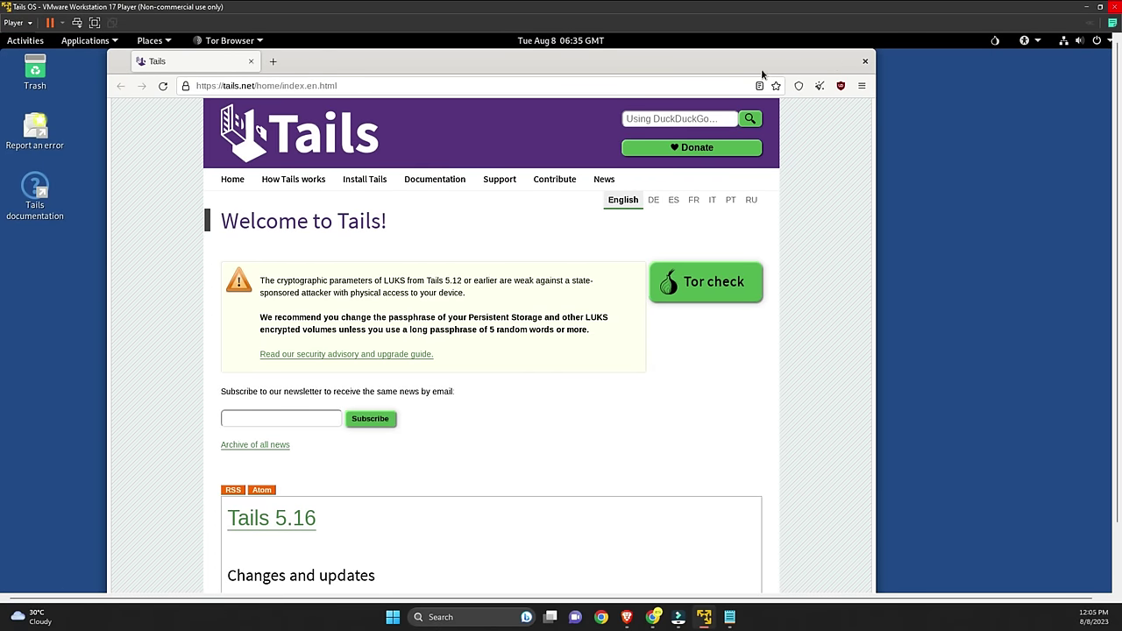
Close Tor Browser and Tor Connection, then open the Tor Browser folder via Places.
left_click(864, 63)
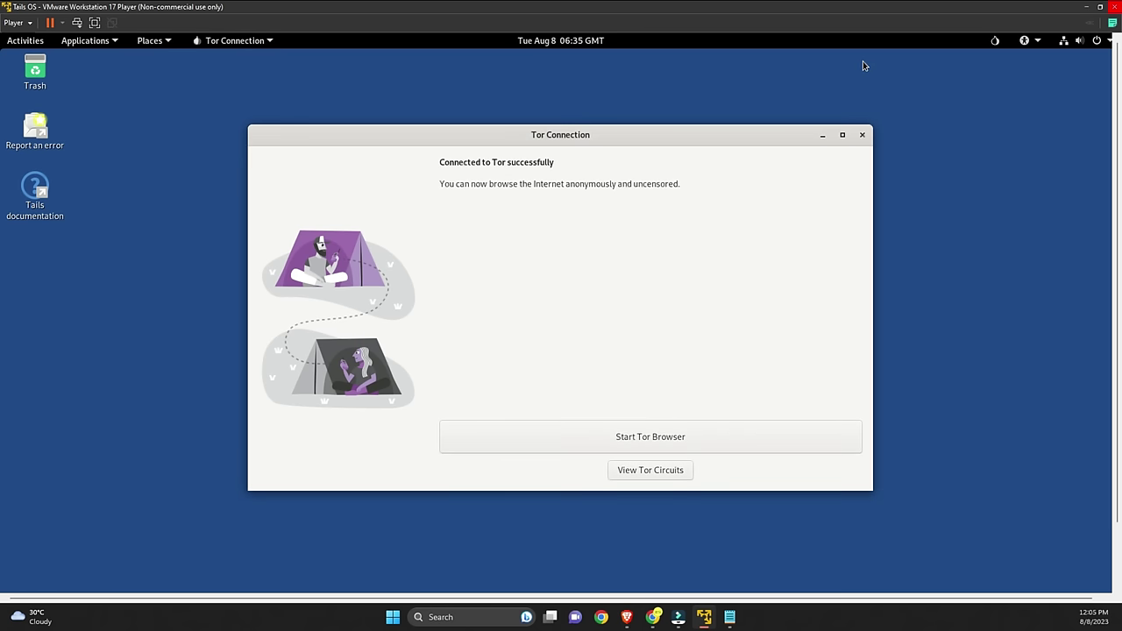
left_click(862, 136)
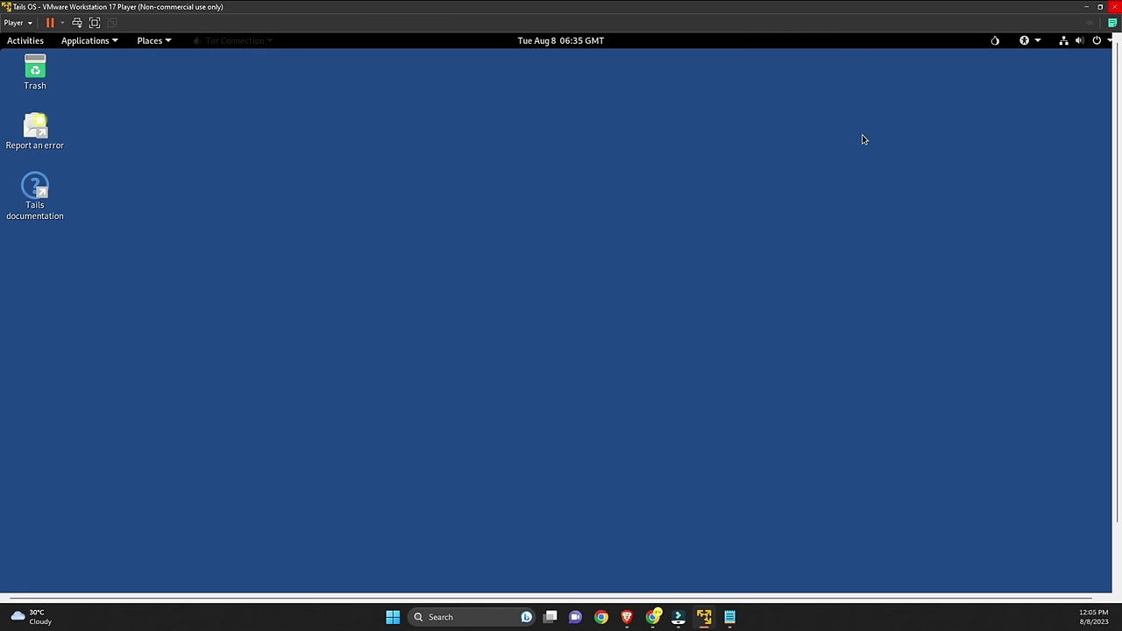
left_click(159, 42)
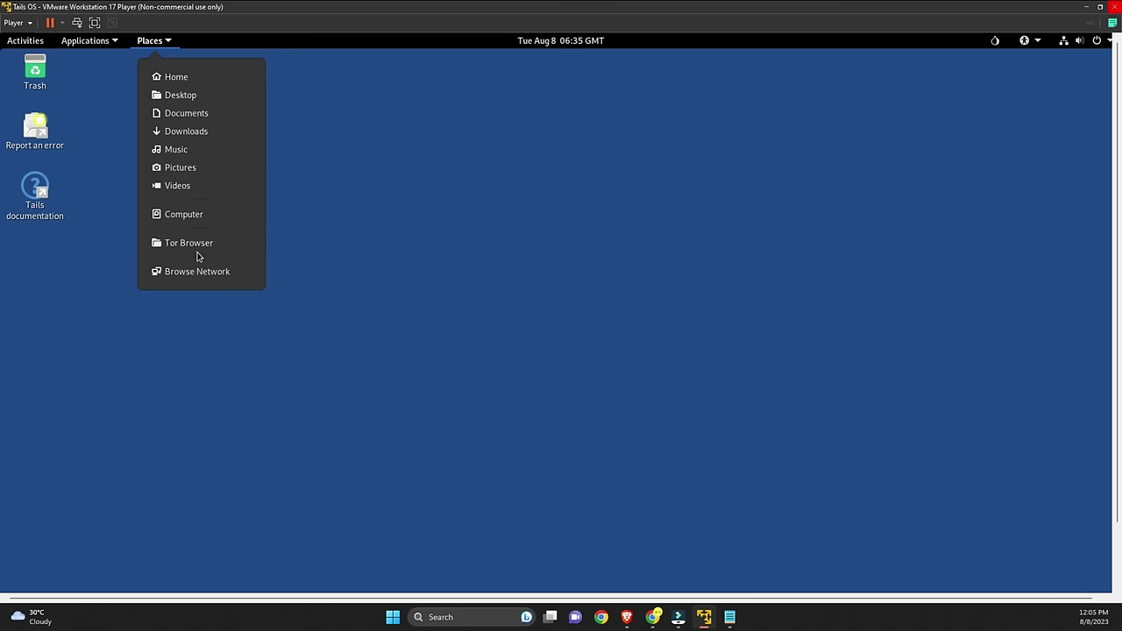
left_click(198, 246)
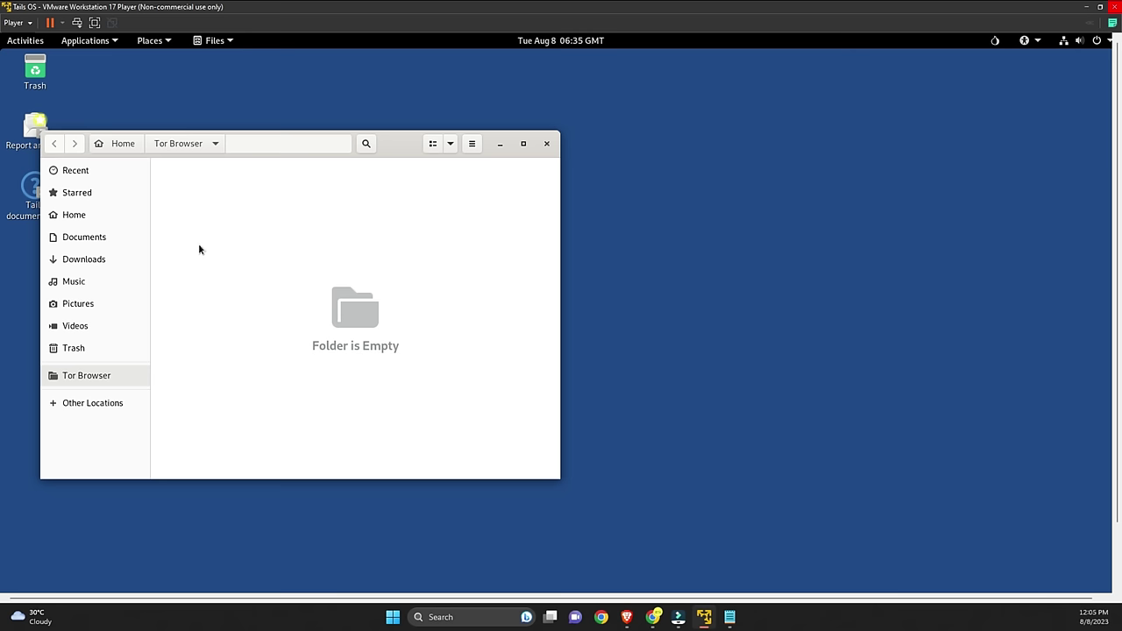
left_click(87, 41)
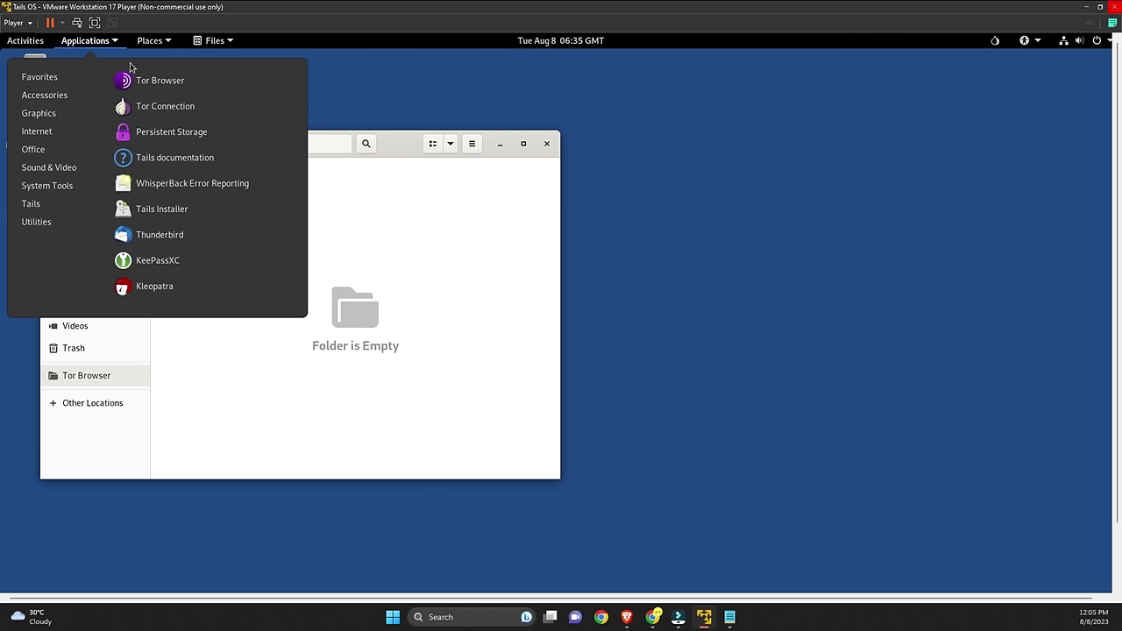
Relaunch Tor Browser, move it right, add a New Tab and return to the Tails tab.
left_click(165, 87)
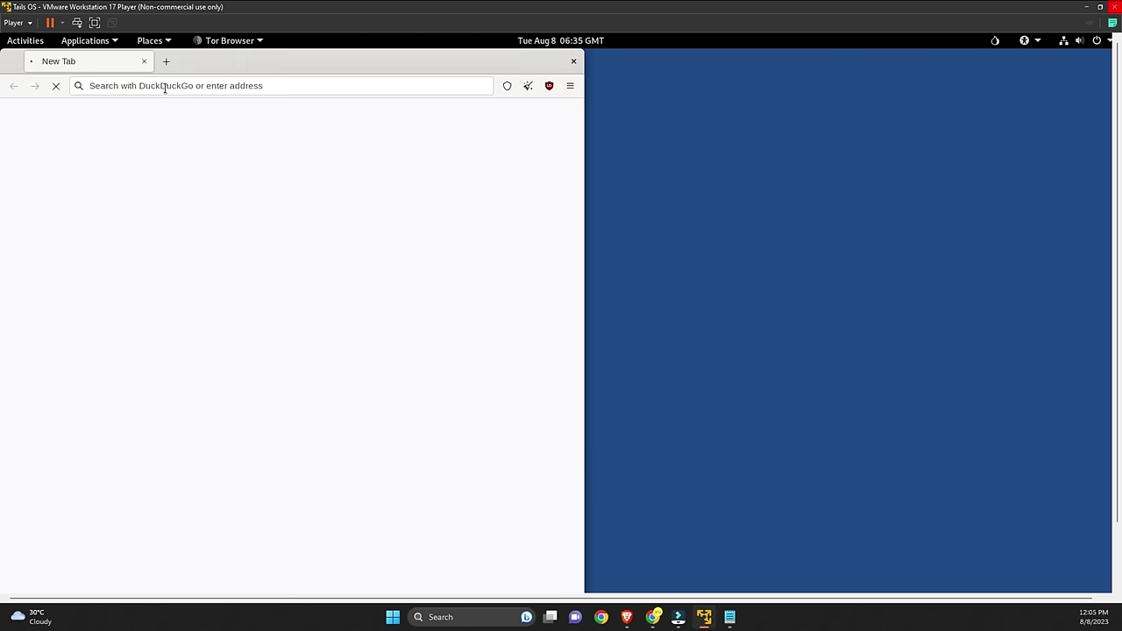
left_click_drag(256, 76, 687, 70)
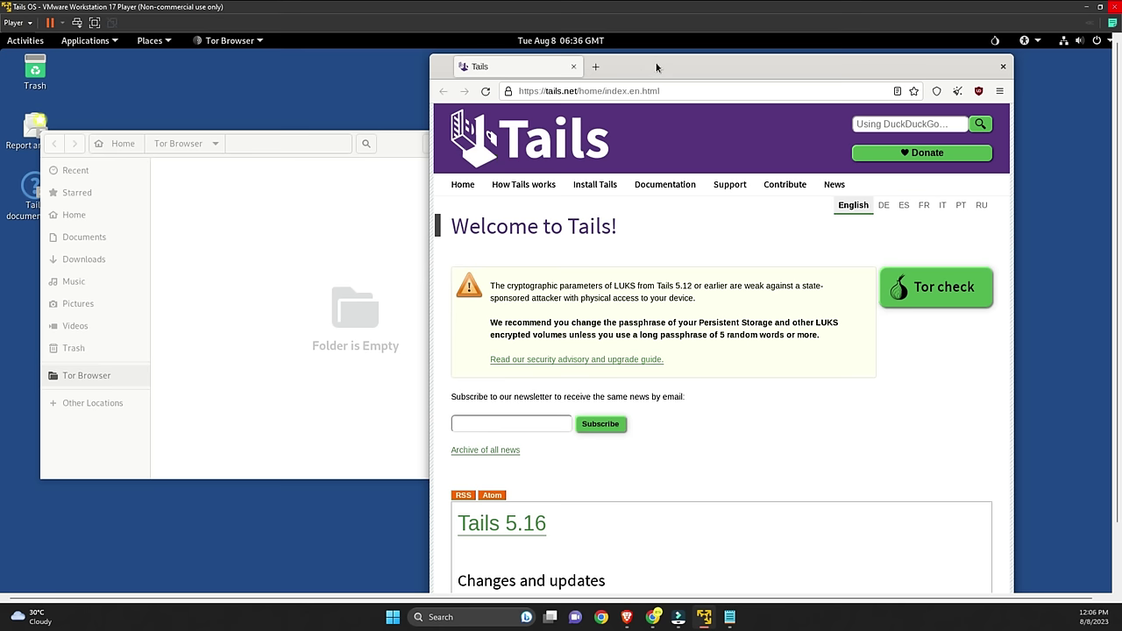
left_click(595, 65)
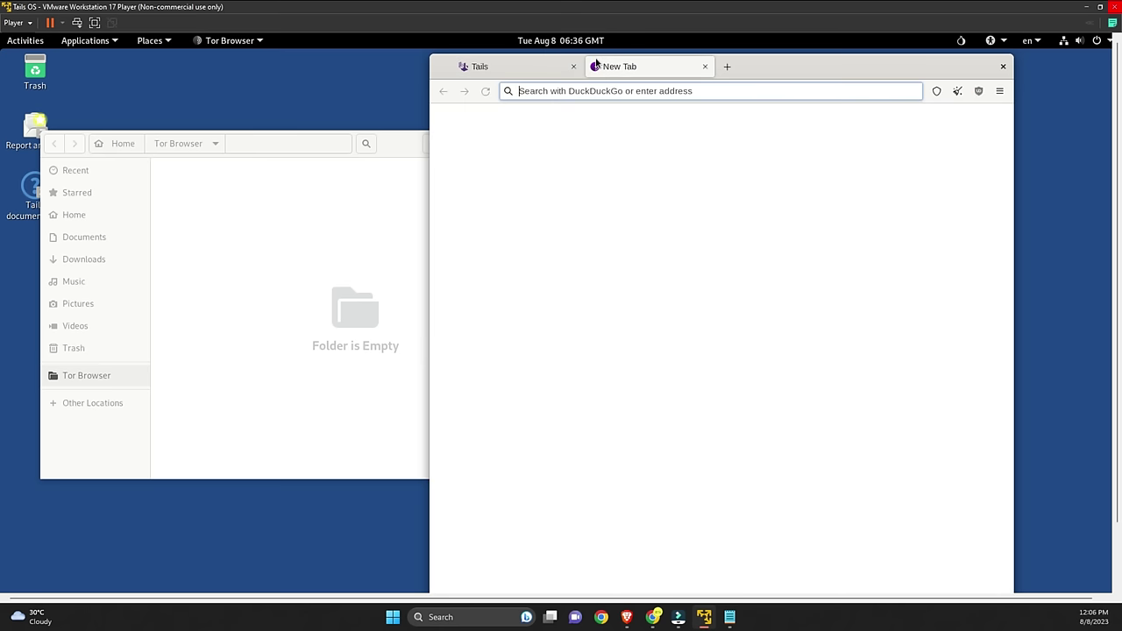
left_click(518, 70)
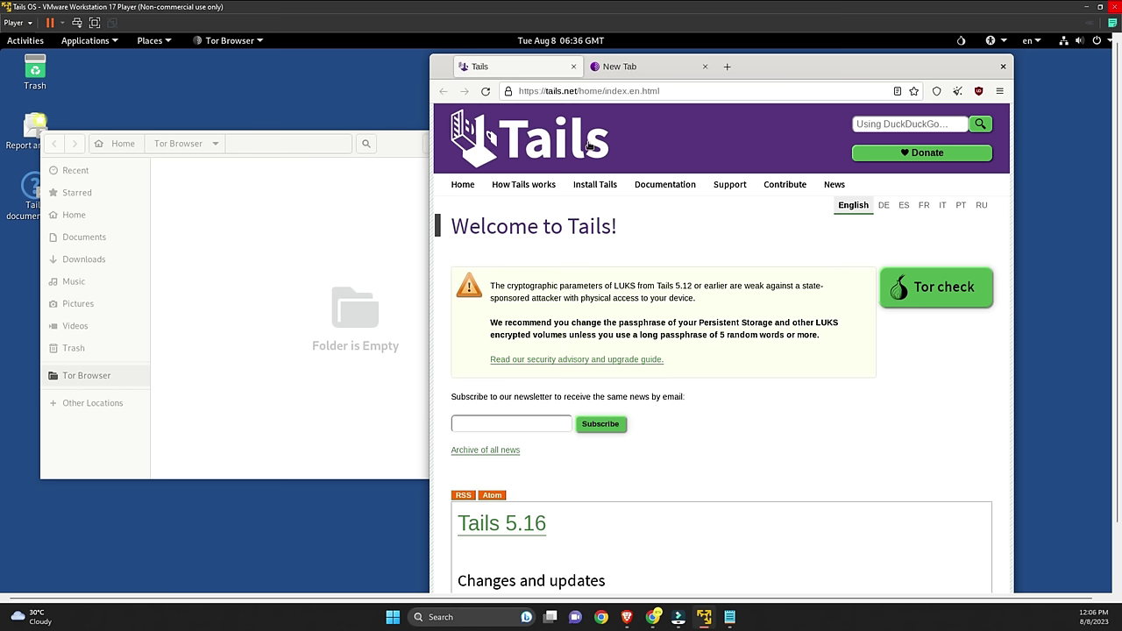
Start Save Page As and try the Documents and Videos folders, dismissing their permission errors.
right_click(645, 122)
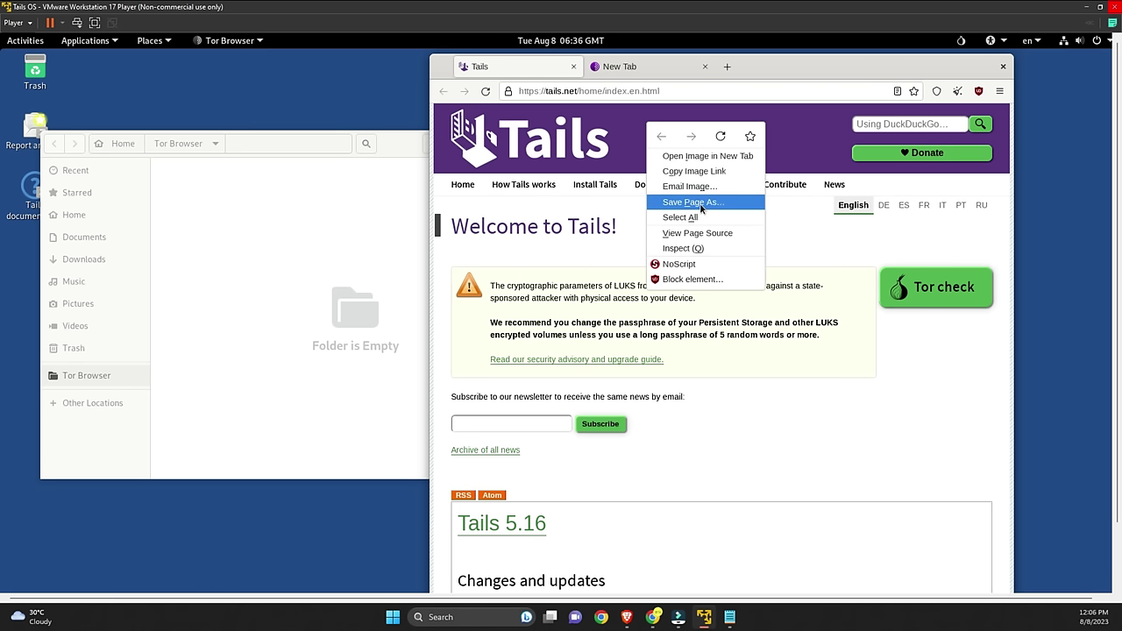
left_click(699, 202)
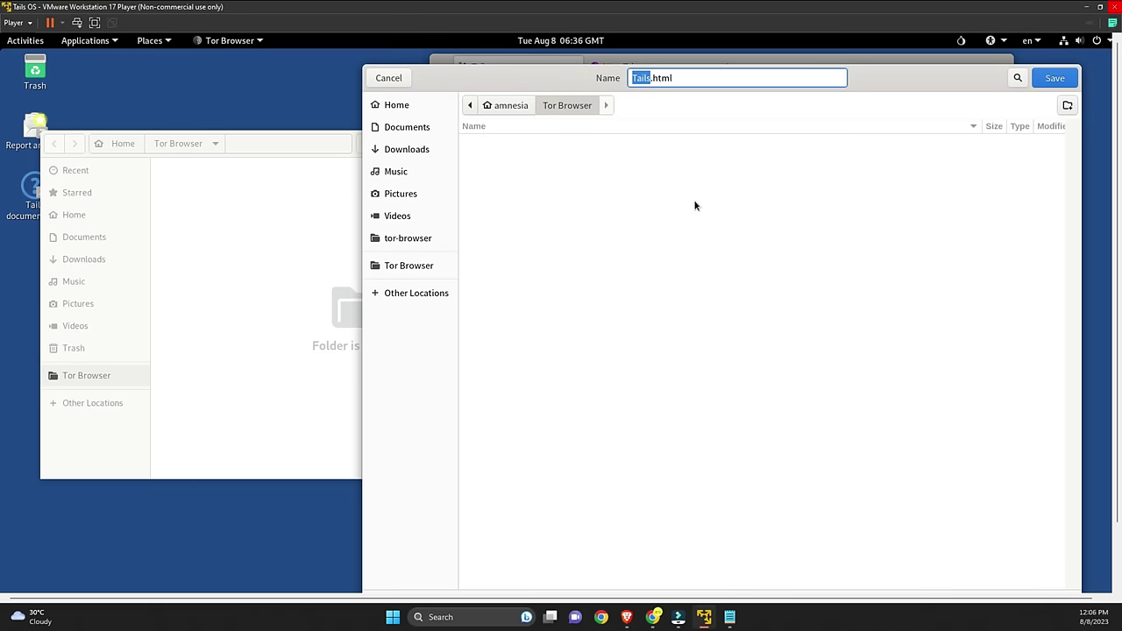
left_click_drag(915, 85, 842, 110)
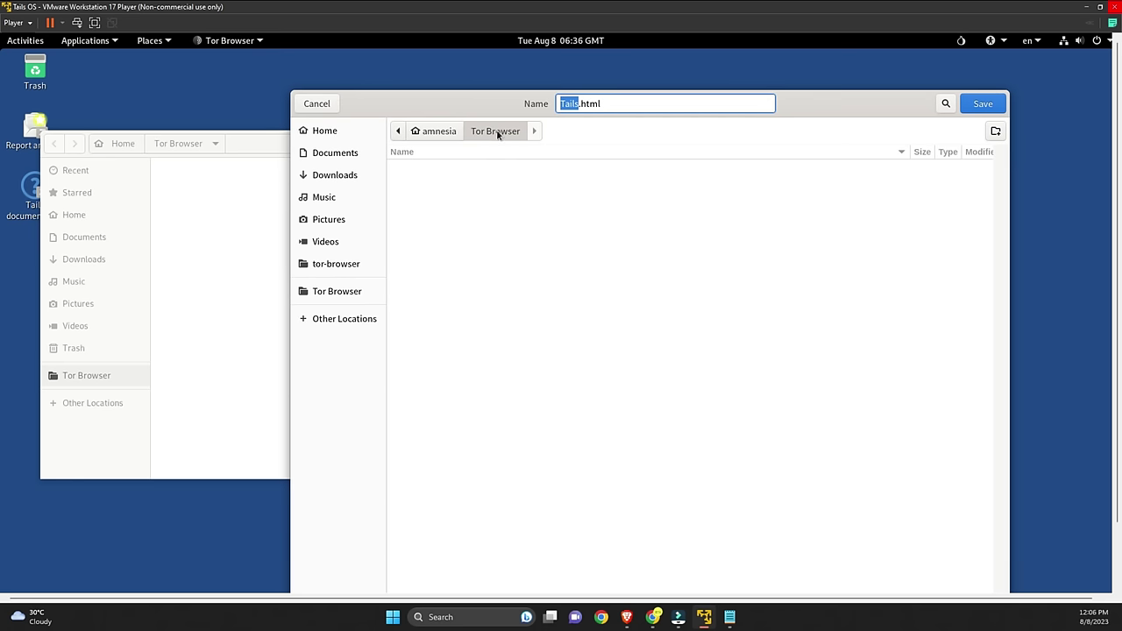
left_click(349, 153)
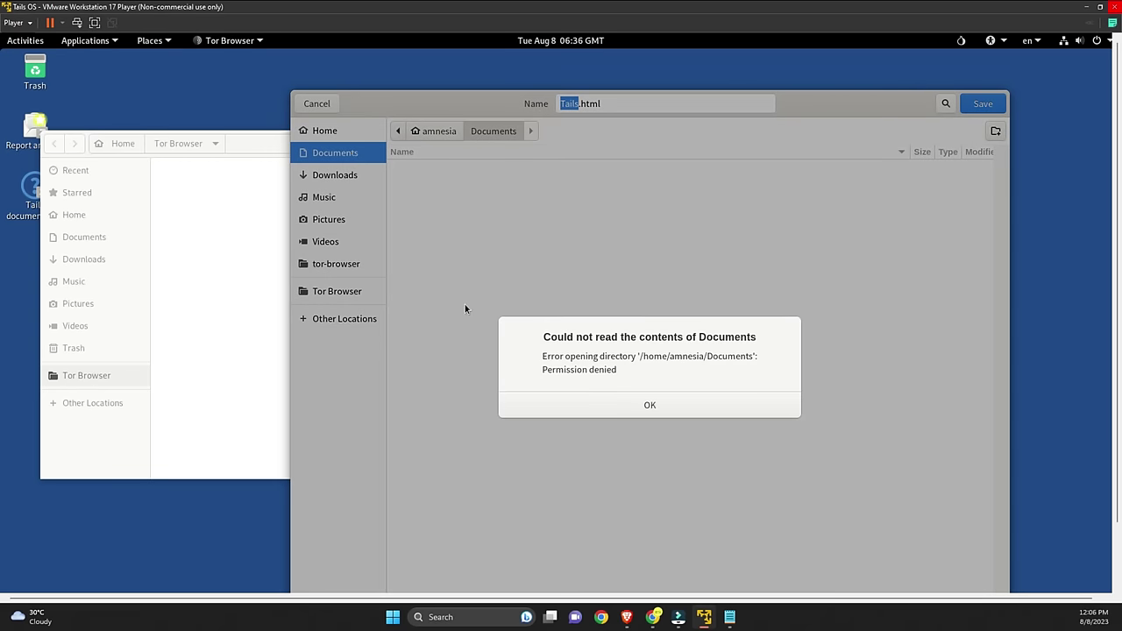
left_click(646, 405)
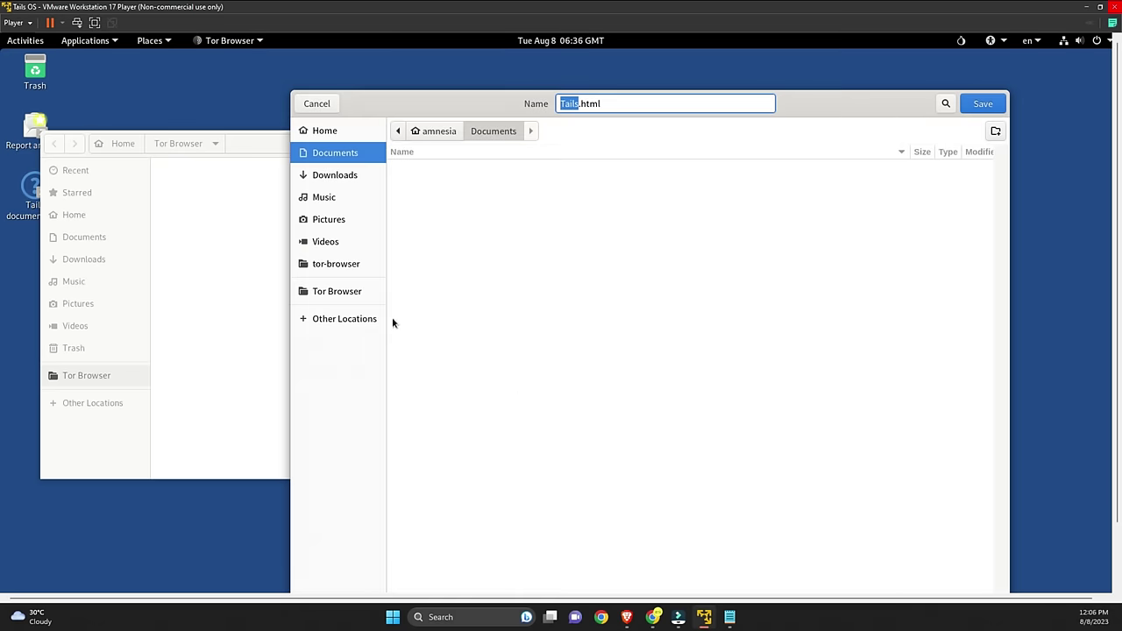
left_click(338, 243)
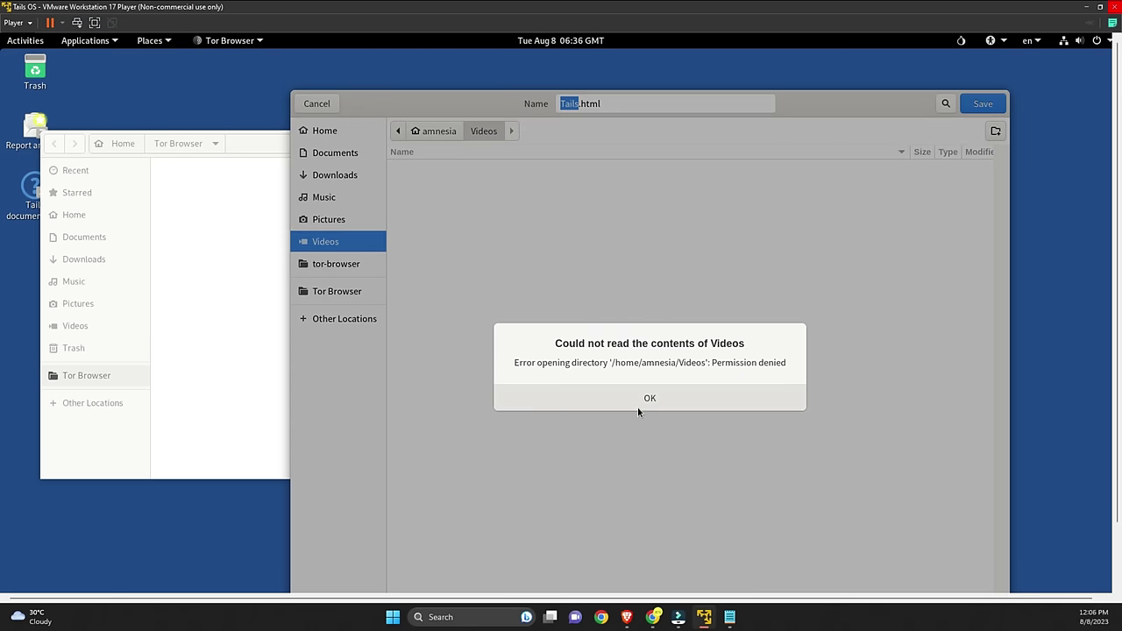
left_click(639, 405)
Save the page as Tails.html into the home Tor Browser folder.
left_click(333, 267)
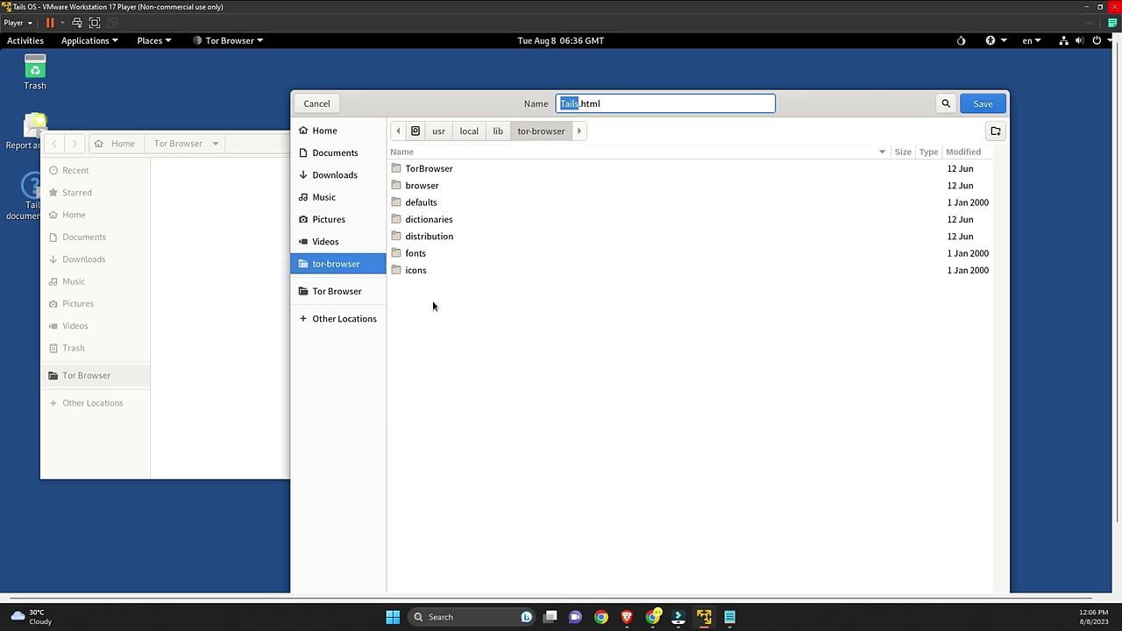
left_click(343, 292)
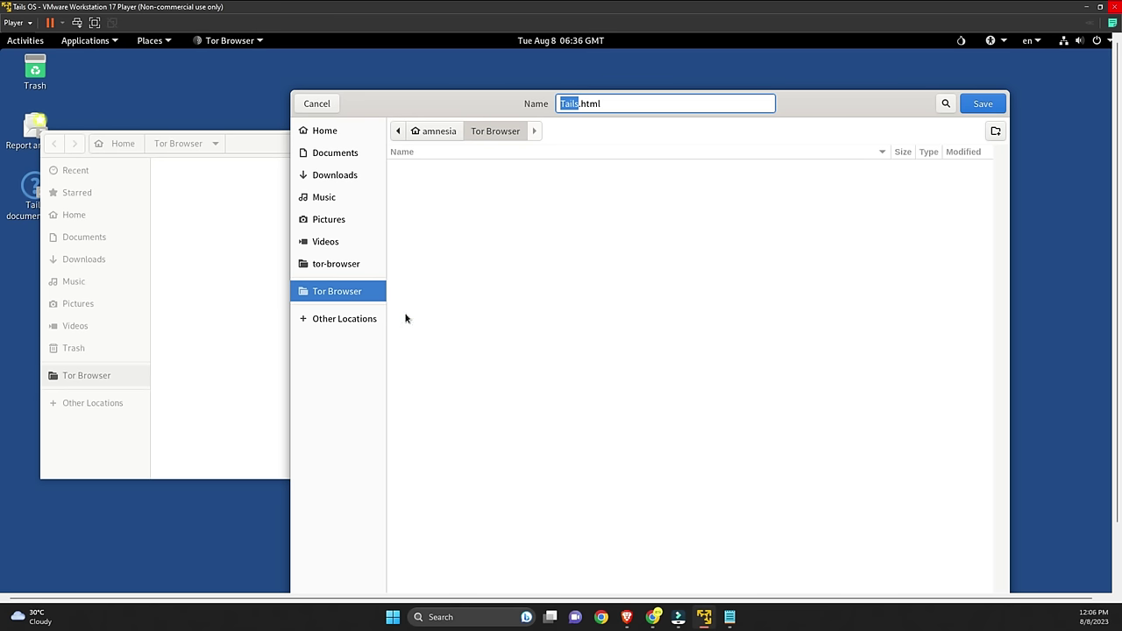
left_click(341, 265)
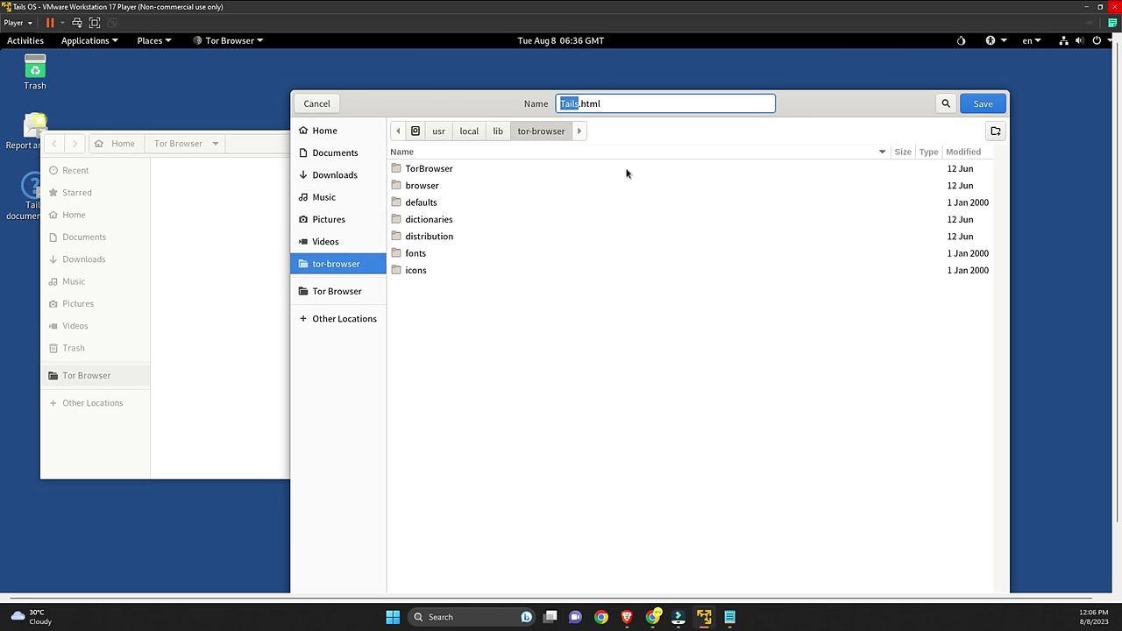
left_click(337, 295)
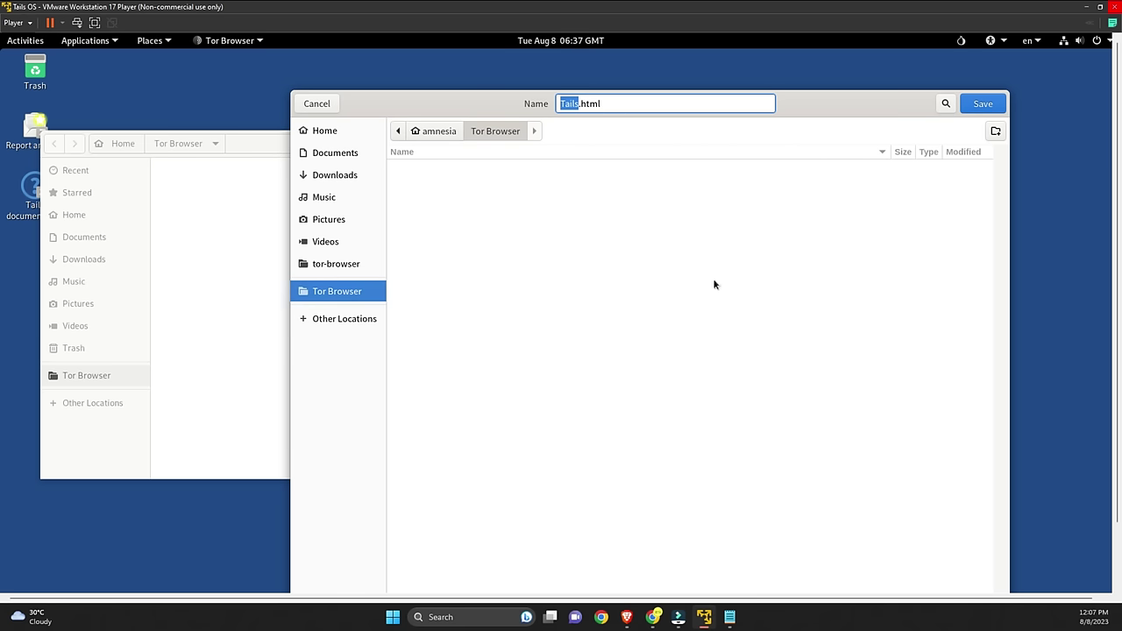
left_click(982, 103)
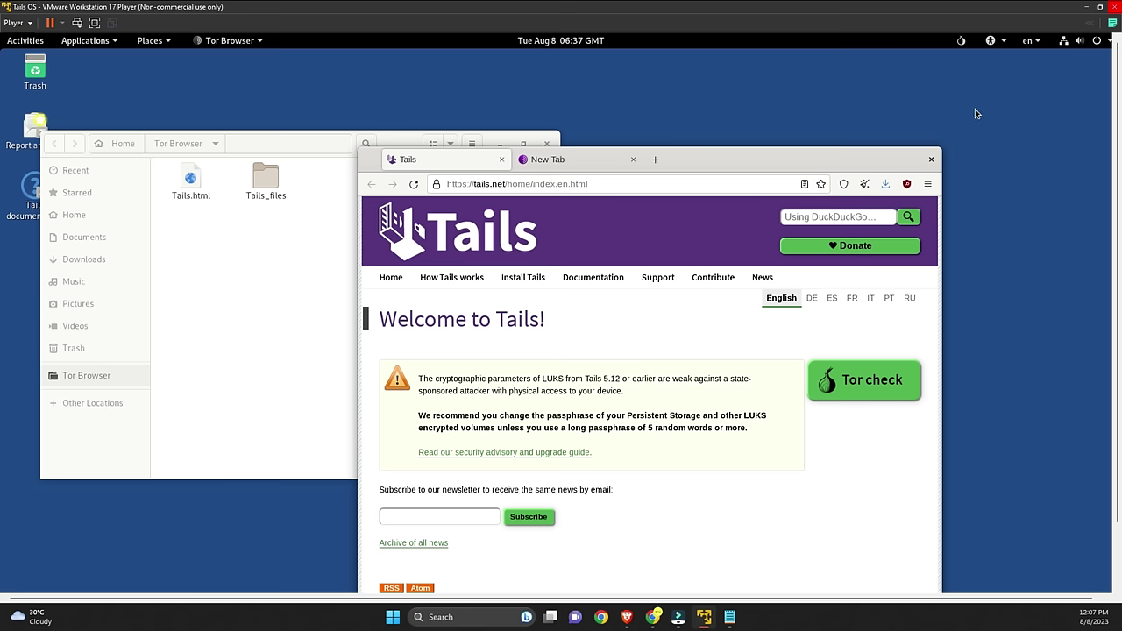
Search 'pdf merger' in the New Tab and open the iLovePDF Merge PDF result.
left_click_drag(744, 165, 752, 67)
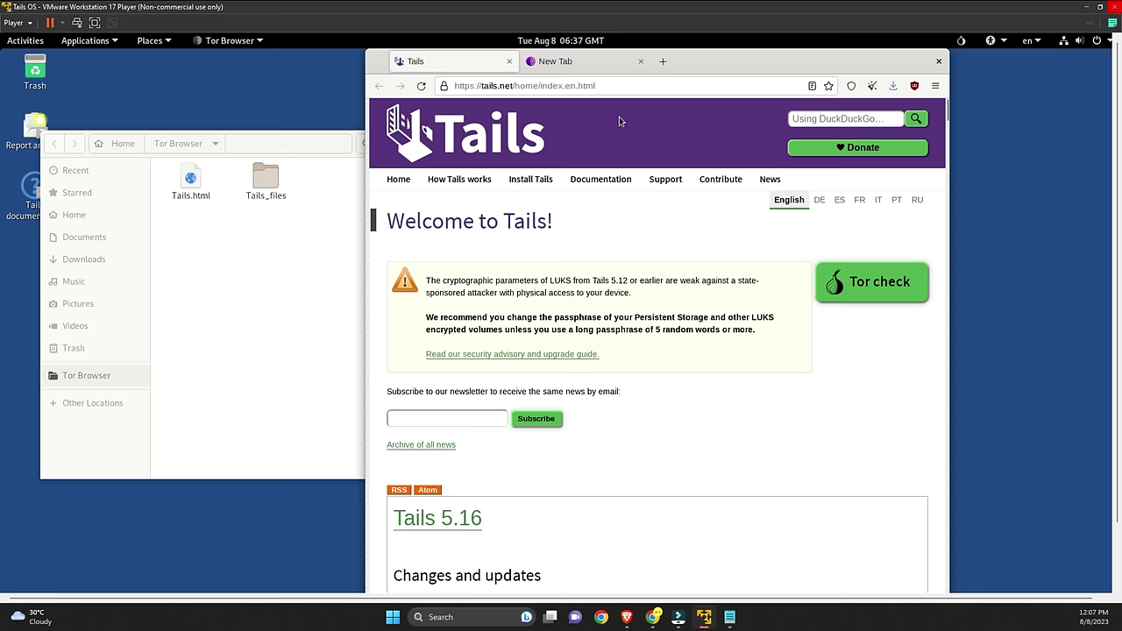
left_click(603, 65)
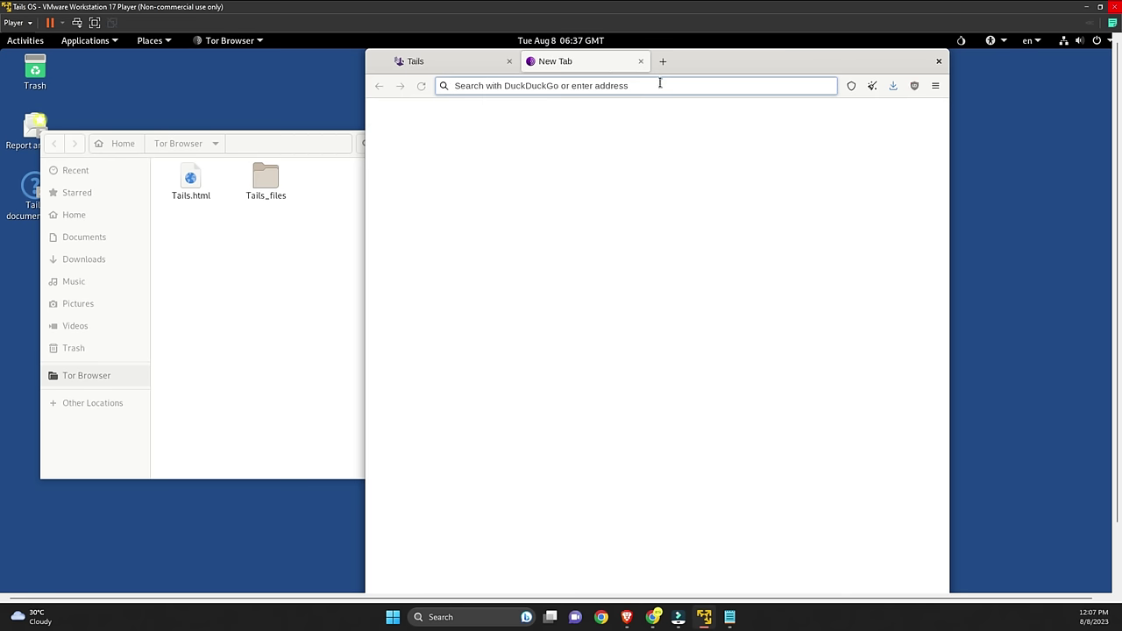
type("pdf")
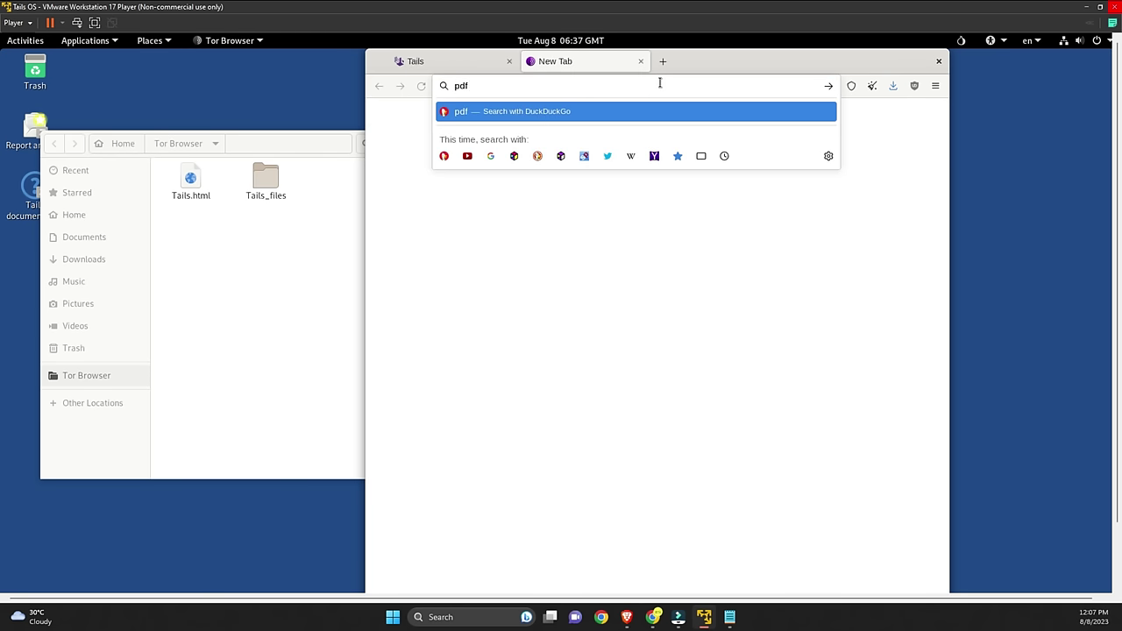
type(" merger")
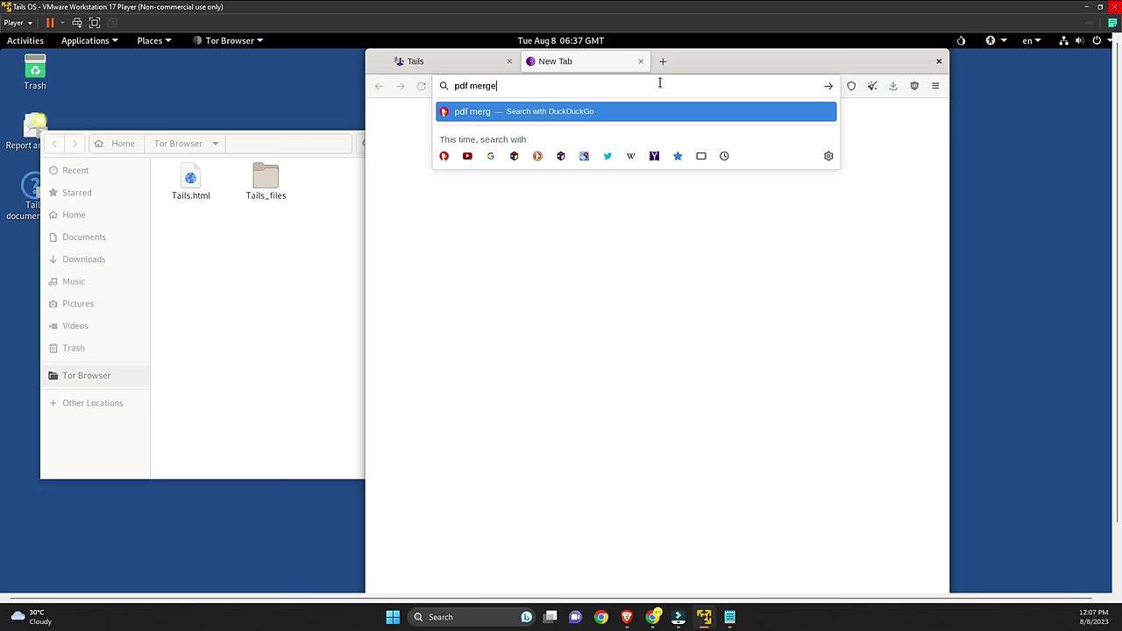
key("Return")
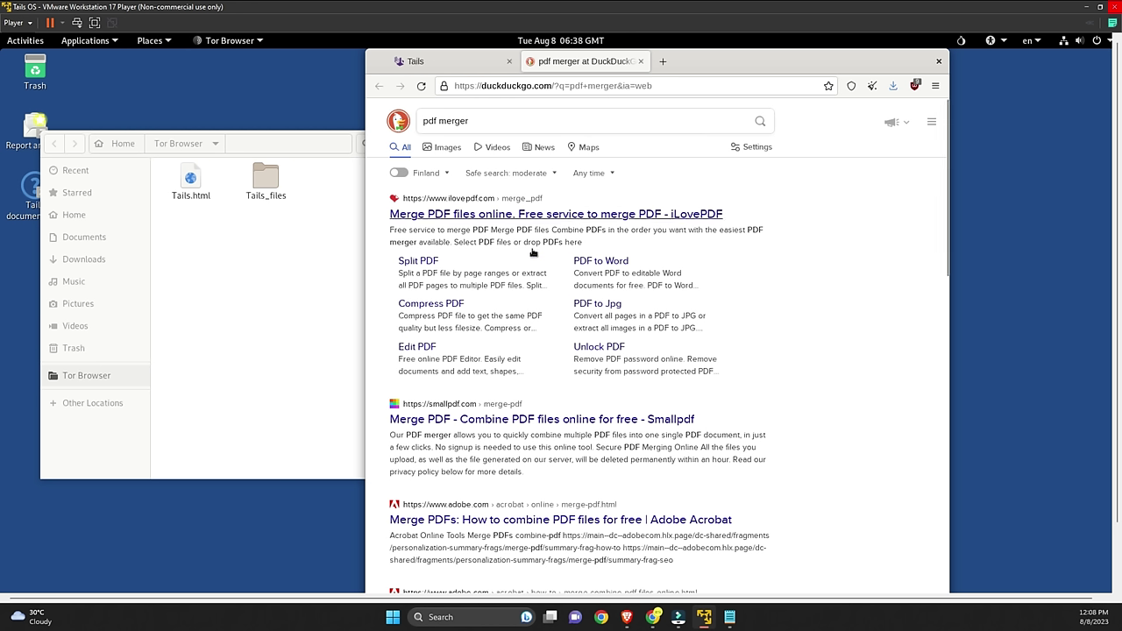
left_click(481, 219)
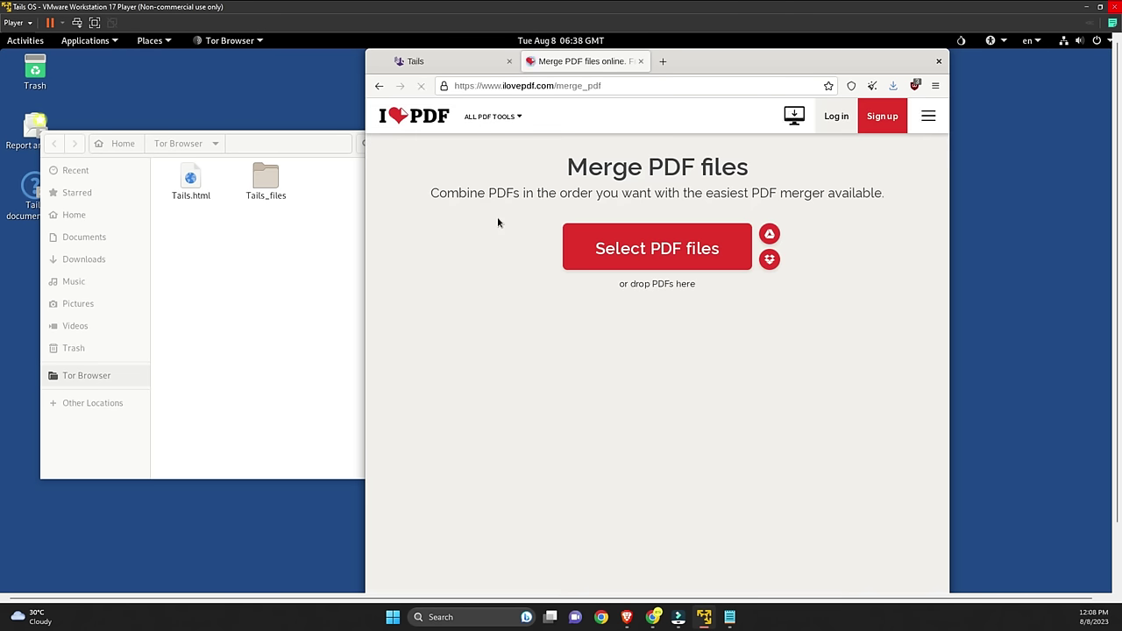
left_click(641, 256)
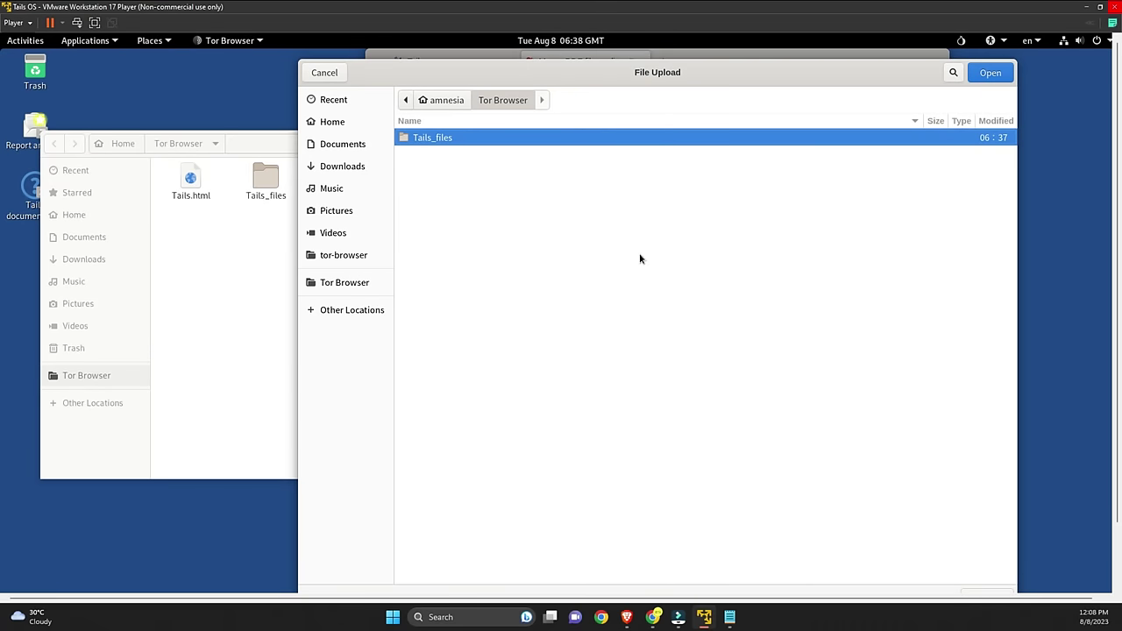
left_click_drag(755, 69, 801, 100)
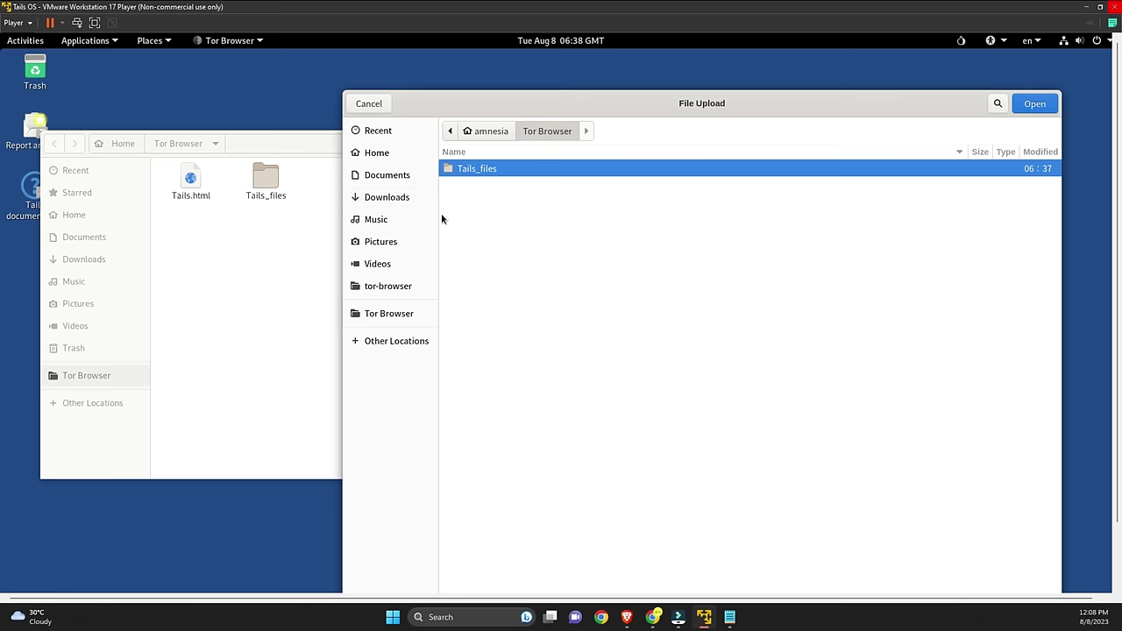
left_click_drag(767, 109, 644, 283)
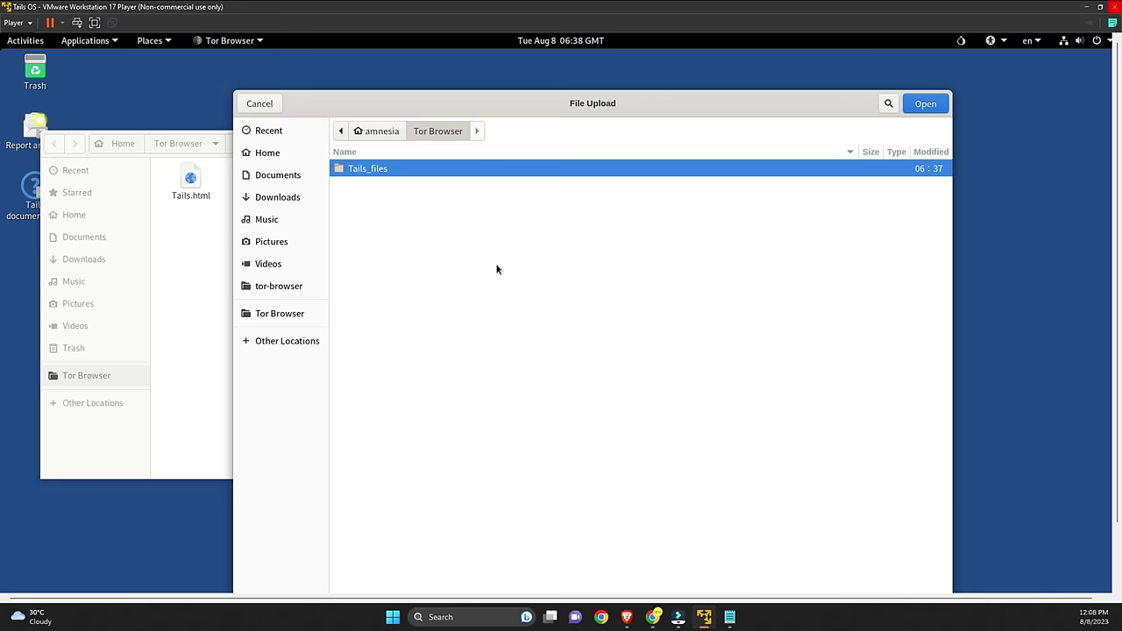
left_click(290, 197)
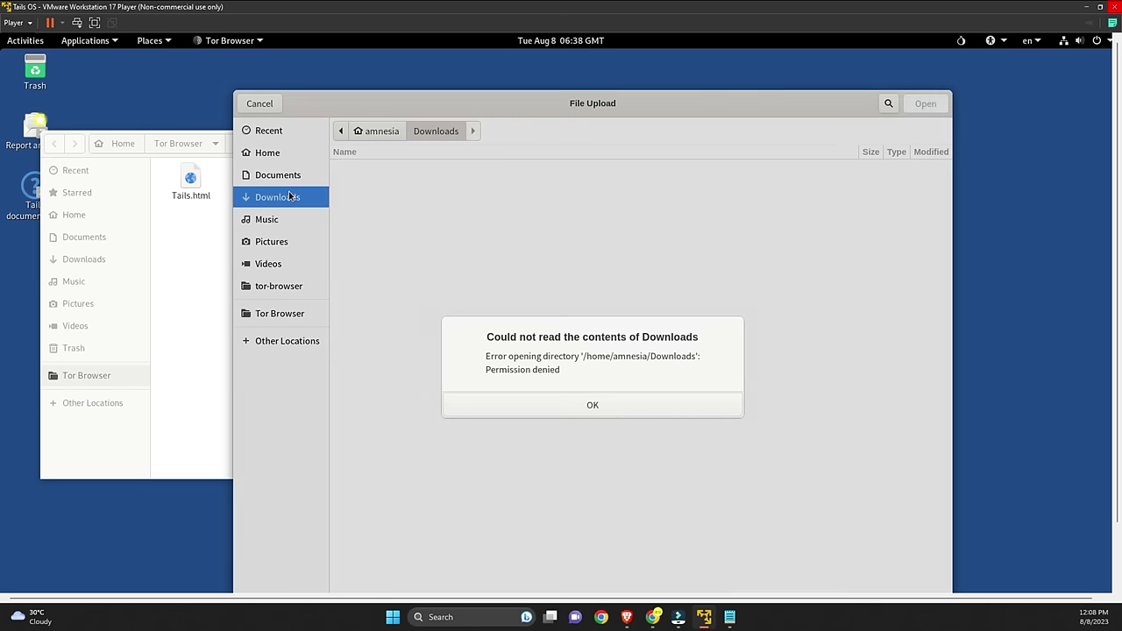
left_click(590, 404)
left_click(286, 175)
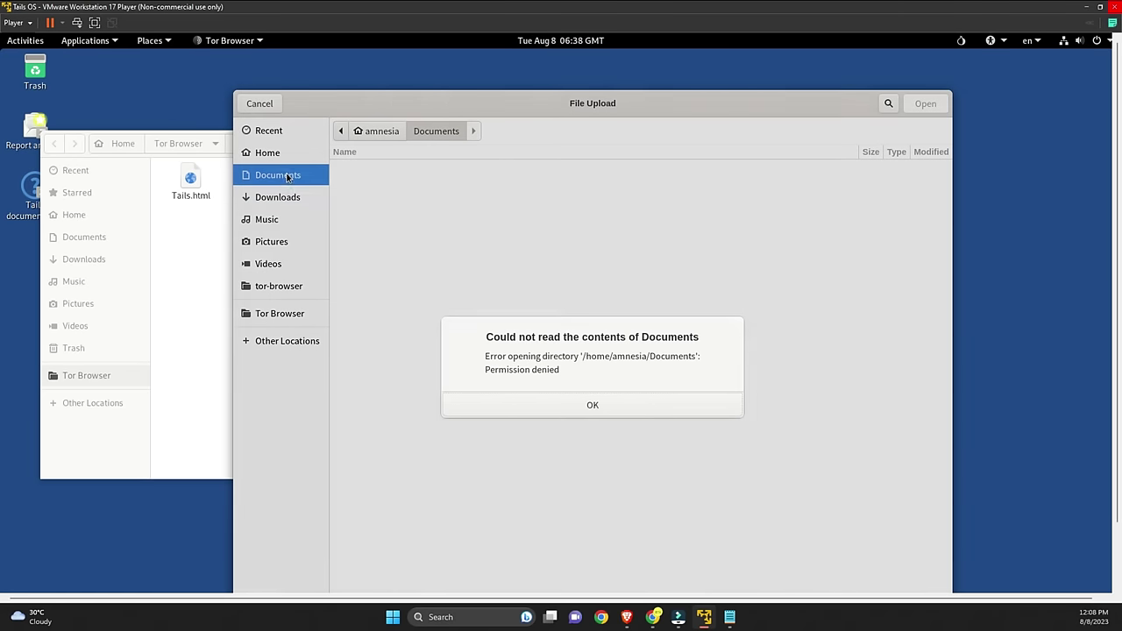
left_click(568, 409)
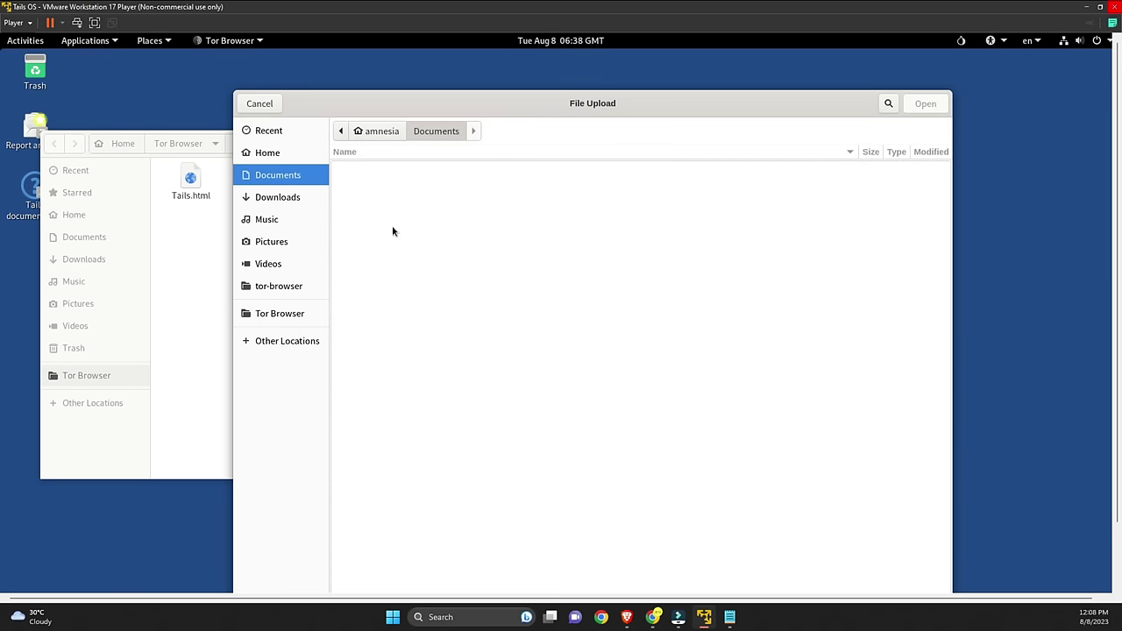
left_click(278, 314)
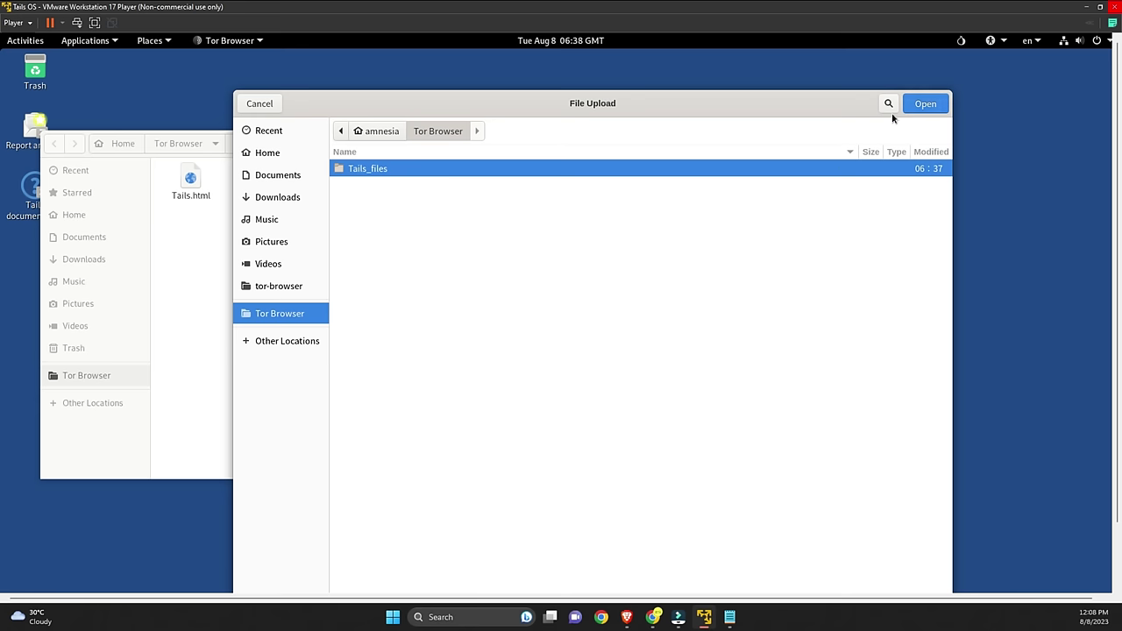
left_click(259, 103)
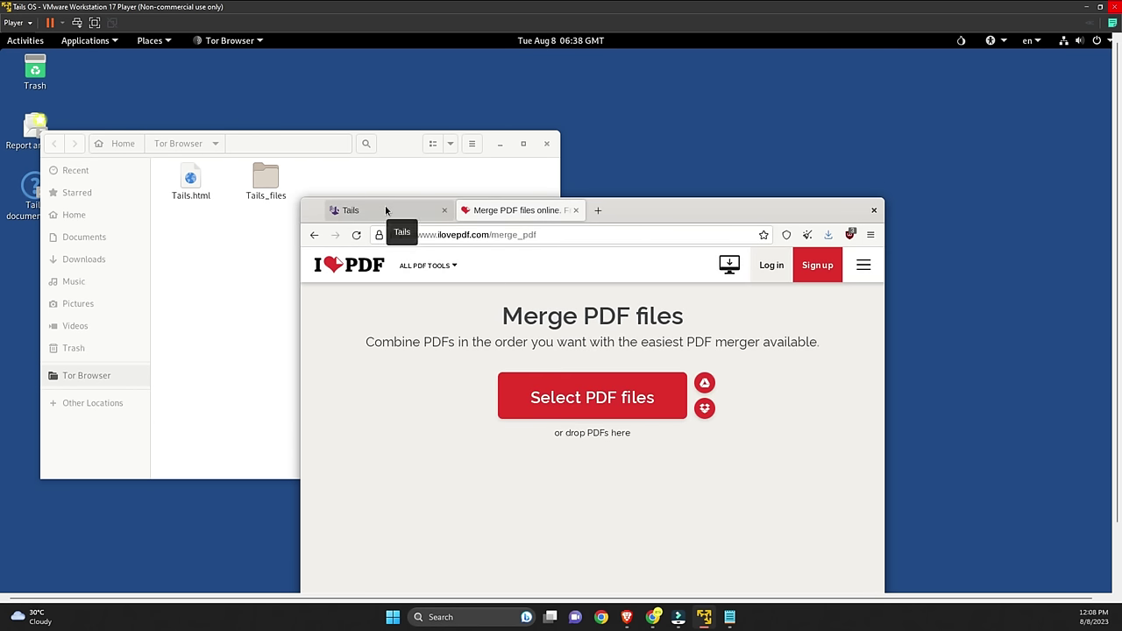
Close Tor Browser and the Files window, then open and dismiss the system menu without choosing anything.
left_click_drag(691, 210, 721, 133)
mouse_move(428, 226)
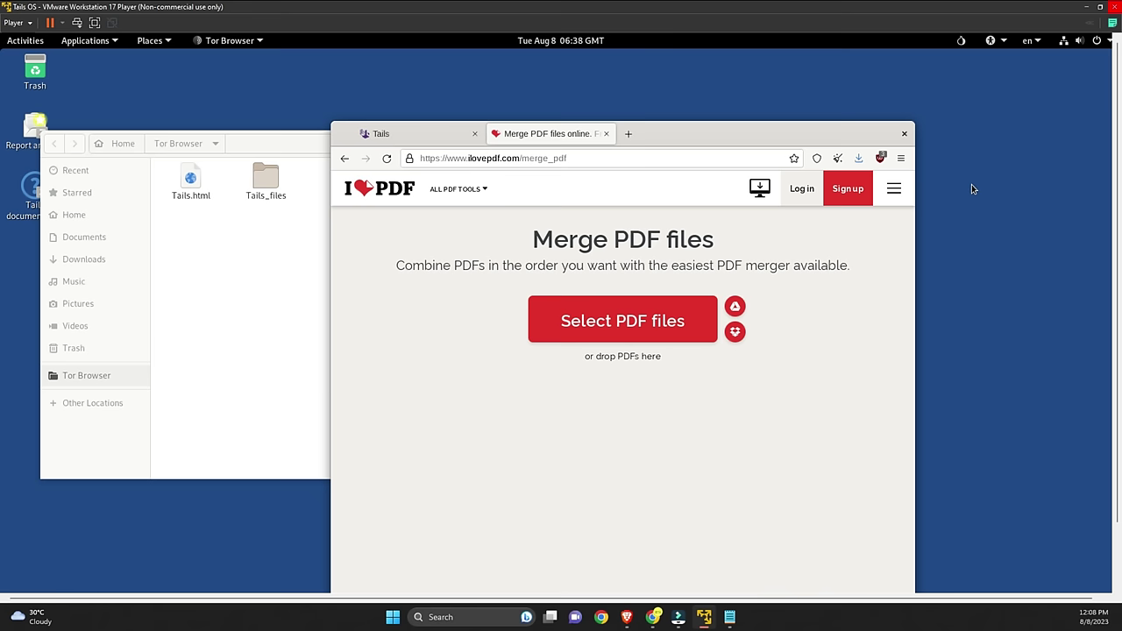
left_click(904, 133)
left_click(547, 145)
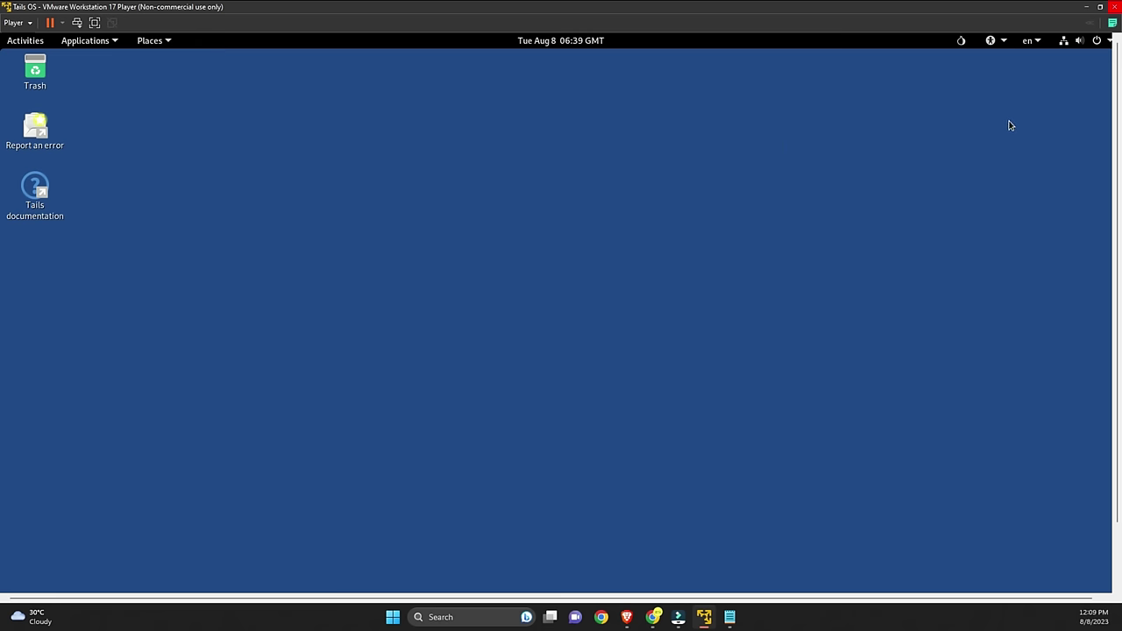
left_click(1107, 42)
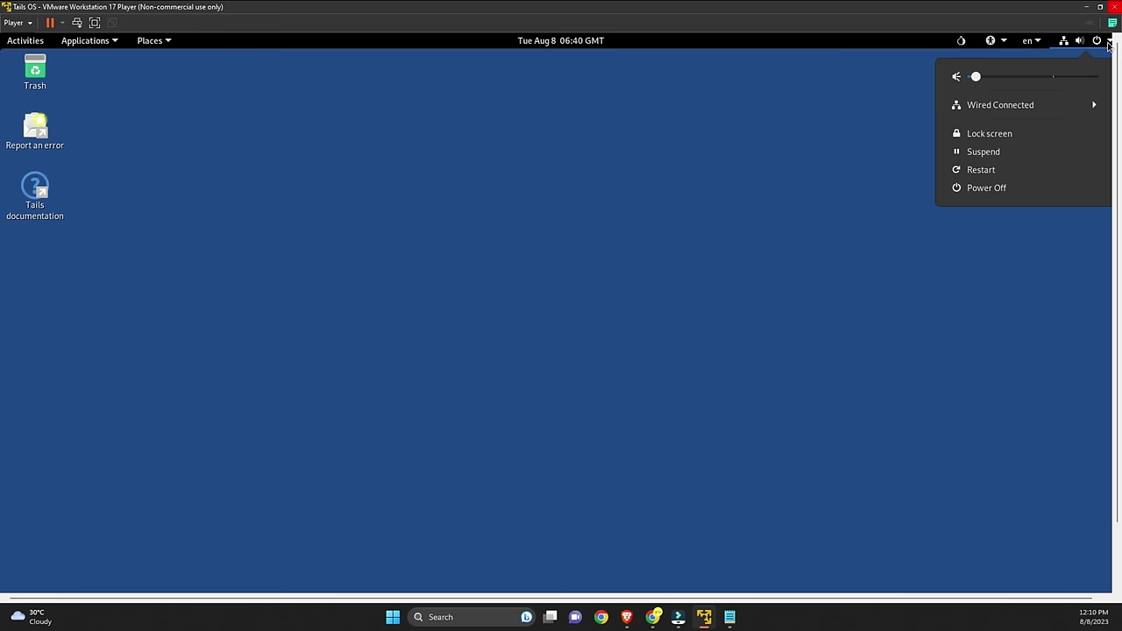
left_click(638, 272)
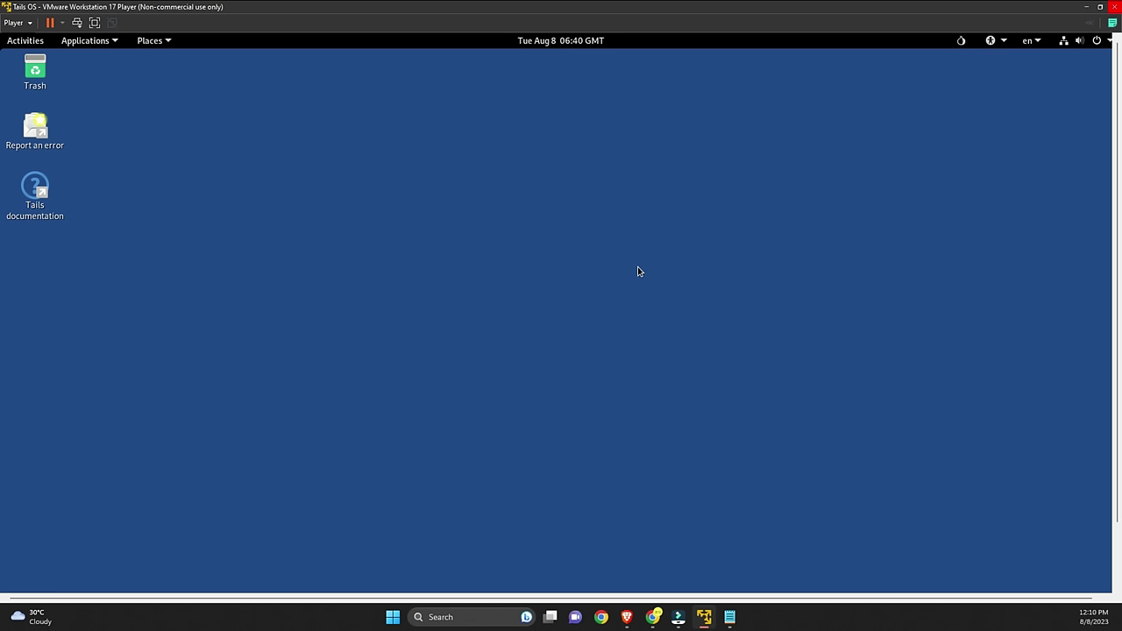
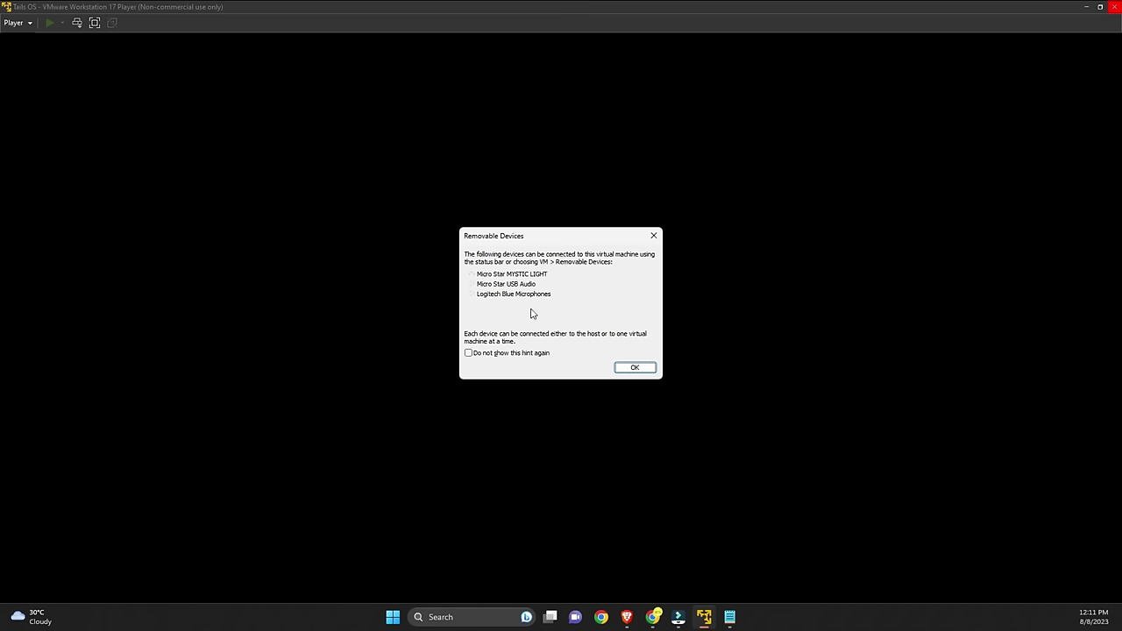
Launch VMware Workstation 17 Player from Windows Search and boot the Tails OS VM to its welcome screen.
left_click(645, 370)
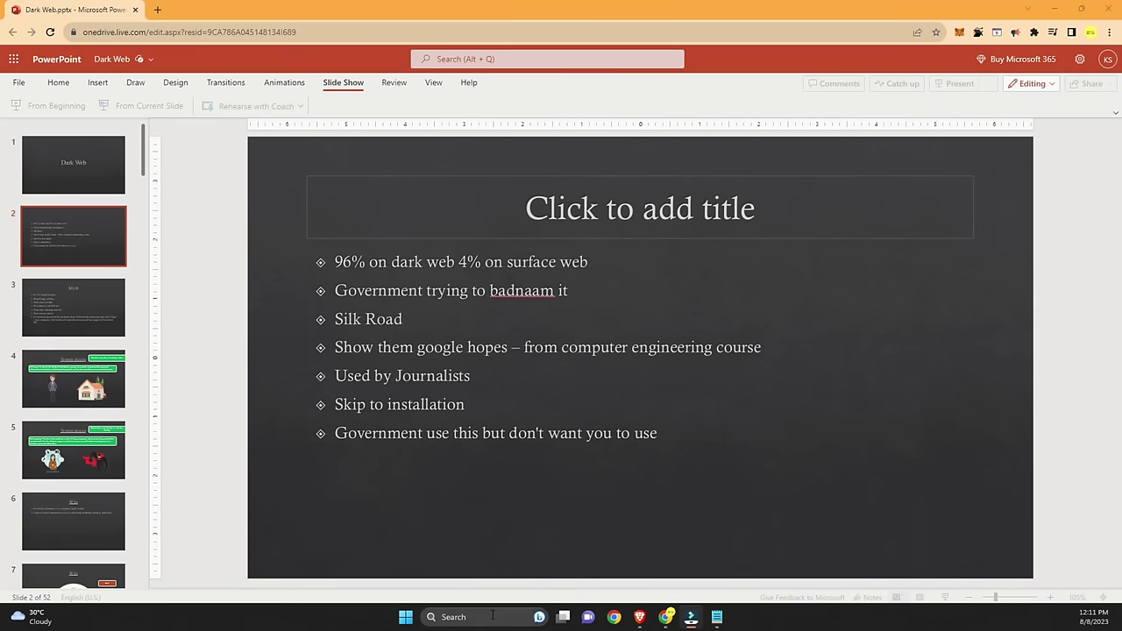
key("ctrl+t")
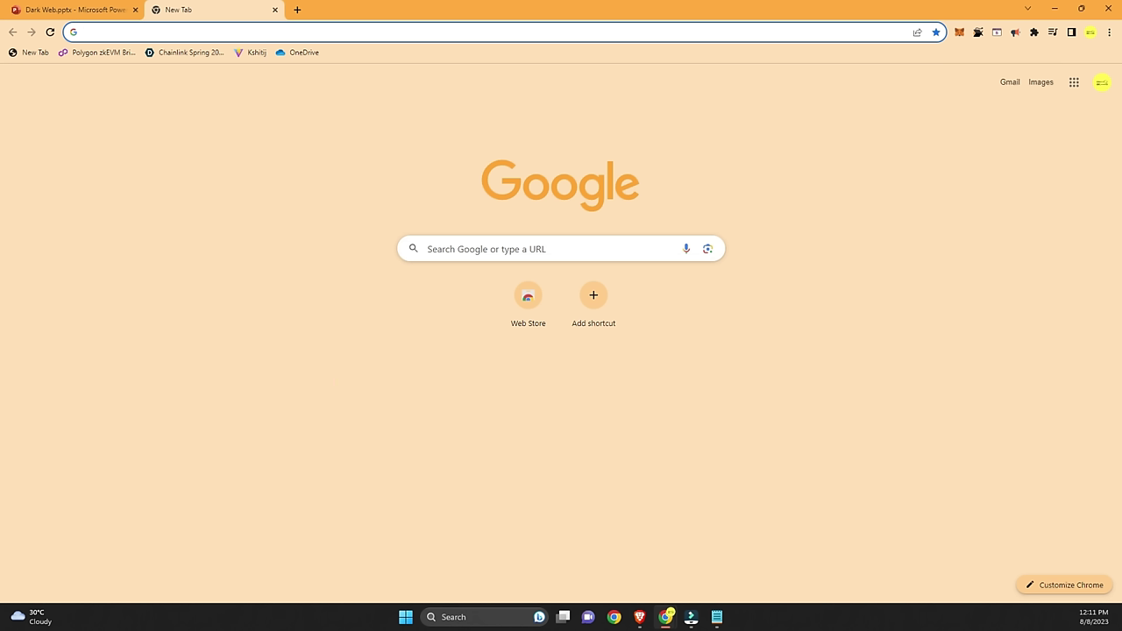
left_click(460, 619)
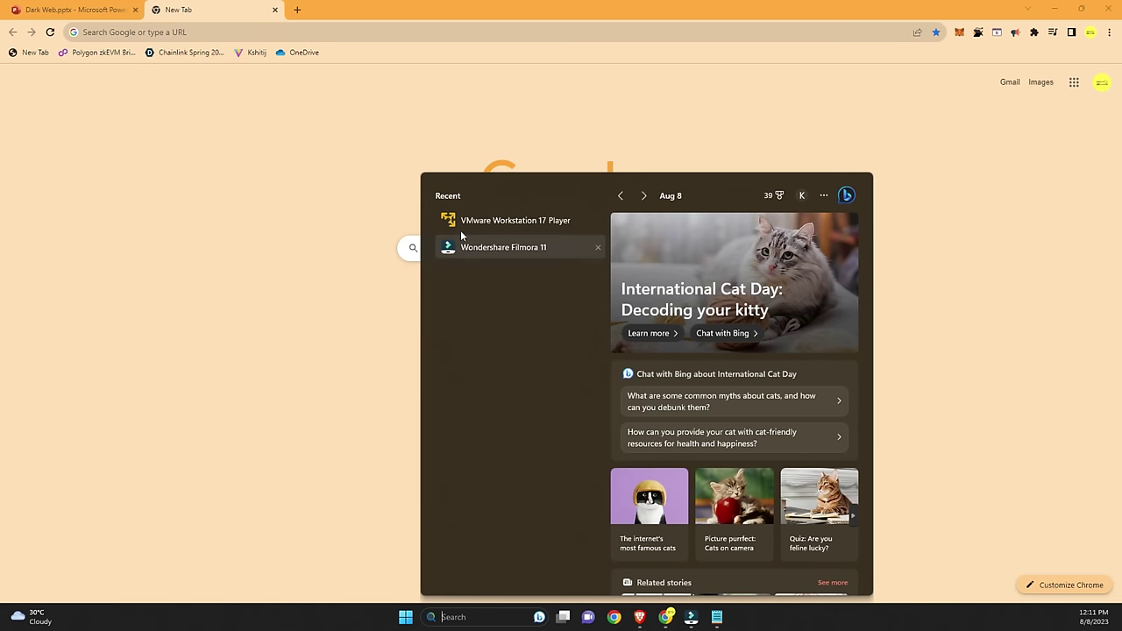
left_click(478, 233)
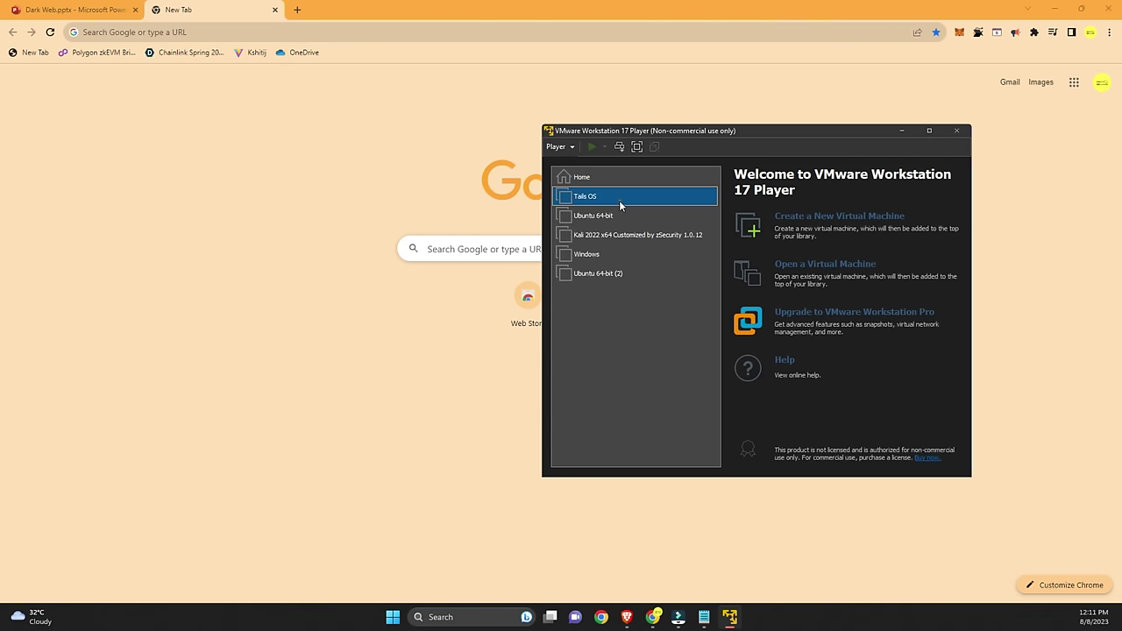
double_click(619, 201)
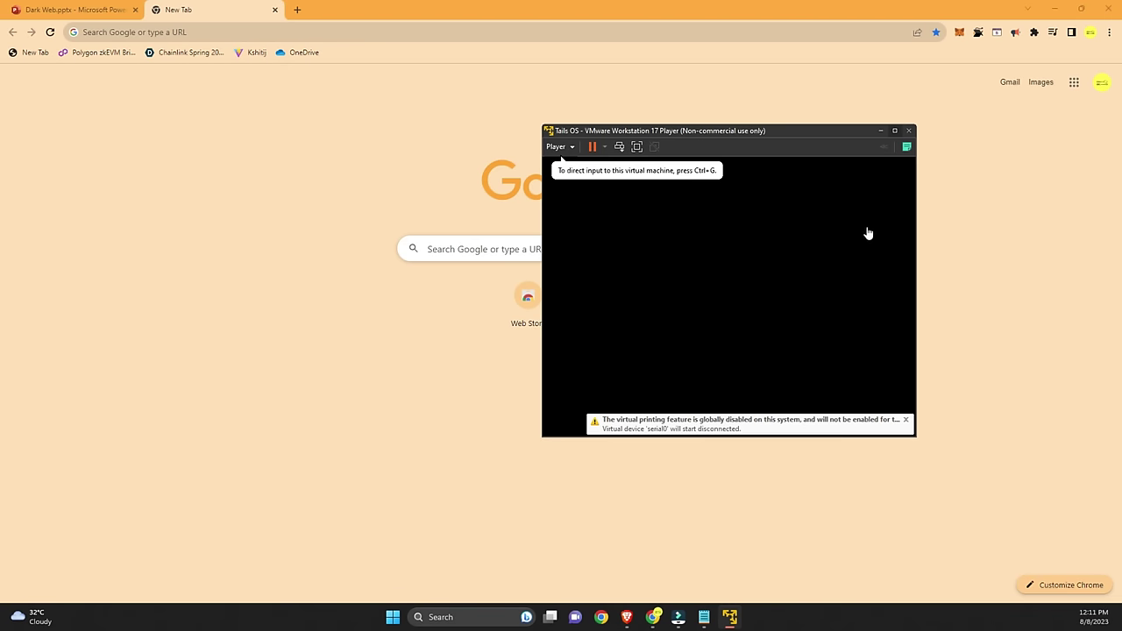
left_click(794, 365)
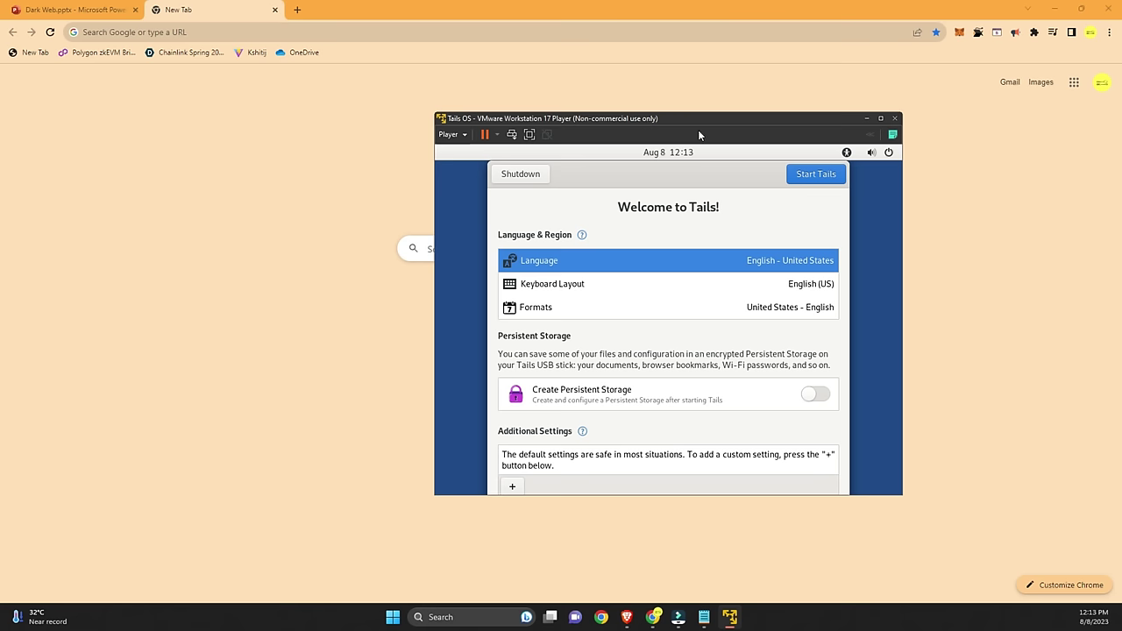
Start Tails in a maximized window, choose Connect to Tor automatically, and switch to Workspace 2.
left_click(815, 173)
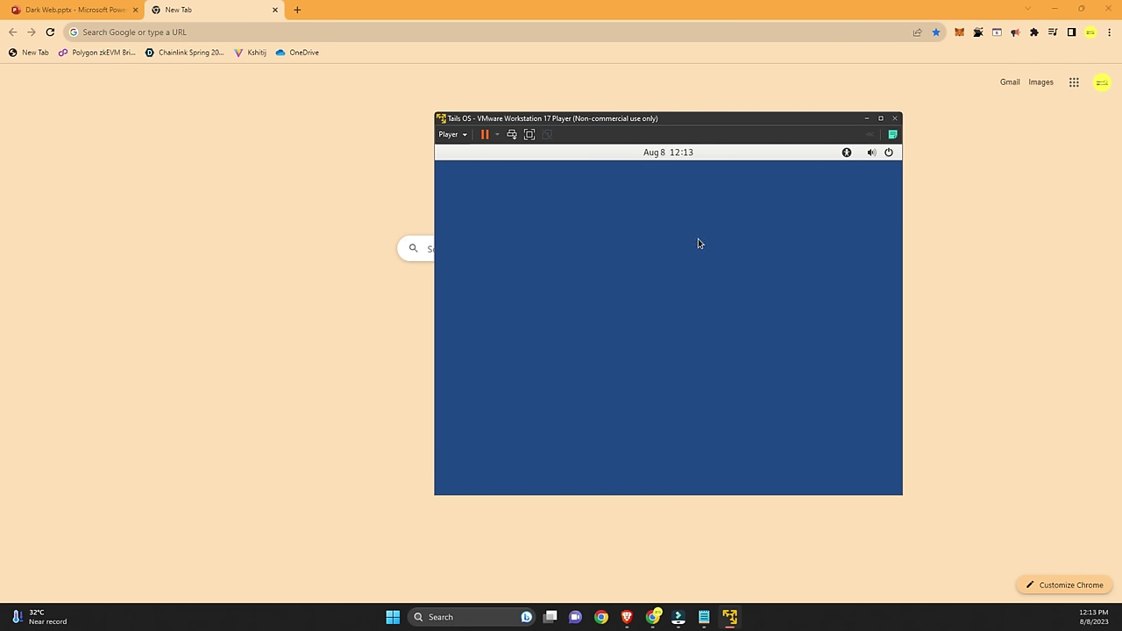
left_click(880, 118)
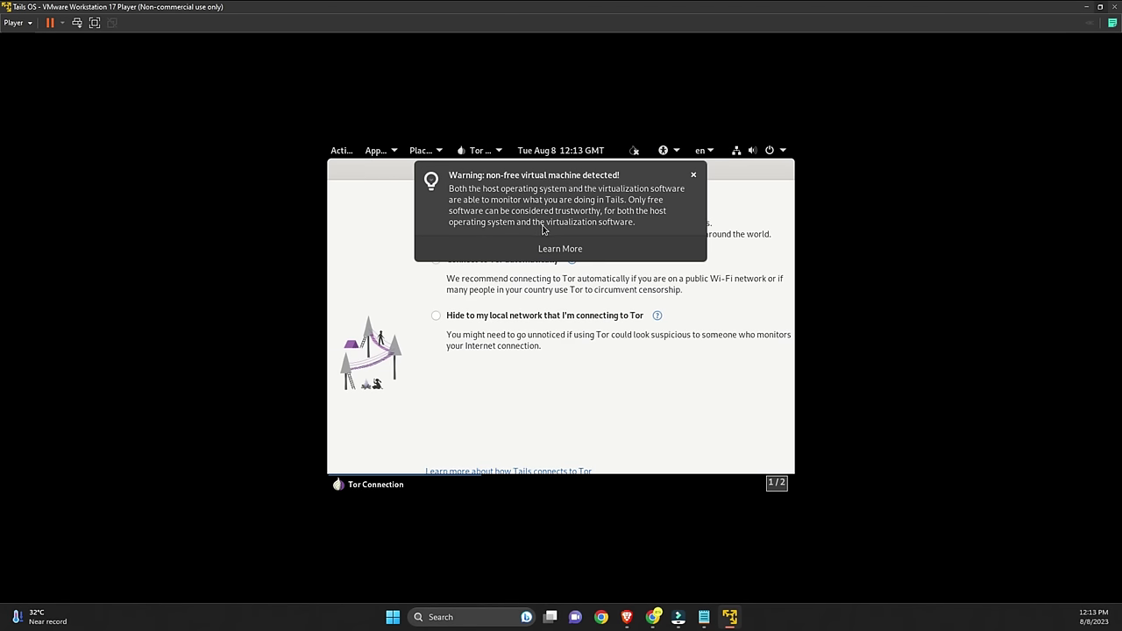
left_click(693, 174)
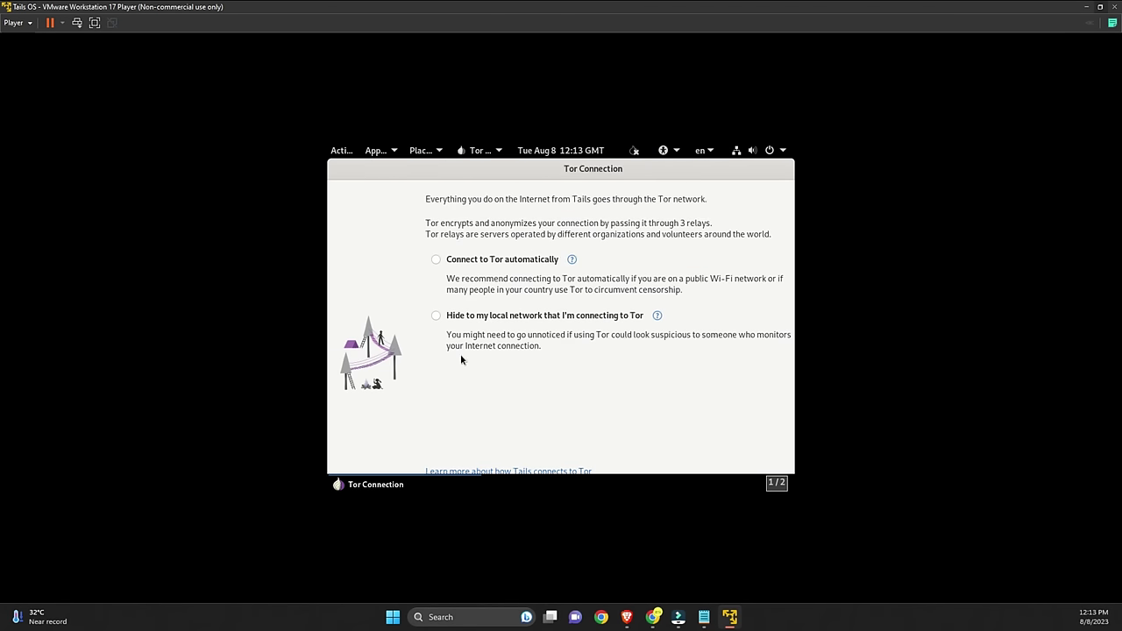
left_click(435, 261)
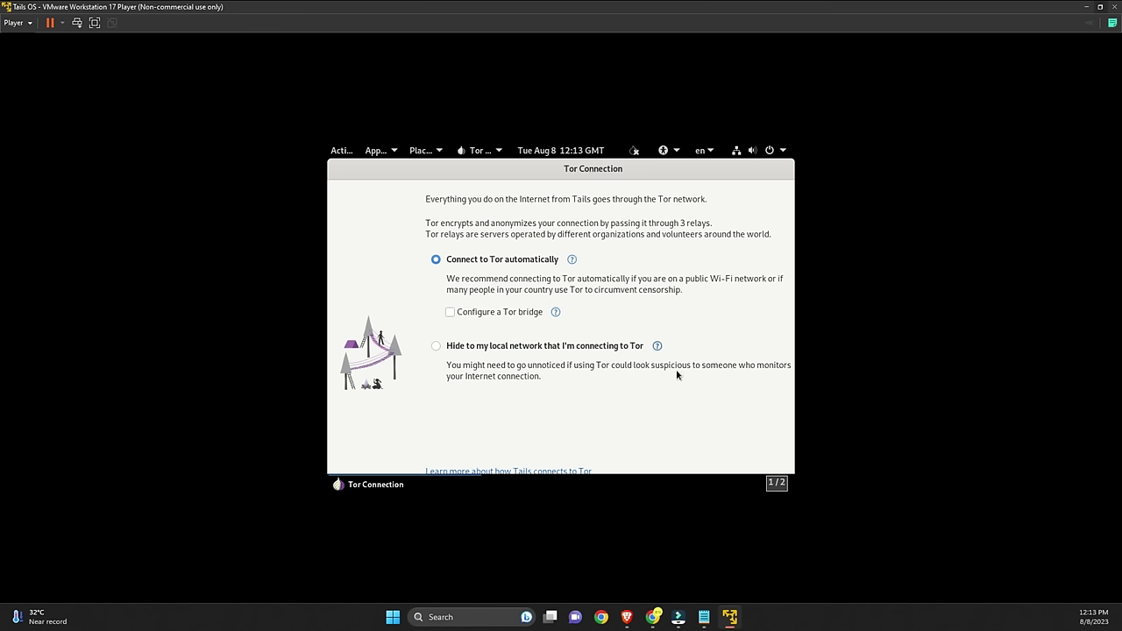
left_click(777, 484)
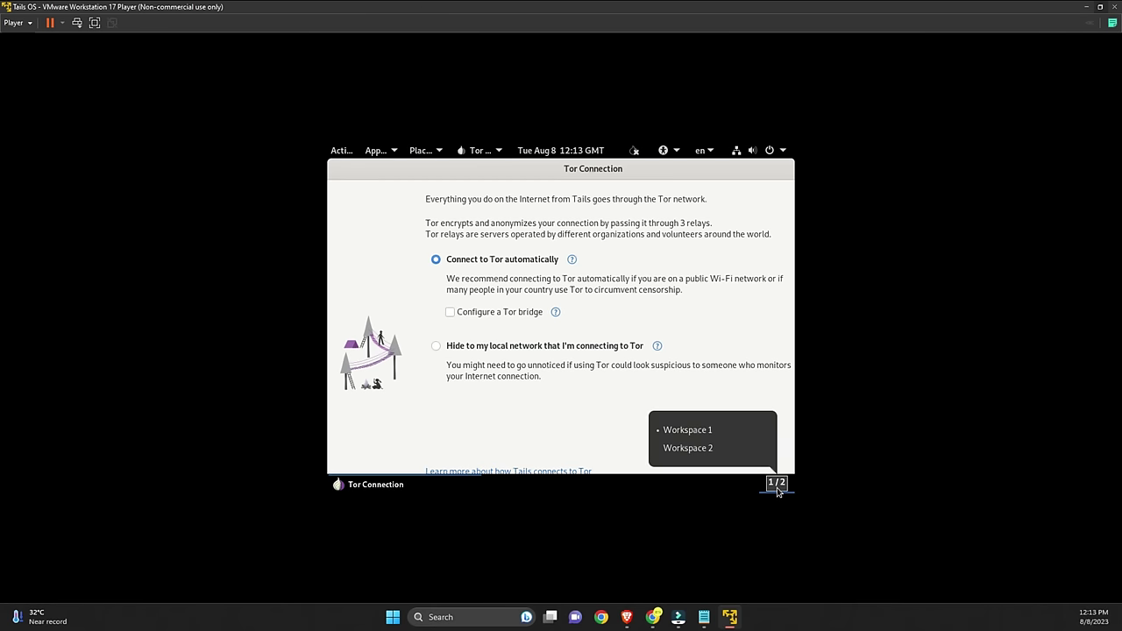
left_click(704, 448)
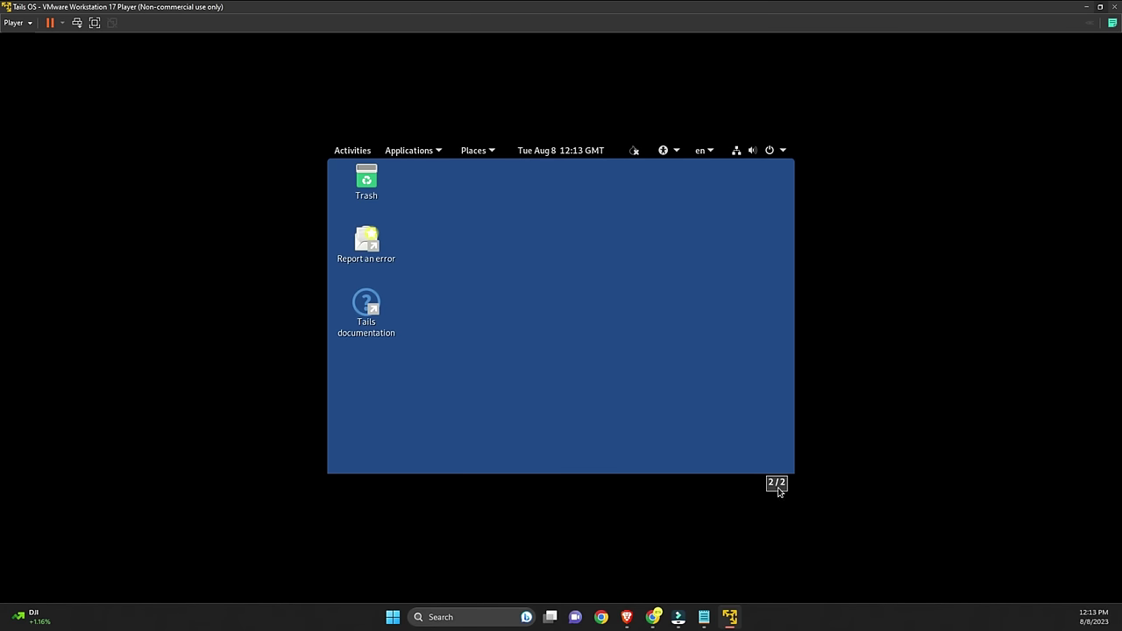
Change the Tails display resolution to 1920×1080 (16:9) in Display Settings and keep the change.
right_click(579, 278)
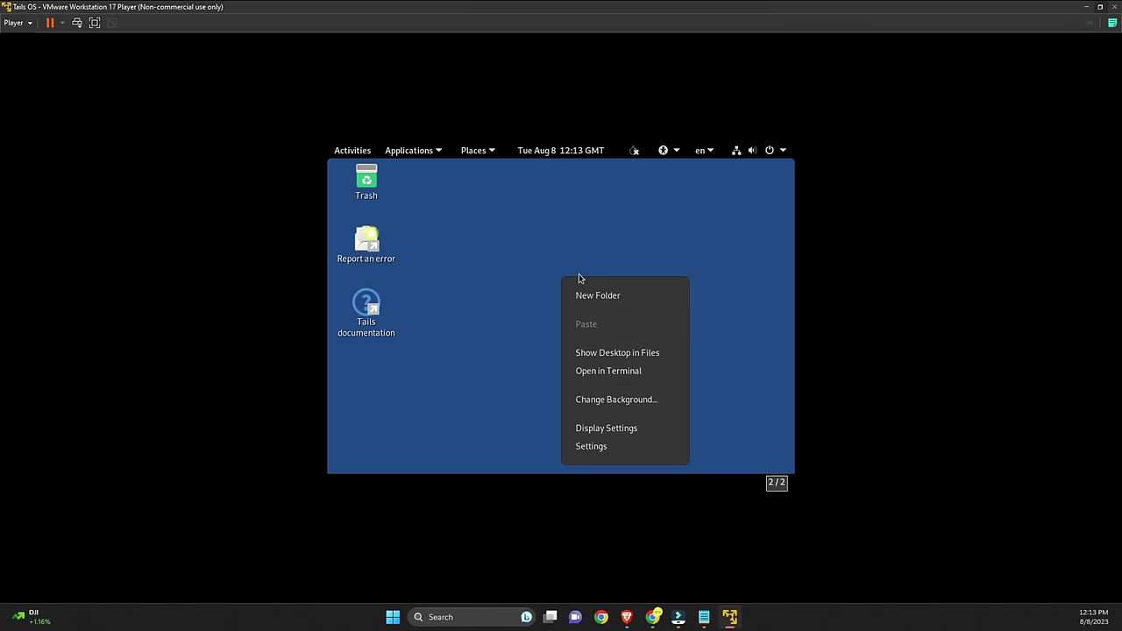
left_click(632, 427)
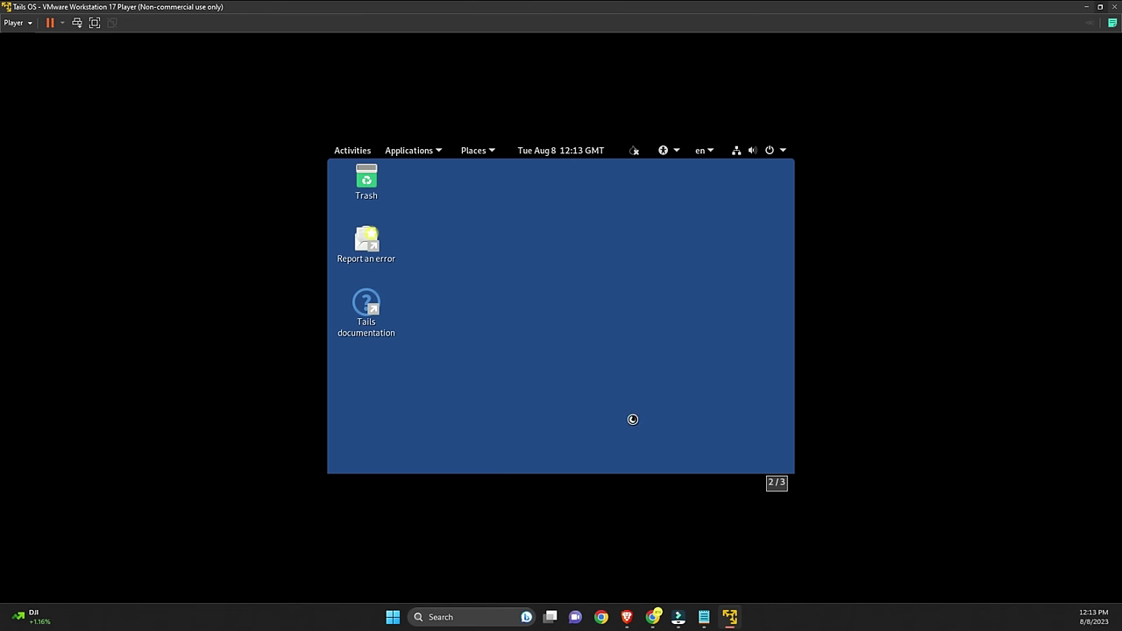
left_click(675, 279)
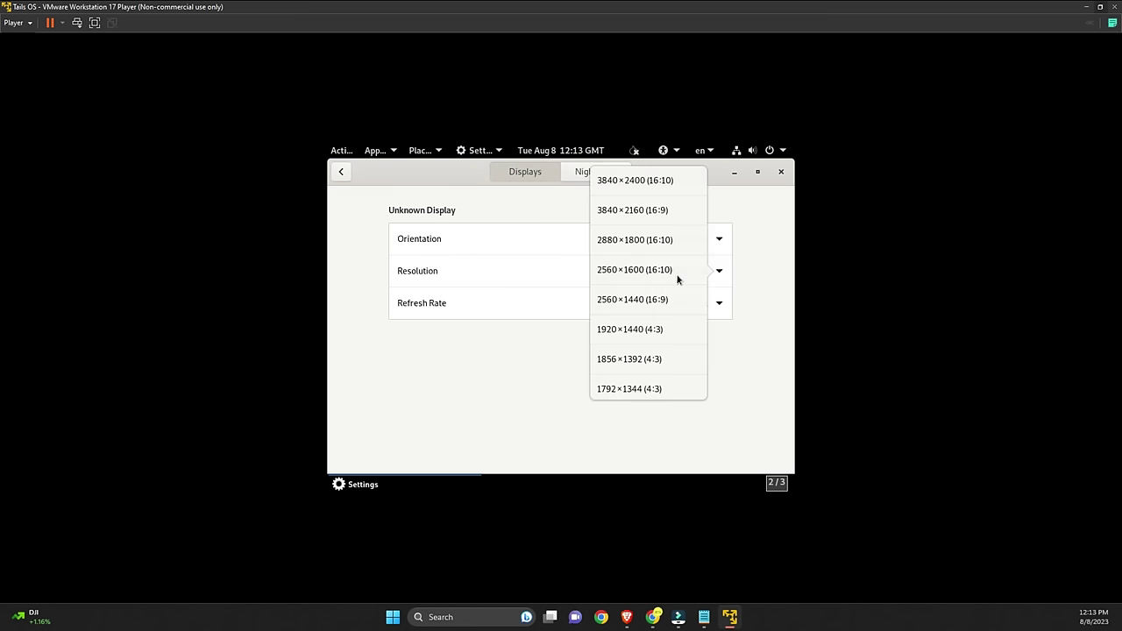
scroll(646, 386, "down", 2)
scroll(646, 386, "down", 2)
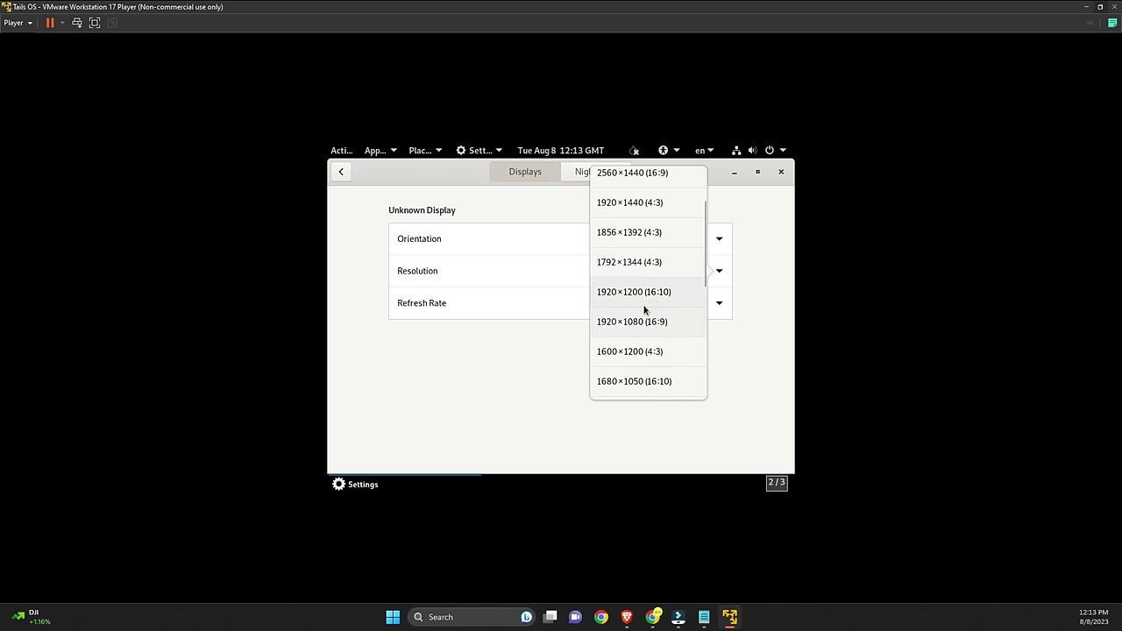
left_click(628, 328)
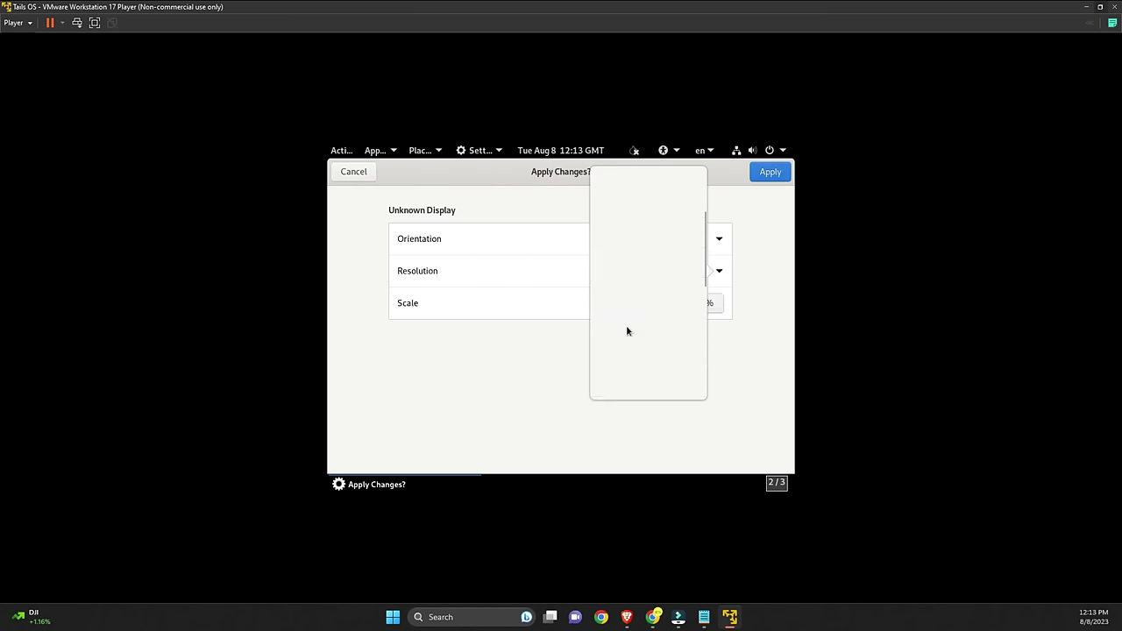
left_click(770, 174)
left_click(614, 388)
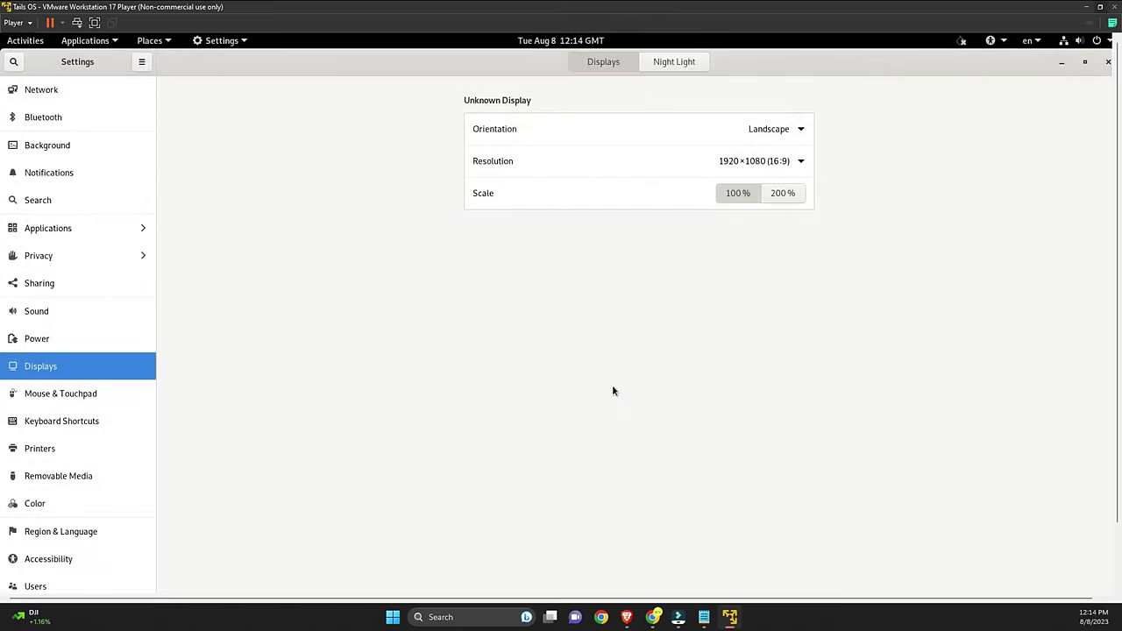
left_click(1108, 62)
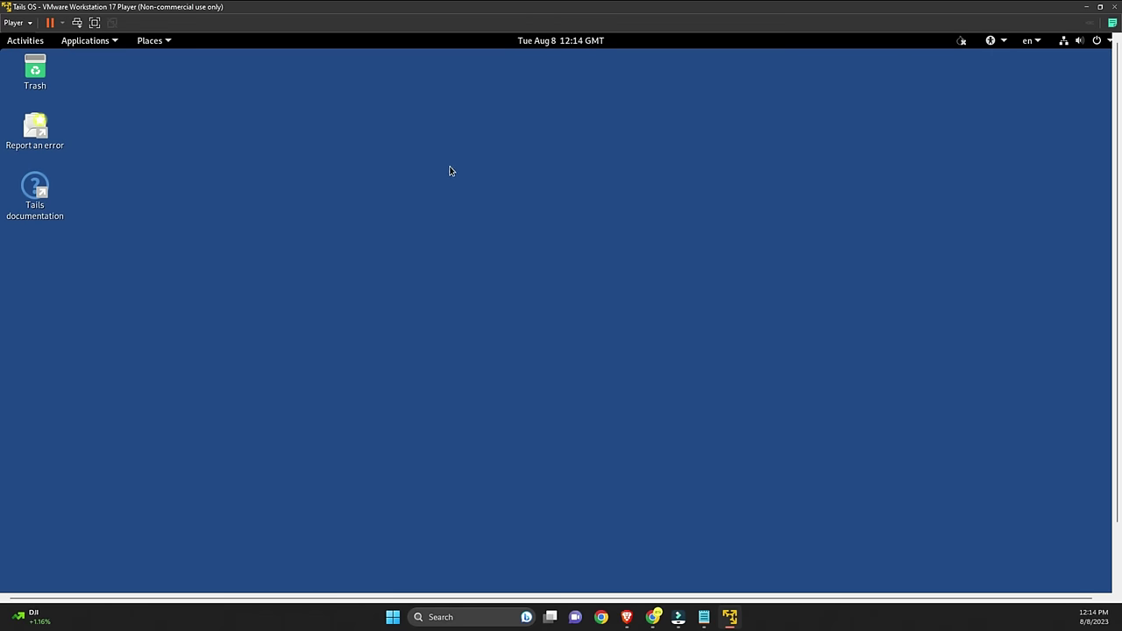
Bring the Tor Connection window forward, start connecting to Tor, and move the window right.
left_click(31, 44)
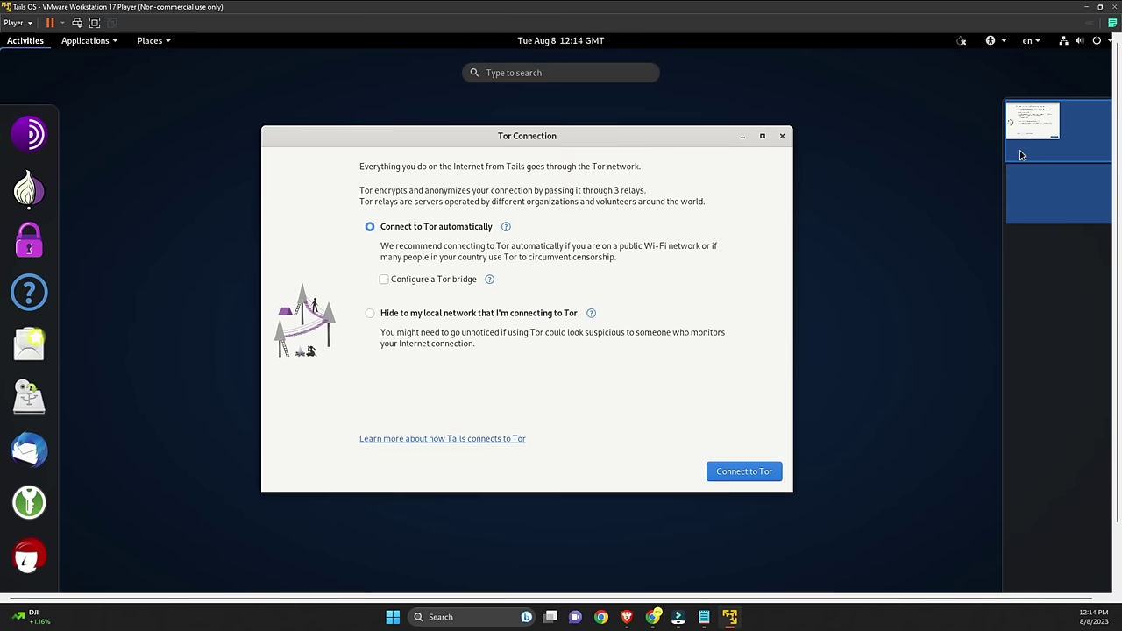
left_click(782, 489)
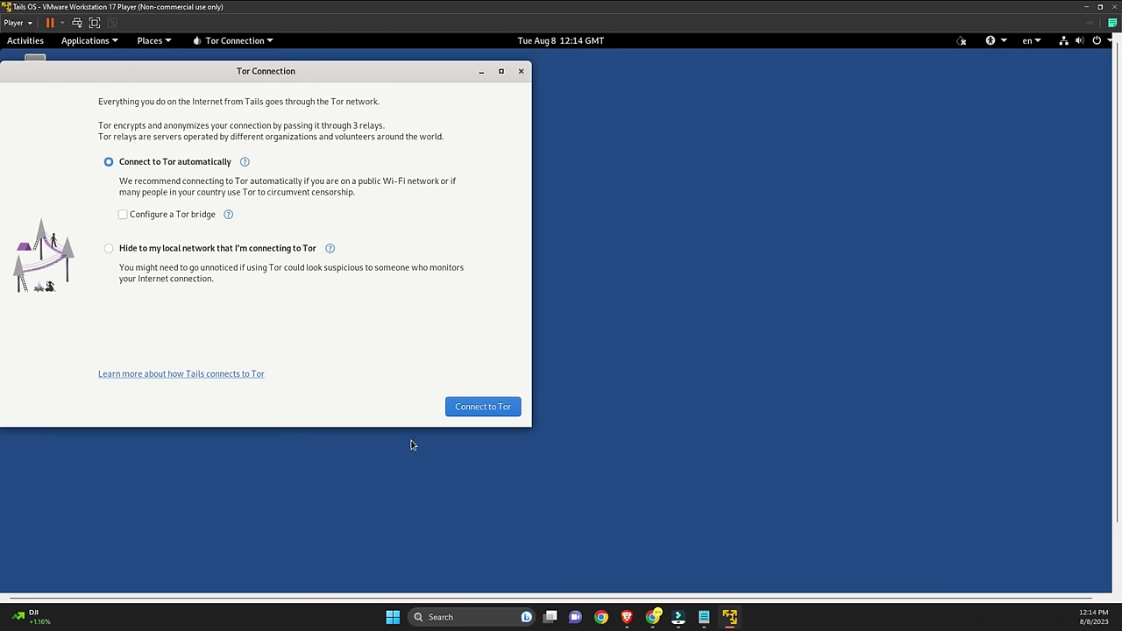
left_click(449, 406)
left_click_drag(392, 72, 821, 108)
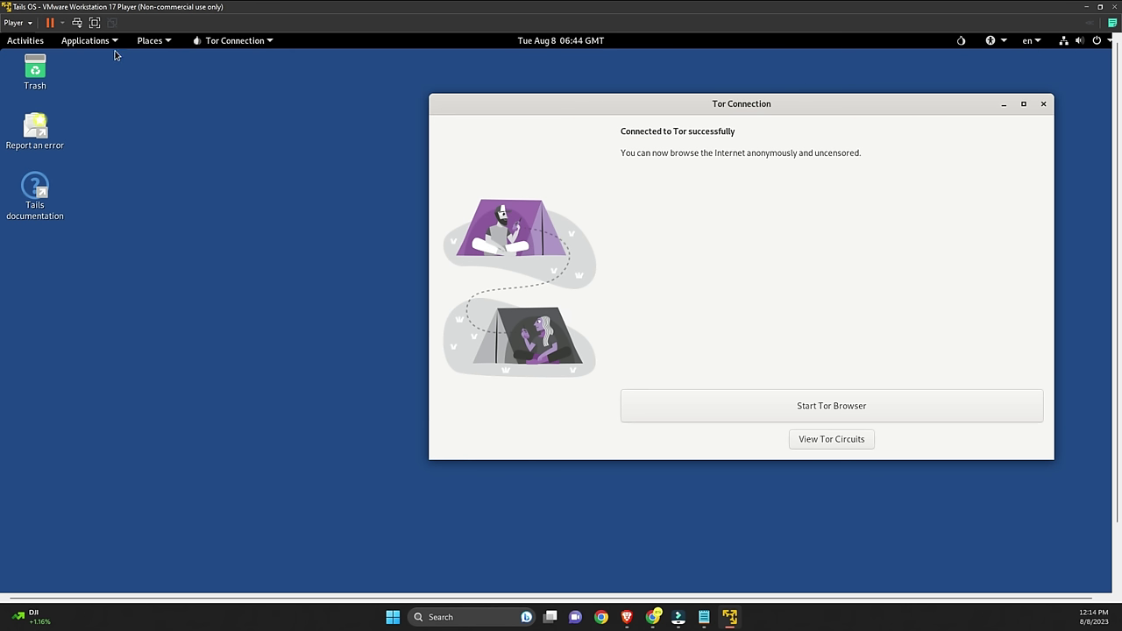
Open the empty Tor Browser folder from Places in Files, then close that window.
left_click(223, 41)
left_click(147, 48)
left_click(147, 48)
left_click(188, 248)
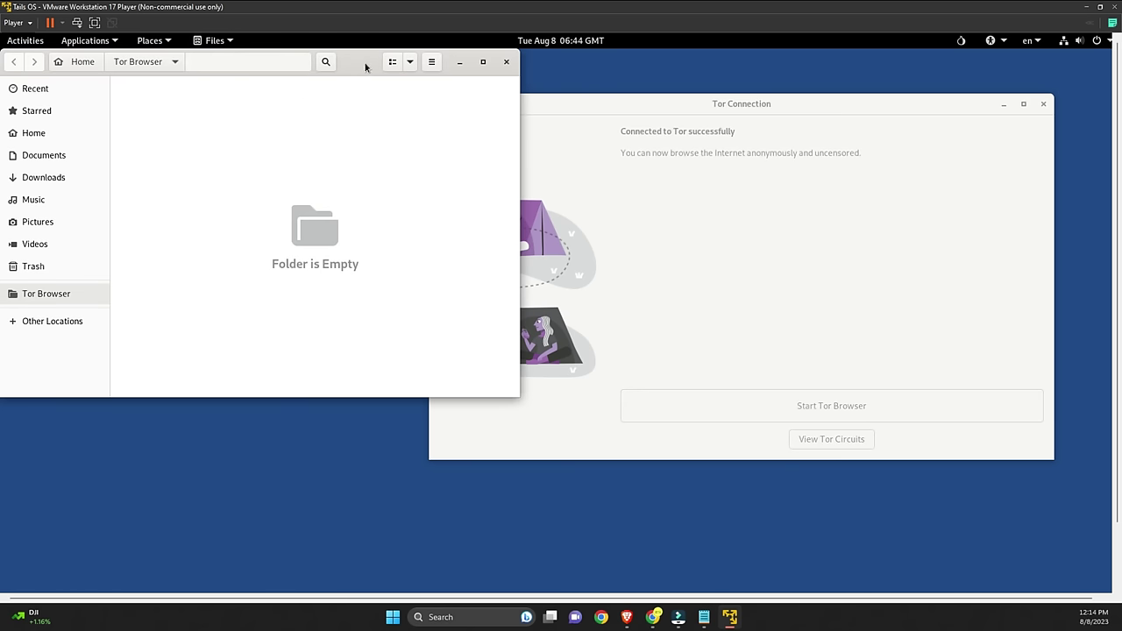
left_click_drag(366, 68, 762, 68)
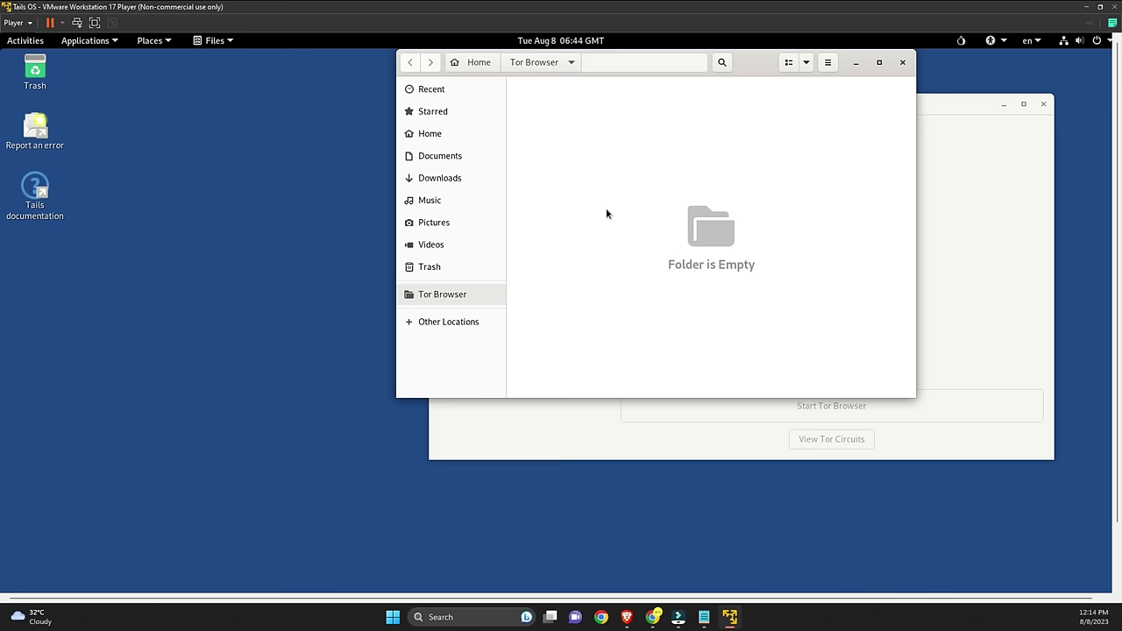
left_click(902, 62)
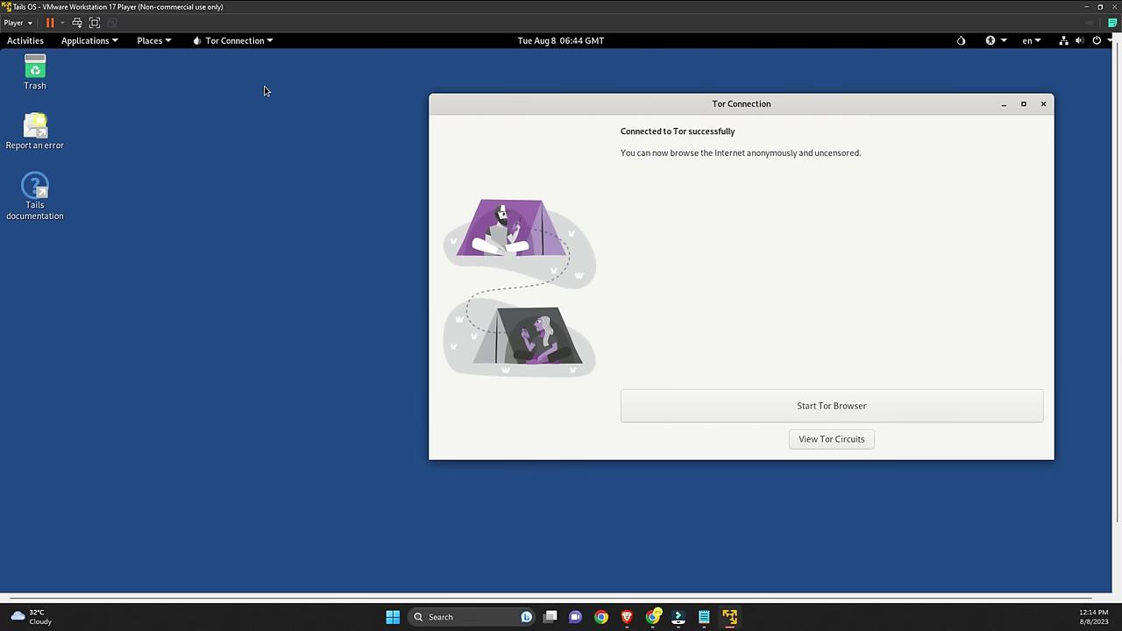
Launch Persistent Storage from Applications > Tails, dismiss the new-version notice, and centre its window.
left_click(150, 40)
left_click(149, 41)
left_click(70, 40)
left_click(83, 41)
left_click(88, 41)
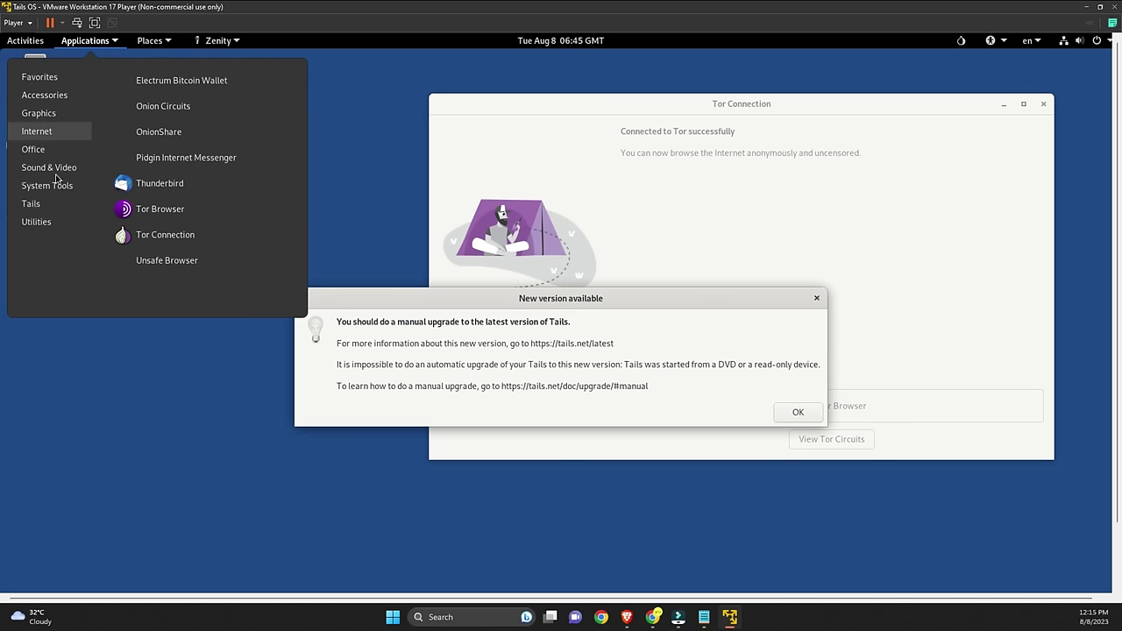
mouse_move(55, 205)
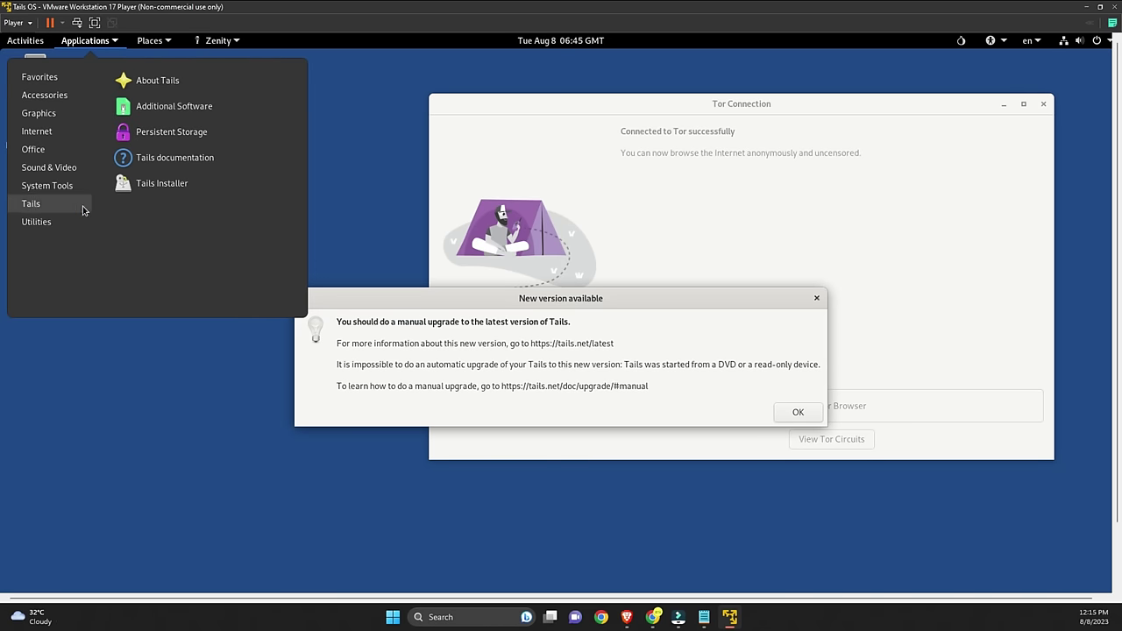
left_click(147, 134)
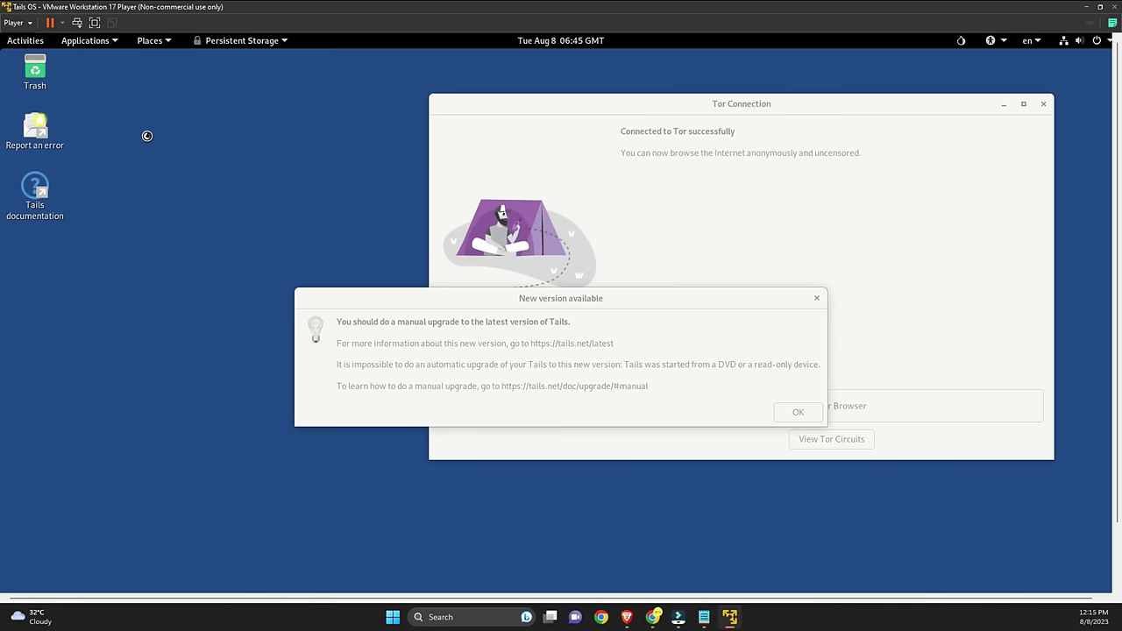
left_click(817, 302)
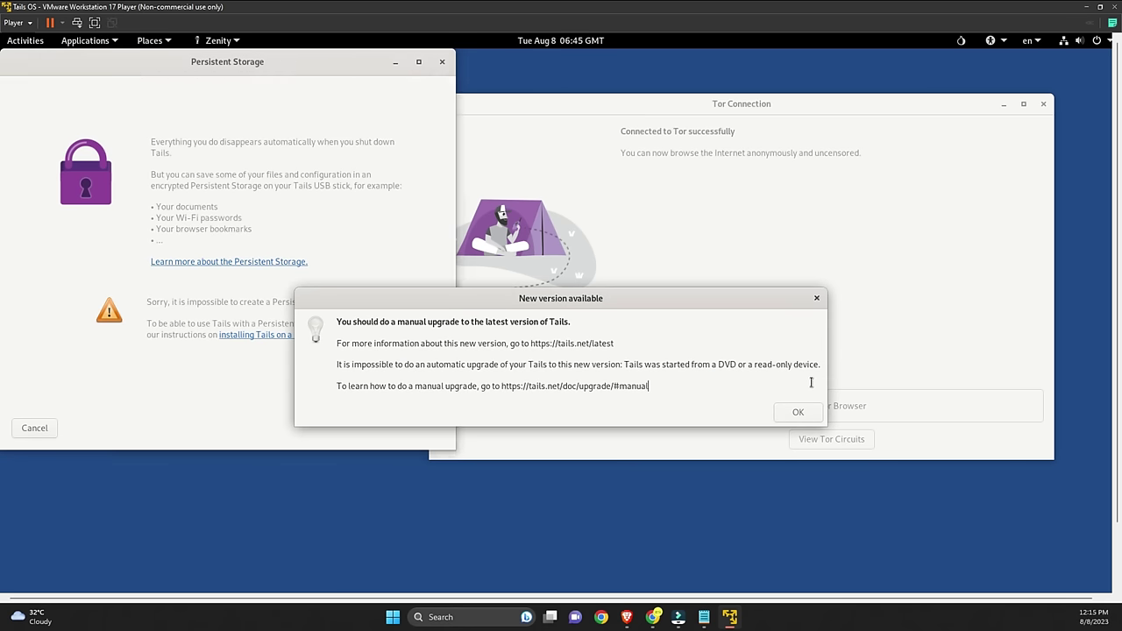
left_click_drag(273, 61, 614, 71)
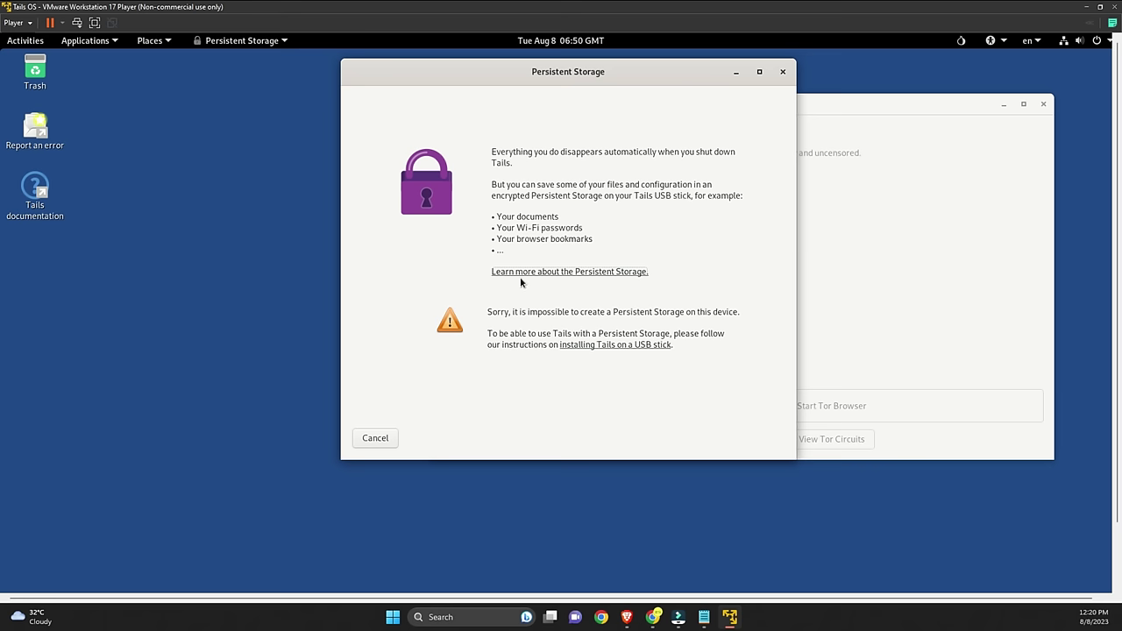
Open the Persistent Storage documentation in a maximized Tor Browser, closing the empty new tab.
left_click(560, 272)
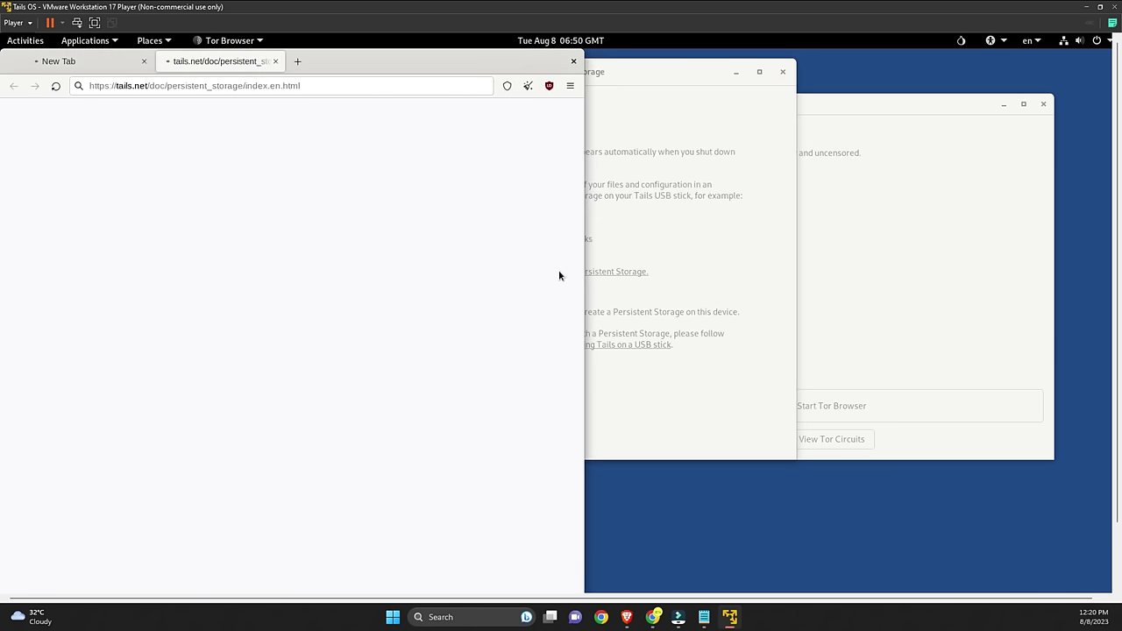
left_click(293, 61)
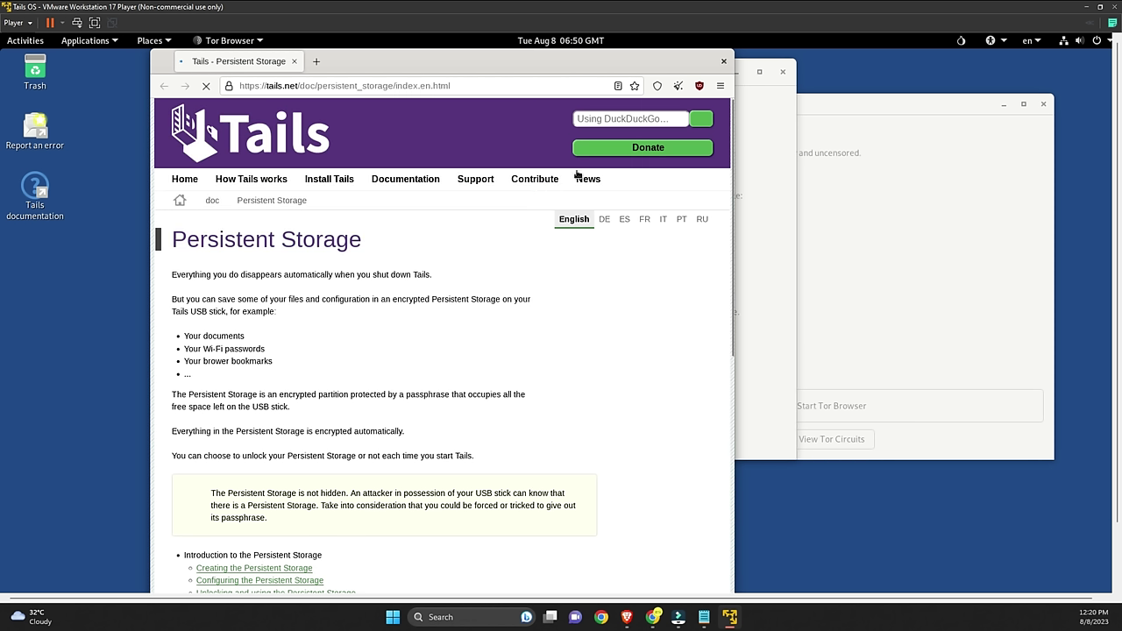
left_click_drag(619, 63, 713, 43)
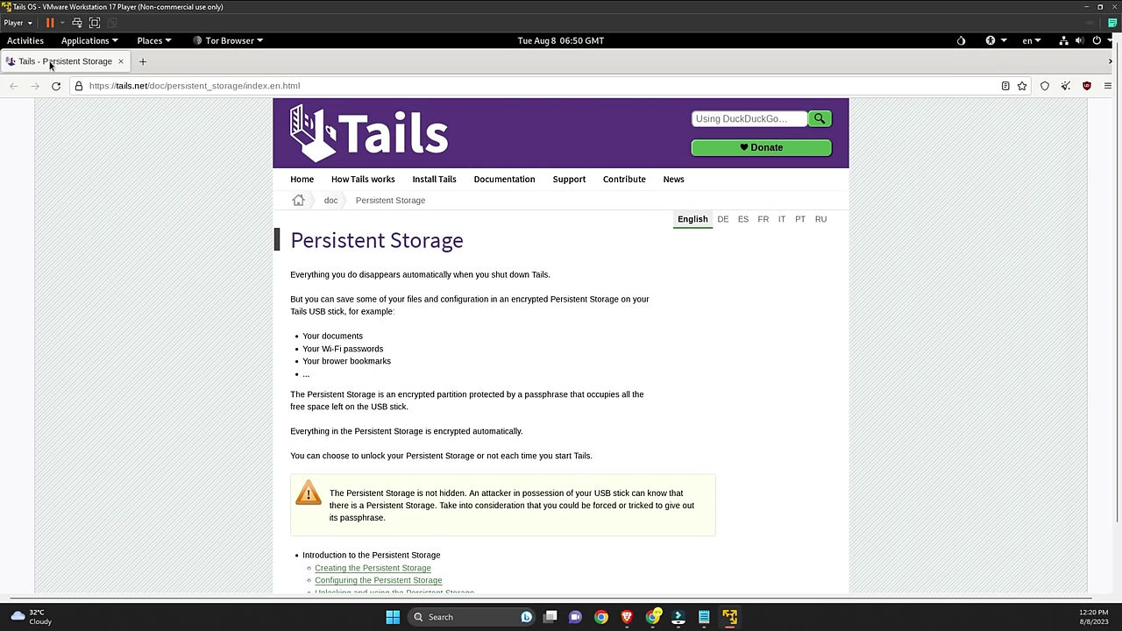
scroll(1095, 250, "down", 5)
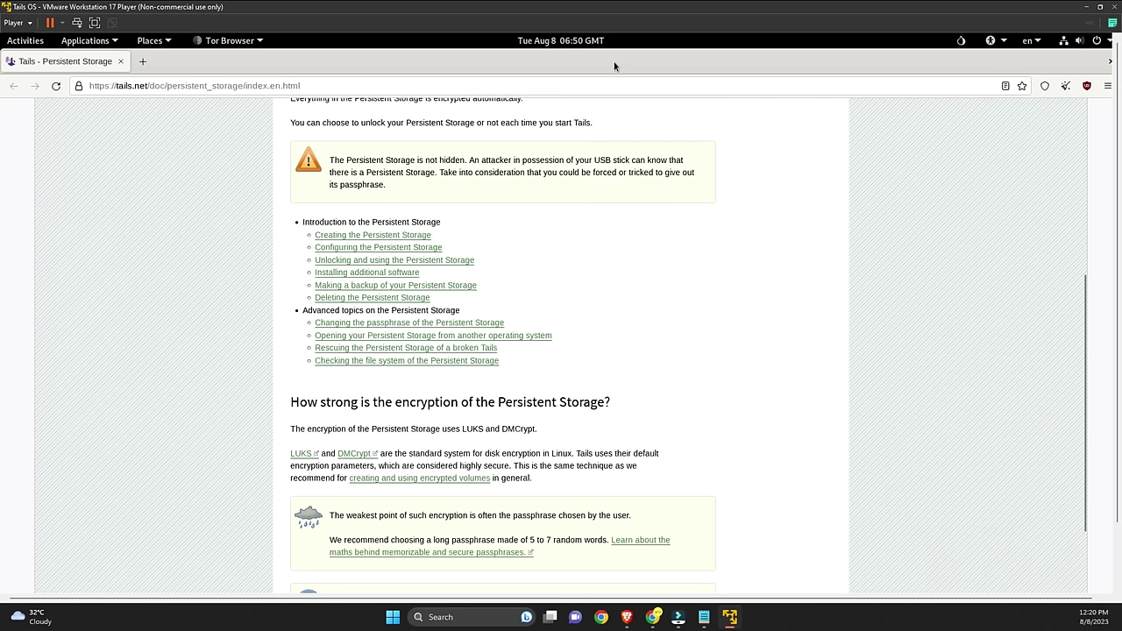
scroll(514, 324, "up", 3)
scroll(512, 324, "up", 1)
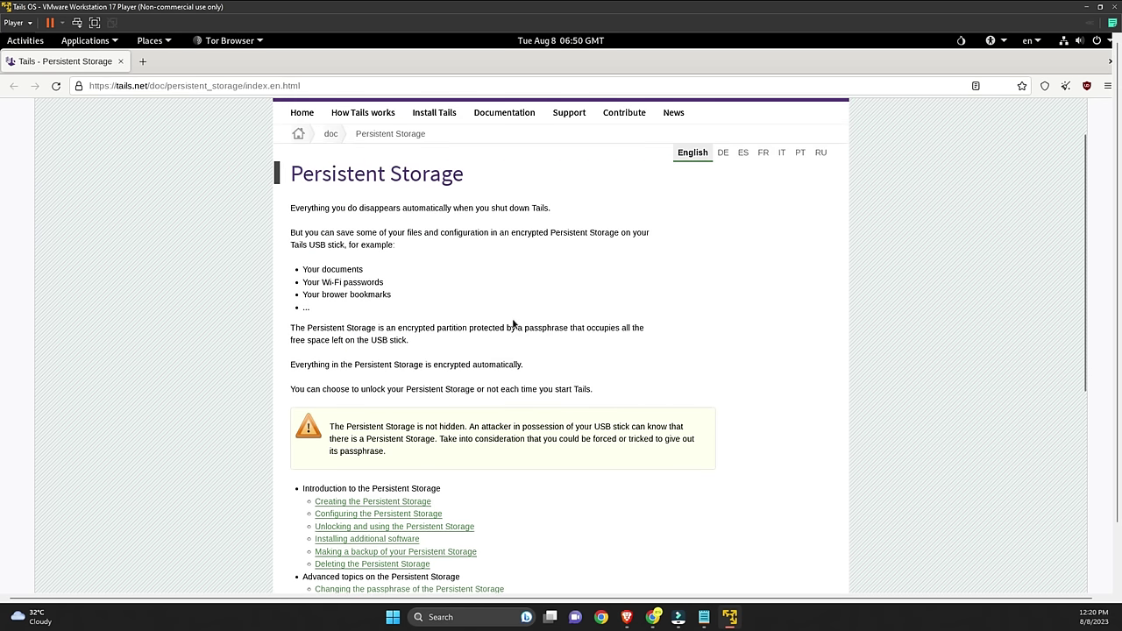
scroll(373, 326, "down", 3)
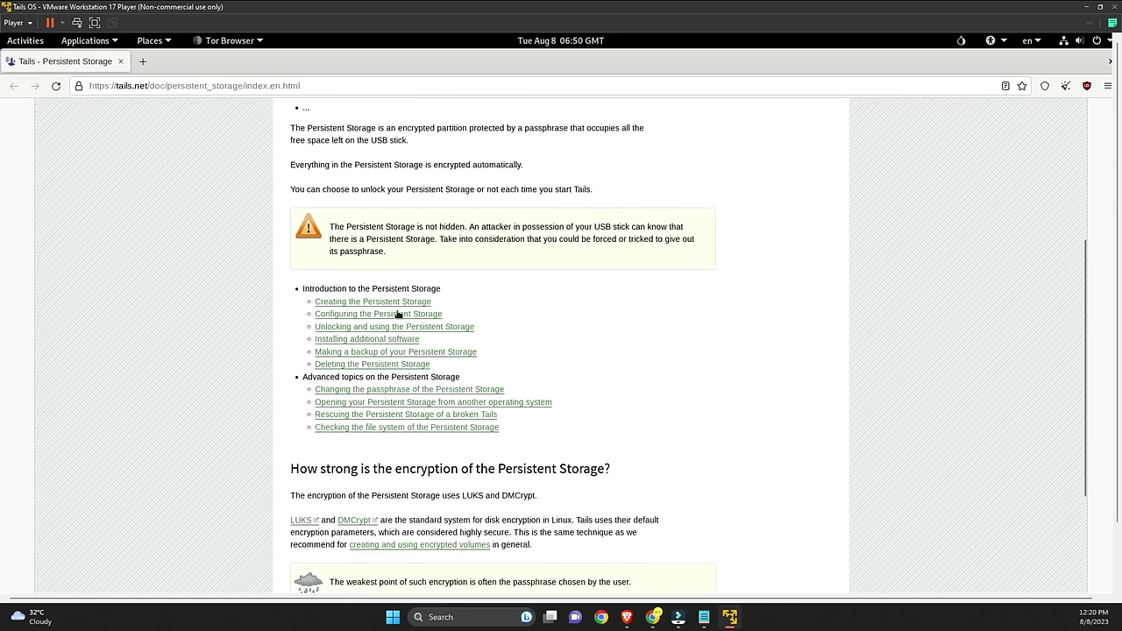
scroll(385, 306, "up", 4)
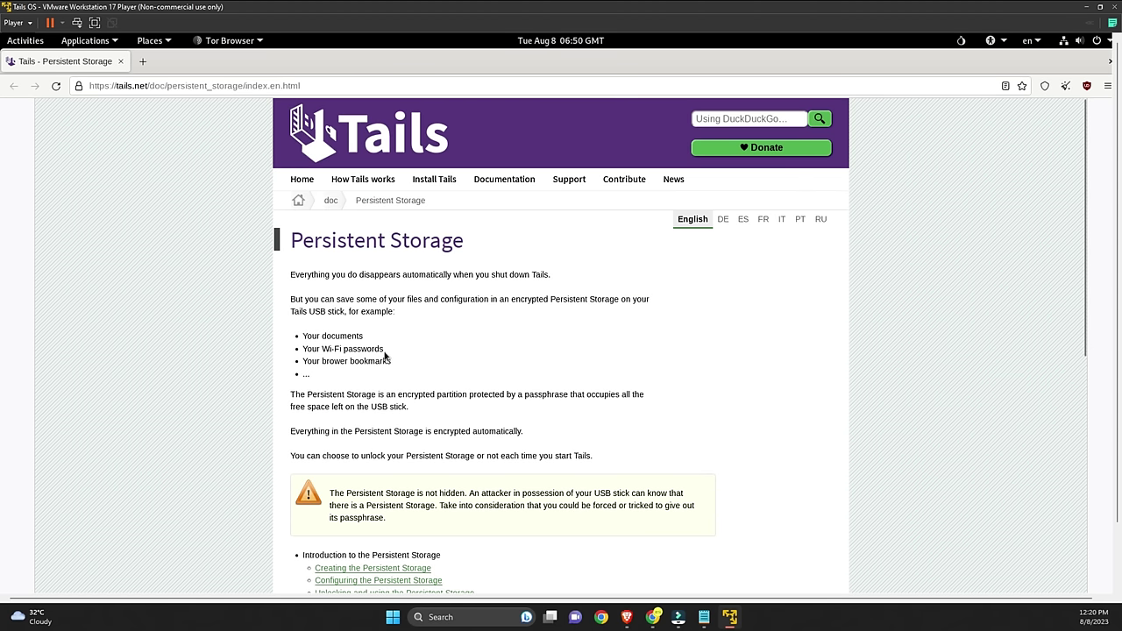
scroll(384, 354, "down", 3)
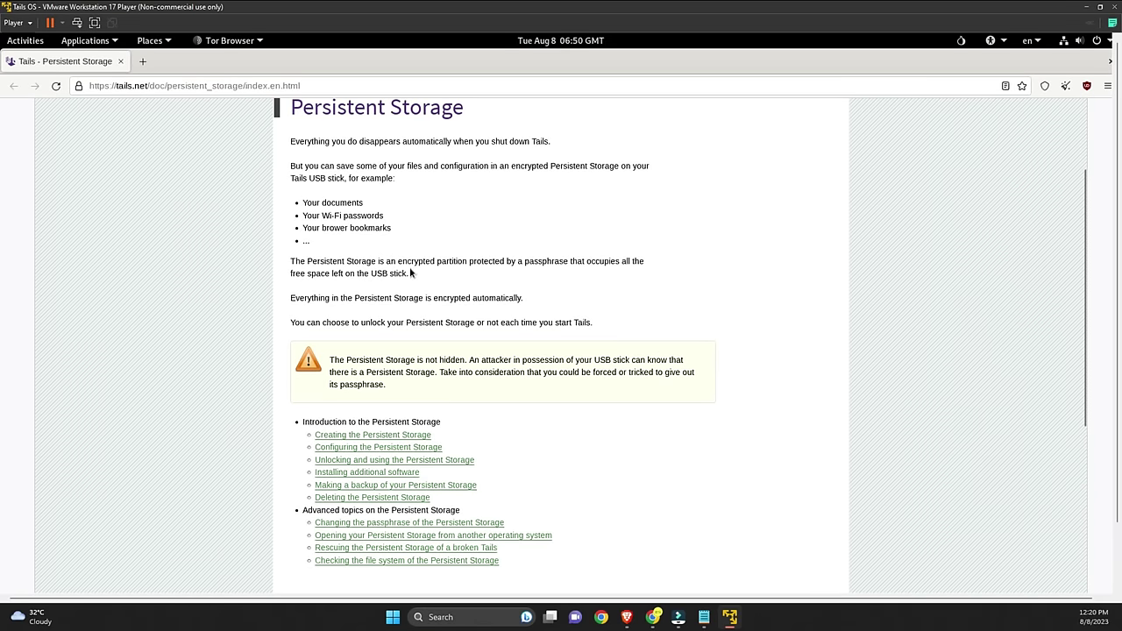
Open the 'Creating the Persistent Storage' guide, highlight text in its steps, and unmaximize the window.
left_click(362, 437)
scroll(366, 427, "down", 2)
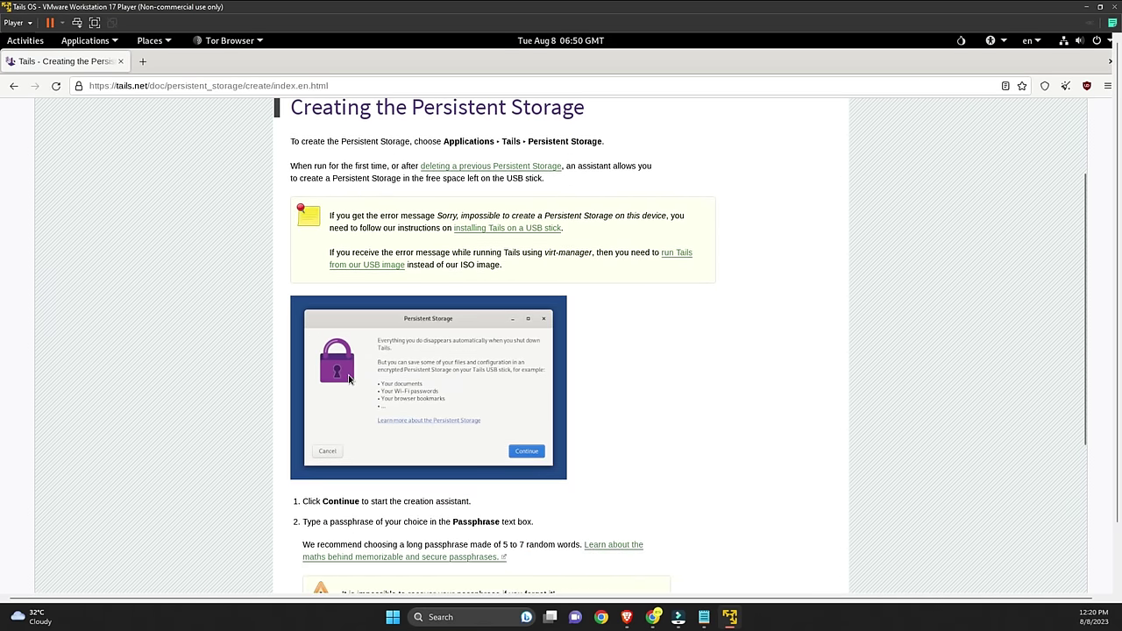
scroll(404, 344, "down", 4)
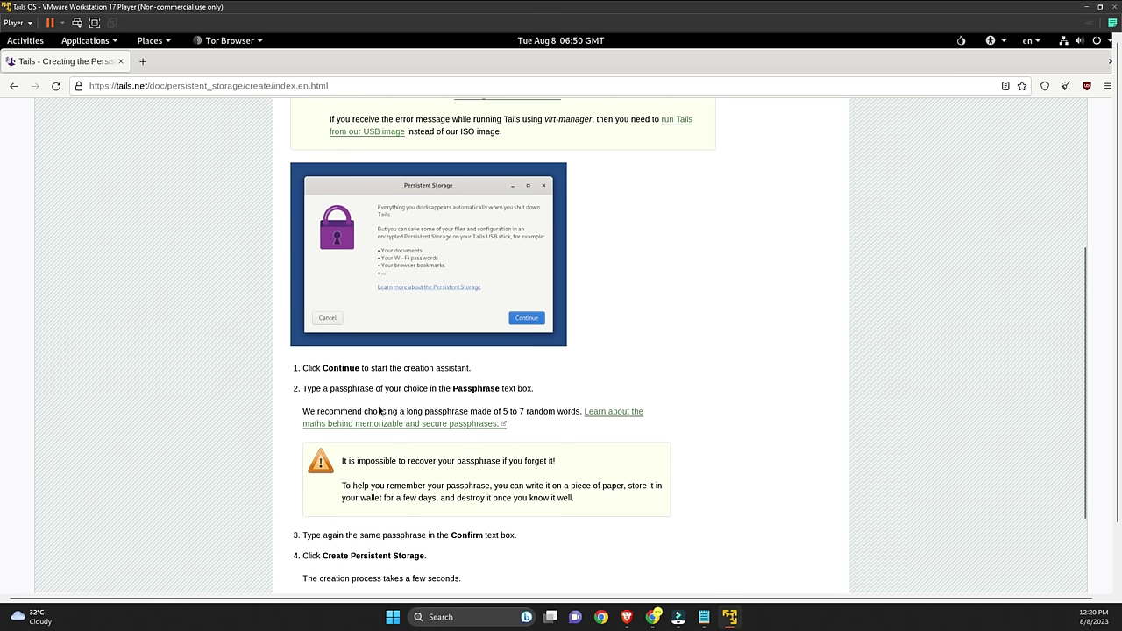
left_click_drag(311, 368, 515, 401)
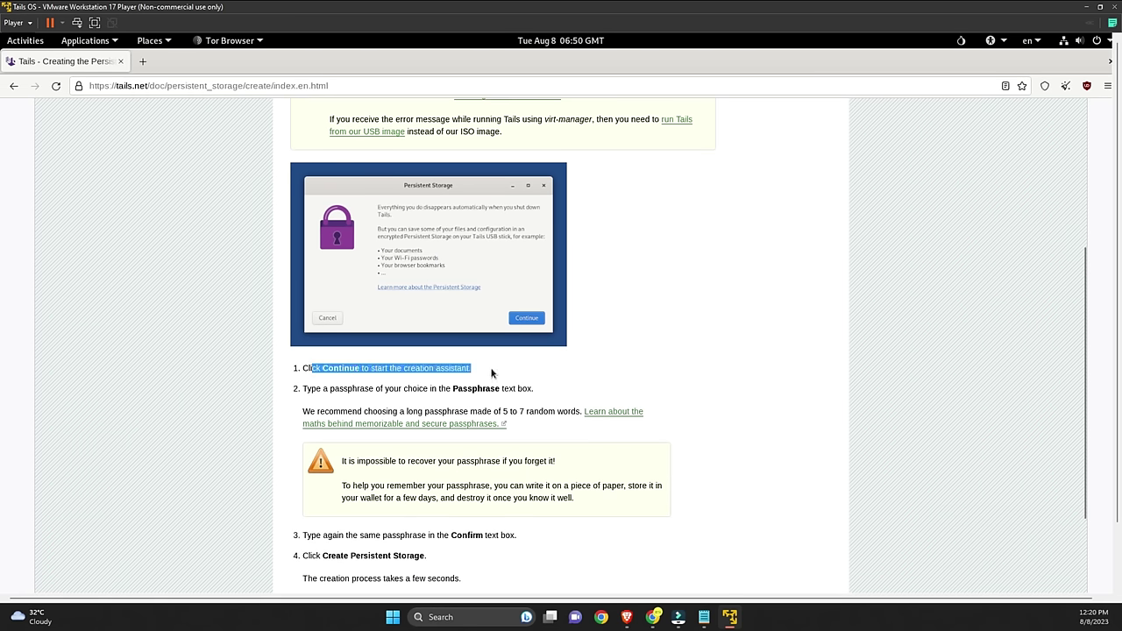
left_click(492, 371)
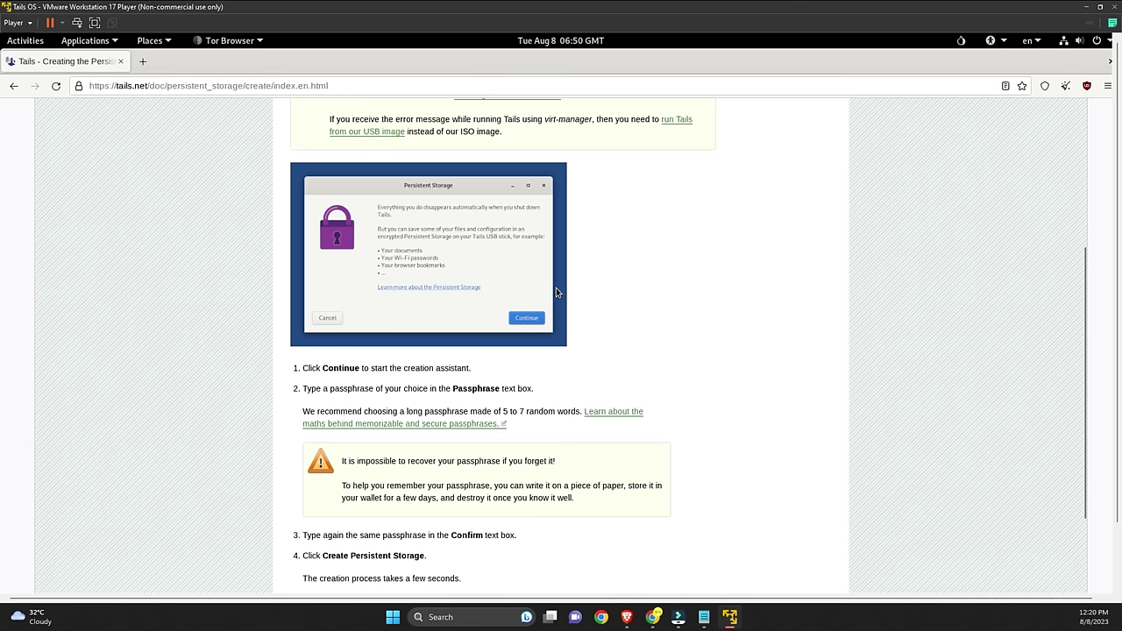
left_click_drag(536, 388, 439, 388)
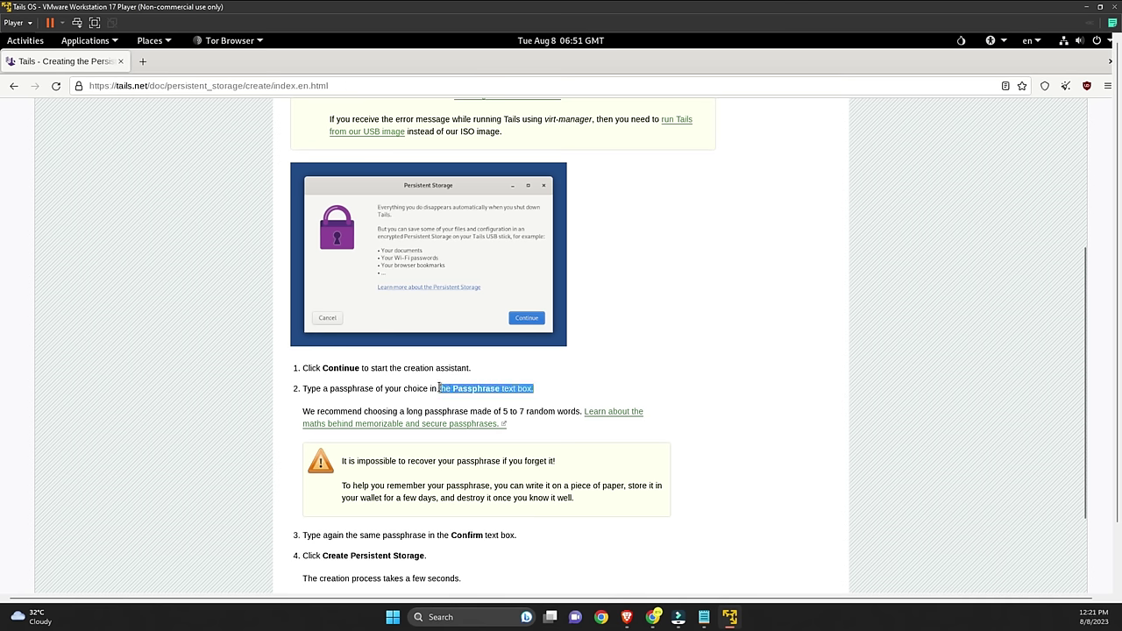
scroll(440, 390, "down", 3)
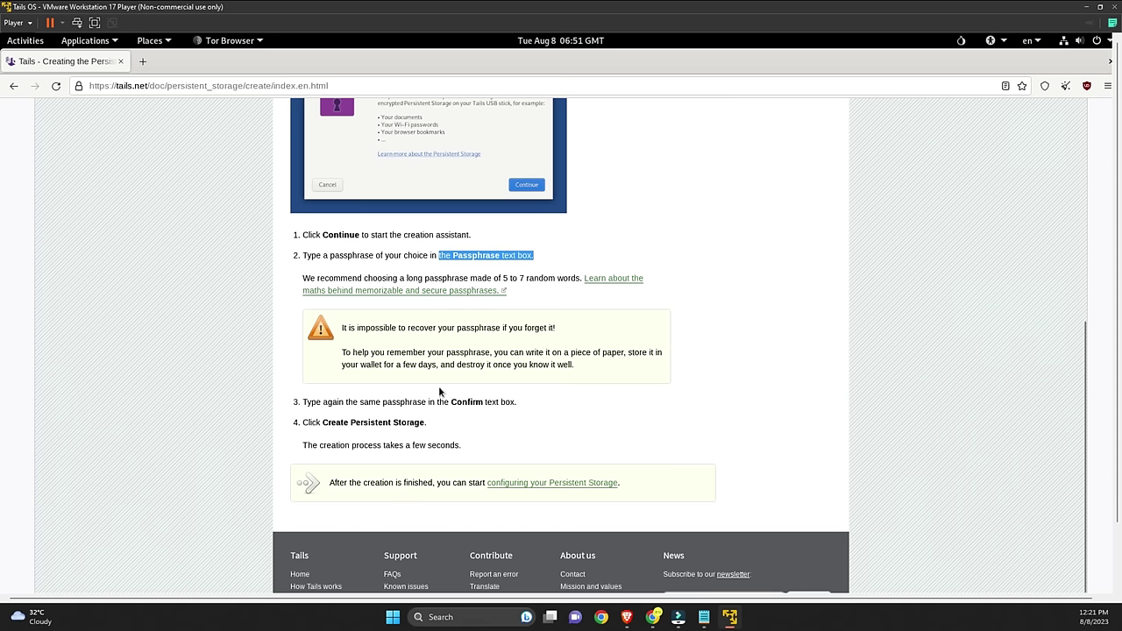
left_click_drag(351, 422, 421, 422)
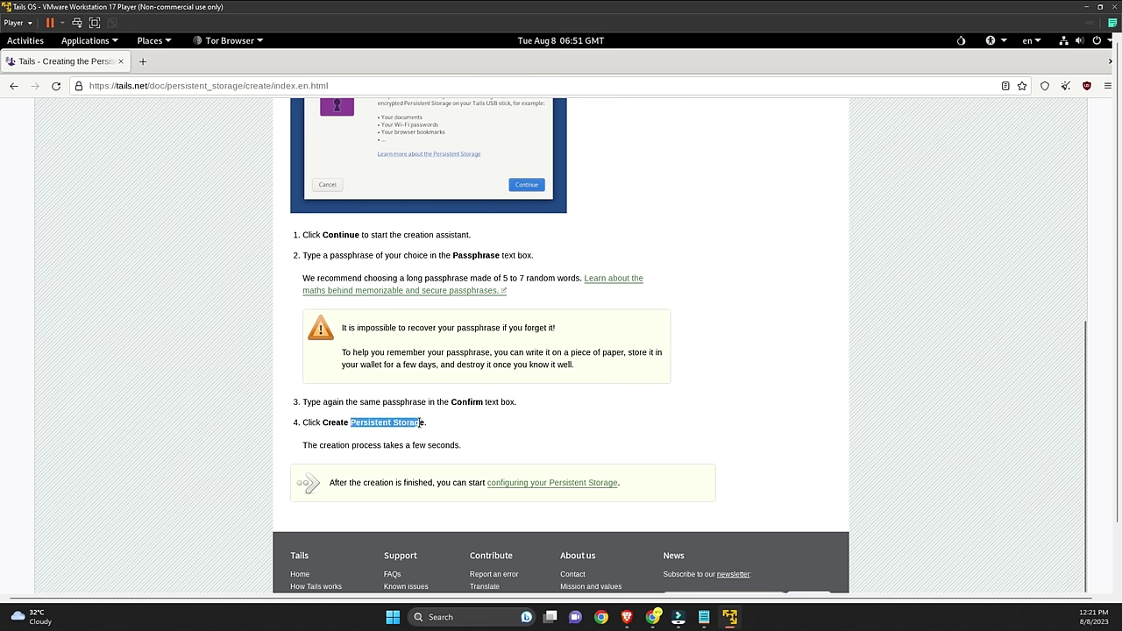
double_click(839, 68)
left_click(151, 40)
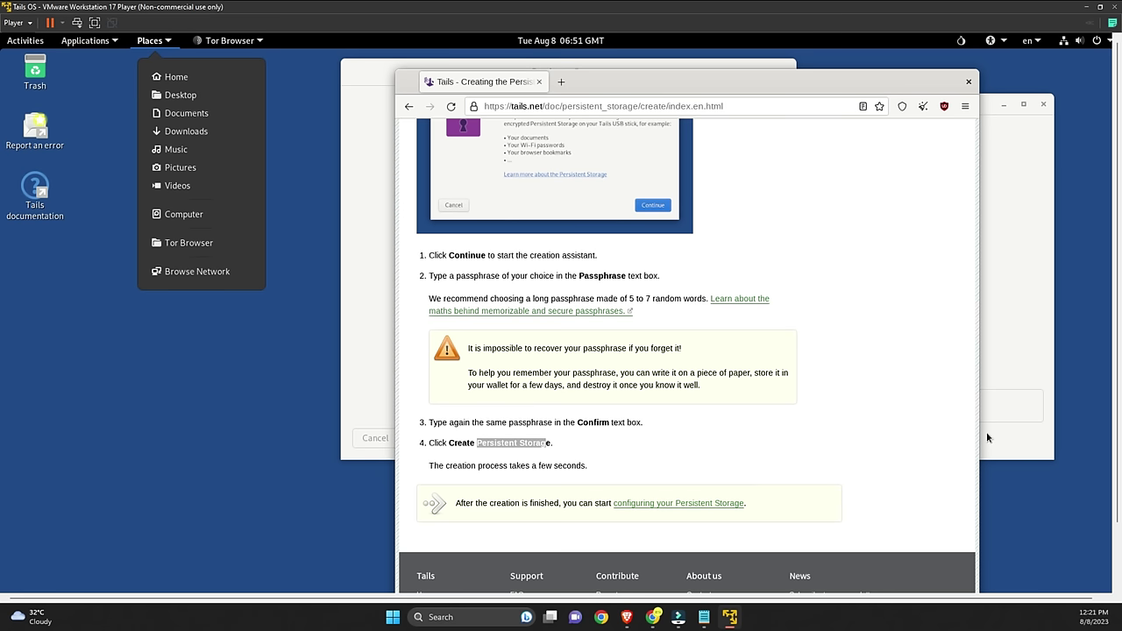
Visit the 'Unlocking and using the Persistent Storage' page, select 'When starting Tails', then close Tor Browser.
left_click(1029, 40)
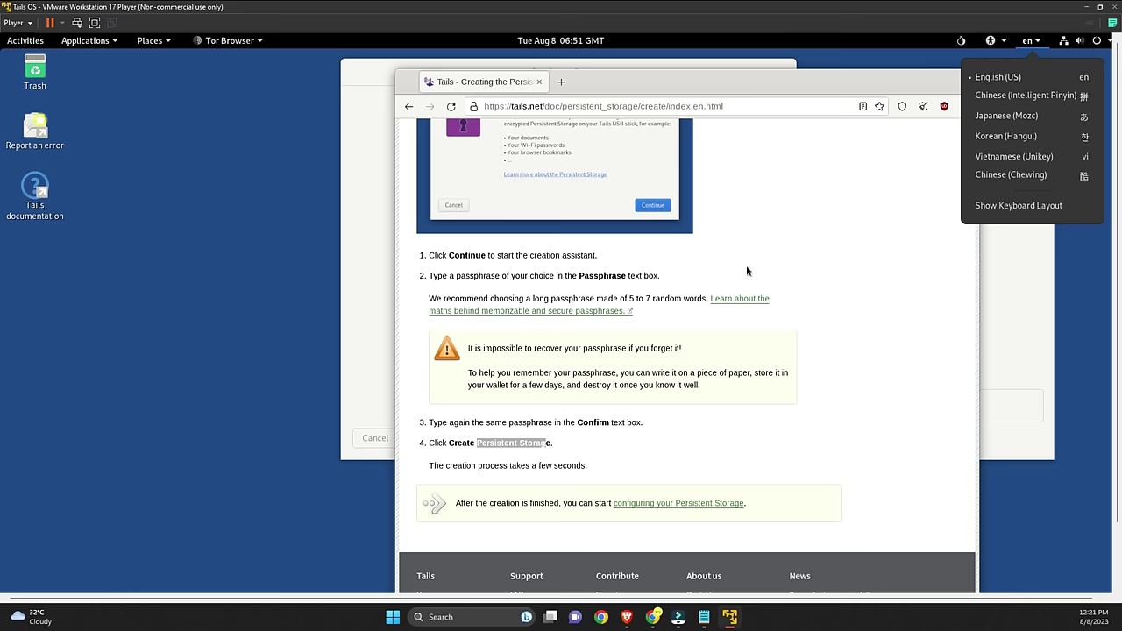
left_click(407, 106)
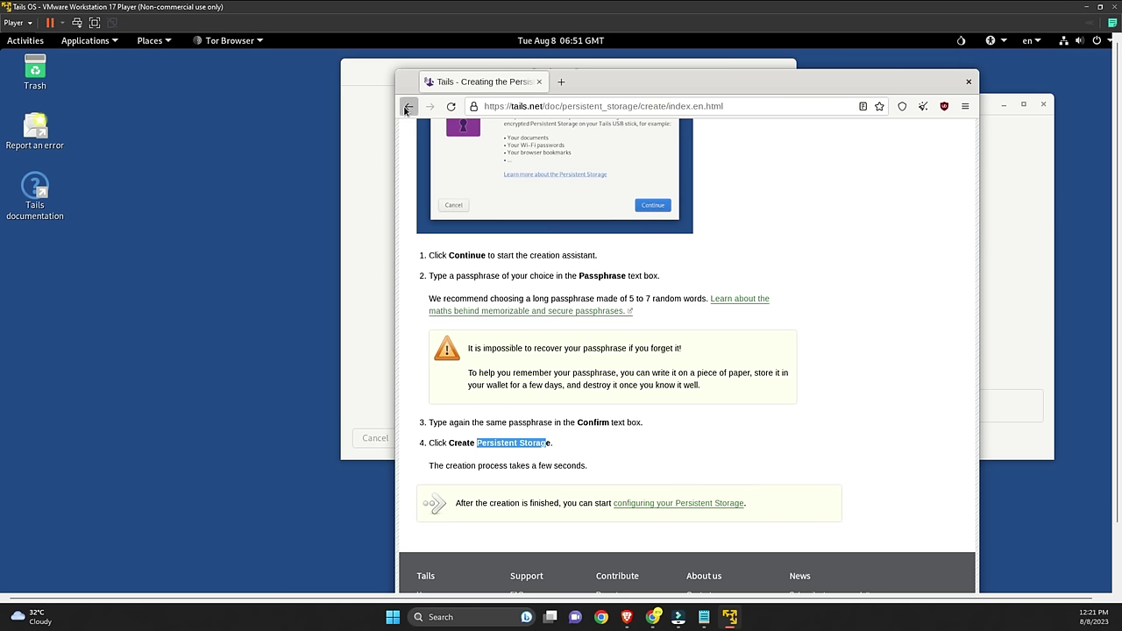
left_click(407, 106)
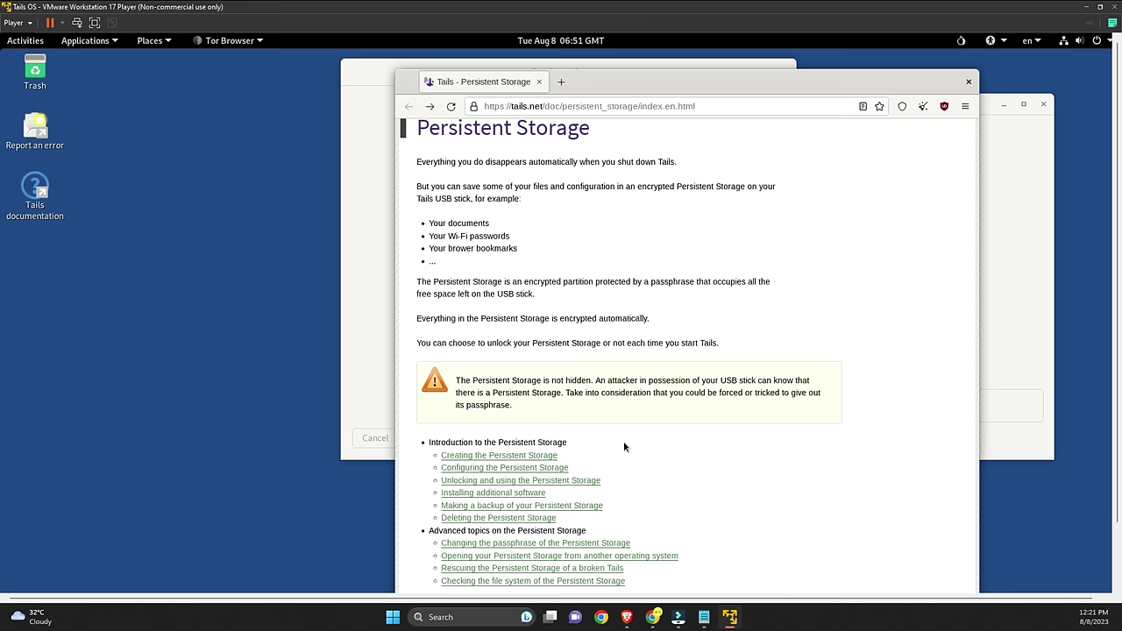
left_click(475, 481)
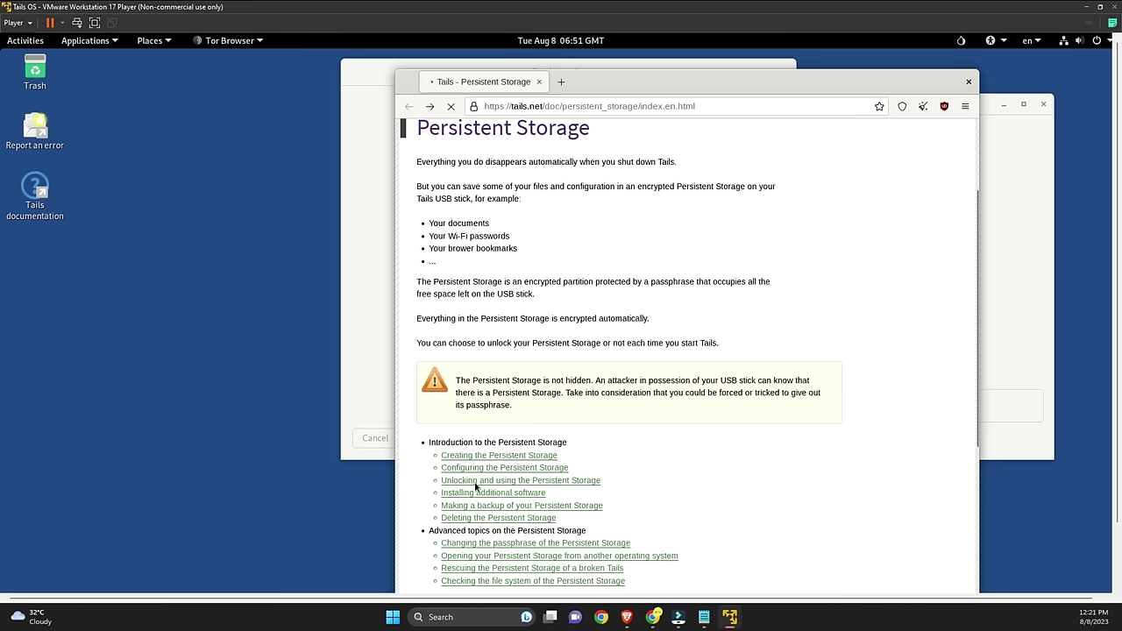
scroll(589, 450, "down", 2)
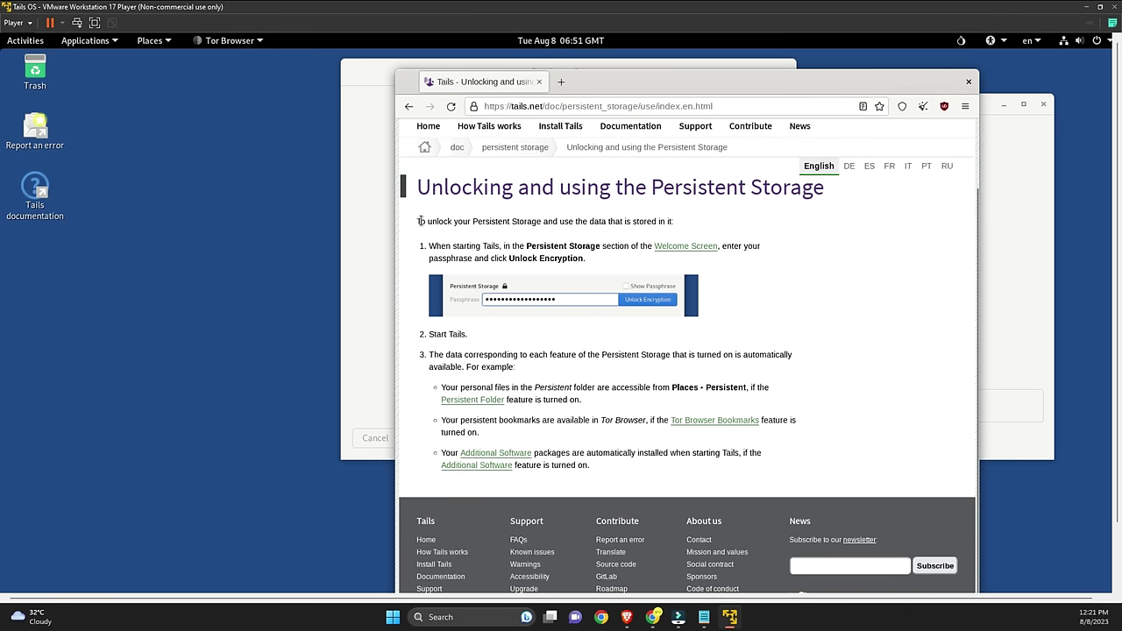
left_click_drag(433, 247, 626, 245)
left_click(527, 245)
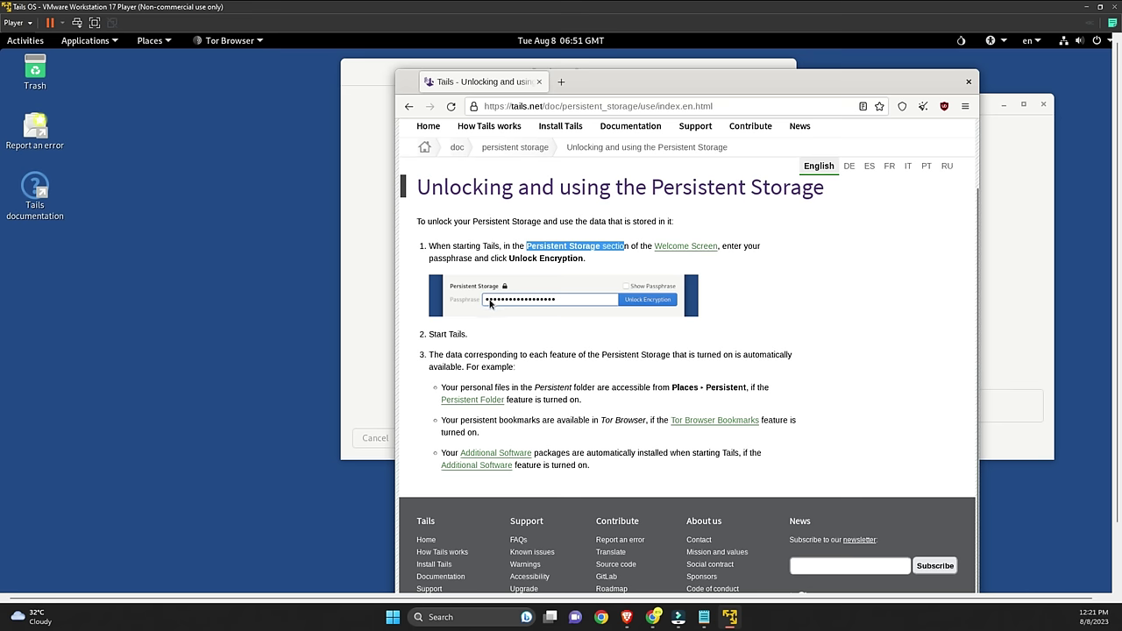
left_click(968, 82)
Close the Persistent Storage dialog that reports storage cannot be created on this device.
left_click(85, 40)
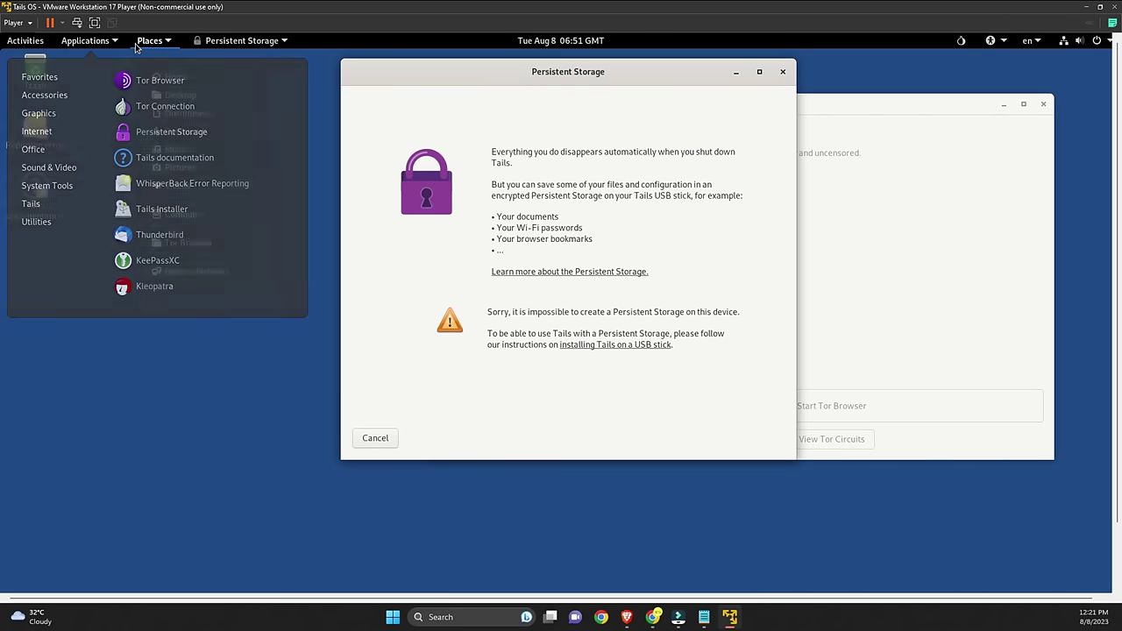
left_click(140, 44)
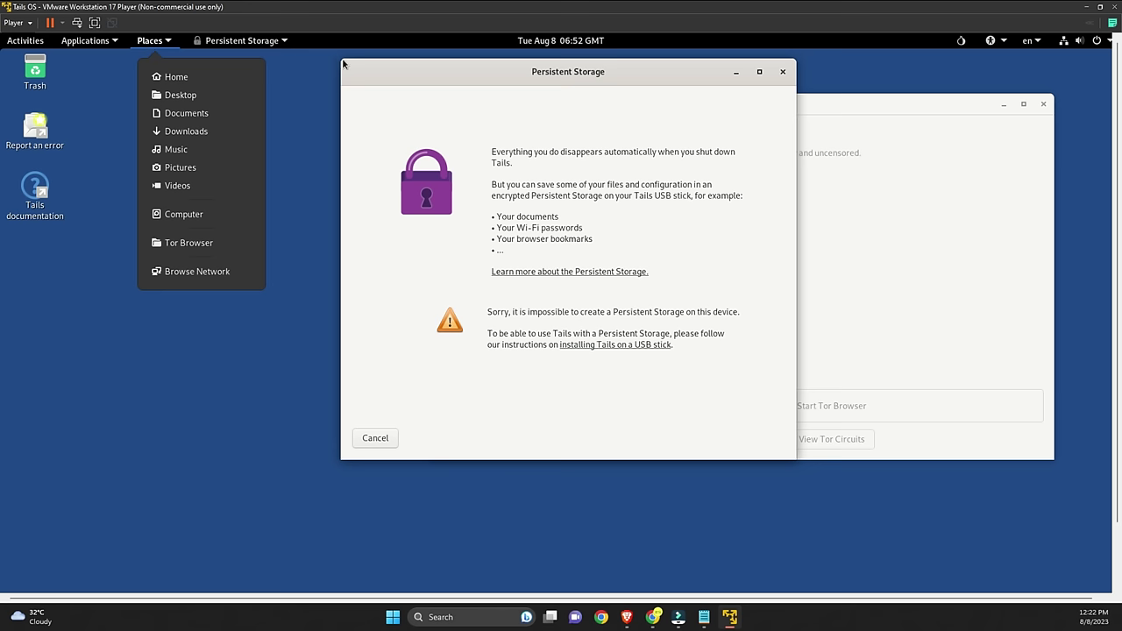
left_click(982, 133)
left_click(783, 74)
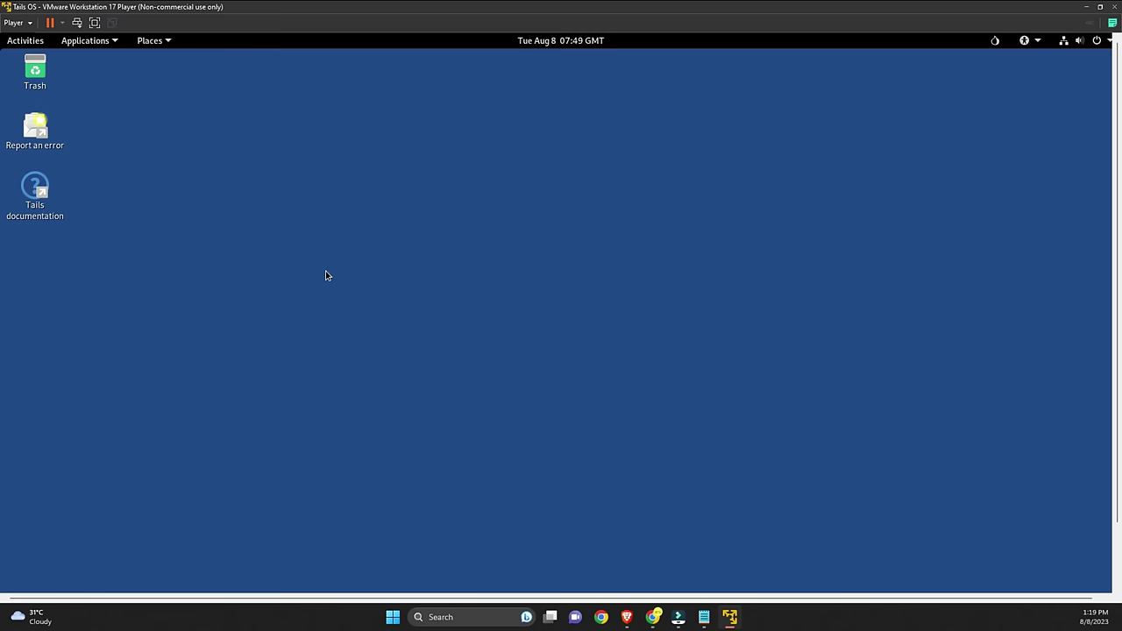
Launch the Unsafe Browser from the Applications > Internet menu.
left_click(77, 41)
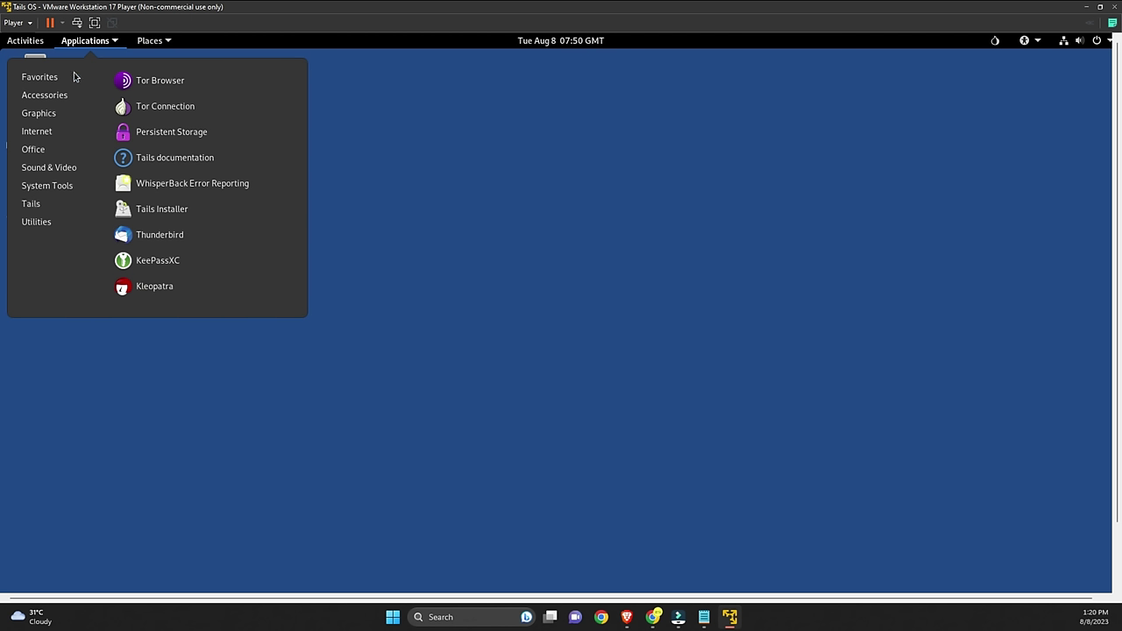
mouse_move(34, 203)
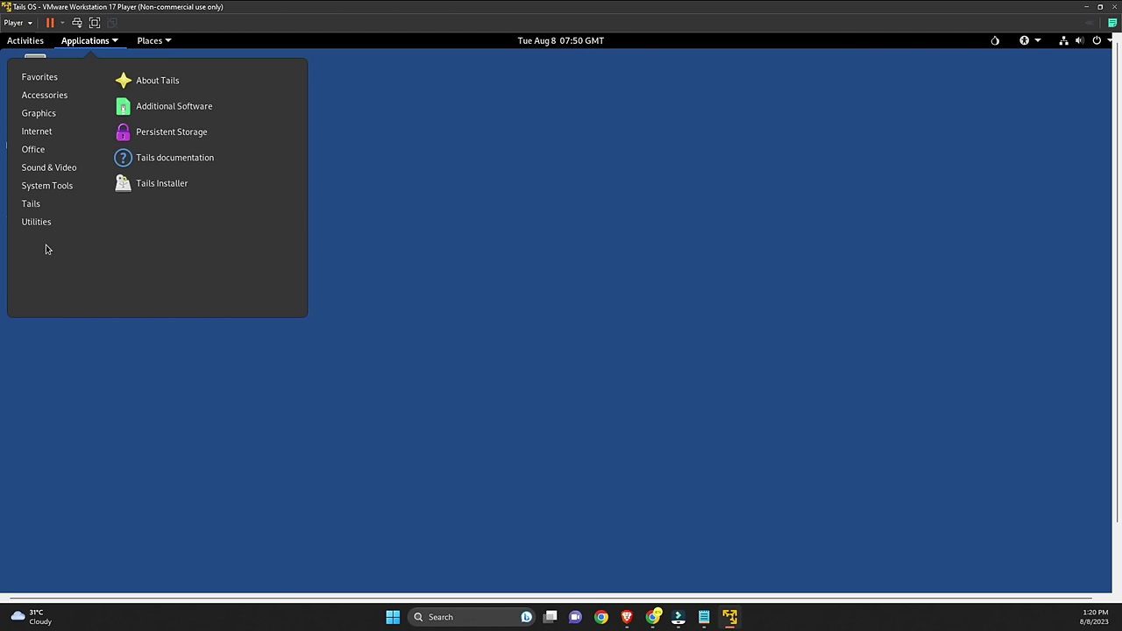
mouse_move(45, 140)
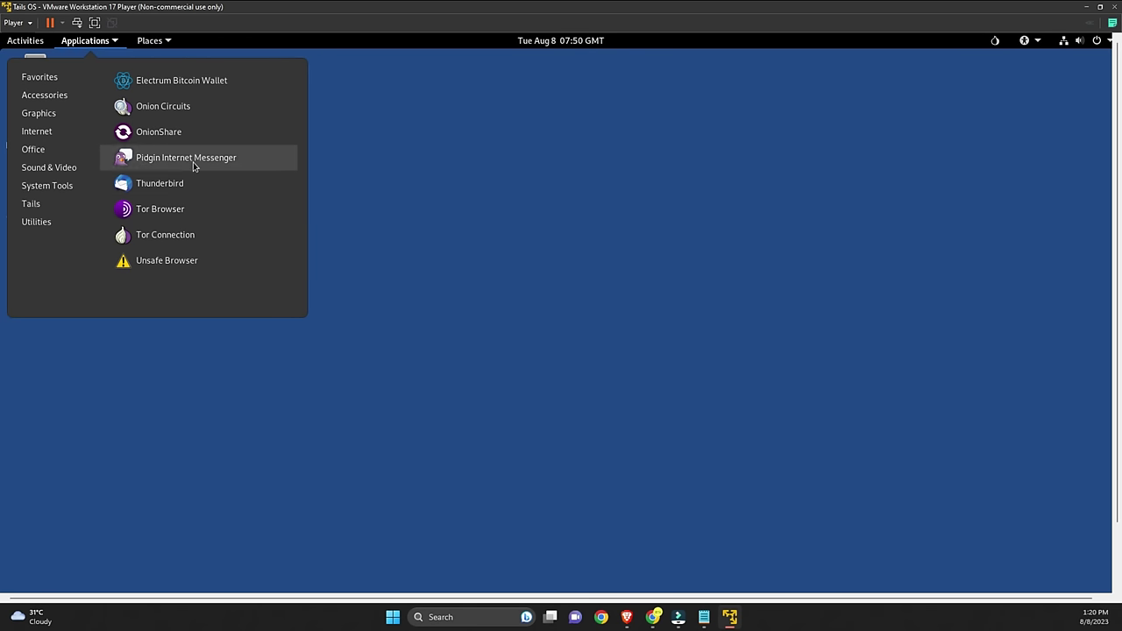
left_click(152, 263)
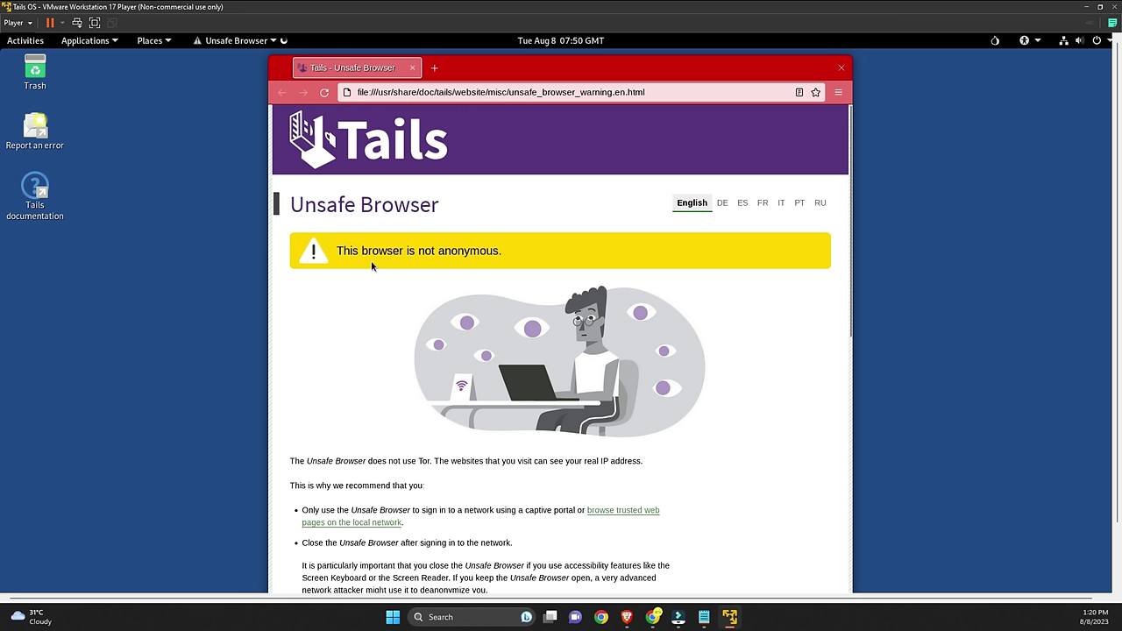
Highlight text in the not-anonymous warning and the 'What captive portals are' heading.
left_click_drag(342, 255, 518, 256)
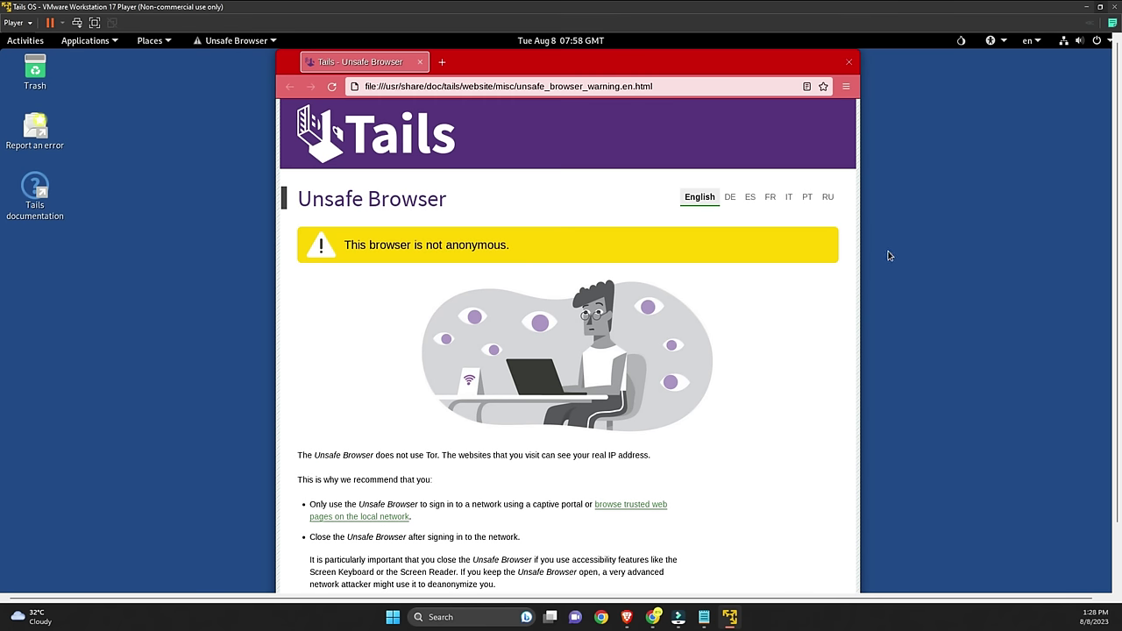
scroll(736, 289, "down", 5)
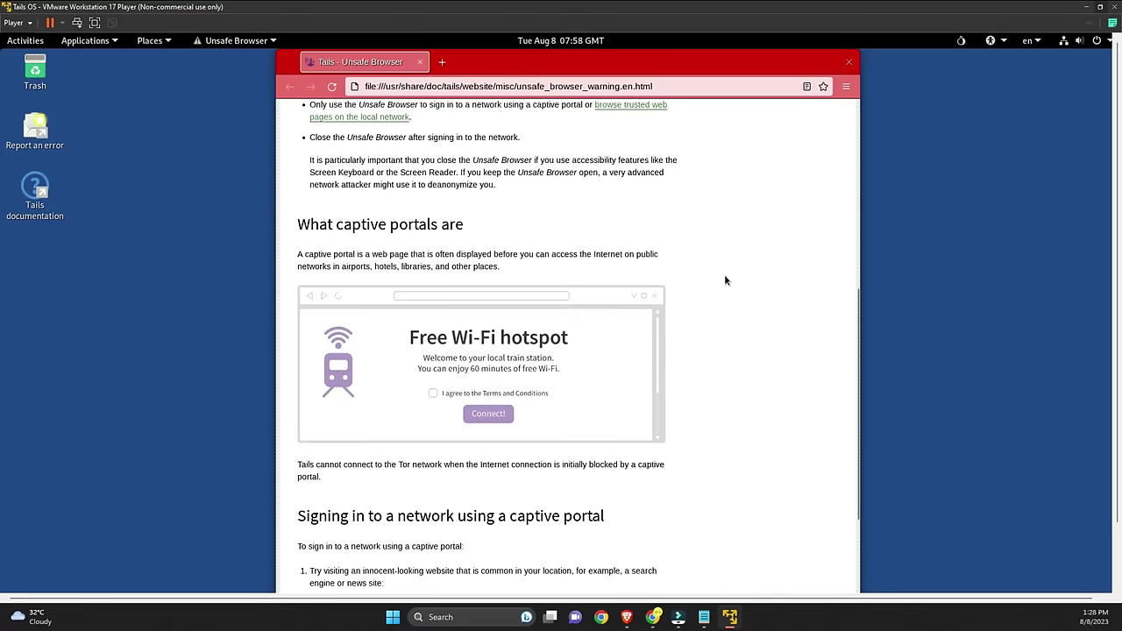
left_click_drag(495, 231, 293, 232)
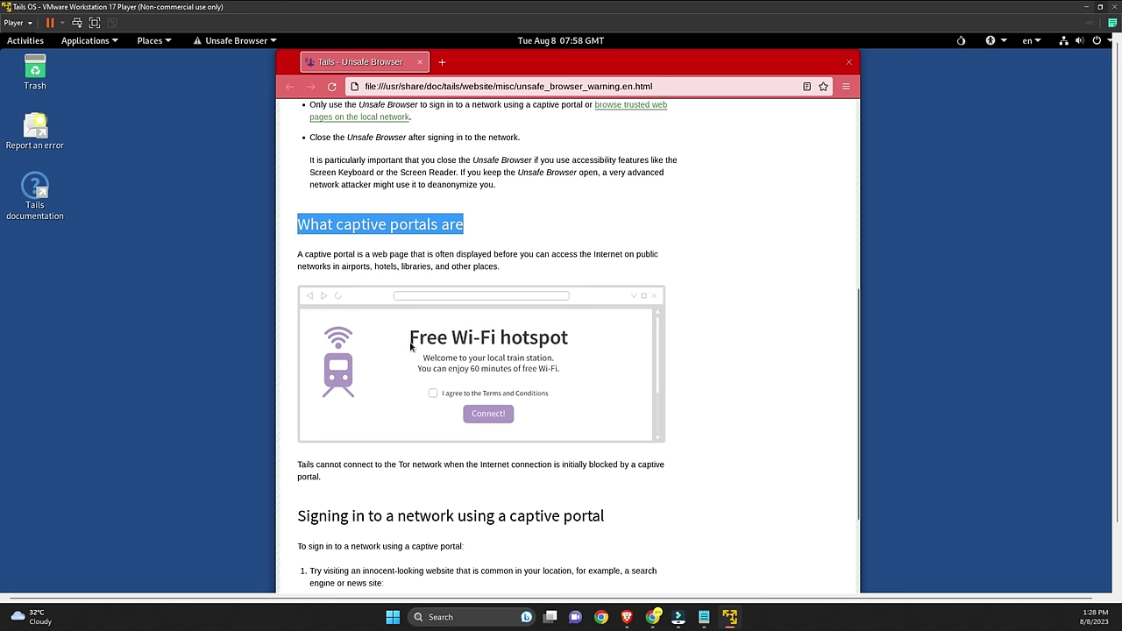
scroll(465, 335, "down", 3)
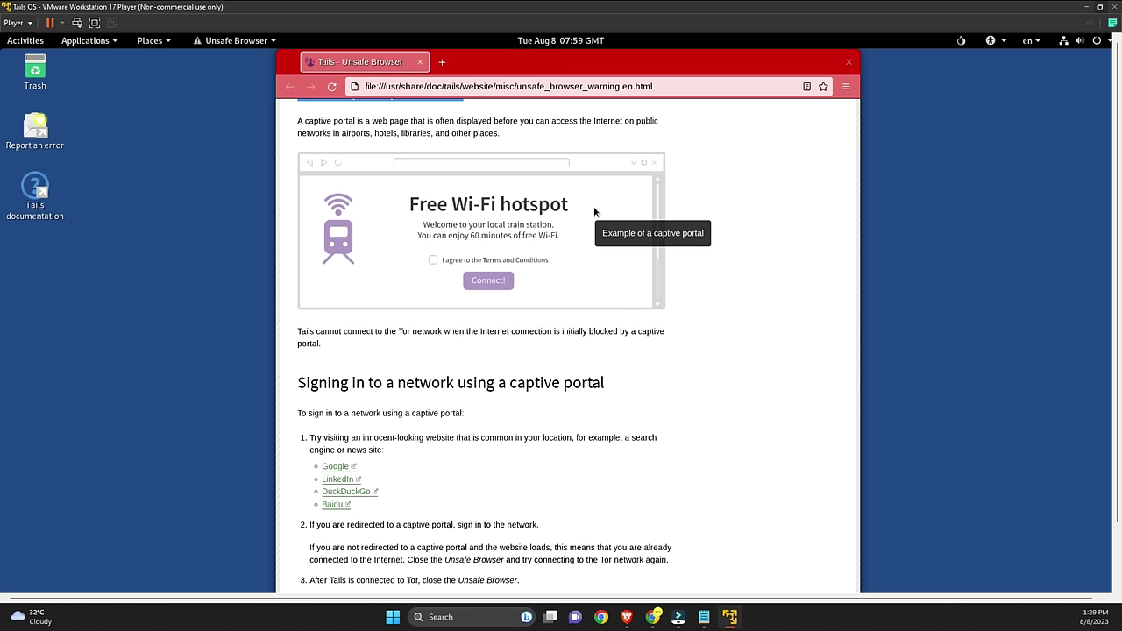
Highlight parts of the blocked-connection paragraph, then open a new empty tab.
left_click_drag(408, 331, 529, 329)
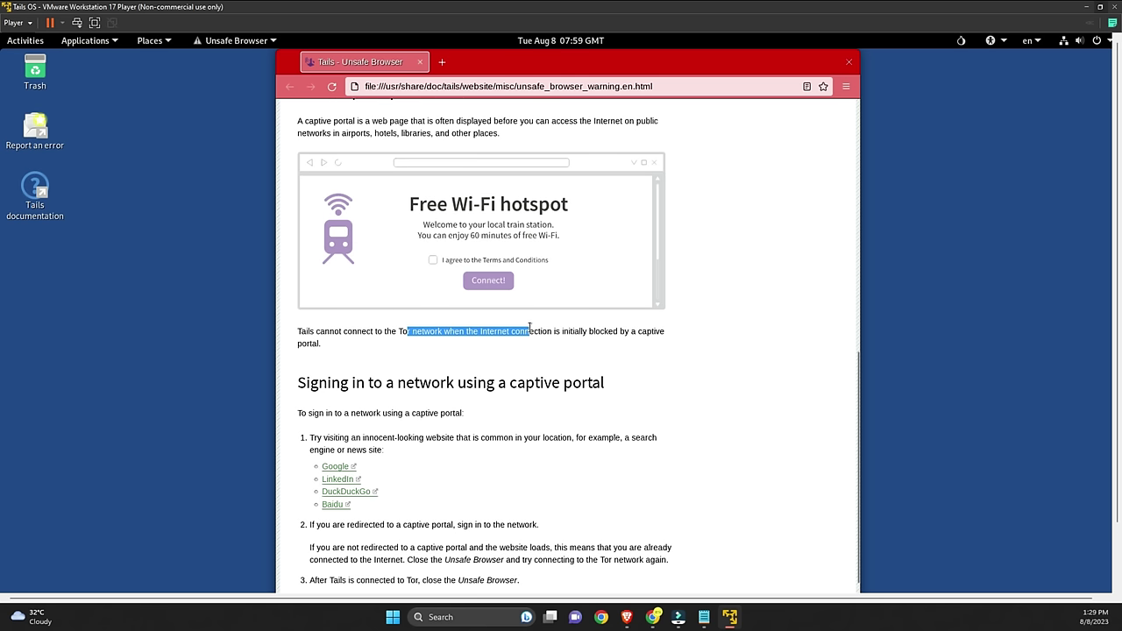
triple_click(315, 342)
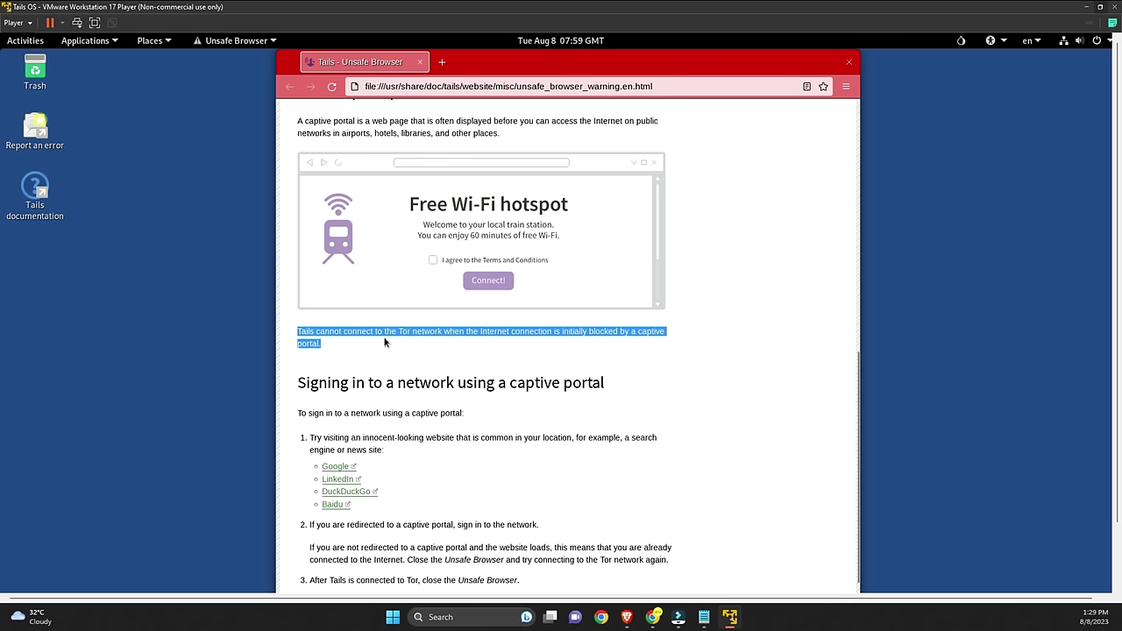
left_click(473, 333)
left_click_drag(481, 332, 666, 331)
left_click_drag(369, 343, 248, 350)
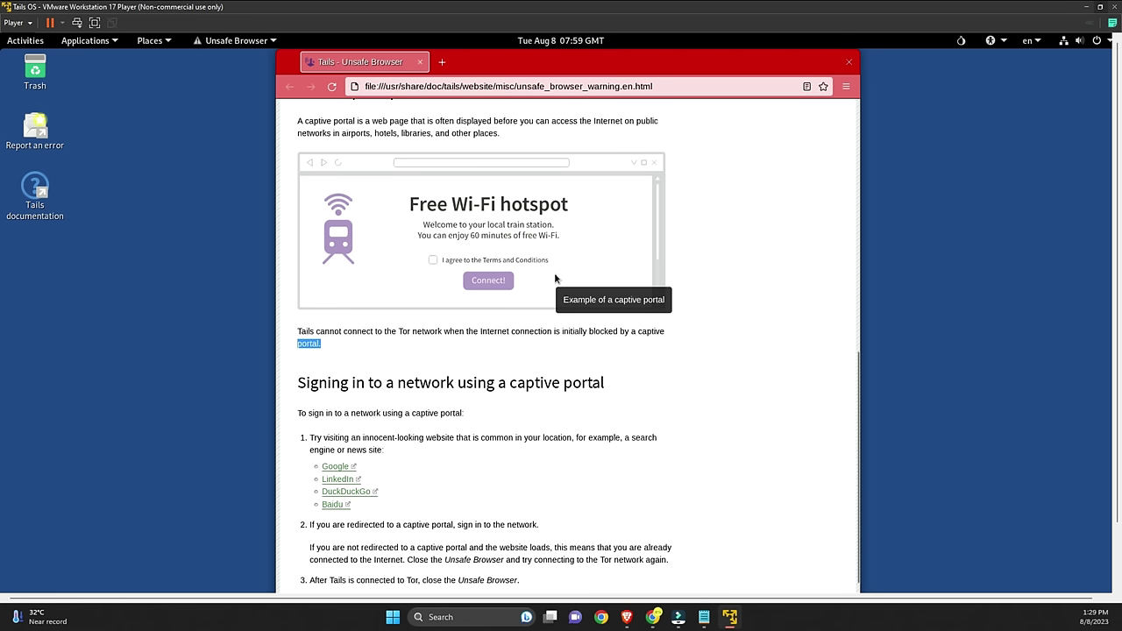
scroll(554, 273, "down", 1)
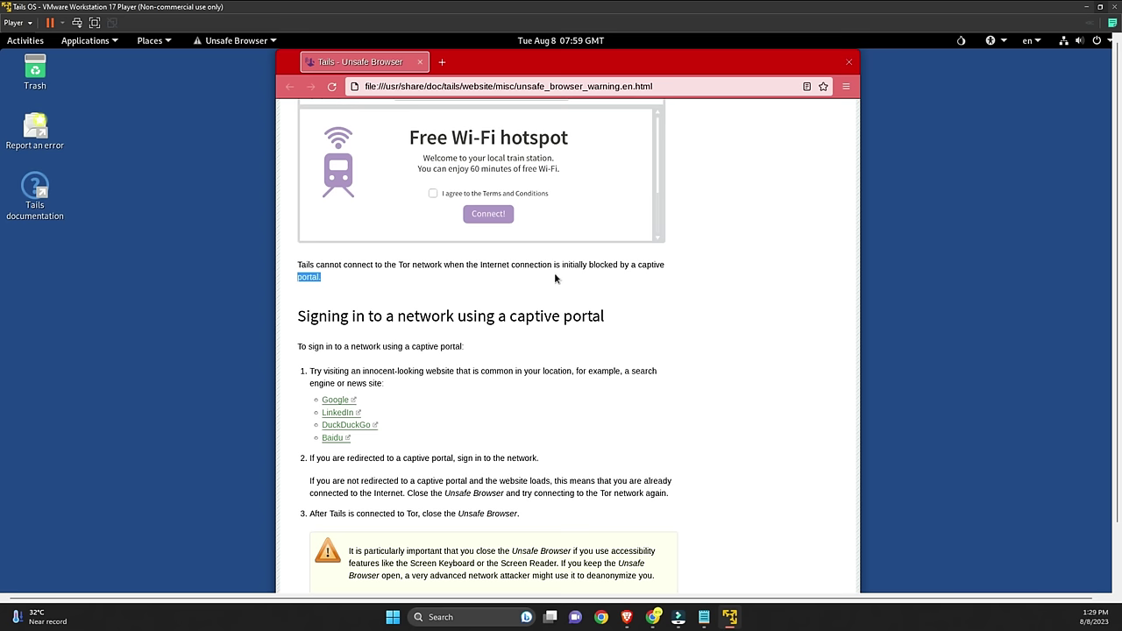
scroll(593, 282, "down", 1)
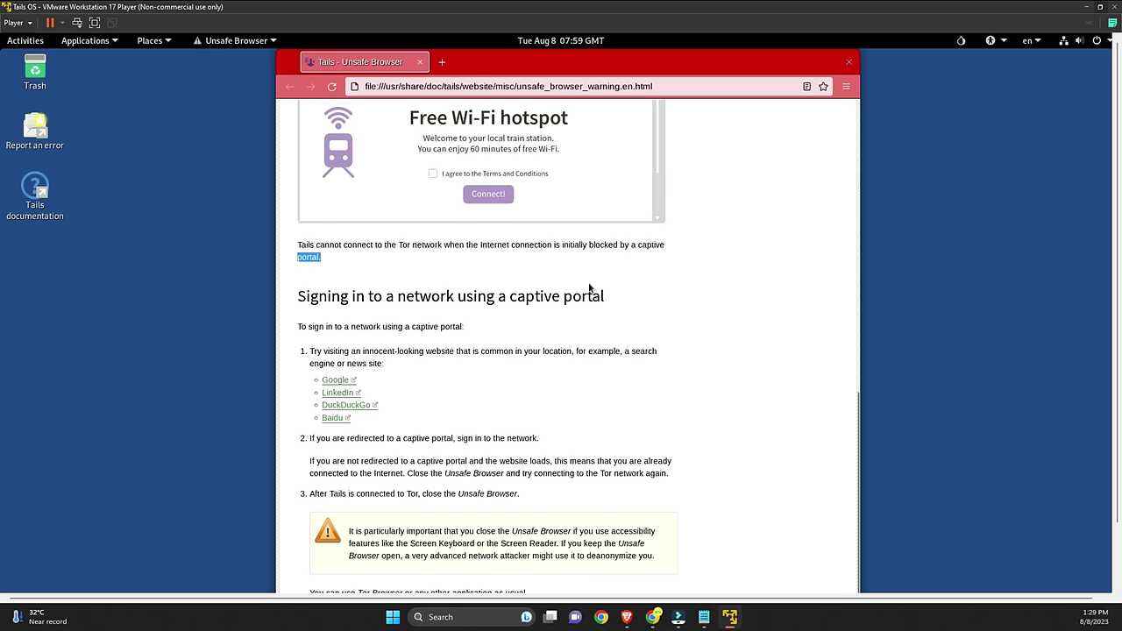
left_click(441, 63)
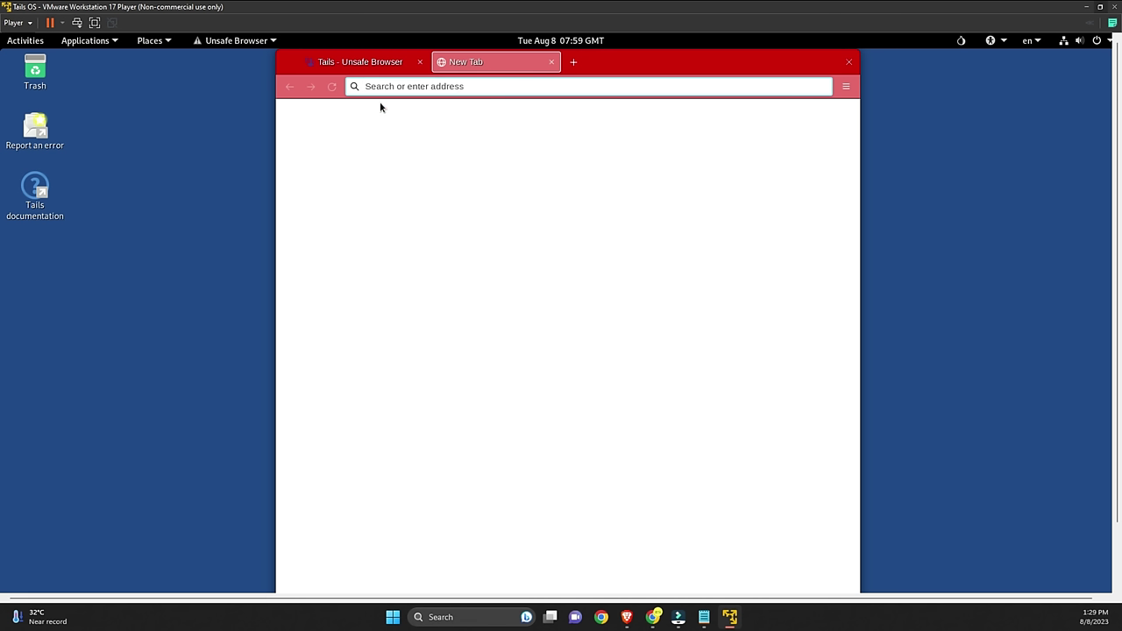
Back on the Unsafe Browser warning, select 'This browser is not anonymous.' and open a new empty tab.
left_click(398, 64)
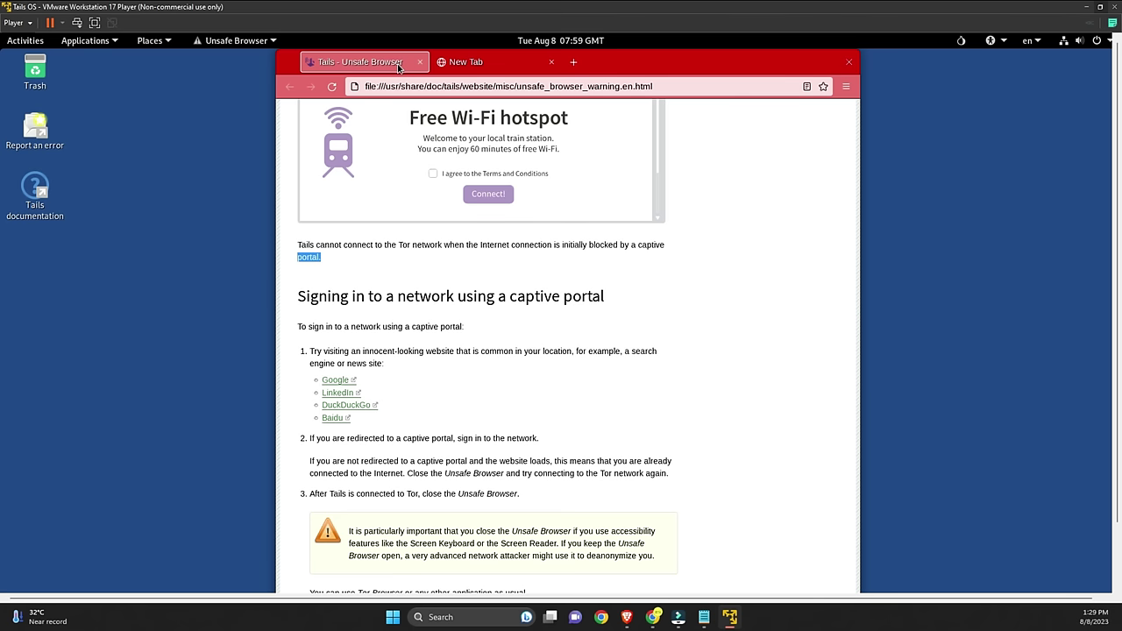
scroll(590, 269, "up", 5)
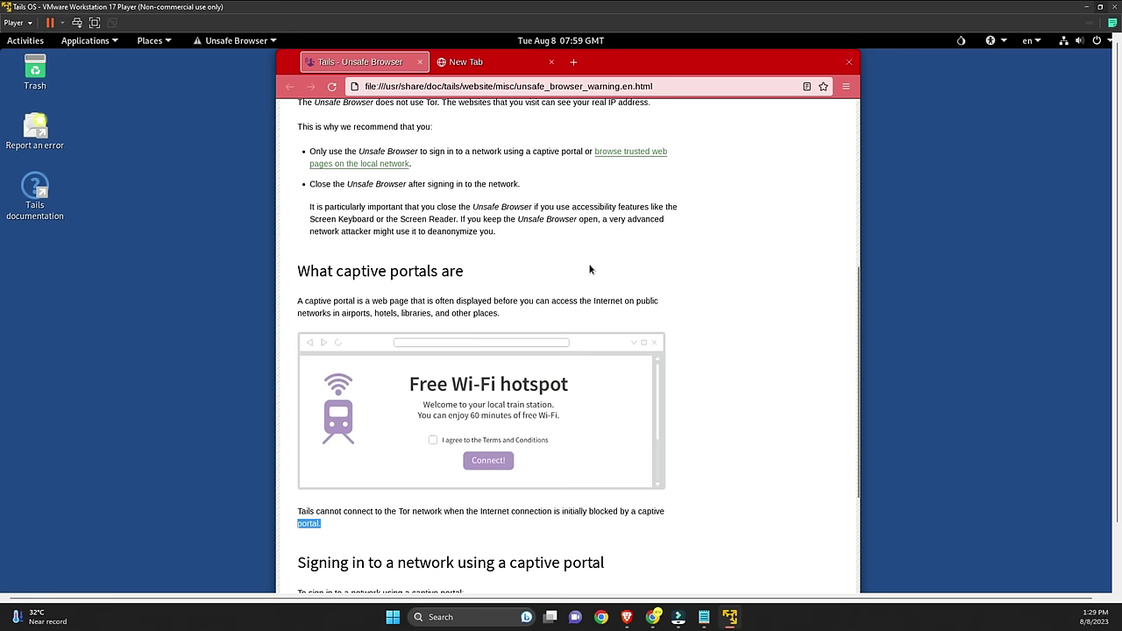
scroll(590, 269, "up", 1)
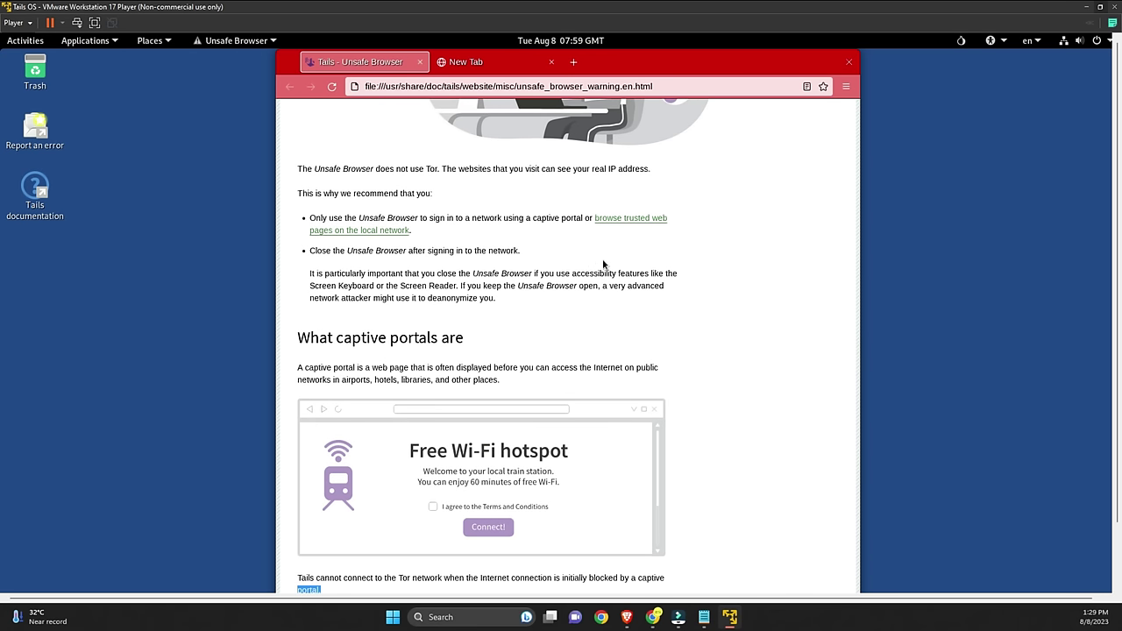
scroll(591, 271, "up", 5)
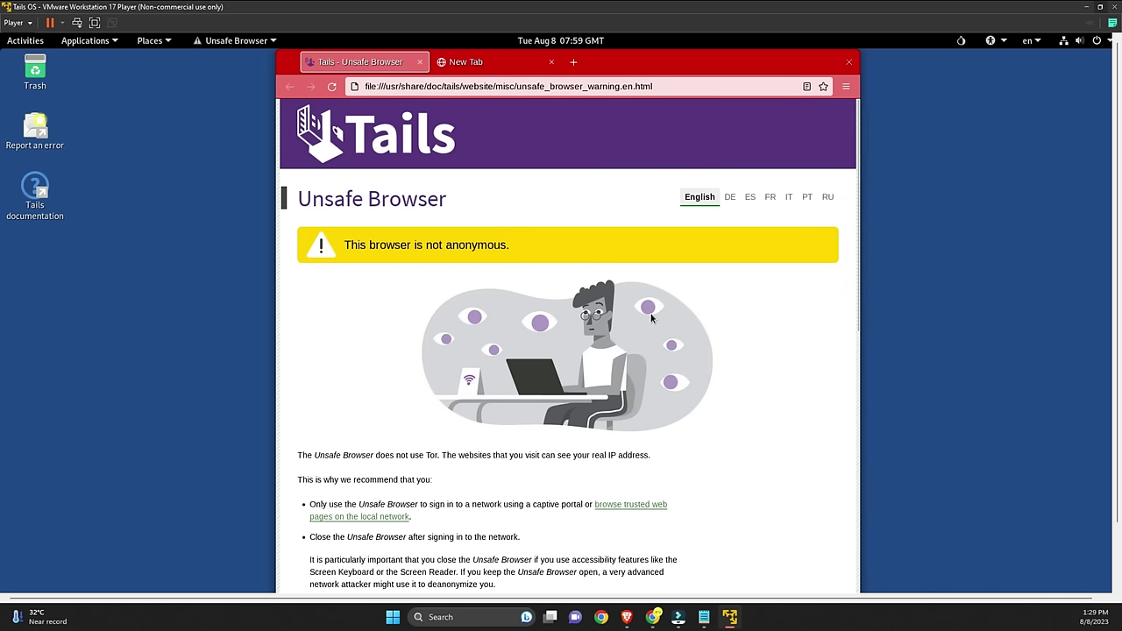
triple_click(346, 250)
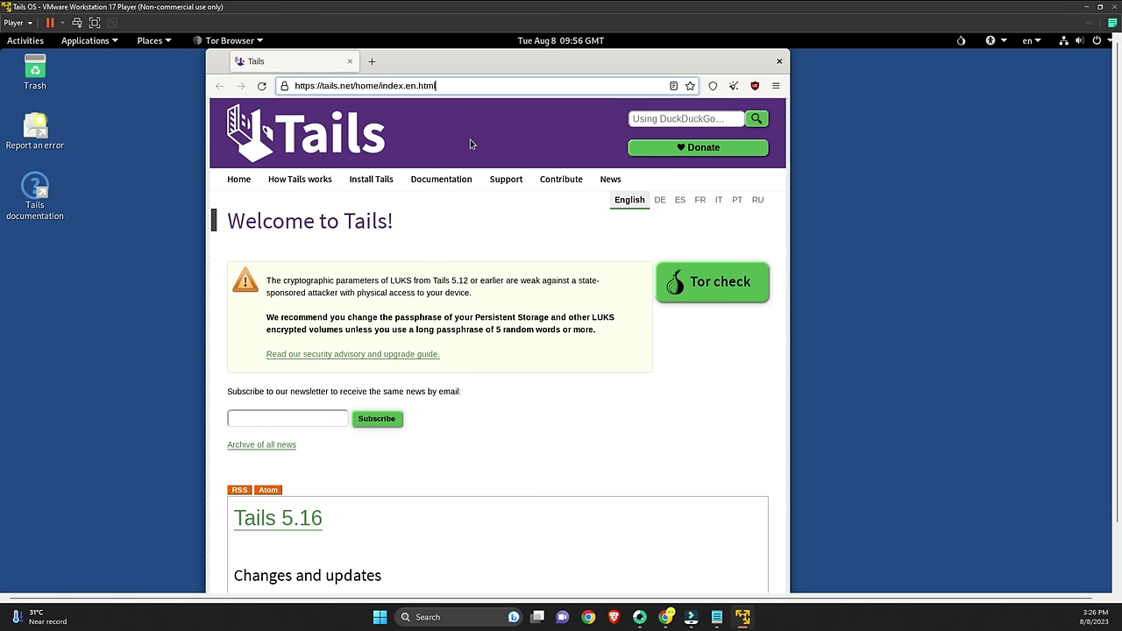
left_click(371, 61)
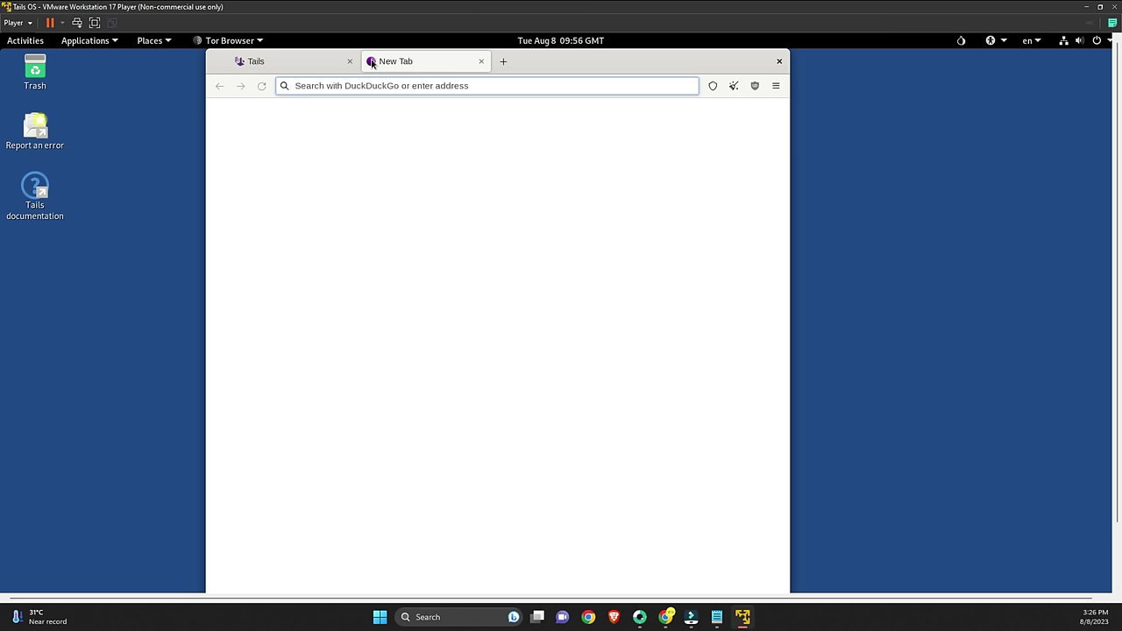
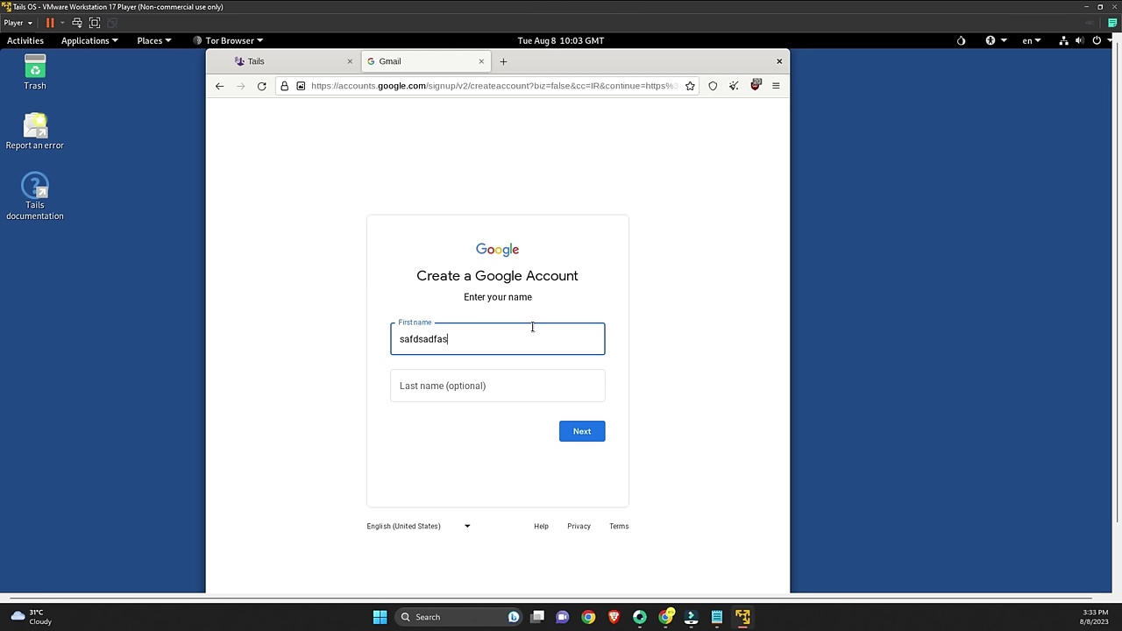
Leave the Google sign-up name fields unfocused, select the page, and open a new blank tab.
left_click(492, 373)
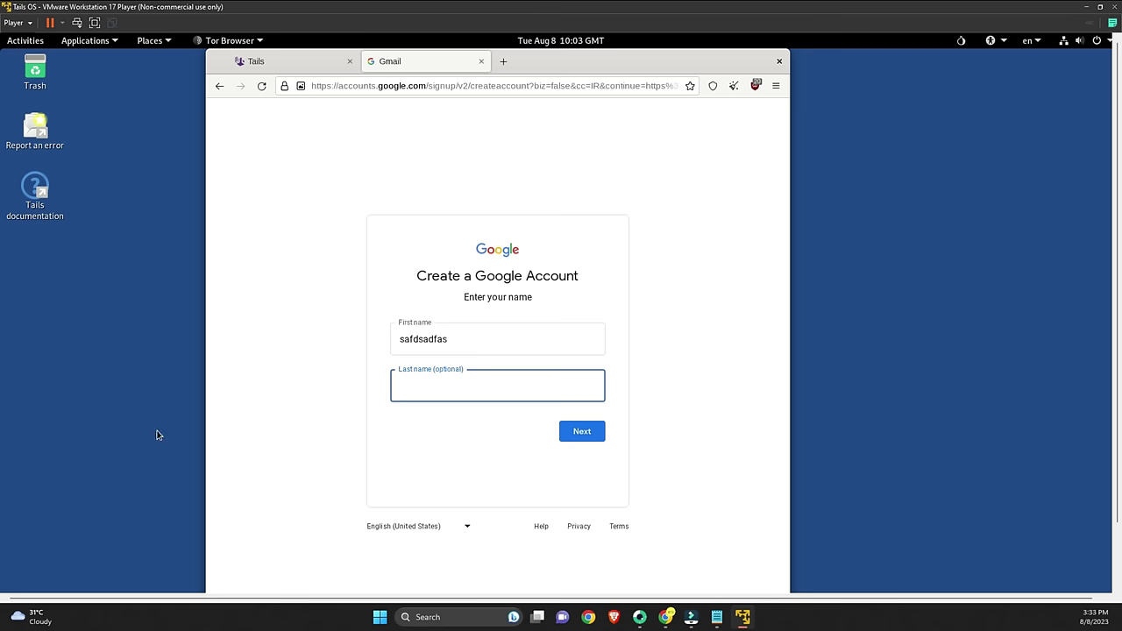
left_click(478, 263)
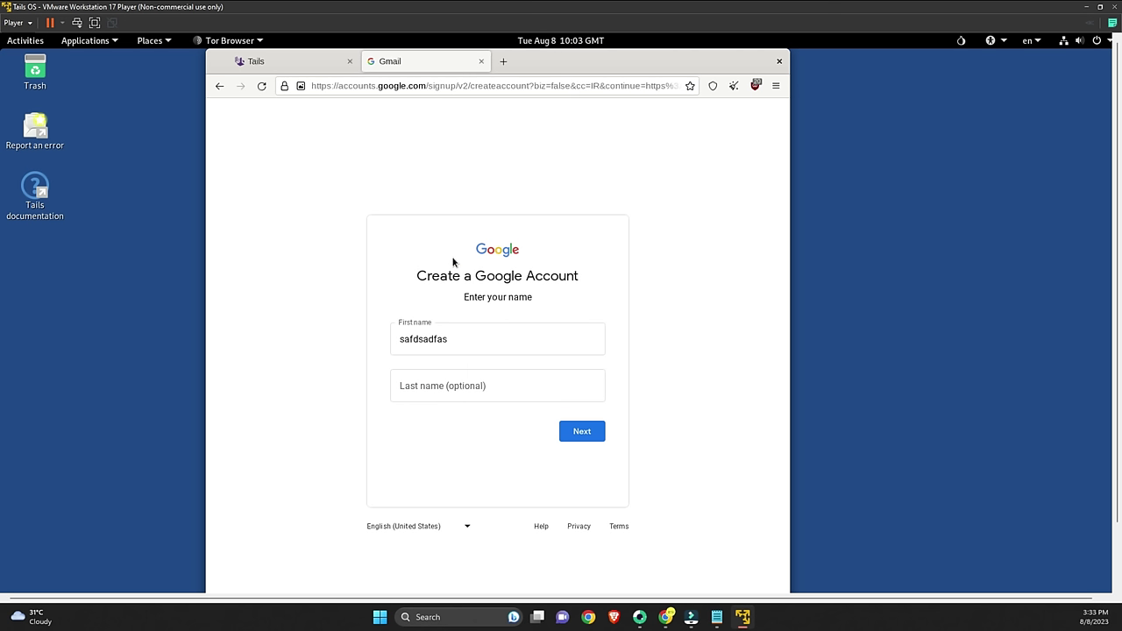
key("ctrl+a")
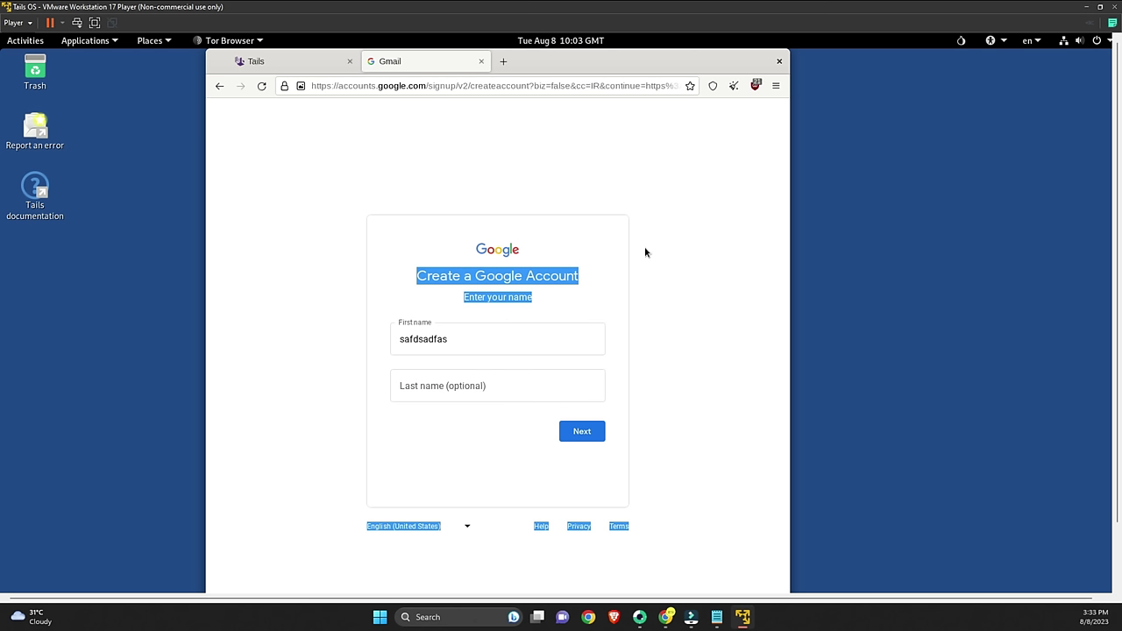
left_click(503, 61)
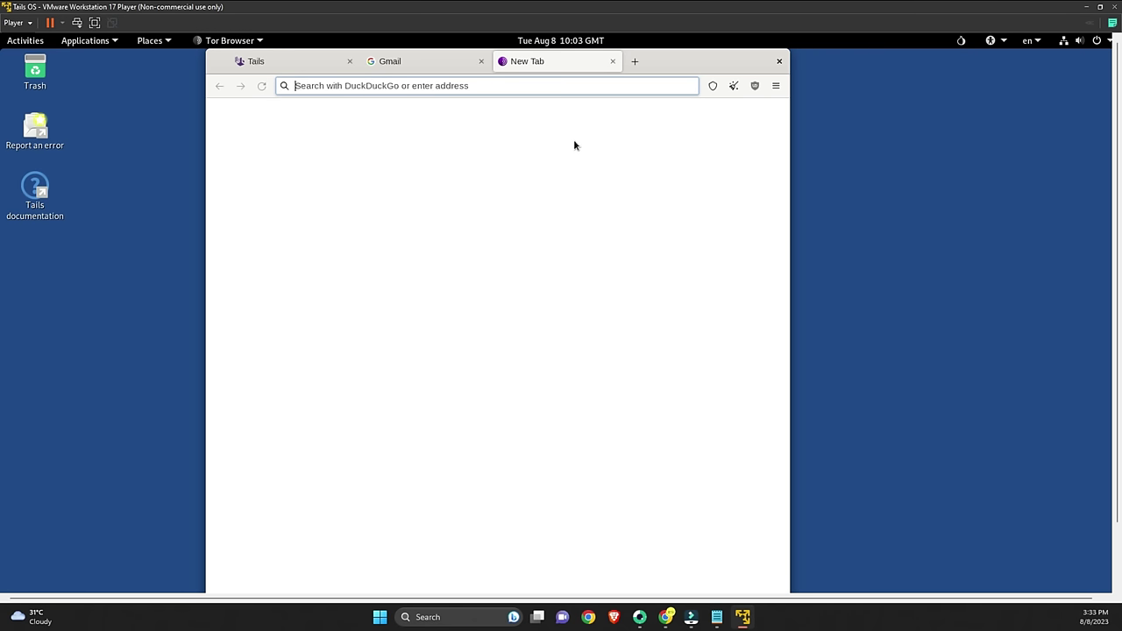
Search DuckDuckGo for 'temp mail' and open the Tempail temporary email result.
type("temp ")
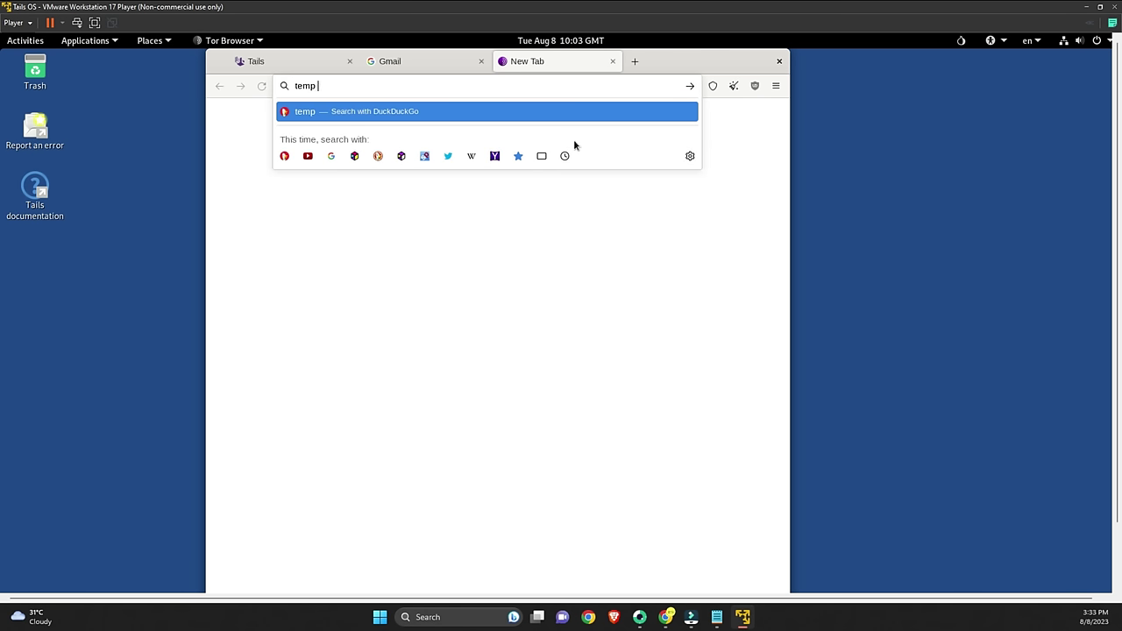
type("mail")
key("Return")
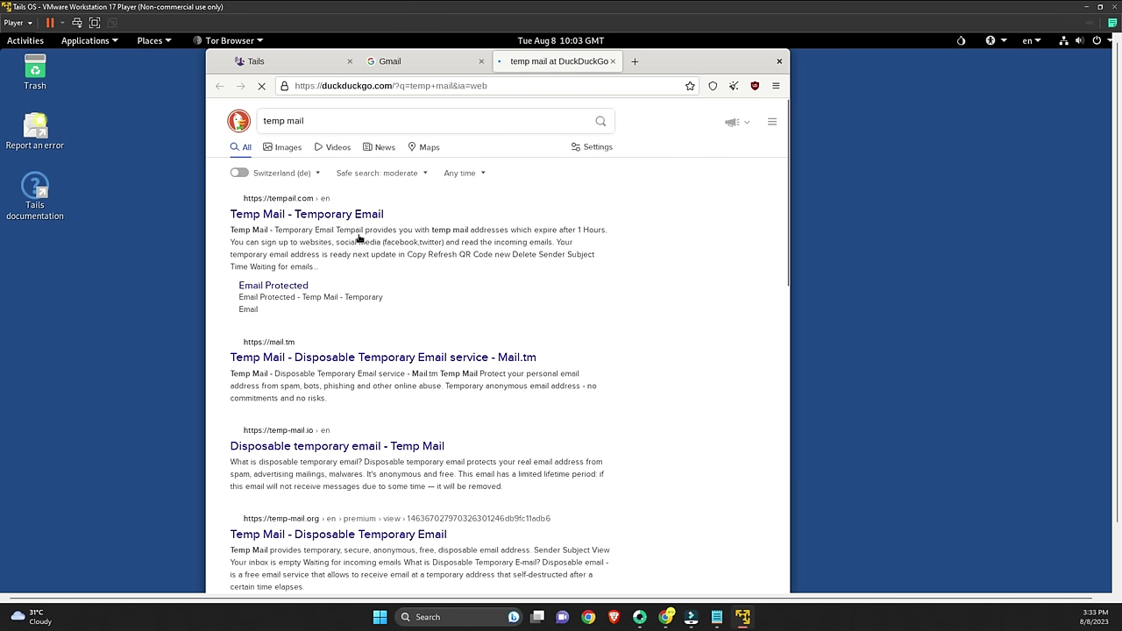
left_click(357, 219)
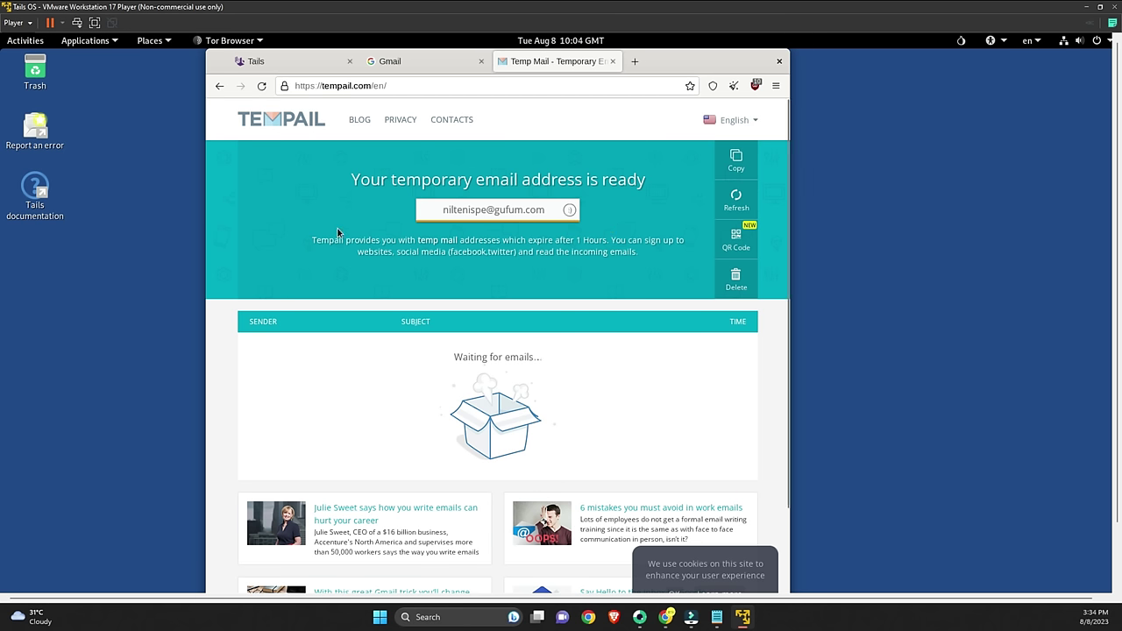
Copy the generated temporary email address and select the Tempail page URL.
left_click_drag(340, 186, 684, 184)
left_click(494, 218)
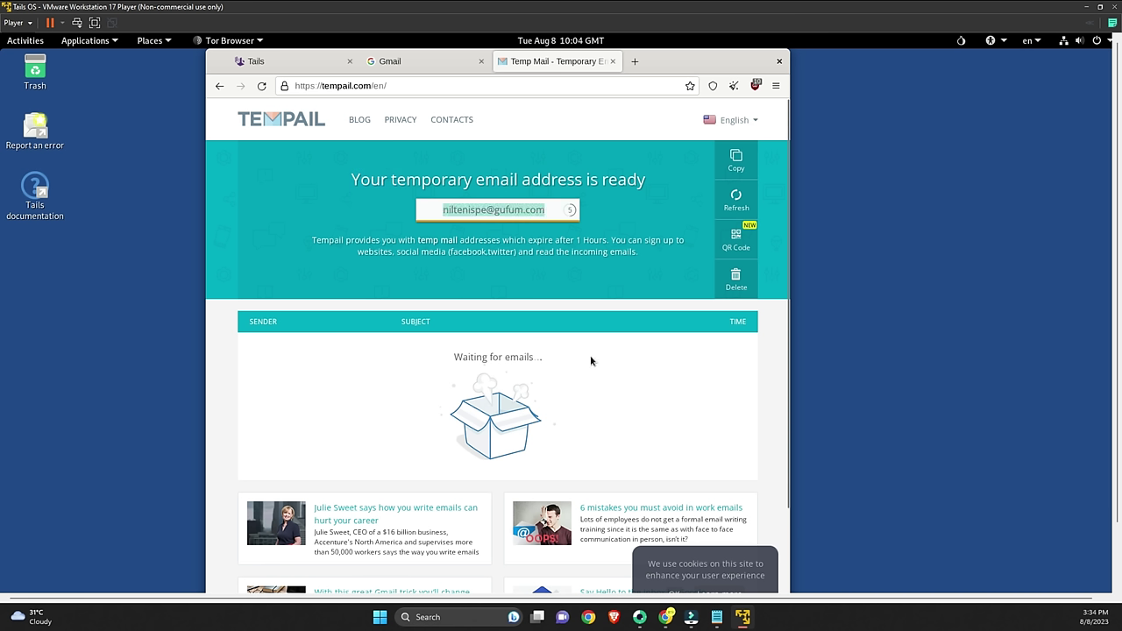
left_click_drag(608, 244, 571, 246)
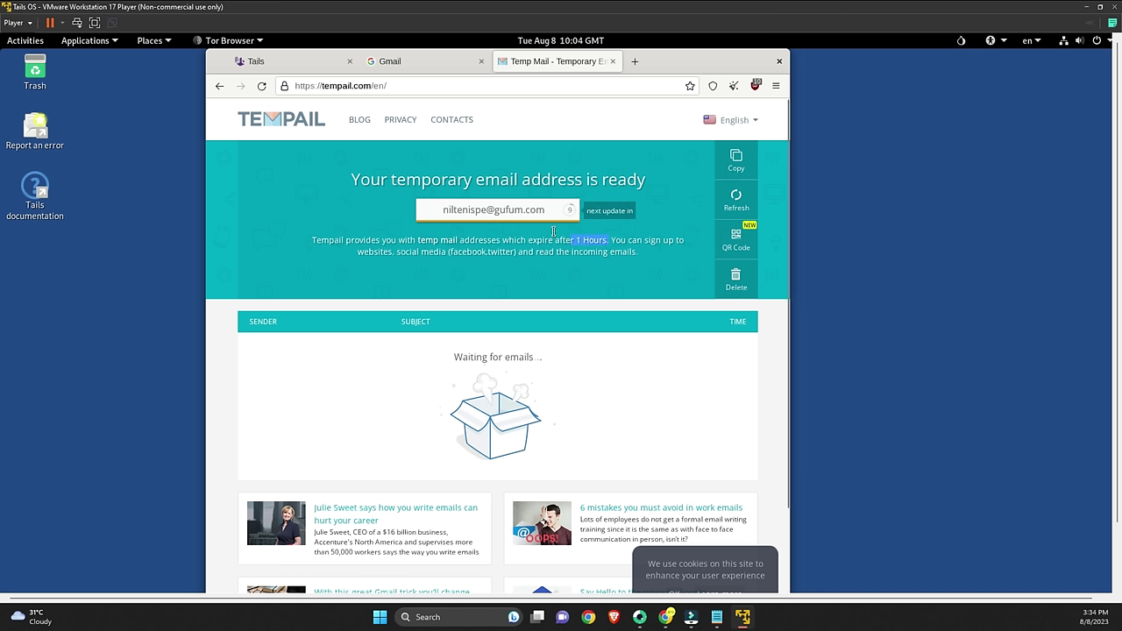
left_click(433, 210)
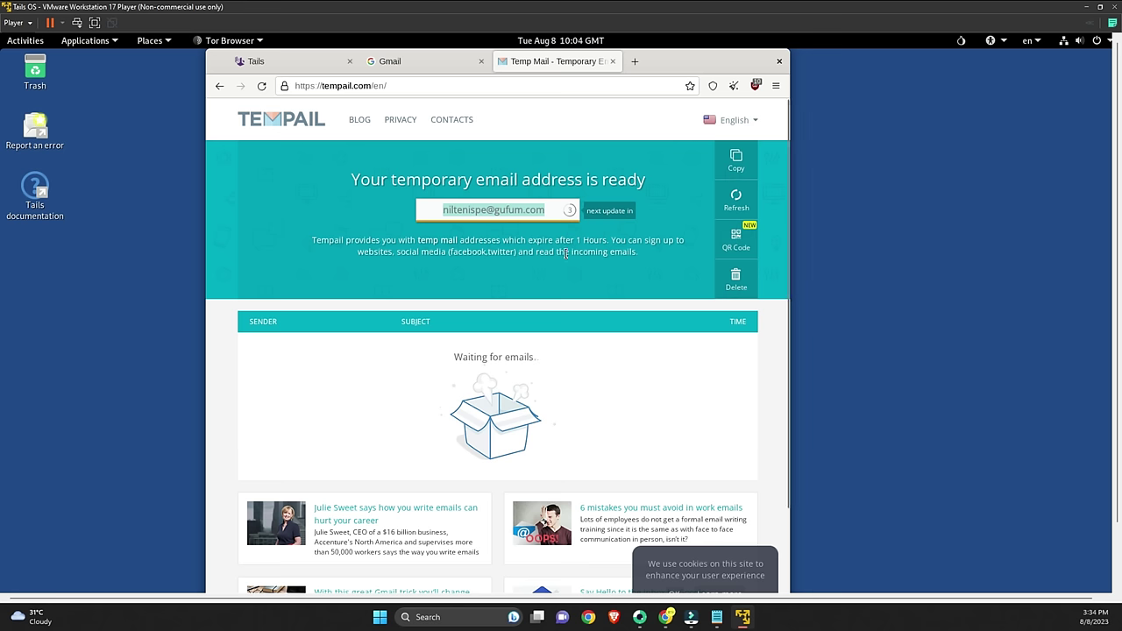
left_click_drag(381, 368, 583, 402)
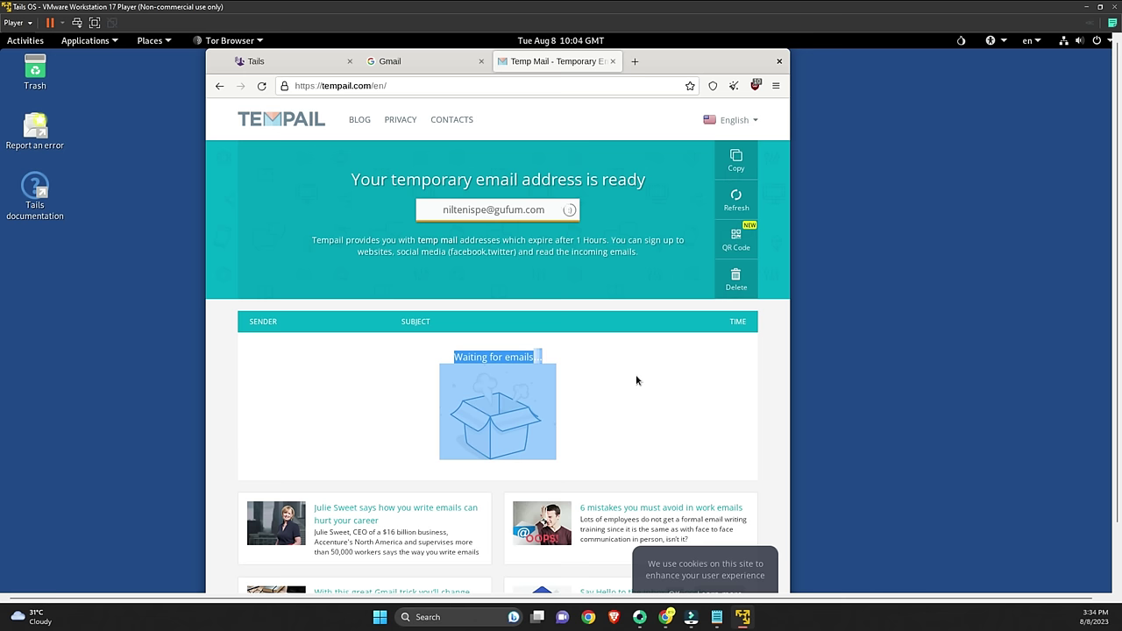
left_click(554, 80)
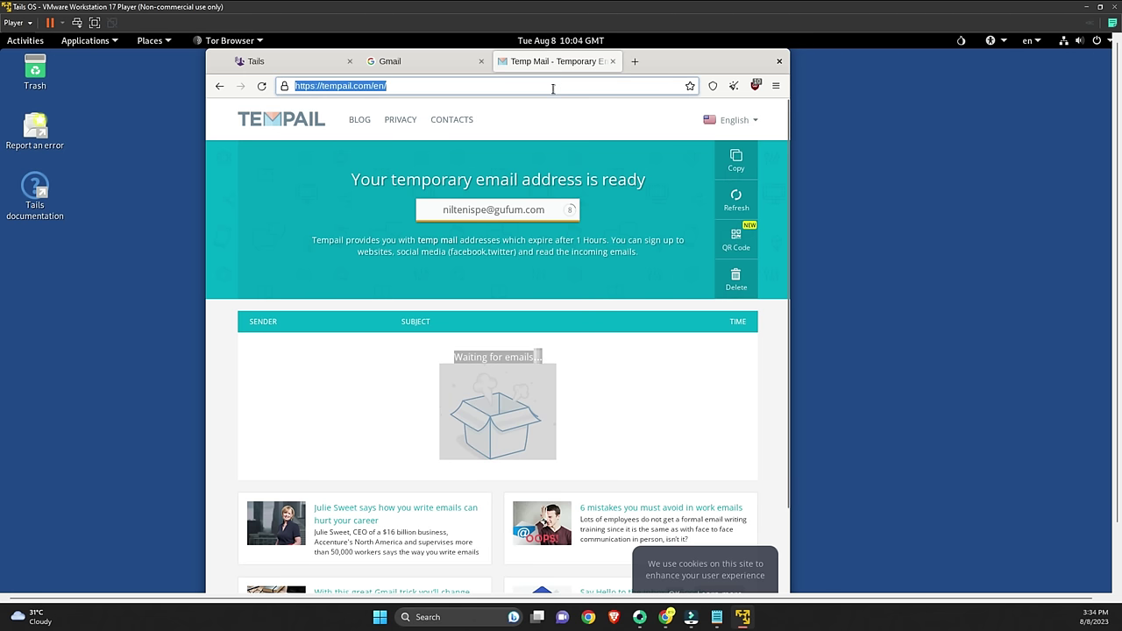
left_click(629, 62)
Load tempail.com/en/ in the new tab and copy the temporary address from both Temp Mail tabs.
key("ctrl+v")
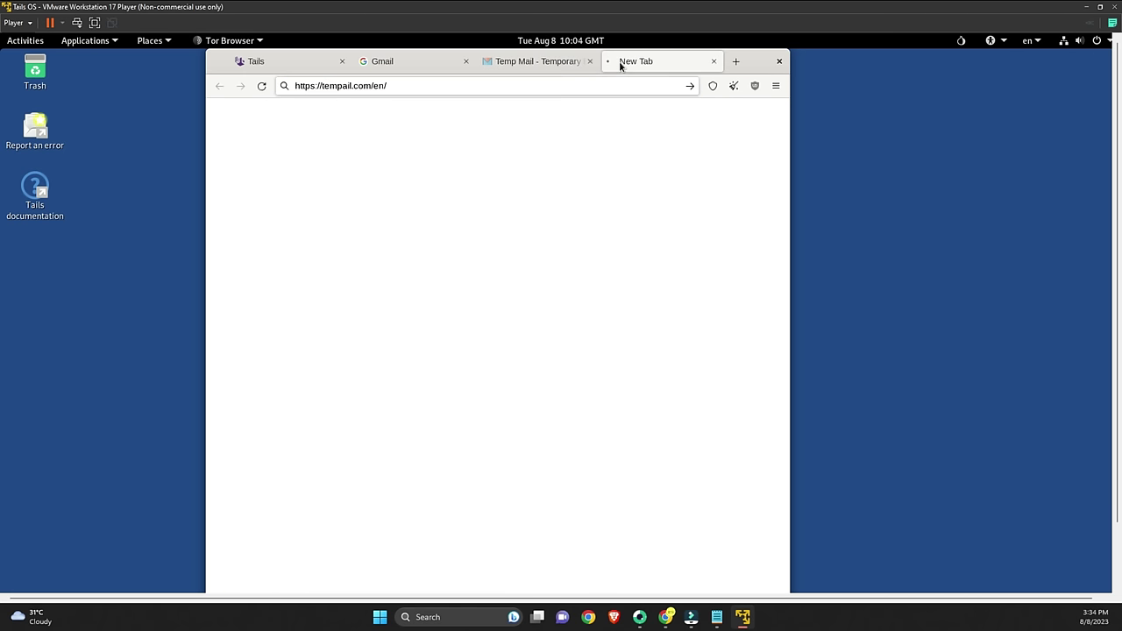
key("Return")
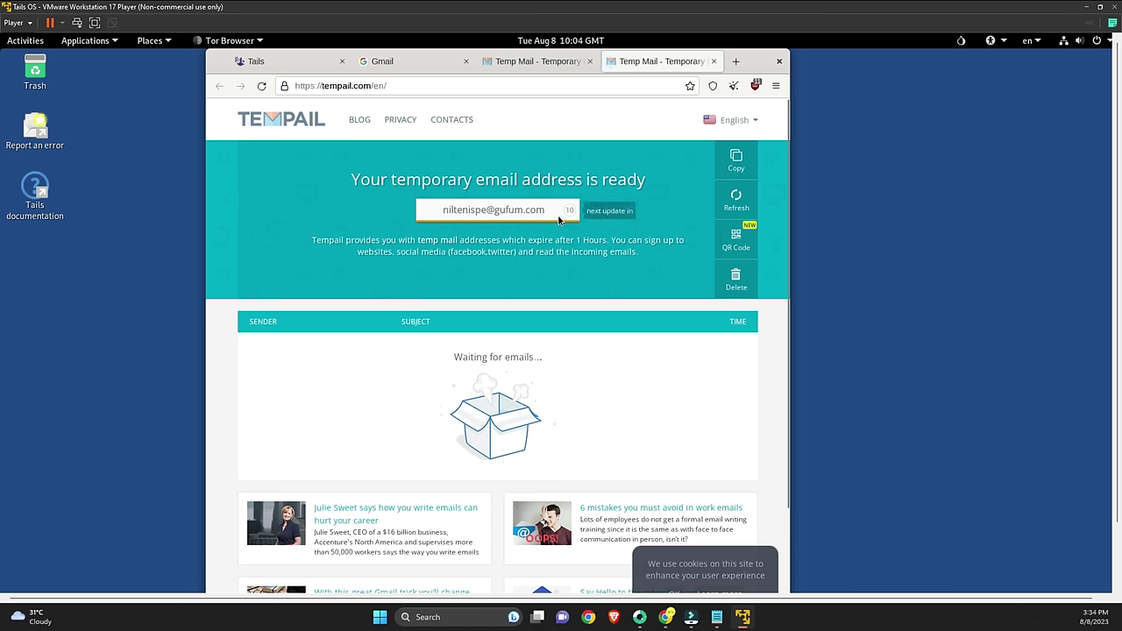
left_click(565, 61)
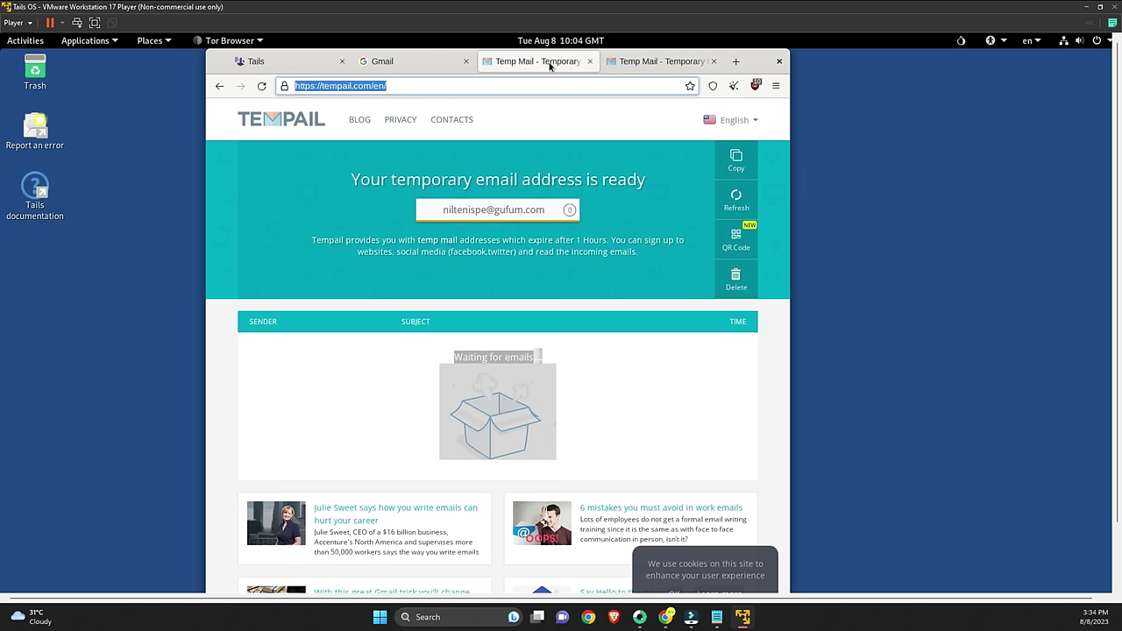
left_click(513, 209)
left_click(653, 60)
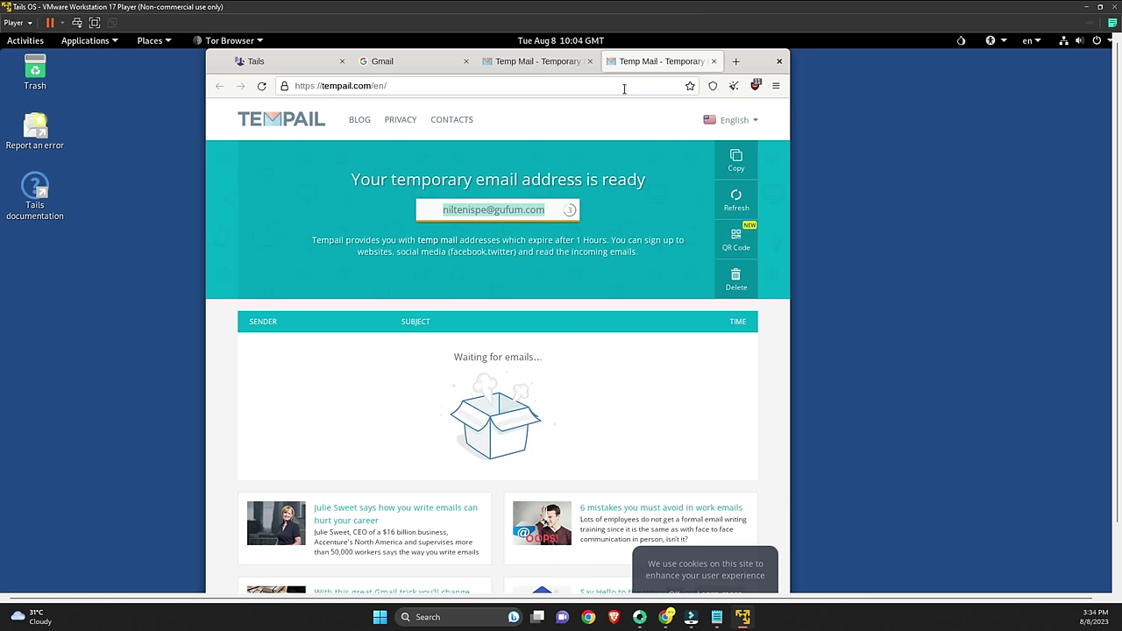
left_click(538, 211)
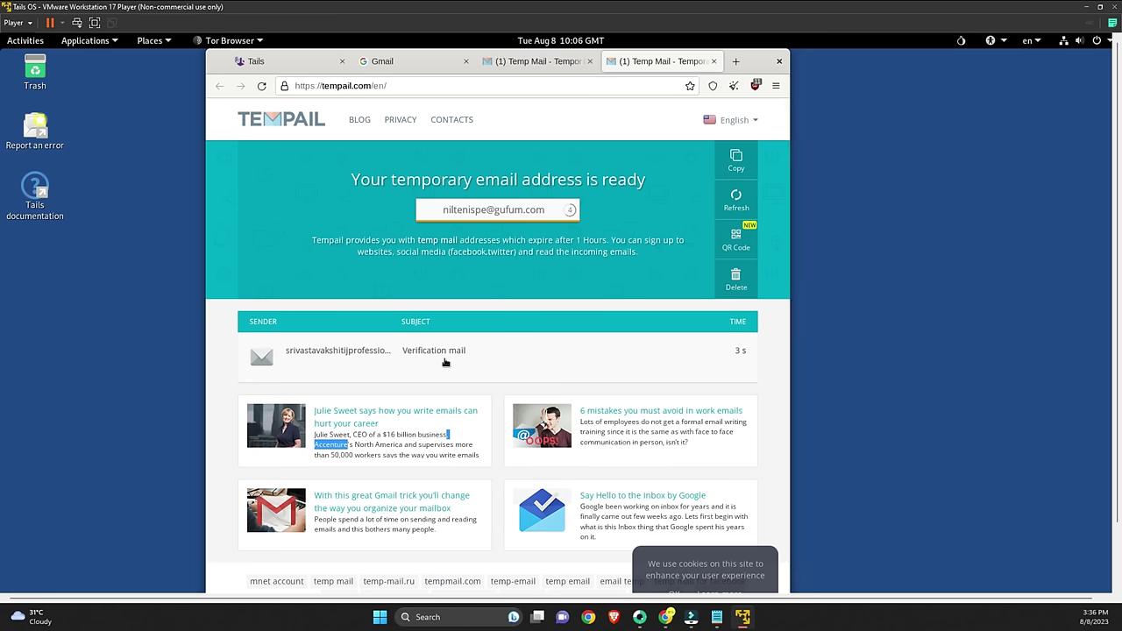
Open the received Verification mail, read its Test mail body, and go back to the inbox.
left_click(367, 361)
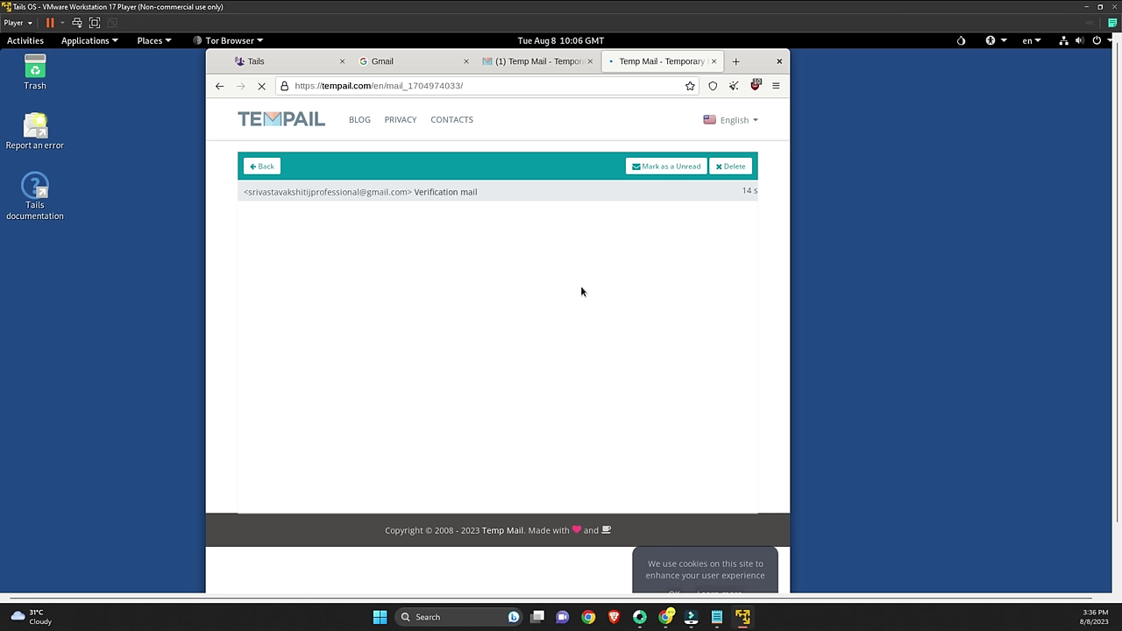
left_click_drag(302, 222, 243, 222)
left_click(244, 223)
left_click(524, 70)
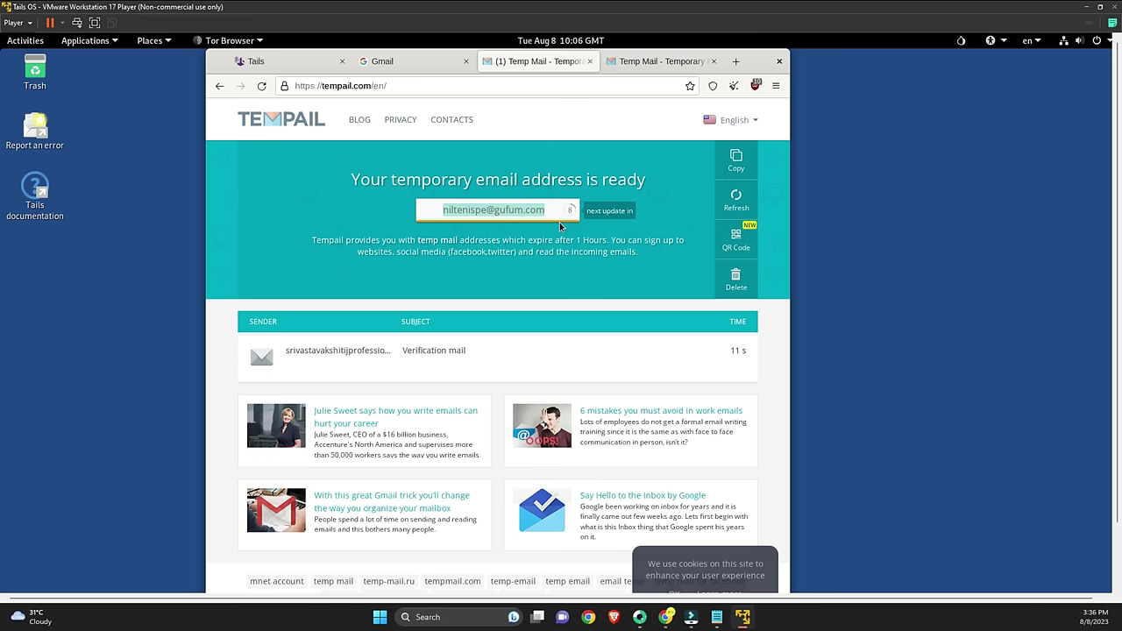
Search 'gurillamail' in a new tab and open the Guerrilla Mail disposable email site.
left_click(736, 61)
type("gur")
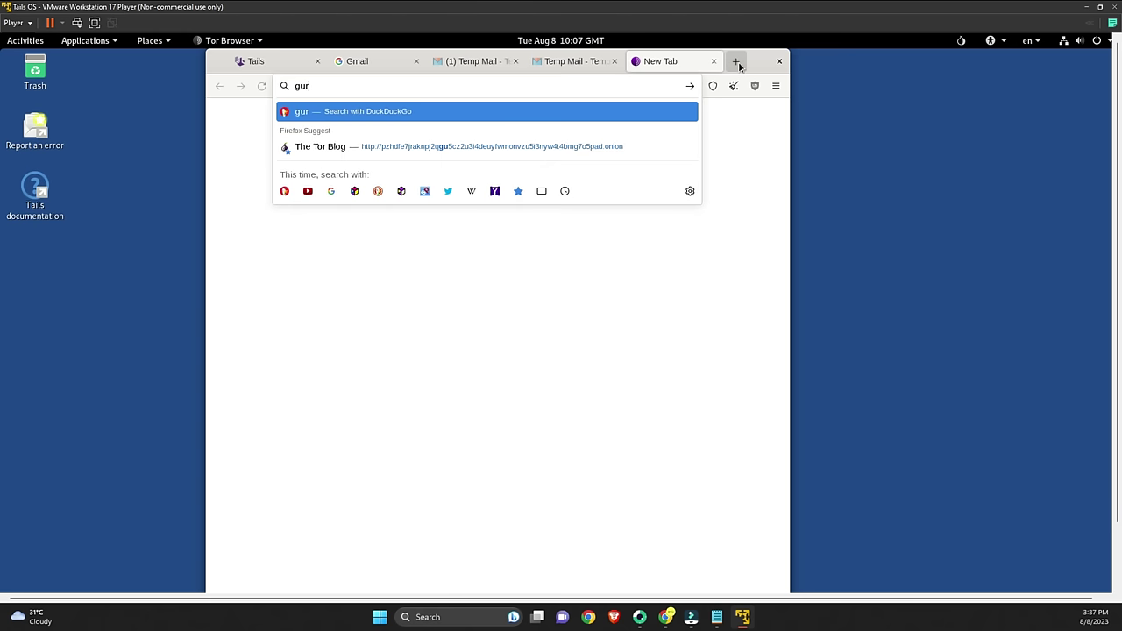
type("illamail")
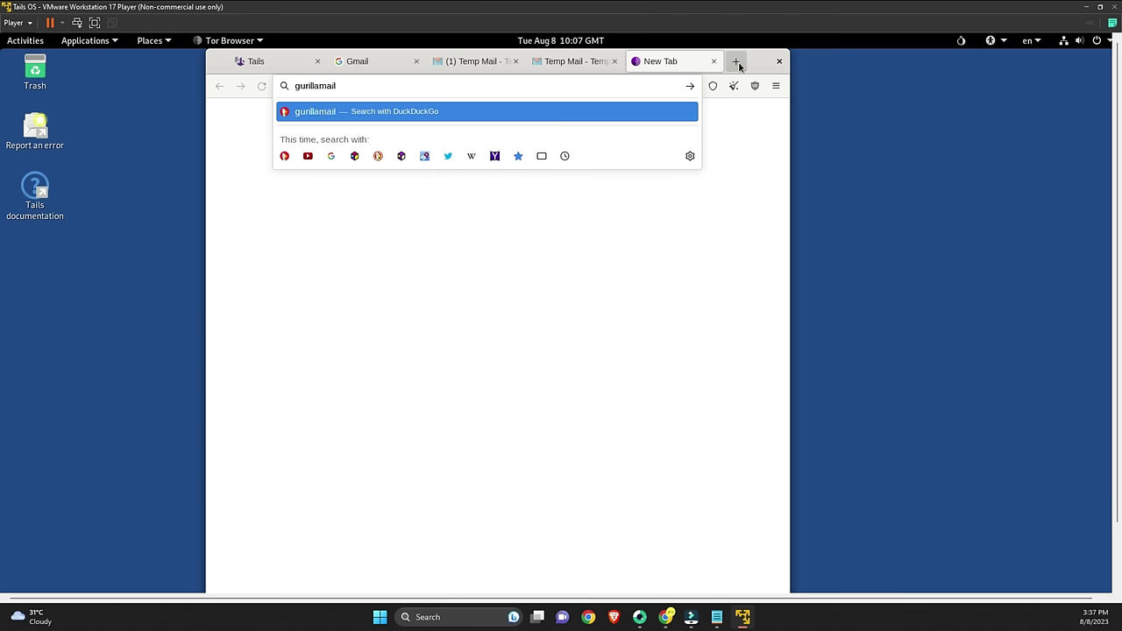
key("Return")
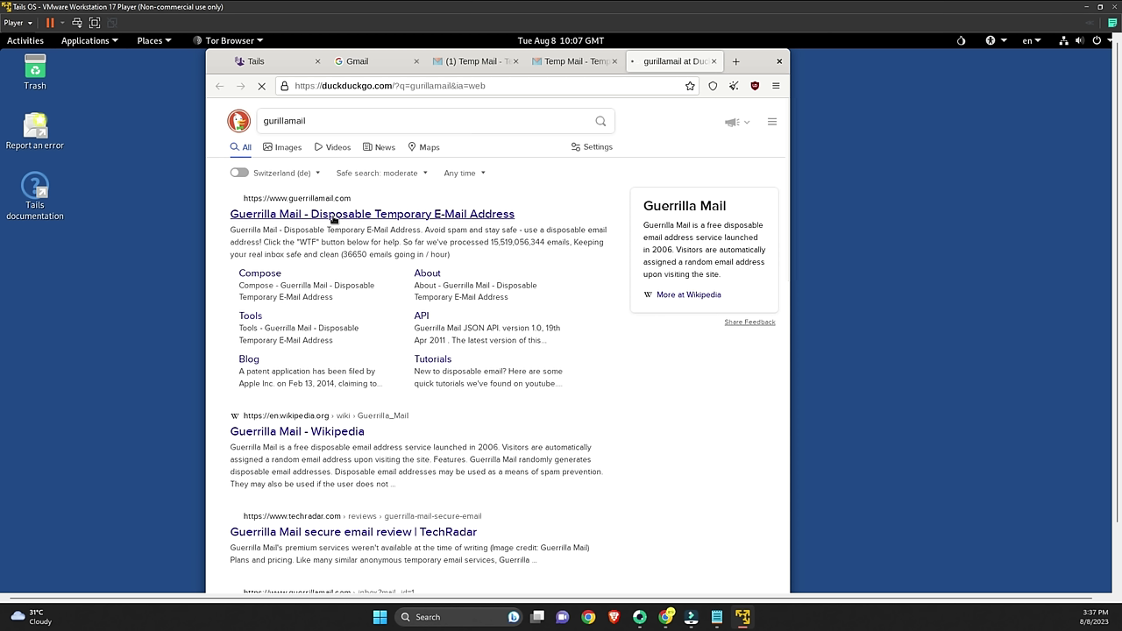
left_click(333, 216)
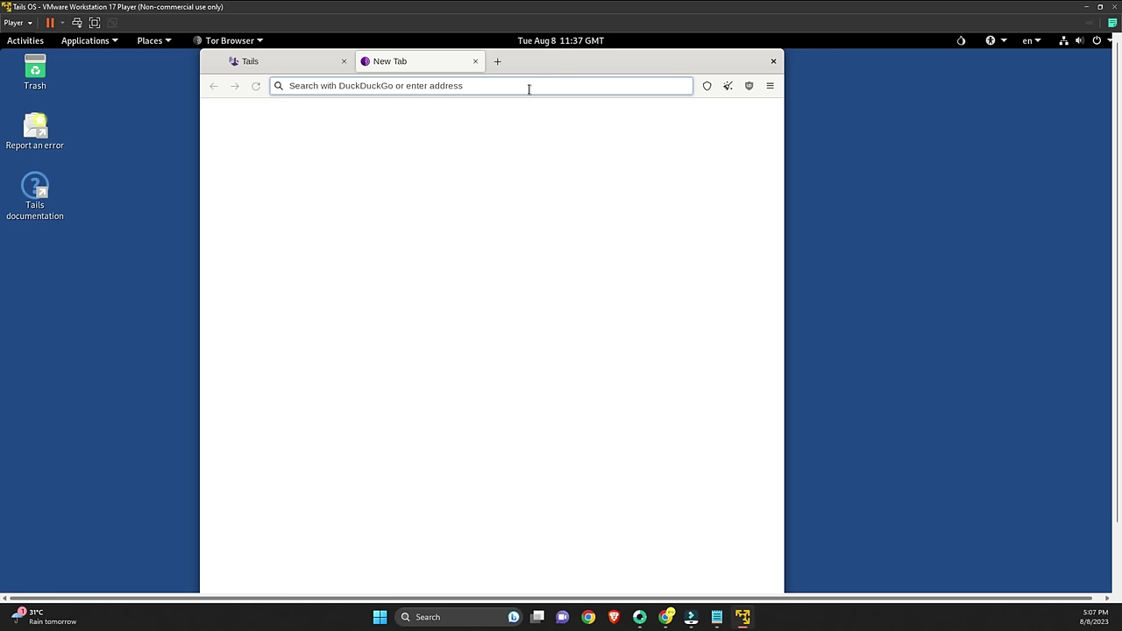
Search for 'proton mail' and open the Proton Mail pricing plans.
left_click(528, 85)
type("proton")
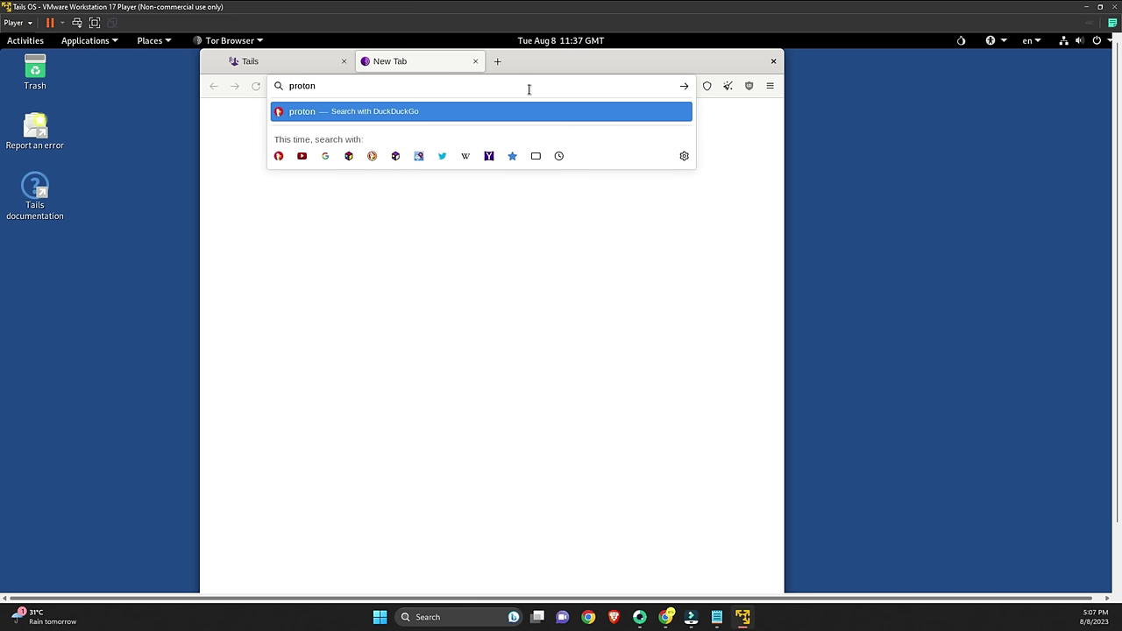
type(" mail")
key("Return")
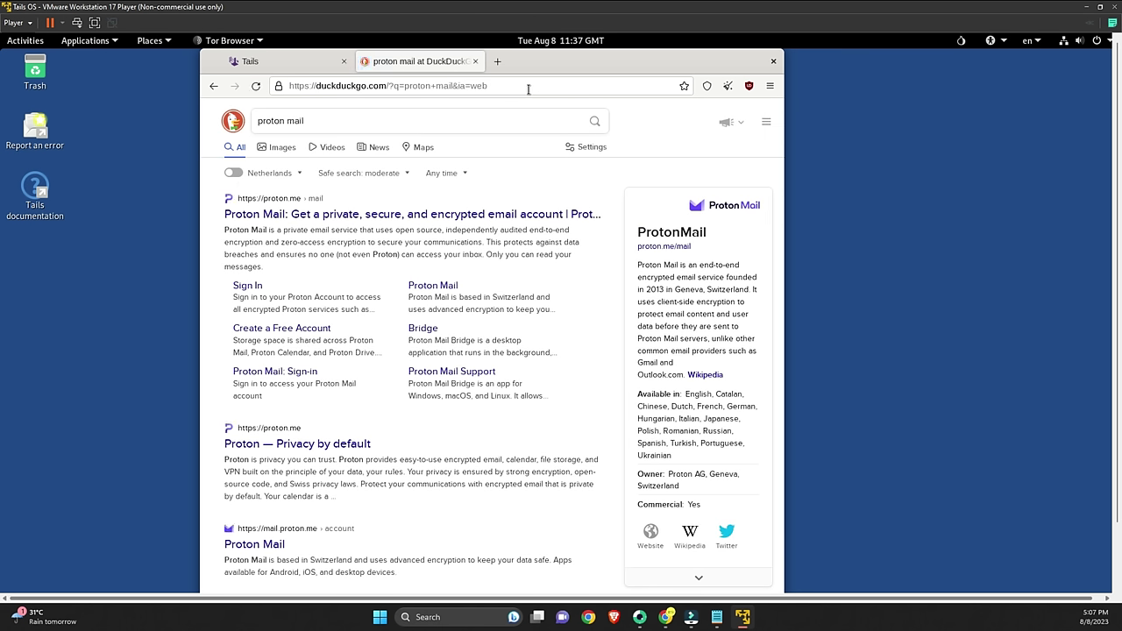
left_click(474, 217)
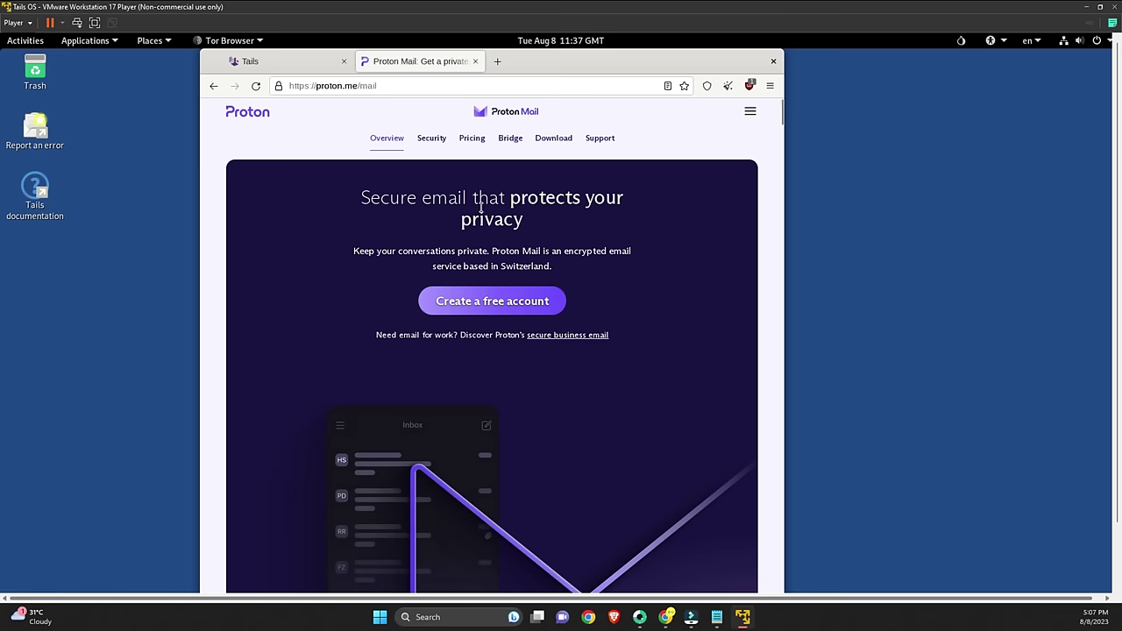
left_click(479, 137)
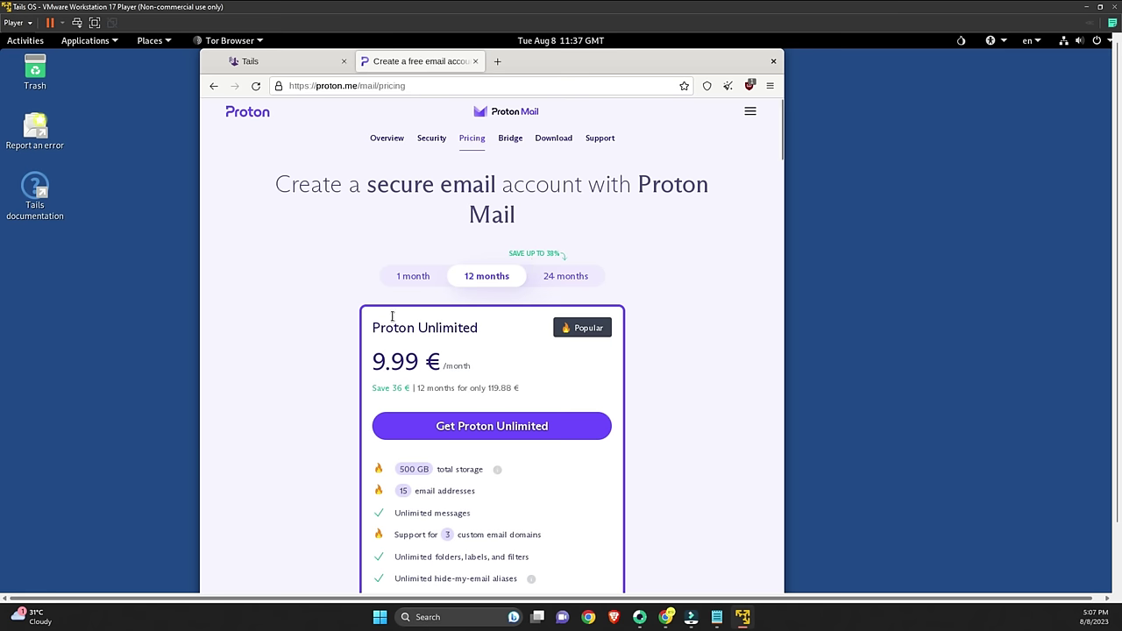
Compare the paid plans, noting 15 addresses, custom email domains and the 12.99 monthly price.
left_click(419, 277)
scroll(438, 377, "down", 3)
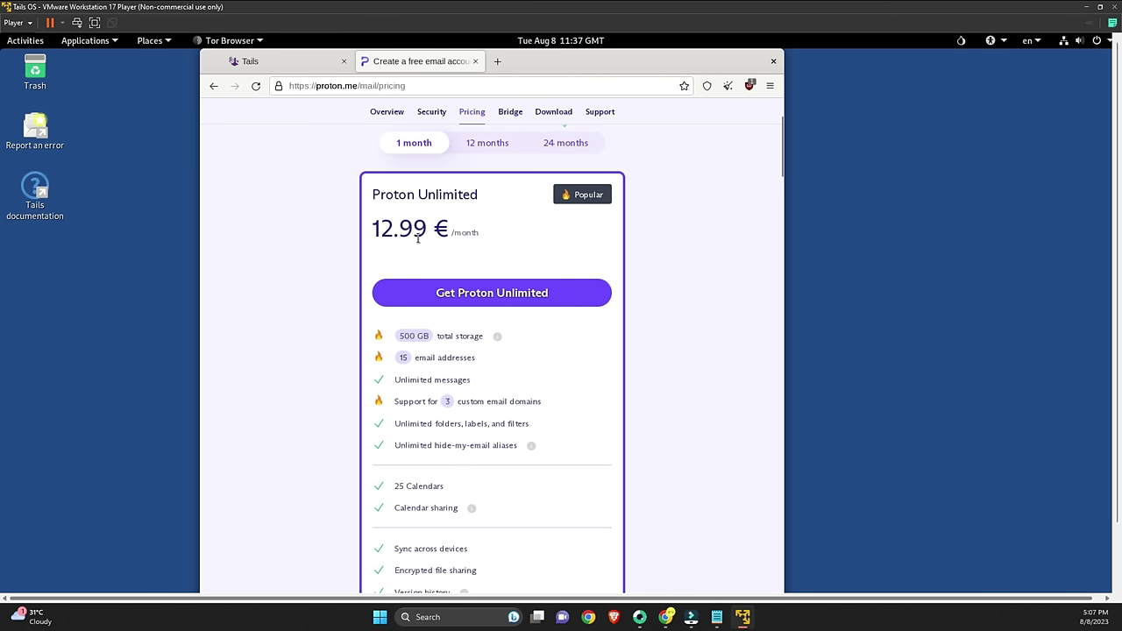
scroll(408, 295, "down", 1)
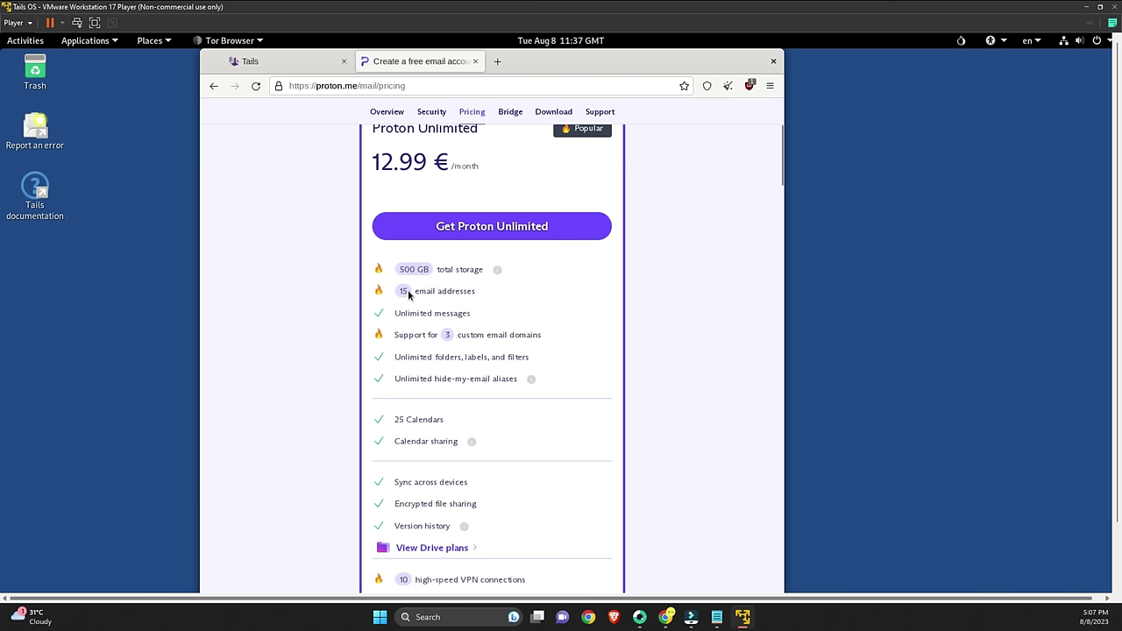
left_click_drag(391, 299, 478, 298)
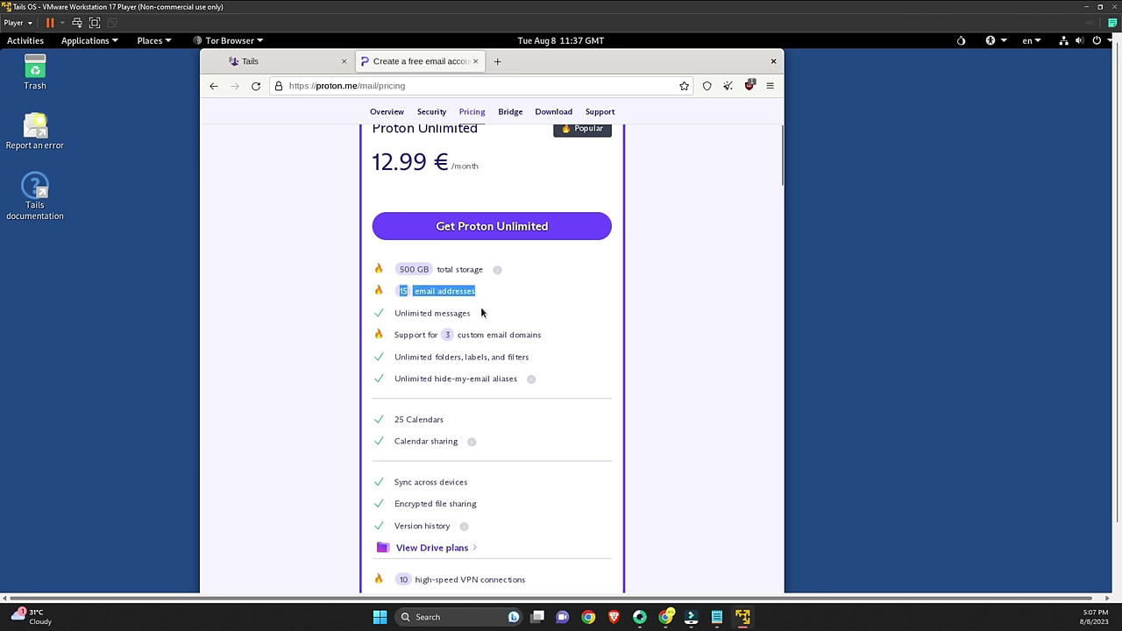
left_click(482, 311)
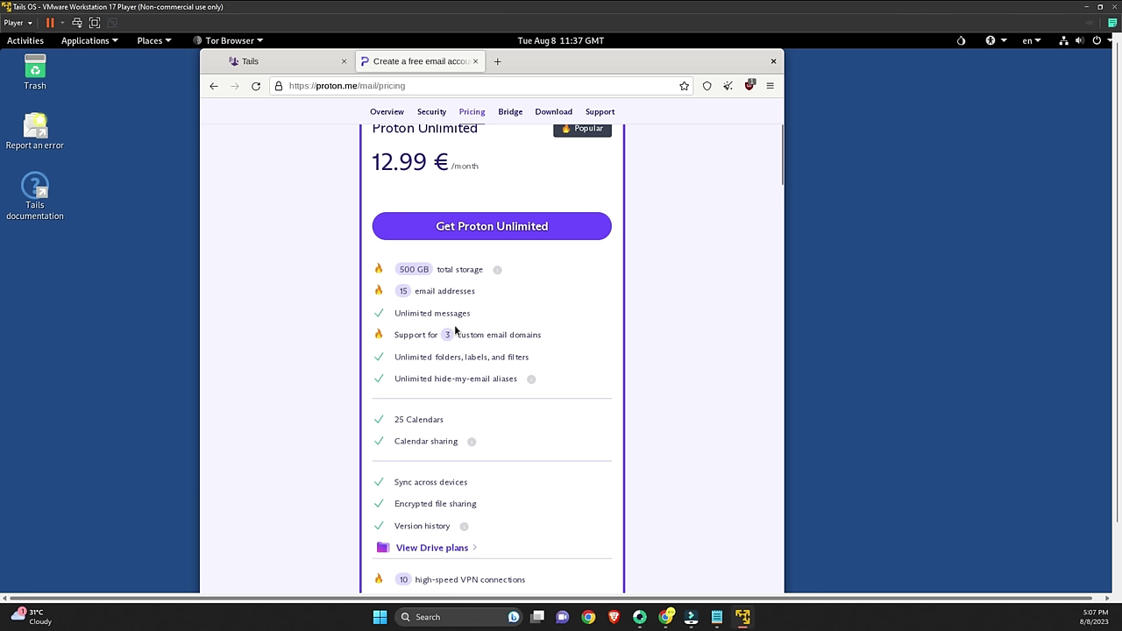
left_click_drag(423, 342, 538, 337)
left_click(536, 334)
scroll(544, 348, "up", 3)
scroll(529, 371, "down", 5)
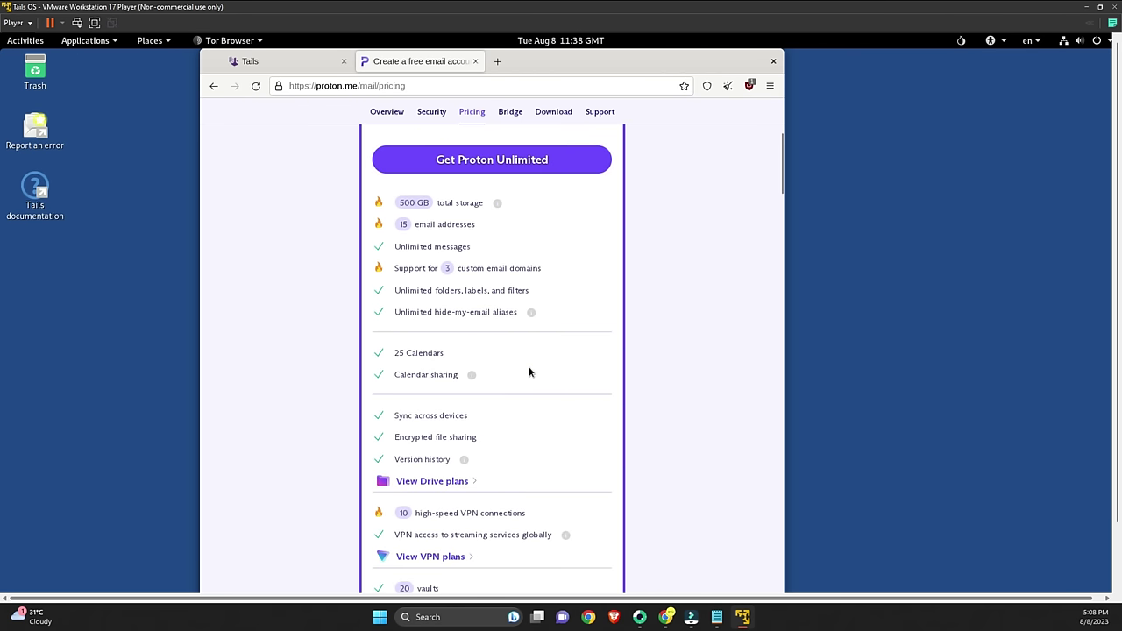
scroll(529, 371, "down", 4)
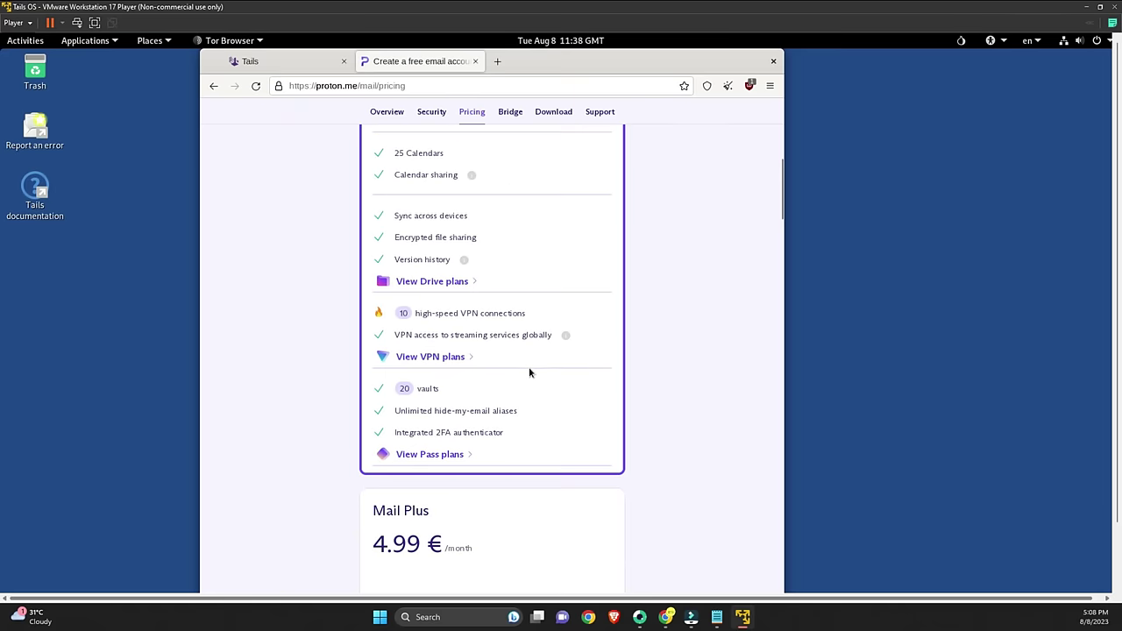
scroll(430, 366, "down", 1)
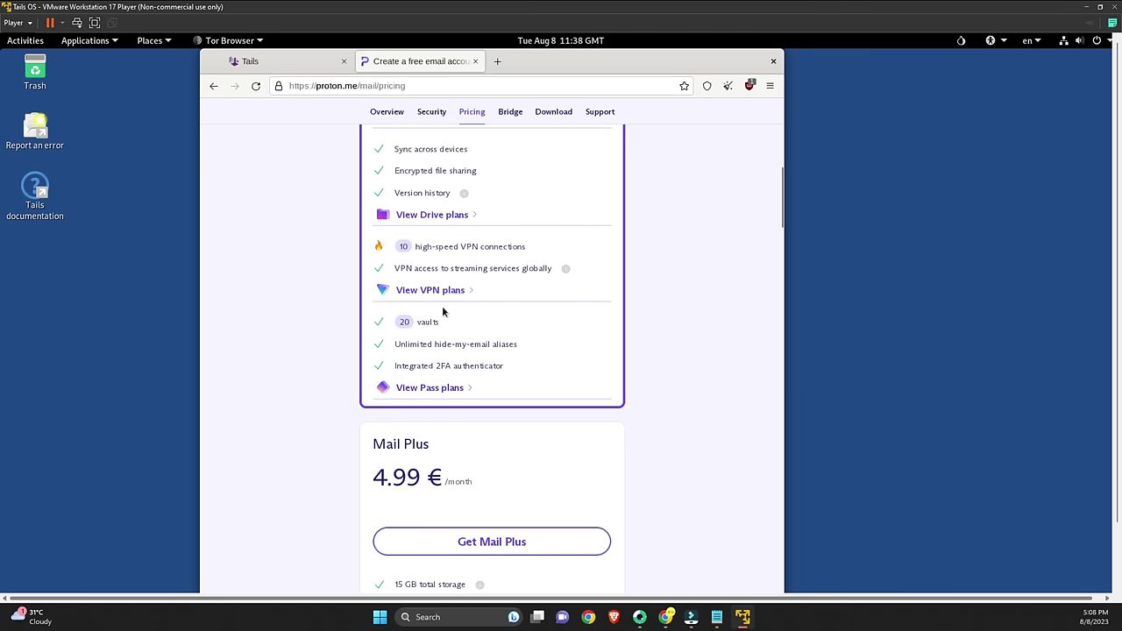
scroll(443, 311, "up", 1)
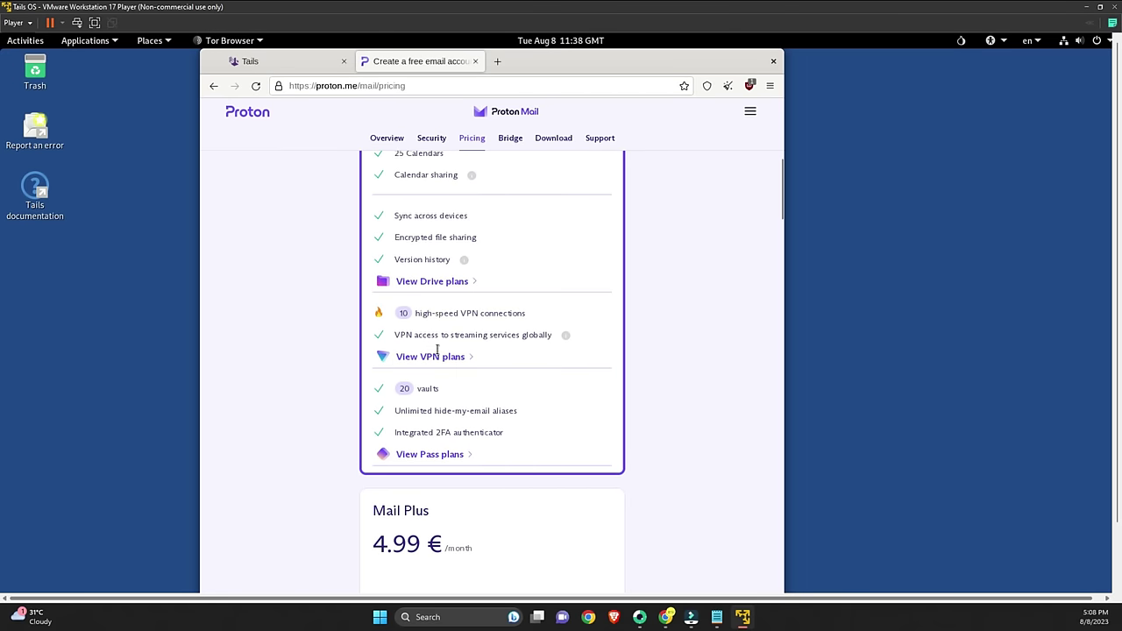
scroll(441, 451, "up", 4)
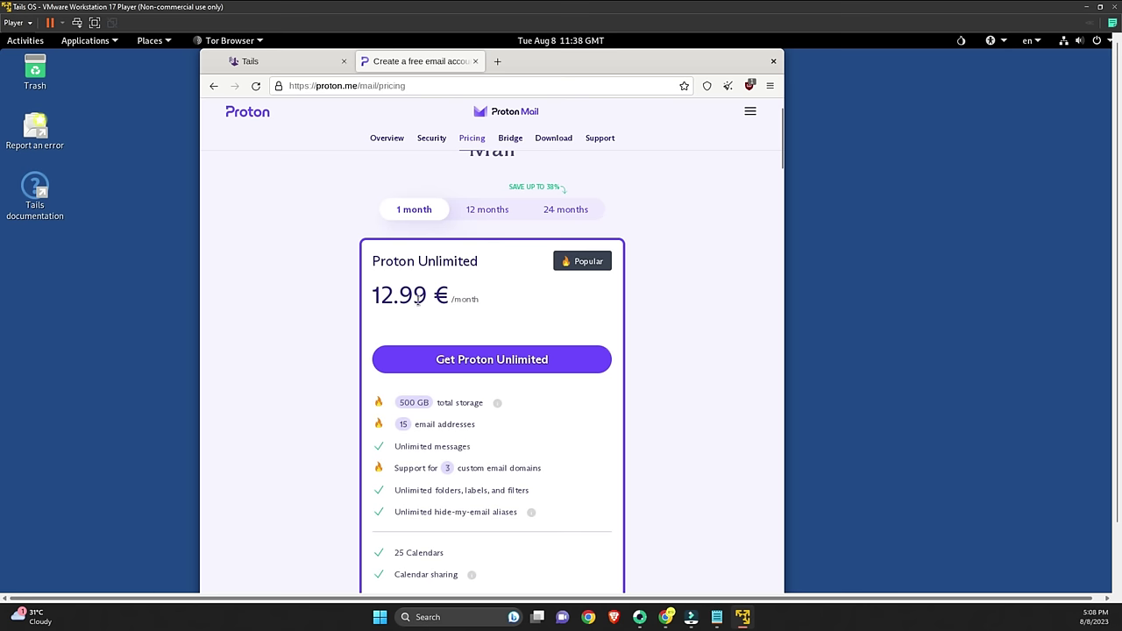
left_click_drag(427, 296, 343, 304)
scroll(464, 275, "up", 1)
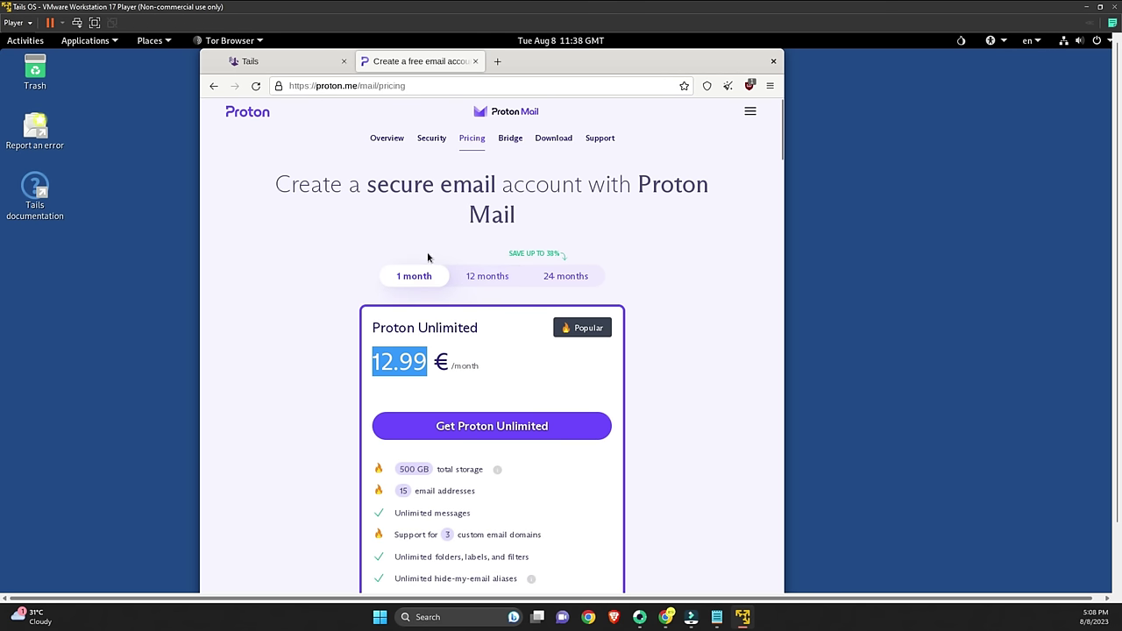
Visit the Proton Mail overview, return to pricing, and scroll to the Proton Free plan.
left_click(750, 111)
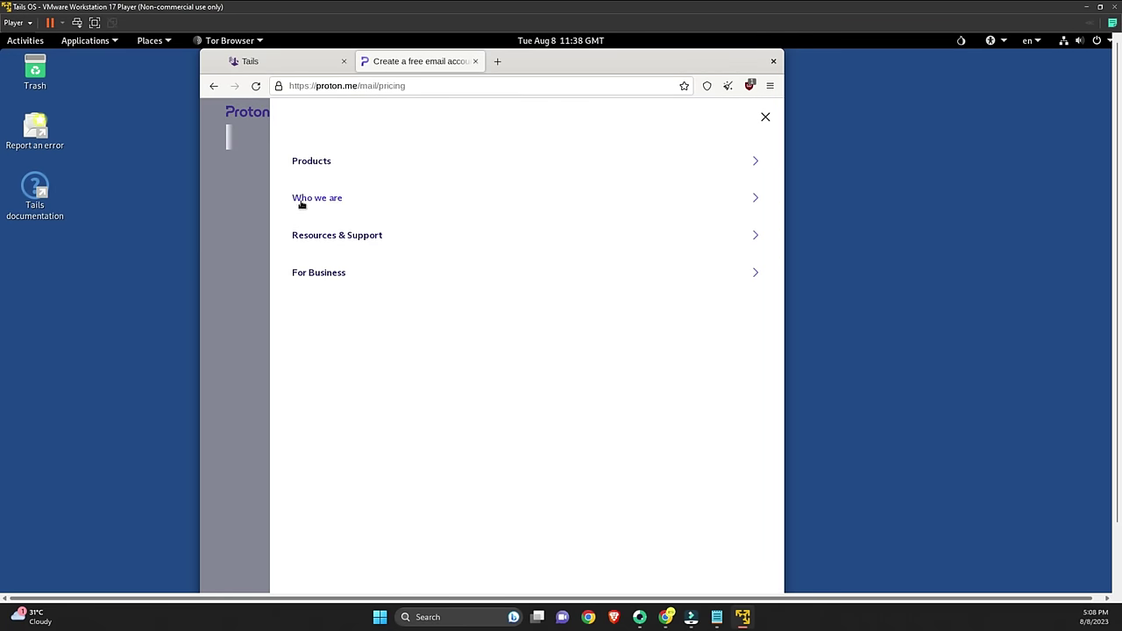
left_click(248, 212)
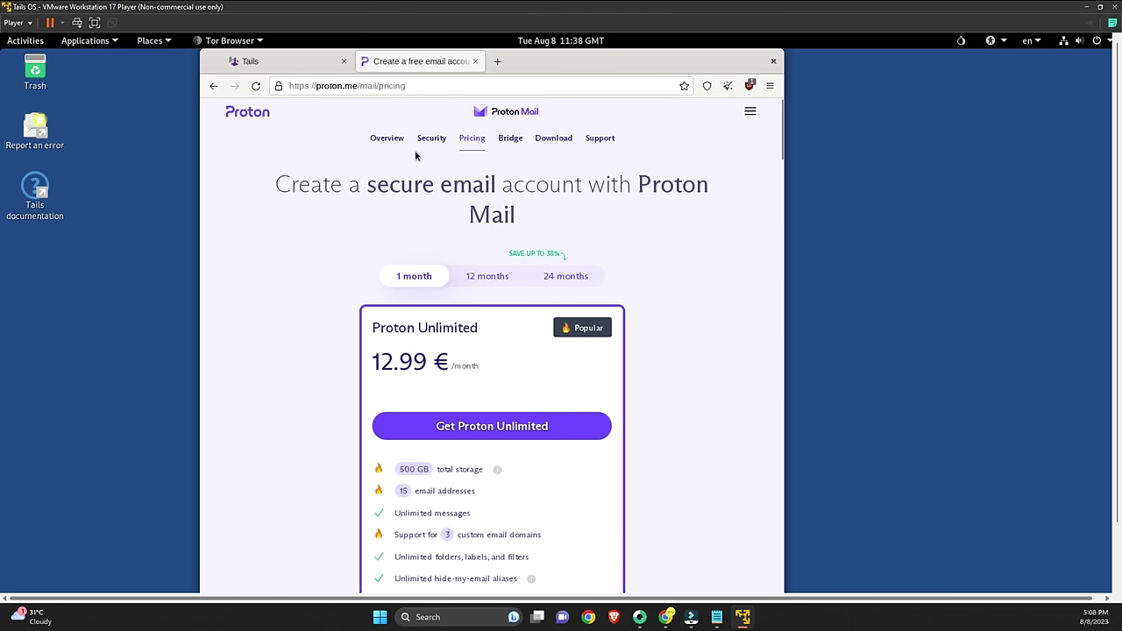
left_click(378, 139)
left_click(527, 303)
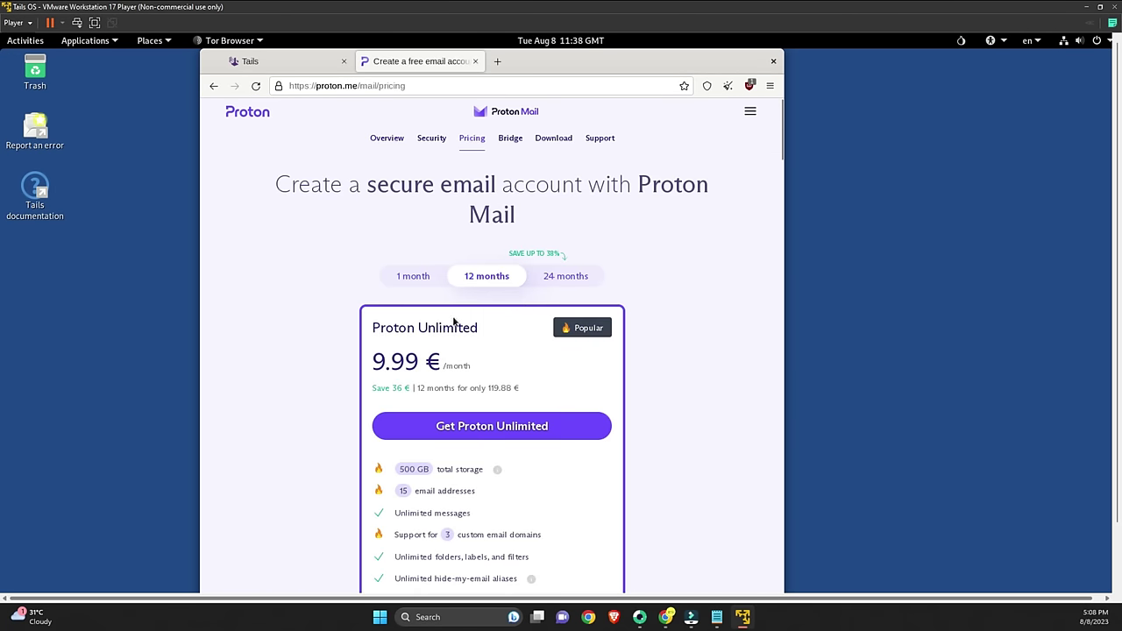
scroll(509, 447, "down", 5)
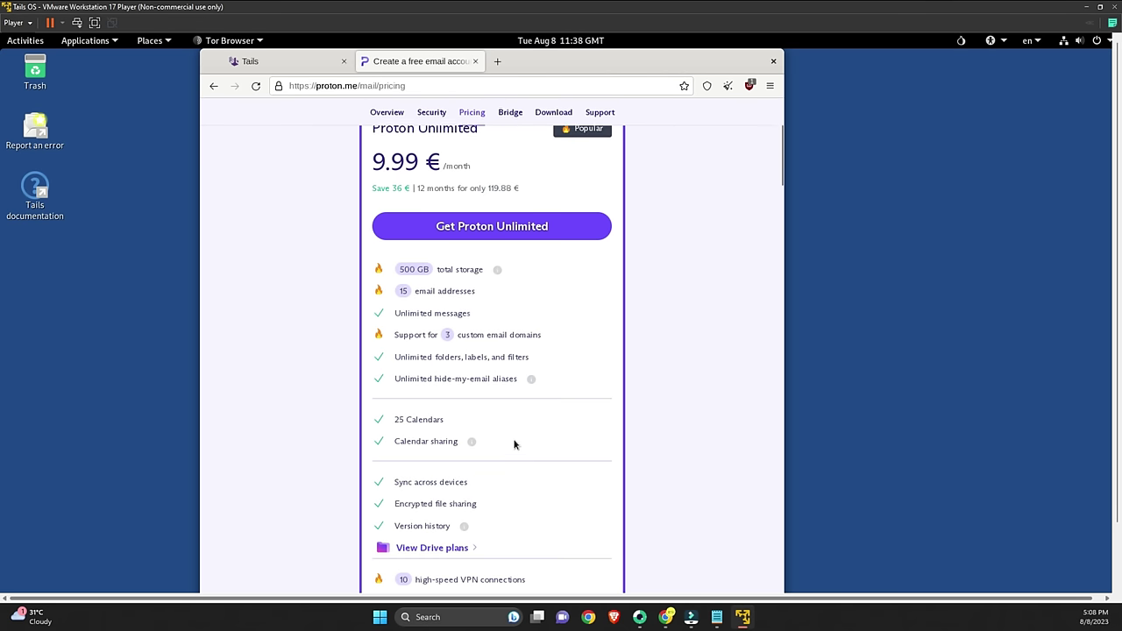
scroll(504, 498, "down", 2)
scroll(500, 504, "up", 1)
scroll(499, 504, "down", 10)
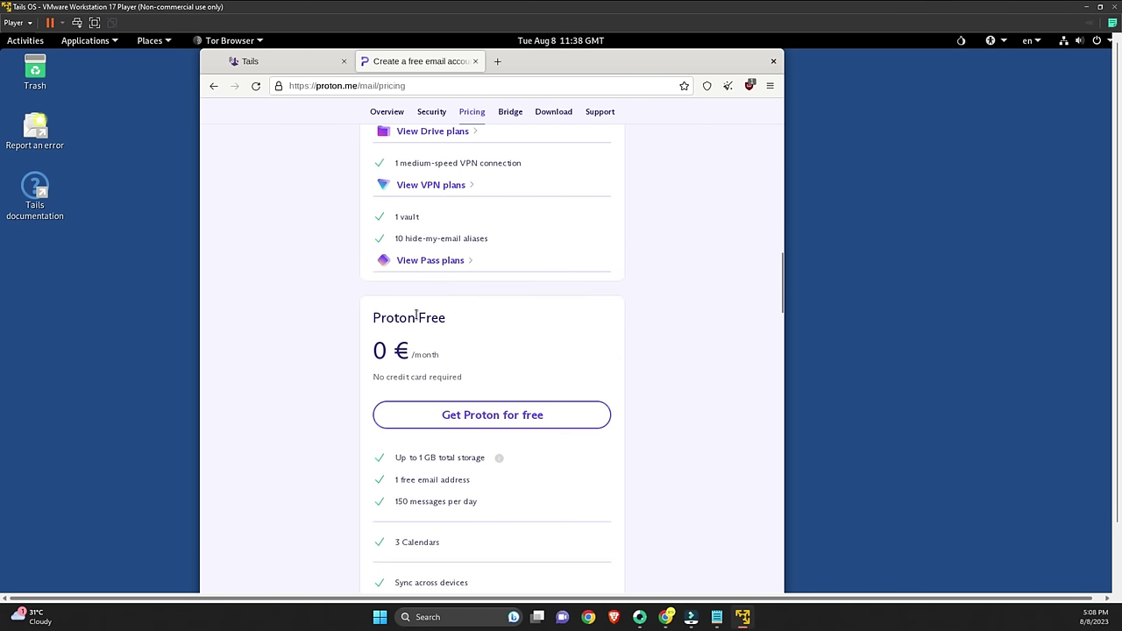
scroll(432, 317, "up", 6)
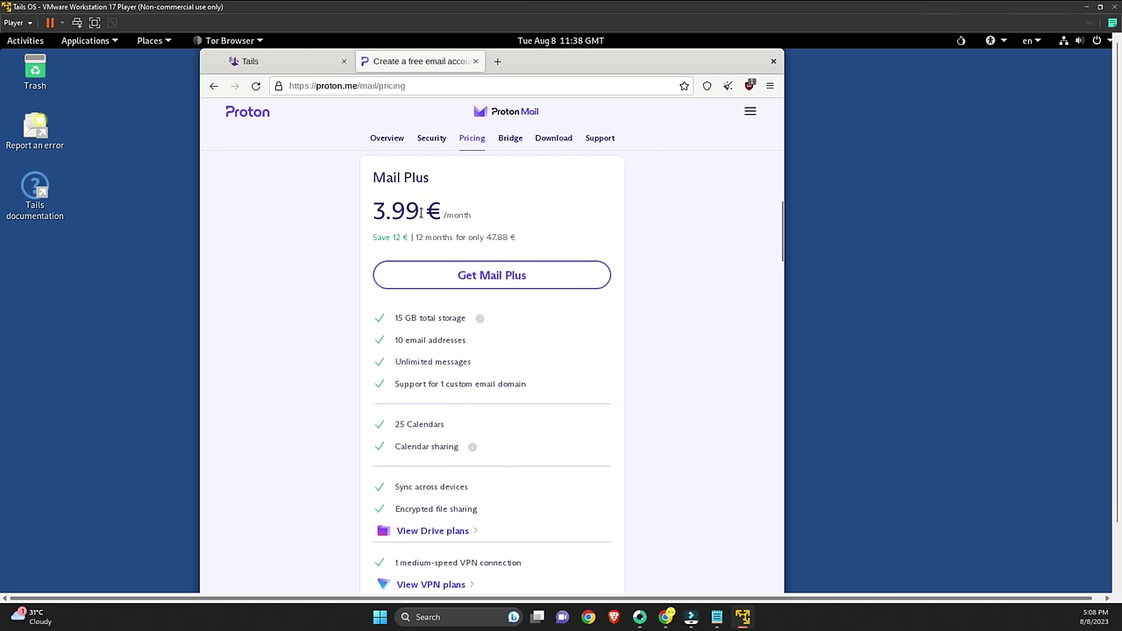
scroll(468, 381, "up", 1)
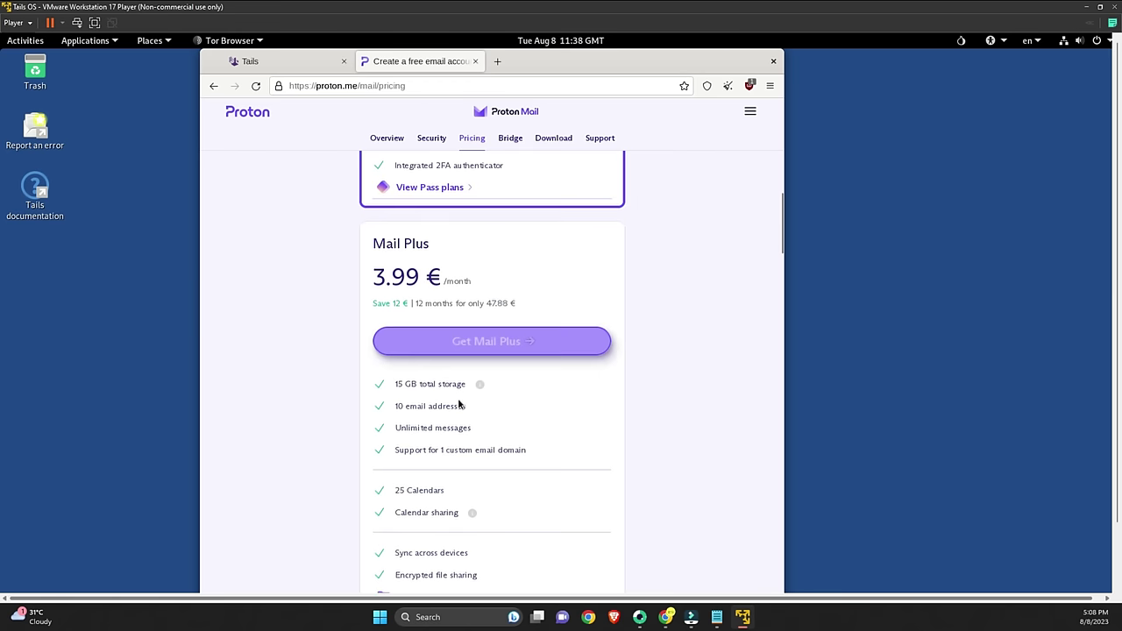
scroll(458, 401, "down", 1)
mouse_move(472, 447)
scroll(467, 465, "down", 8)
scroll(419, 413, "up", 2)
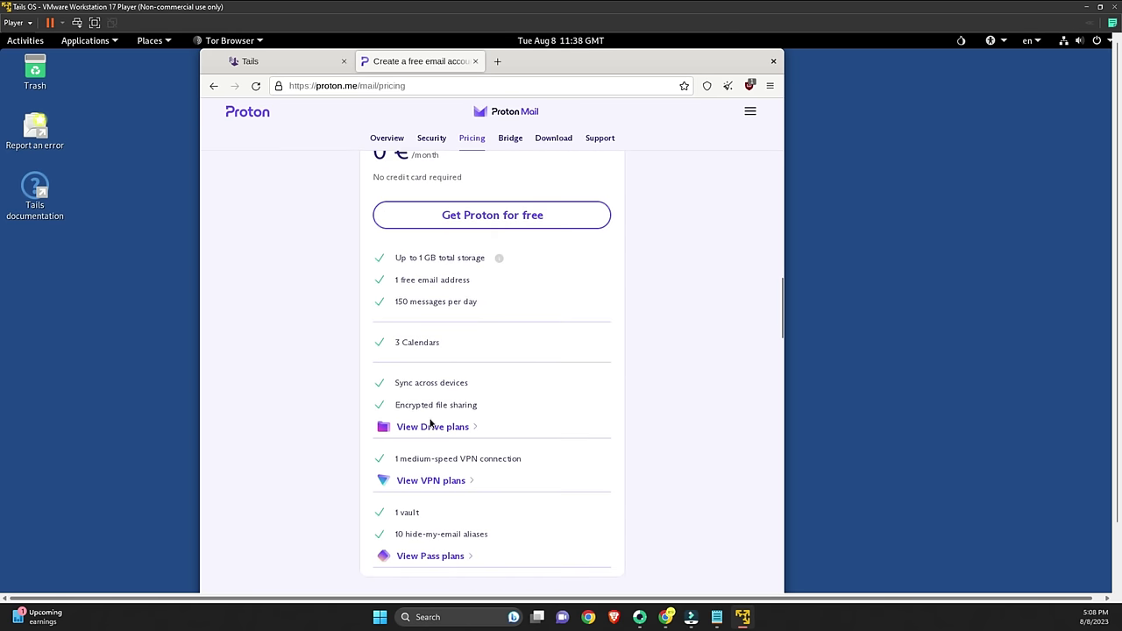
scroll(448, 346, "up", 1)
left_click_drag(478, 368, 400, 377)
left_click(473, 380)
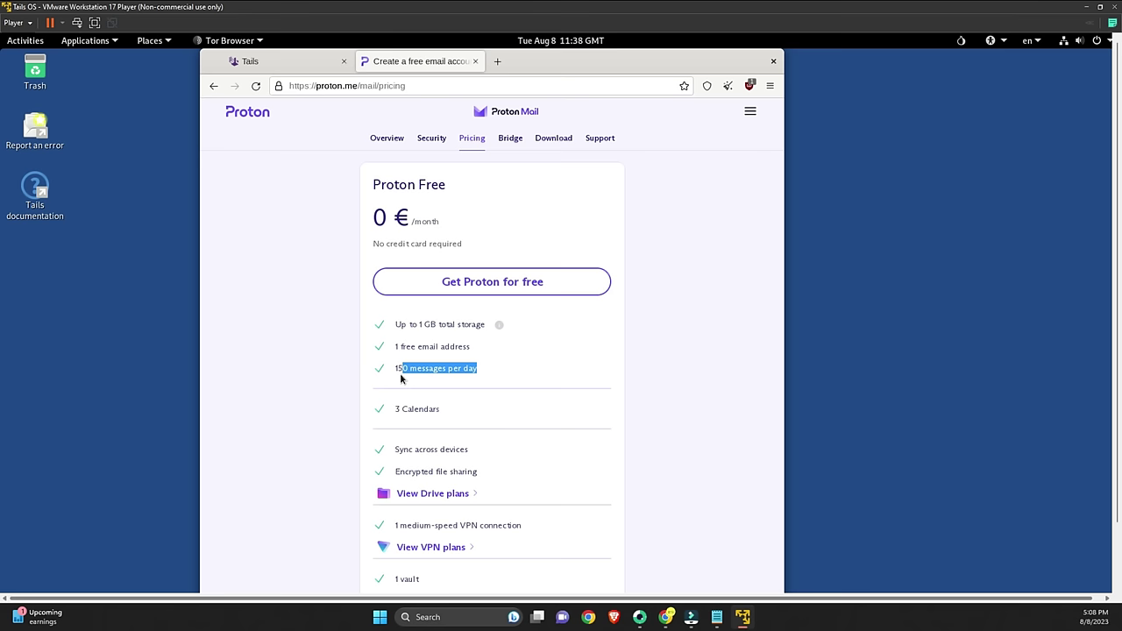
left_click(476, 294)
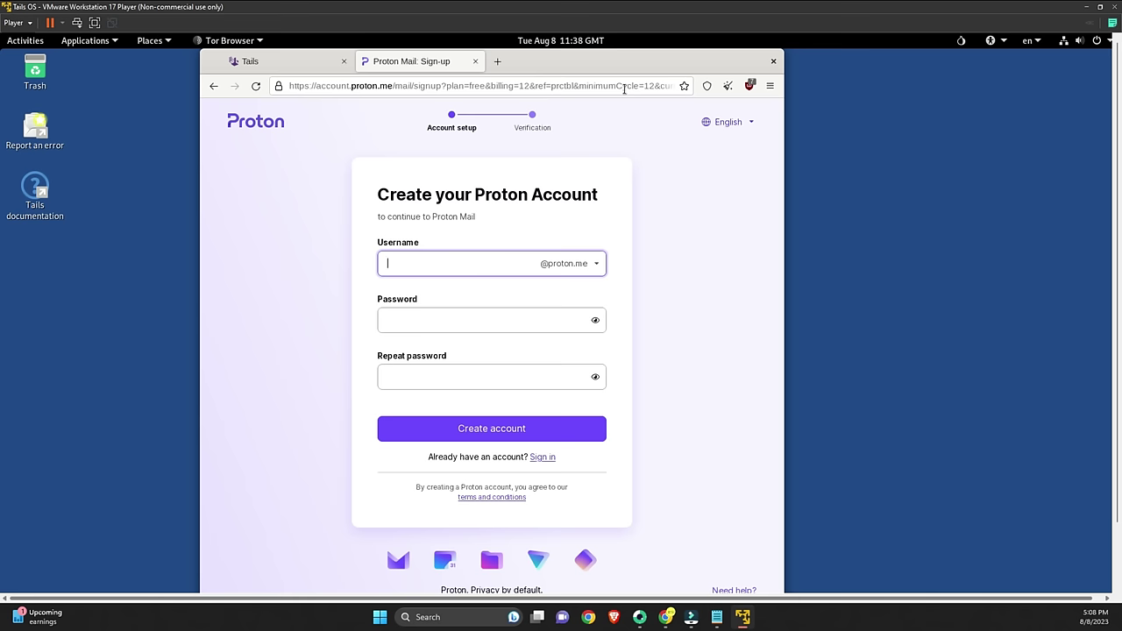
left_click(641, 86)
left_click(561, 120)
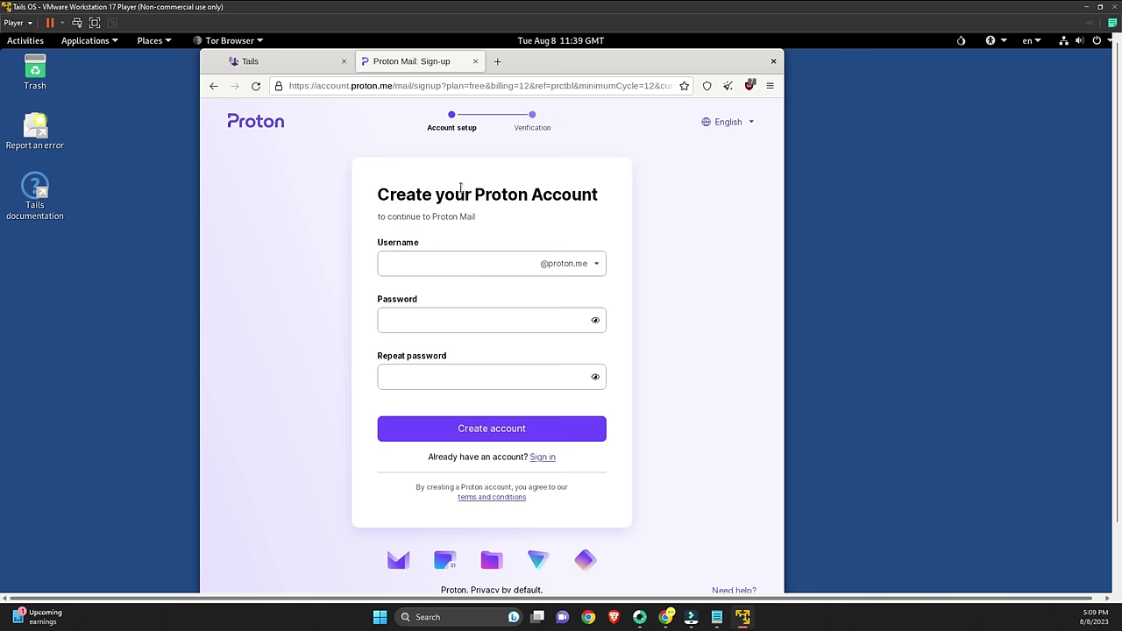
left_click(561, 264)
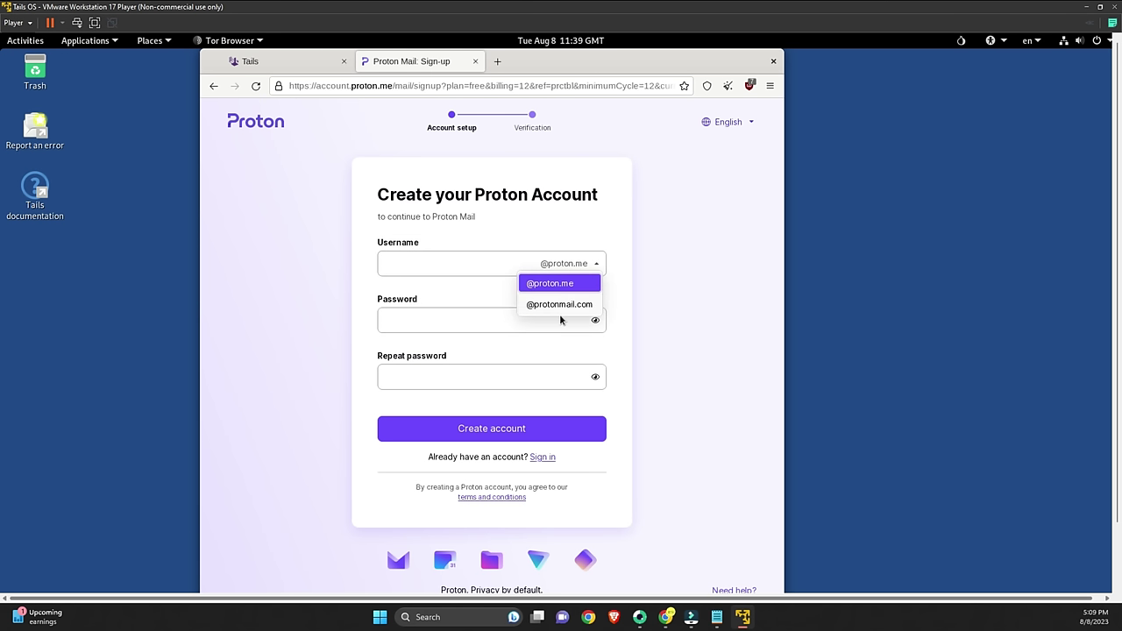
left_click(561, 306)
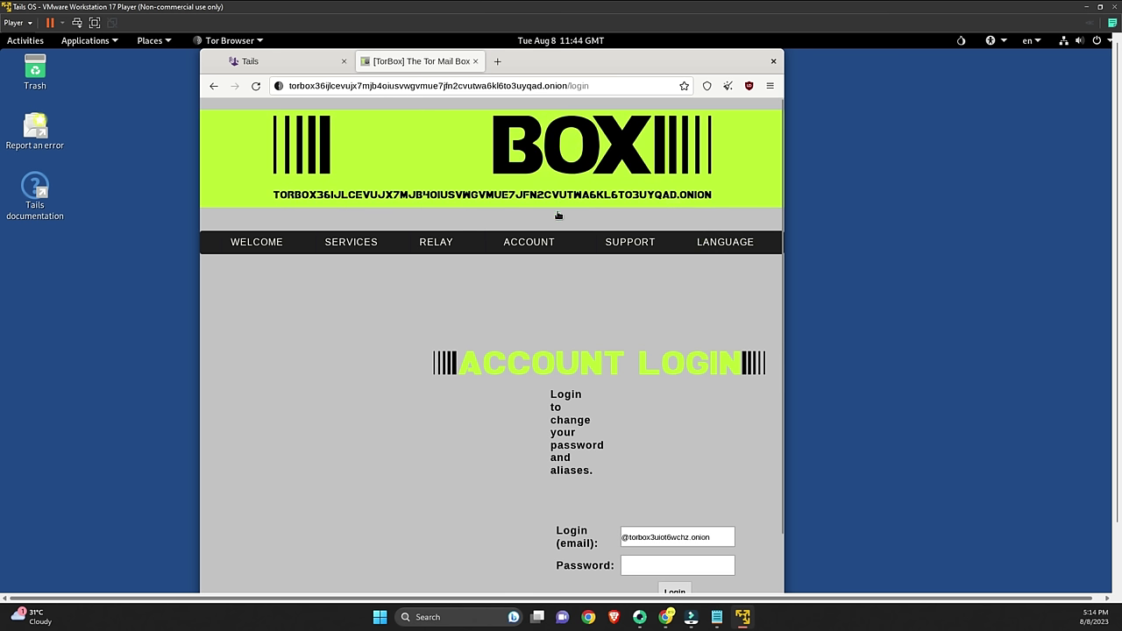
mouse_move(563, 238)
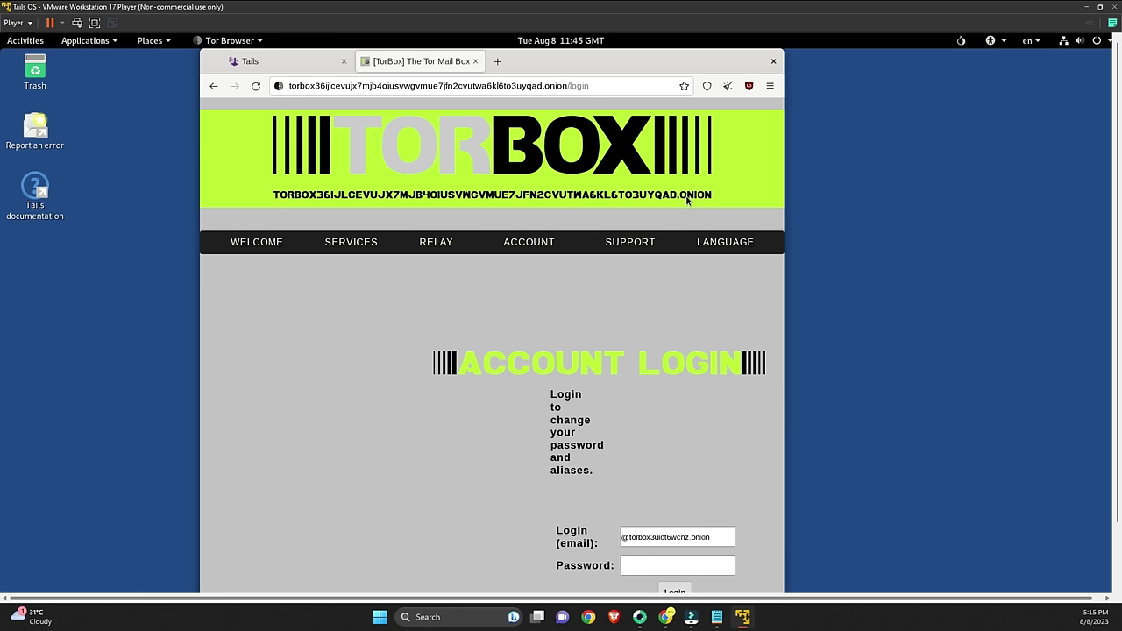
Open the TorBox account sign-up page and widen the browser window to fit it.
scroll(605, 373, "down", 2)
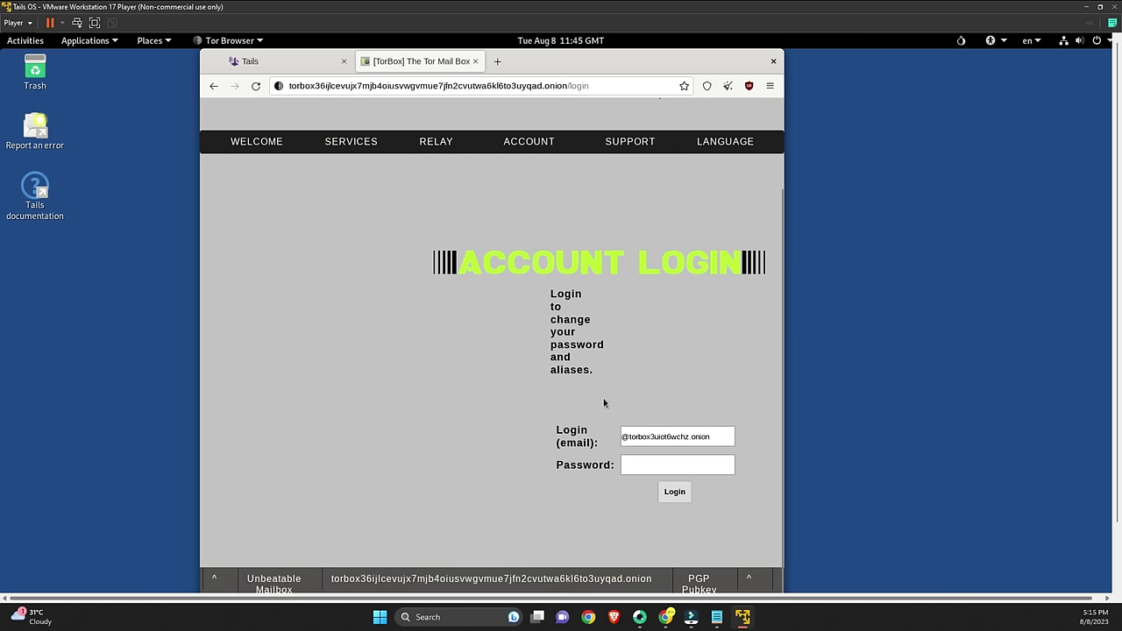
scroll(603, 401, "up", 2)
mouse_move(521, 250)
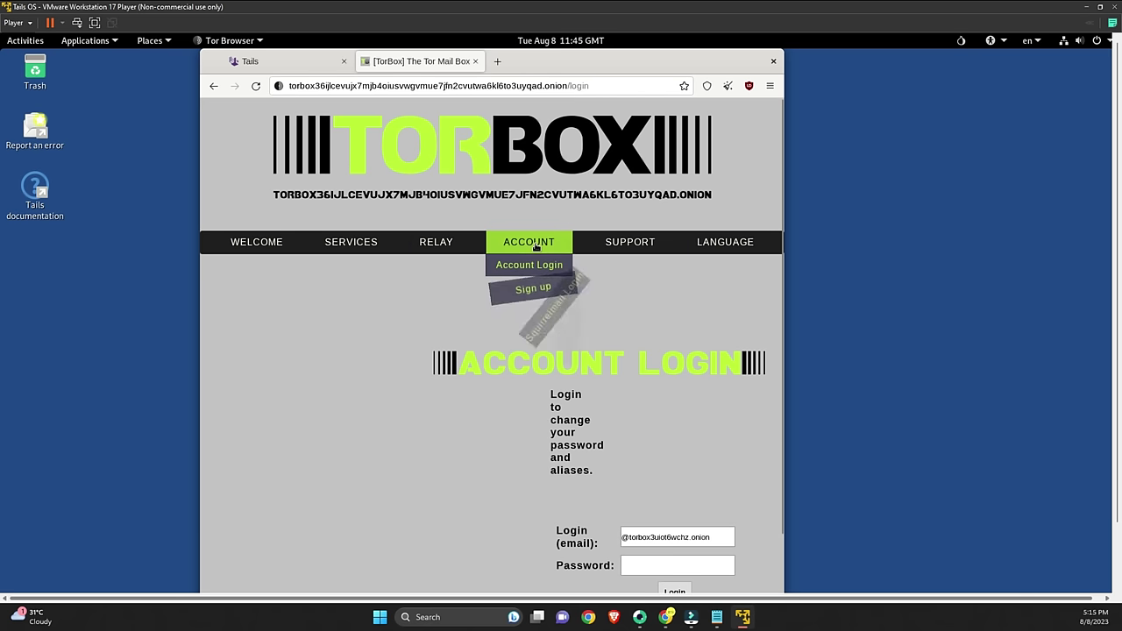
left_click(534, 295)
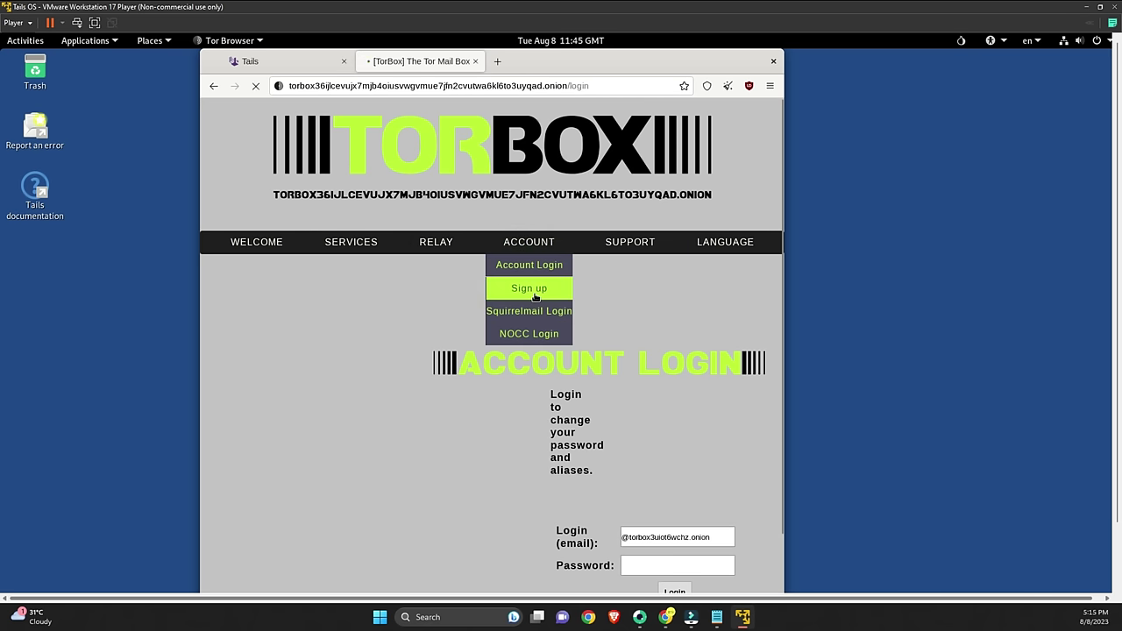
scroll(571, 415, "down", 4)
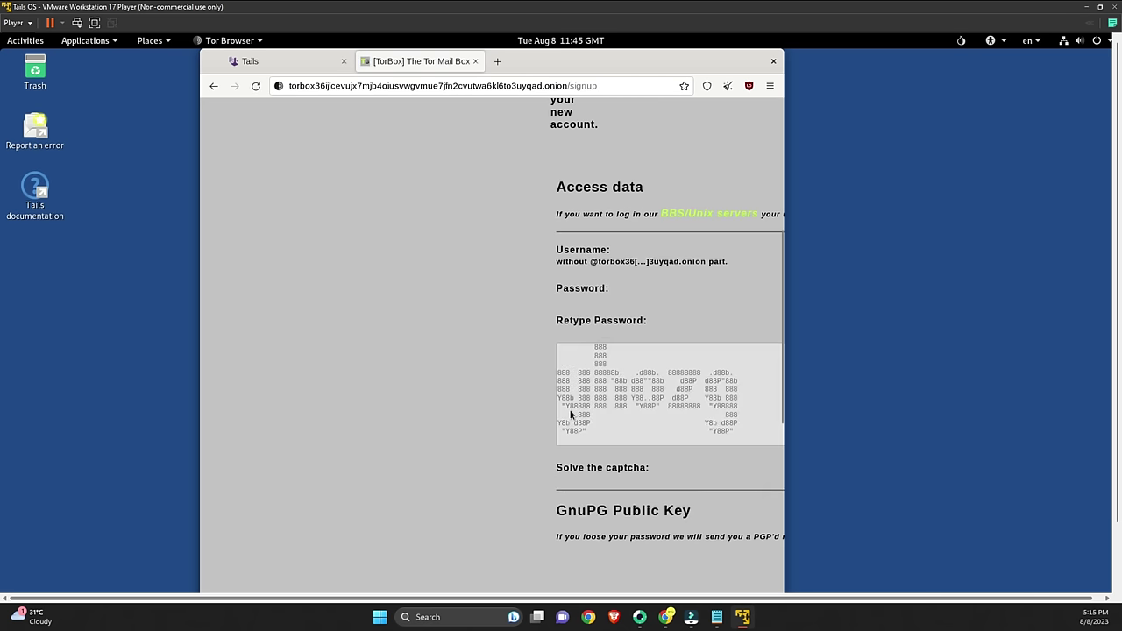
scroll(571, 414, "up", 4)
left_click_drag(784, 237, 956, 238)
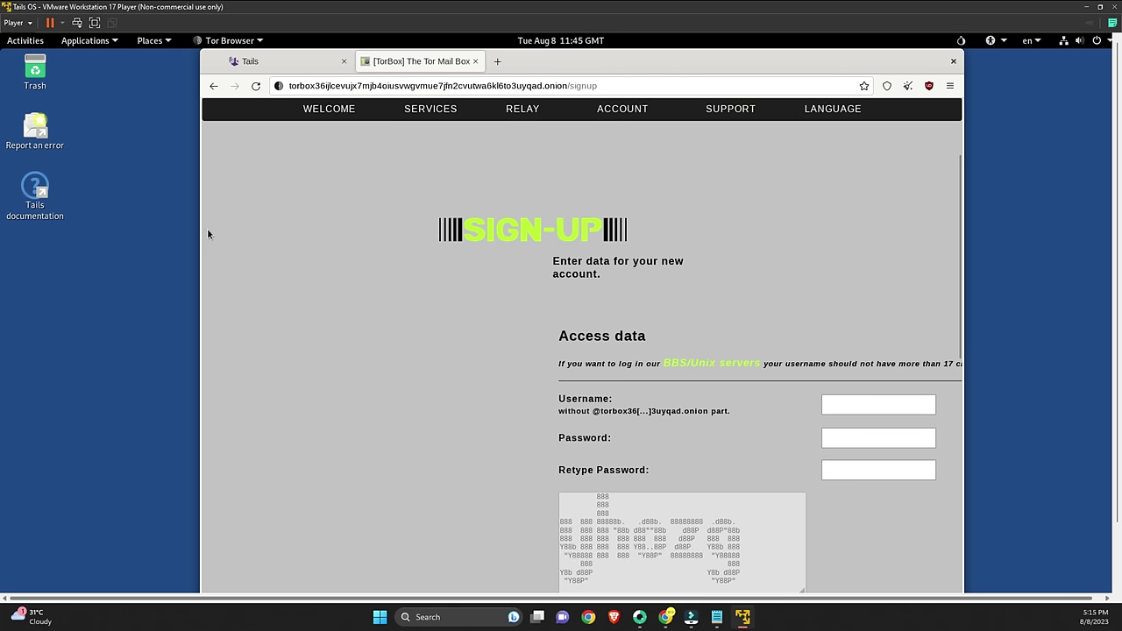
left_click_drag(199, 233, 40, 233)
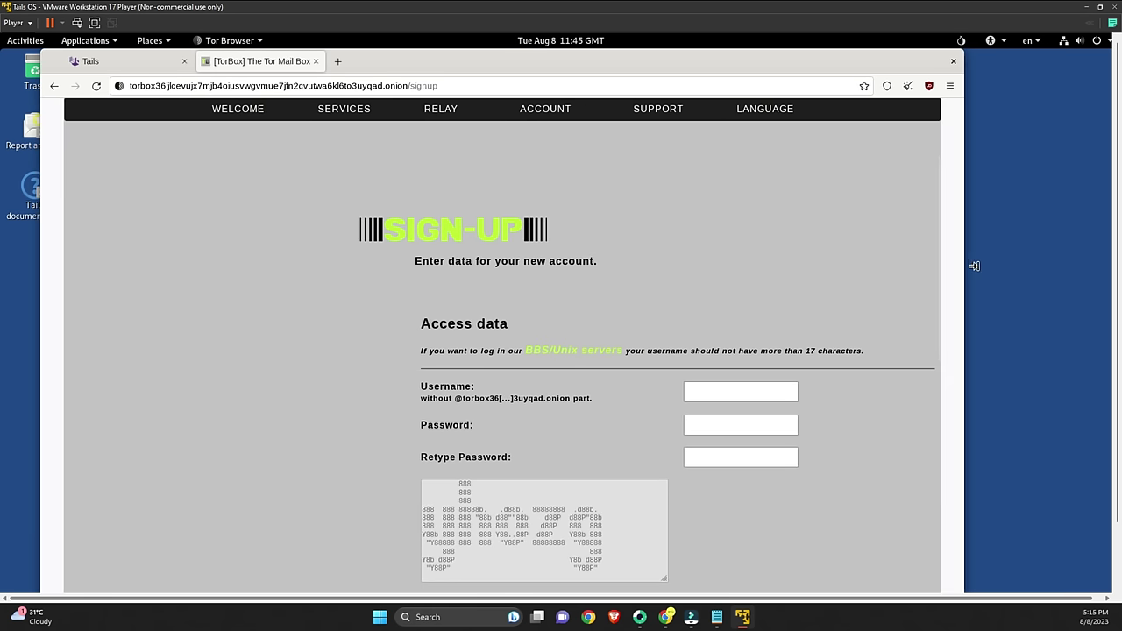
left_click_drag(943, 262, 1069, 262)
scroll(872, 382, "down", 5)
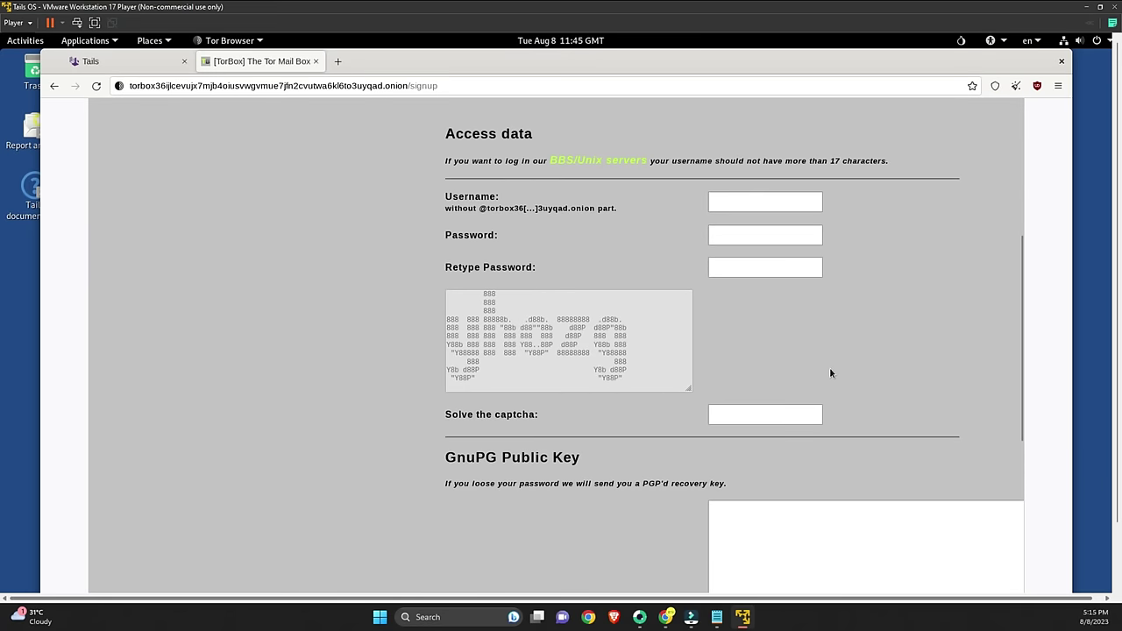
scroll(829, 367, "up", 3)
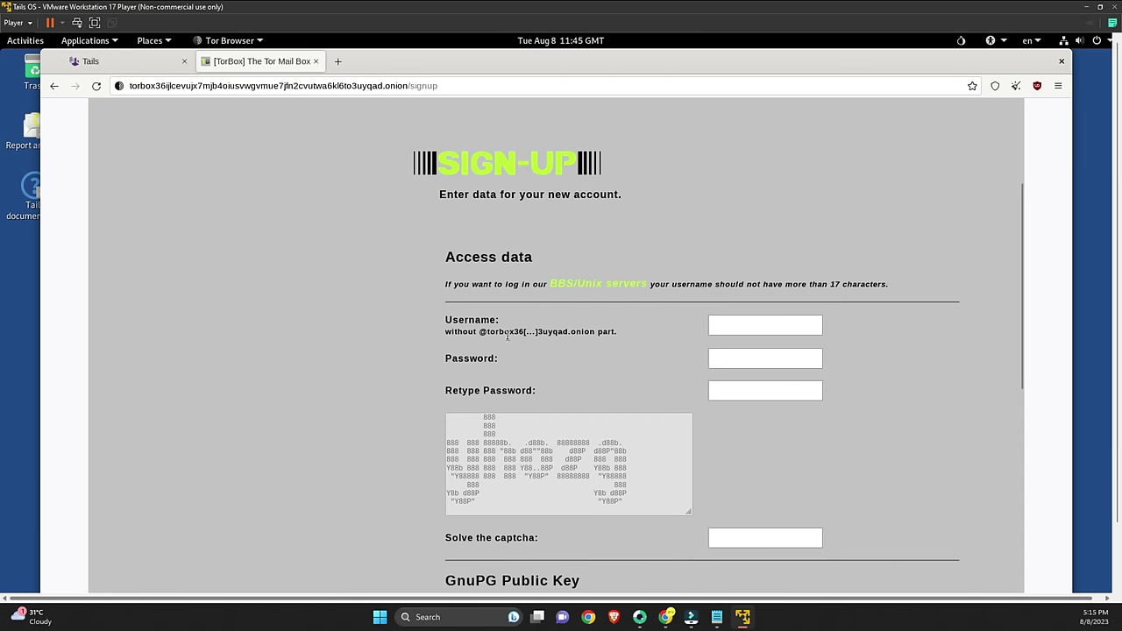
Fill in the new account's username, password and the captcha answer.
left_click(789, 330)
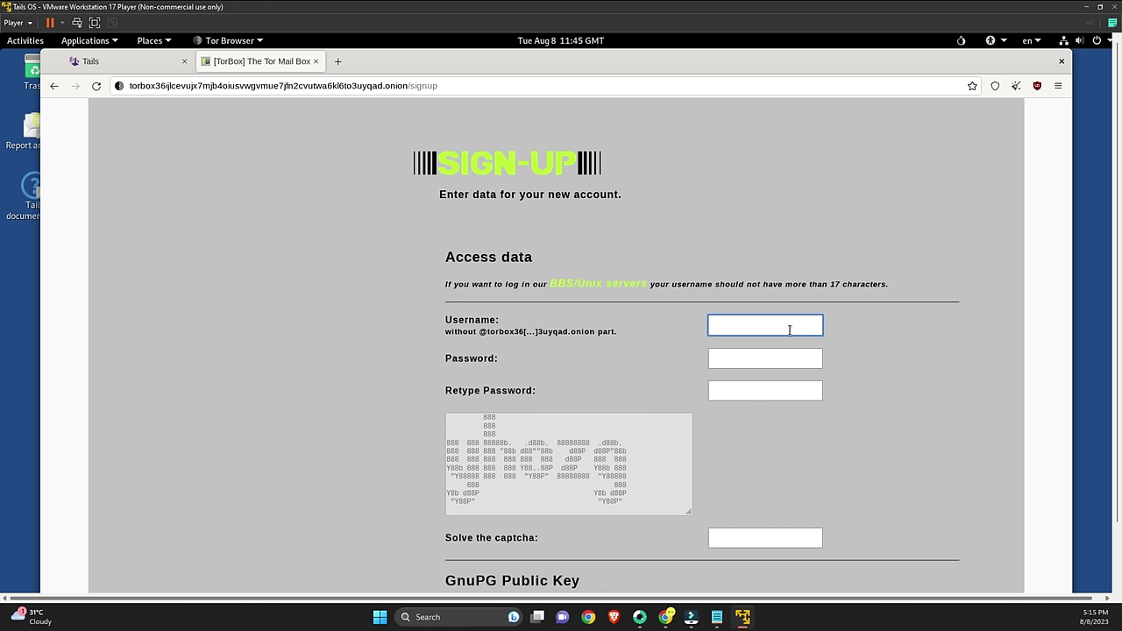
type("jacksparrow")
left_click(776, 364)
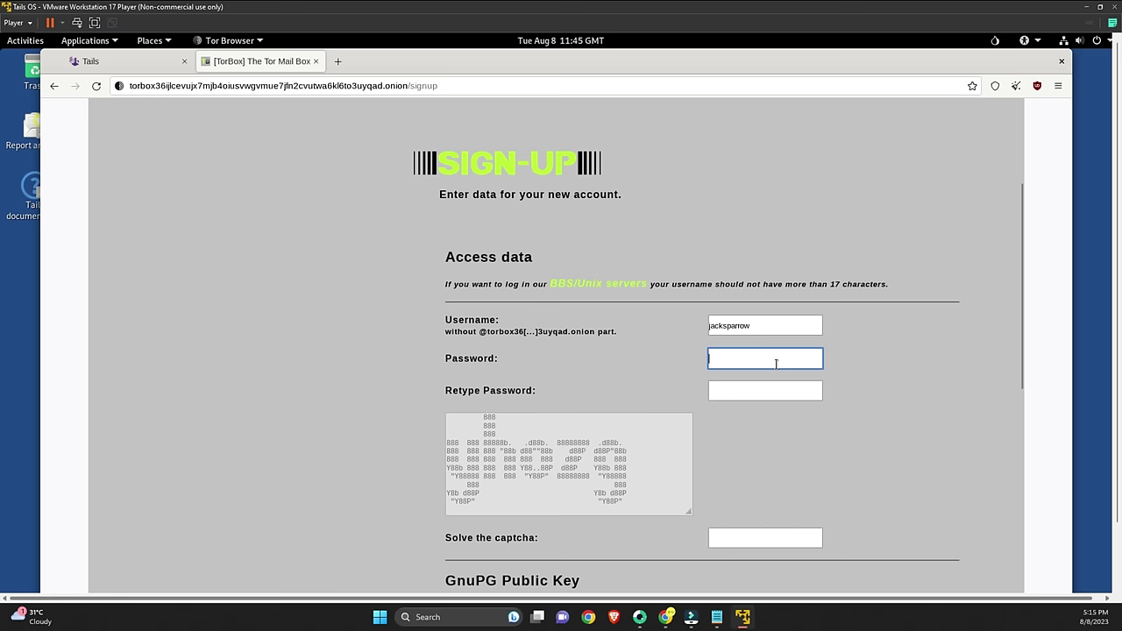
scroll(633, 478, "down", 1)
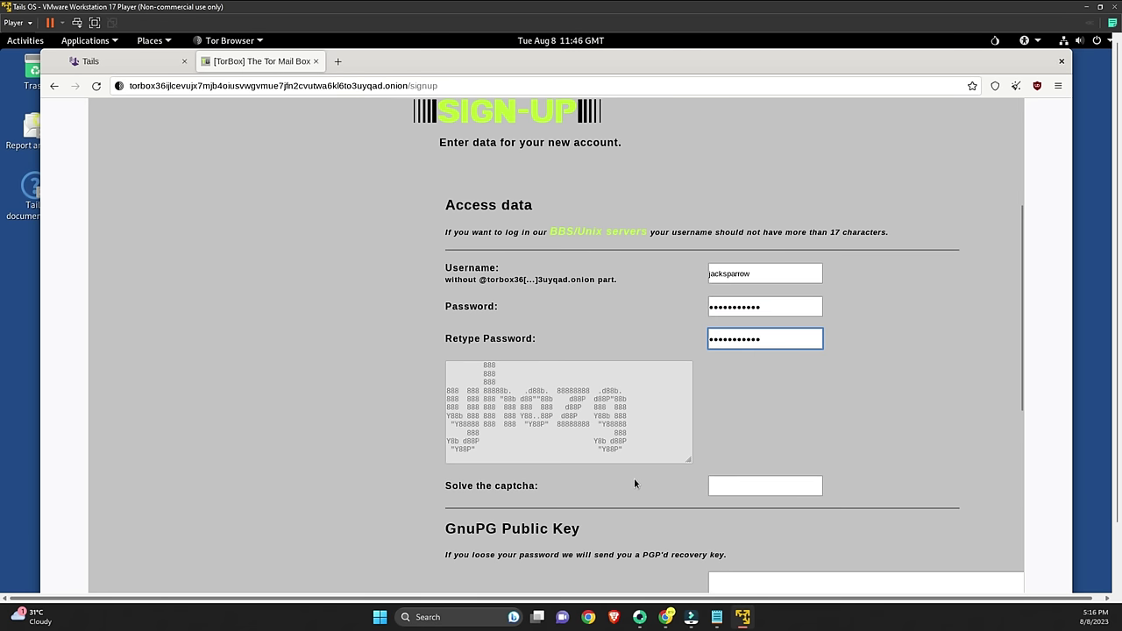
left_click(744, 472)
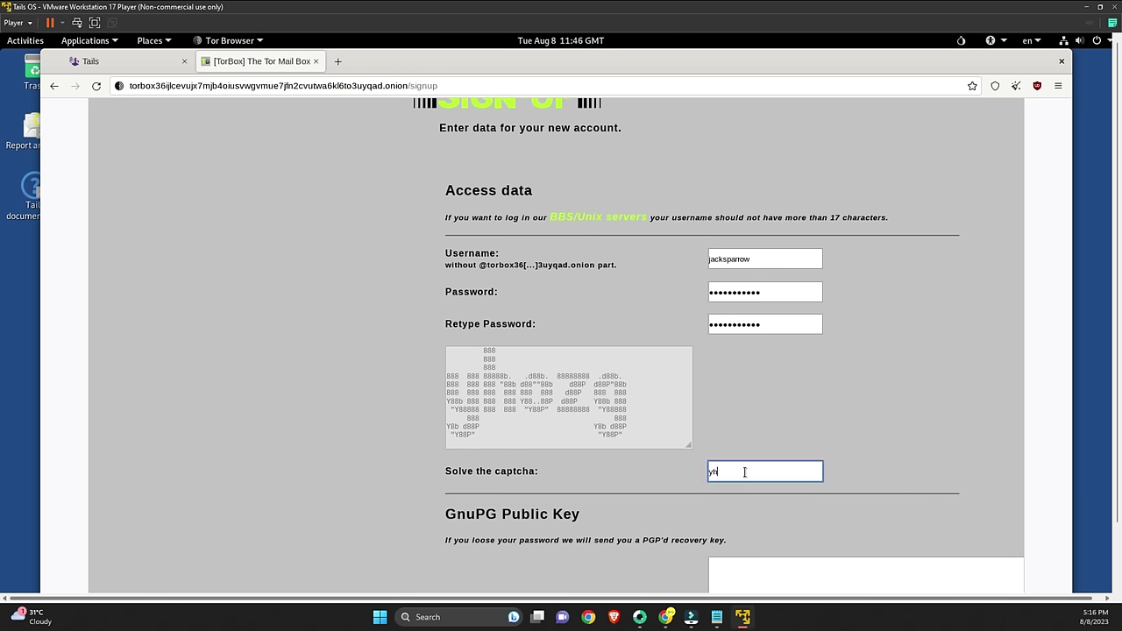
Submit the sign-up form and re-enter the captcha answer after it is rejected.
scroll(752, 496, "down", 4)
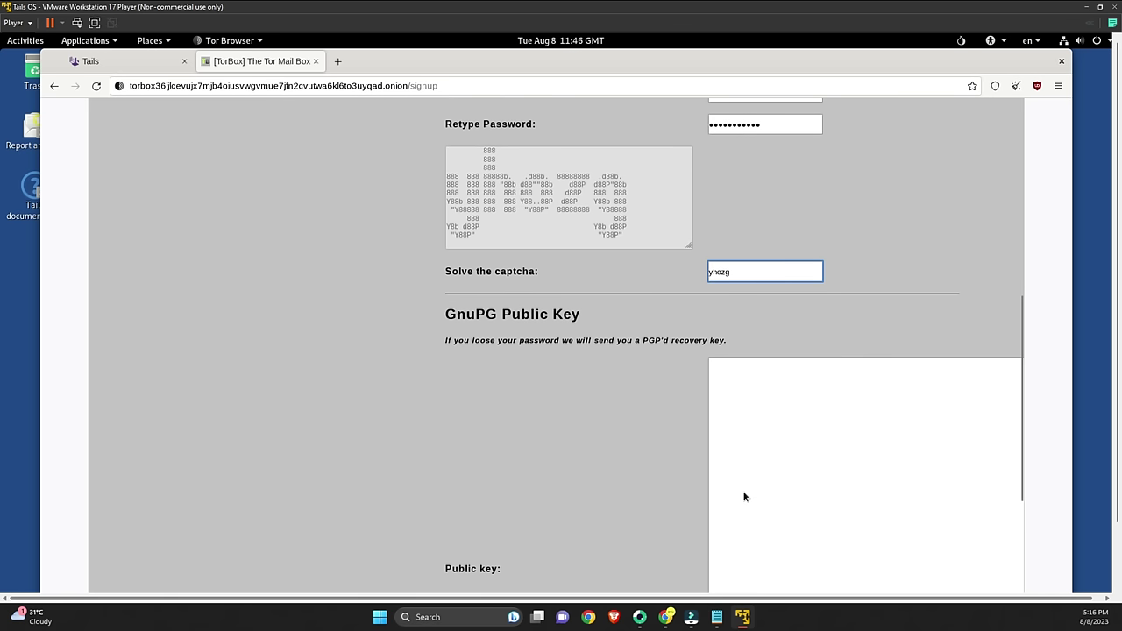
scroll(745, 501, "down", 6)
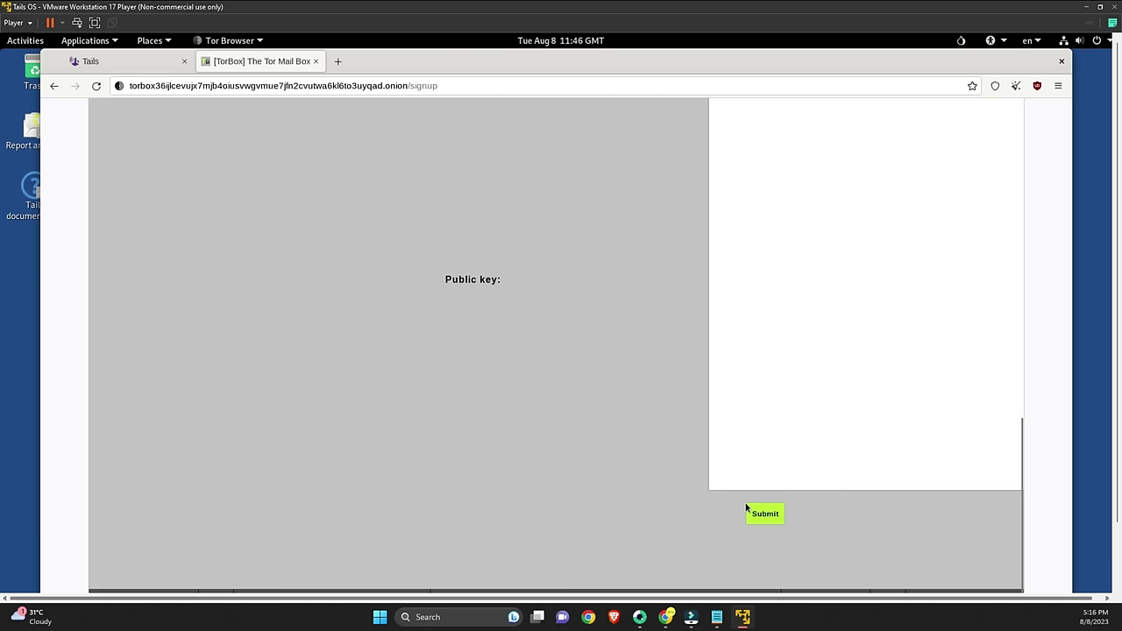
scroll(761, 508, "up", 6)
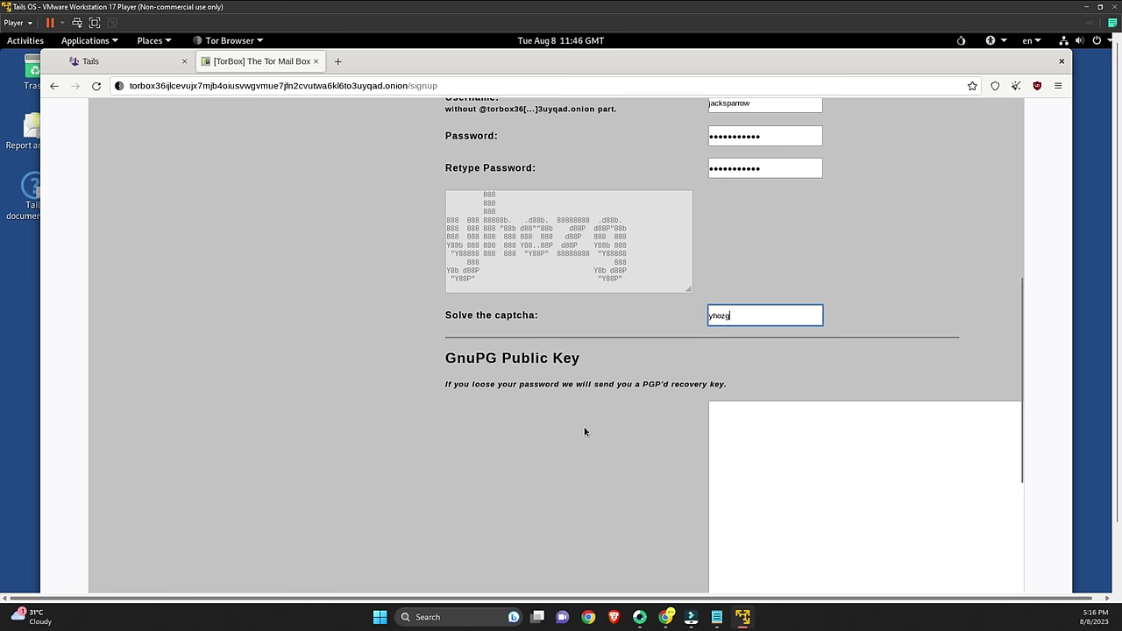
scroll(583, 428, "down", 1)
scroll(583, 431, "down", 3)
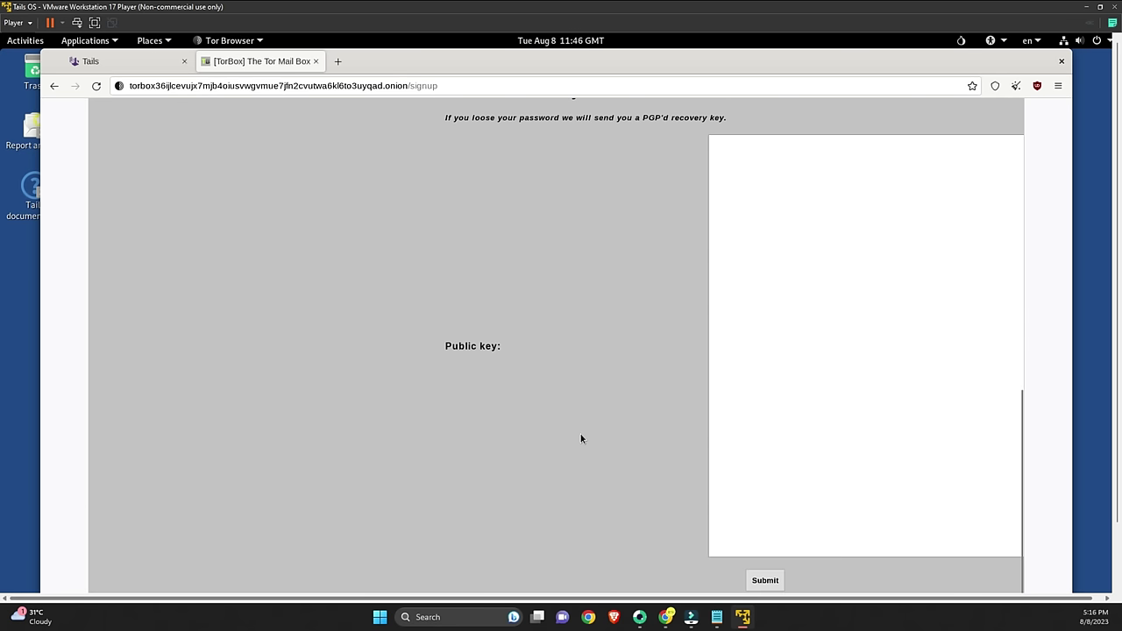
scroll(702, 506, "down", 1)
left_click(758, 516)
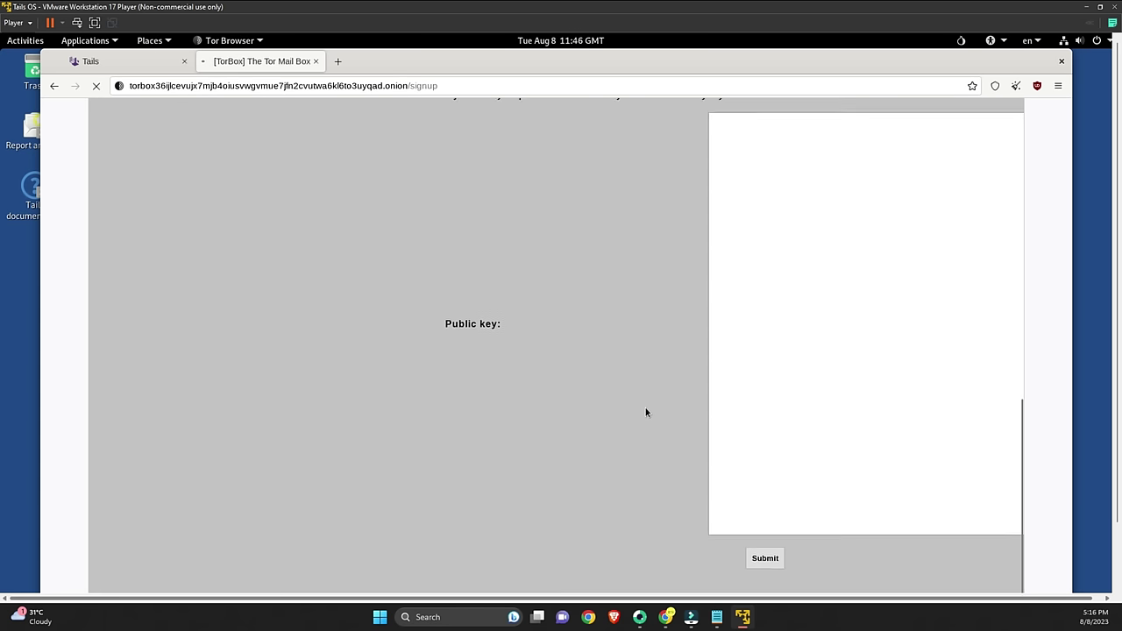
key("BackSpace")
key("BackSpace")
key("BackSpace")
key("BackSpace")
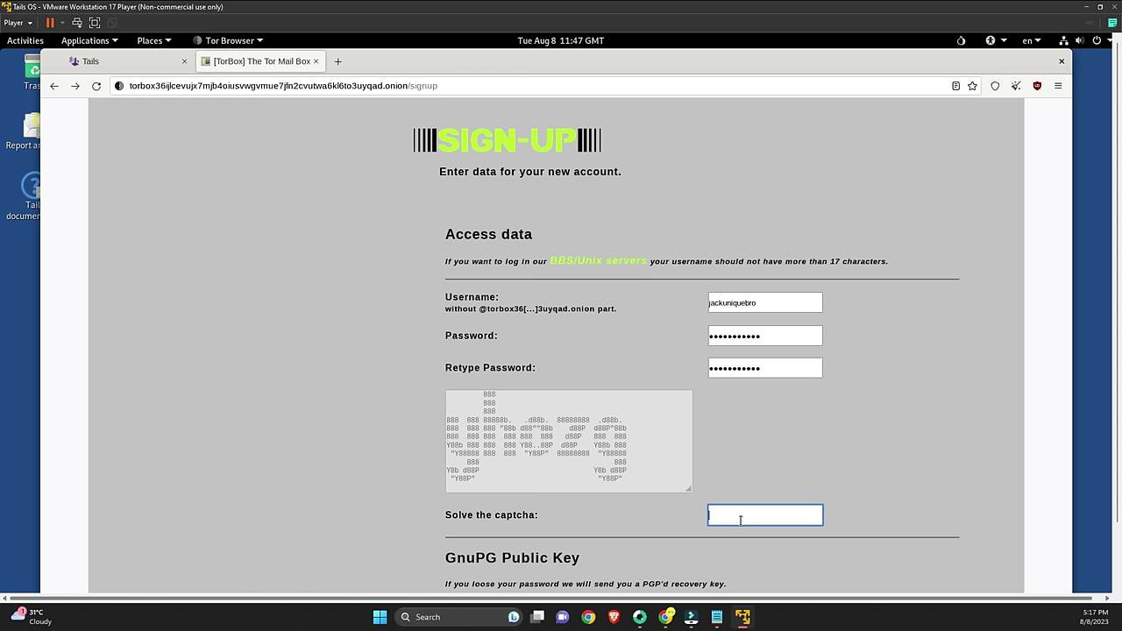
type("yh")
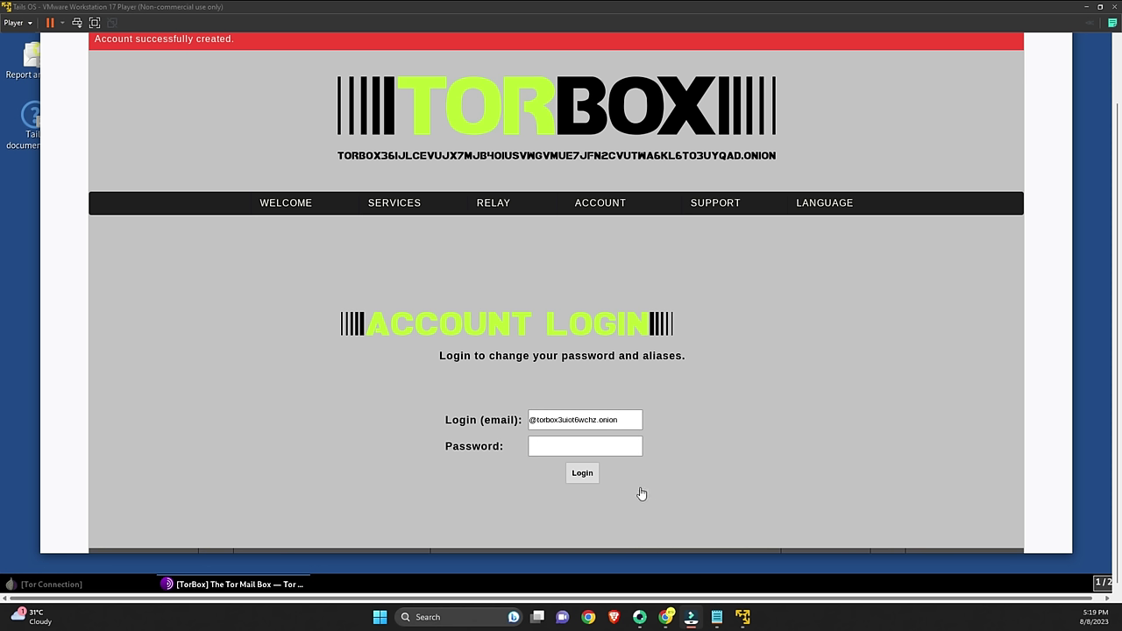
Log in to TorBox with the new account's e-mail address and password.
left_click(530, 421)
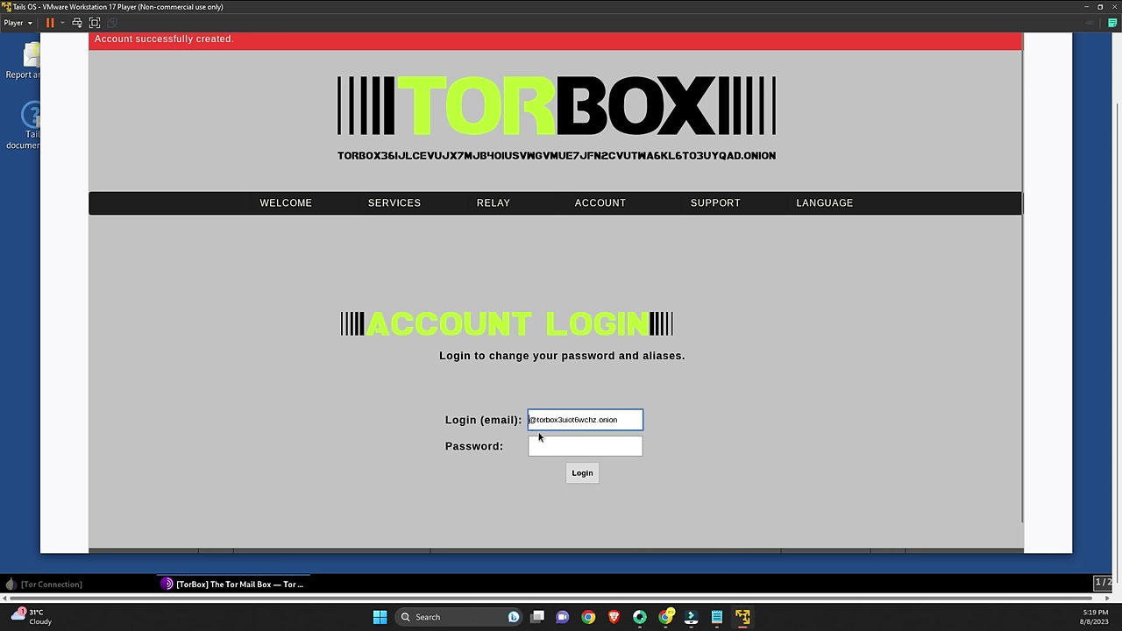
left_click_drag(629, 419, 556, 420)
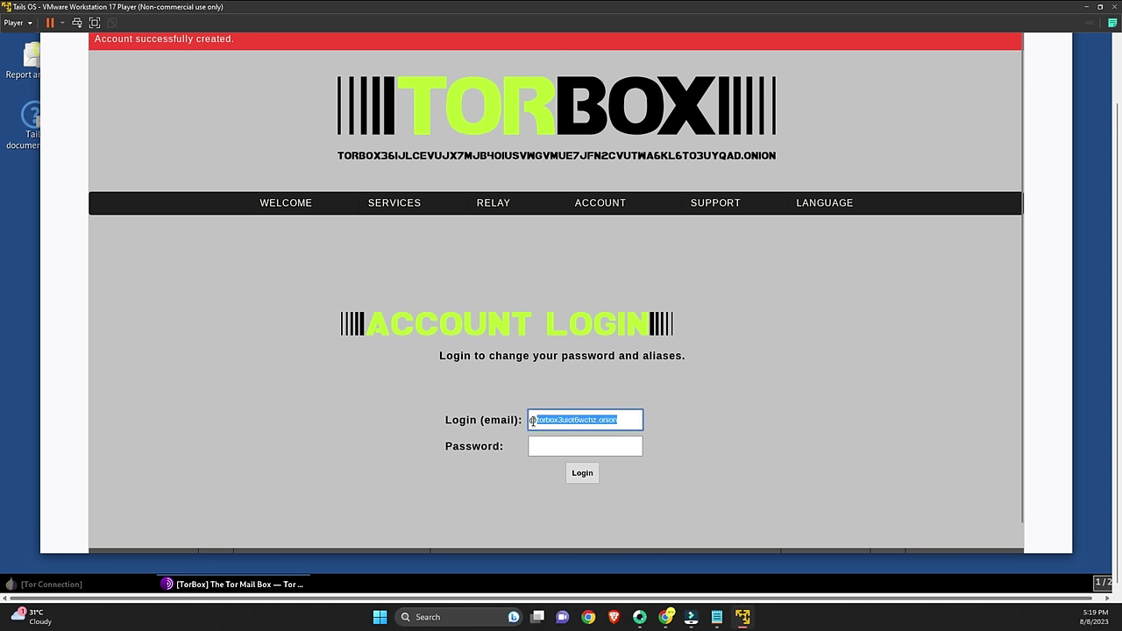
left_click(530, 420)
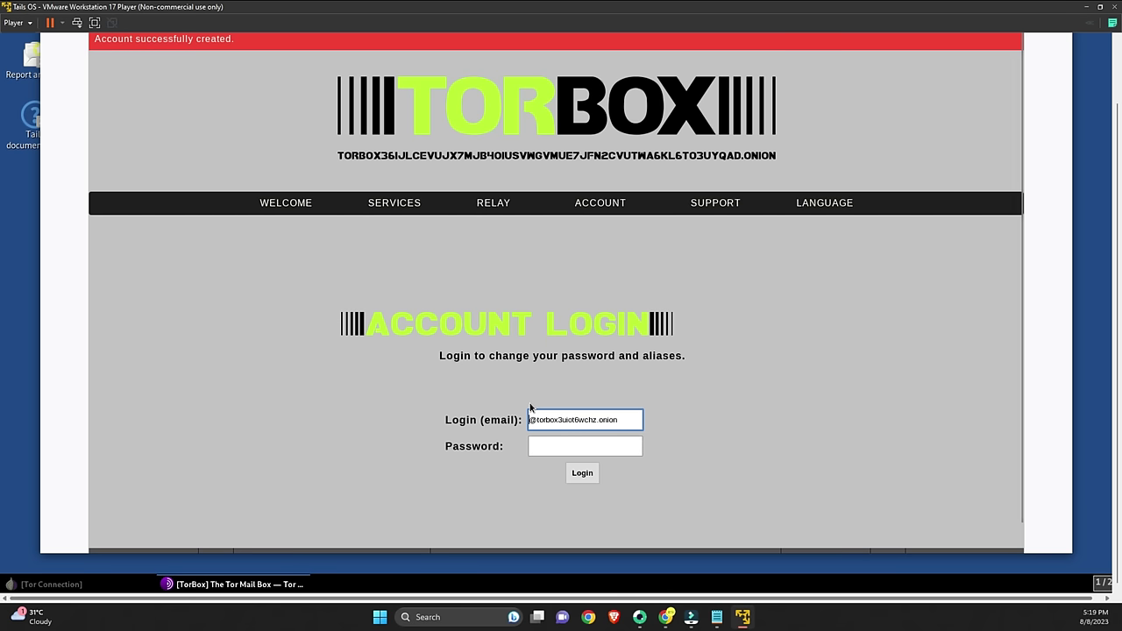
type("test")
key("BackSpace")
key("BackSpace")
key("BackSpace")
key("BackSpace")
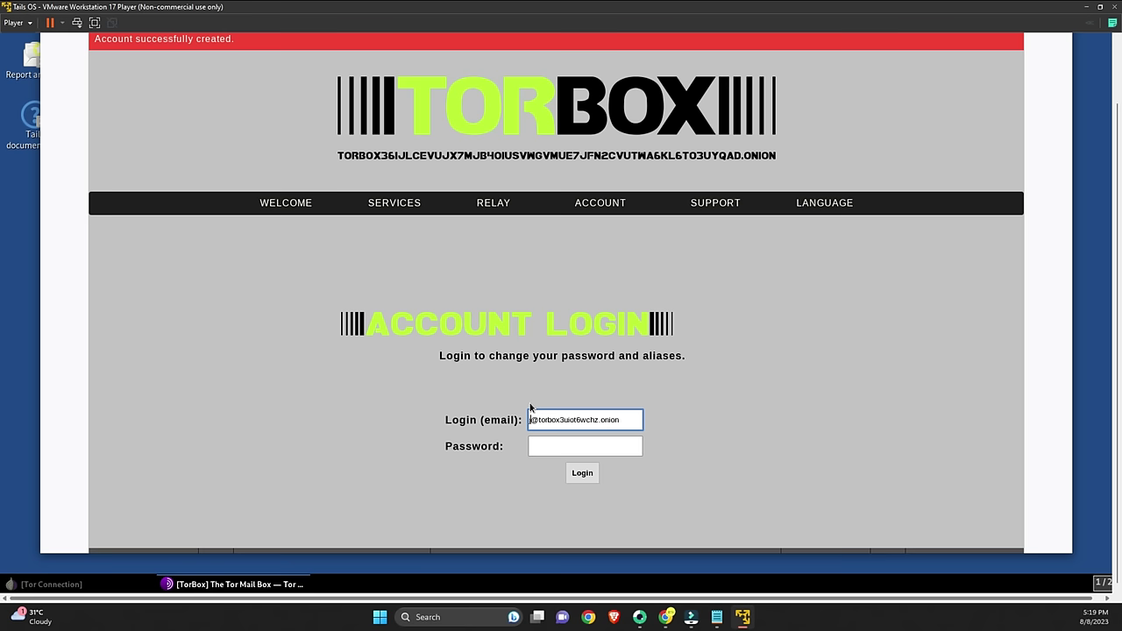
left_click(557, 447)
type("•••••••••••")
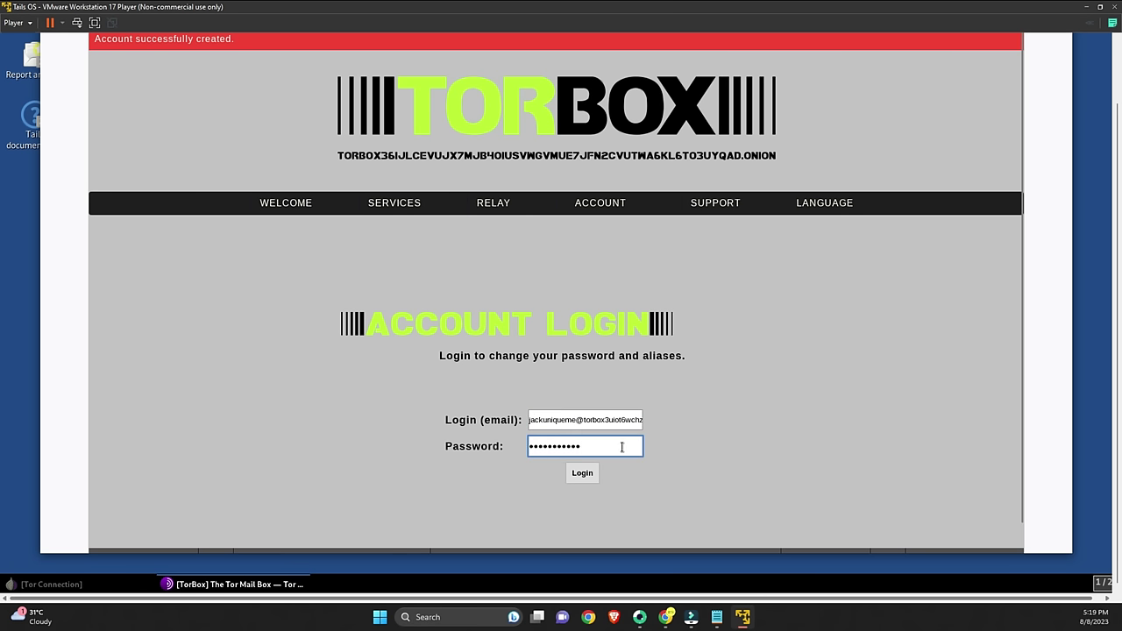
left_click(577, 482)
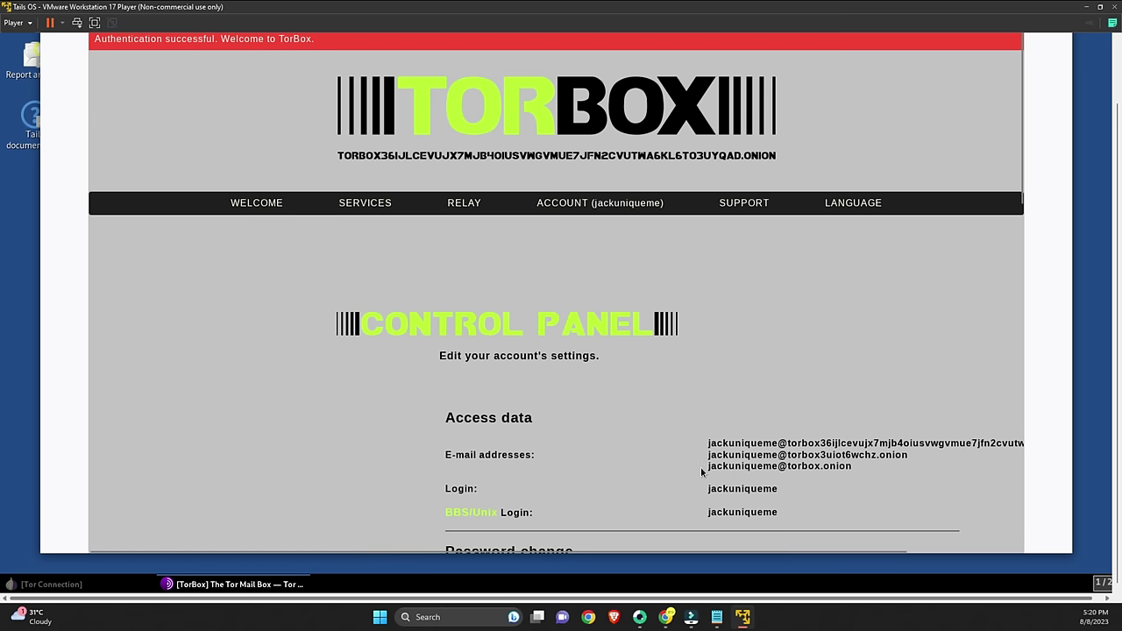
Review the account's three onion e-mail addresses and save the GnuPG public key setting.
scroll(700, 467, "down", 3)
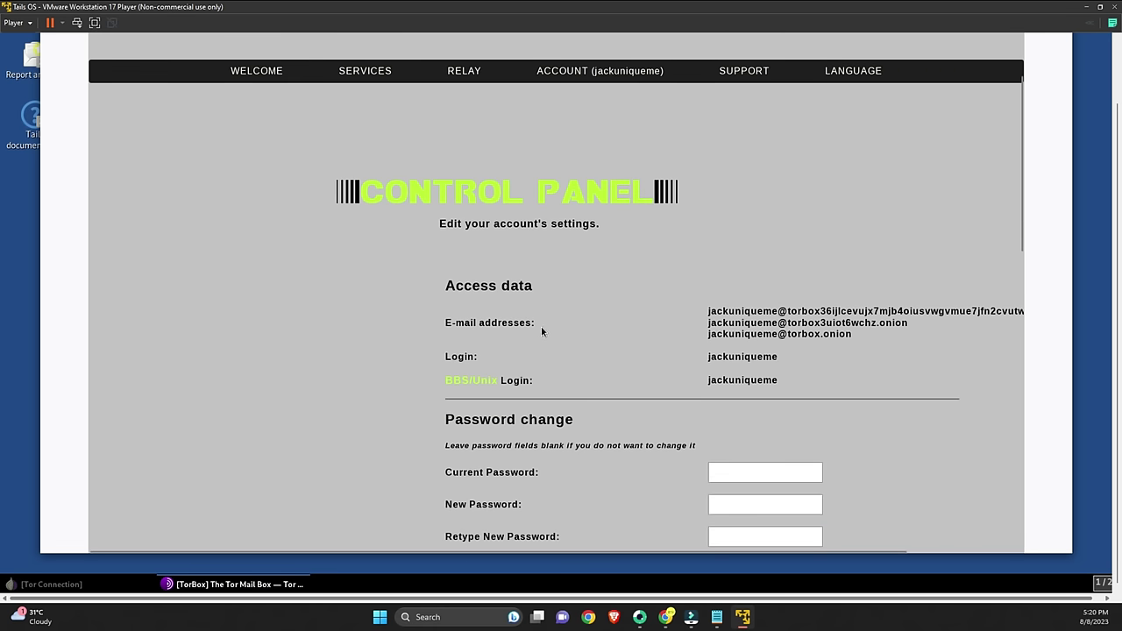
left_click_drag(862, 343, 700, 306)
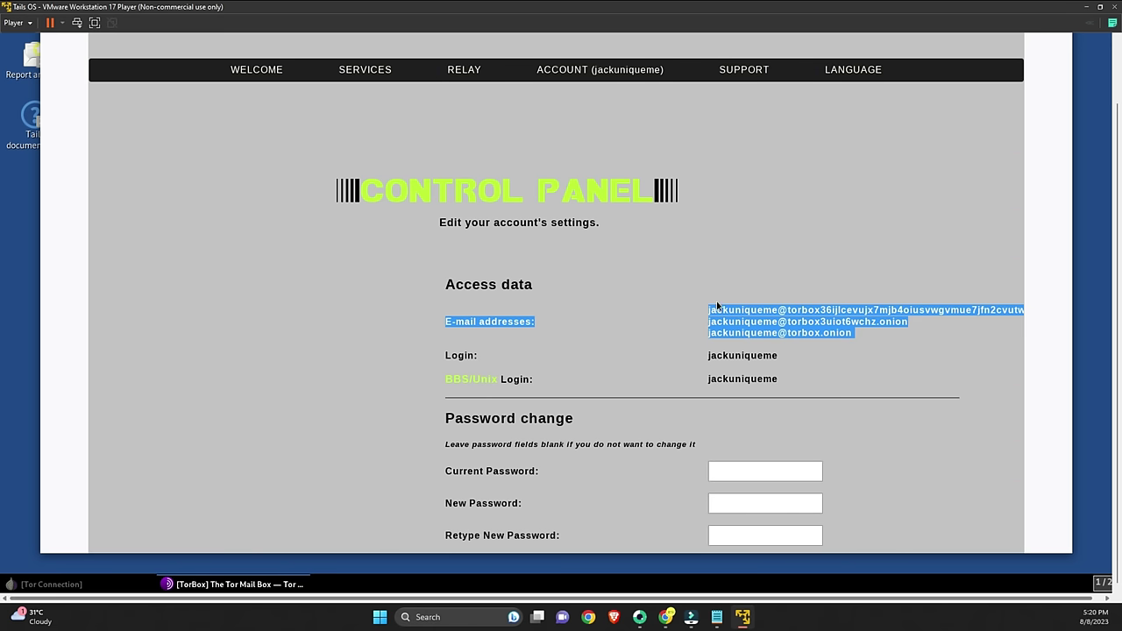
scroll(578, 312, "down", 3)
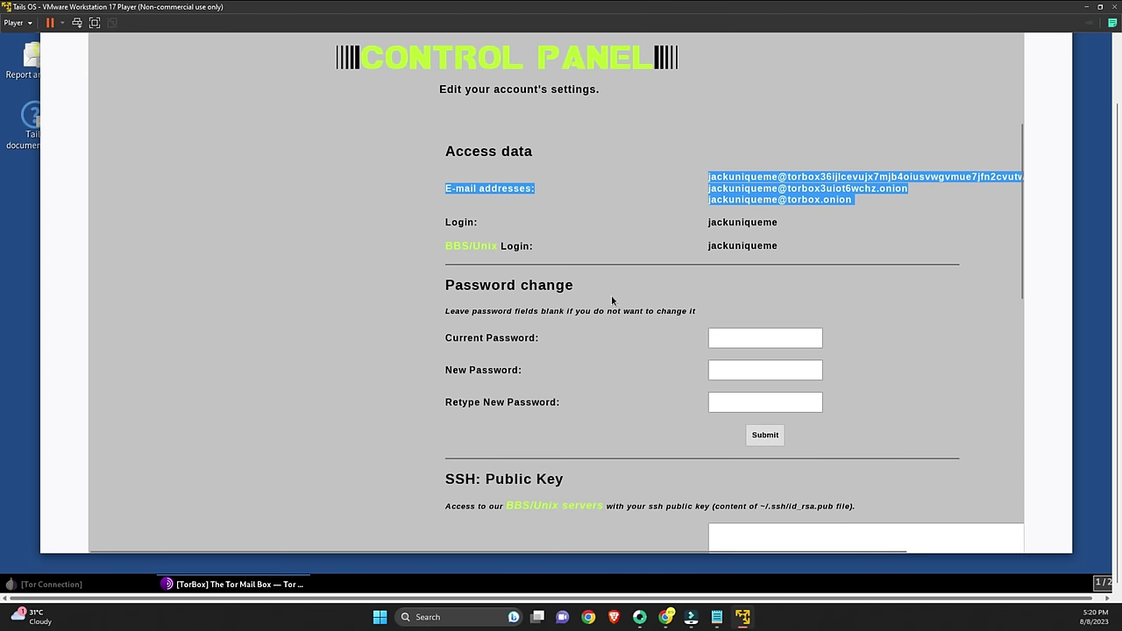
scroll(588, 301, "down", 9)
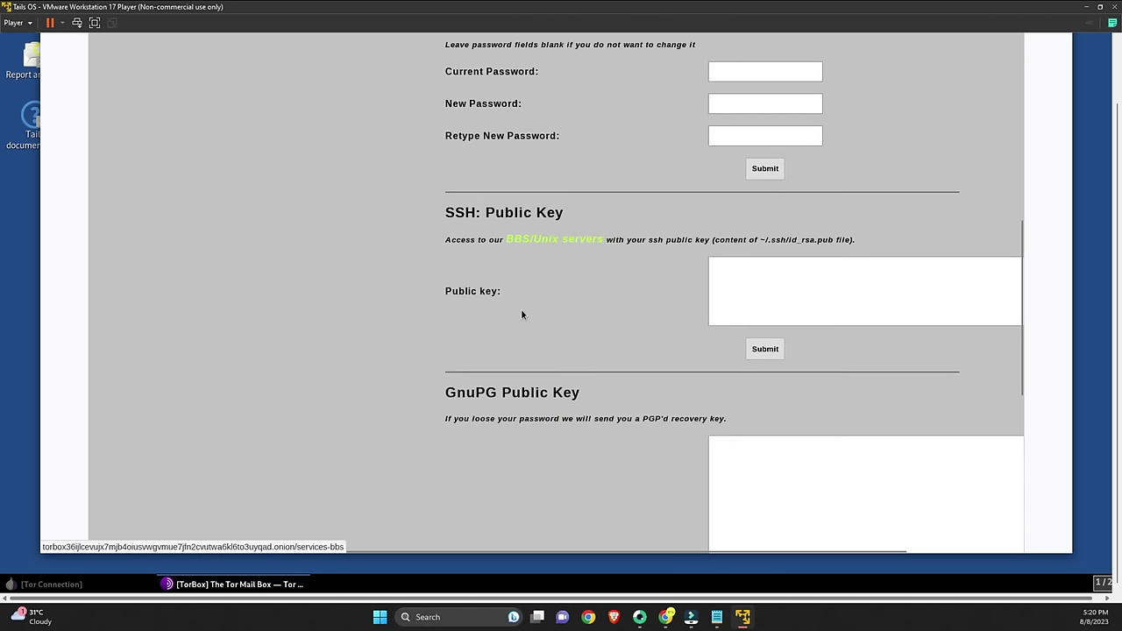
scroll(529, 344, "down", 6)
scroll(529, 343, "up", 20)
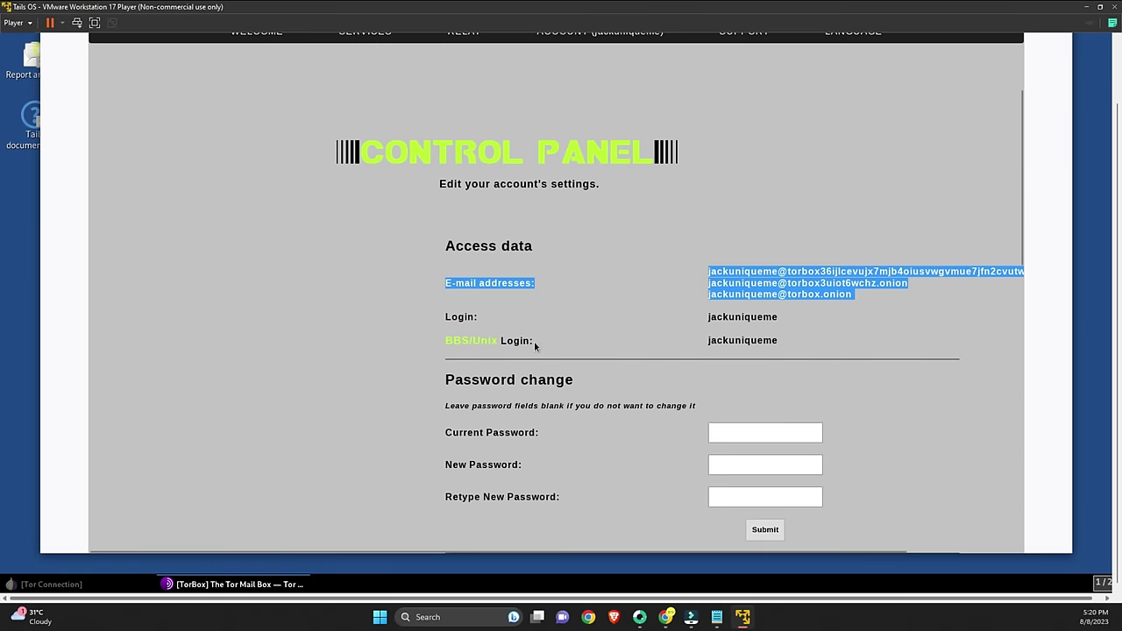
scroll(583, 350, "down", 15)
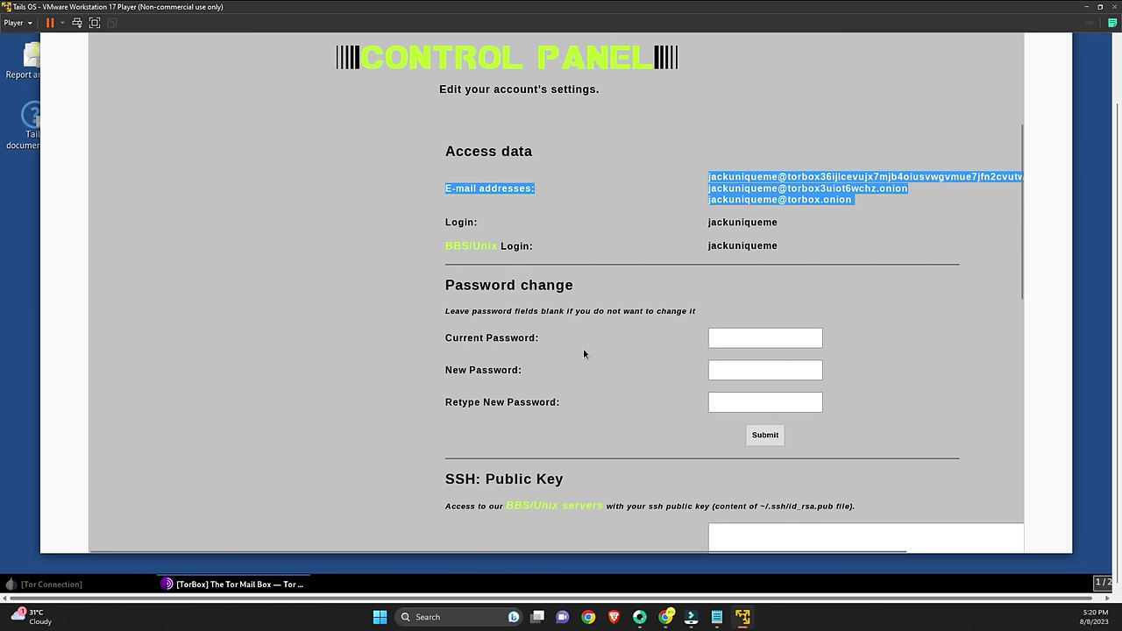
scroll(585, 352, "down", 7)
scroll(585, 352, "up", 12)
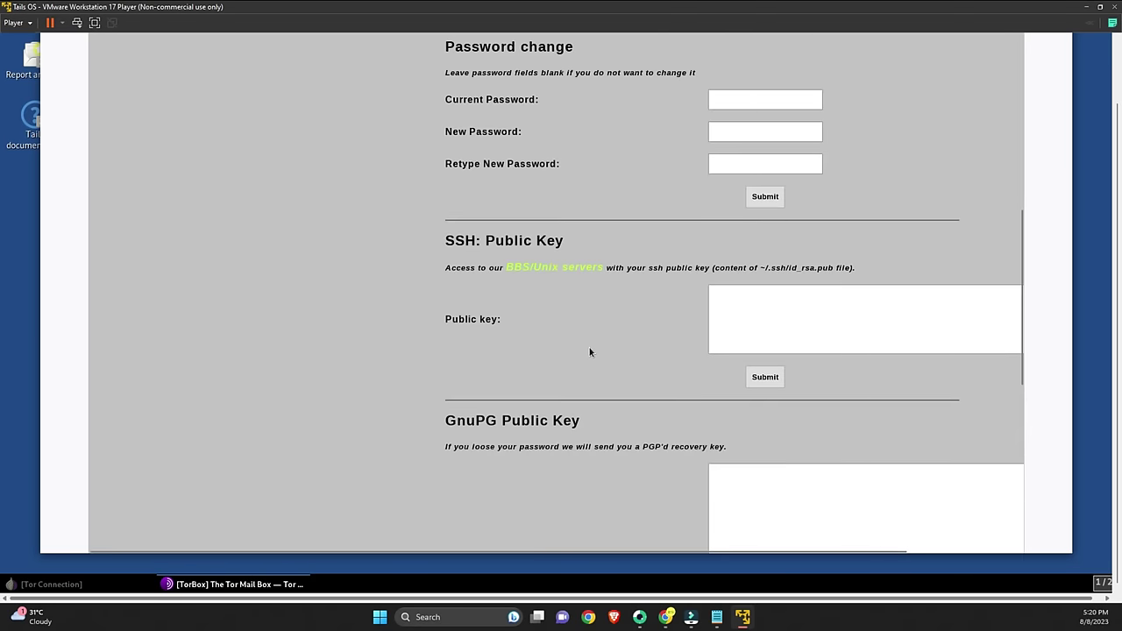
scroll(589, 351, "up", 8)
scroll(680, 387, "down", 12)
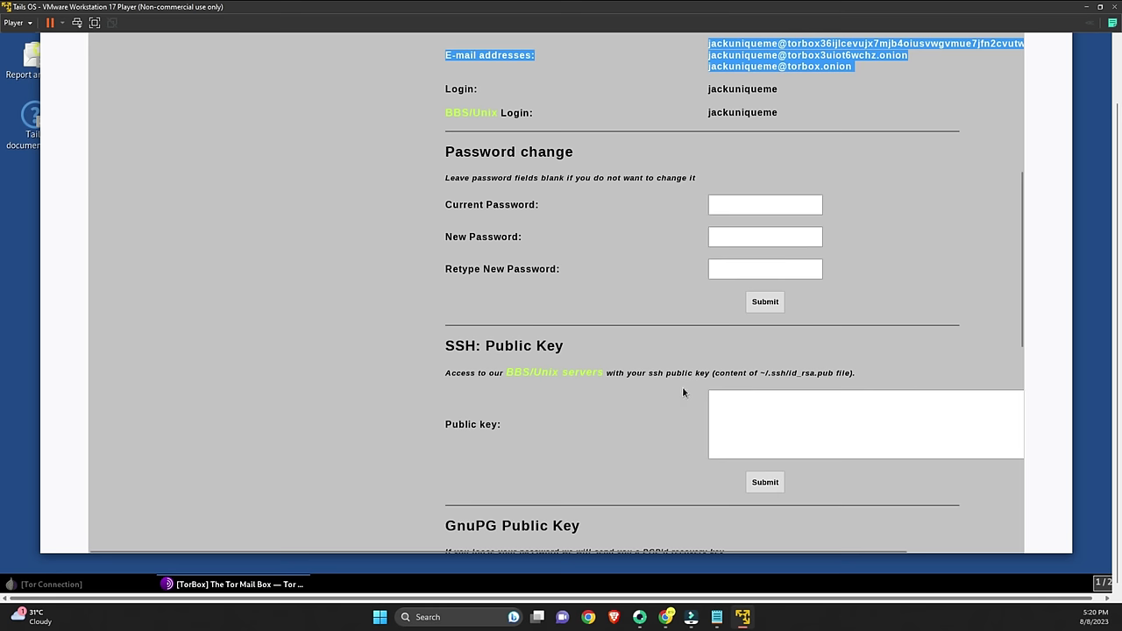
scroll(680, 387, "down", 3)
left_click(764, 444)
scroll(583, 280, "up", 12)
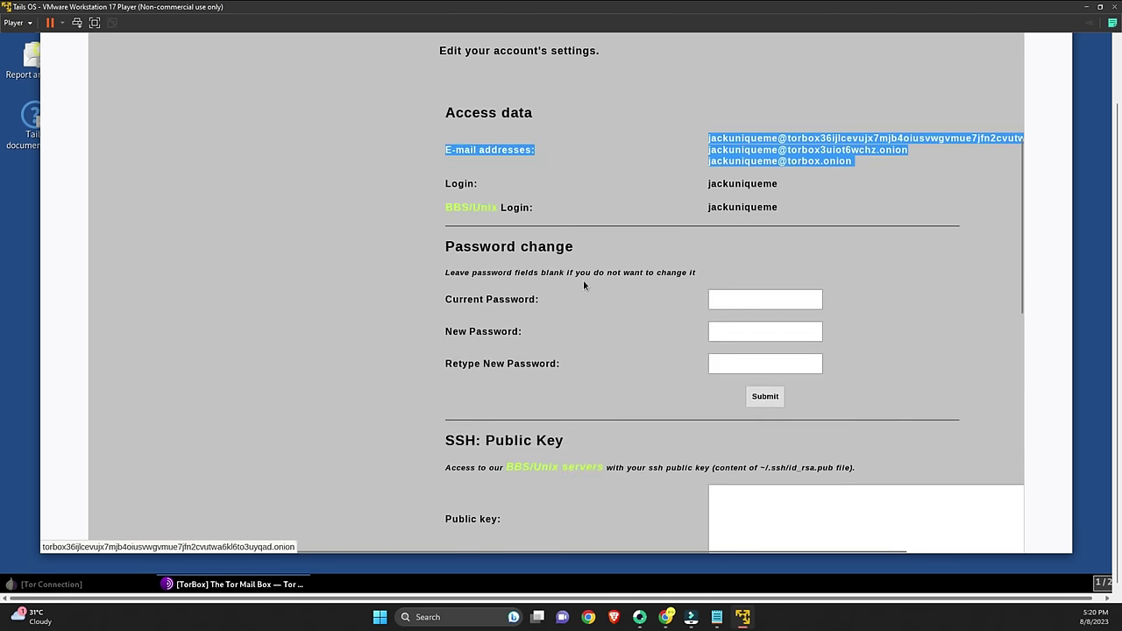
mouse_move(381, 208)
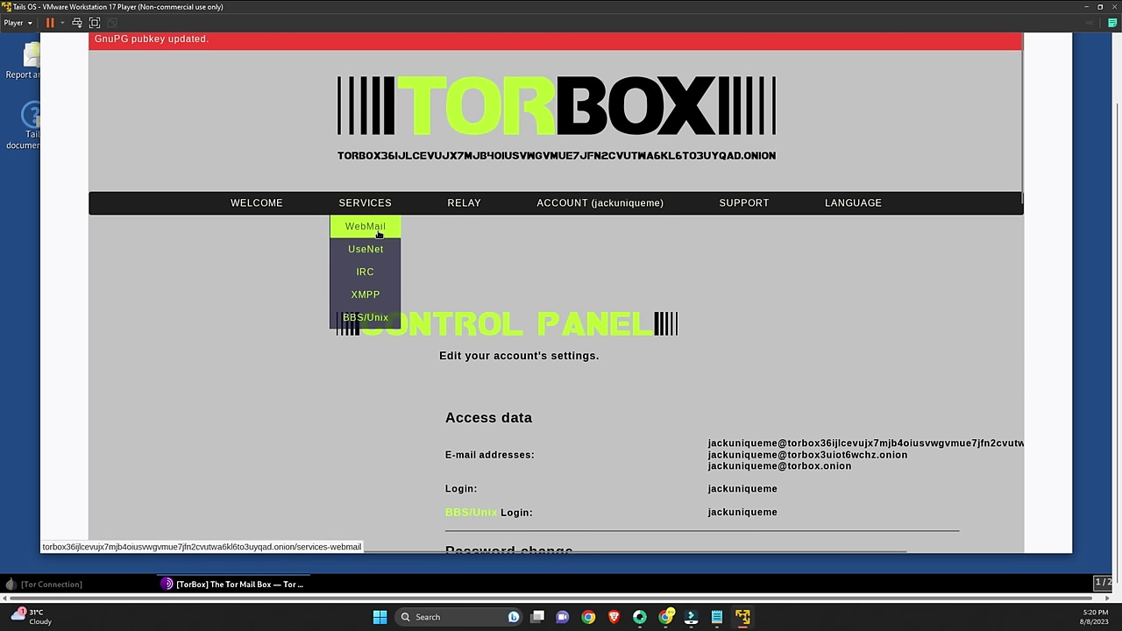
Open TorBox's WebMail service page, try its webmail link, and go back from the error.
left_click(378, 231)
scroll(398, 285, "down", 5)
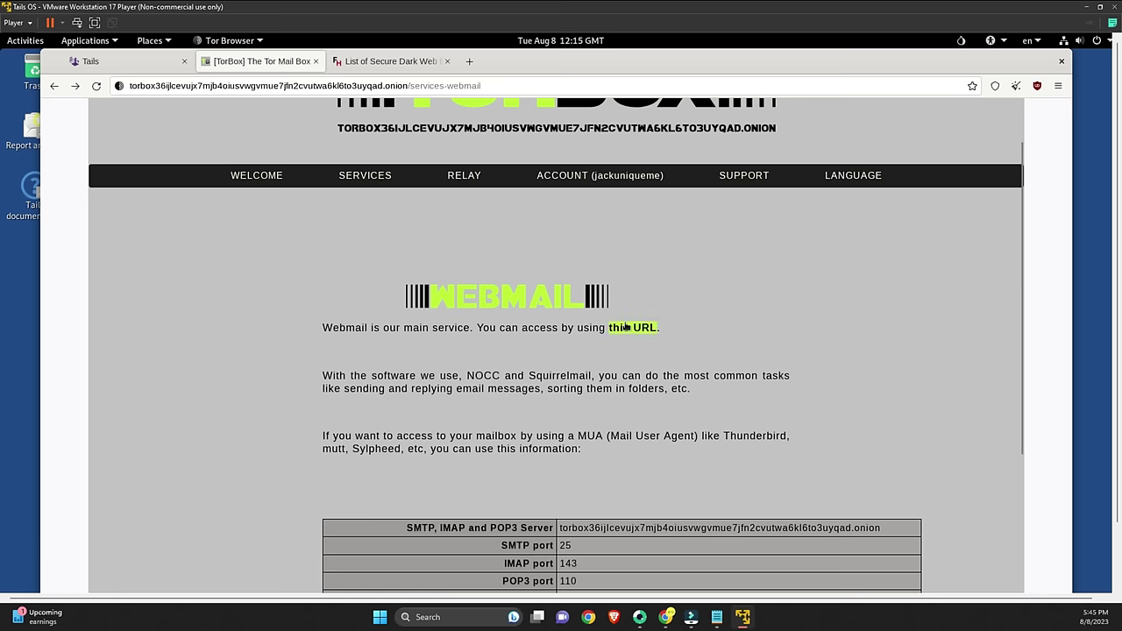
left_click(626, 327)
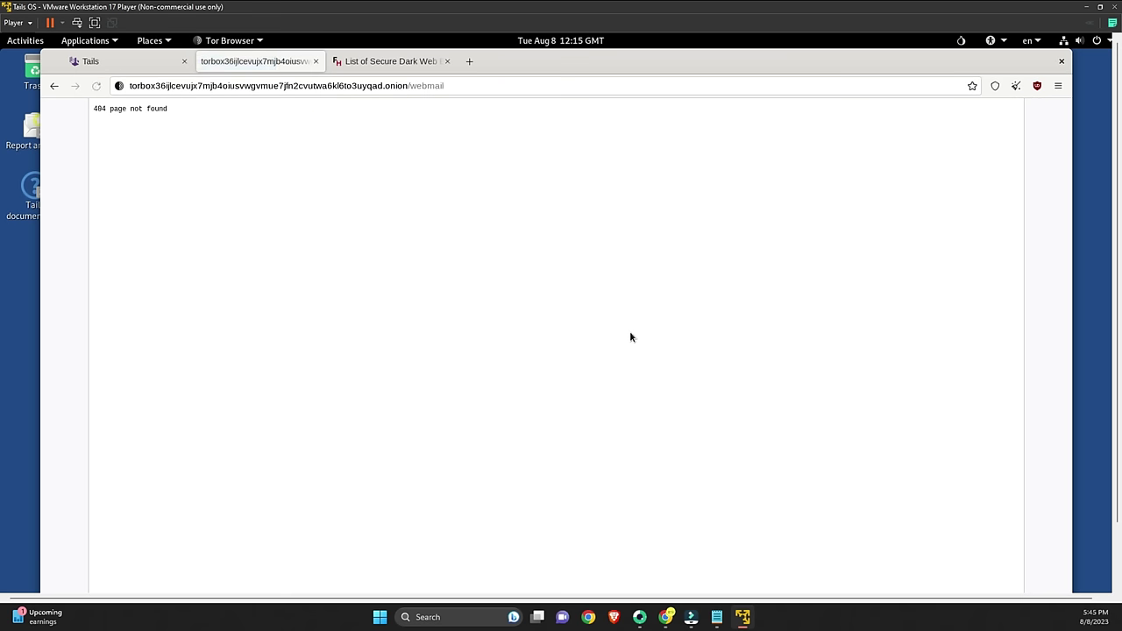
left_click(54, 85)
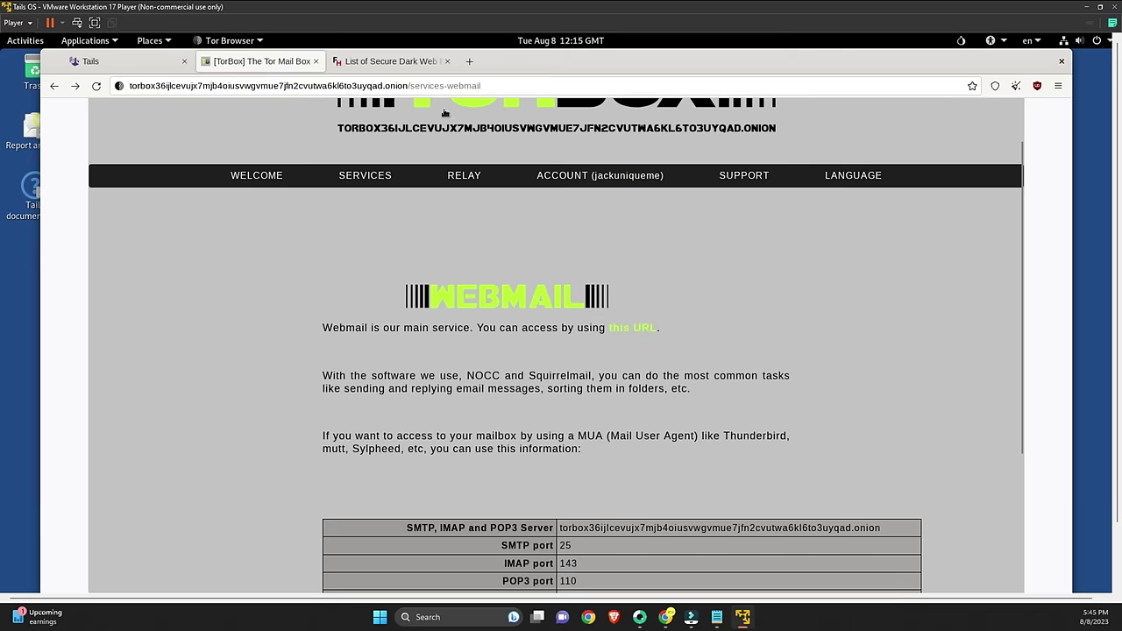
Check the Torbox entry in the dark web email providers article, then return to TorBox.
left_click(390, 62)
scroll(340, 184, "up", 1)
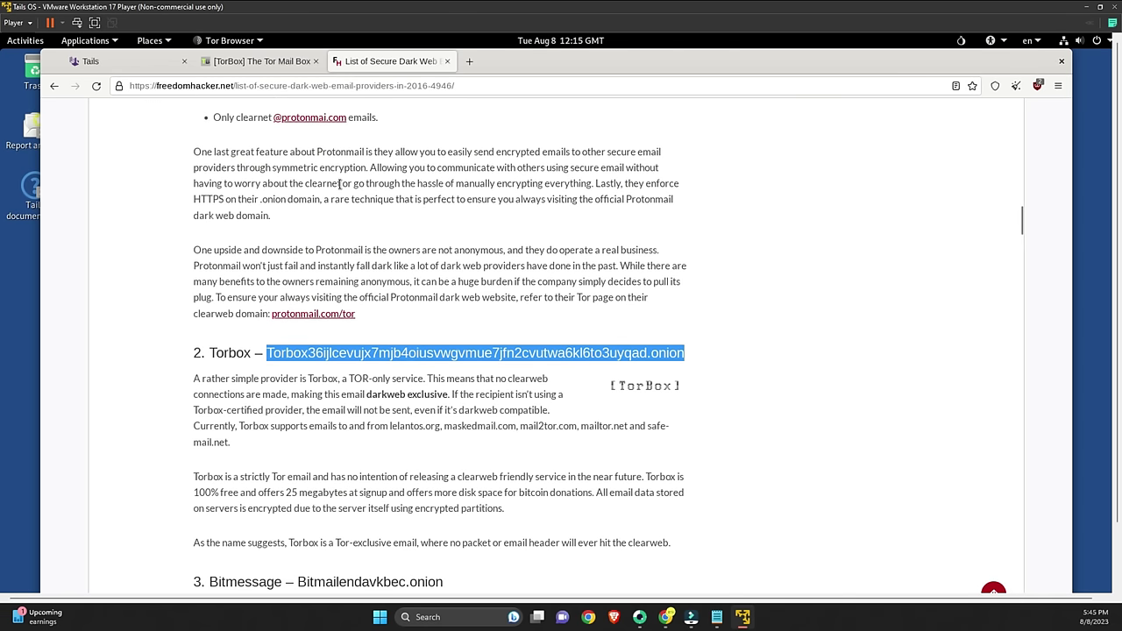
scroll(340, 183, "up", 15)
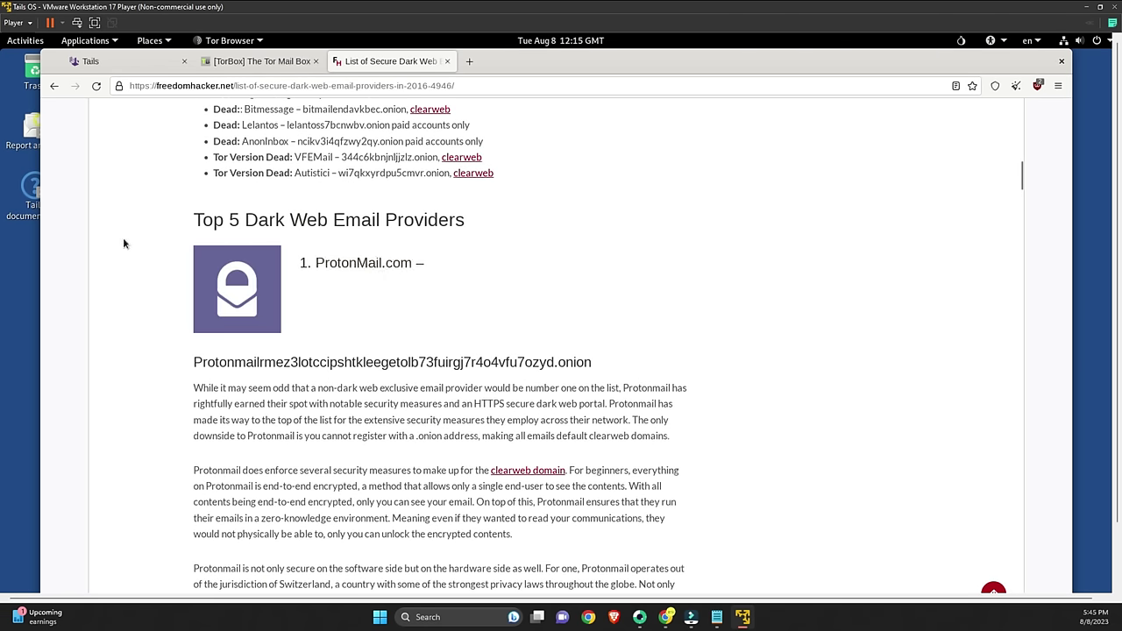
scroll(210, 246, "down", 15)
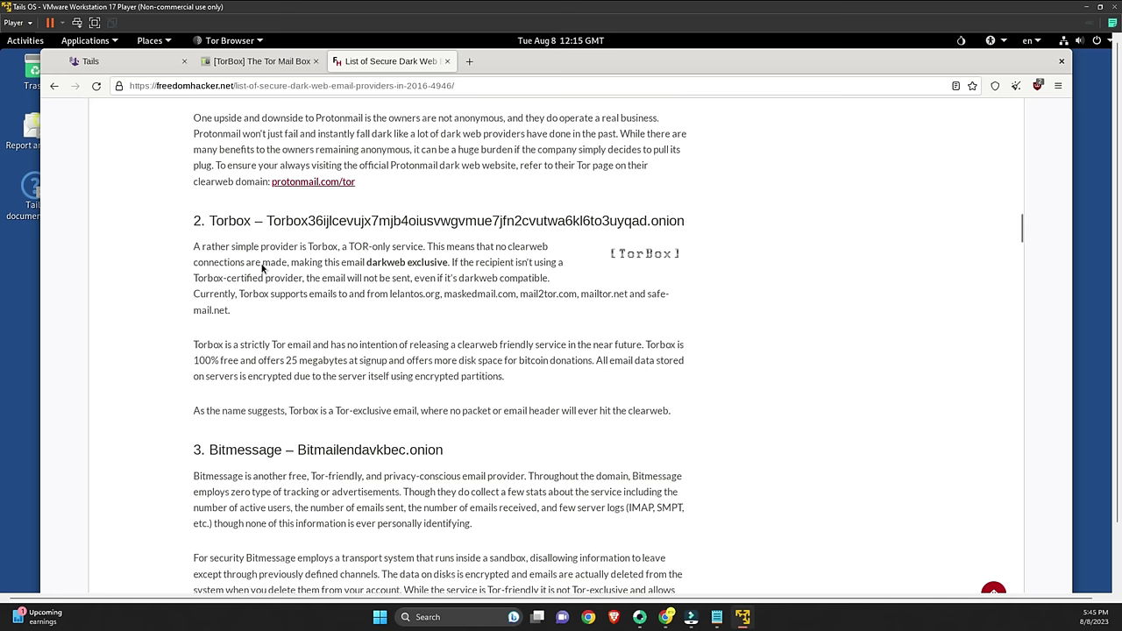
left_click_drag(251, 220, 212, 220)
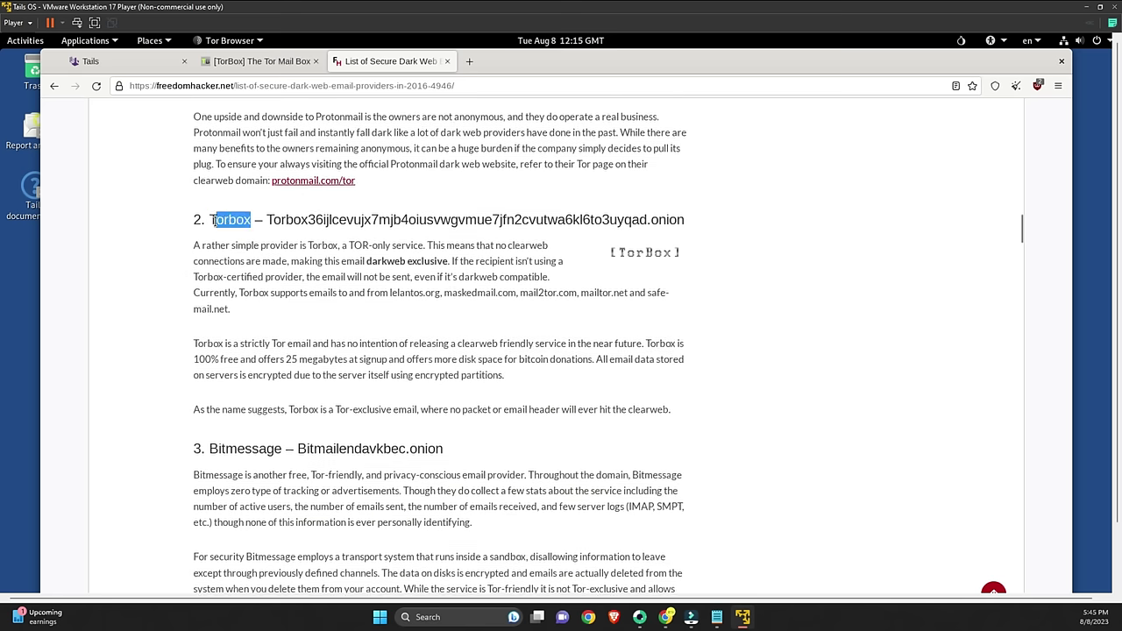
left_click(216, 63)
Reopen Services > WebMail and review its SMTP, IMAP and POP3 server table.
scroll(476, 351, "down", 5)
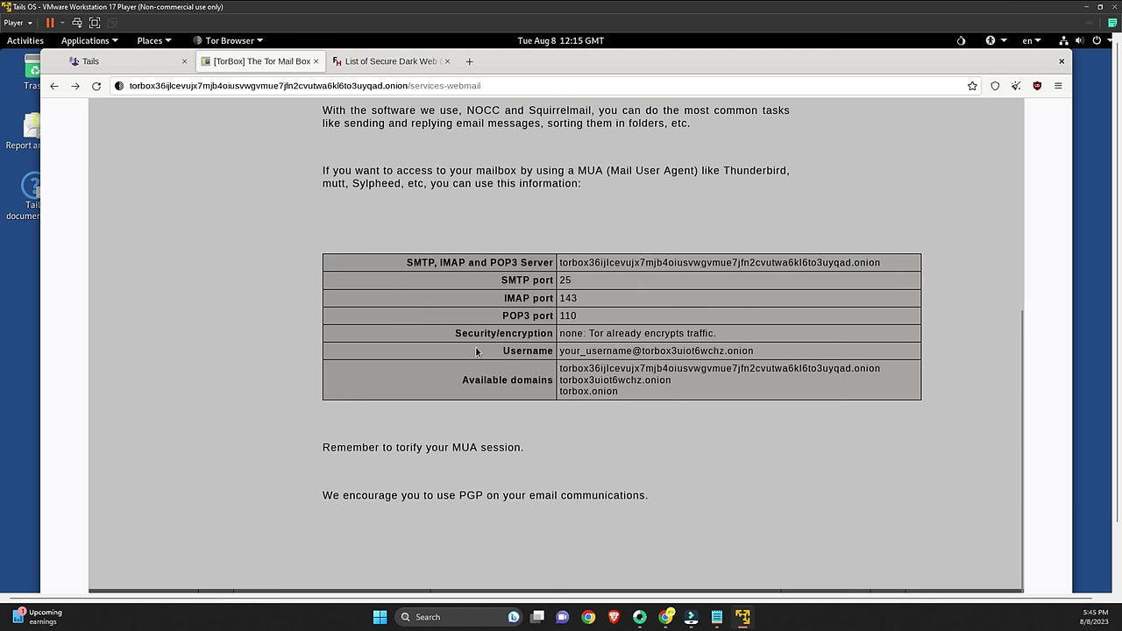
scroll(476, 351, "up", 5)
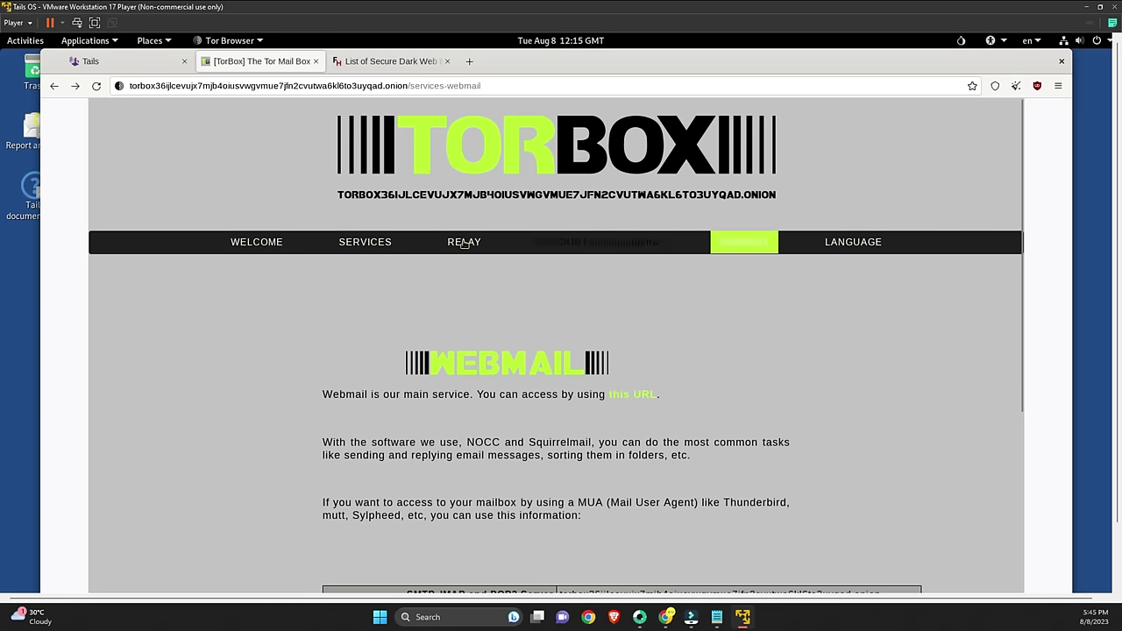
mouse_move(365, 243)
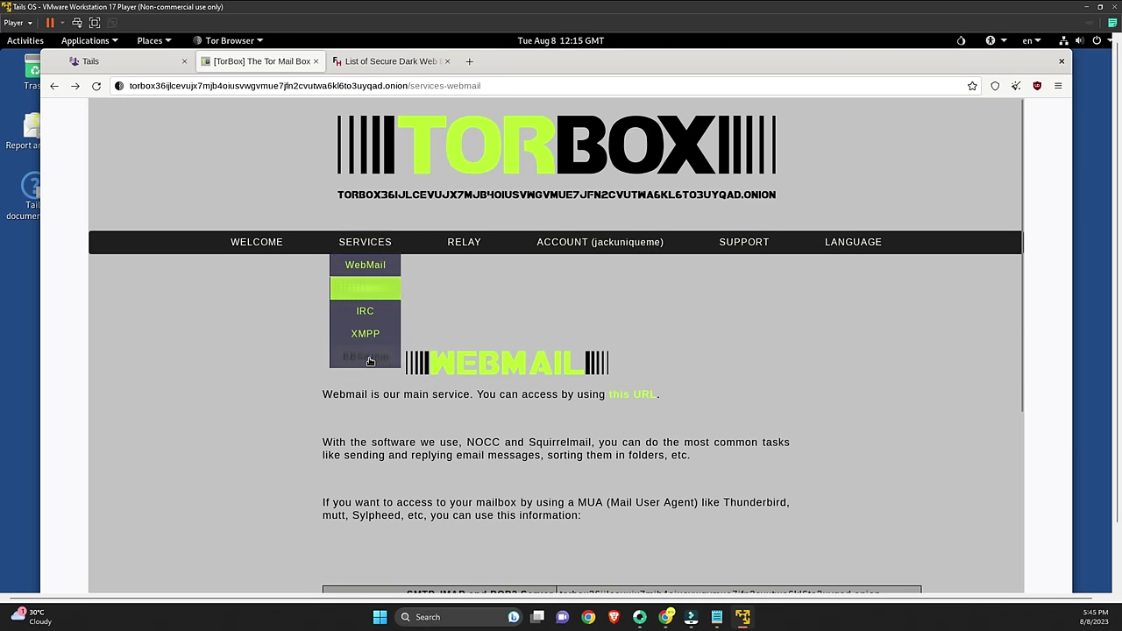
left_click(369, 340)
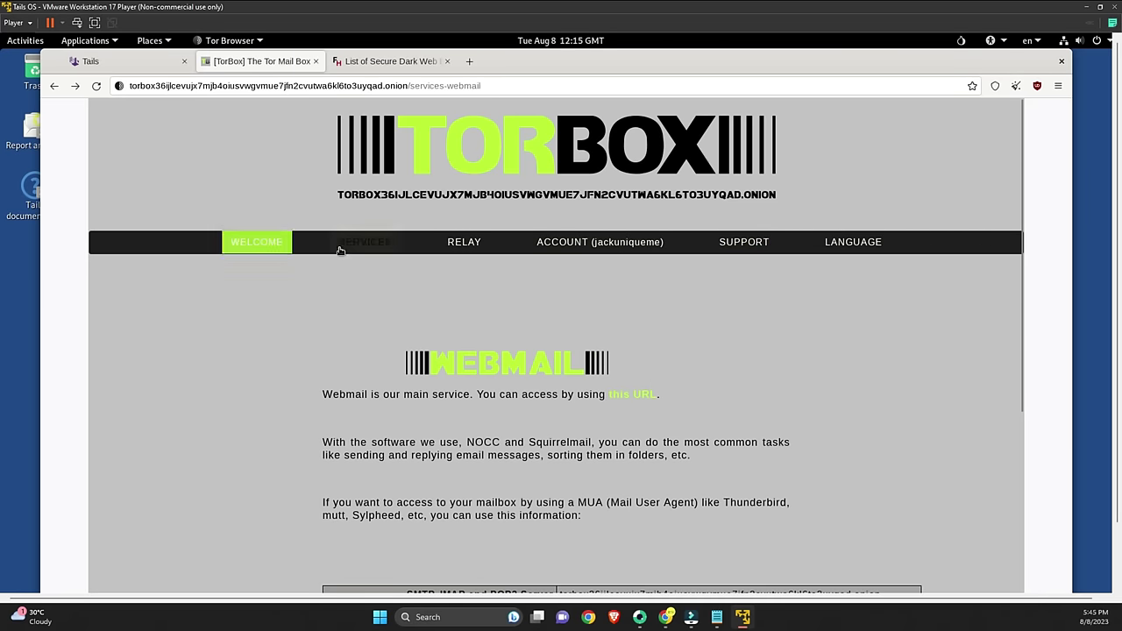
left_click(367, 270)
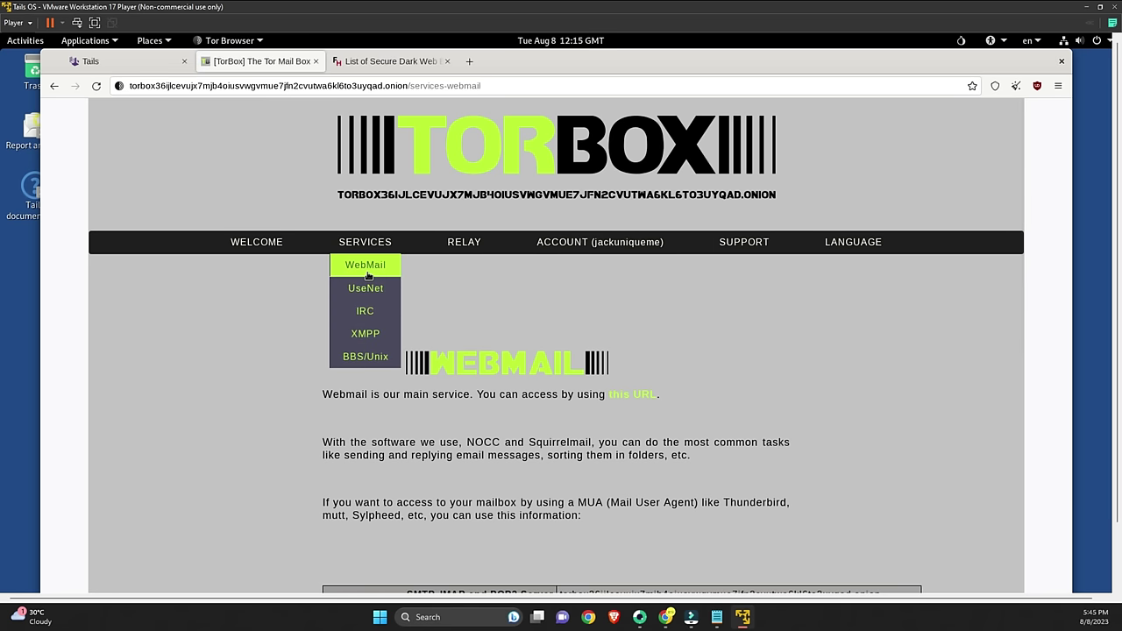
scroll(366, 276, "down", 5)
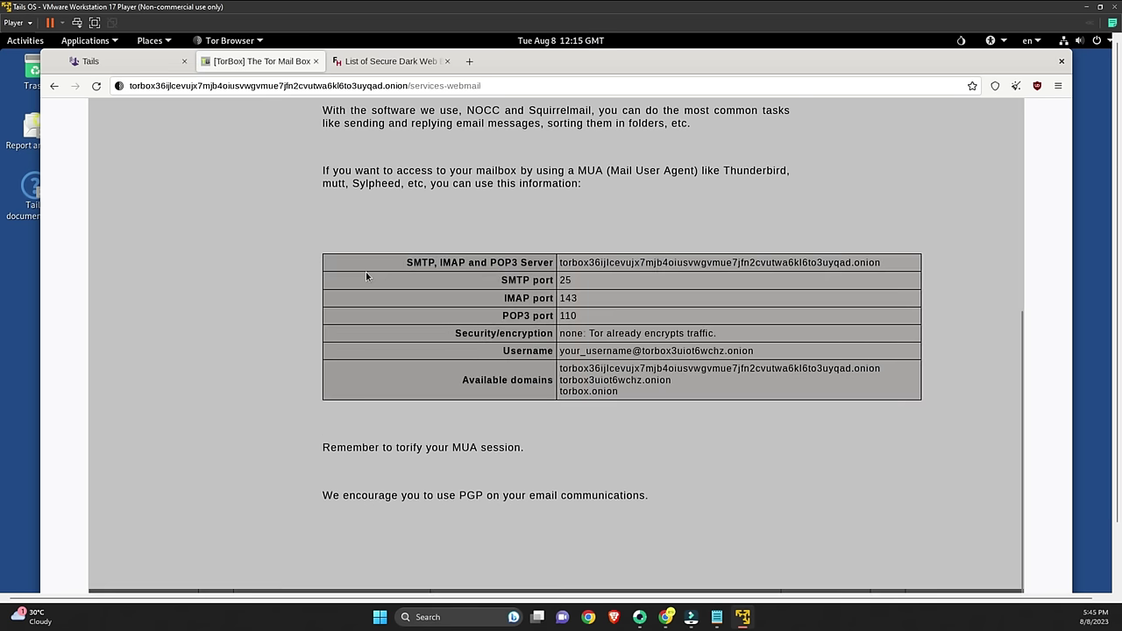
scroll(366, 276, "up", 5)
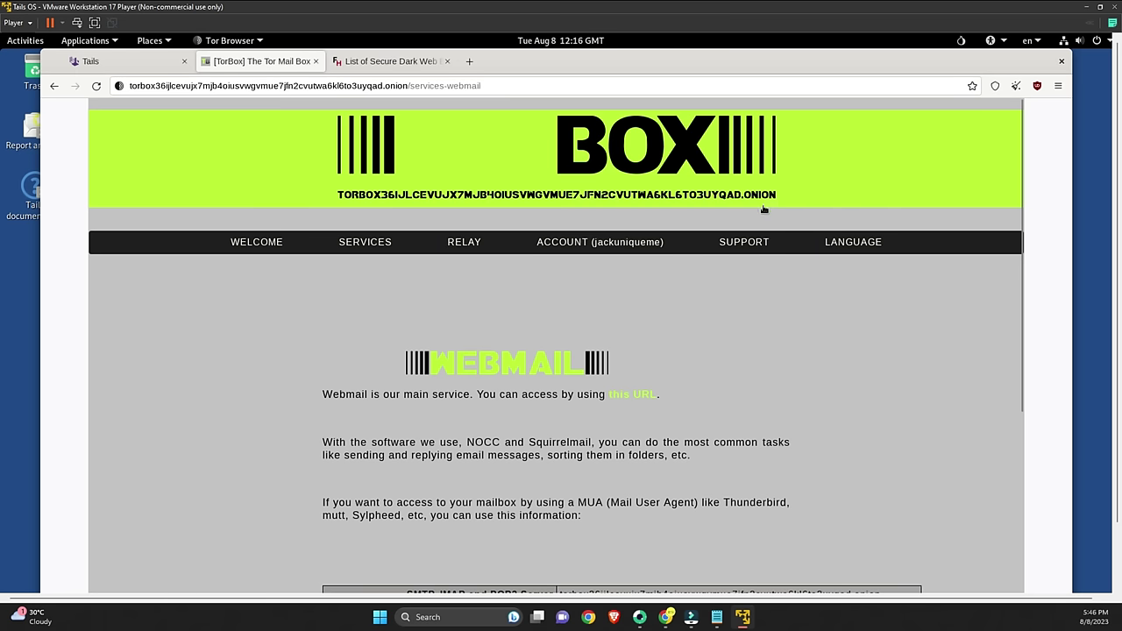
Switch to the 'List of Secure Dark Web Email Providers' article and scroll through it.
left_click(390, 61)
scroll(408, 321, "down", 4)
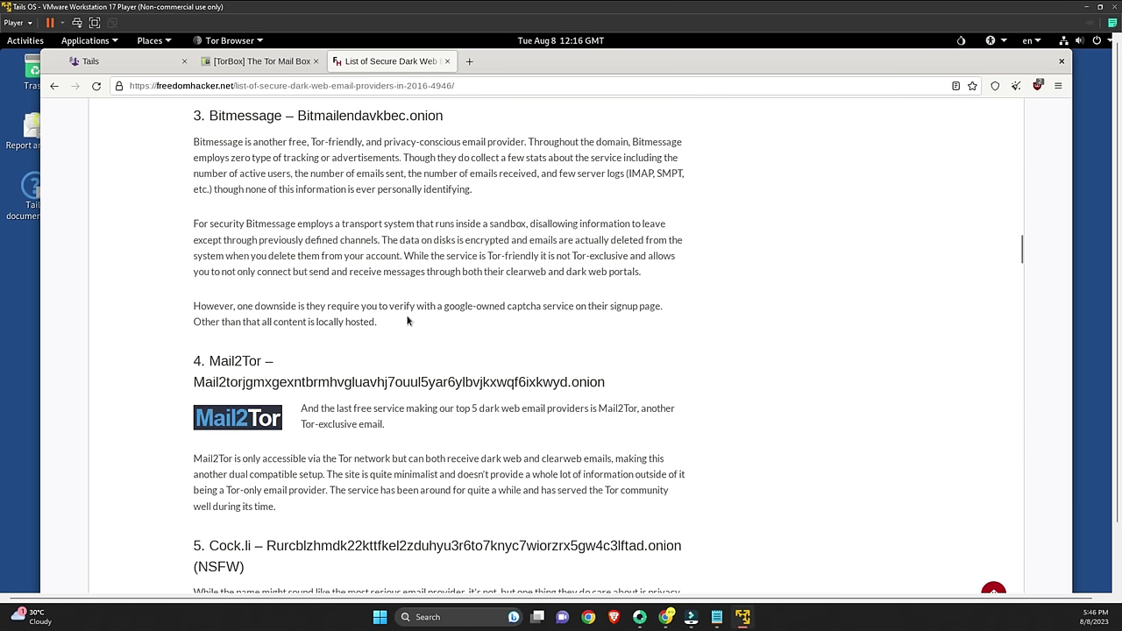
scroll(456, 322, "up", 2)
scroll(436, 236, "up", 4)
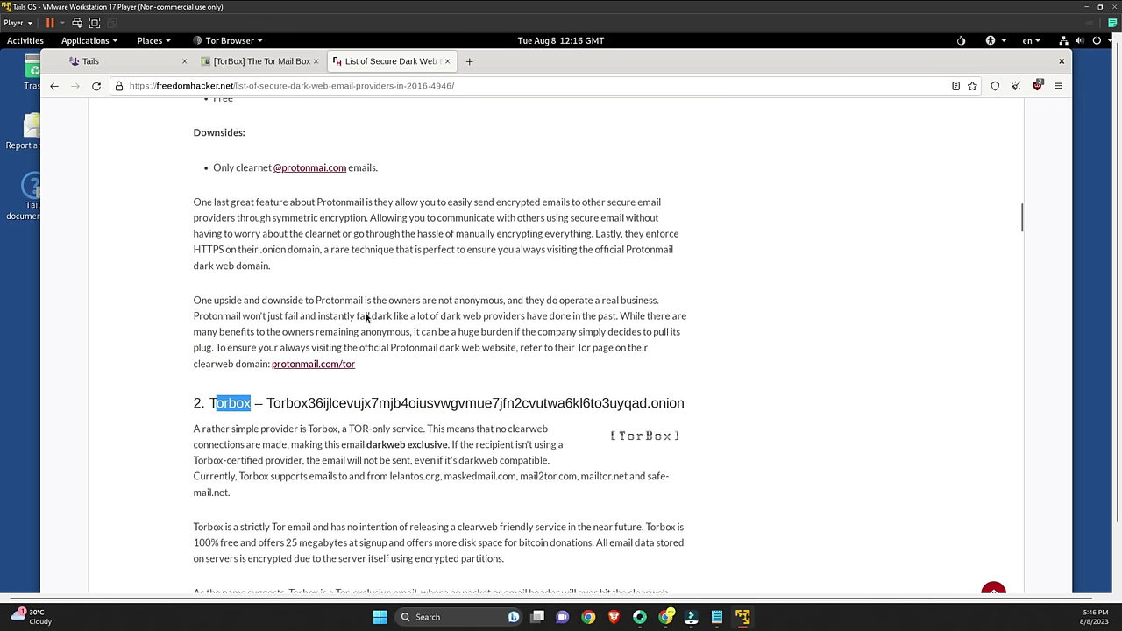
scroll(263, 315, "down", 4)
Highlight the Bitmessage heading and nearby text while browsing the provider sections.
double_click(236, 249)
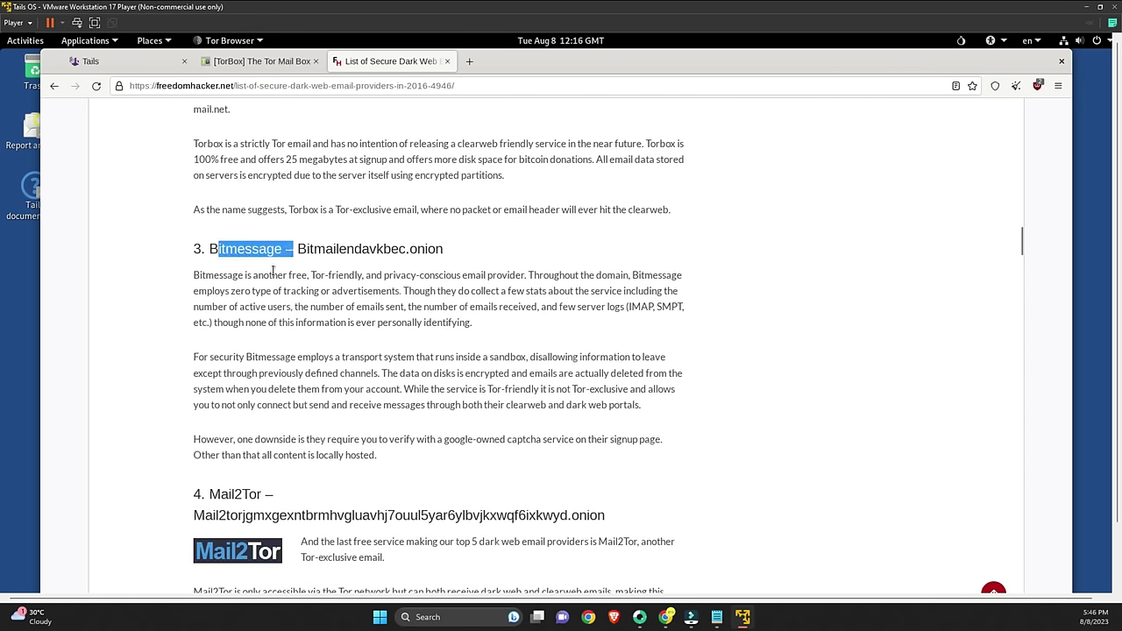
scroll(263, 306, "down", 3)
left_click_drag(277, 361, 192, 350)
scroll(213, 362, "down", 2)
scroll(261, 374, "down", 3)
scroll(261, 374, "up", 10)
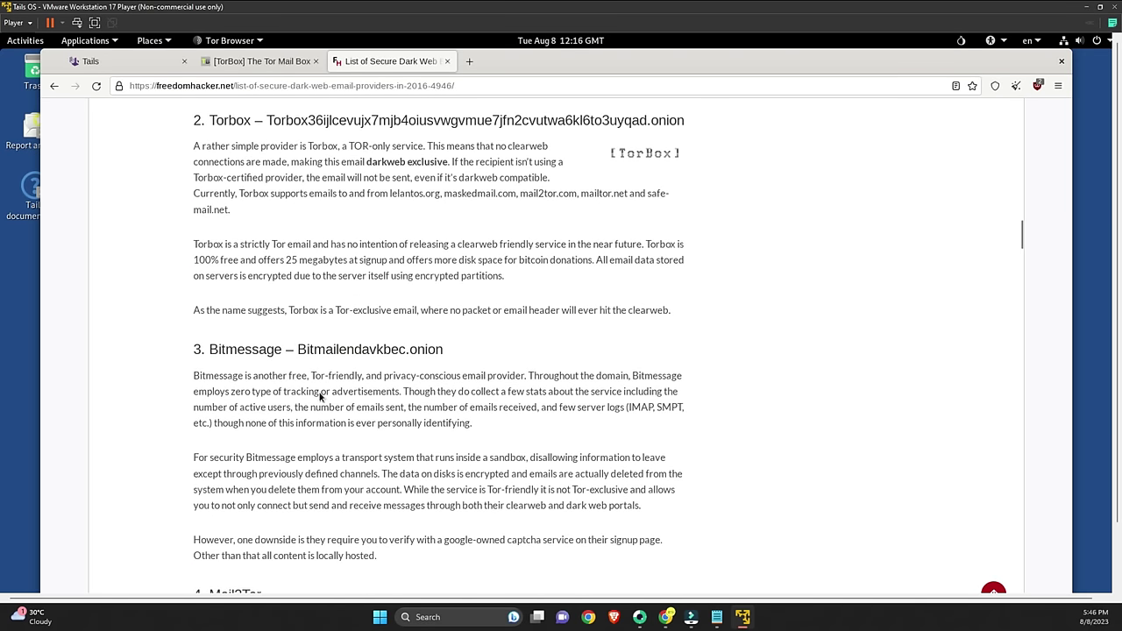
scroll(321, 394, "up", 15)
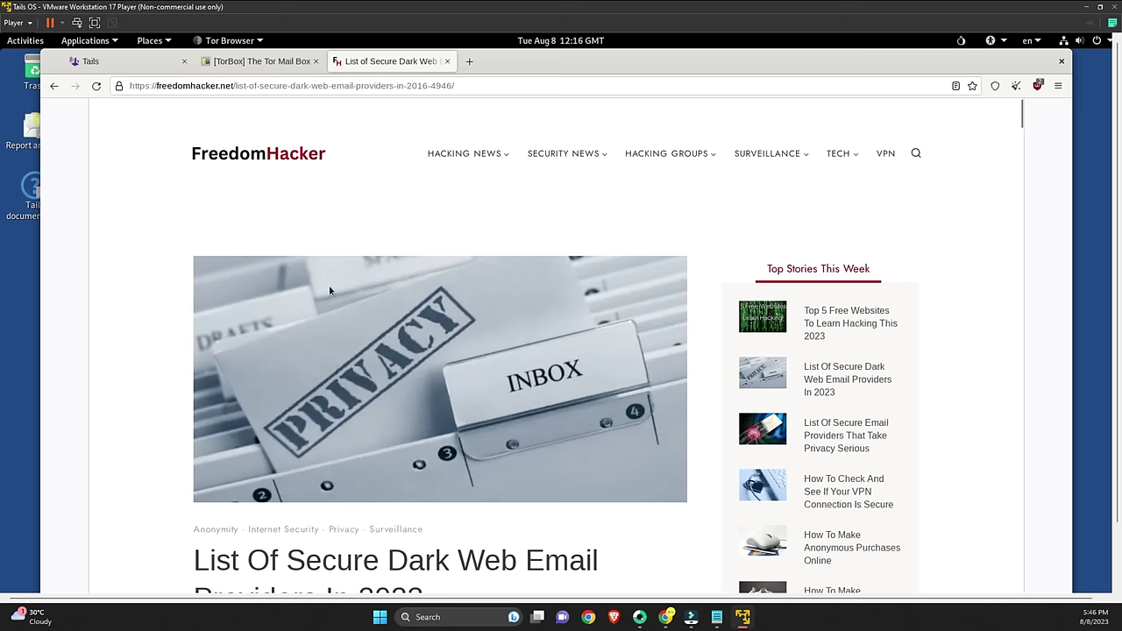
scroll(313, 281, "down", 3)
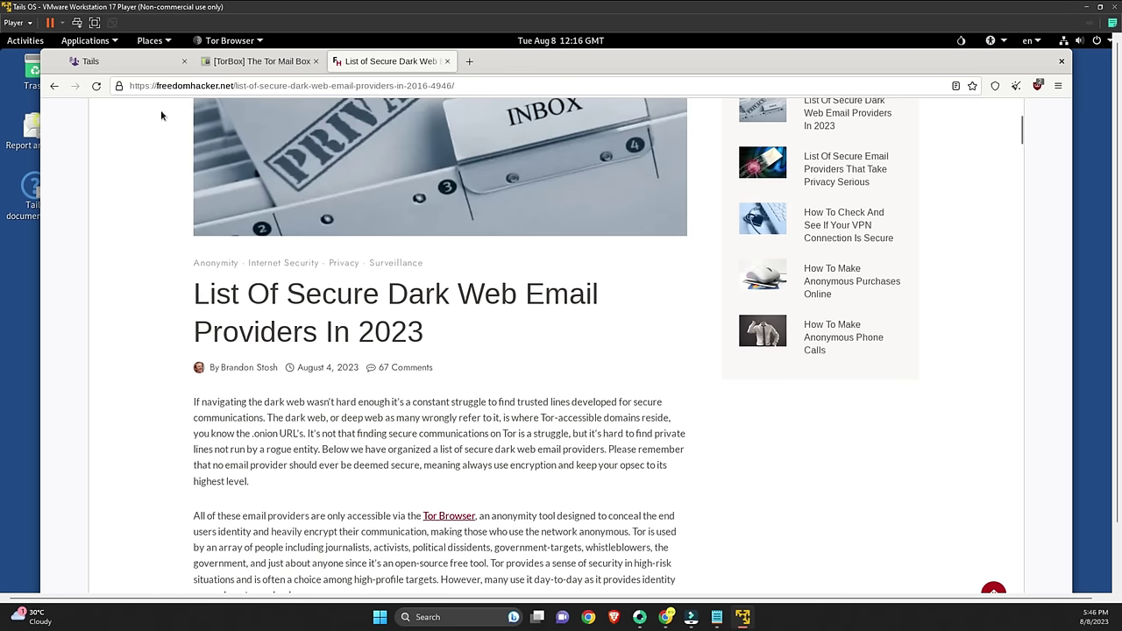
Highlight the FreedomHacker domain in the address bar, then scroll further down the article.
left_click_drag(217, 86, 149, 85)
scroll(311, 269, "up", 3)
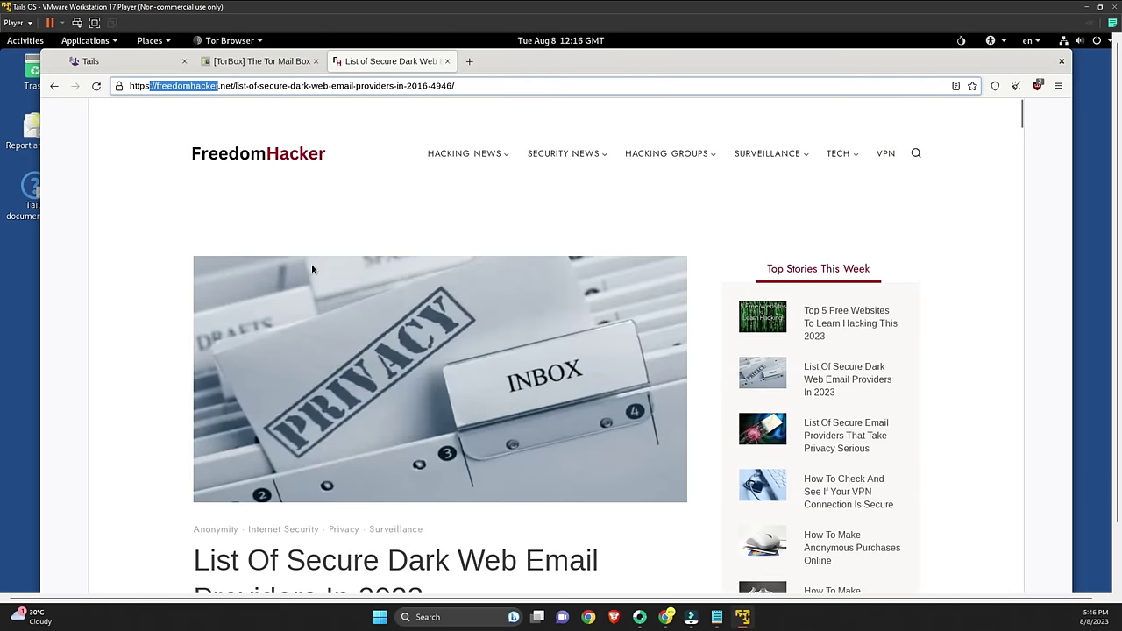
mouse_move(657, 155)
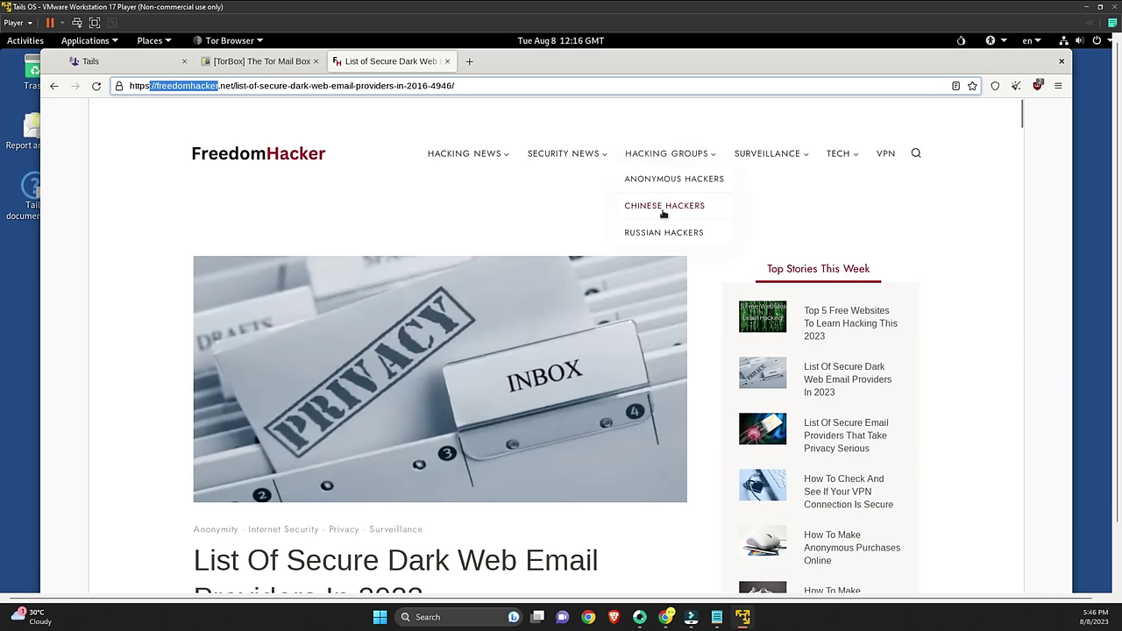
scroll(576, 305, "down", 10)
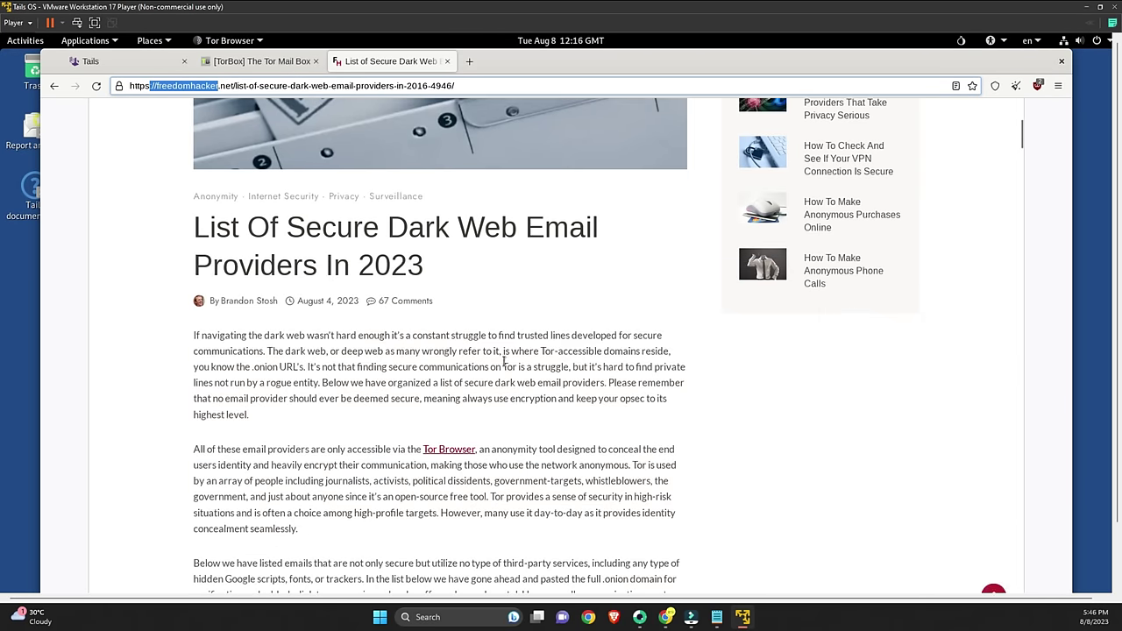
scroll(390, 441, "down", 10)
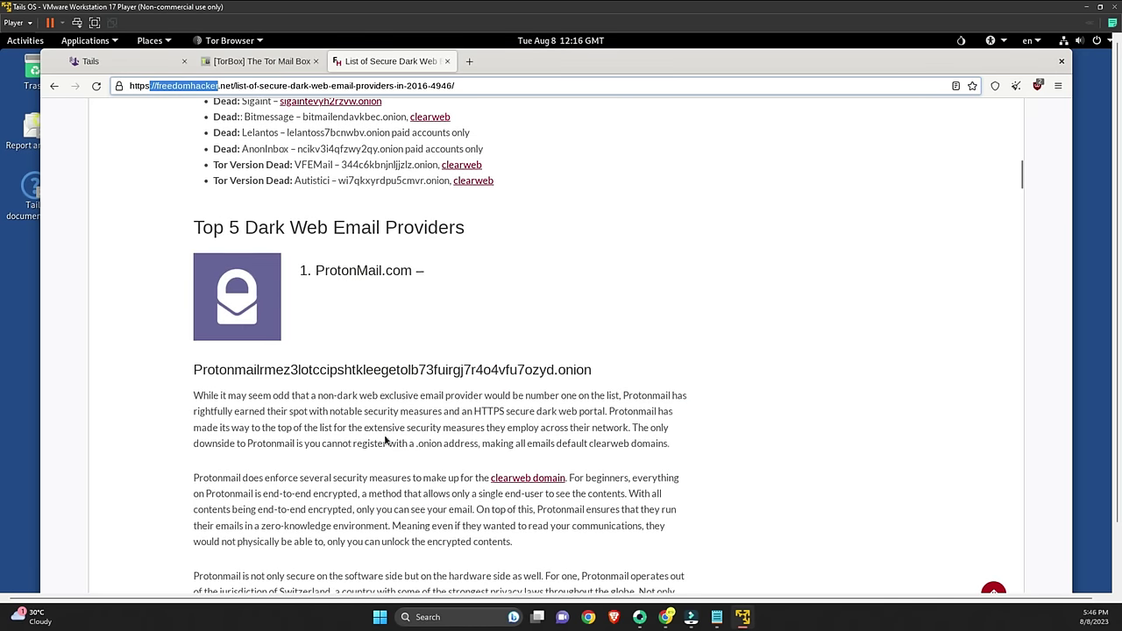
scroll(306, 387, "down", 9)
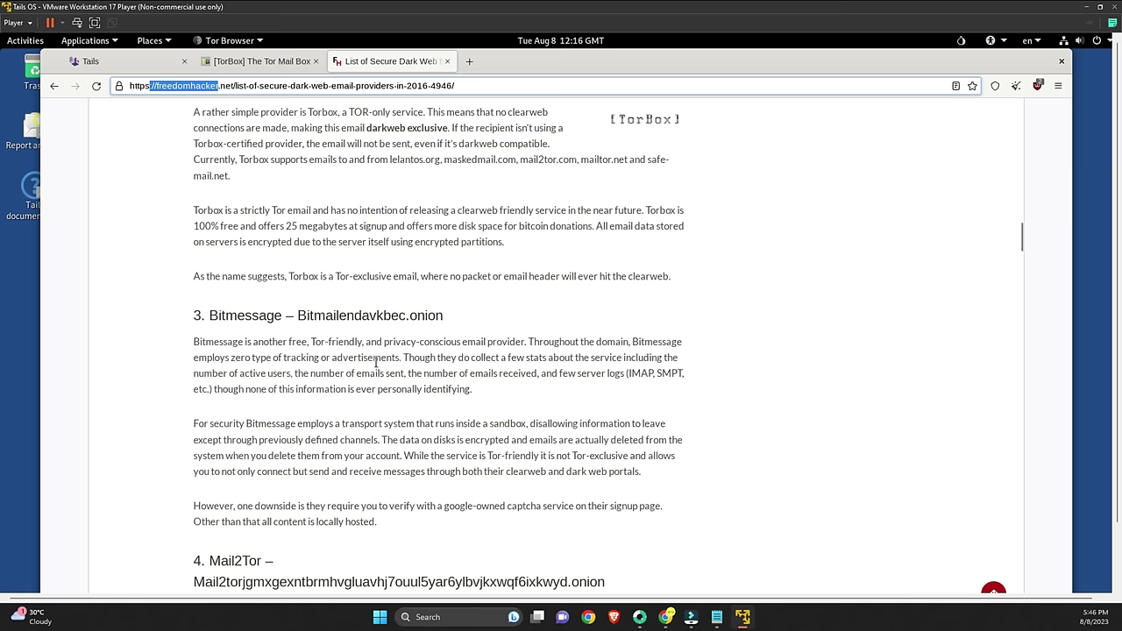
Highlight passages of the Bitmessage description, including 'conscious email provider. Throughout'.
left_click_drag(309, 343, 188, 346)
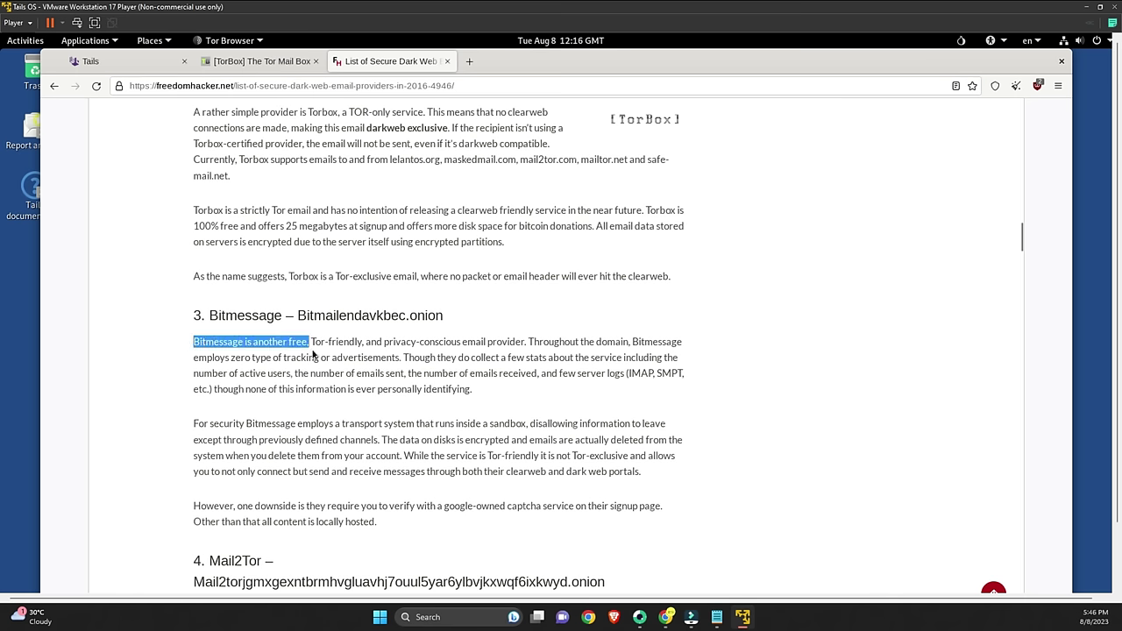
left_click_drag(311, 344, 413, 357)
left_click_drag(578, 342, 443, 344)
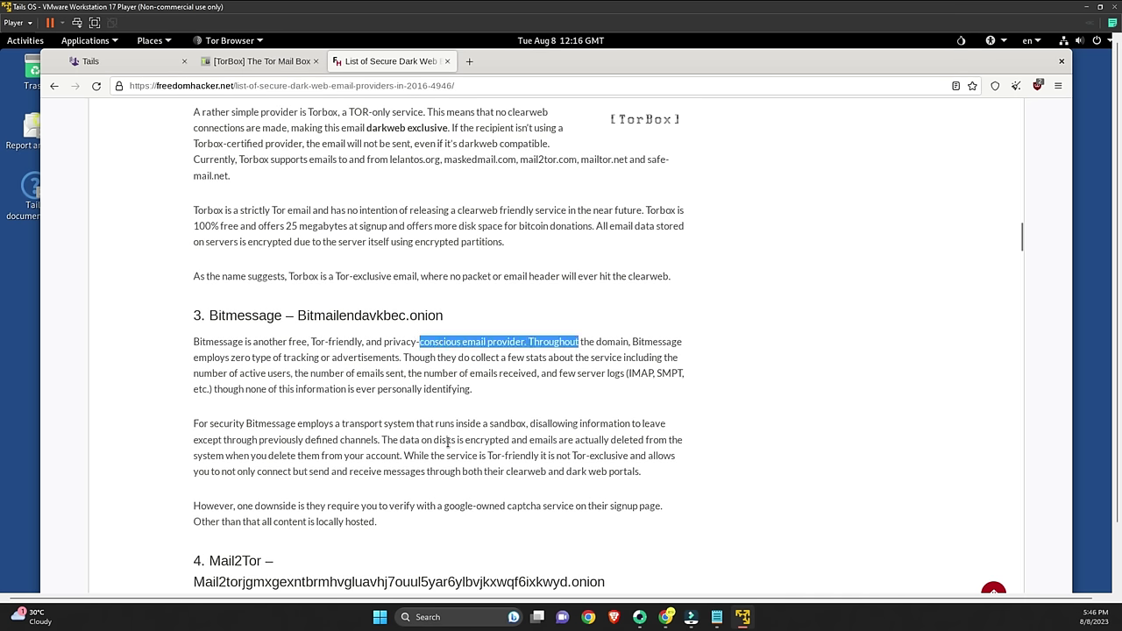
scroll(409, 406, "down", 5)
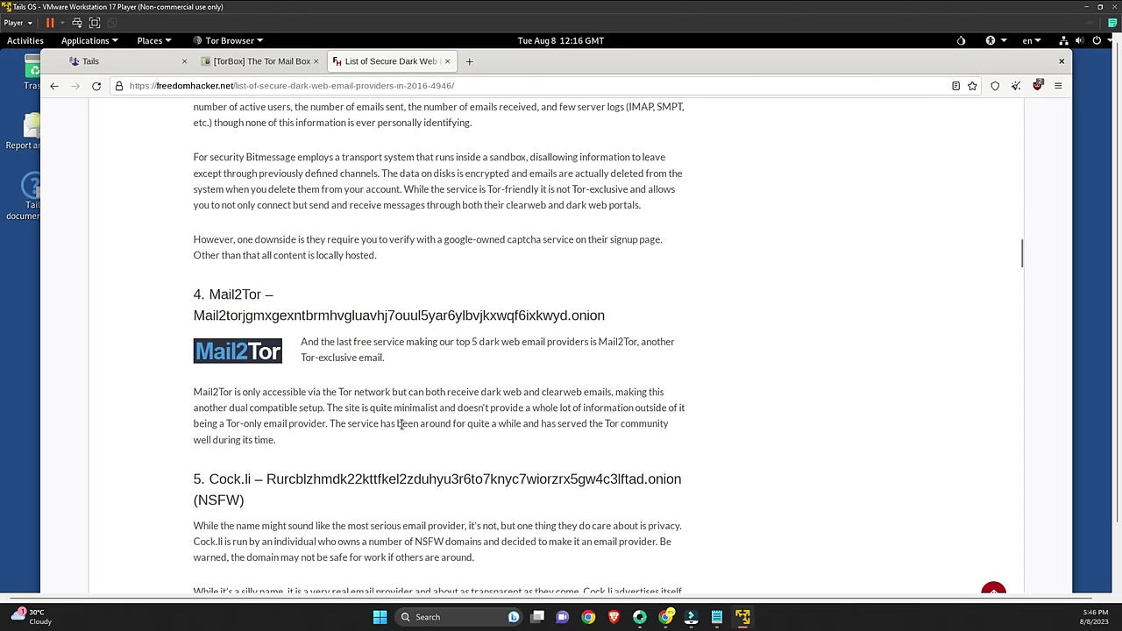
scroll(402, 428, "down", 6)
scroll(402, 428, "up", 8)
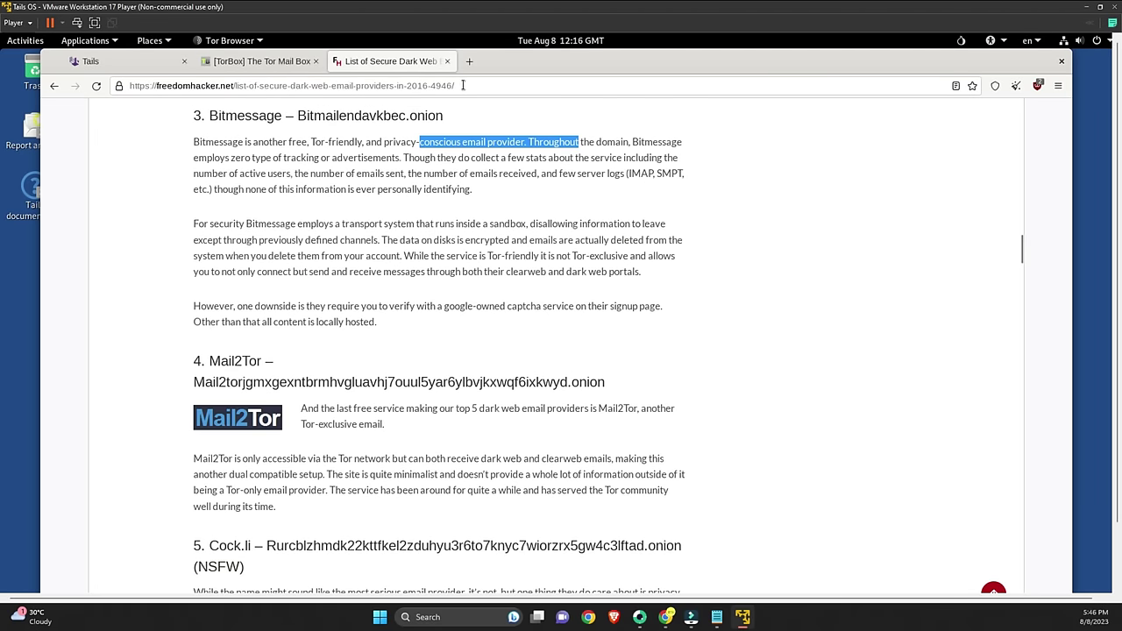
Select the article's full web address and return to its introduction.
left_click(462, 85)
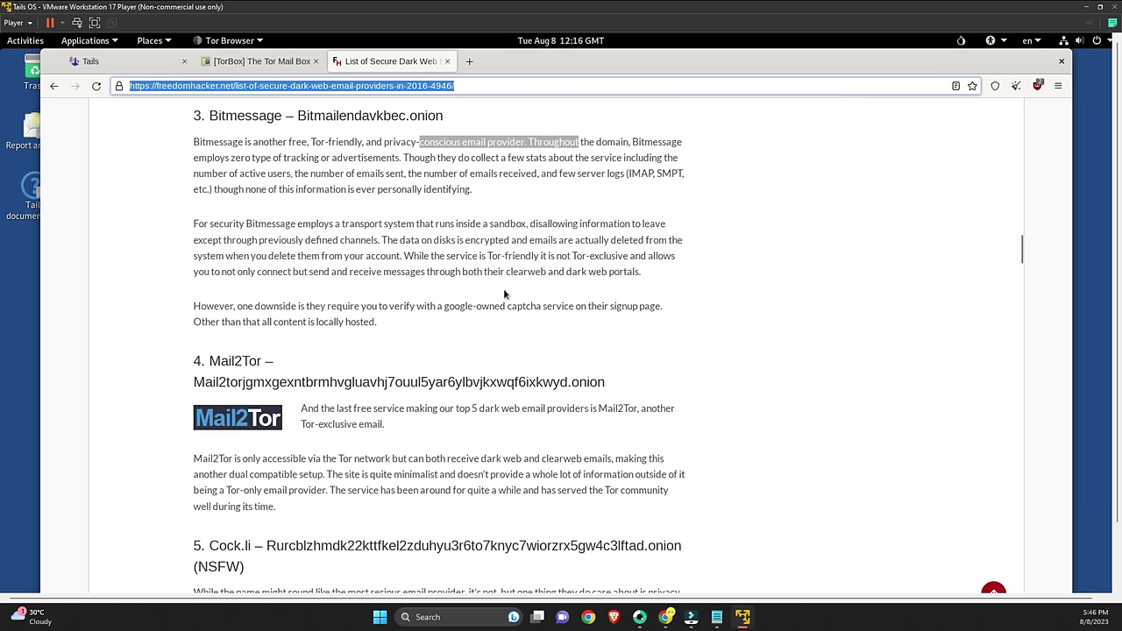
scroll(503, 295, "up", 10)
scroll(503, 295, "up", 15)
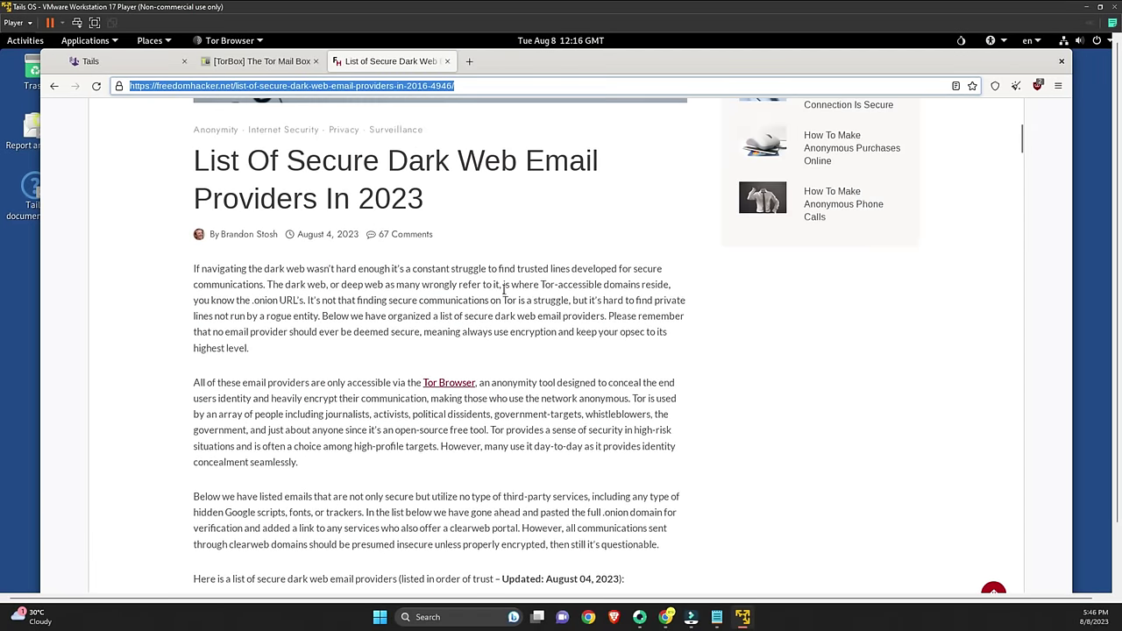
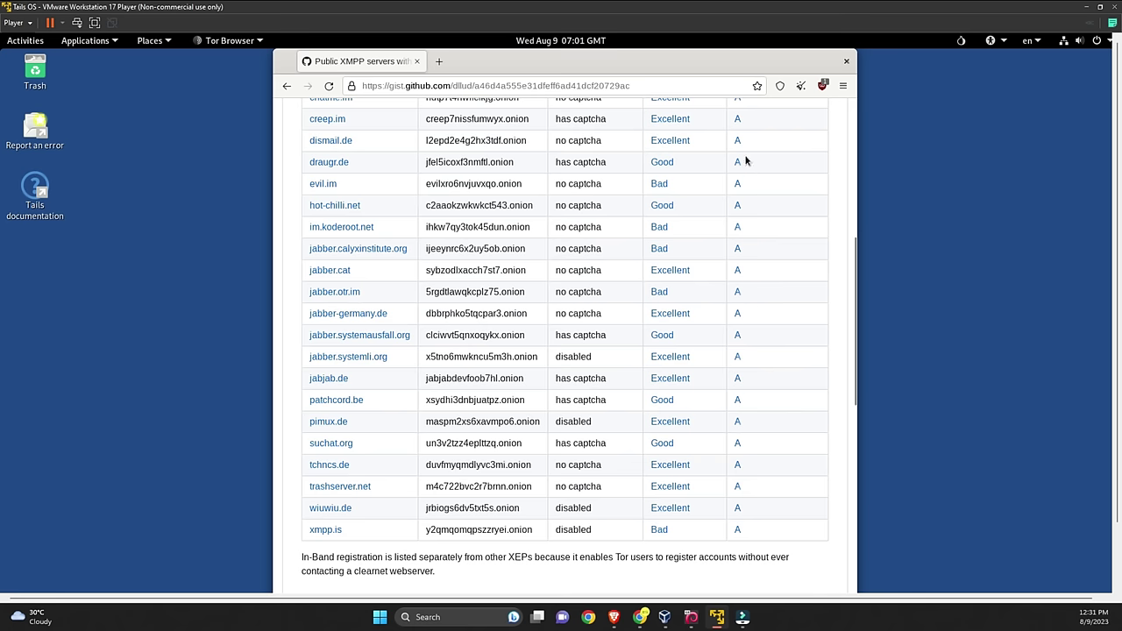
Follow the pimux.de link in the server table and go to its Registration page.
scroll(752, 342, "up", 3)
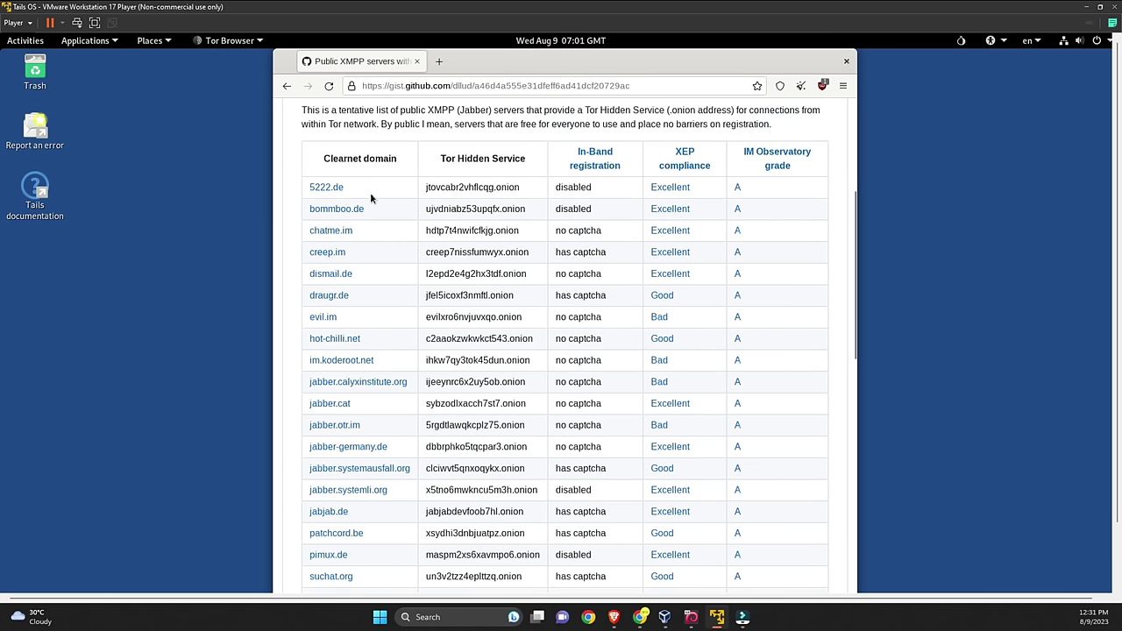
scroll(624, 330, "down", 1)
scroll(659, 368, "down", 5)
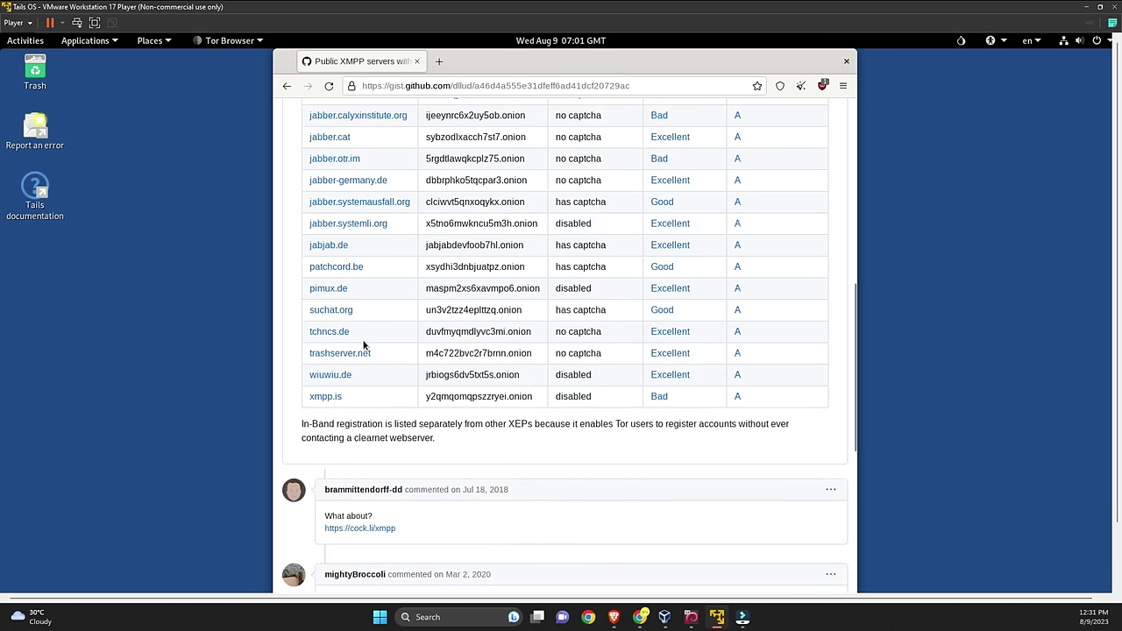
left_click(322, 292)
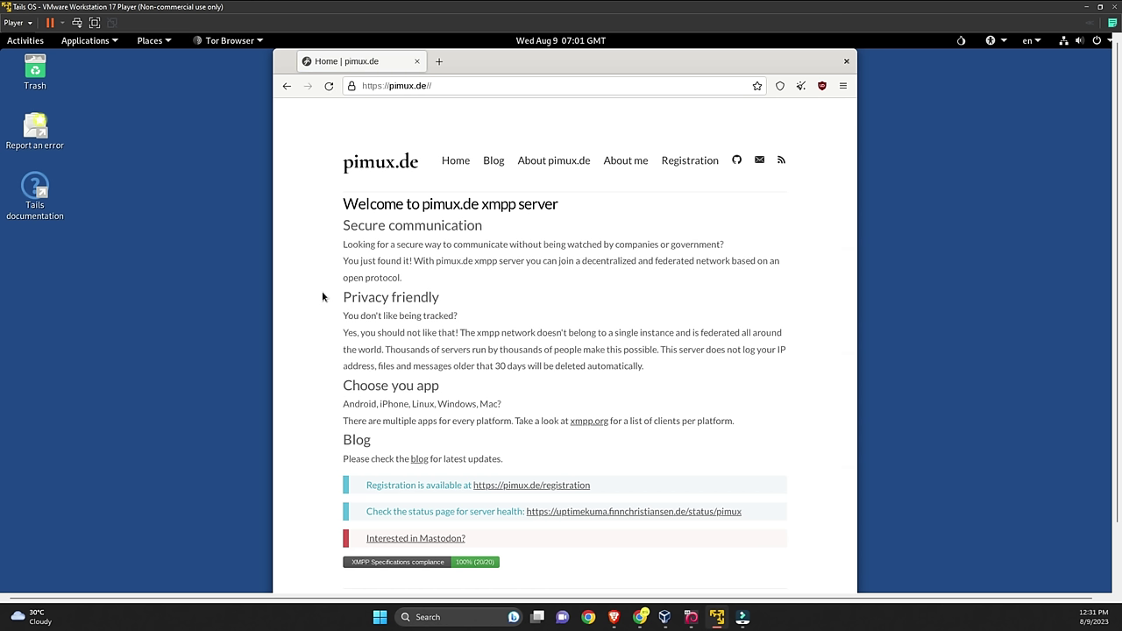
left_click_drag(351, 170, 379, 179)
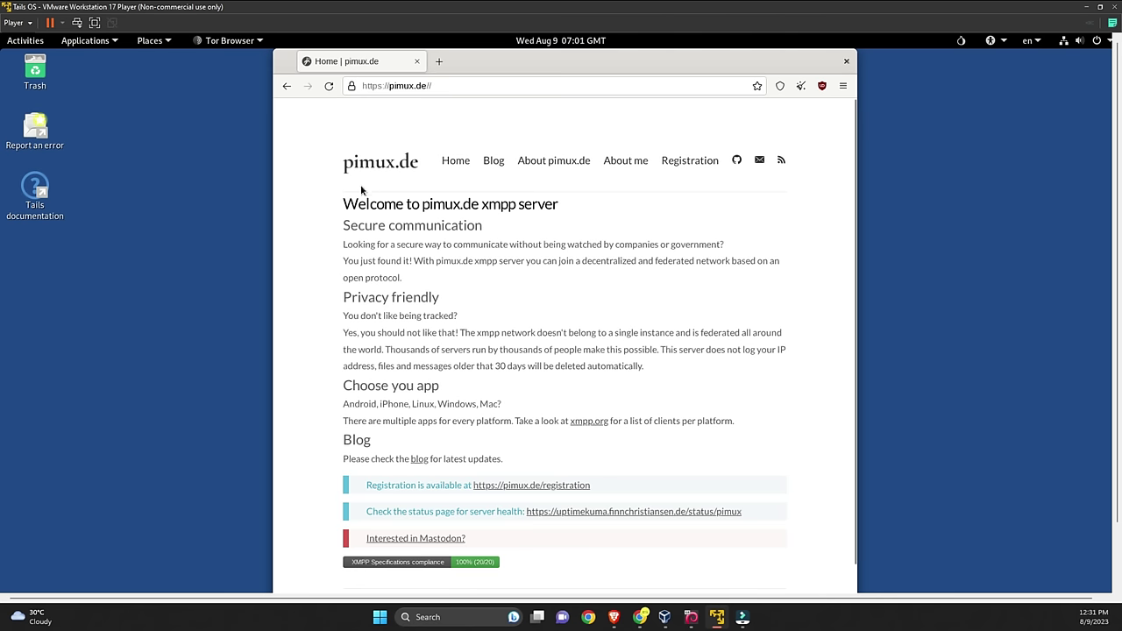
left_click(683, 163)
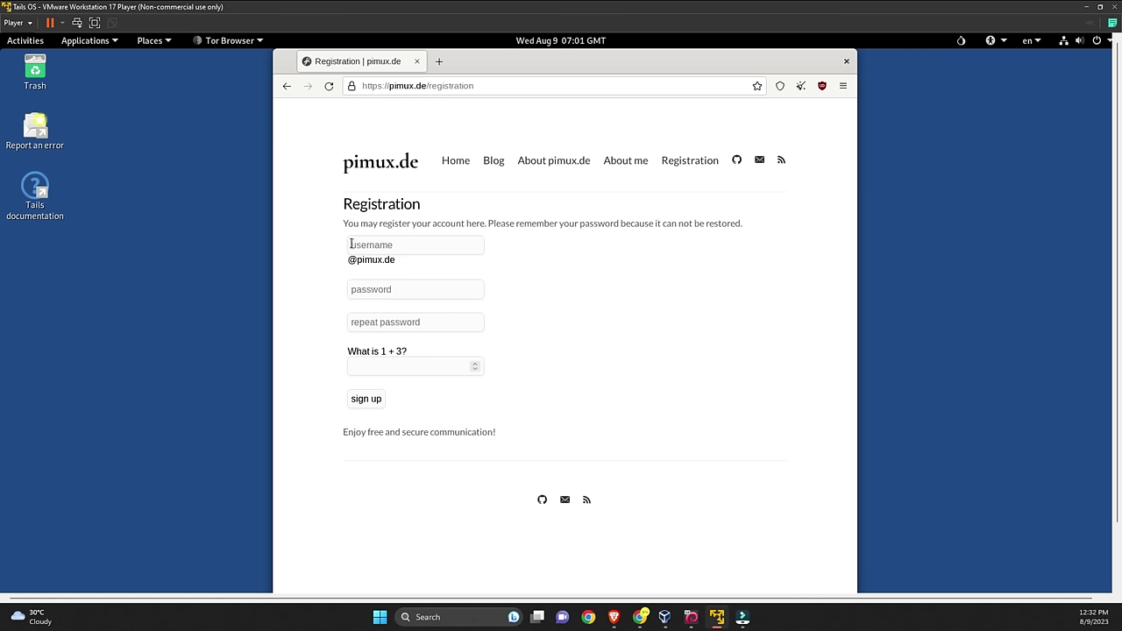
Highlight the Registration heading, intro, username and password fields, and the no-restore password warning.
left_click_drag(343, 203, 445, 211)
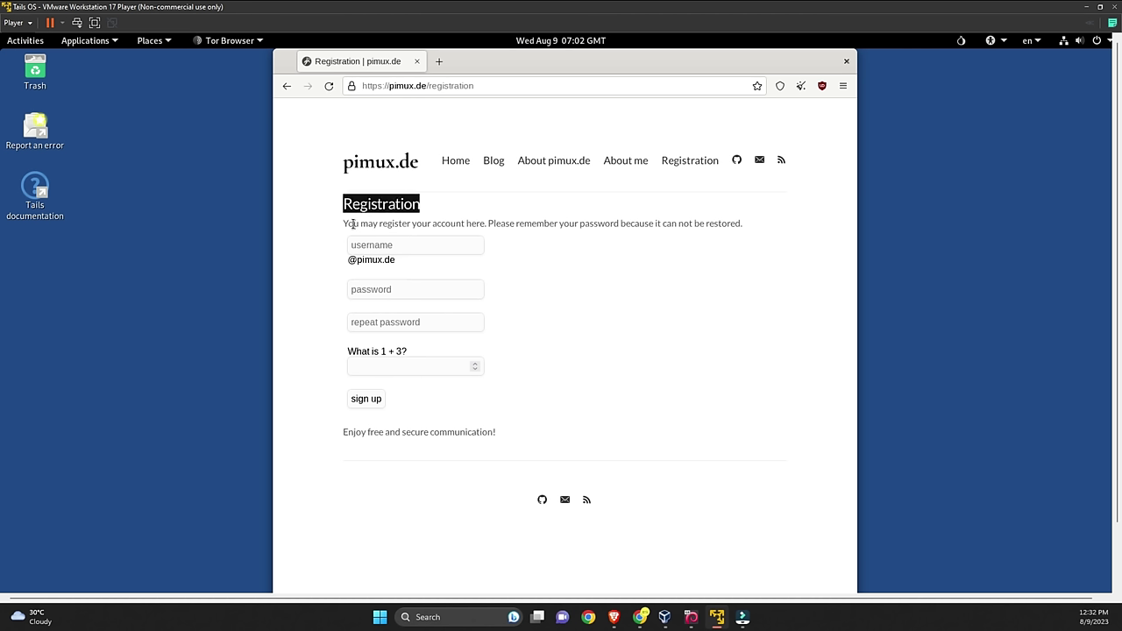
left_click_drag(348, 223, 615, 225)
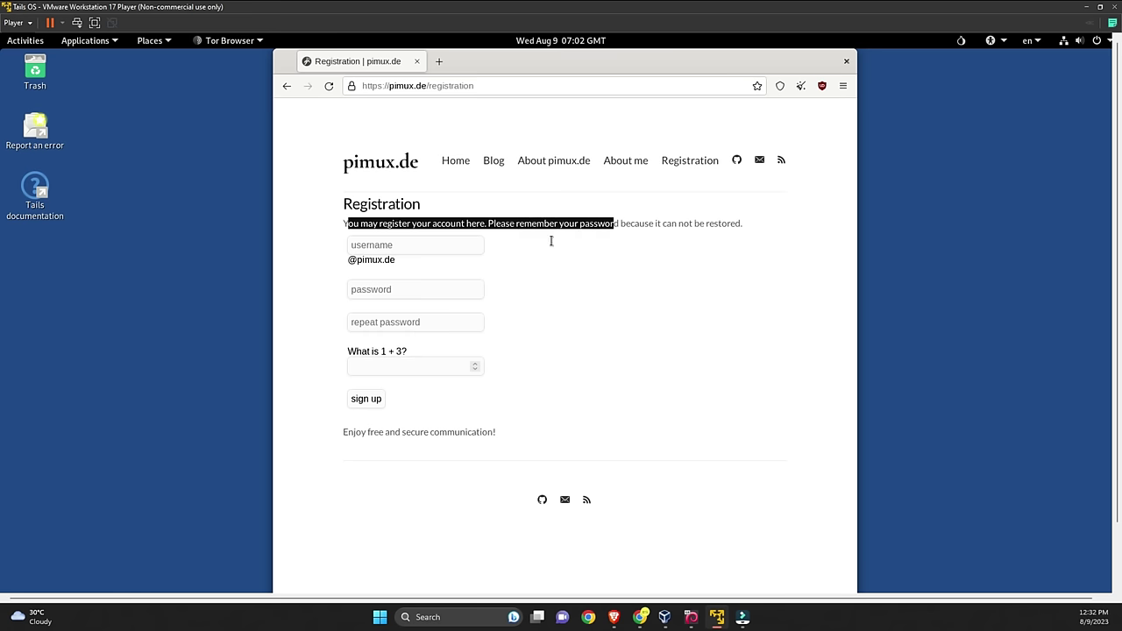
left_click(377, 245)
left_click(429, 289)
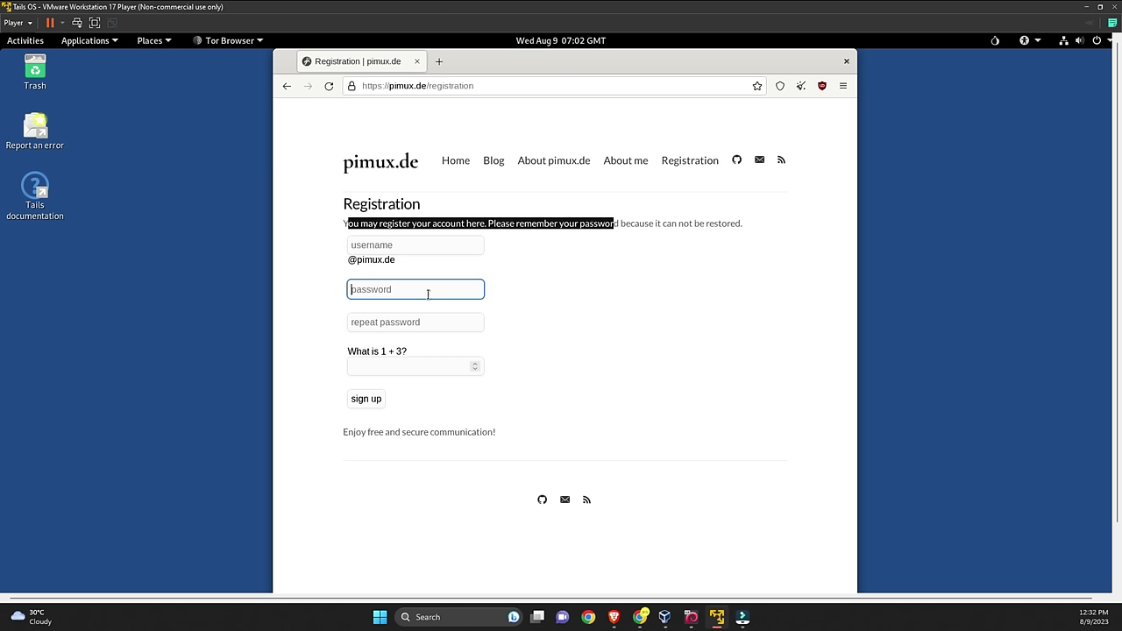
left_click(743, 228)
left_click_drag(745, 228, 624, 219)
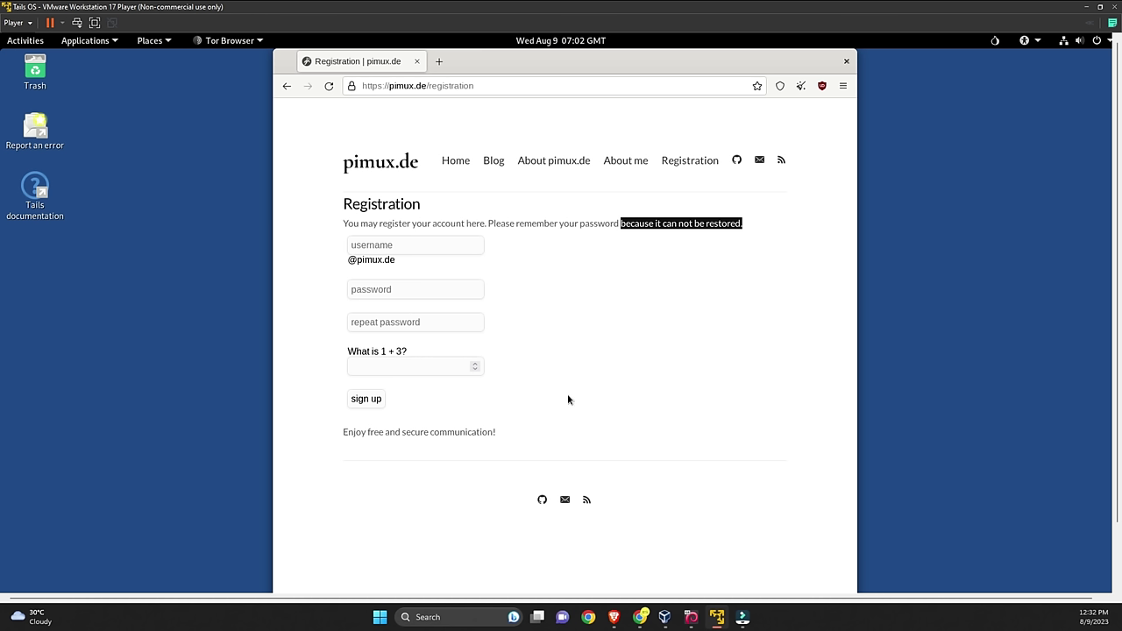
Sign up with a username and password, then copy the new account's JID.
left_click(414, 248)
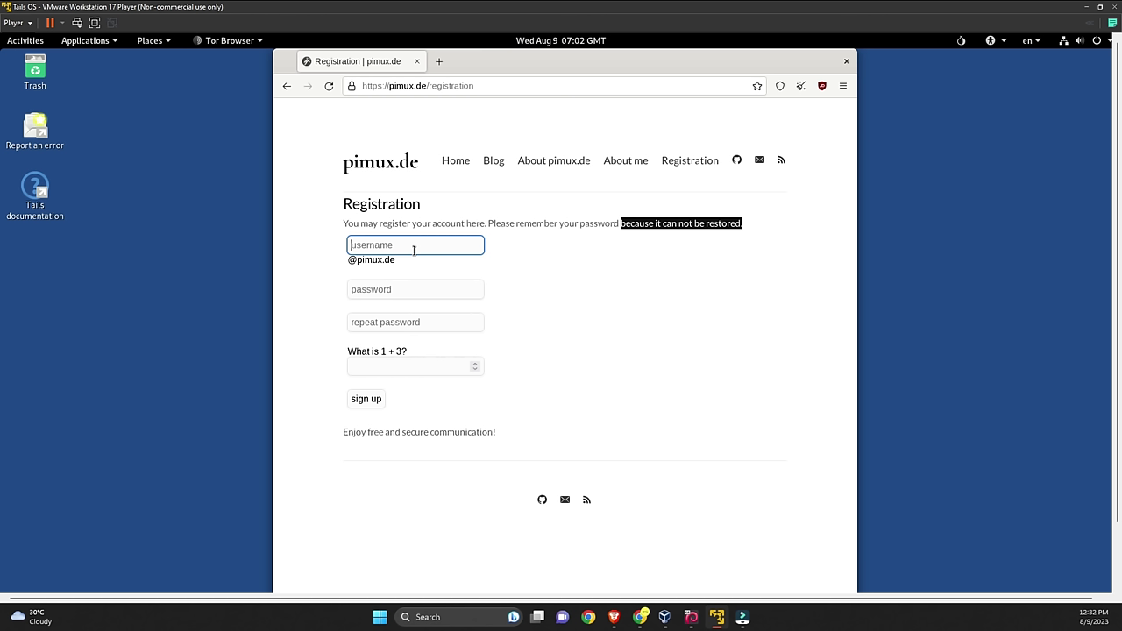
type("spiderman")
left_click(414, 293)
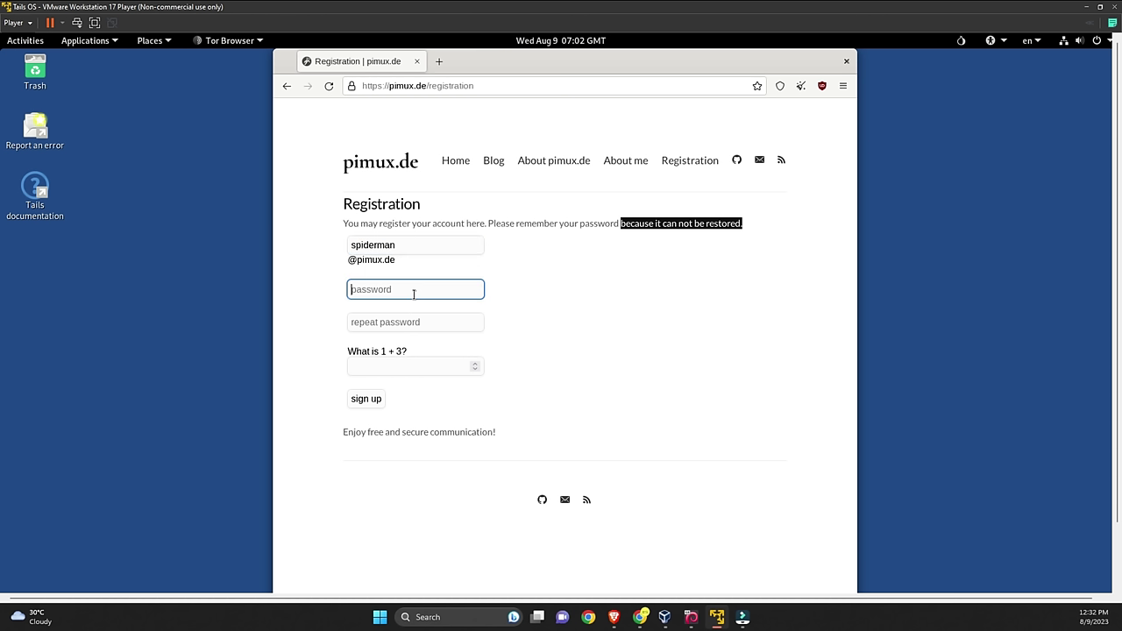
key("Return")
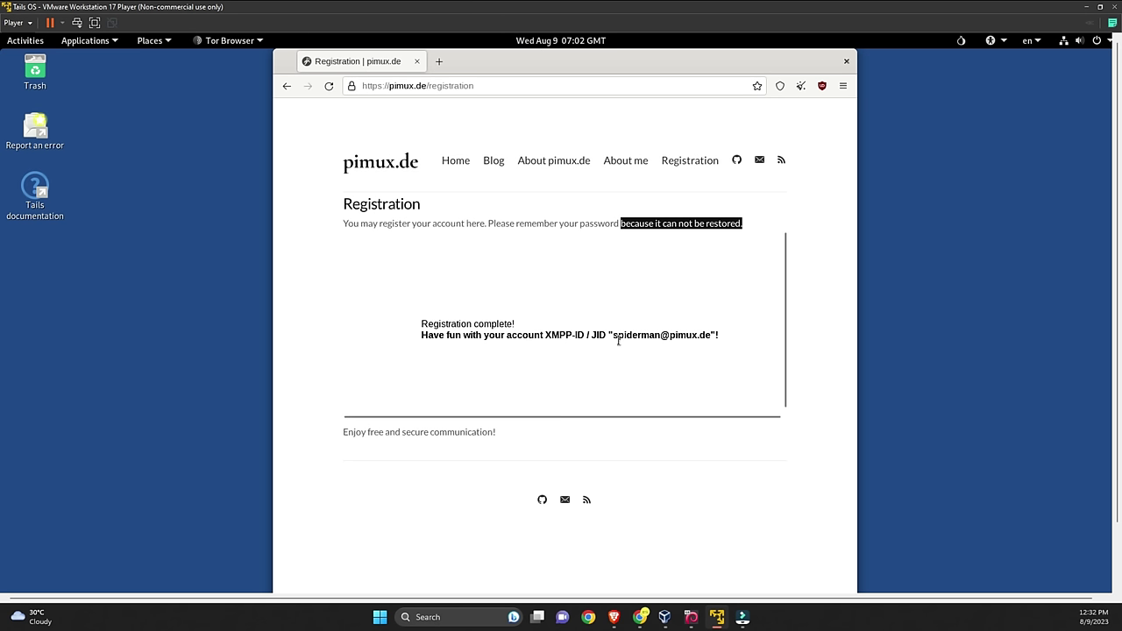
left_click_drag(614, 338, 712, 338)
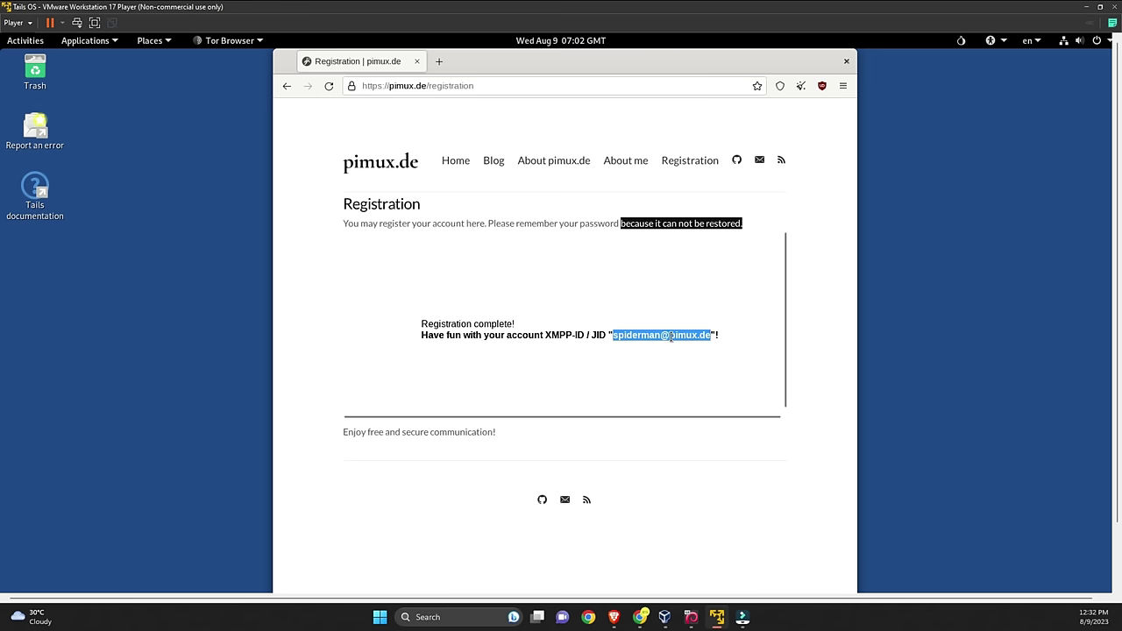
right_click(671, 339)
left_click(689, 348)
Launch Pidgin Internet Messenger from Applications > Internet.
left_click(95, 44)
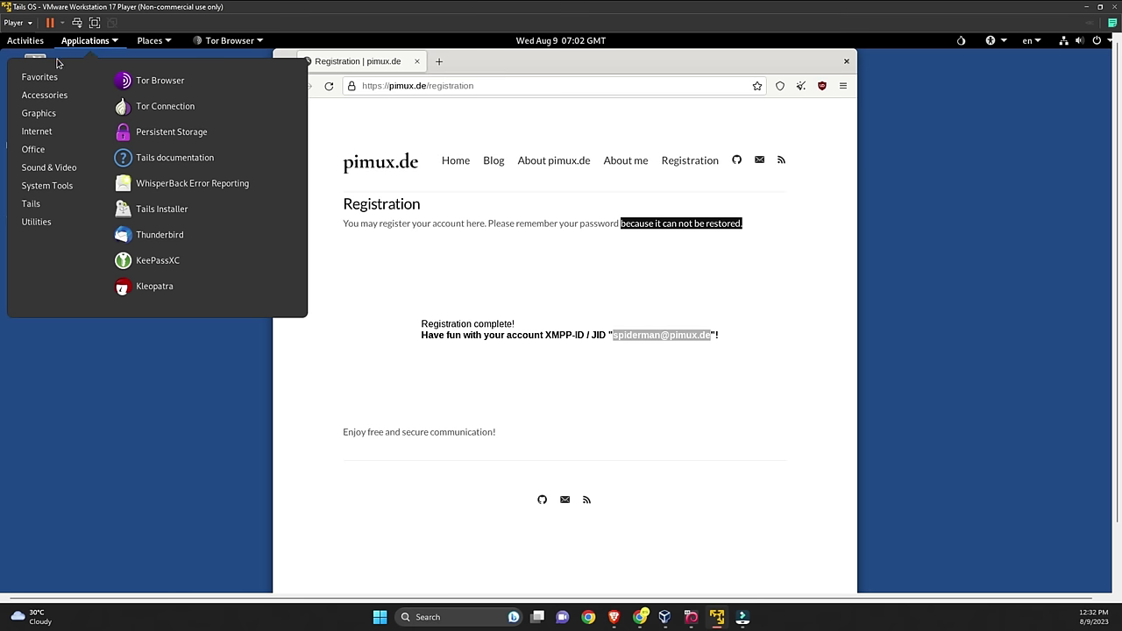
mouse_move(35, 133)
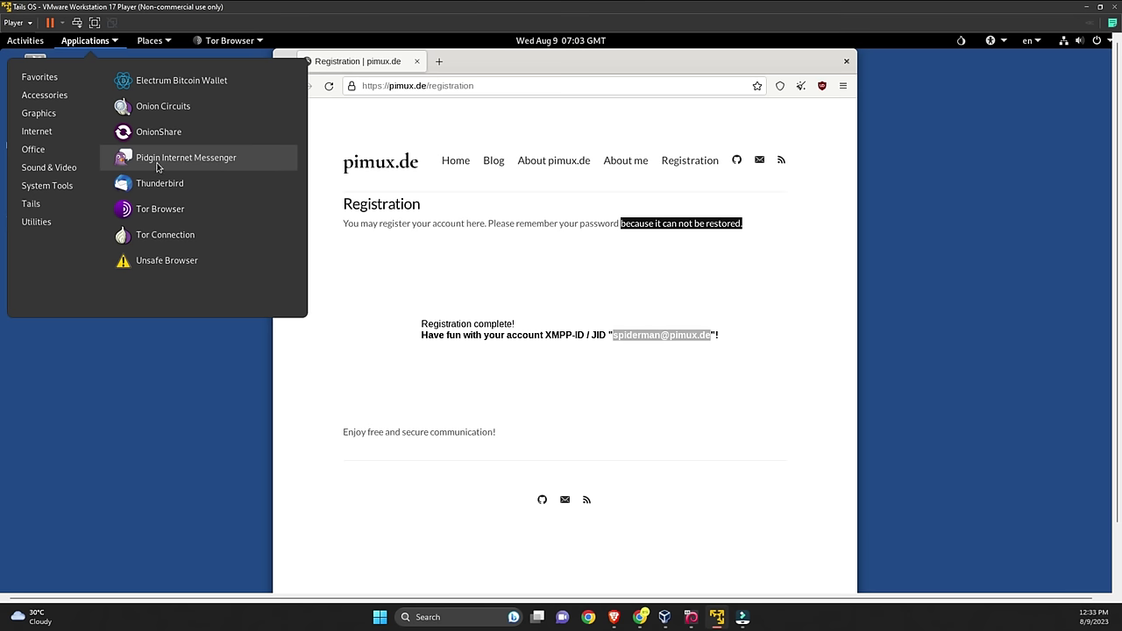
left_click(202, 161)
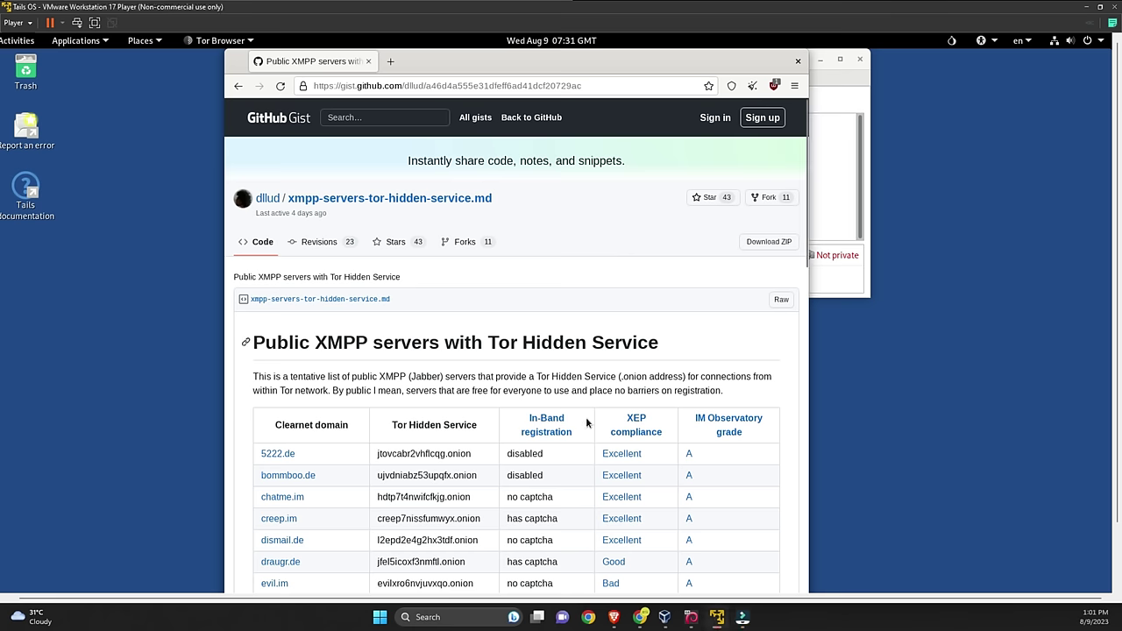
Copy pimux.de's onion address maspm2xs6xavmpo6.onion from the table and close Tor Browser.
scroll(613, 438, "down", 7)
scroll(614, 474, "down", 3)
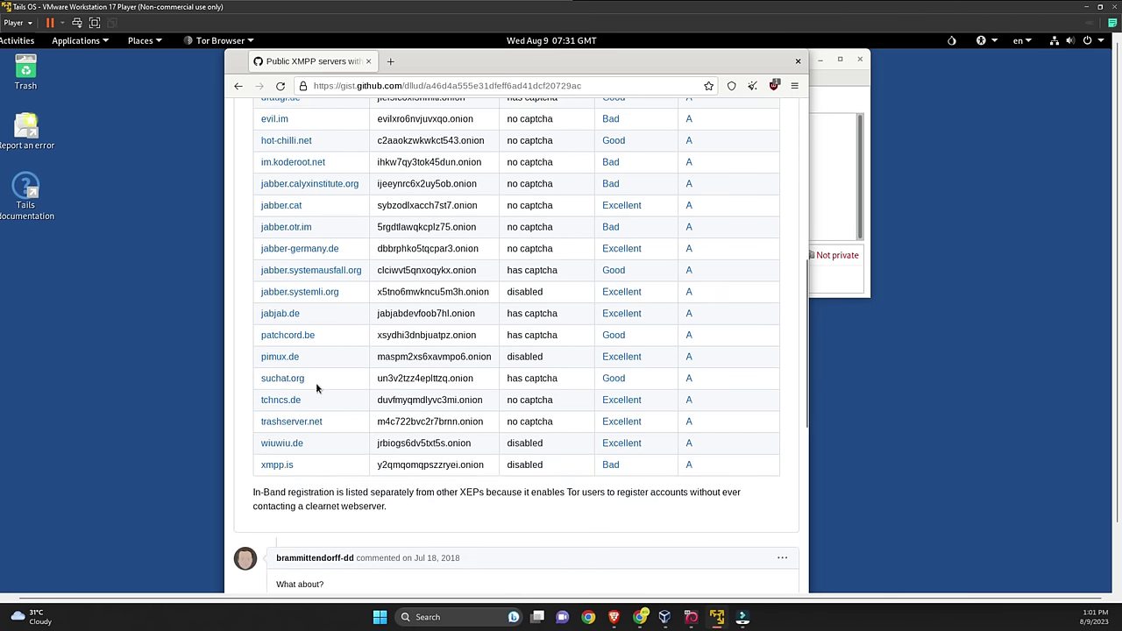
left_click_drag(378, 358, 491, 356)
right_click(487, 360)
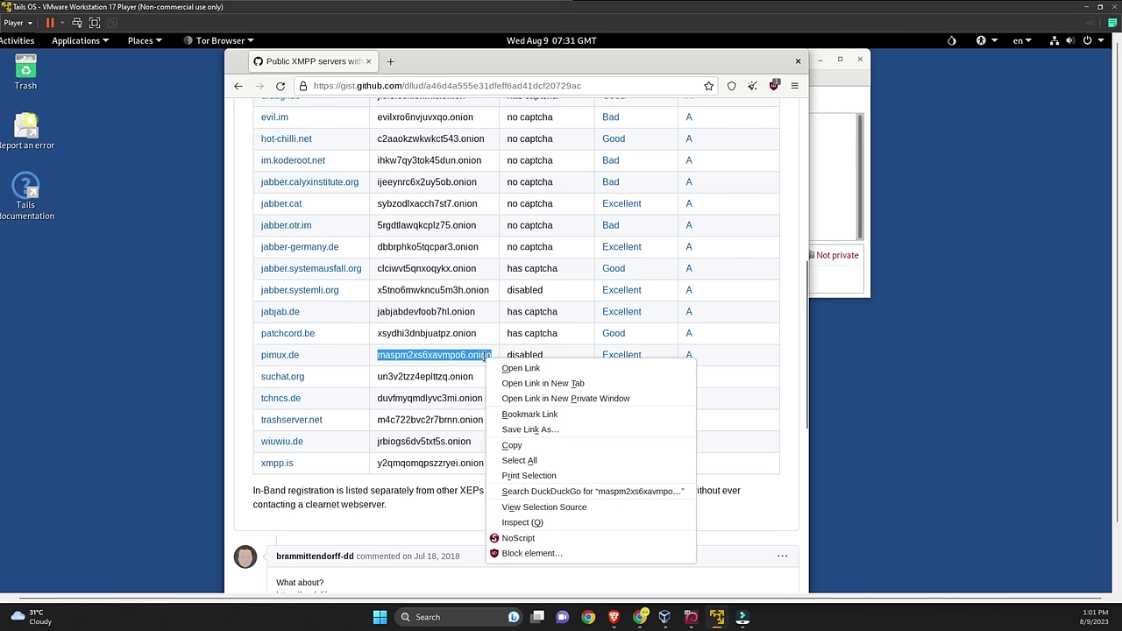
left_click(536, 445)
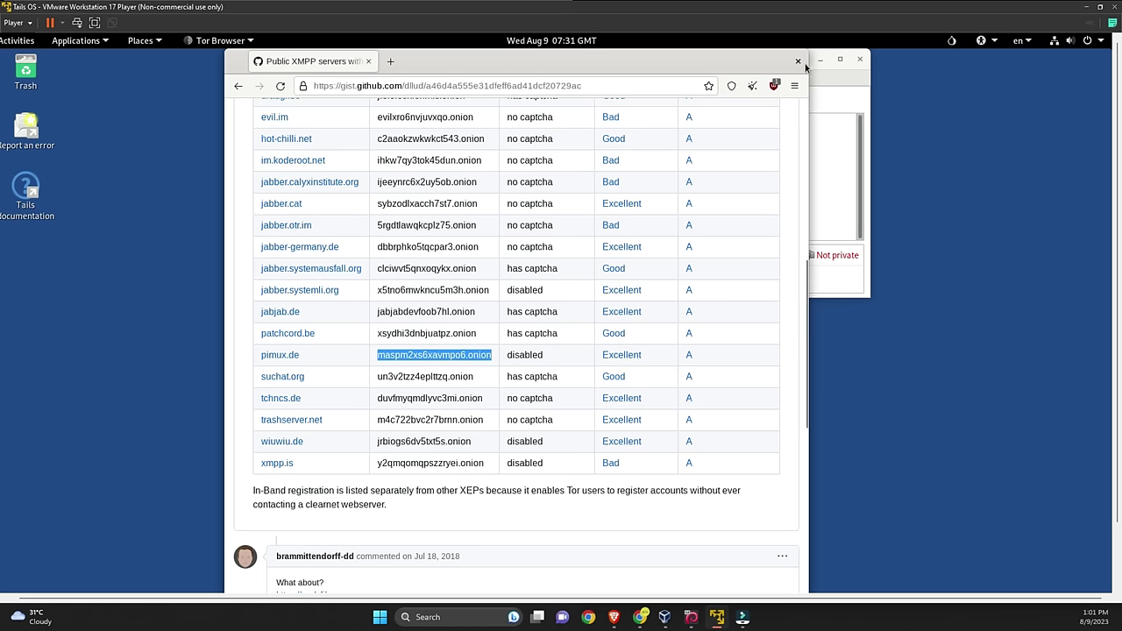
left_click_drag(802, 64, 730, 116)
left_click(725, 114)
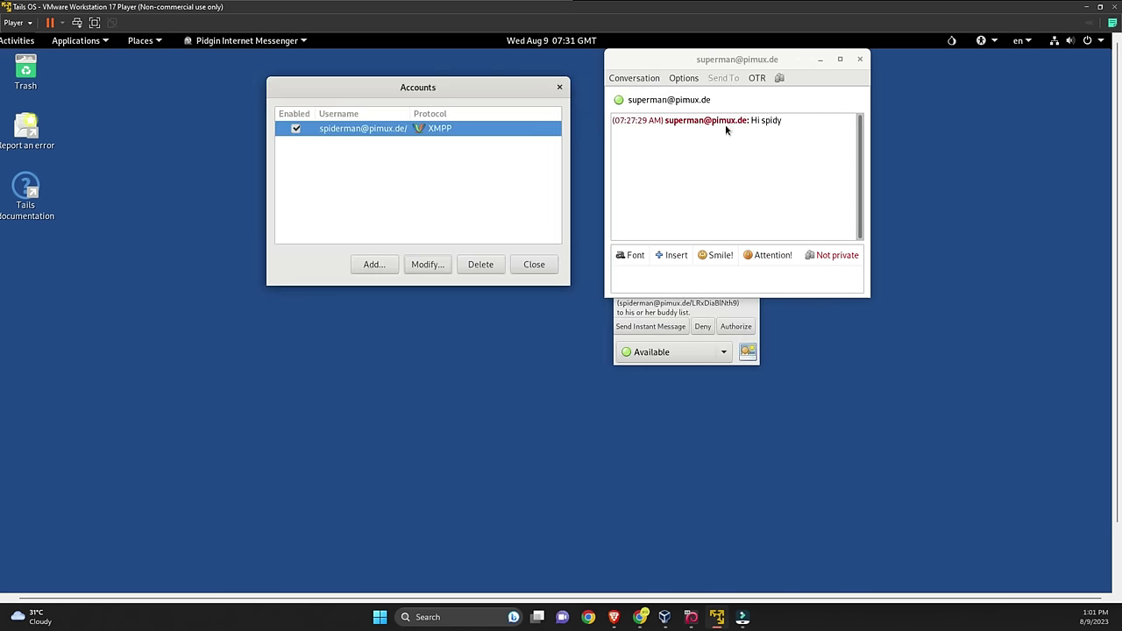
Paste the onion address as the account's Advanced connect server and save.
left_click(427, 270)
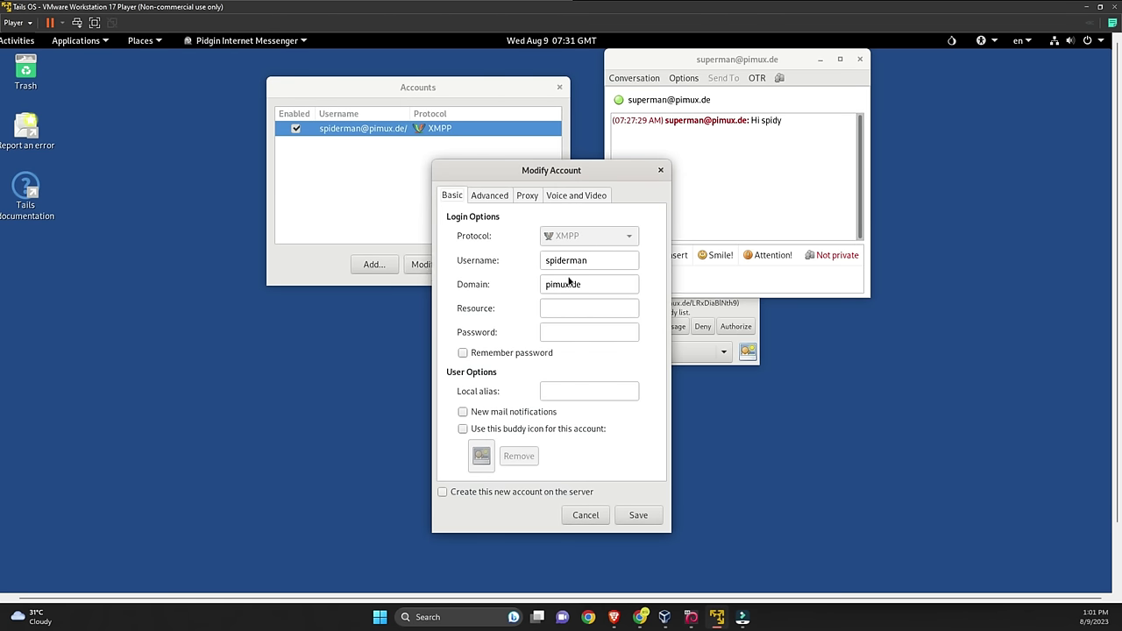
left_click(488, 194)
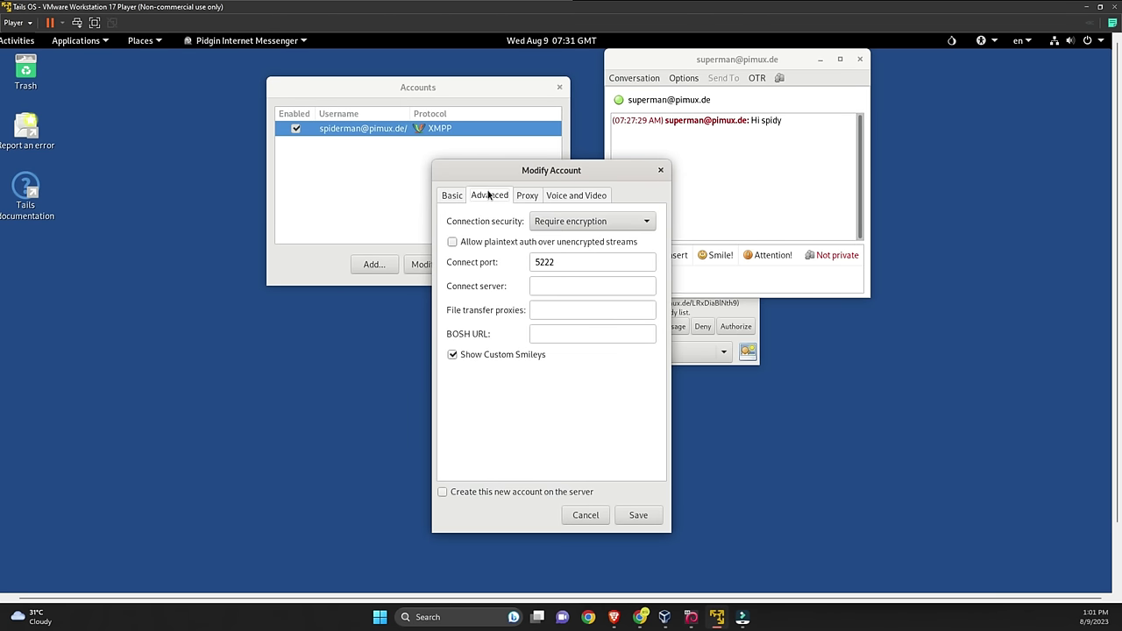
left_click(557, 288)
key("ctrl+v")
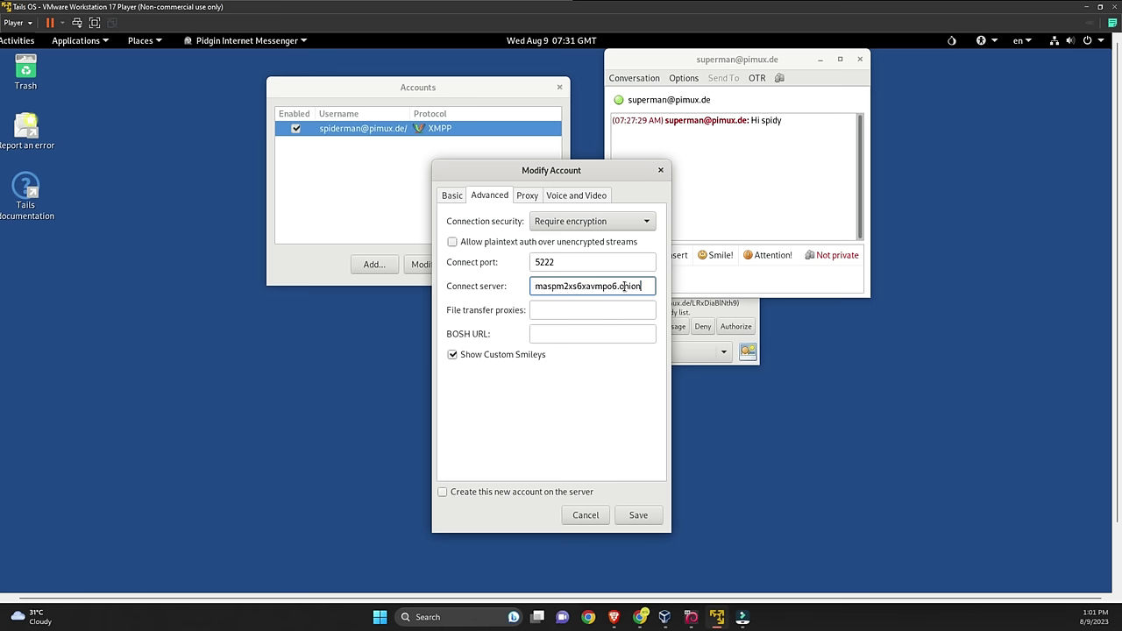
left_click_drag(653, 289, 530, 291)
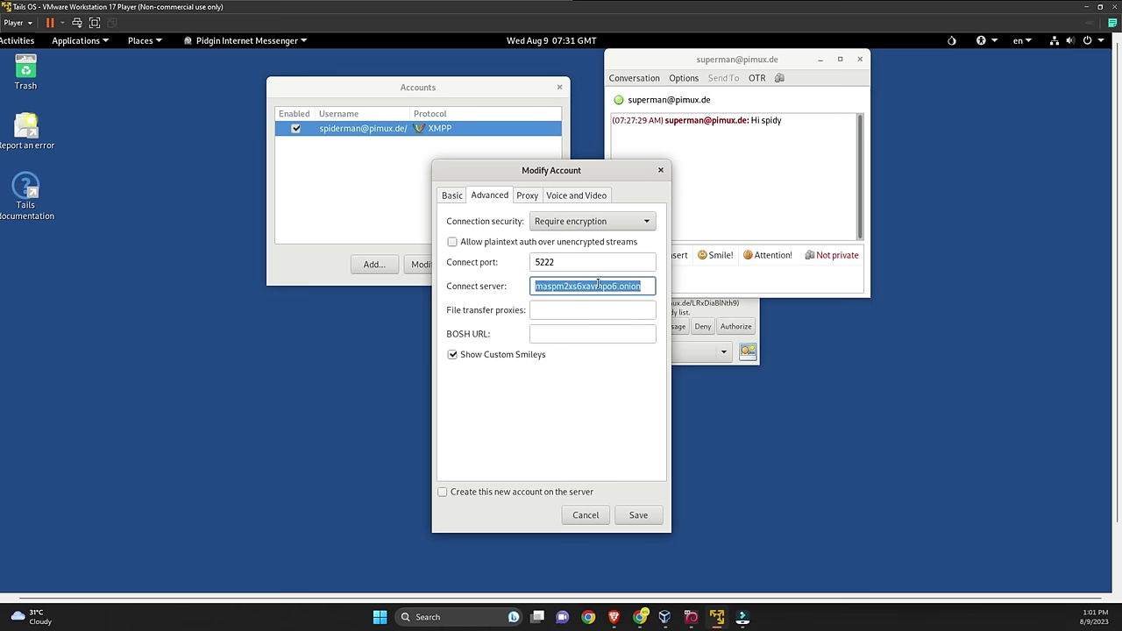
left_click(636, 515)
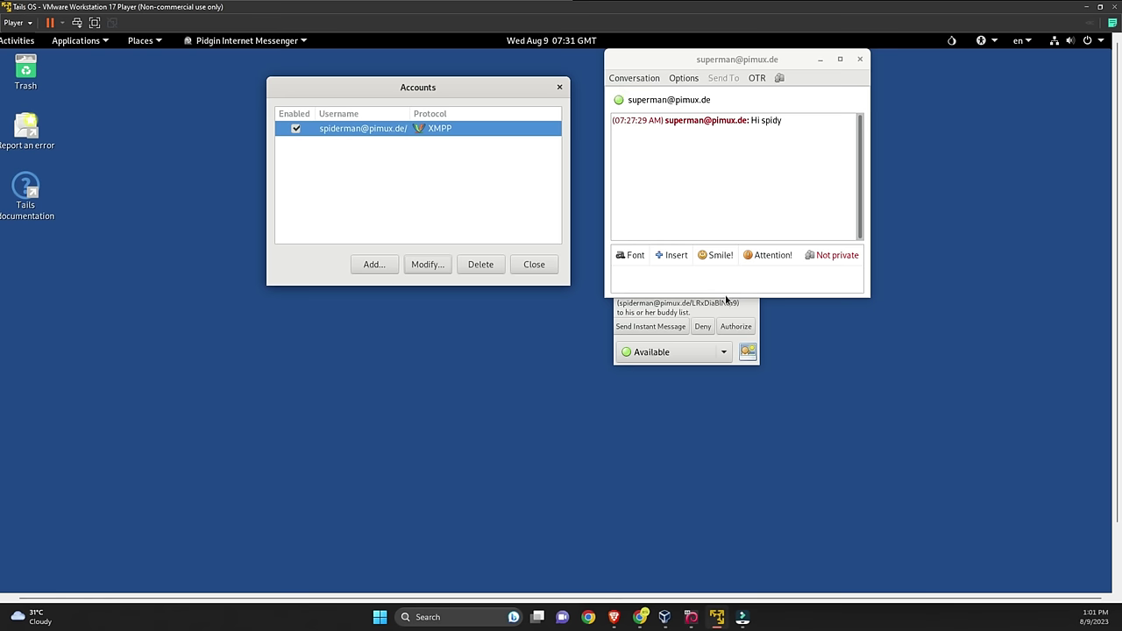
Set the account Offline, then re-save its connect server settings.
left_click_drag(744, 74, 1009, 103)
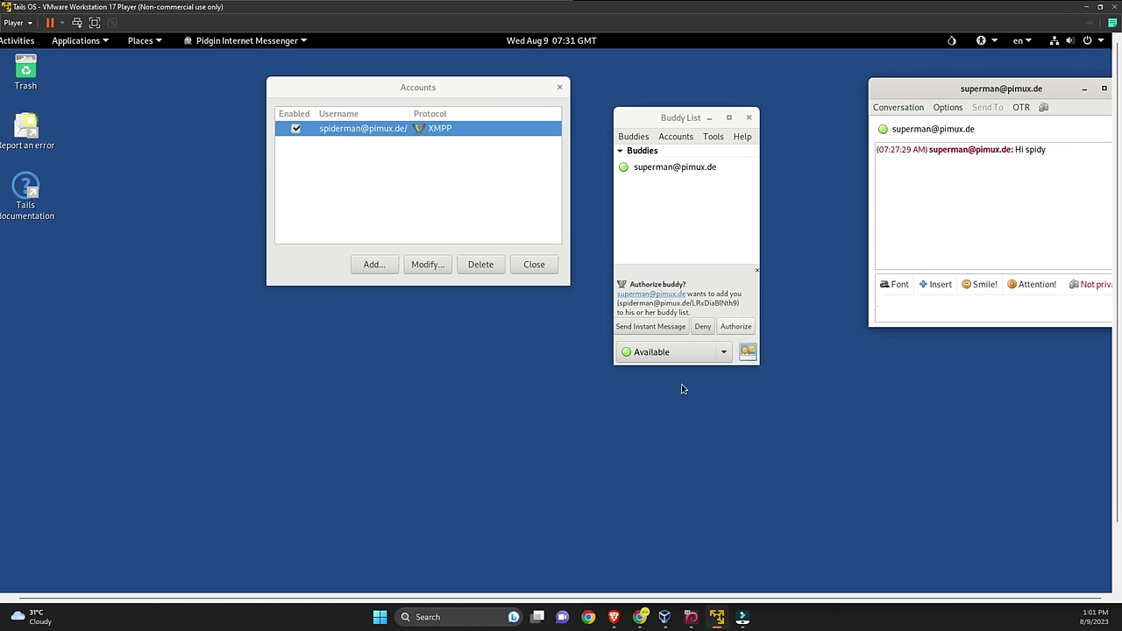
left_click(671, 356)
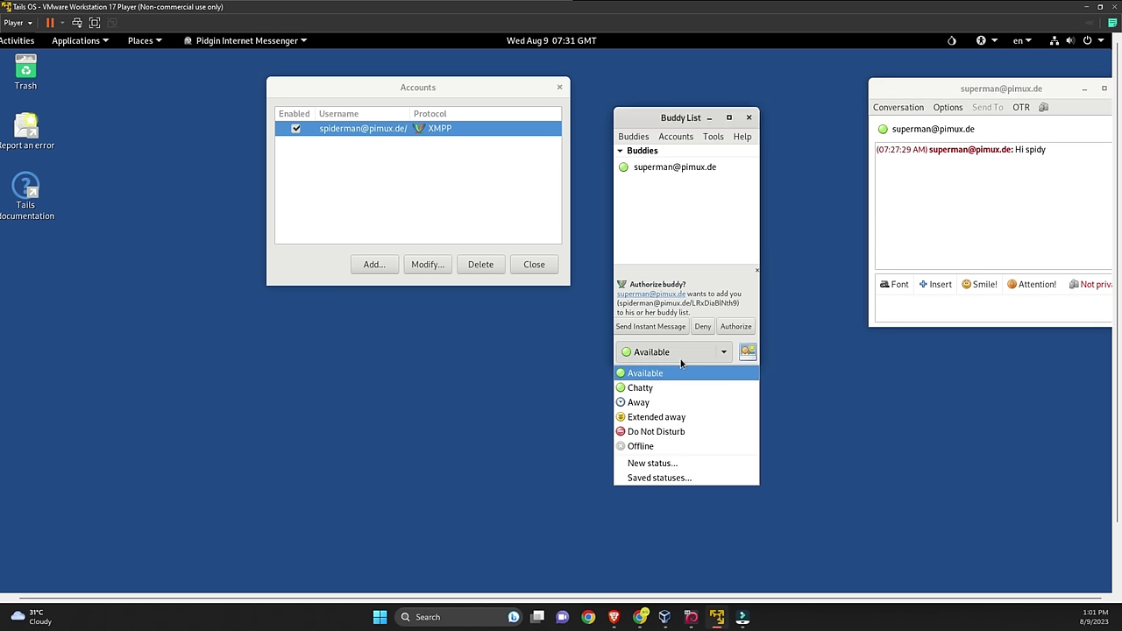
left_click(670, 447)
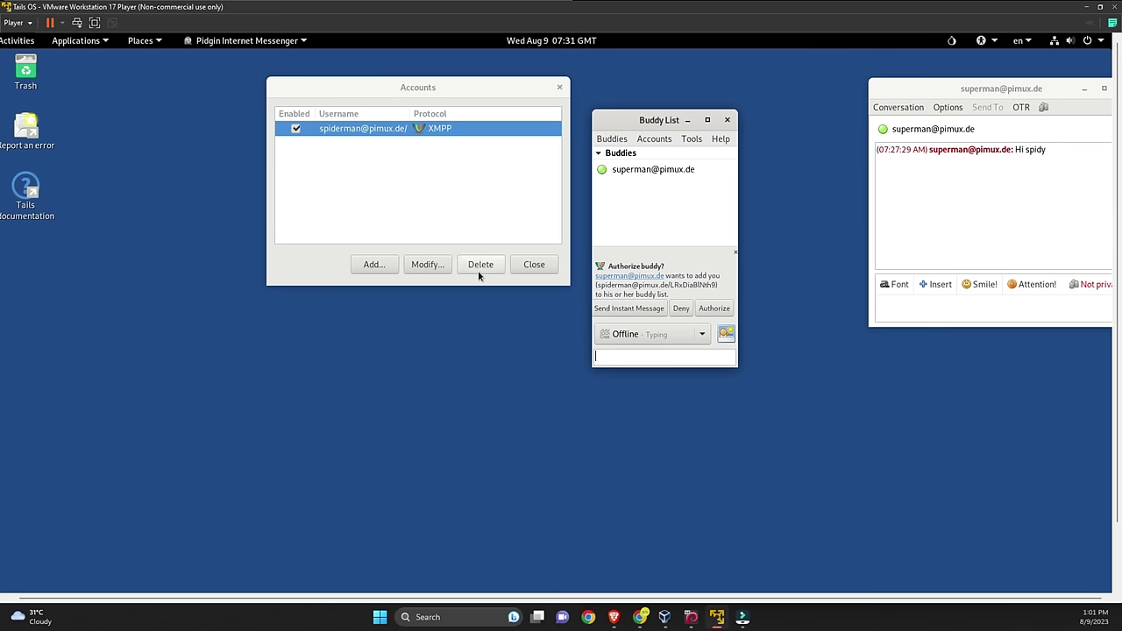
left_click(422, 272)
left_click(493, 197)
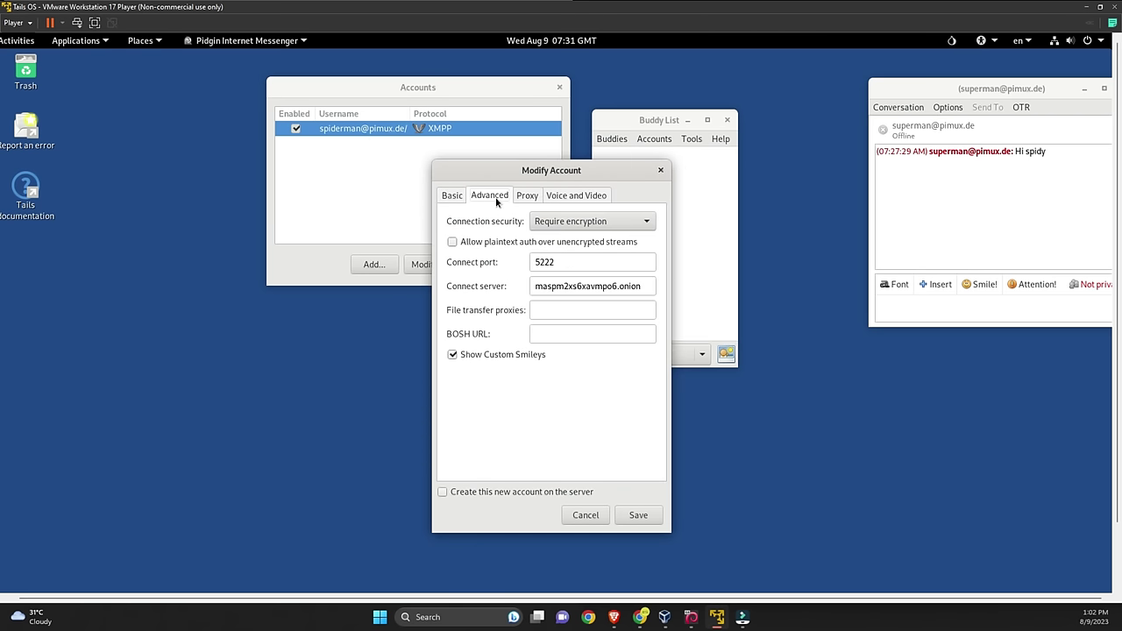
triple_click(583, 291)
left_click(638, 514)
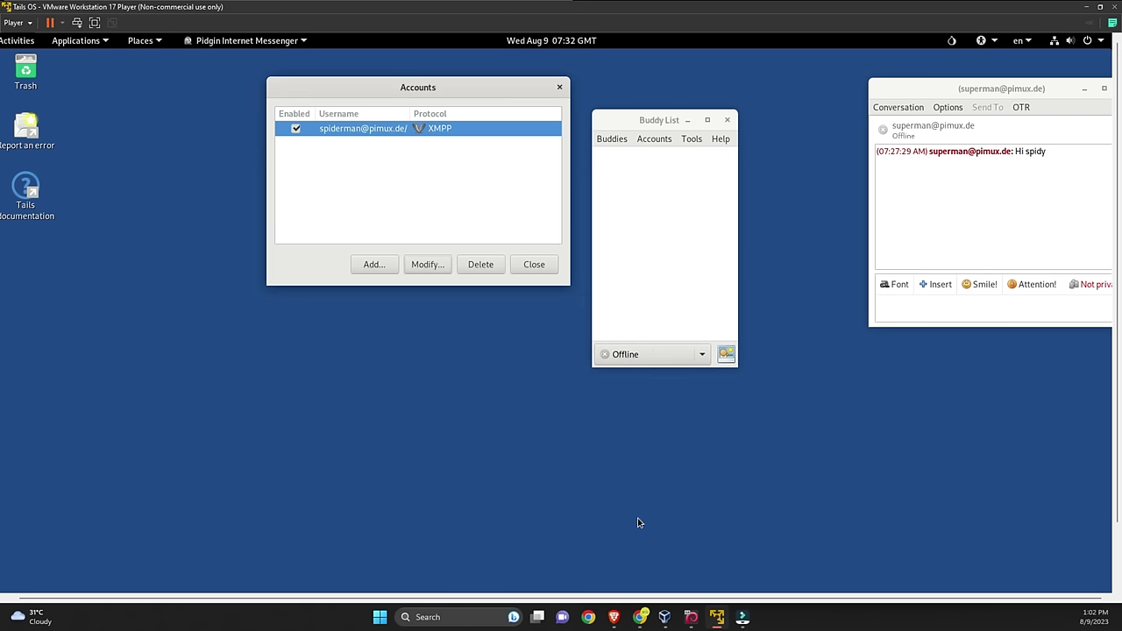
Set the status back to Available and reconnect the account.
left_click(640, 354)
left_click(644, 379)
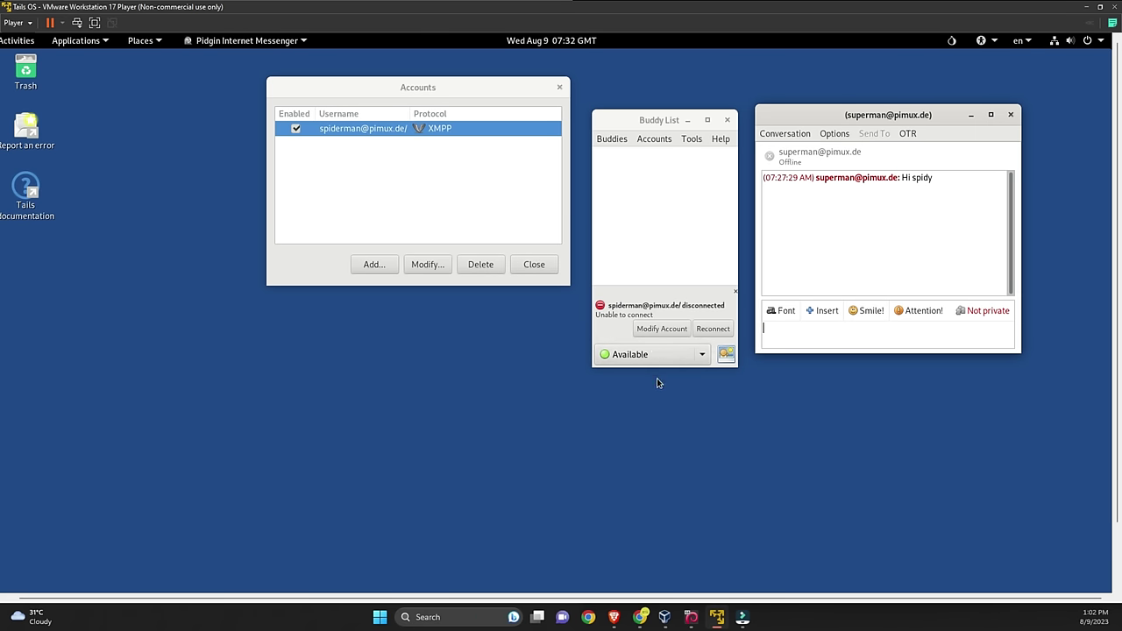
left_click(704, 333)
left_click(702, 333)
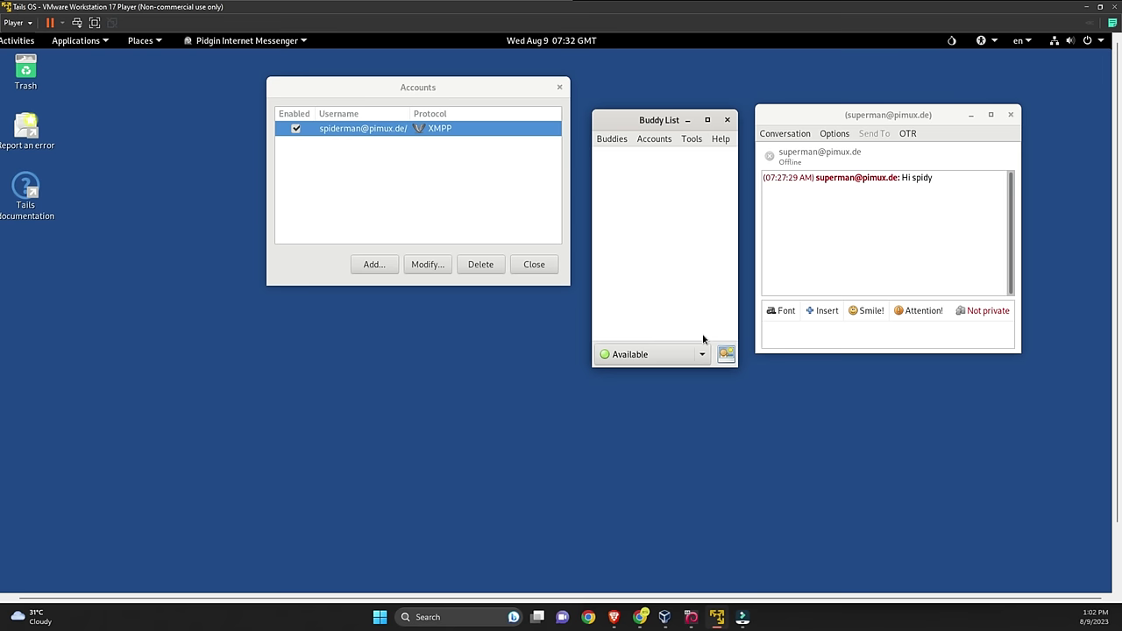
left_click(1102, 6)
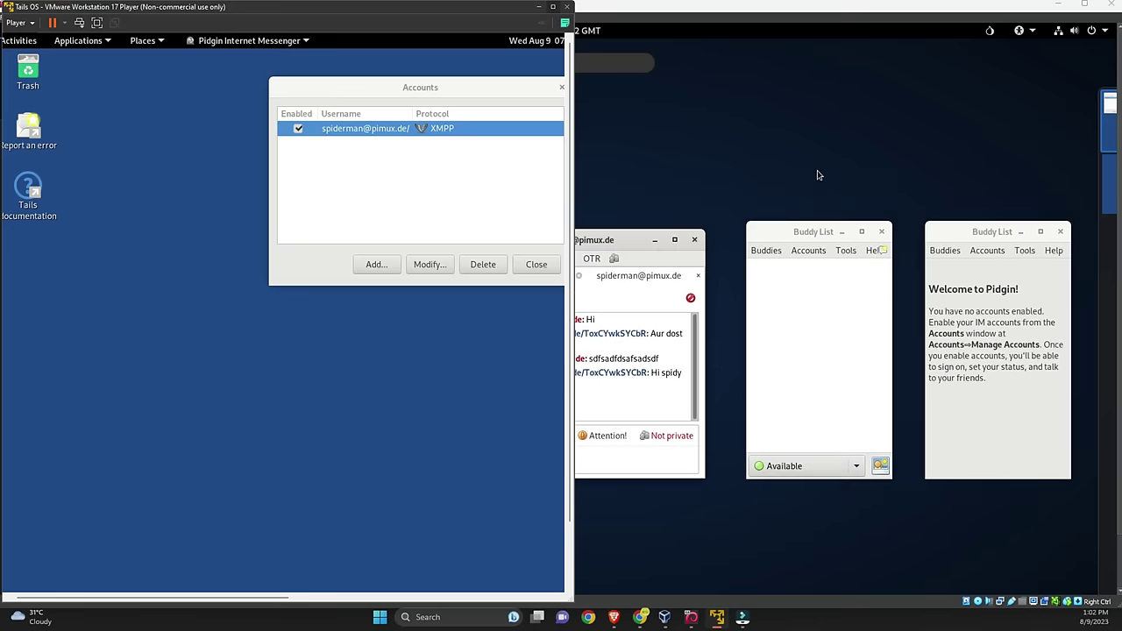
Raise the second Tails VirtualBox machine and maximize its window.
left_click(682, 297)
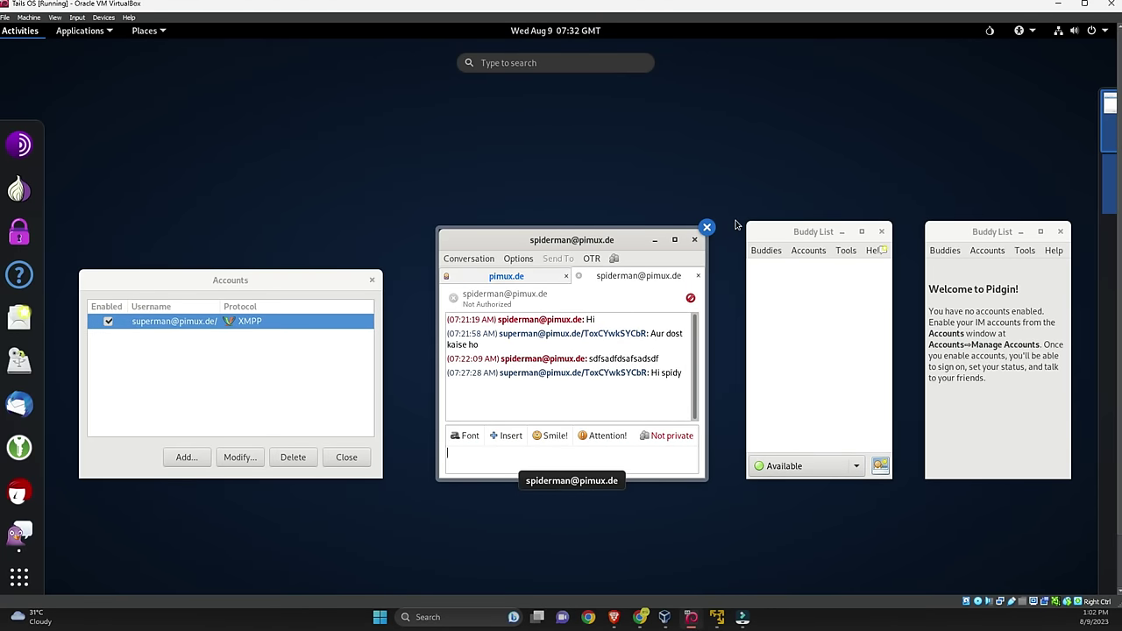
left_click(1083, 4)
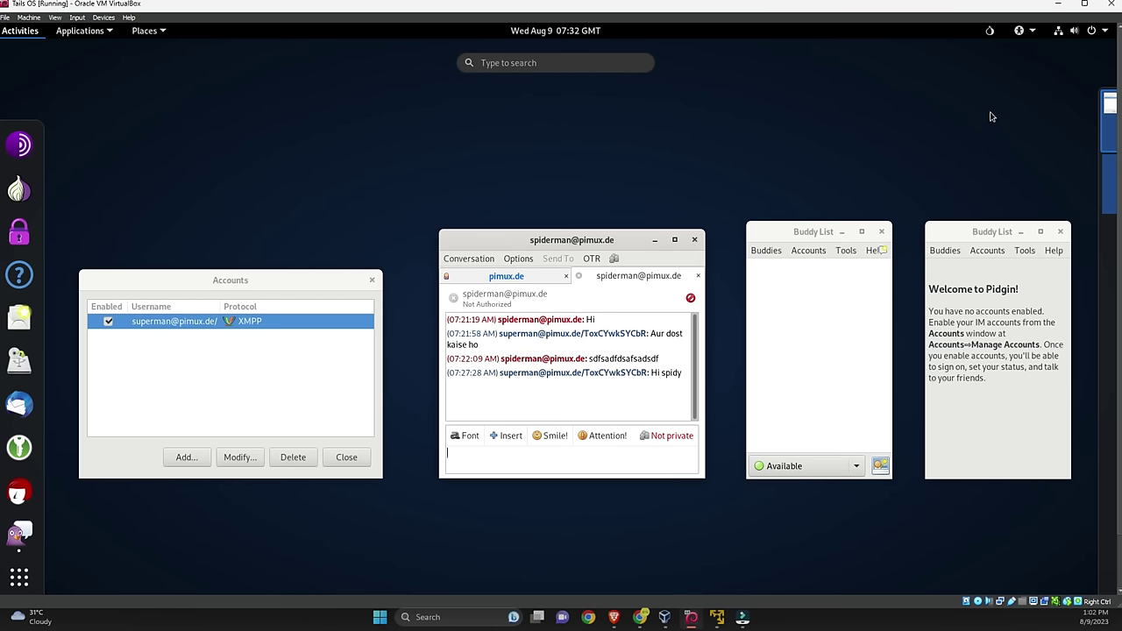
Snap VirtualBox to the right and close the offline buddy's conversation.
mouse_move(1, 26)
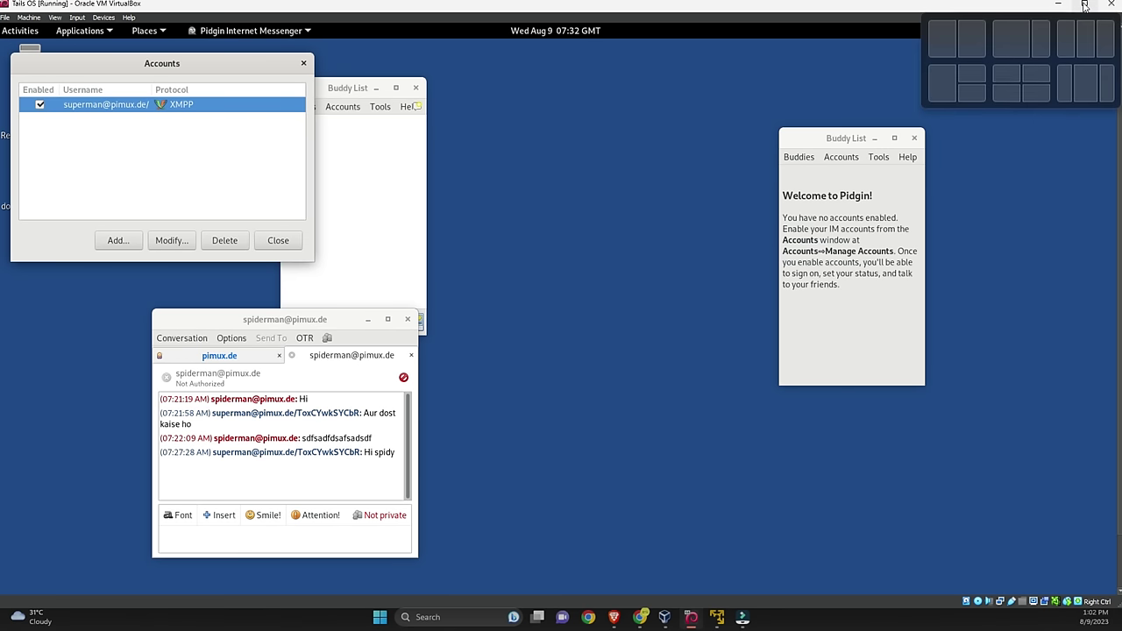
left_click(1021, 35)
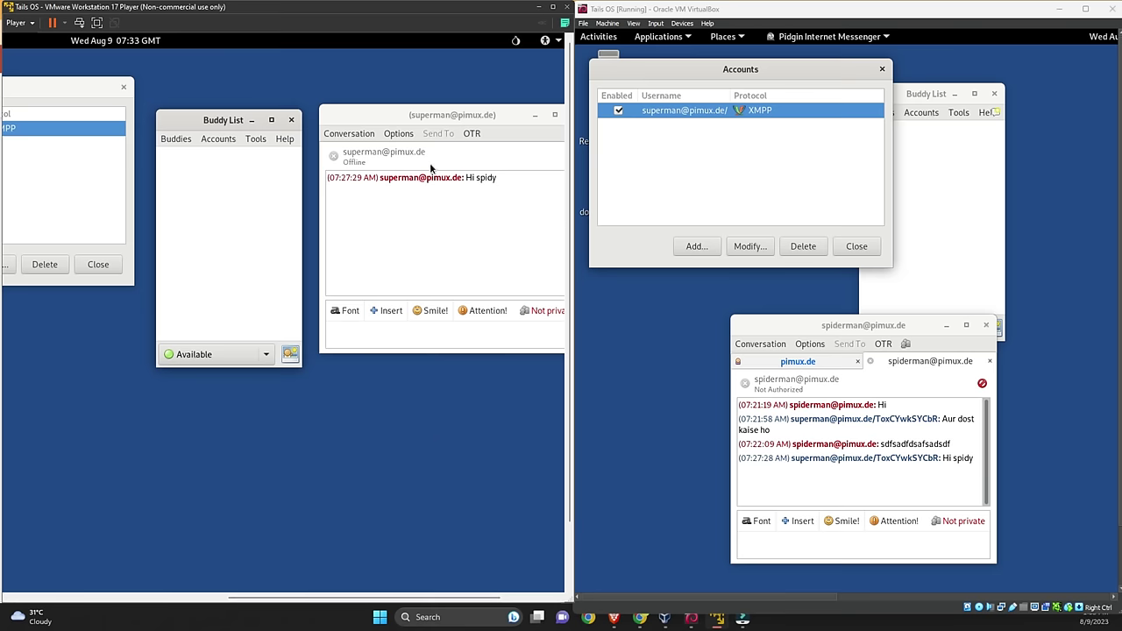
left_click_drag(464, 109, 447, 111)
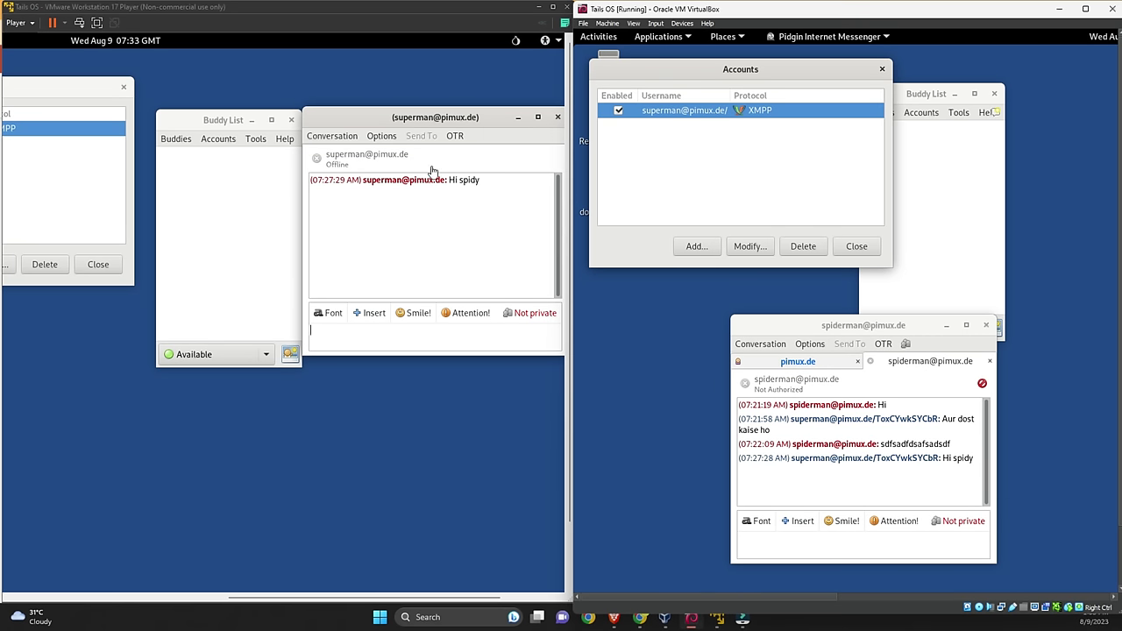
left_click(343, 139)
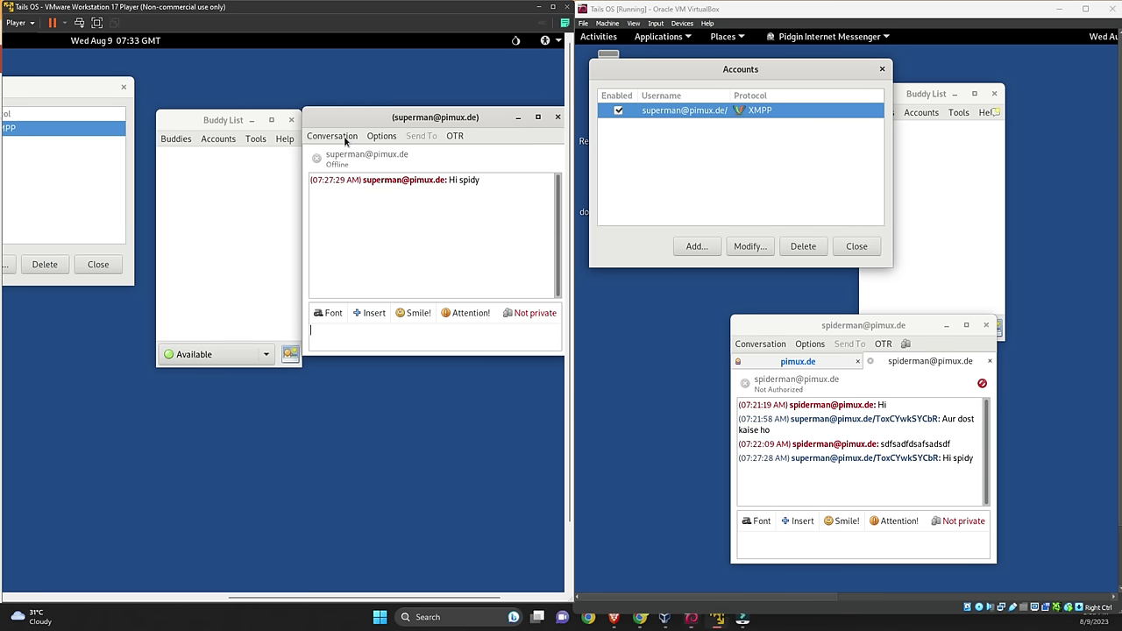
mouse_move(454, 136)
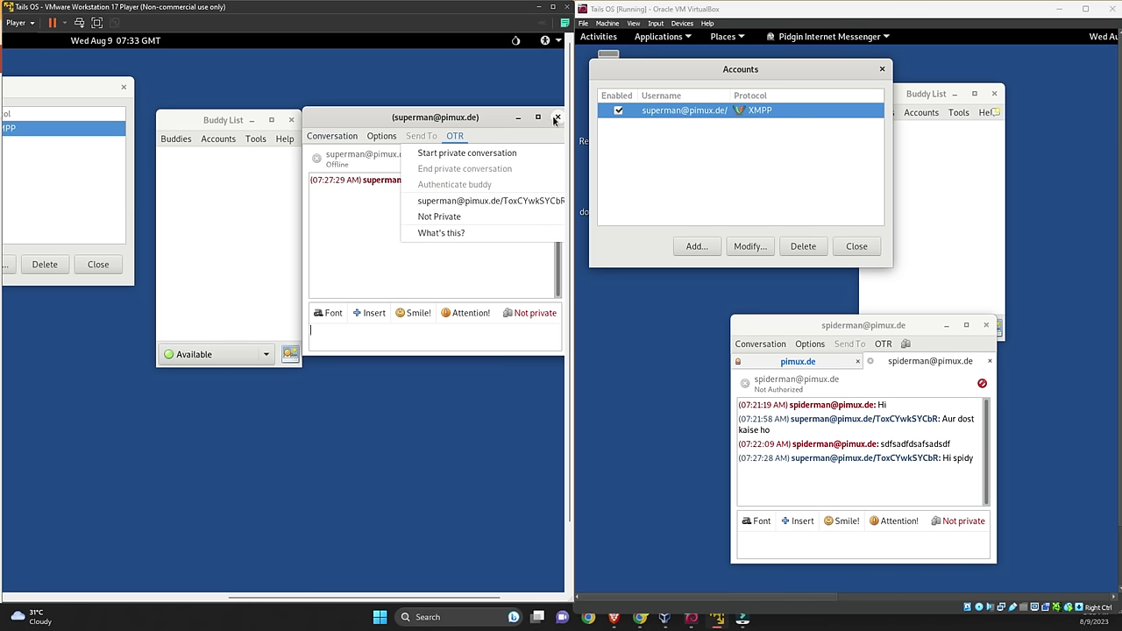
left_click(557, 120)
Close the Accounts window and Buddy List, then maximize the VMware machine.
left_click_drag(184, 130, 259, 129)
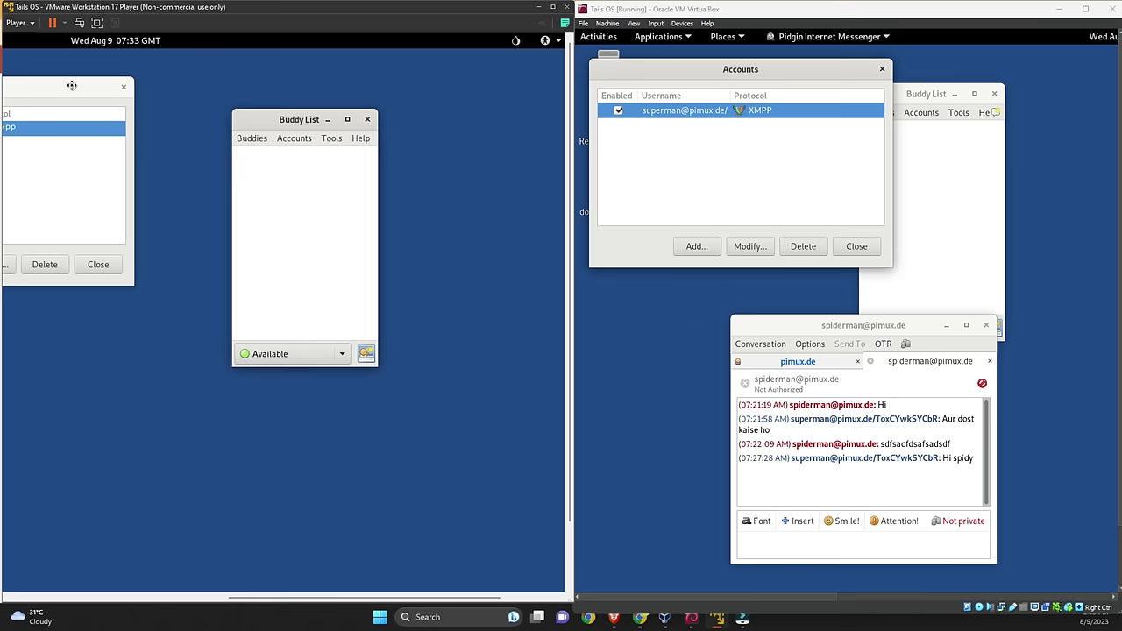
left_click_drag(72, 85, 151, 94)
left_click(254, 138)
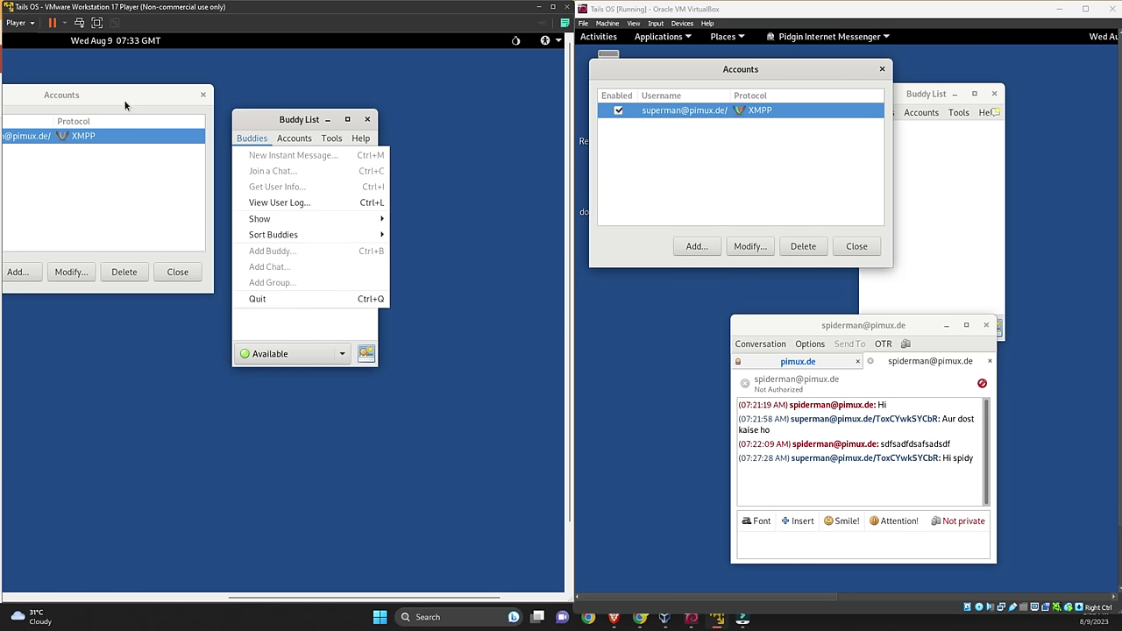
left_click(381, 329)
left_click(252, 271)
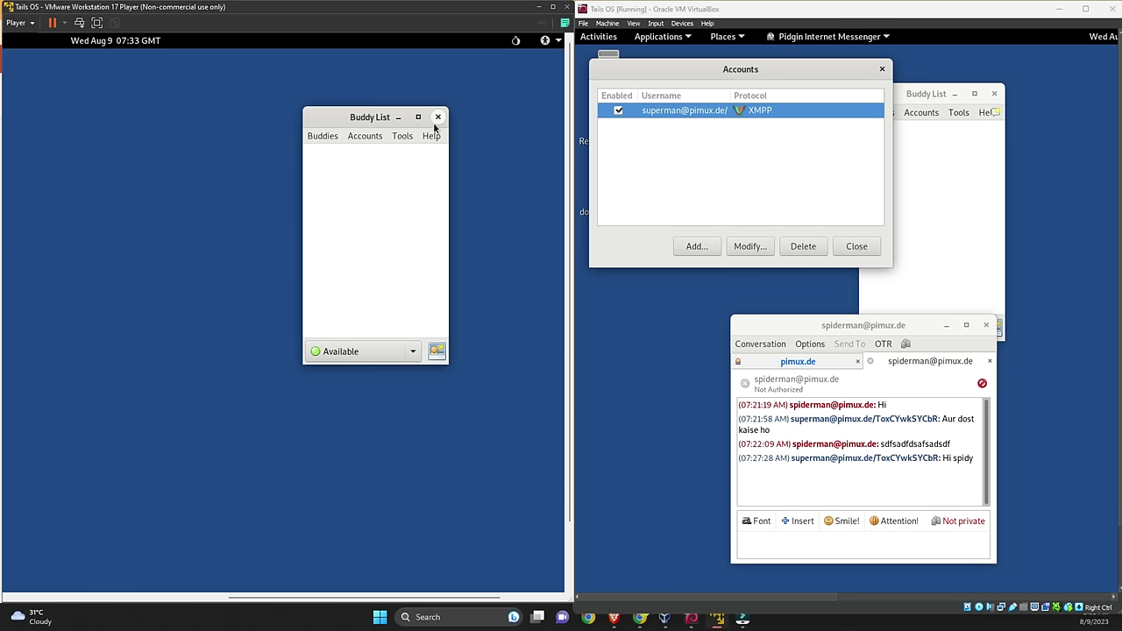
left_click(438, 117)
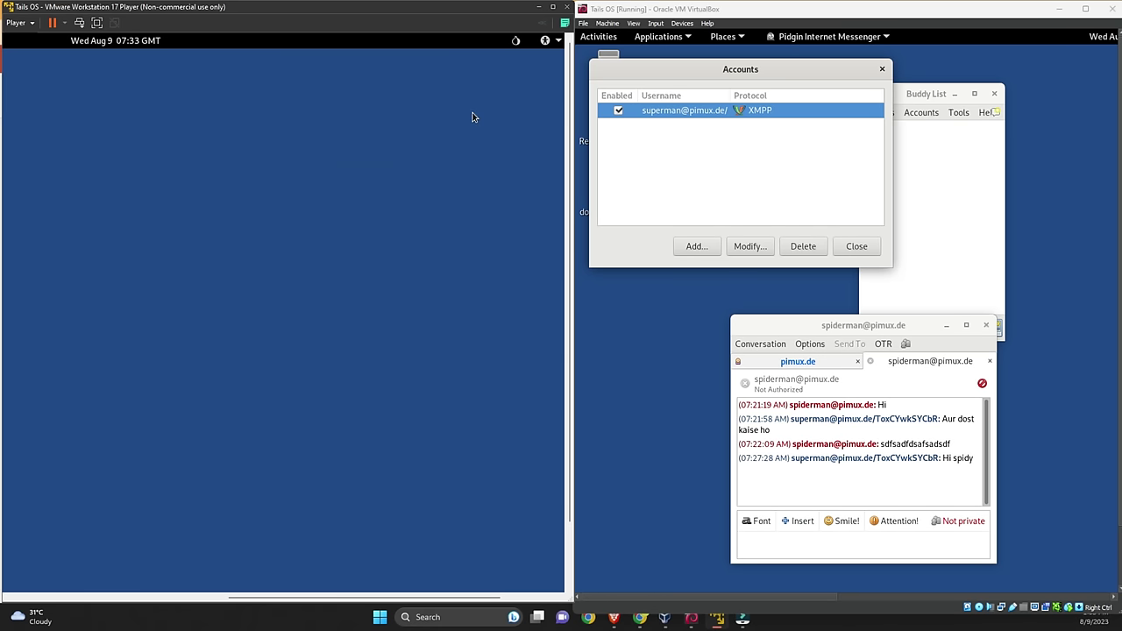
left_click(553, 7)
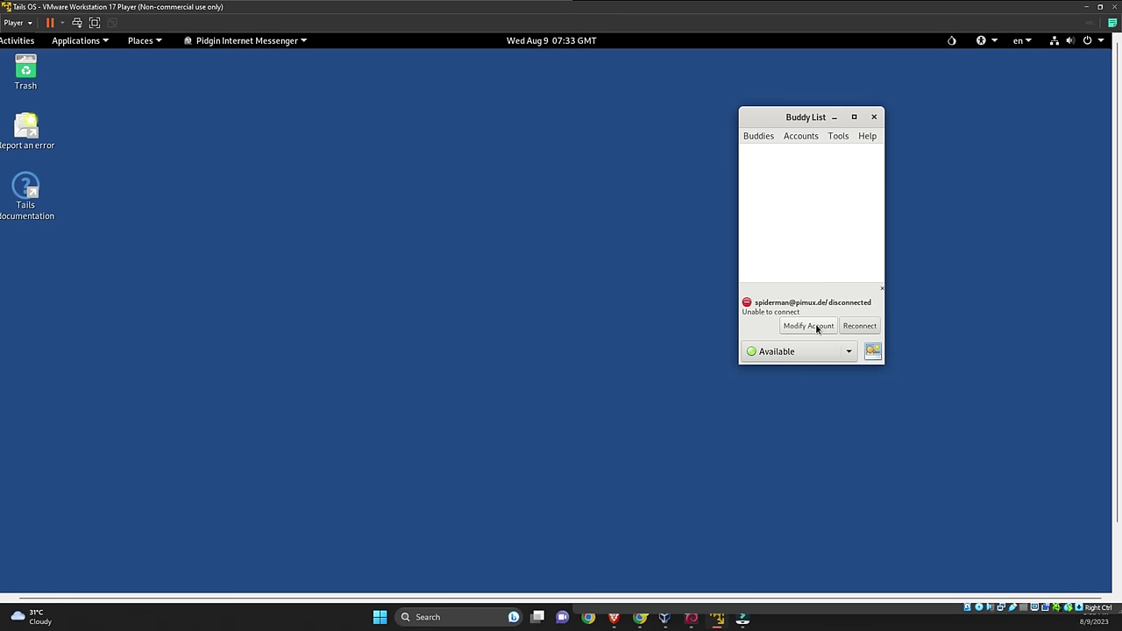
Review the disconnected account's pimux.de domain and onion connect server, saving the settings unchanged.
left_click_drag(799, 312, 755, 301)
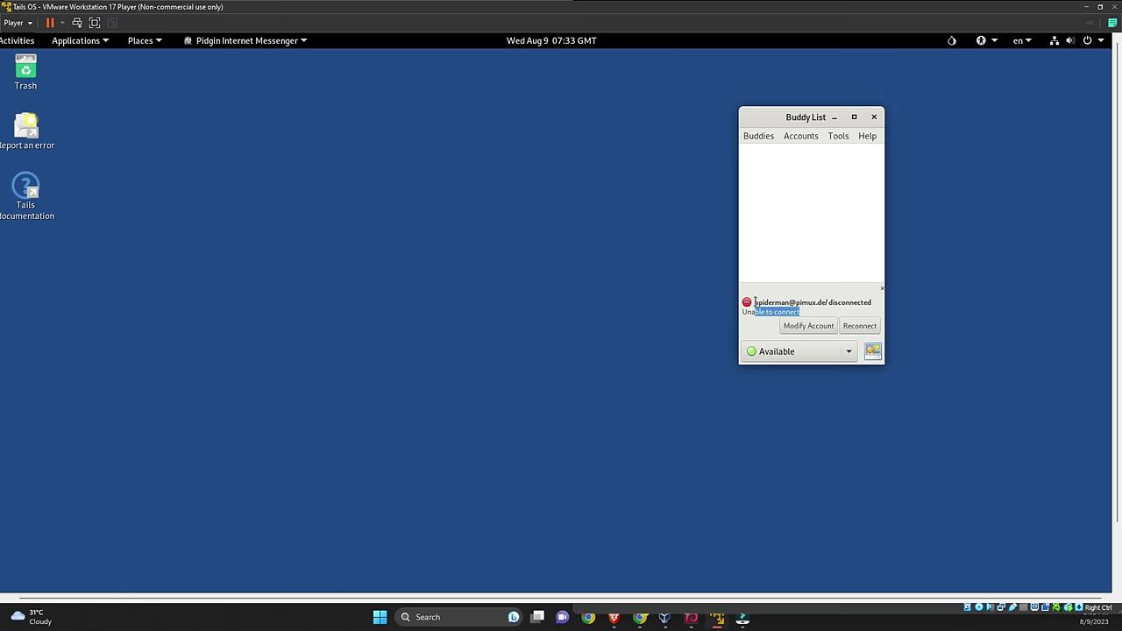
left_click(804, 327)
left_click(490, 206)
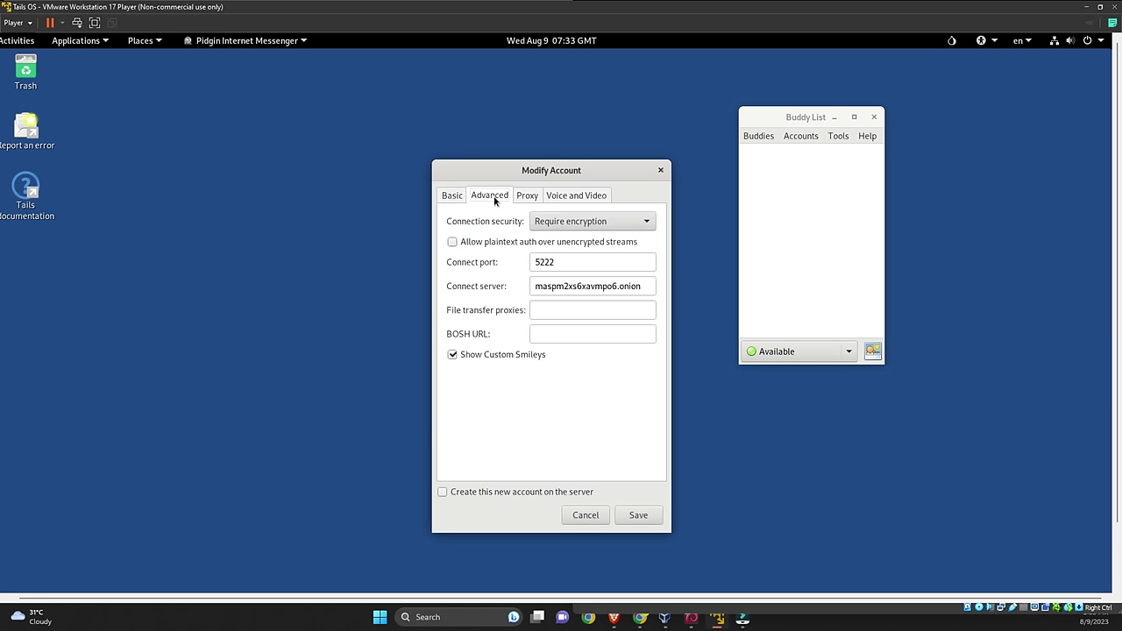
left_click_drag(646, 287, 515, 290)
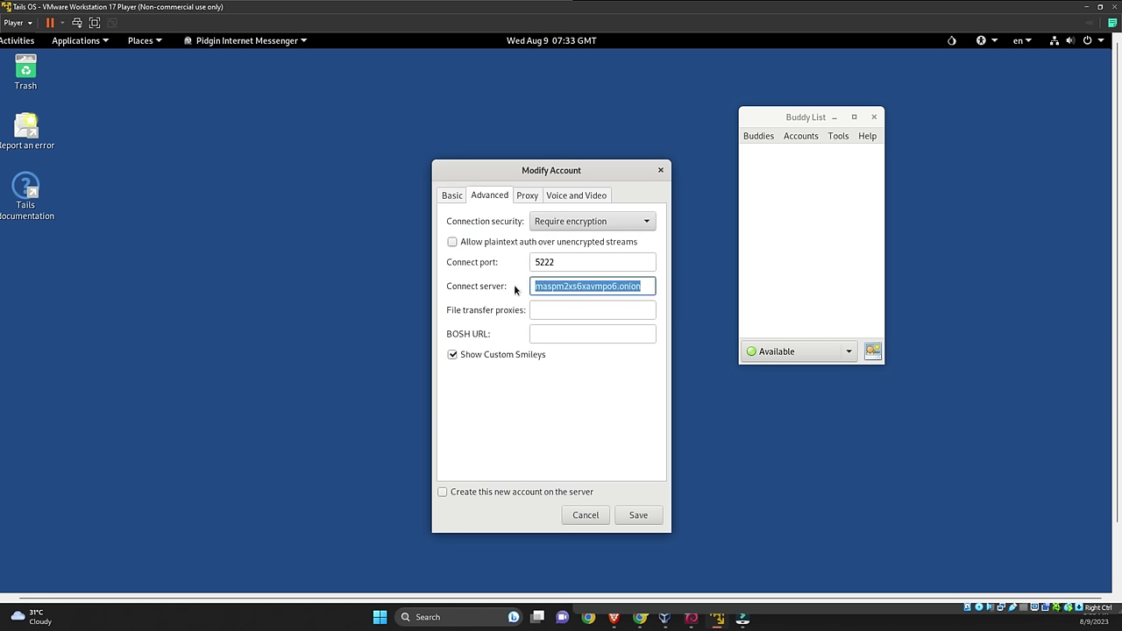
left_click(638, 516)
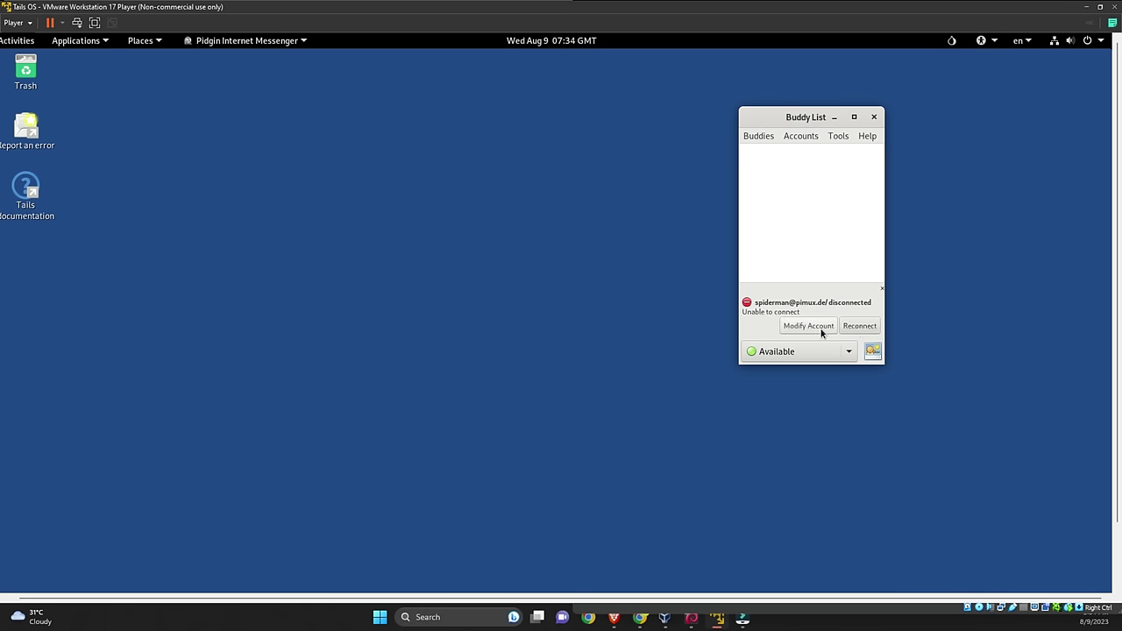
left_click(789, 327)
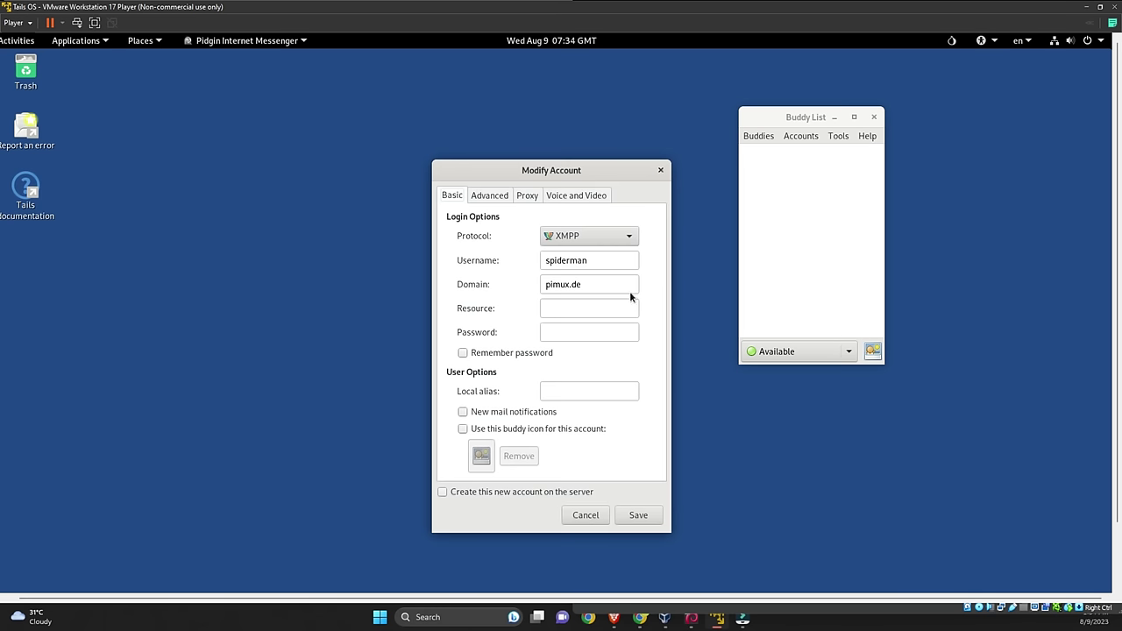
left_click_drag(629, 289, 539, 286)
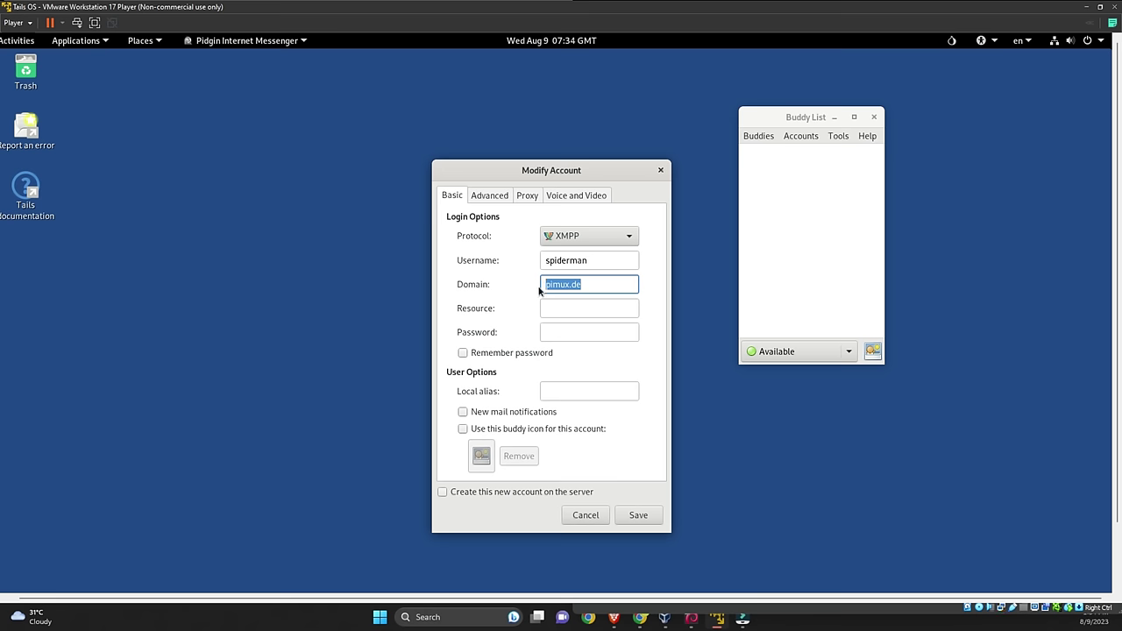
left_click(489, 197)
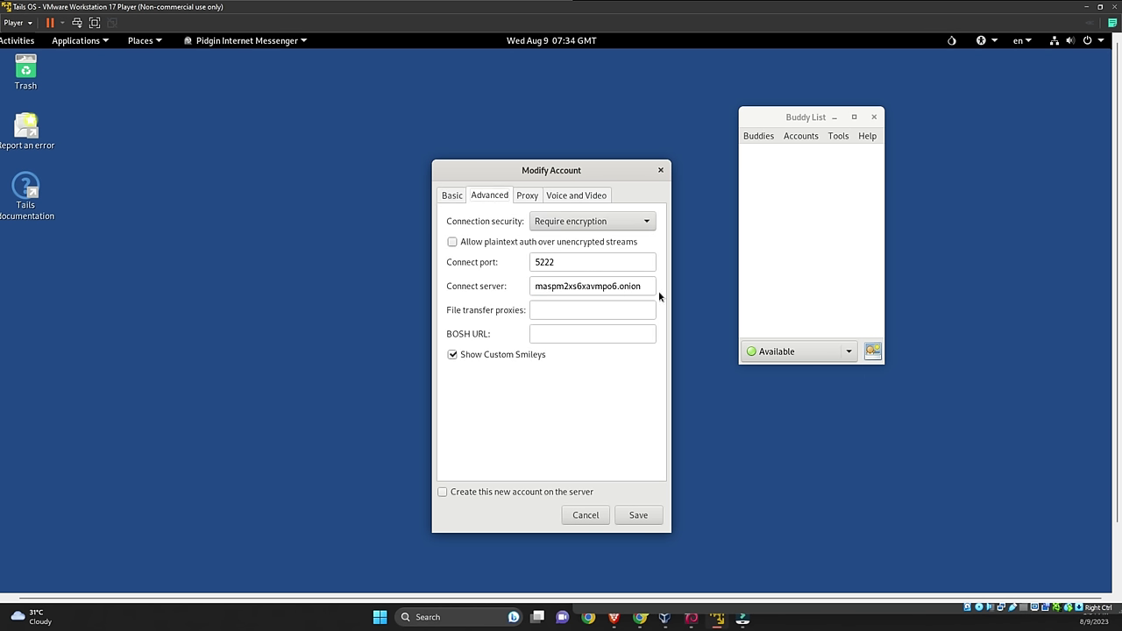
left_click_drag(652, 287, 526, 287)
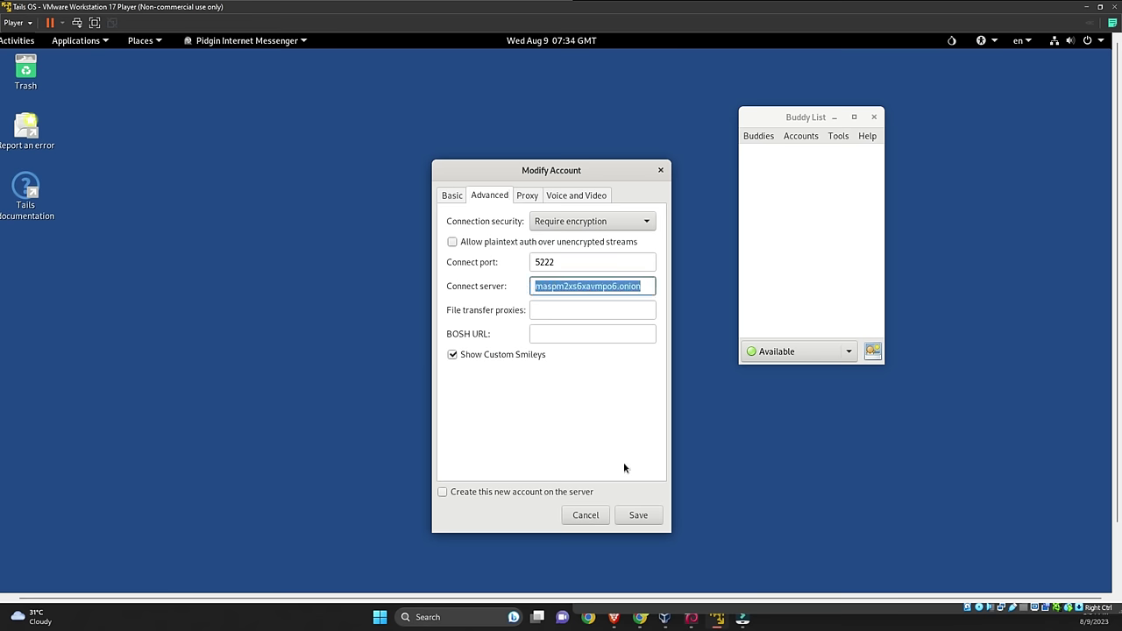
left_click(633, 519)
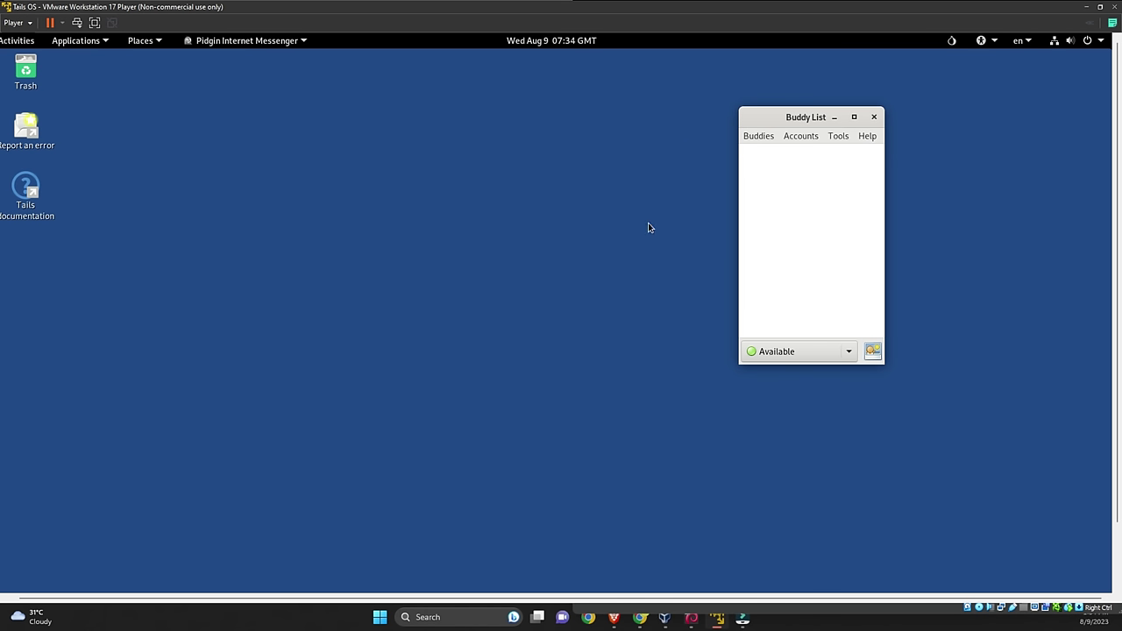
Move the Buddy List slightly left and browse the Buddies and Accounts menus.
left_click_drag(799, 120, 699, 125)
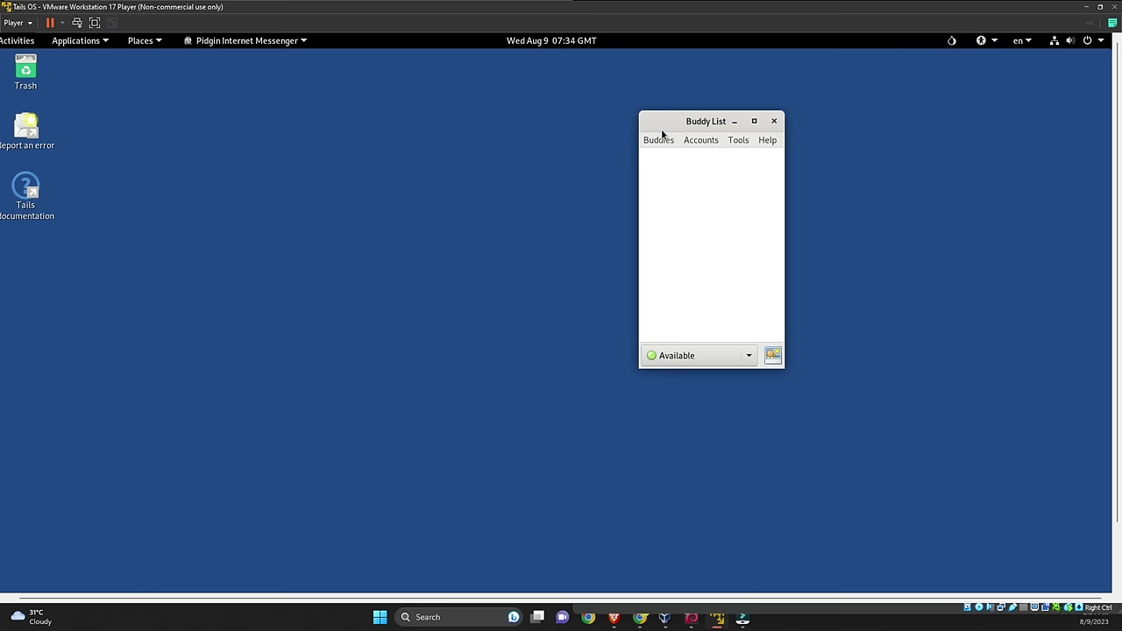
left_click(661, 139)
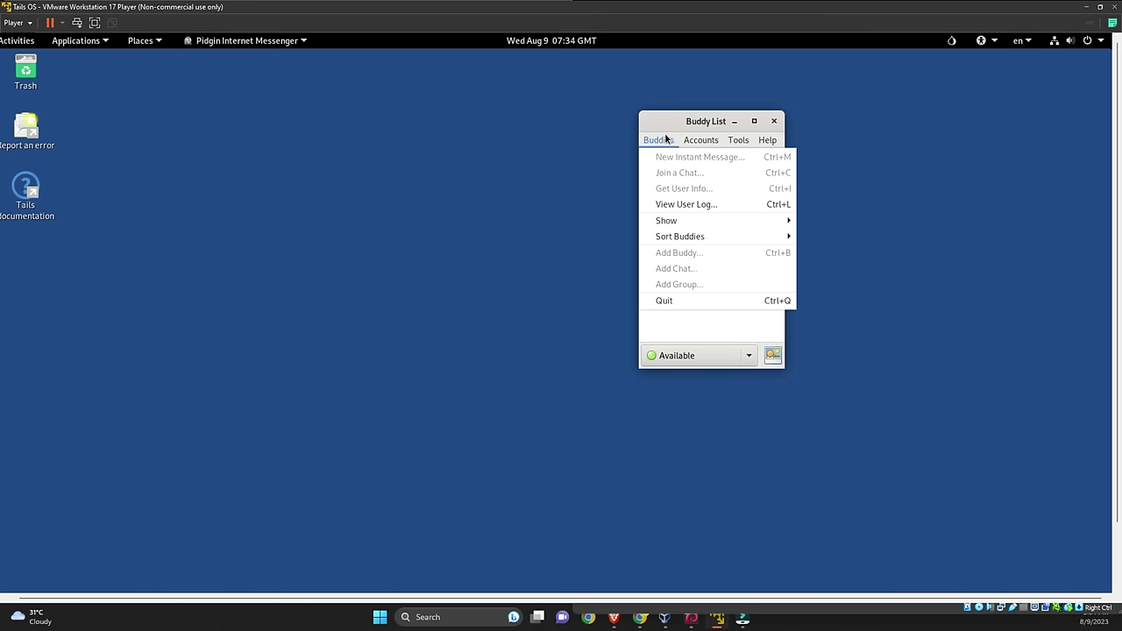
left_click(709, 338)
left_click(717, 141)
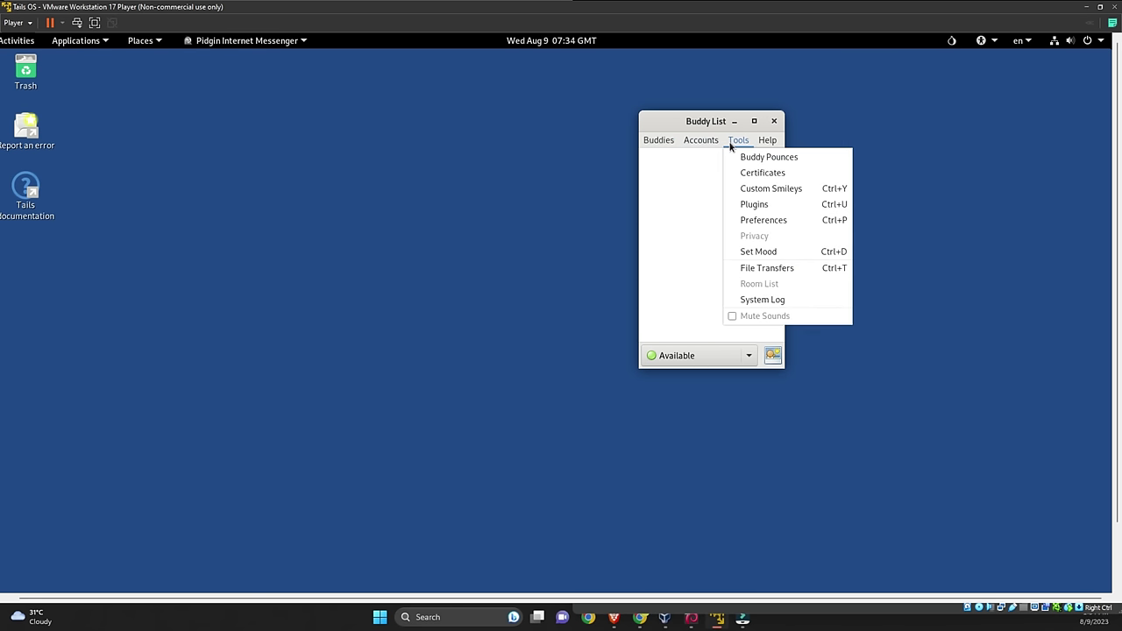
mouse_move(658, 143)
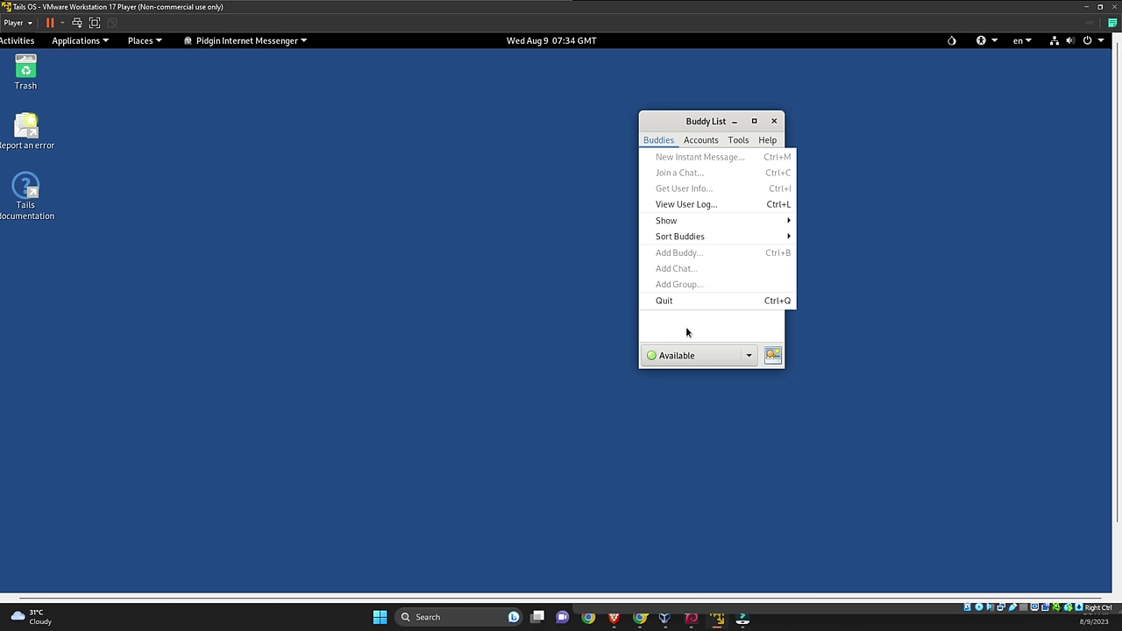
left_click(685, 326)
left_click(658, 141)
left_click(706, 141)
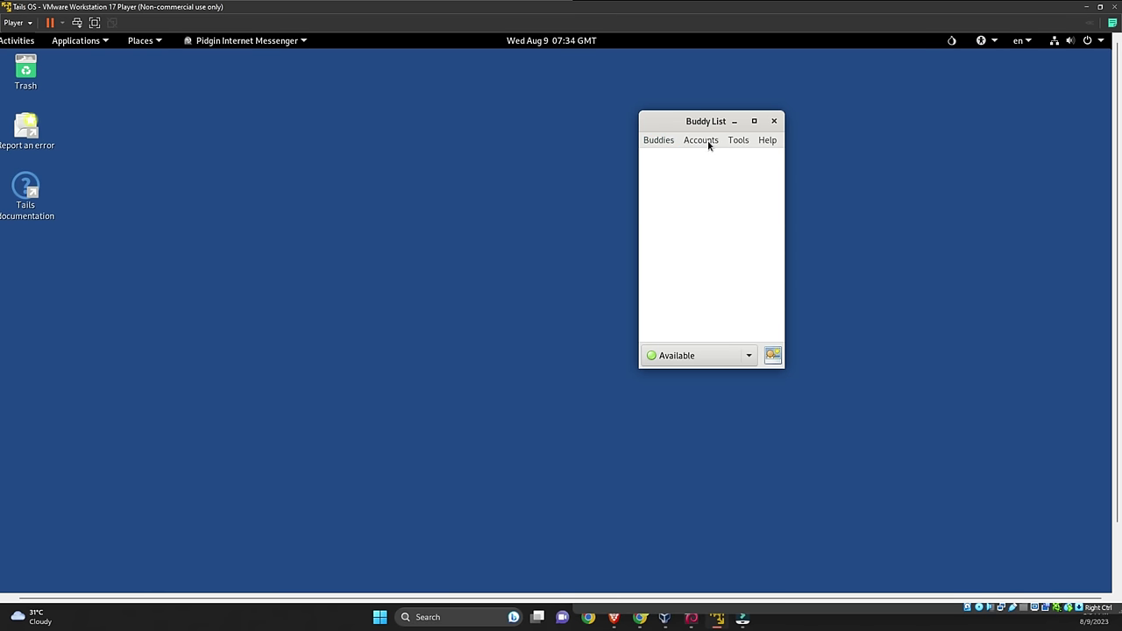
left_click(701, 141)
left_click(712, 154)
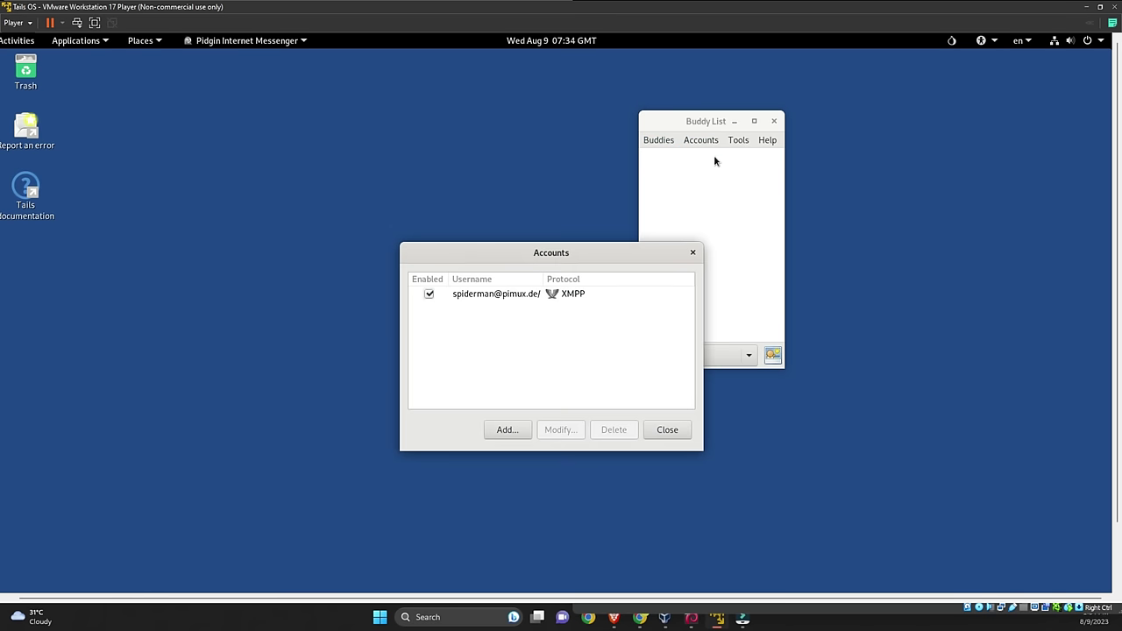
left_click(519, 296)
left_click(545, 428)
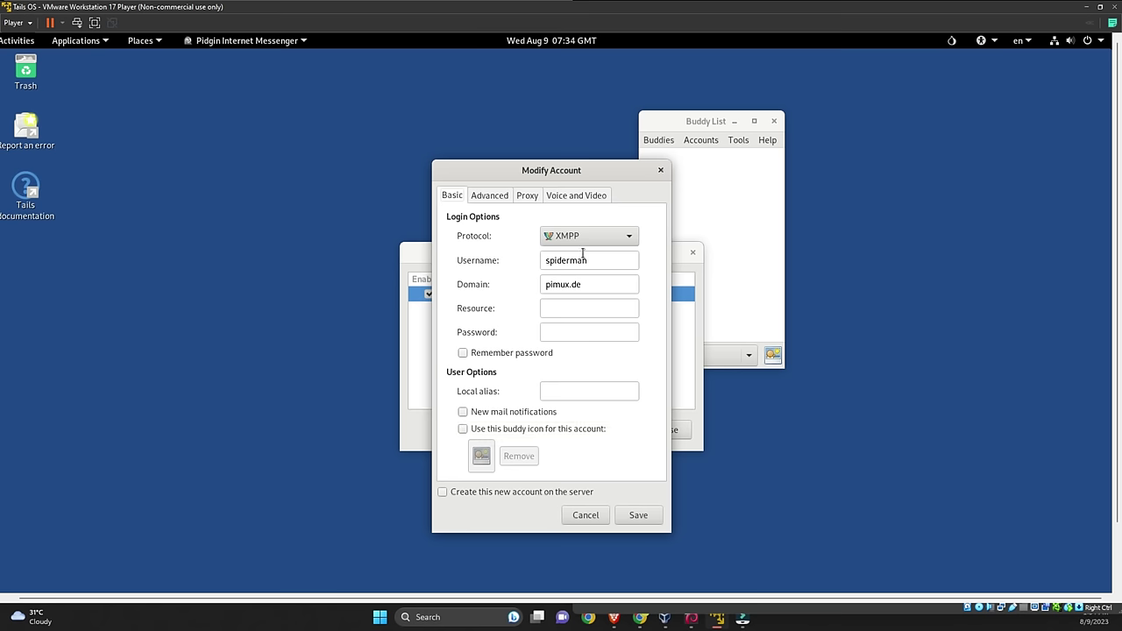
left_click(495, 198)
left_click_drag(617, 286, 521, 289)
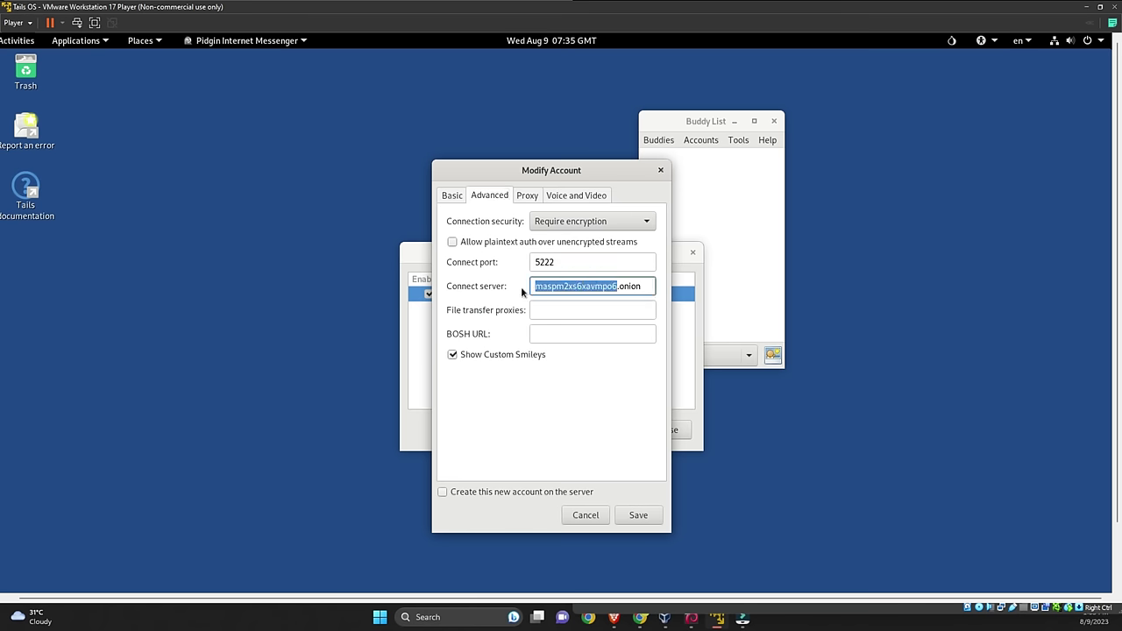
key("shift+End")
key("ctrl+c")
key("BackSpace")
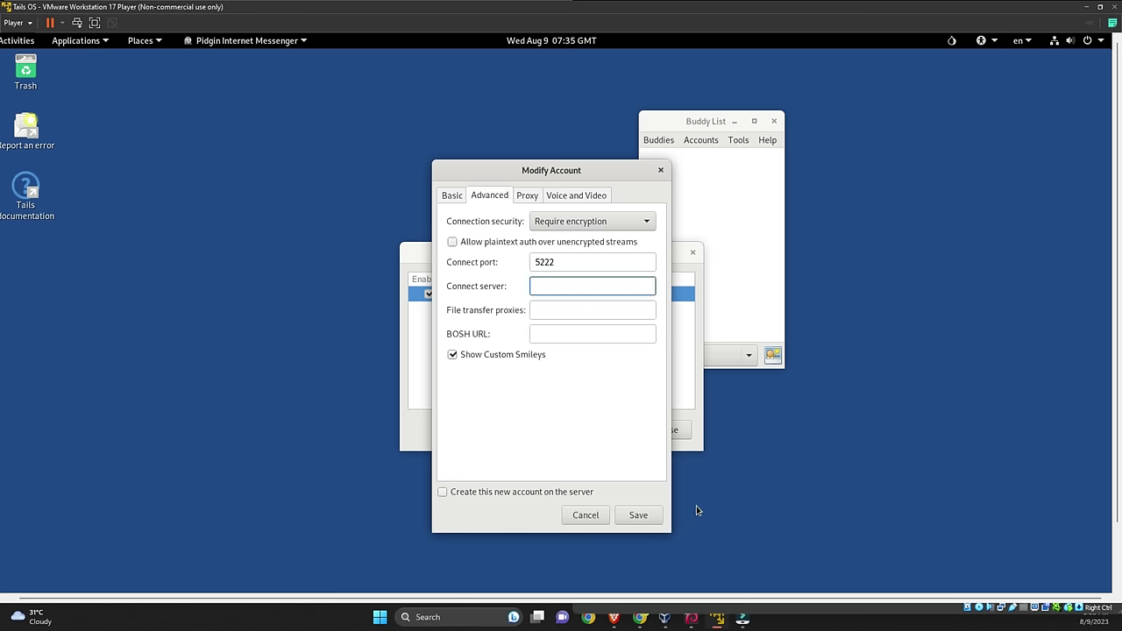
left_click(649, 511)
left_click_drag(609, 263, 419, 258)
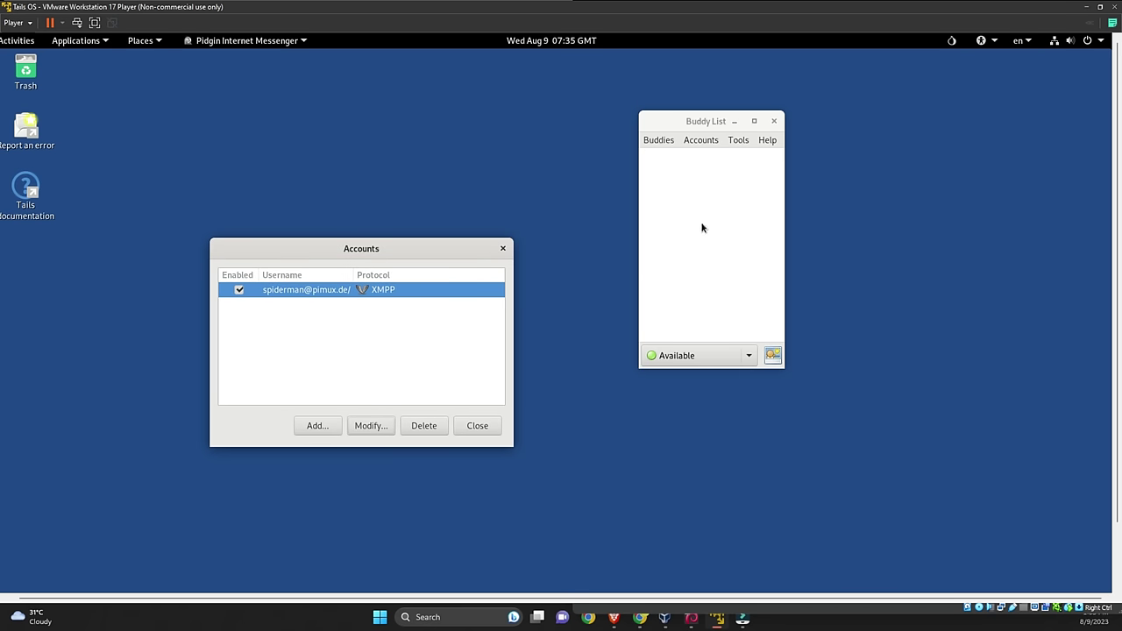
left_click(659, 140)
left_click(773, 121)
left_click(774, 121)
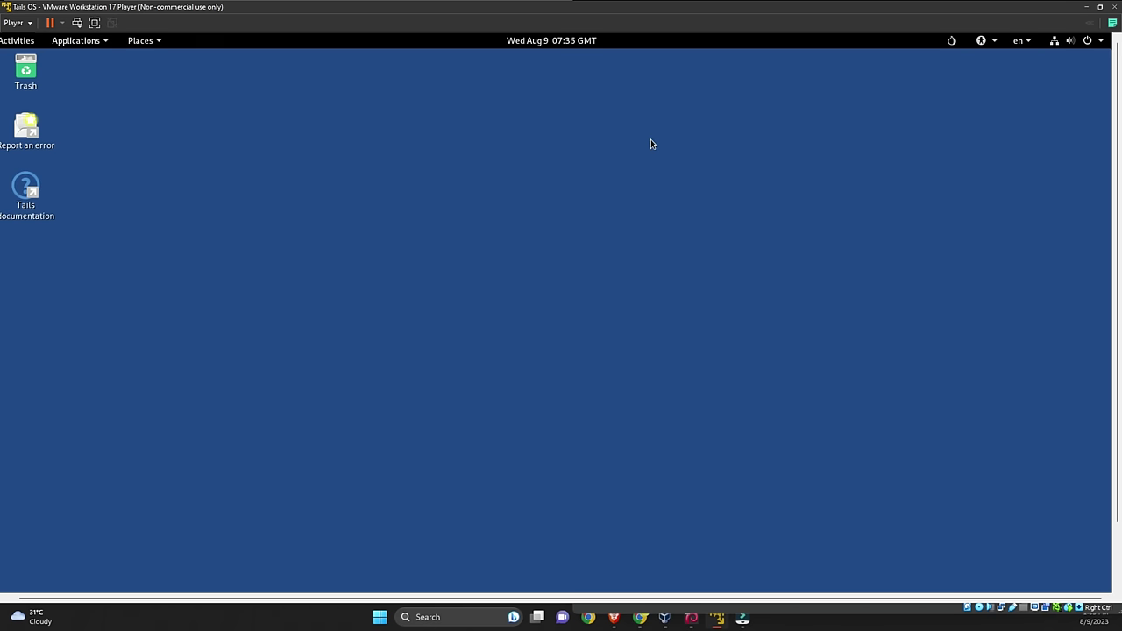
left_click(96, 41)
mouse_move(38, 138)
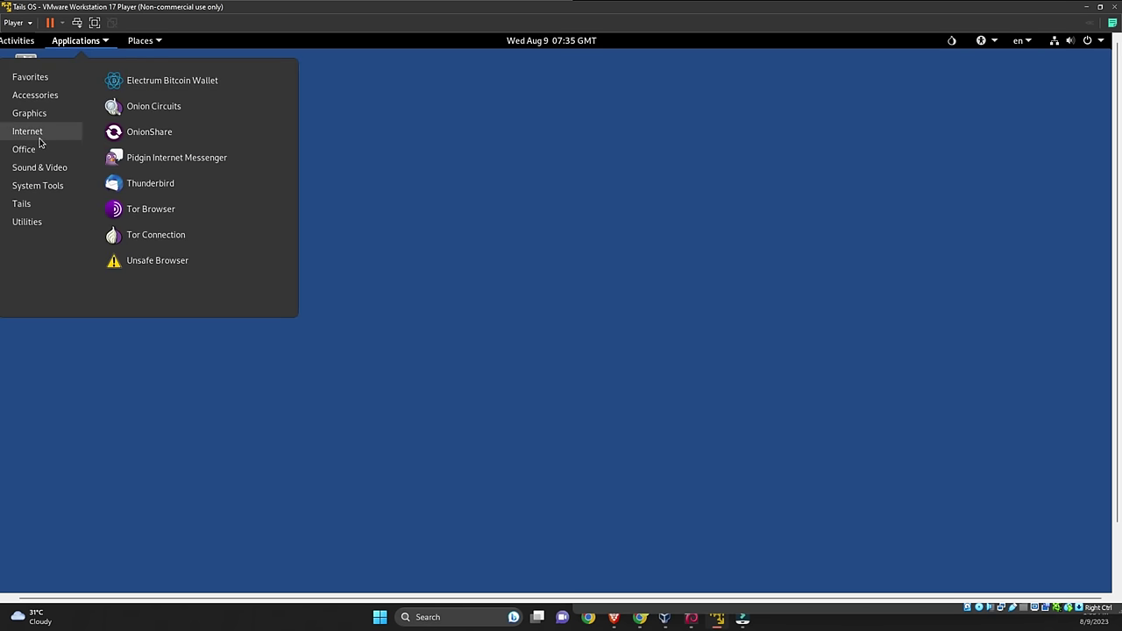
left_click(175, 158)
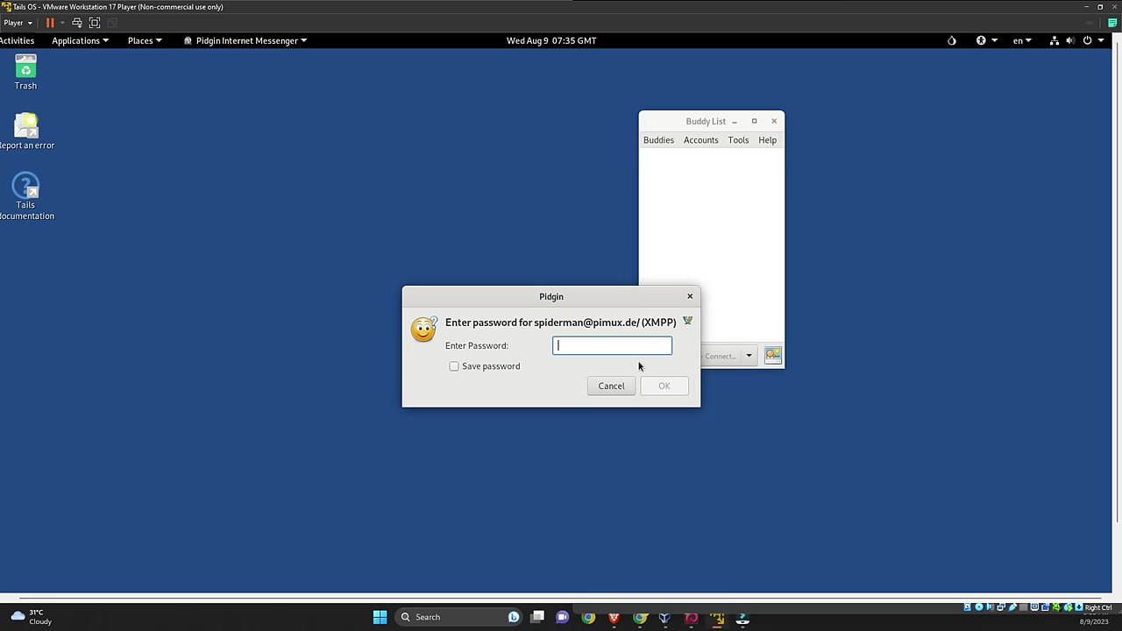
type("•••")
key("Return")
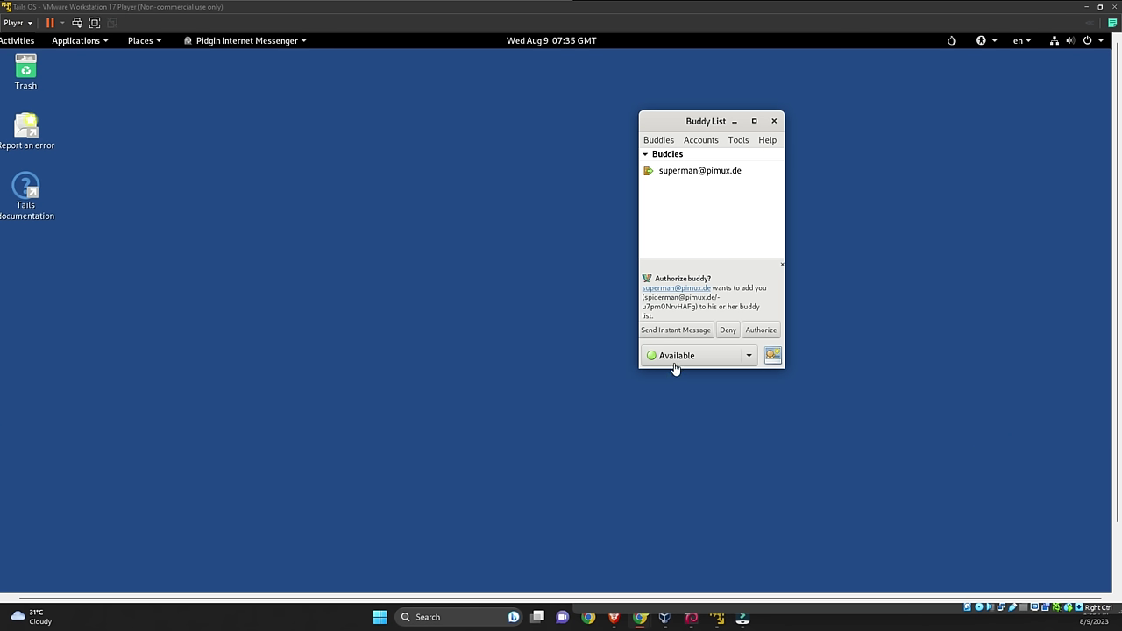
left_click(756, 331)
Paste the onion address back as the account's connect server and save.
left_click(659, 141)
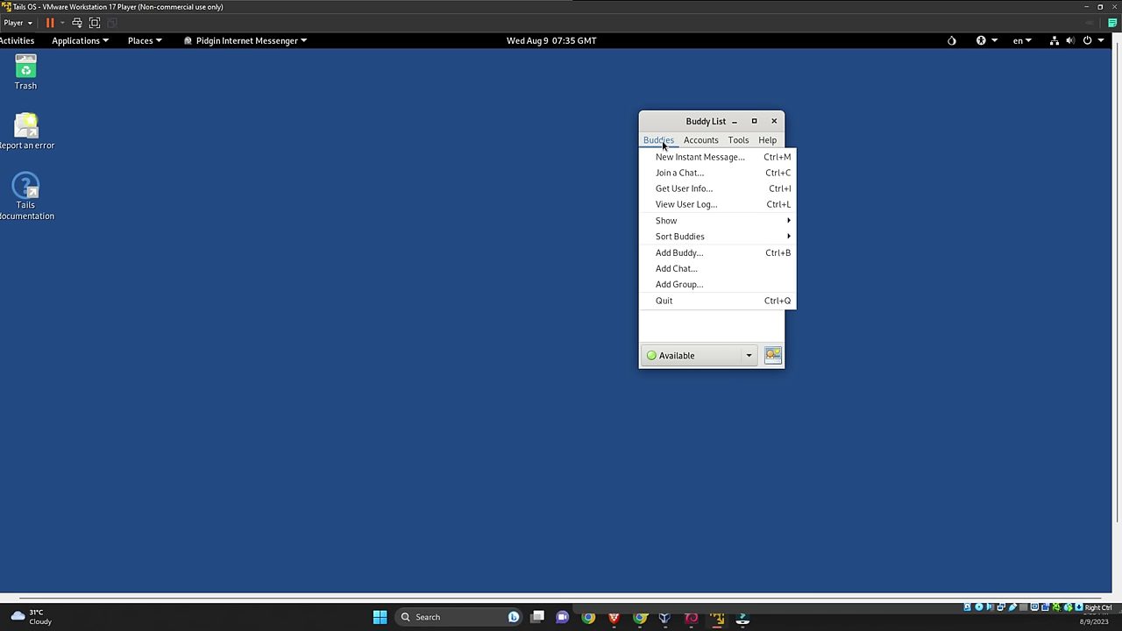
left_click(697, 337)
left_click(702, 142)
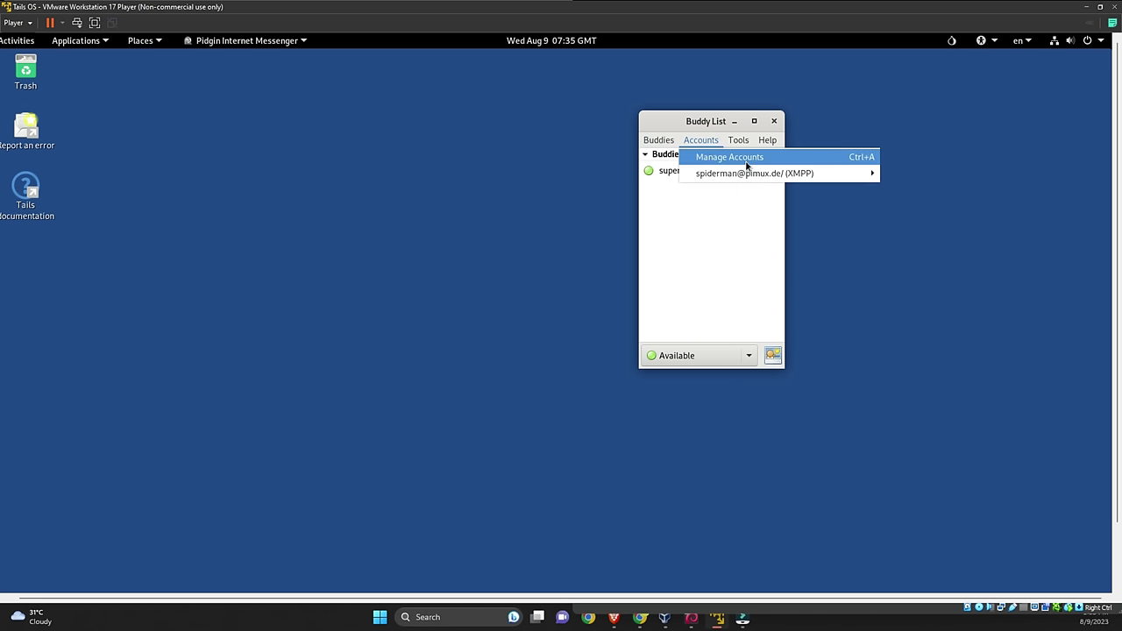
left_click(746, 159)
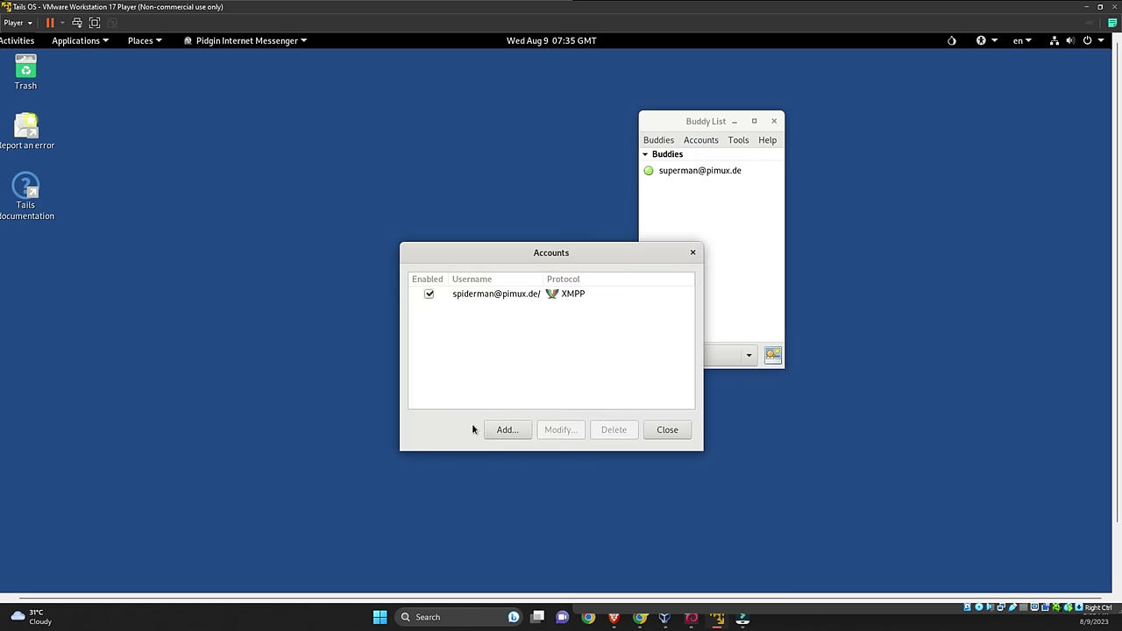
left_click(514, 296)
left_click(561, 429)
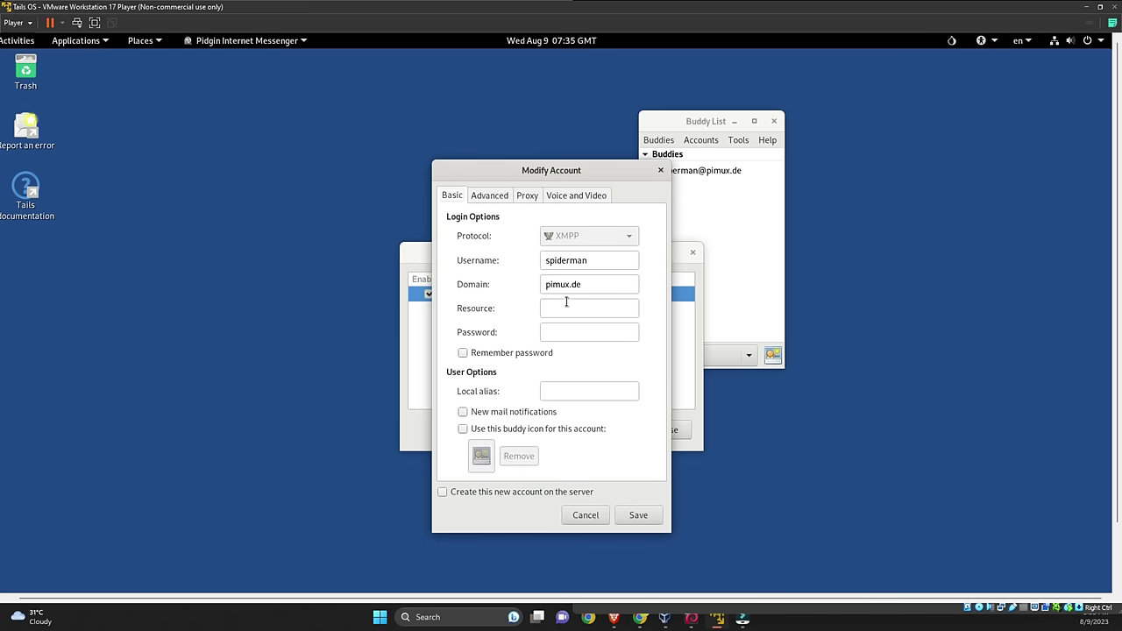
left_click(489, 195)
left_click(581, 282)
key("ctrl+v")
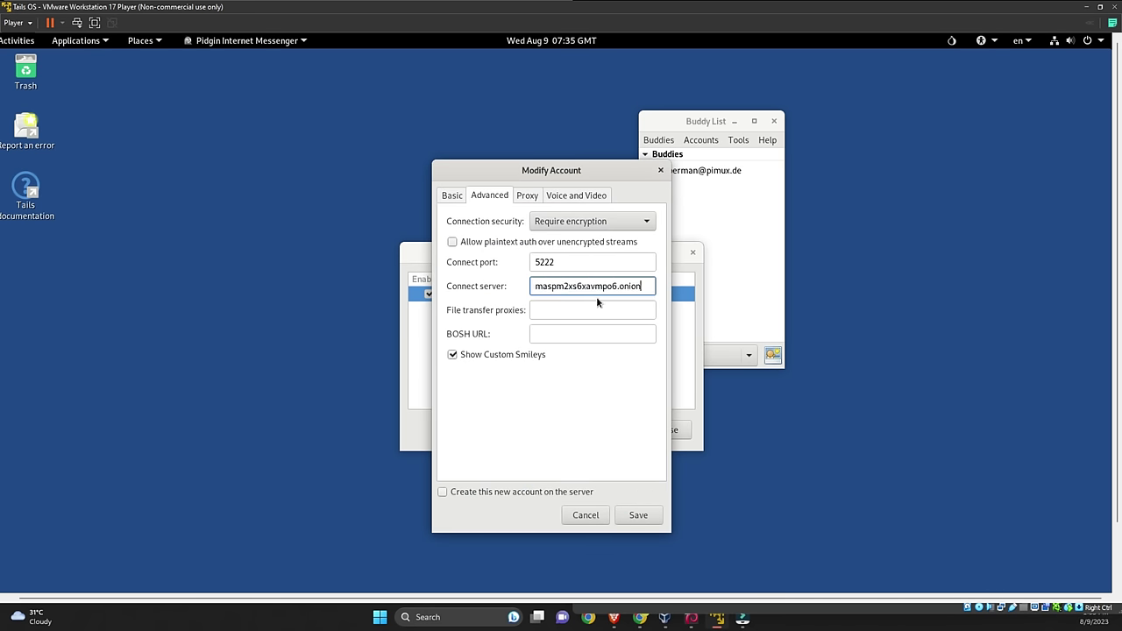
left_click(633, 517)
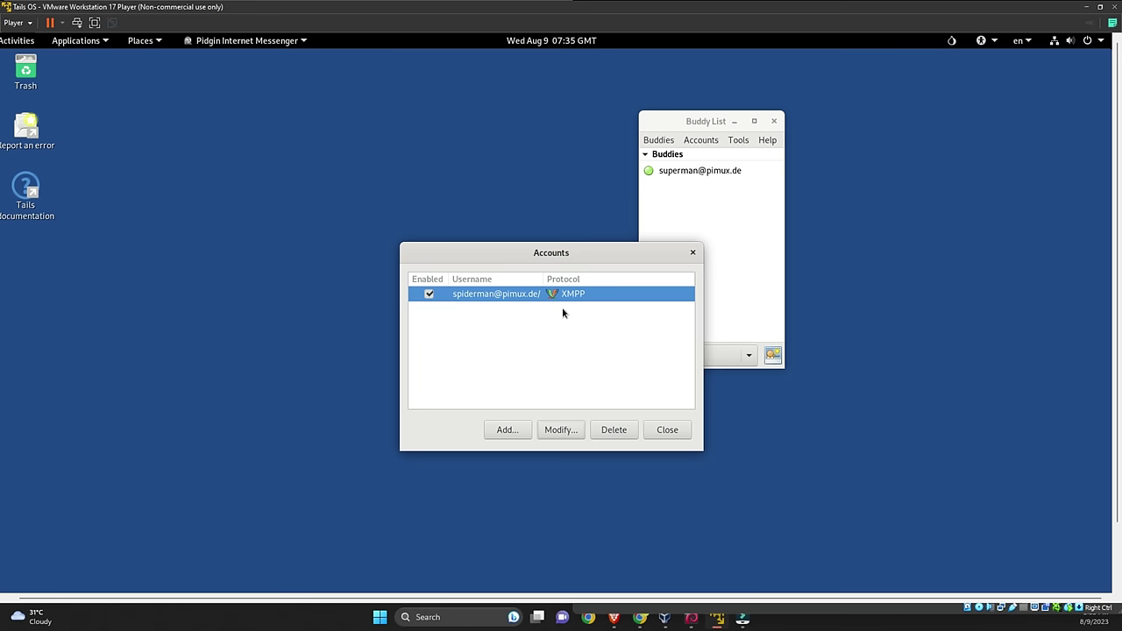
Set the account Offline and re-paste the onion connect server, saving the settings.
left_click(570, 430)
left_click(684, 266)
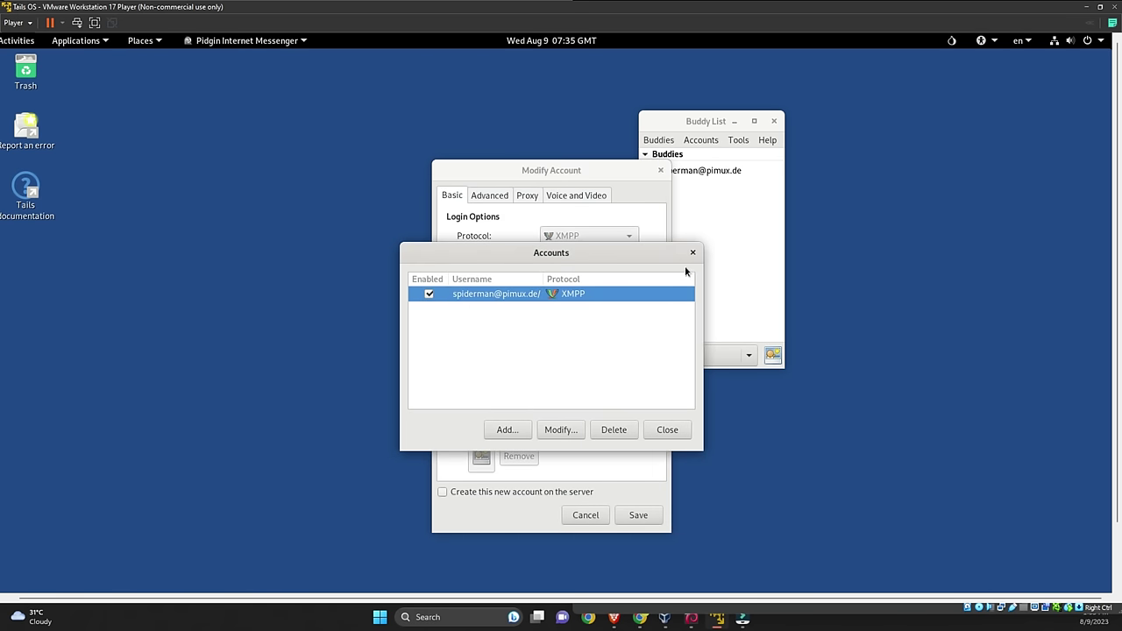
left_click_drag(648, 253, 523, 257)
left_click_drag(554, 167, 444, 173)
left_click(718, 354)
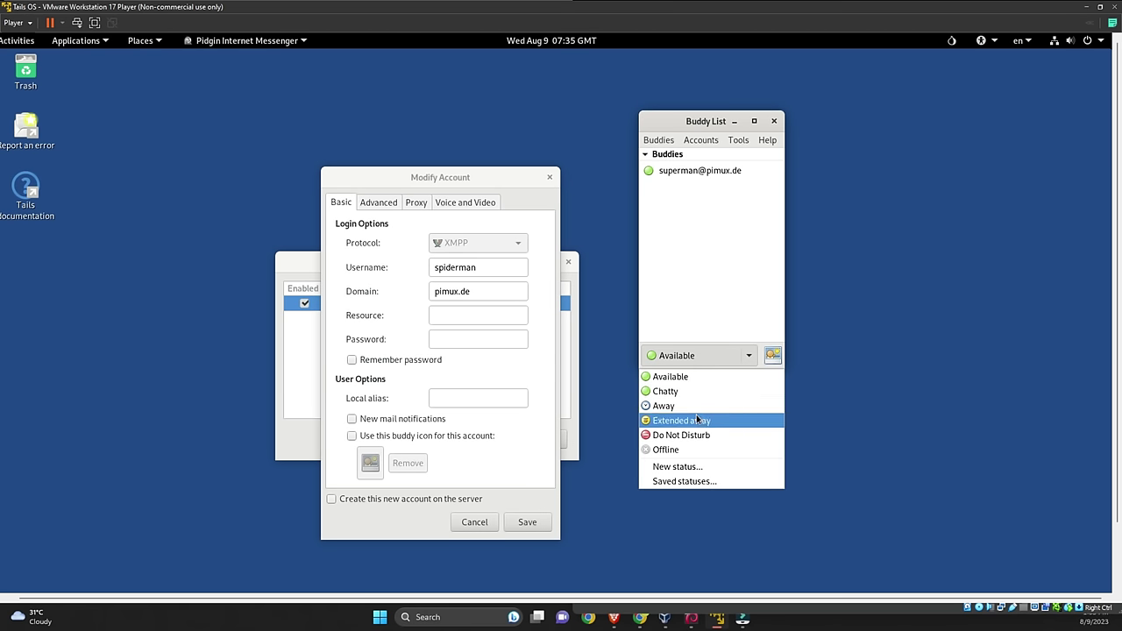
left_click(692, 449)
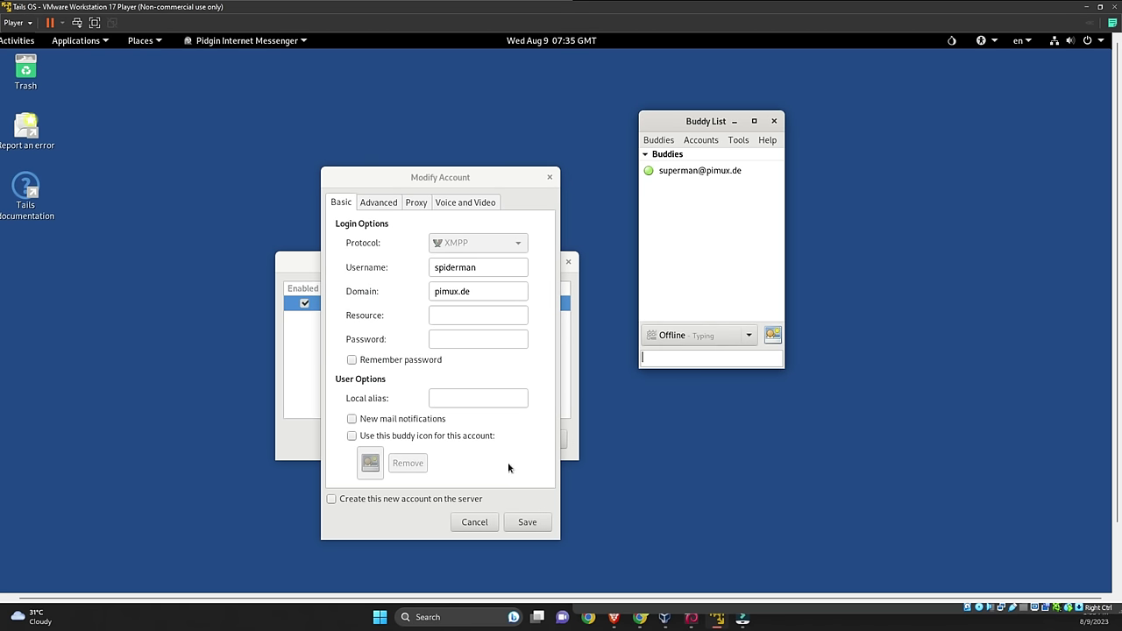
left_click(378, 203)
left_click(473, 292)
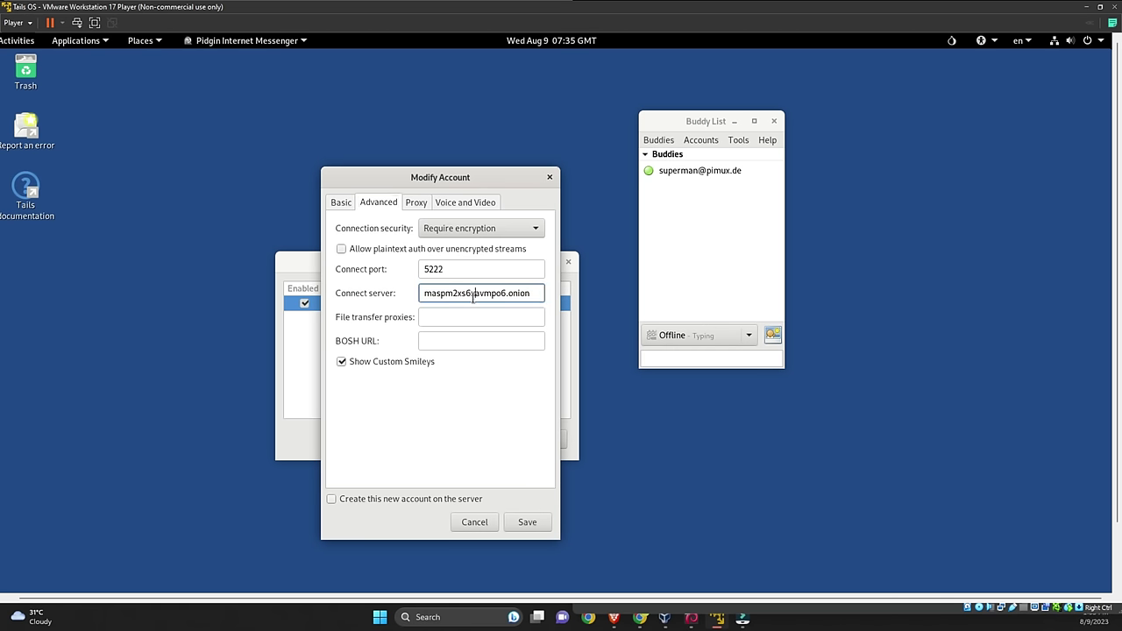
key("ctrl+a")
key("ctrl+v")
left_click(528, 522)
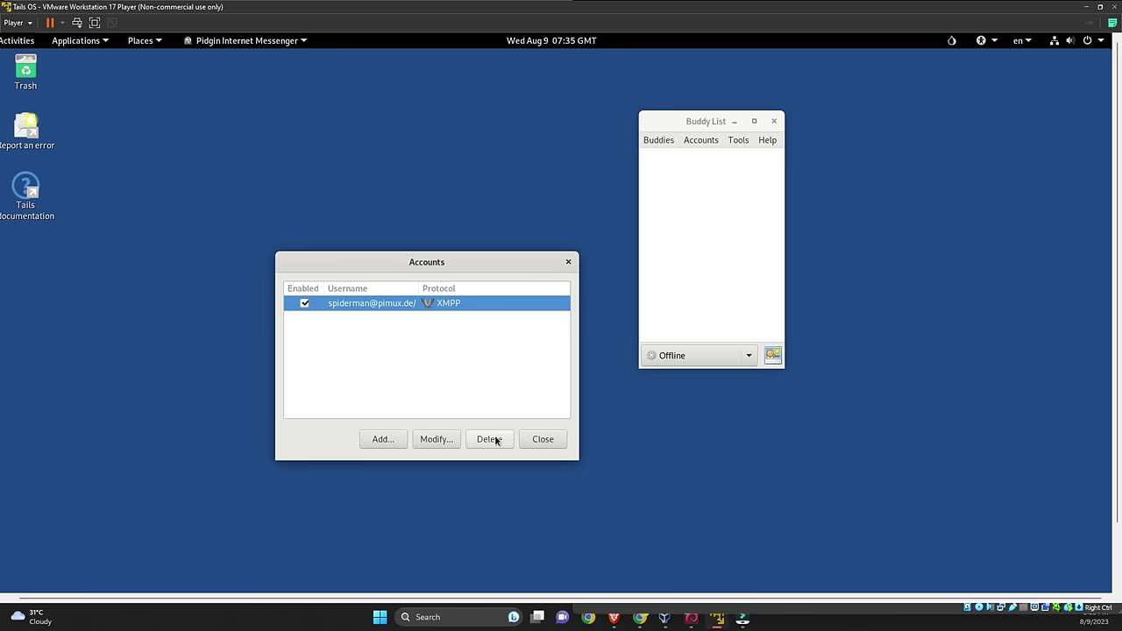
Set the status to Available and dismiss the disconnected notice.
left_click(731, 355)
left_click(701, 377)
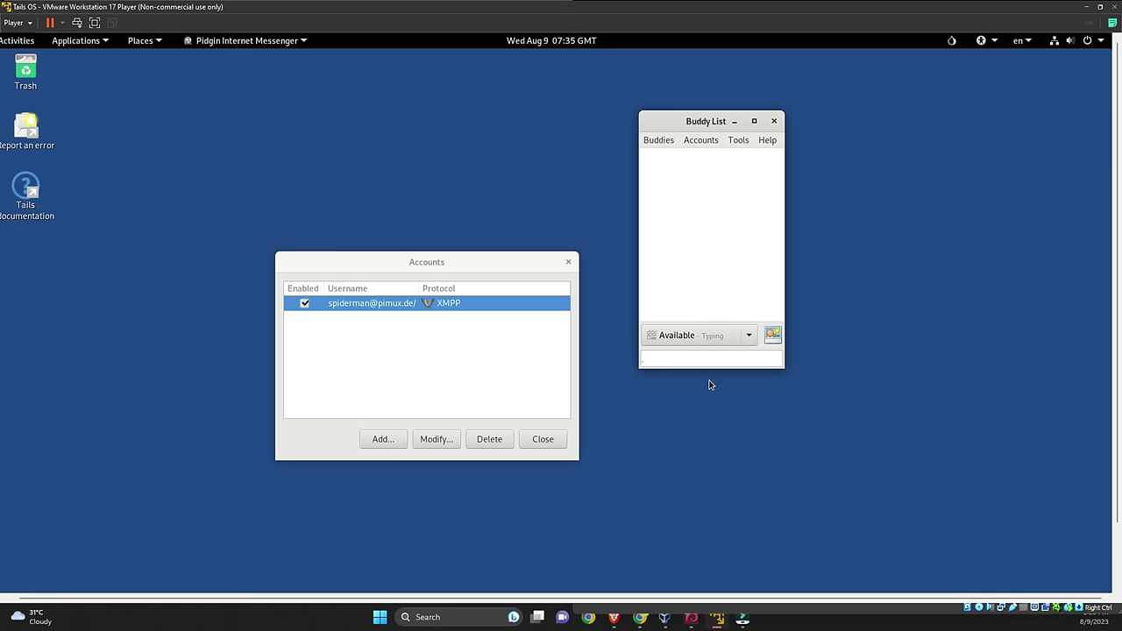
left_click(781, 293)
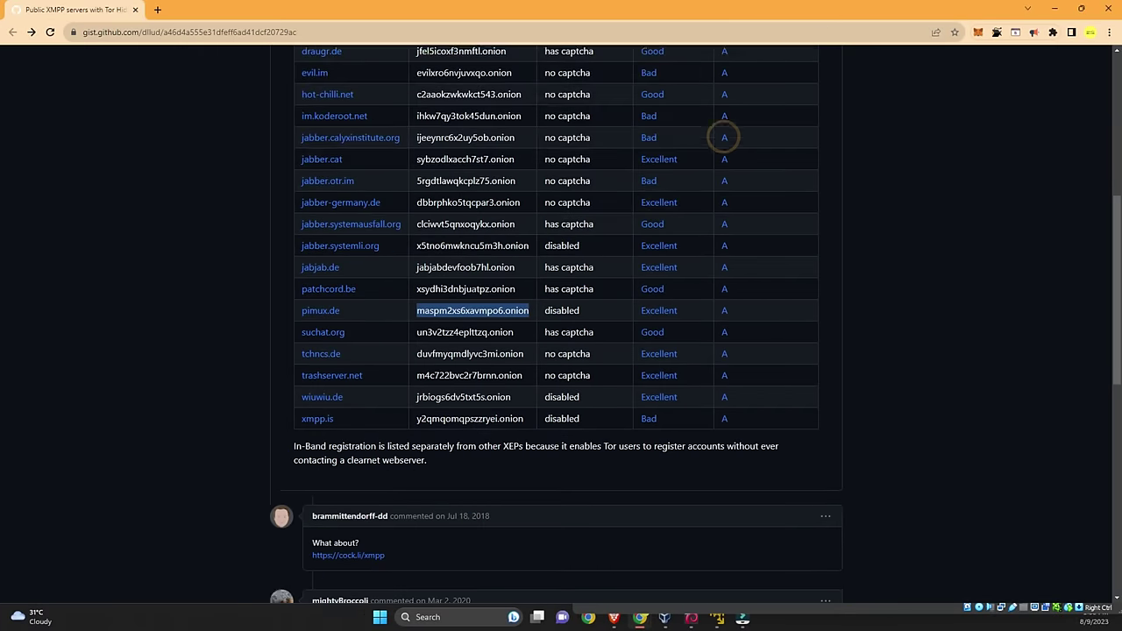
scroll(561, 333, "up", 6)
scroll(425, 369, "down", 3)
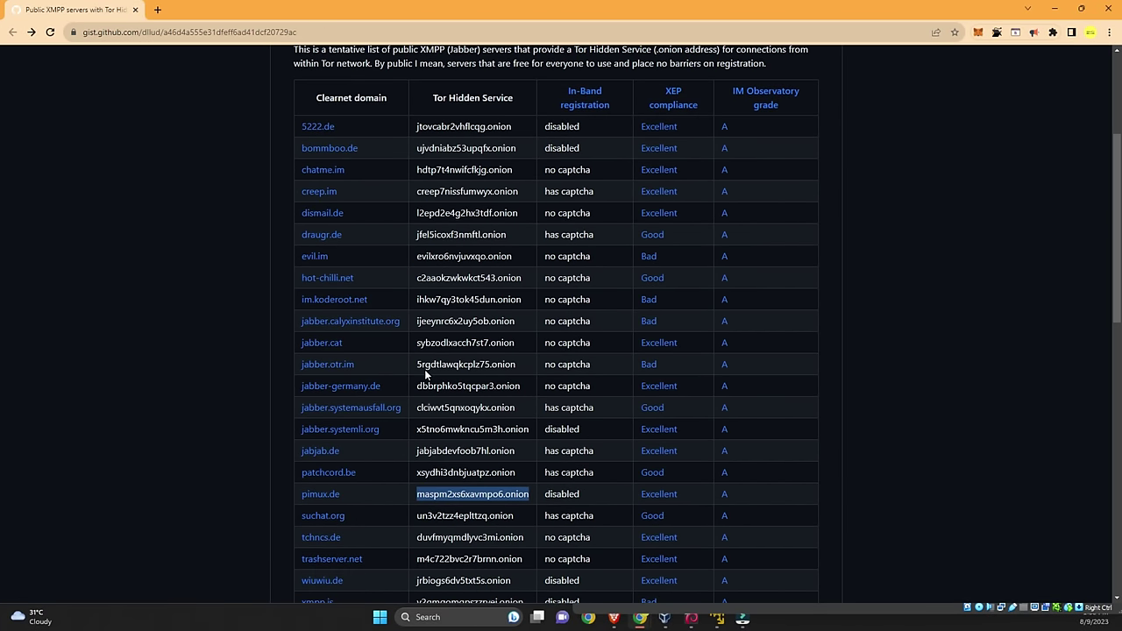
scroll(425, 369, "down", 2)
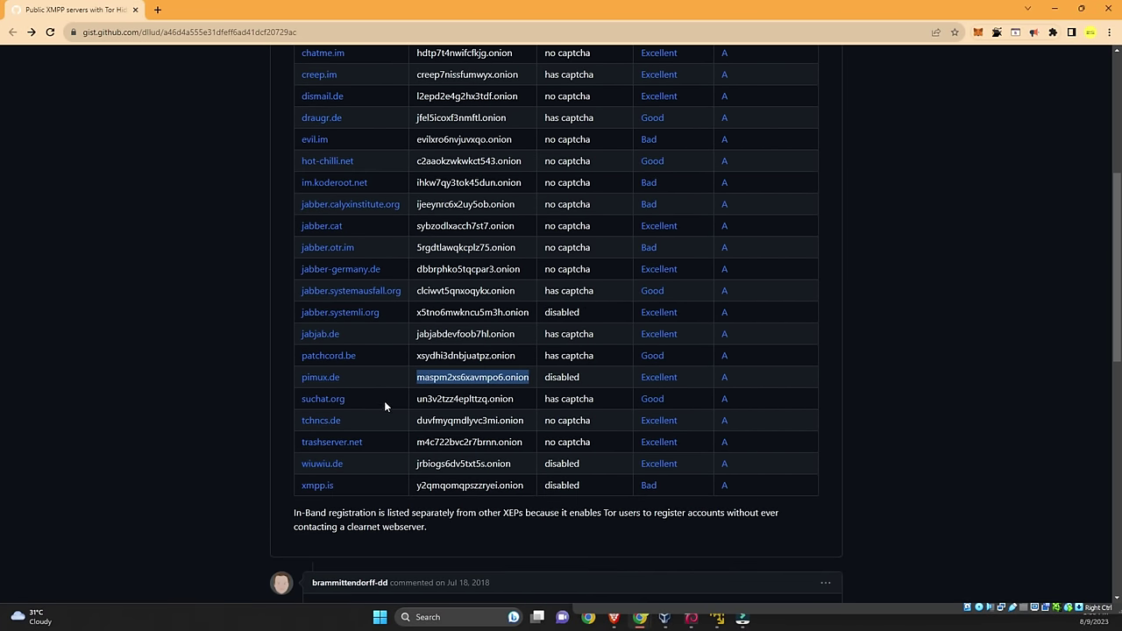
left_click(429, 398)
double_click(419, 398)
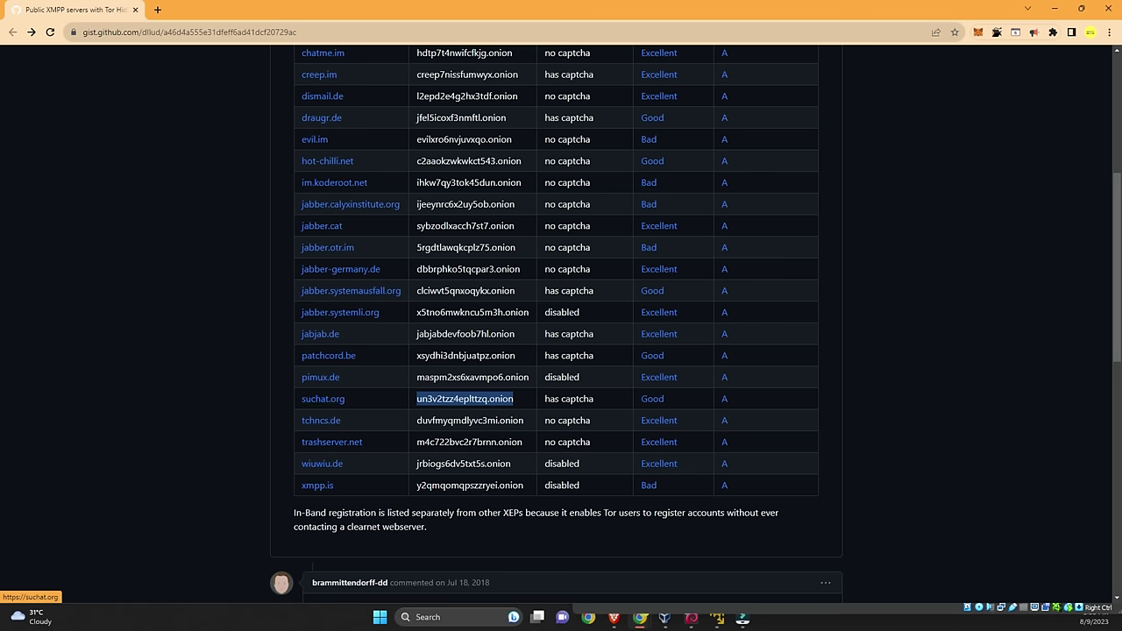
left_click(513, 387)
double_click(515, 377)
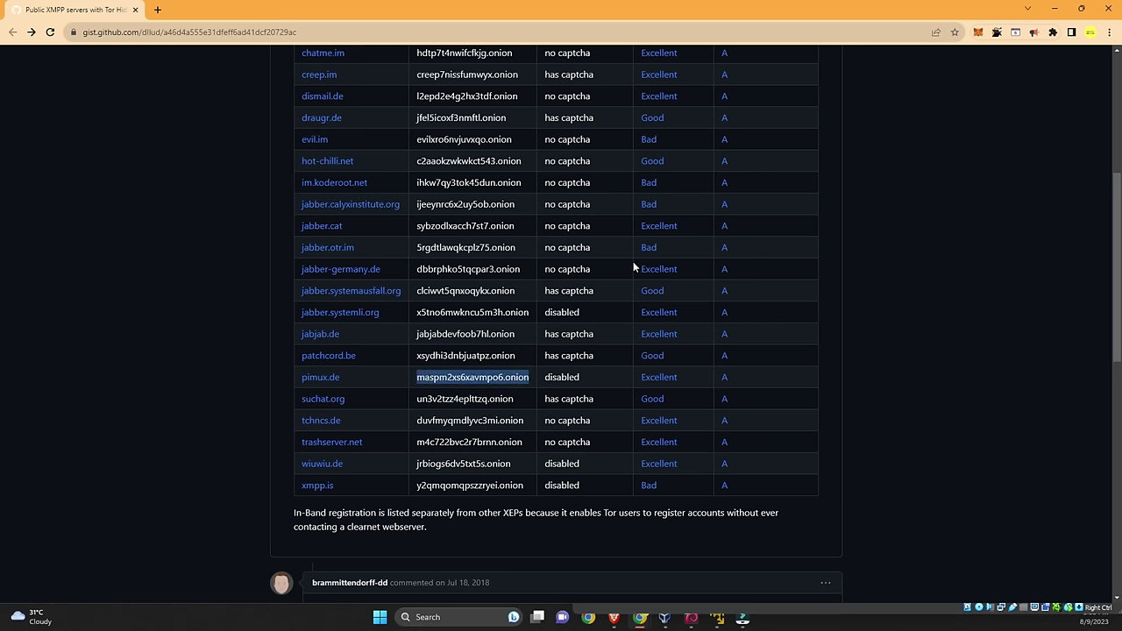
double_click(752, 10)
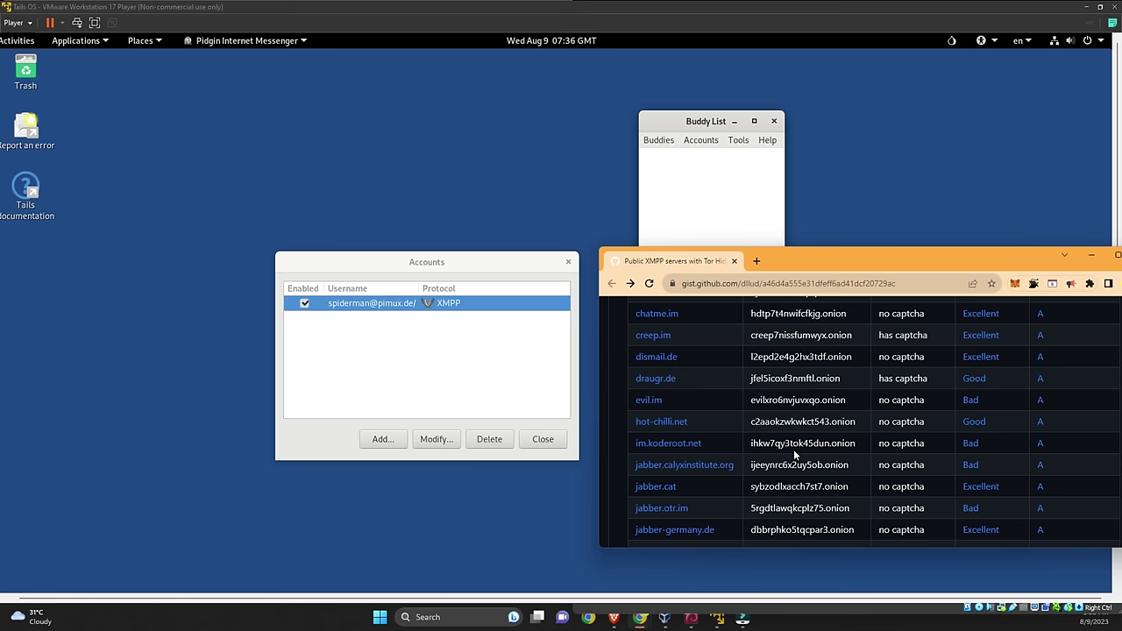
left_click_drag(844, 443, 764, 443)
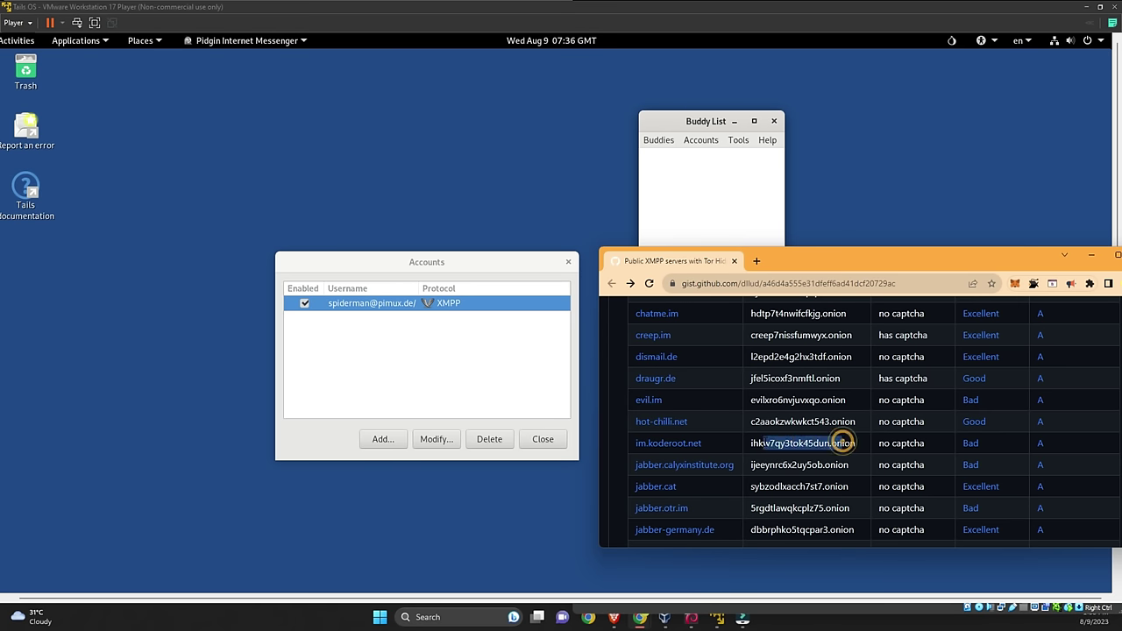
left_click_drag(849, 256, 639, 230)
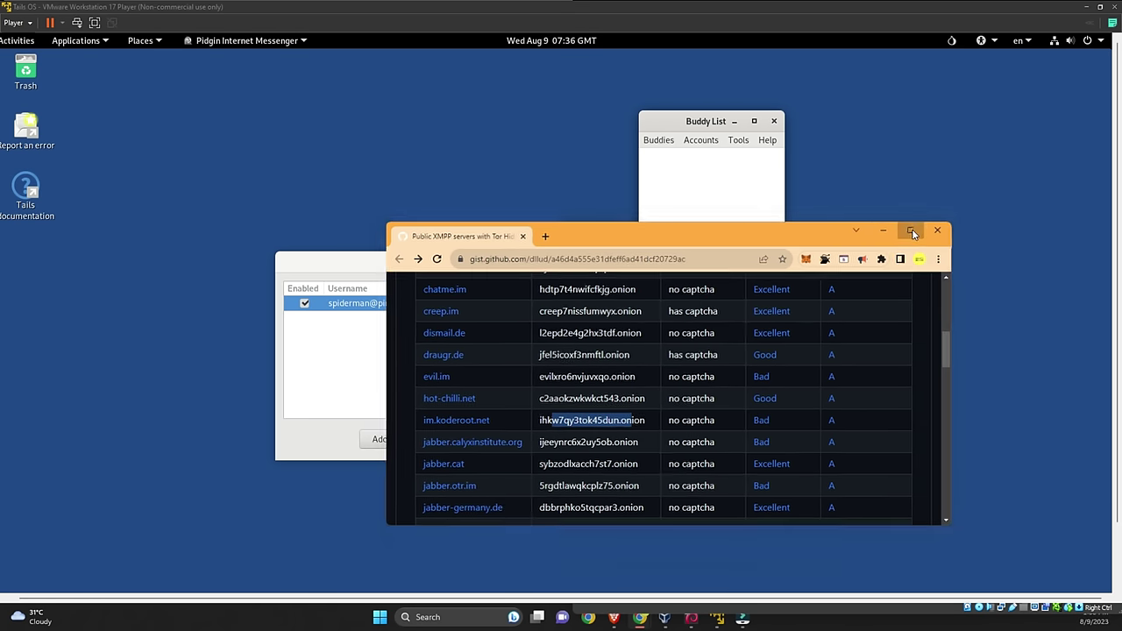
double_click(912, 228)
scroll(505, 360, "up", 6)
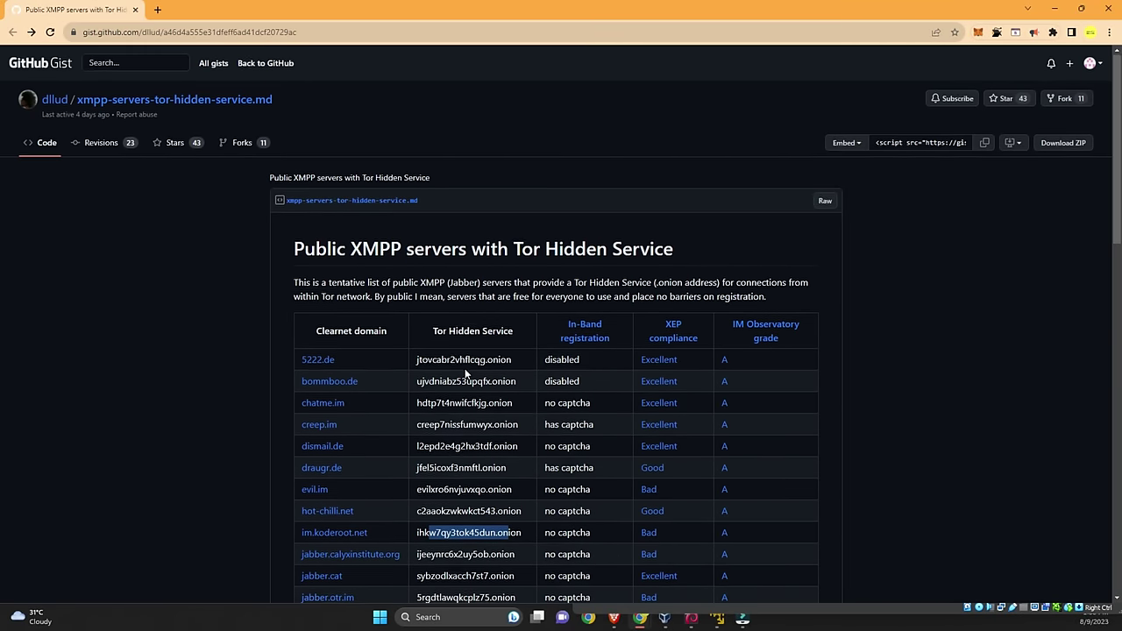
scroll(418, 285, "down", 1)
left_click_drag(417, 279, 517, 301)
left_click(483, 343)
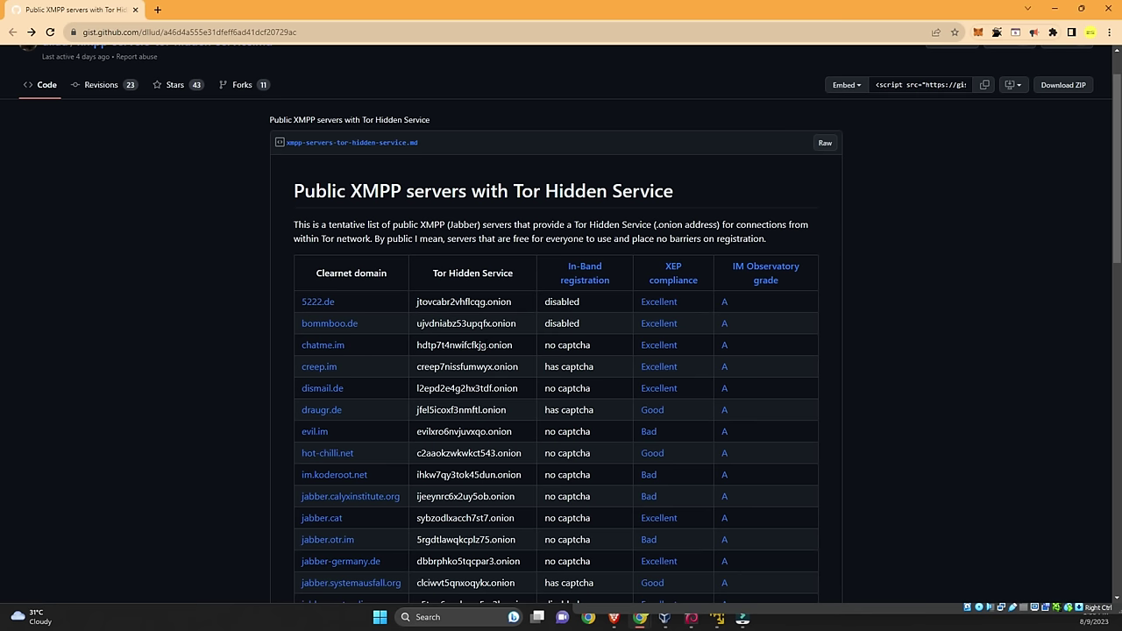
left_click(322, 388)
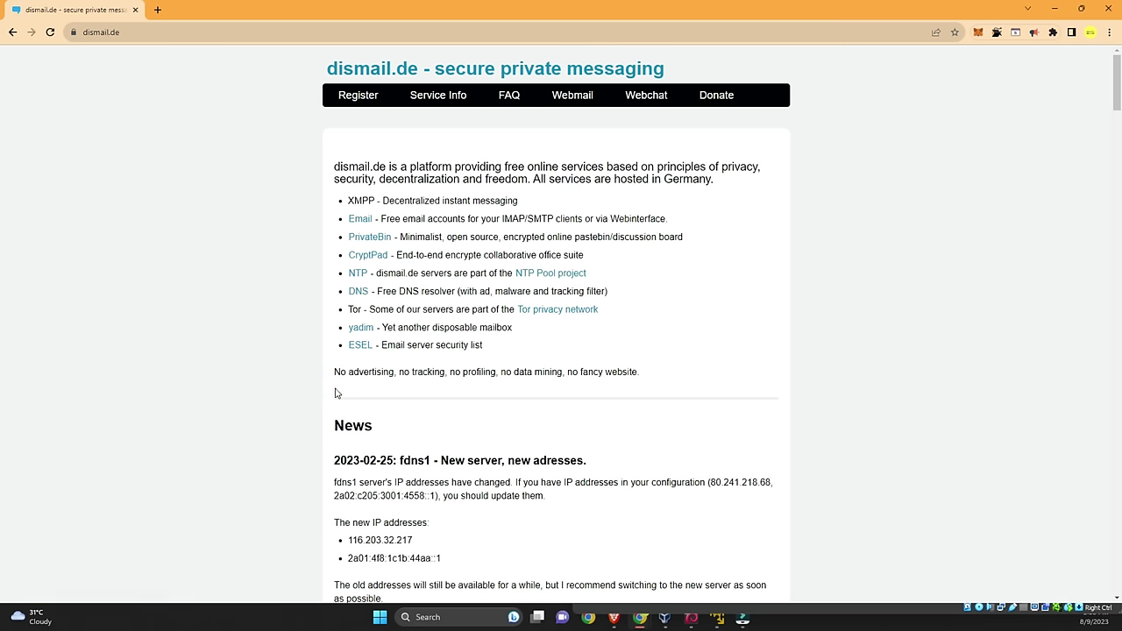
left_click_drag(347, 201, 537, 200)
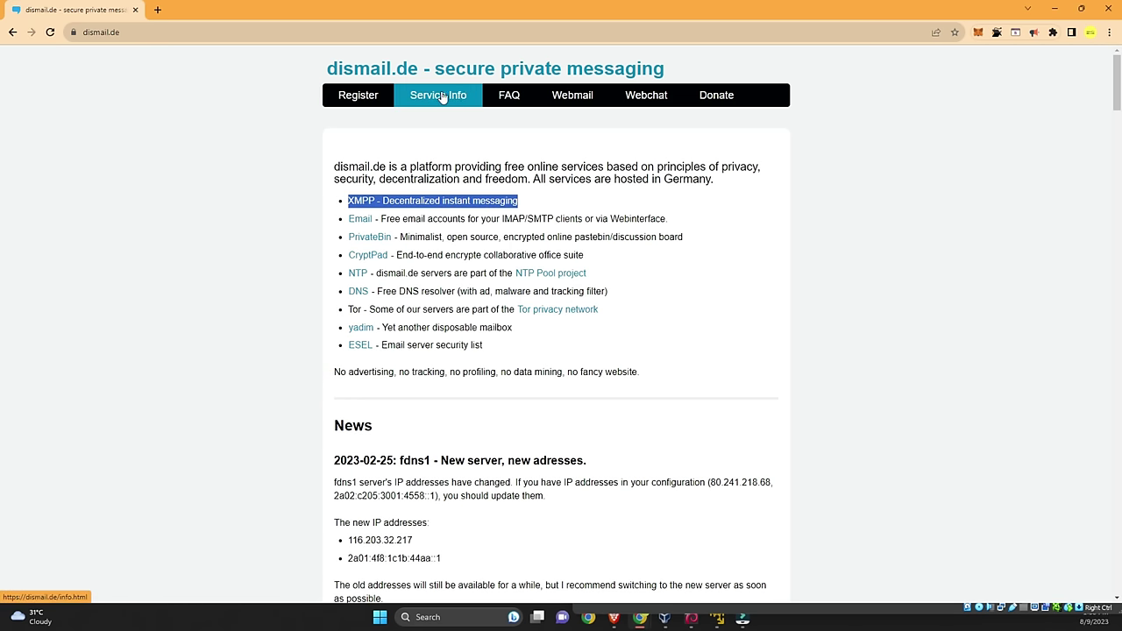
left_click(375, 100)
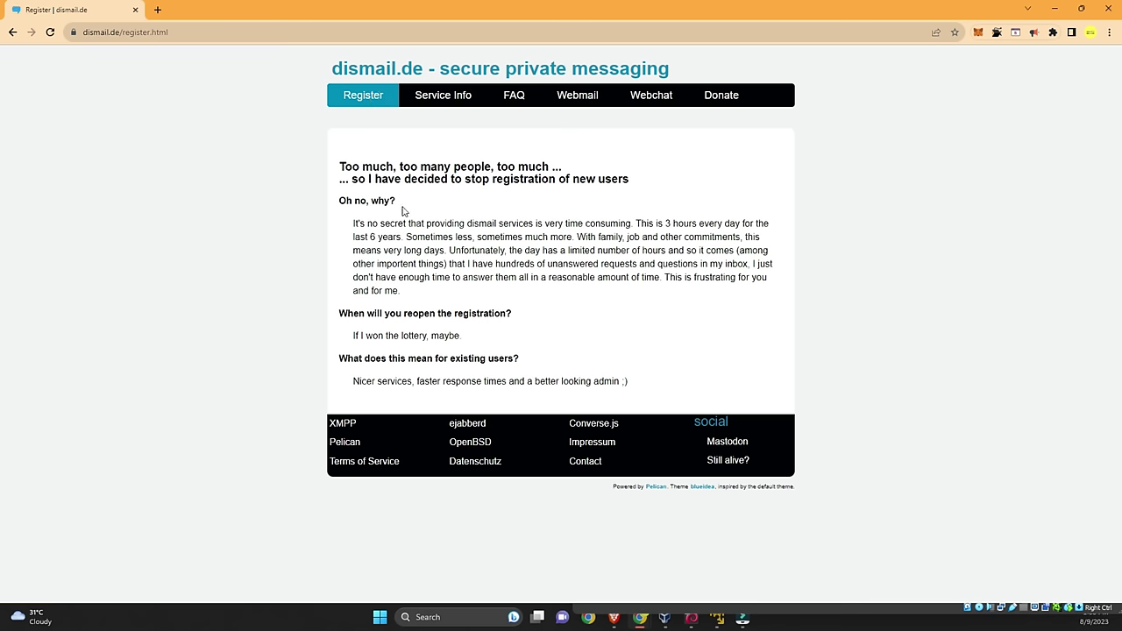
left_click_drag(334, 171, 696, 358)
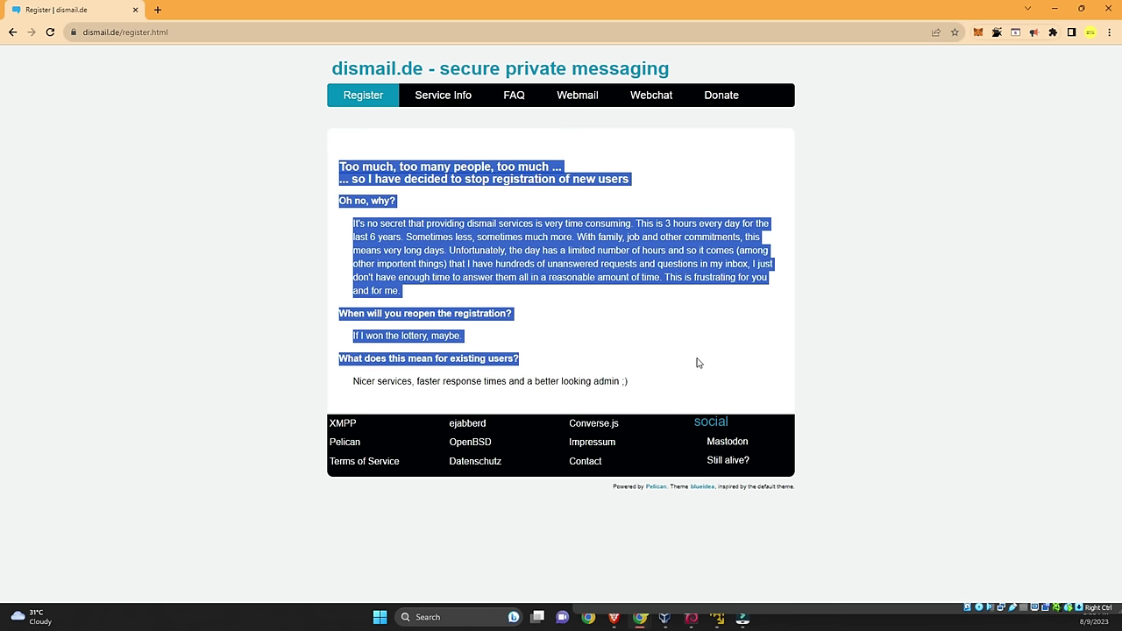
left_click(13, 31)
left_click(12, 32)
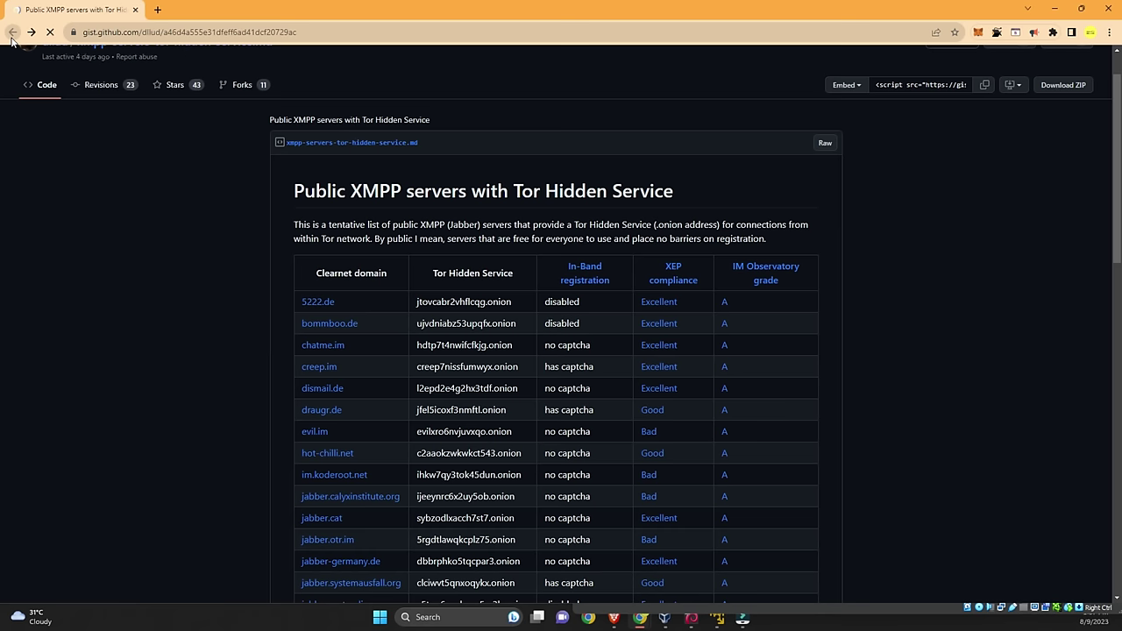
scroll(561, 350, "down", 3)
scroll(561, 351, "up", 2)
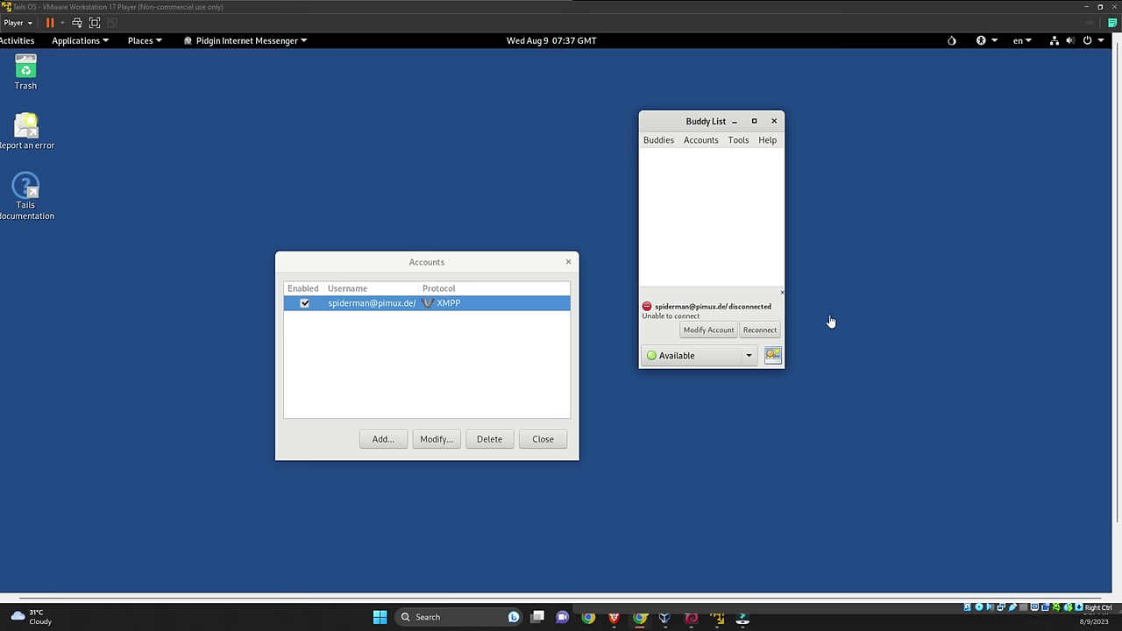
Delete the onion address from the Advanced Connect server field and save the account.
left_click(488, 196)
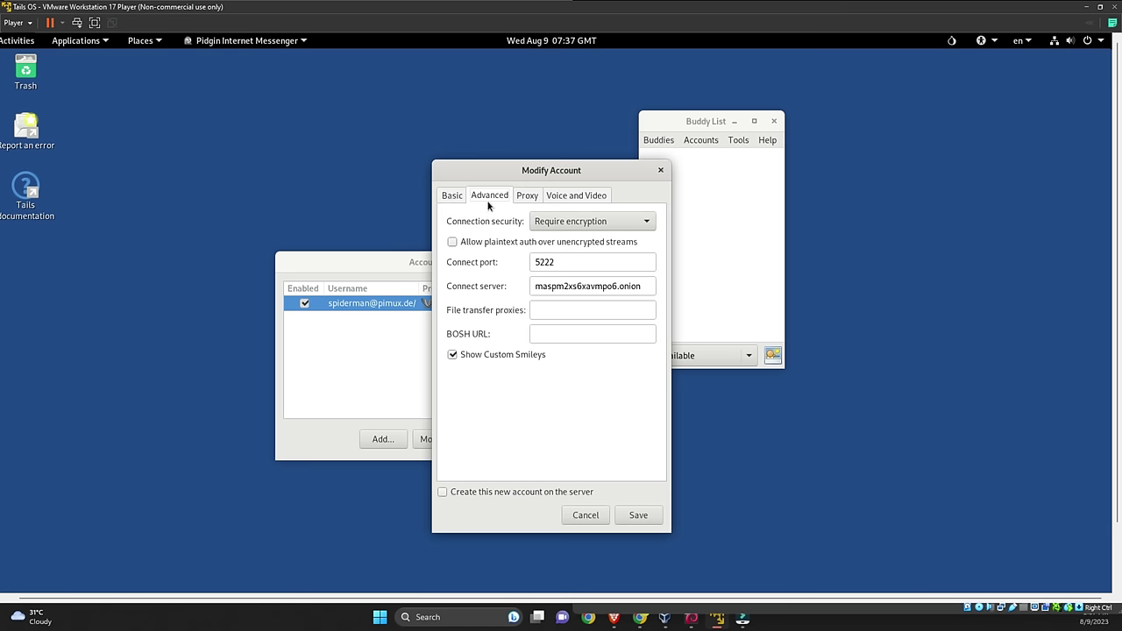
left_click(620, 287)
key("super")
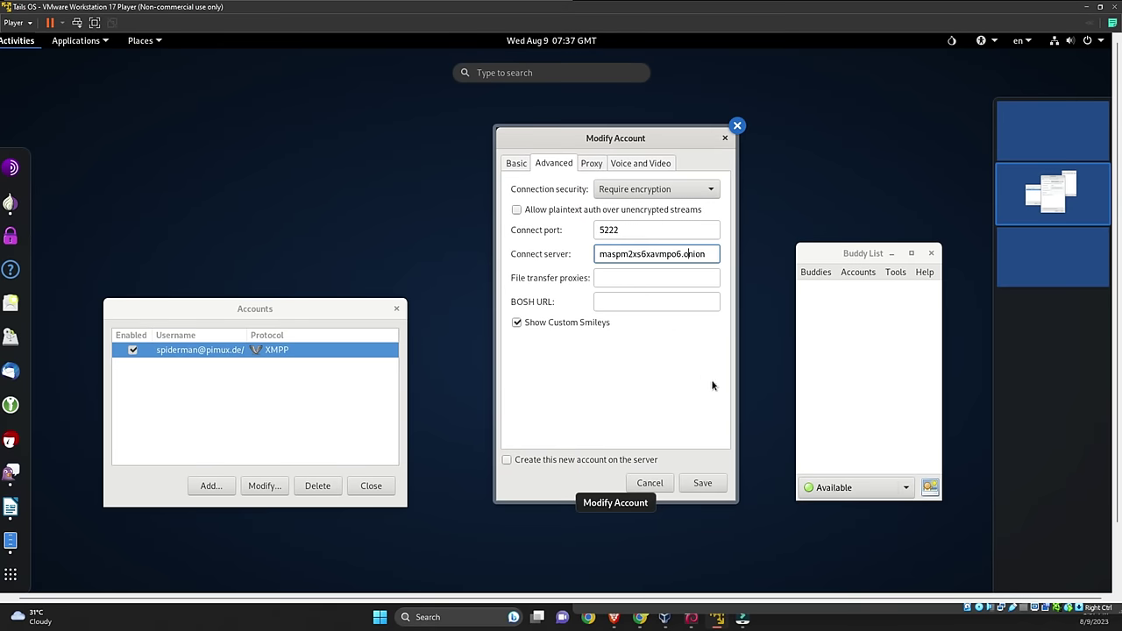
key("super")
triple_click(626, 290)
key("BackSpace")
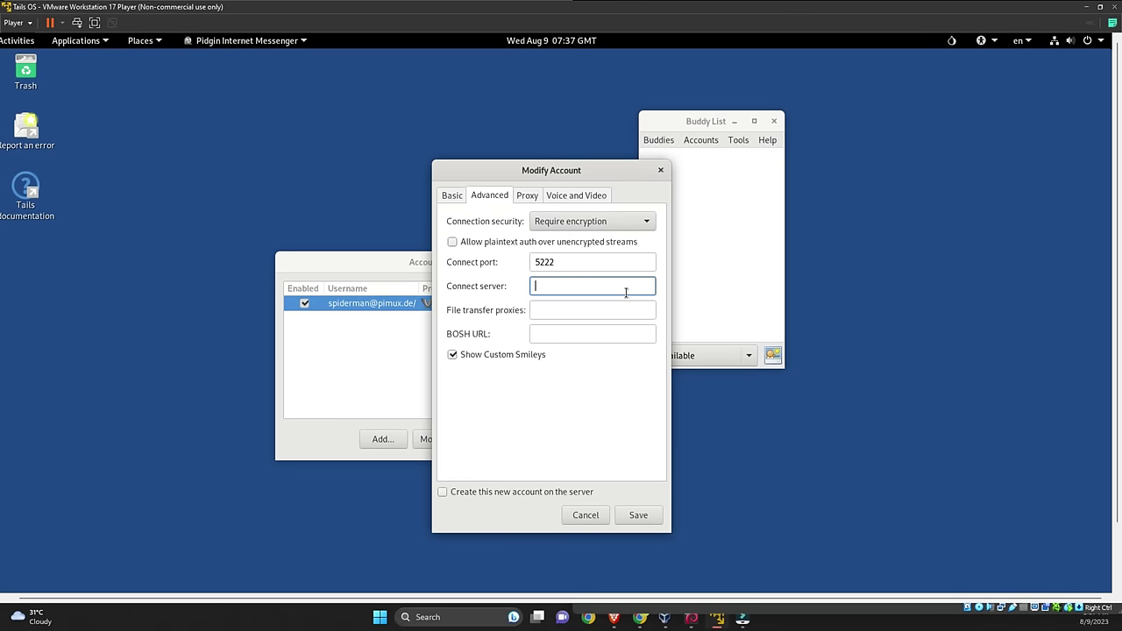
left_click(638, 515)
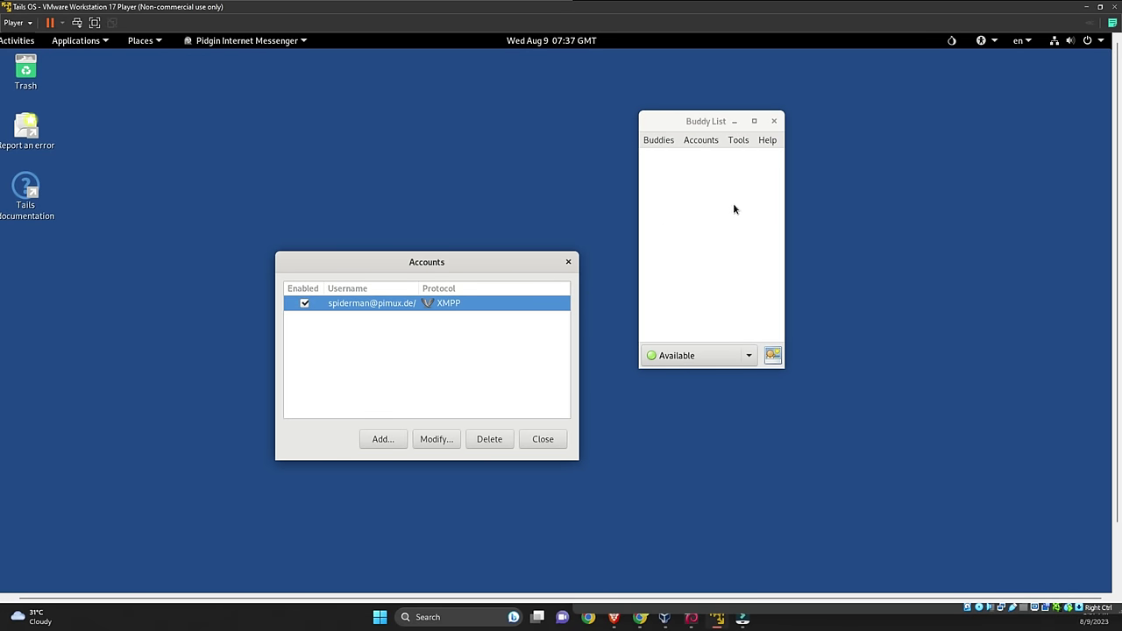
left_click(702, 144)
mouse_move(656, 147)
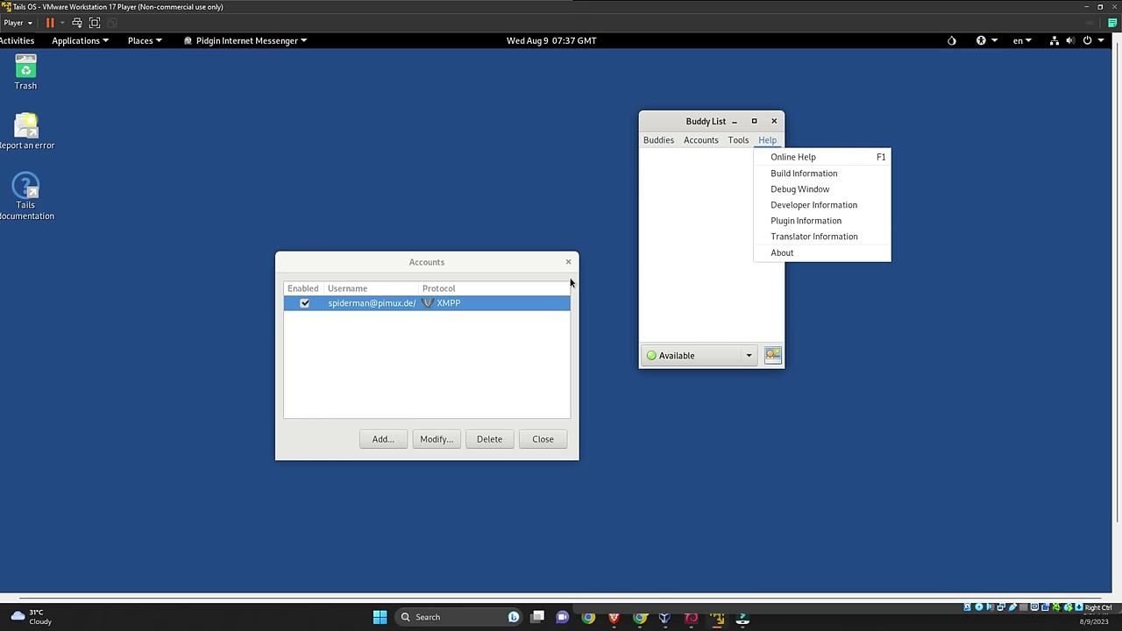
Relaunch Pidgin from Internet, submit the account password to connect, and open a chat with the pimux.de buddy.
left_click(76, 40)
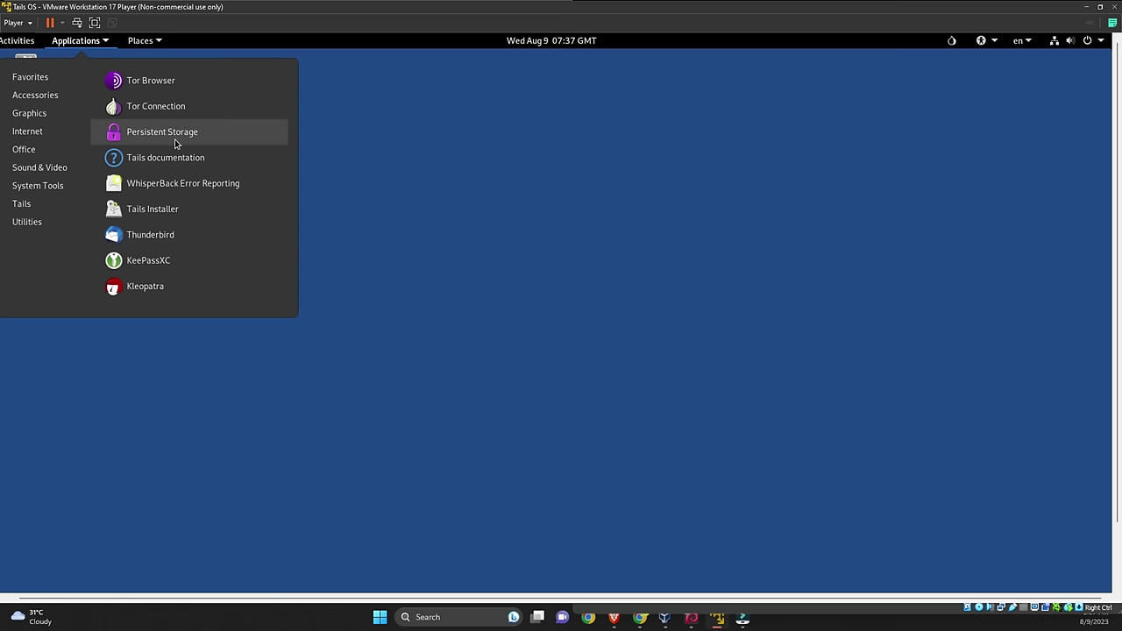
mouse_move(28, 133)
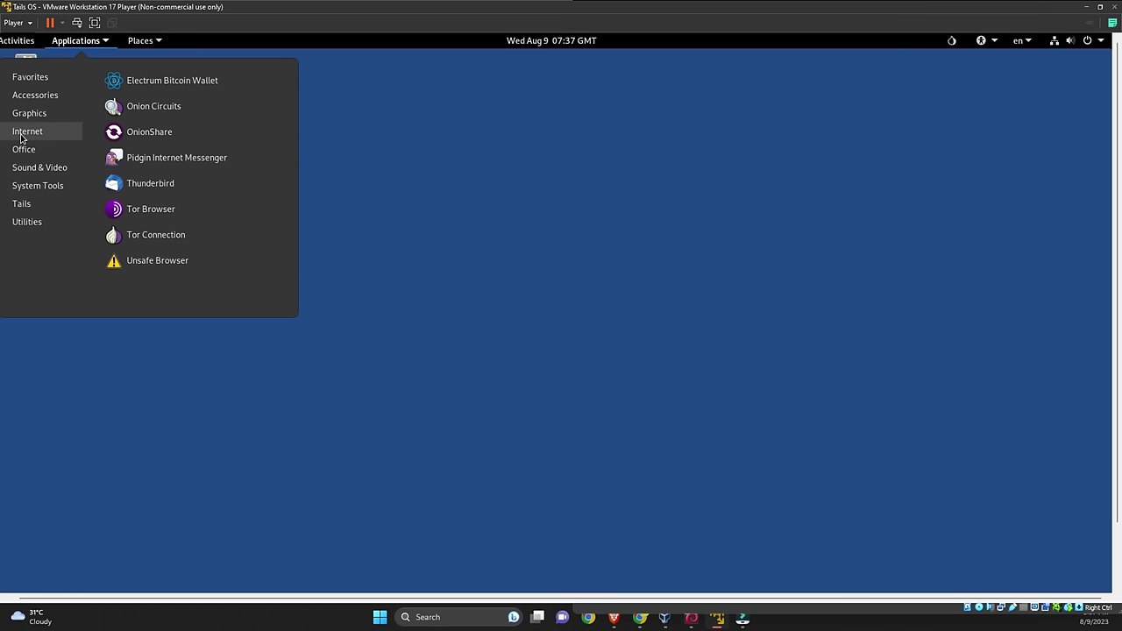
left_click(172, 160)
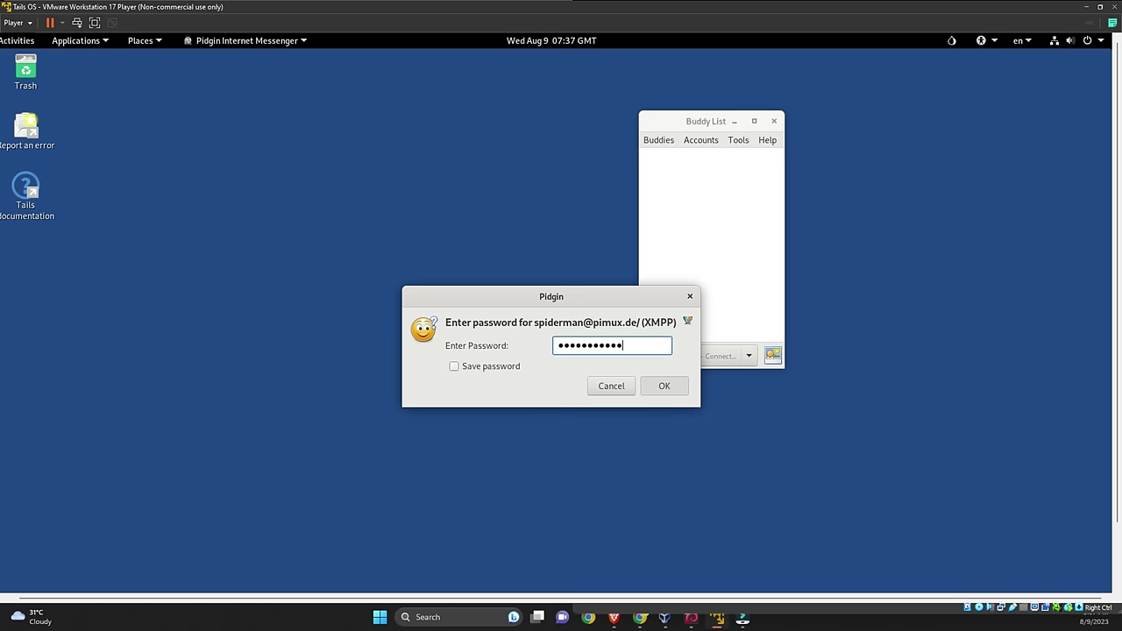
key("Return")
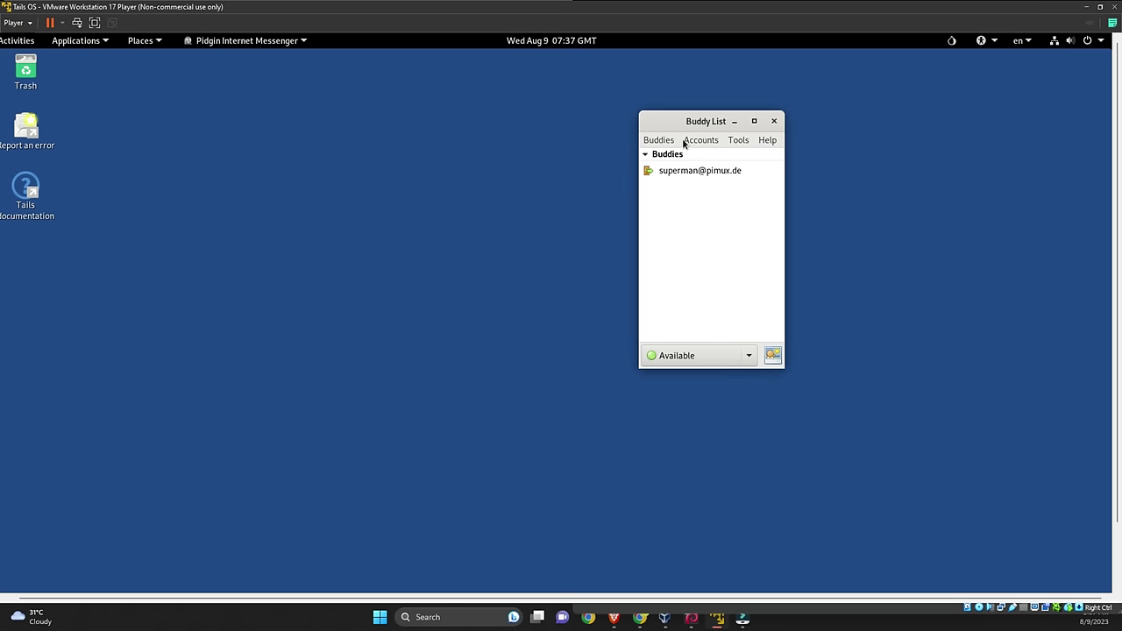
double_click(693, 173)
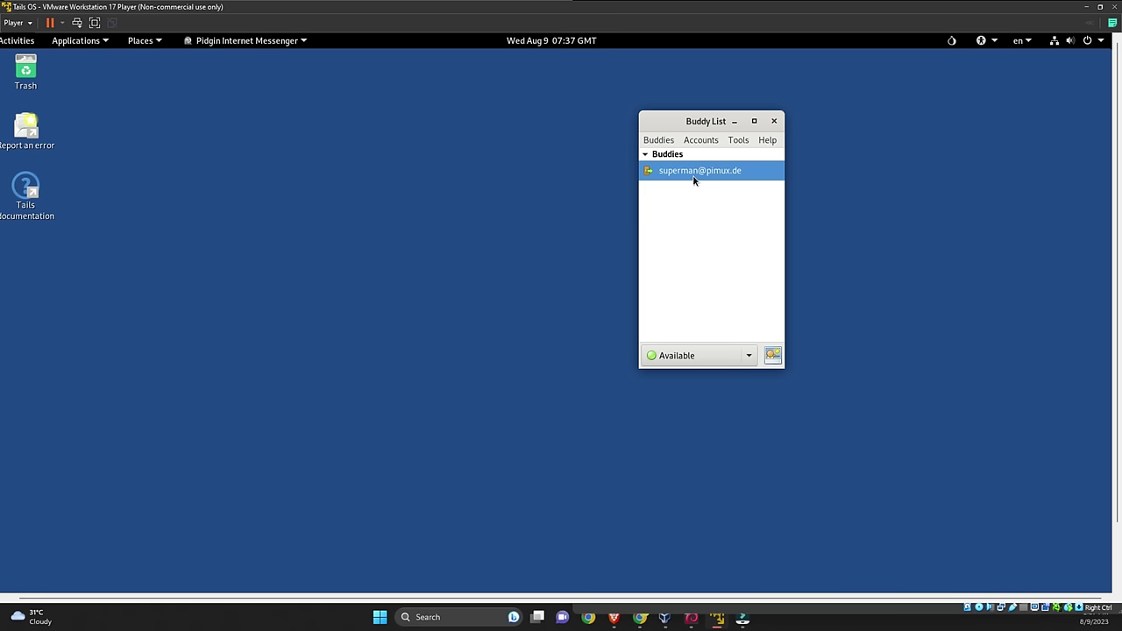
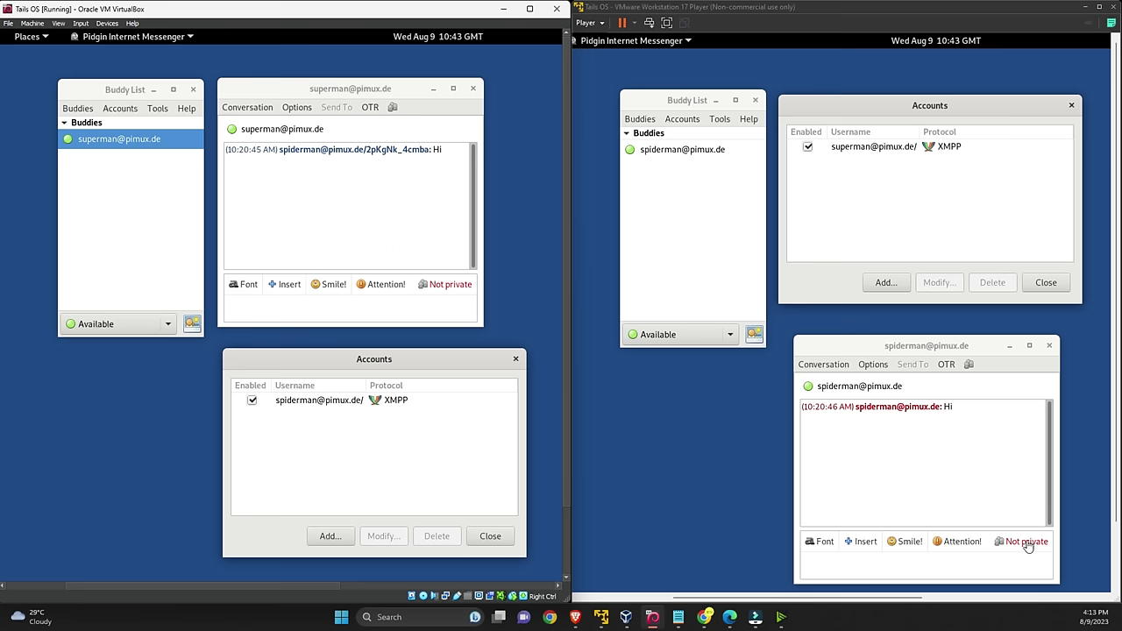
Open the Off-the-Record Messaging plugin from Tools > Plugins to generate the account's private key.
left_click(731, 455)
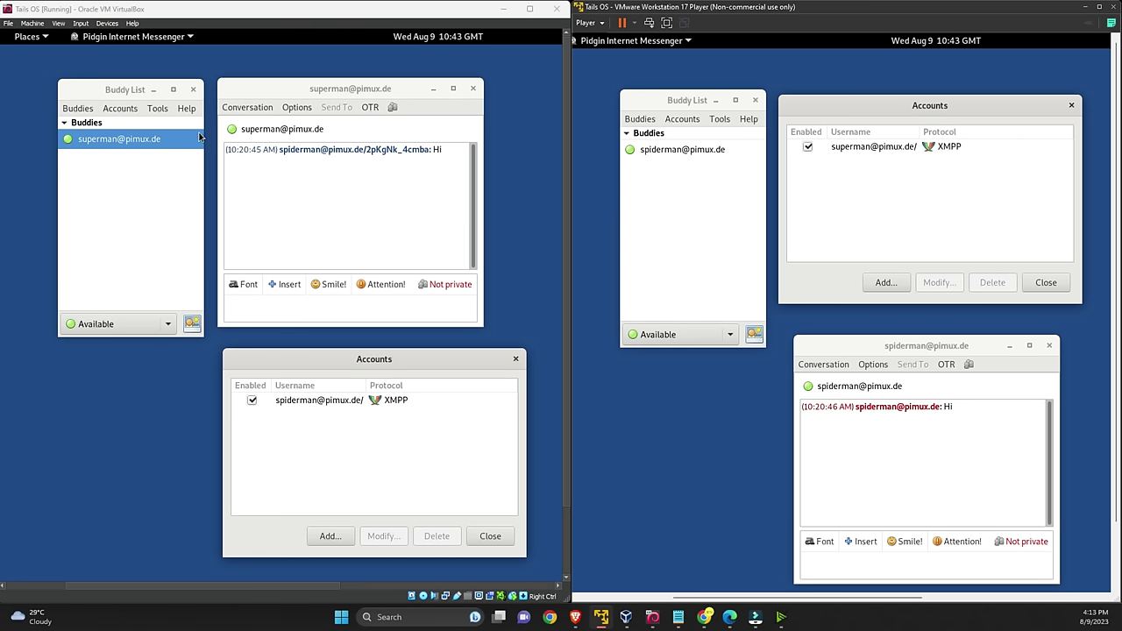
left_click(162, 131)
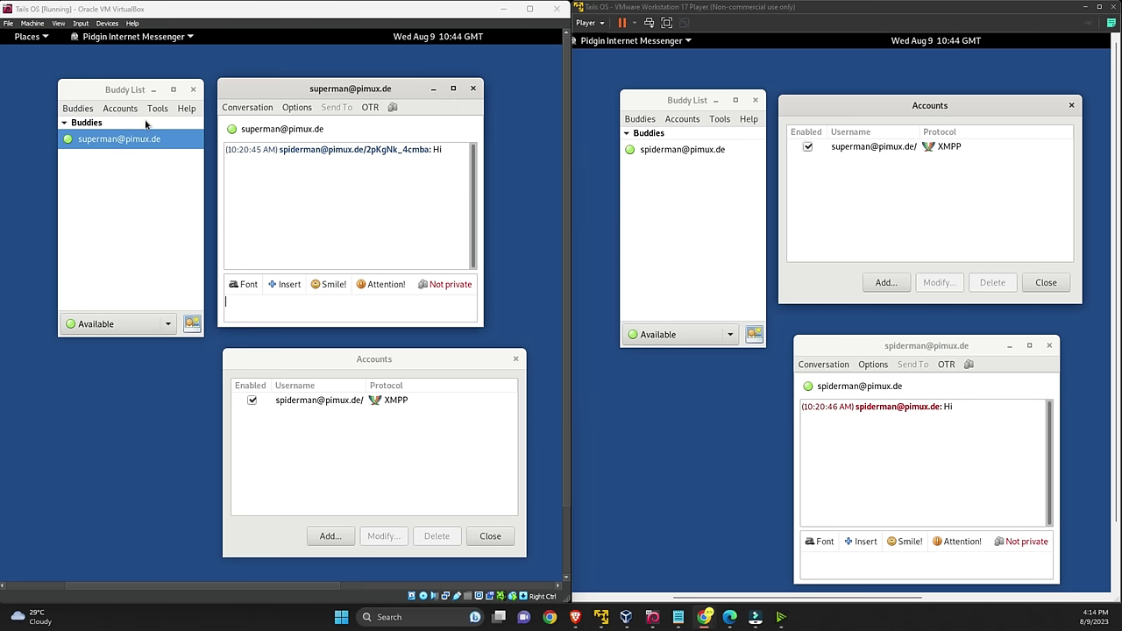
left_click(158, 109)
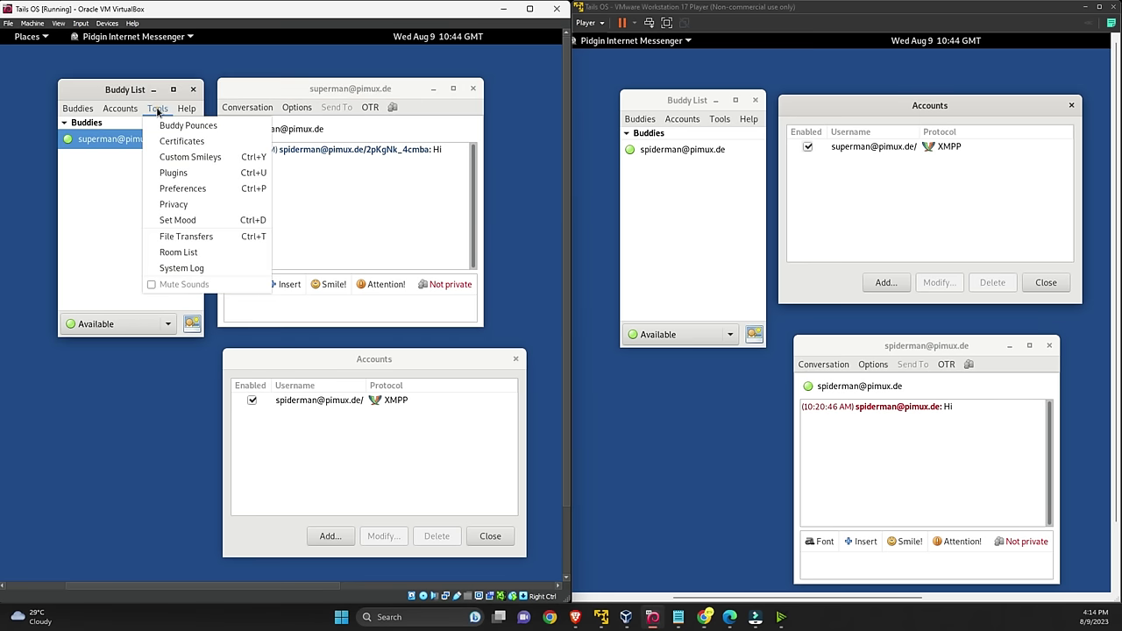
left_click(176, 173)
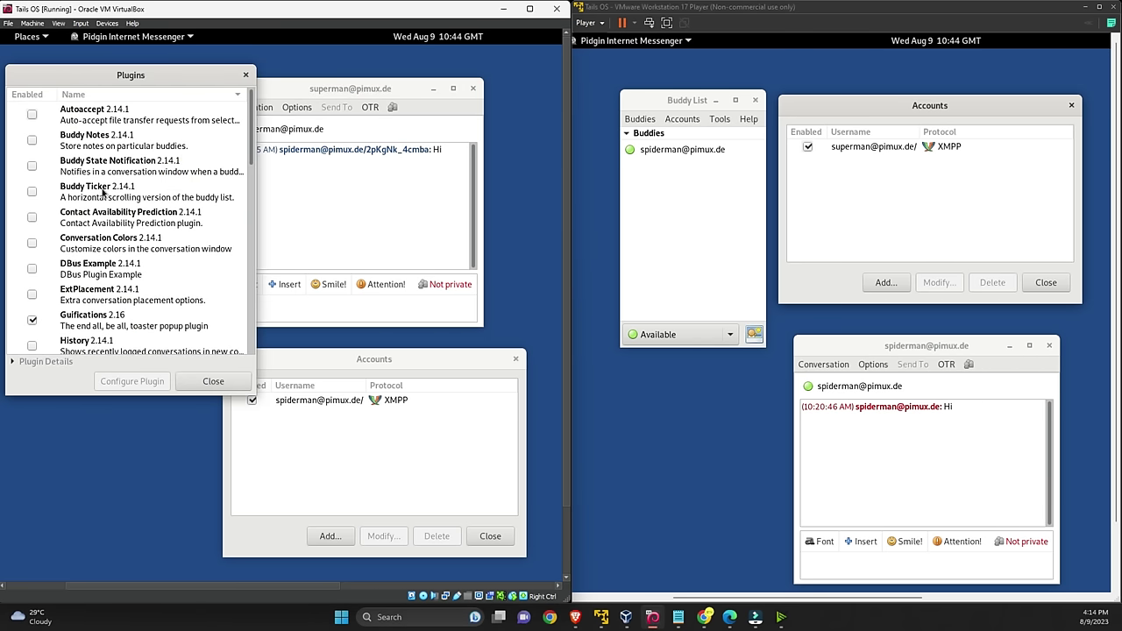
scroll(104, 236, "down", 2)
scroll(110, 275, "down", 11)
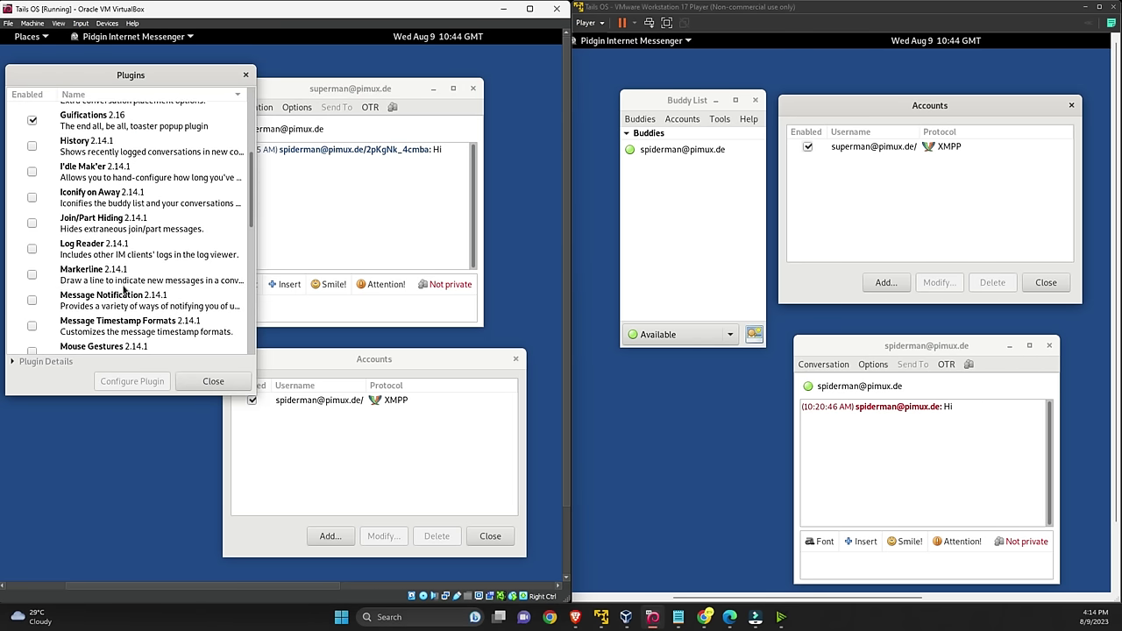
scroll(127, 289, "down", 1)
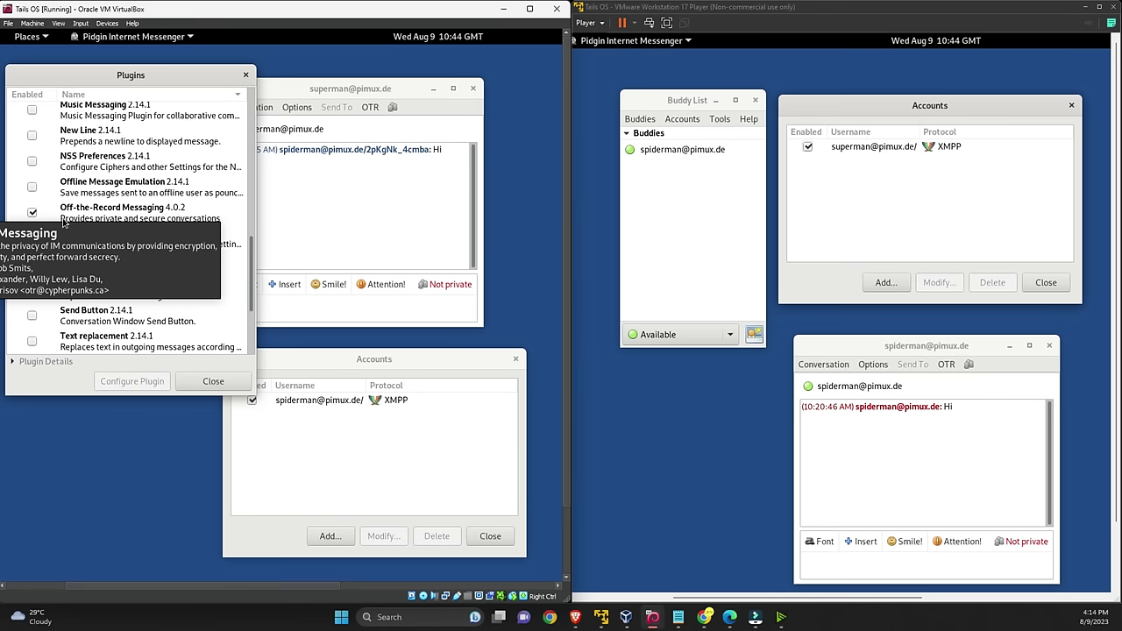
double_click(81, 219)
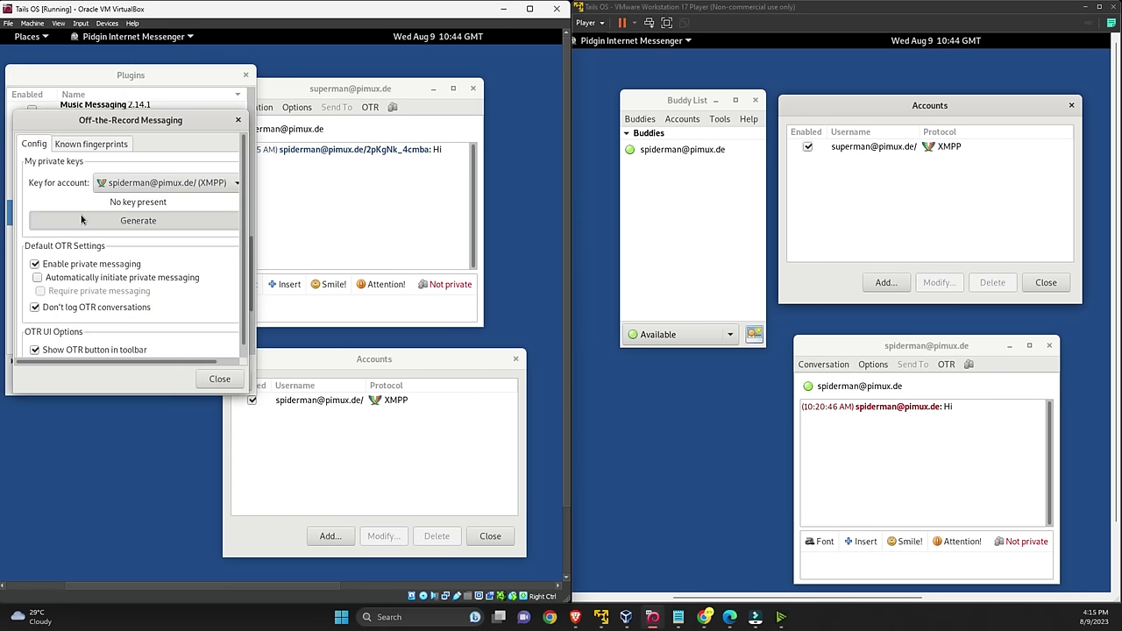
Enable 'Automatically initiate private messaging' and 'Require private messaging' in the OTR plugin settings.
left_click(219, 378)
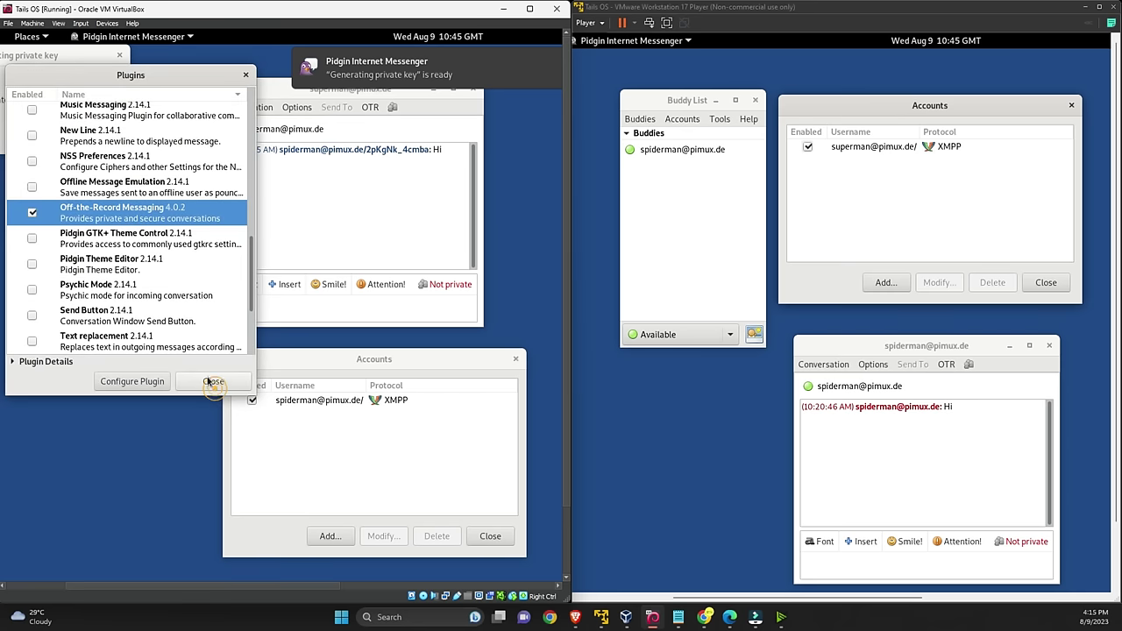
left_click(133, 381)
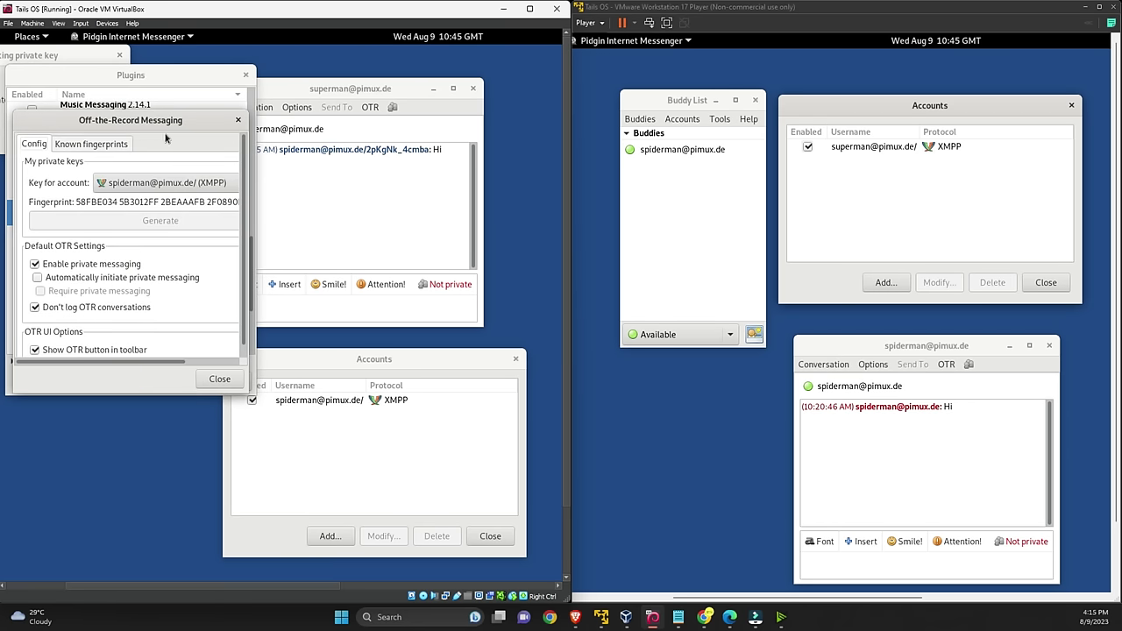
left_click(38, 278)
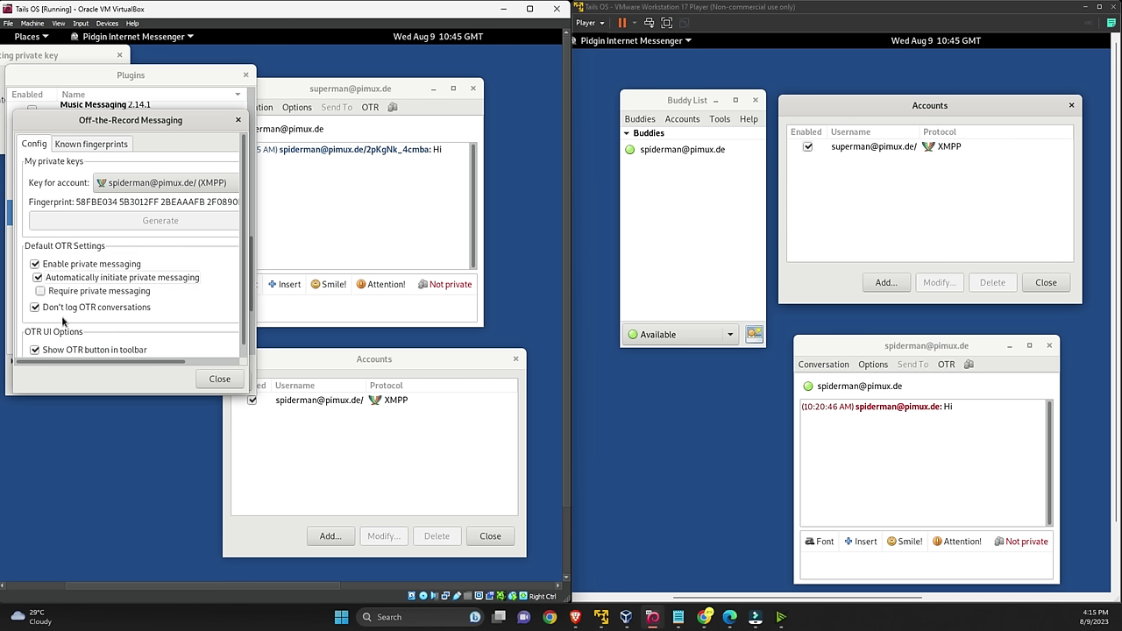
left_click(40, 291)
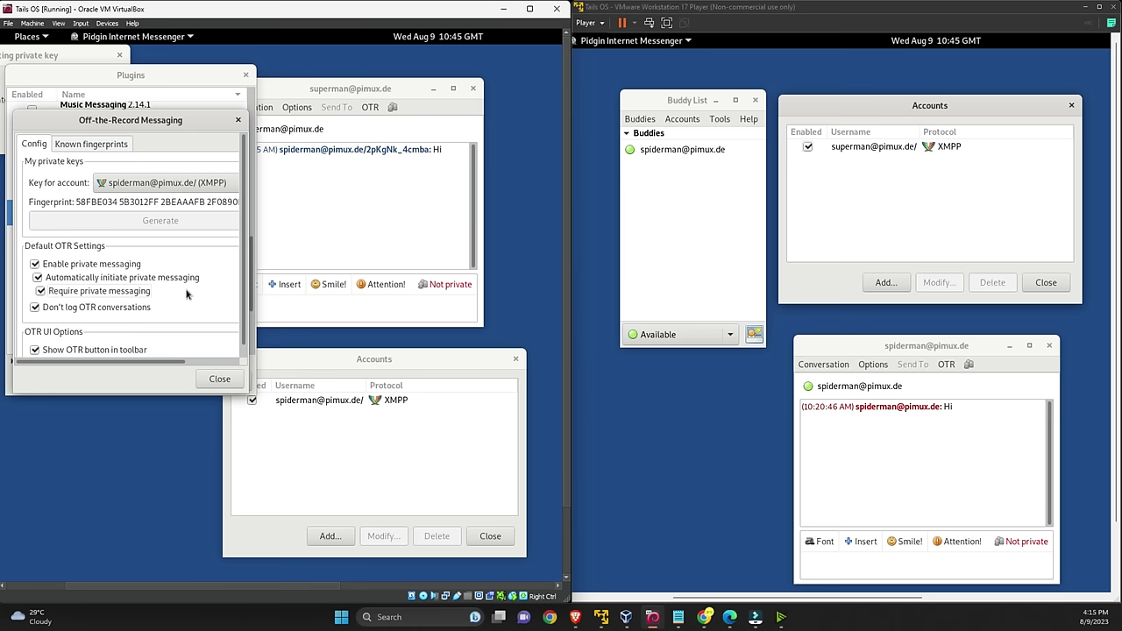
scroll(228, 275, "down", 1)
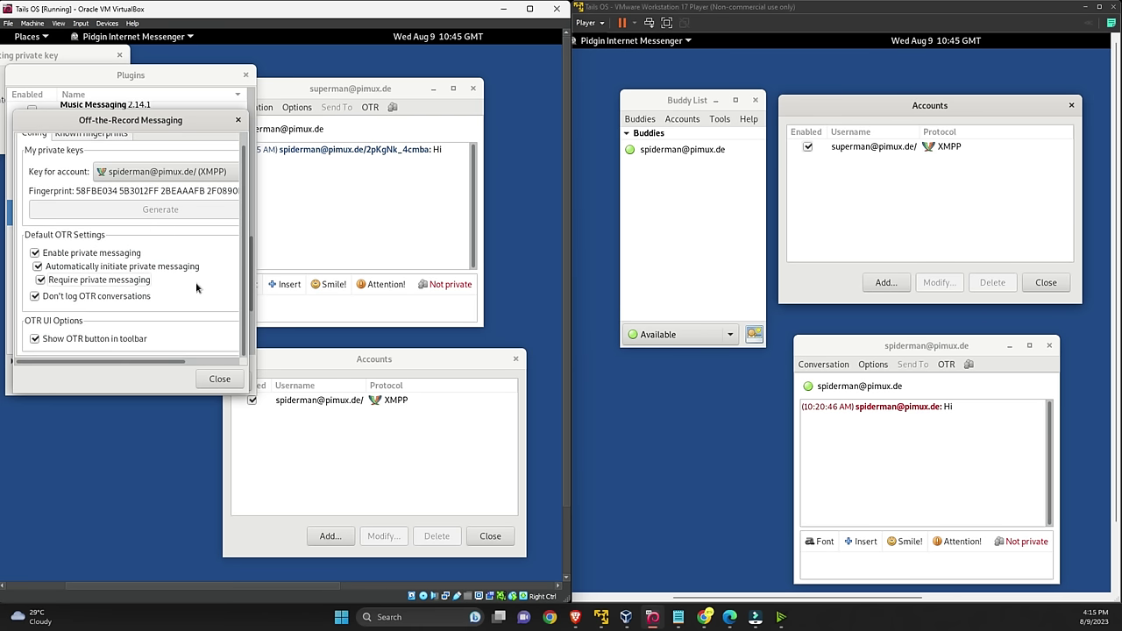
left_click(217, 383)
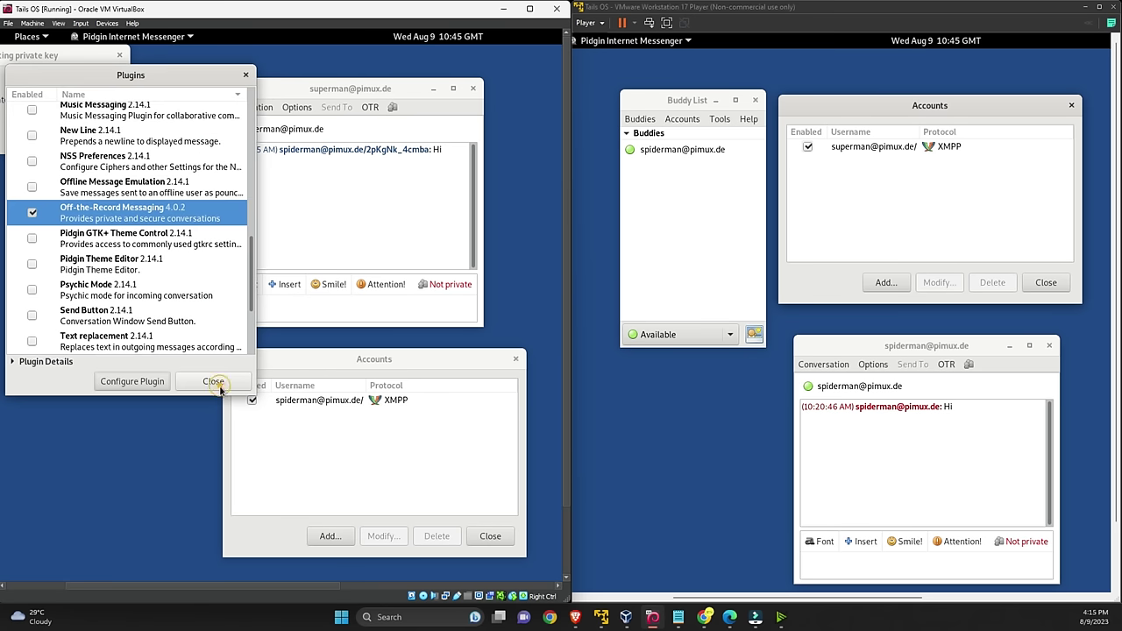
Start a private OTR conversation with the buddy from the 'Not private' menu.
left_click(441, 286)
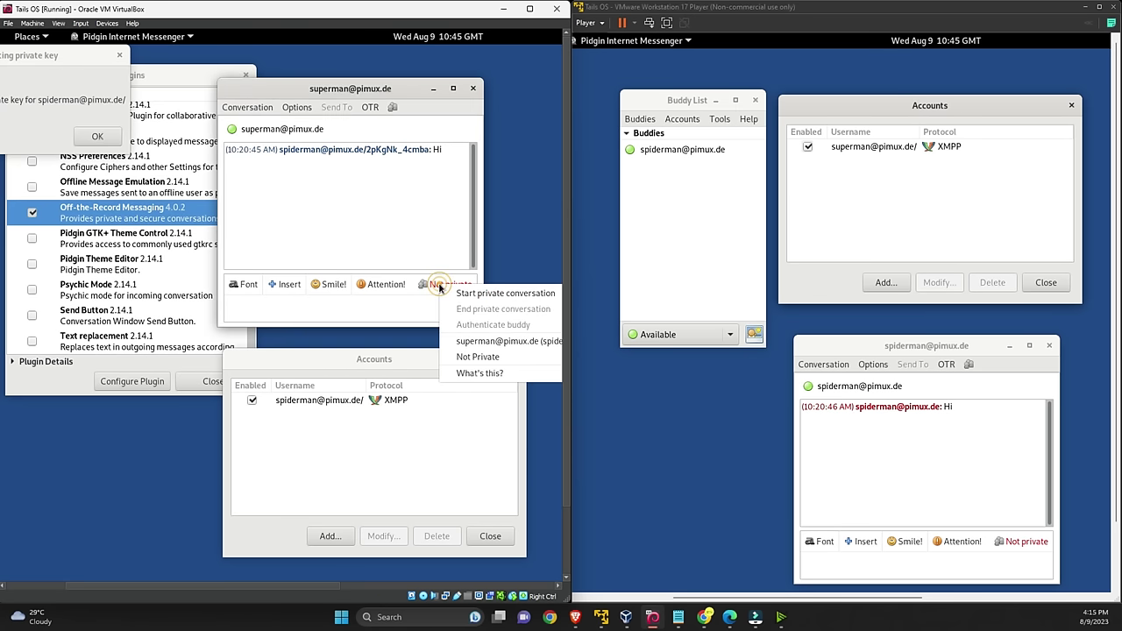
left_click(485, 299)
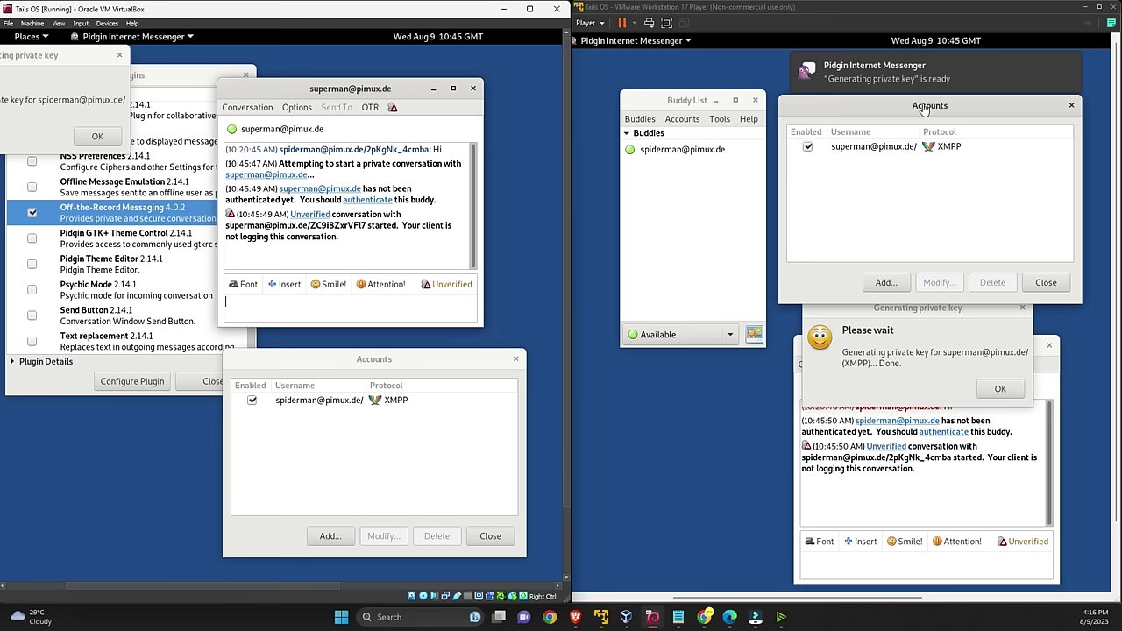
left_click(868, 102)
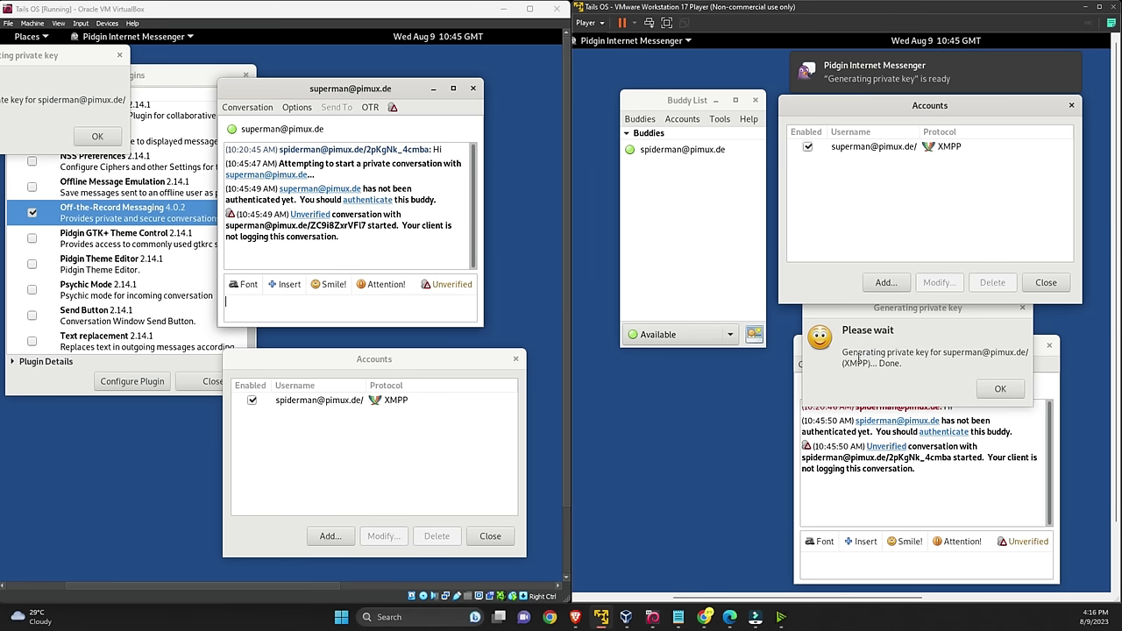
left_click_drag(843, 352, 1015, 355)
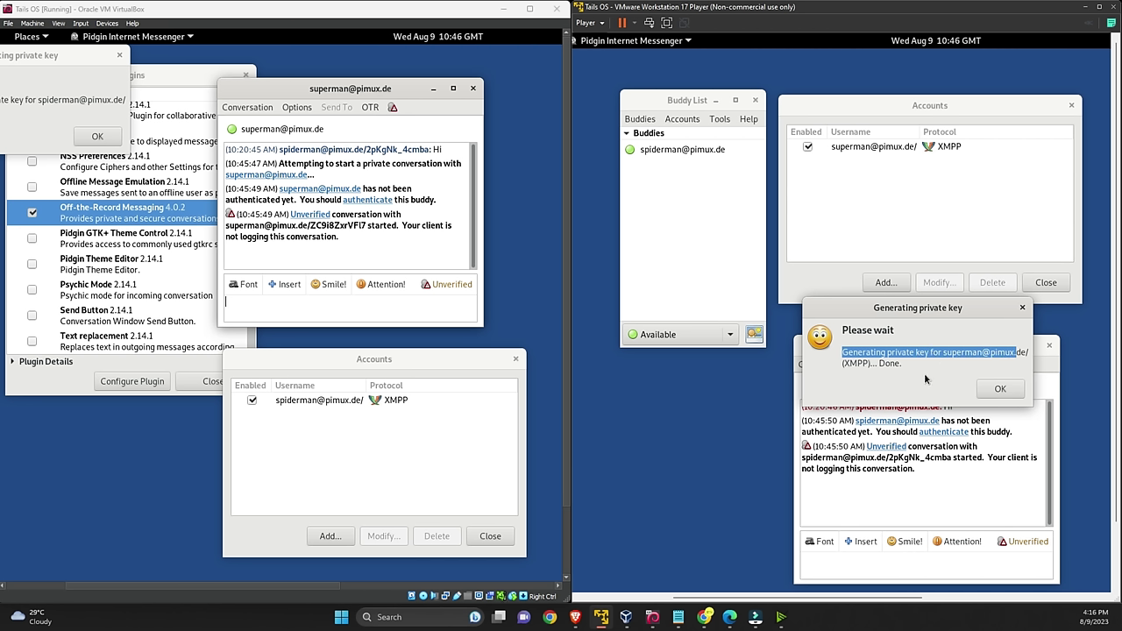
Send 'Hi Spidey' over the unverified OTR chat, then open the Unverified privacy menu.
left_click(1008, 391)
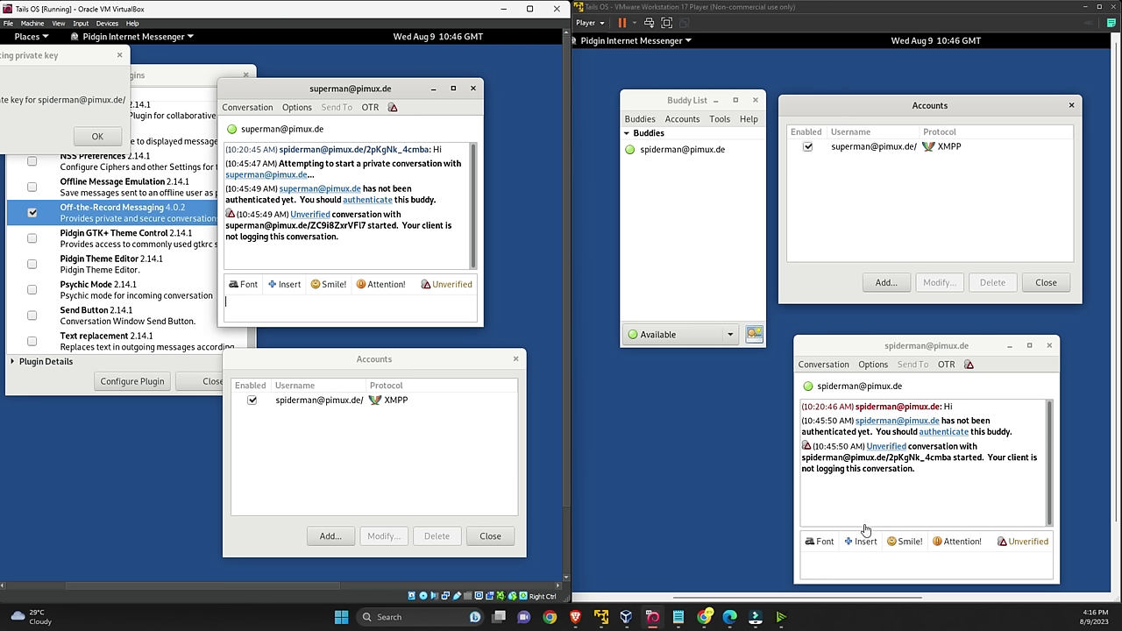
type("Z")
key("BackSpace")
type("Hi Spidey")
key("Return")
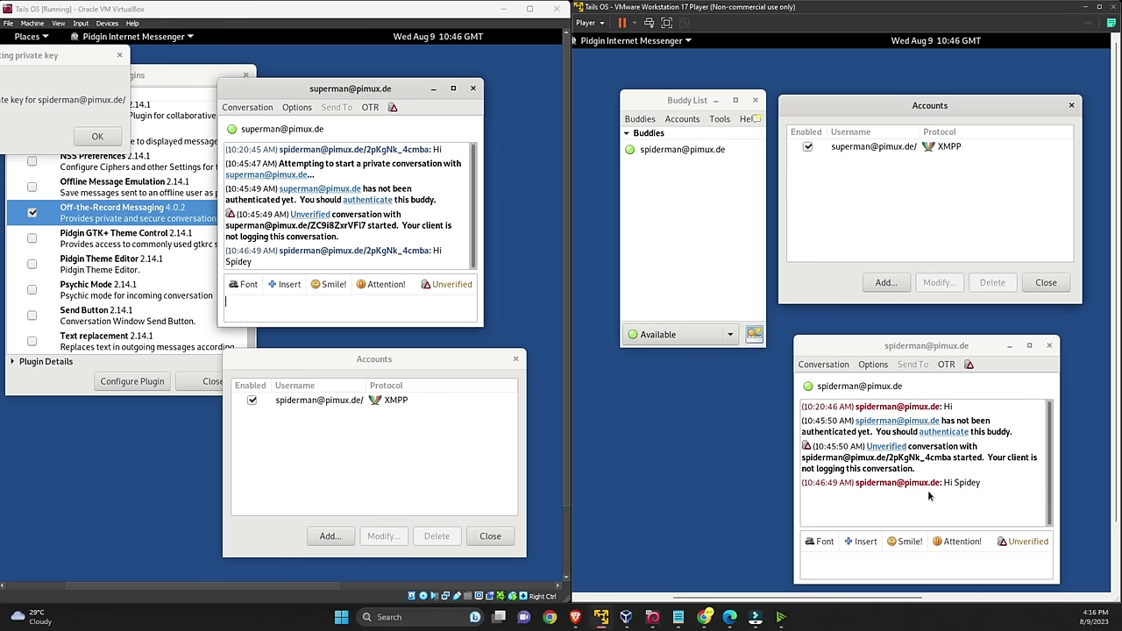
left_click_drag(947, 484, 999, 488)
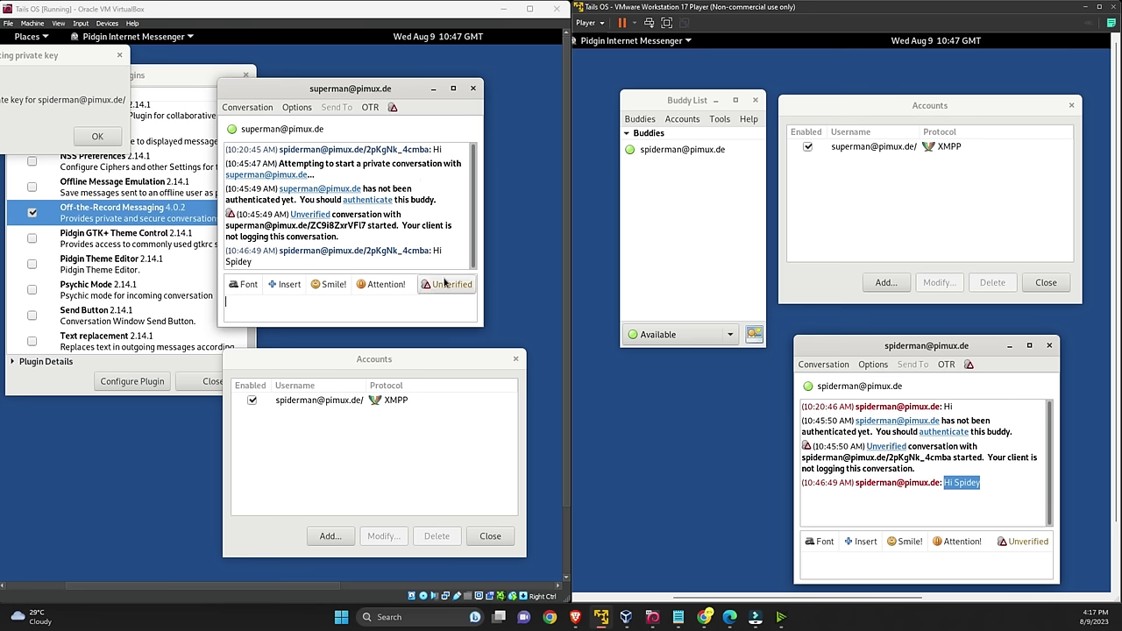
left_click(448, 289)
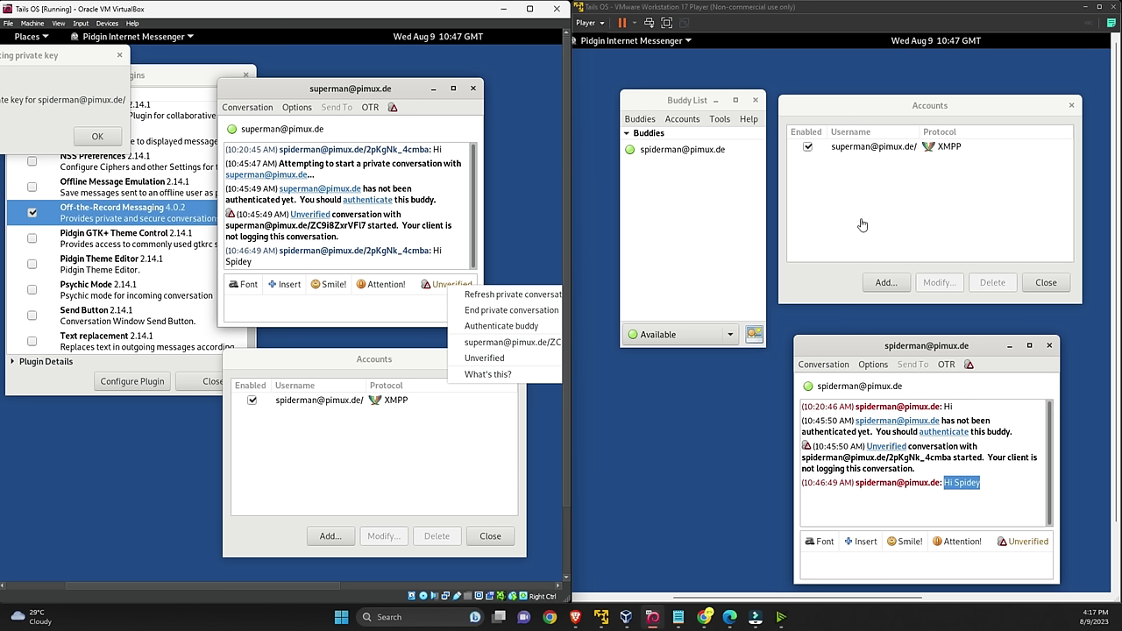
Authenticate the buddy by question and answer: 'What is the code word?' plus a secret answer.
left_click(481, 331)
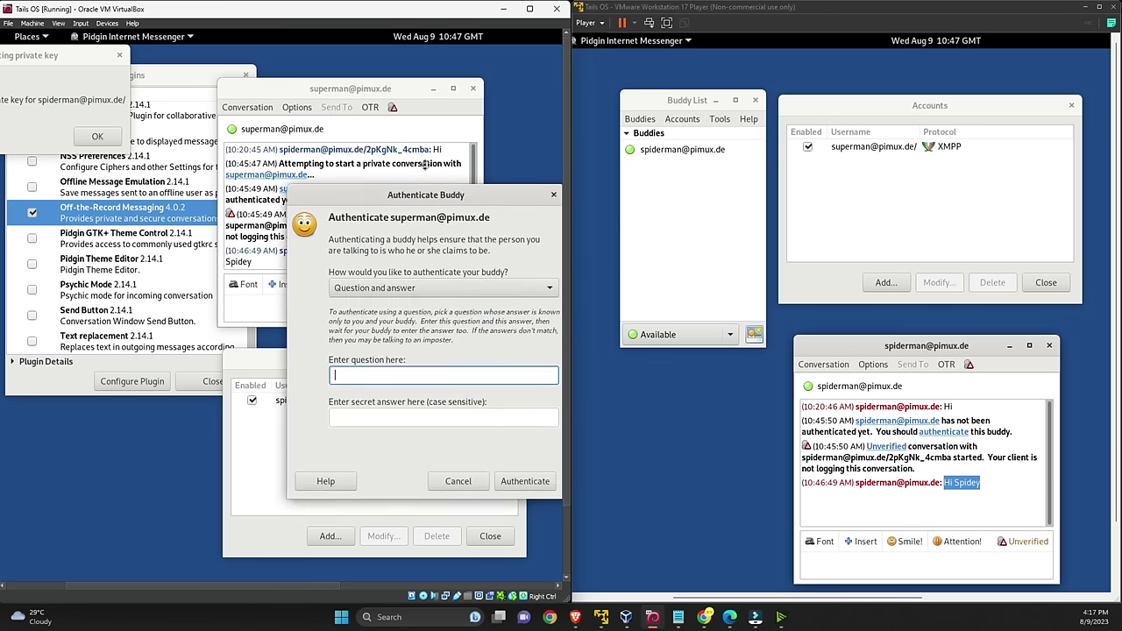
left_click(310, 224)
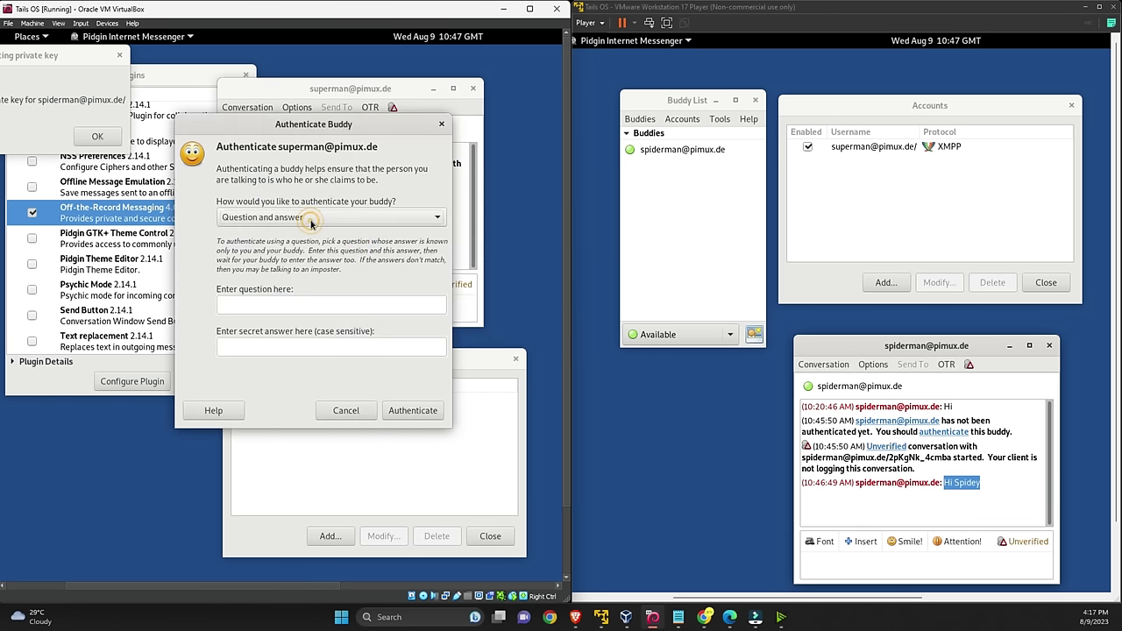
left_click(311, 219)
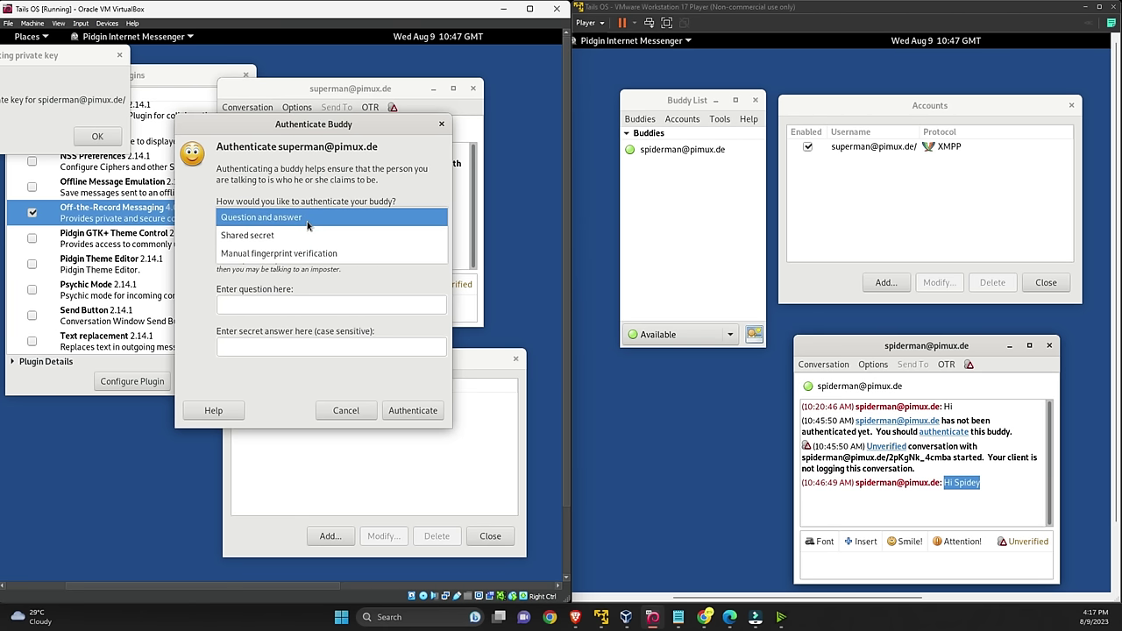
left_click(307, 225)
left_click(329, 306)
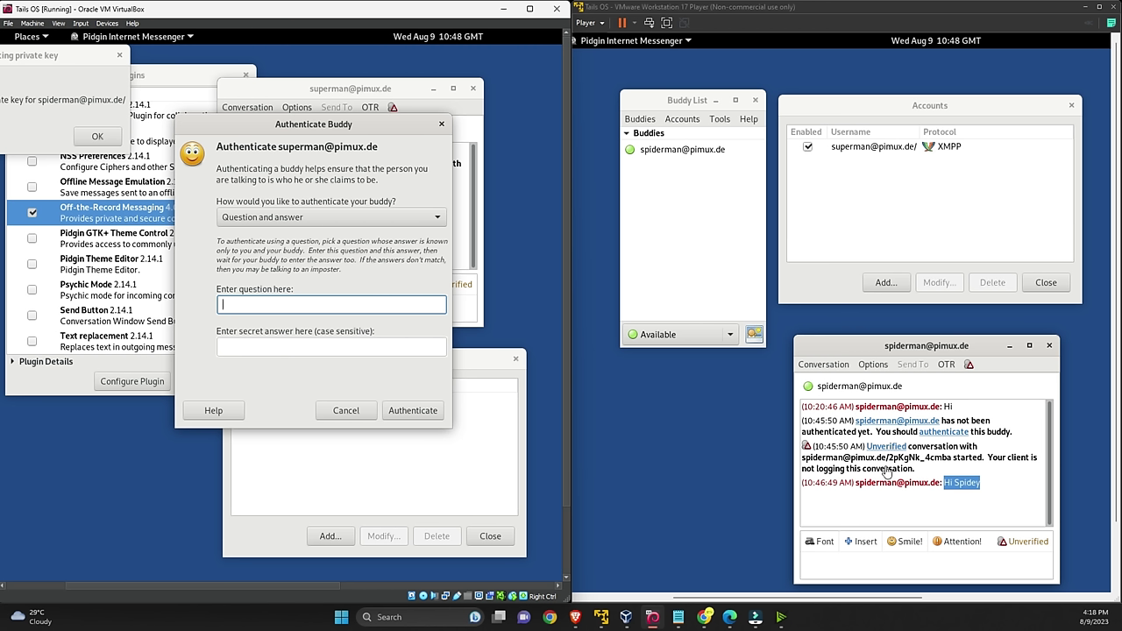
left_click(337, 309)
type("What is the code word?")
left_click(331, 347)
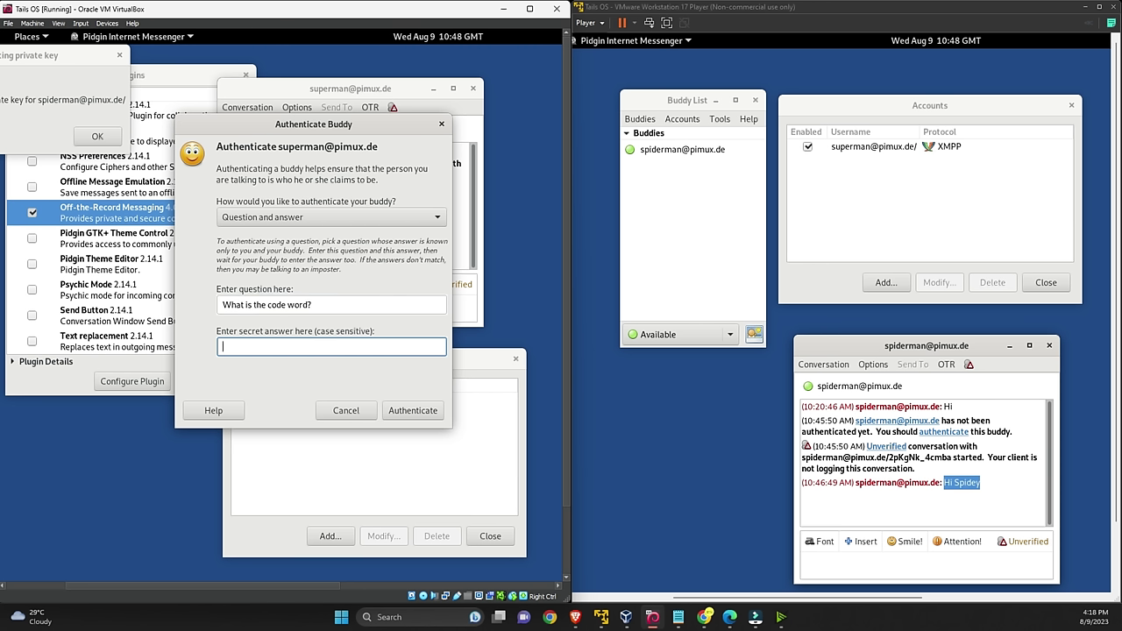
left_click_drag(283, 348, 191, 347)
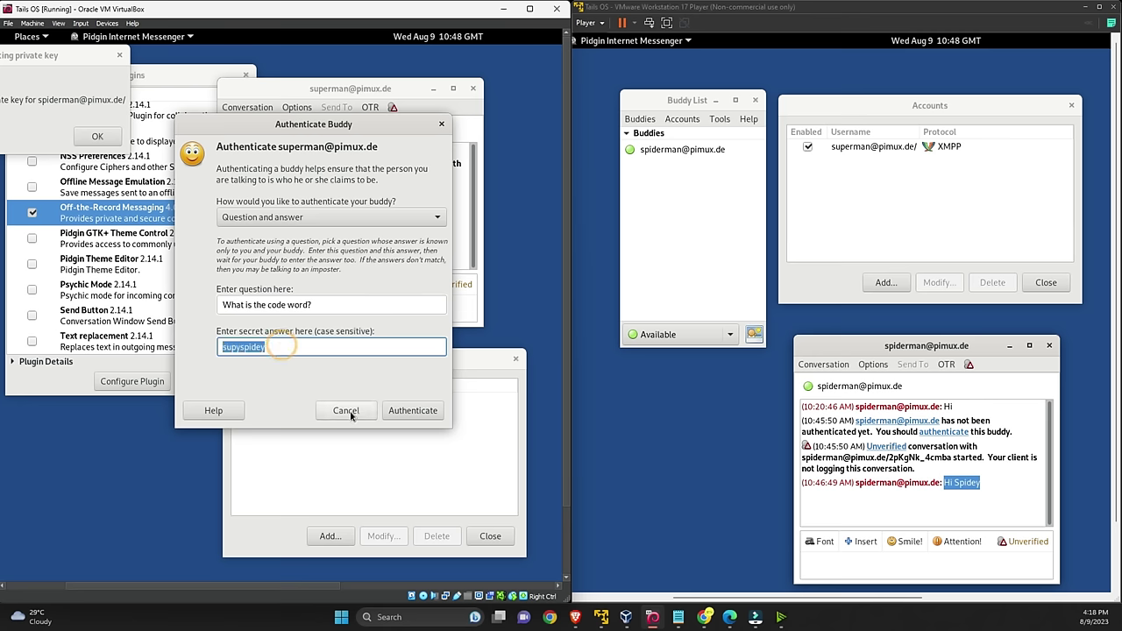
left_click(428, 412)
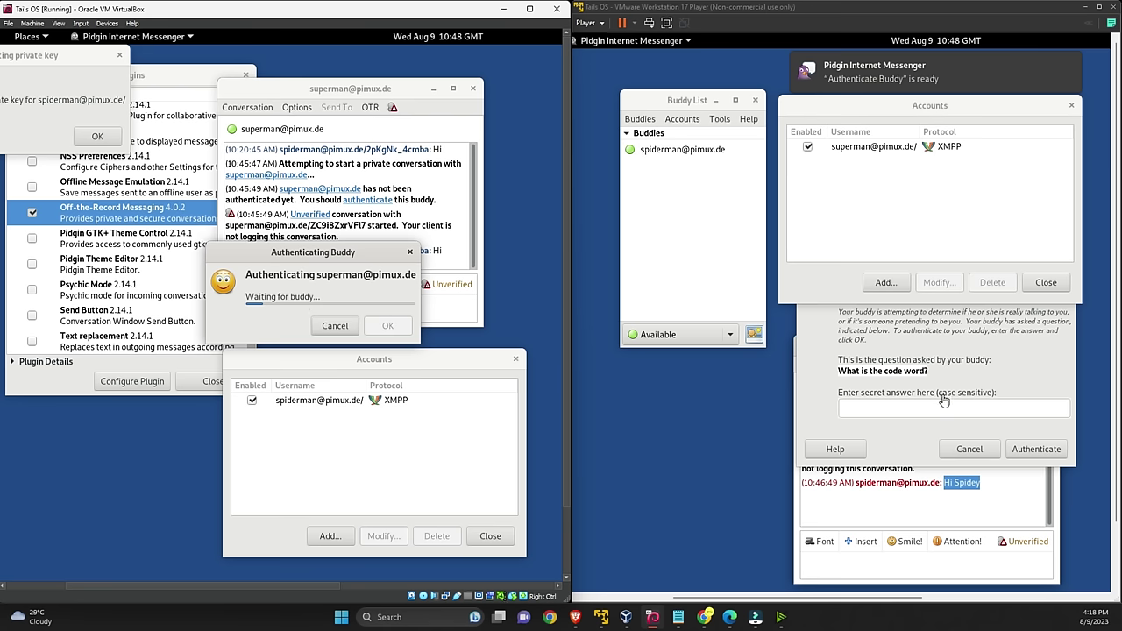
On the second machine, submit an answer to the code-word question.
left_click_drag(901, 120, 791, 74)
left_click_drag(1012, 239, 673, 423)
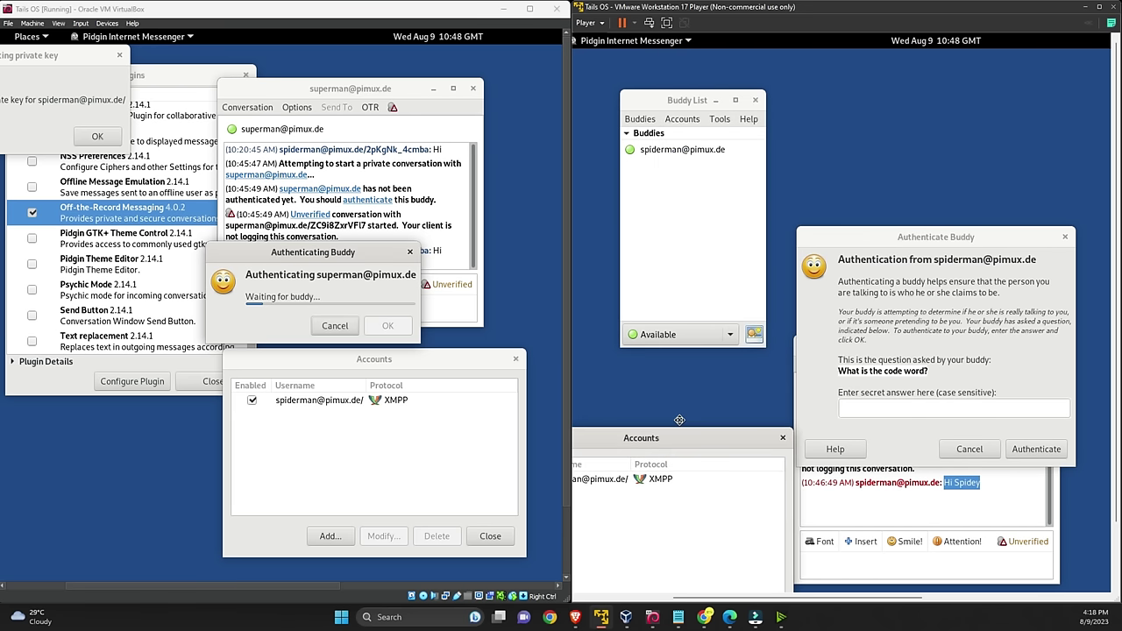
left_click(917, 407)
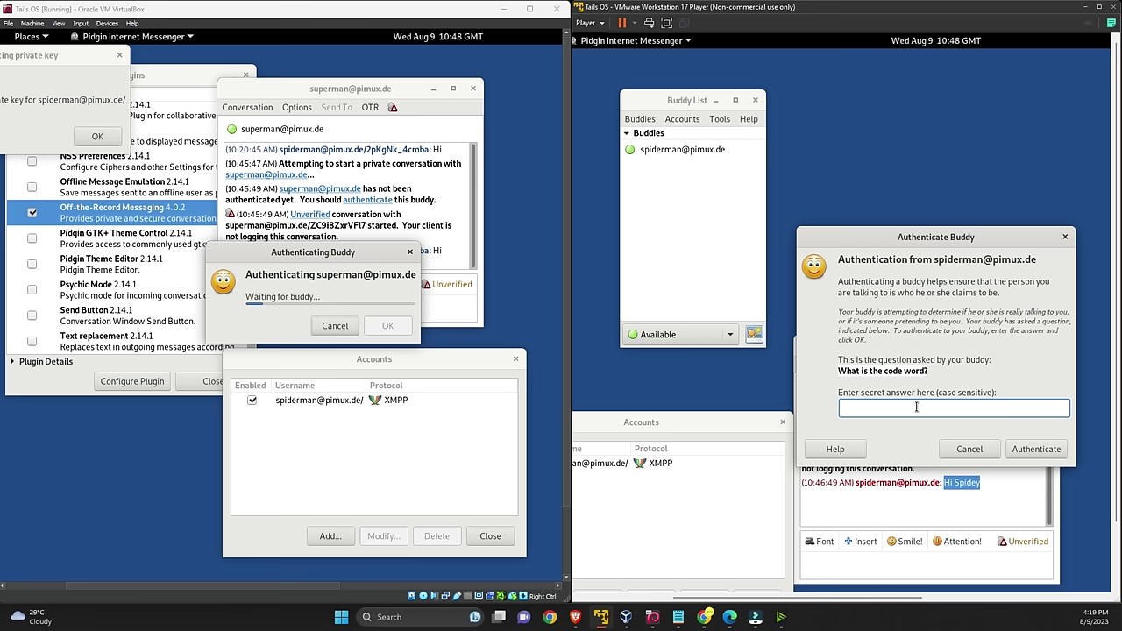
left_click(1045, 448)
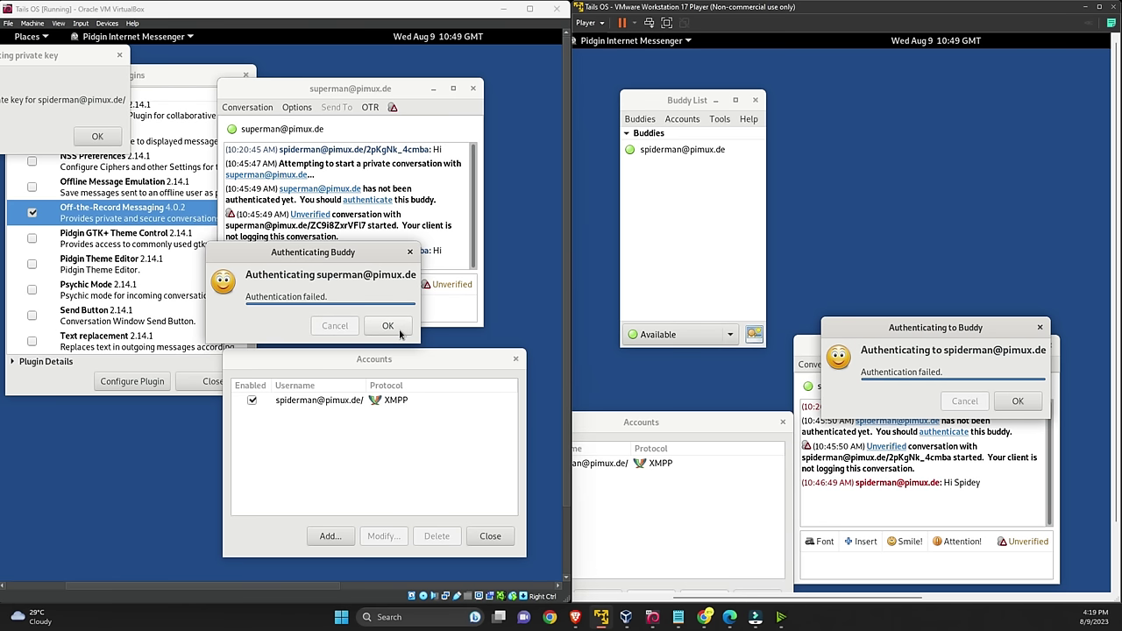
Dismiss both 'Authentication failed' notices and reopen the OTR conversation menu.
left_click(387, 325)
left_click(1018, 401)
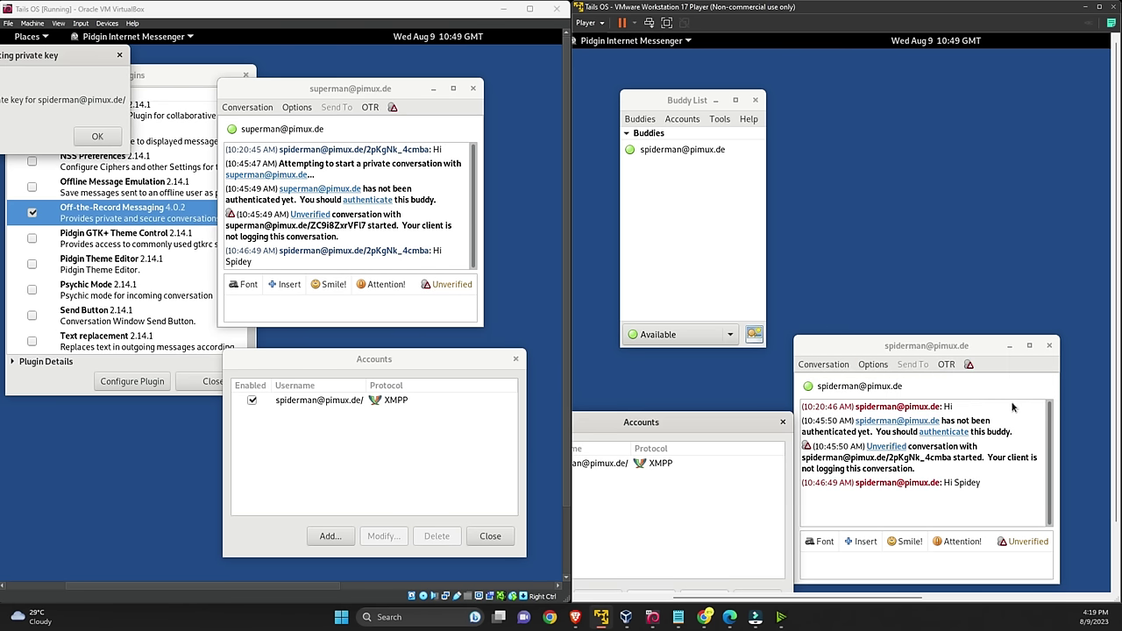
left_click(446, 288)
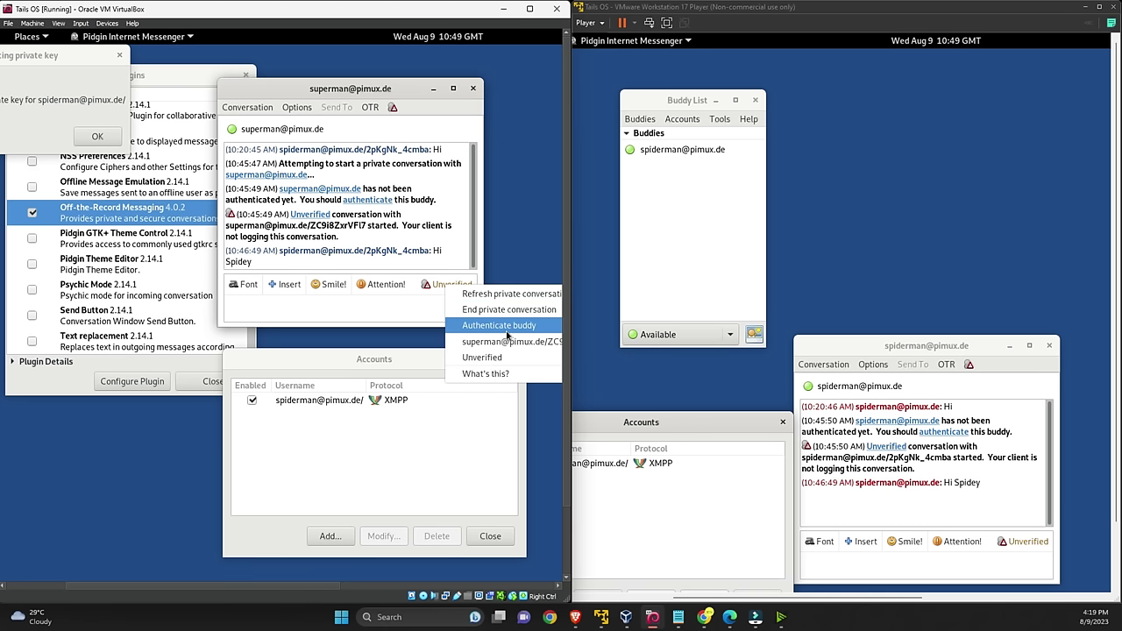
Resend the challenge 'what is the code word?' with a corrected secret answer.
left_click(507, 327)
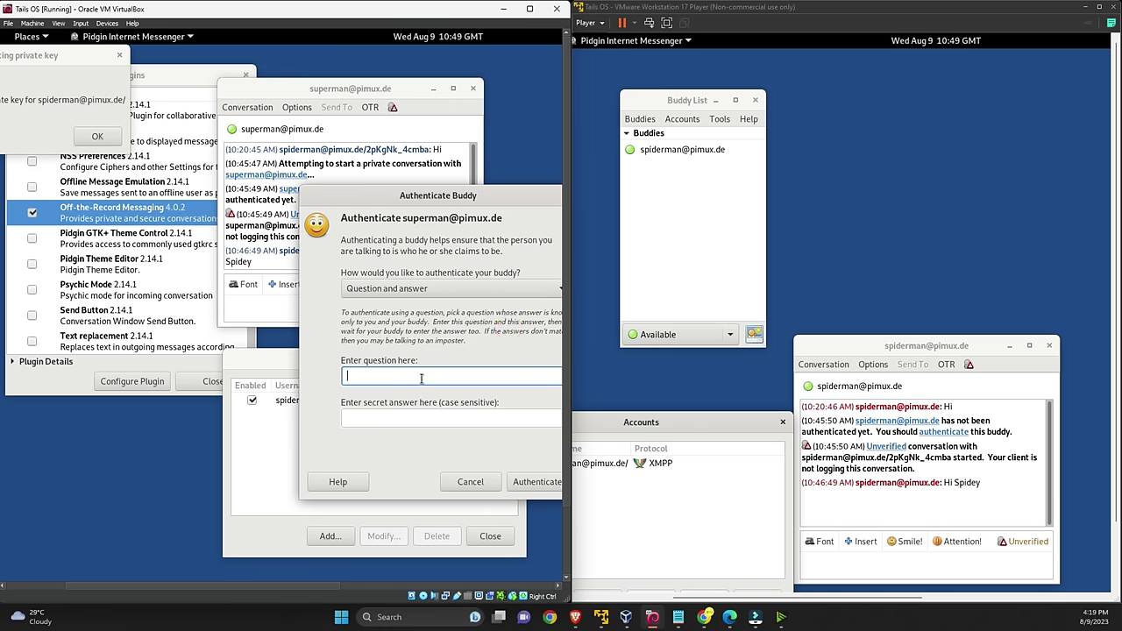
type("what is the code word?")
left_click(451, 419)
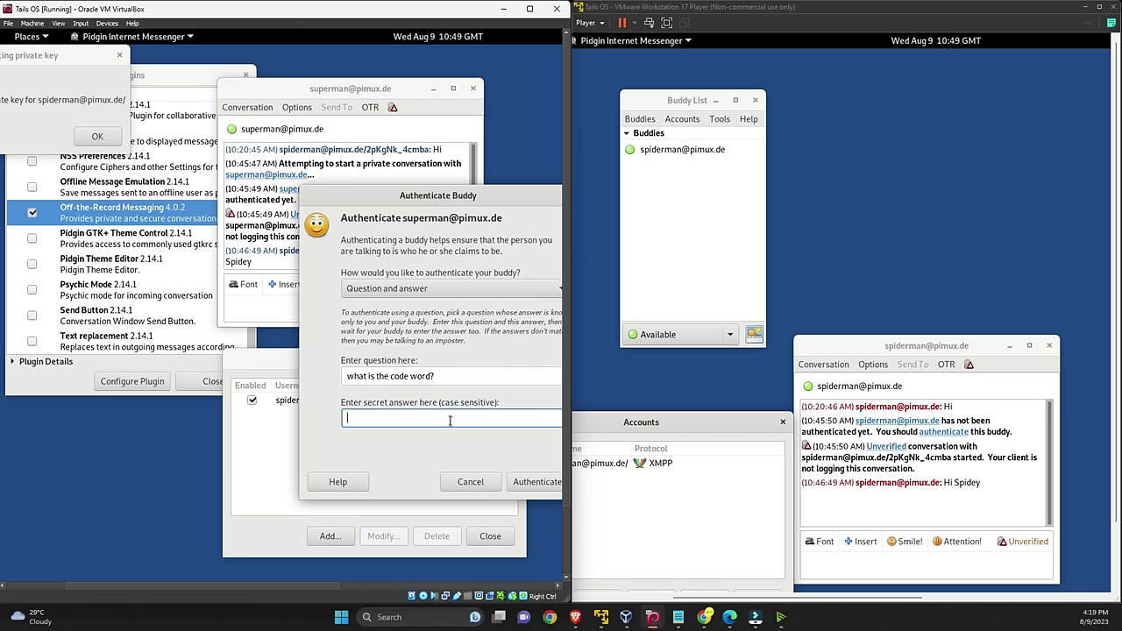
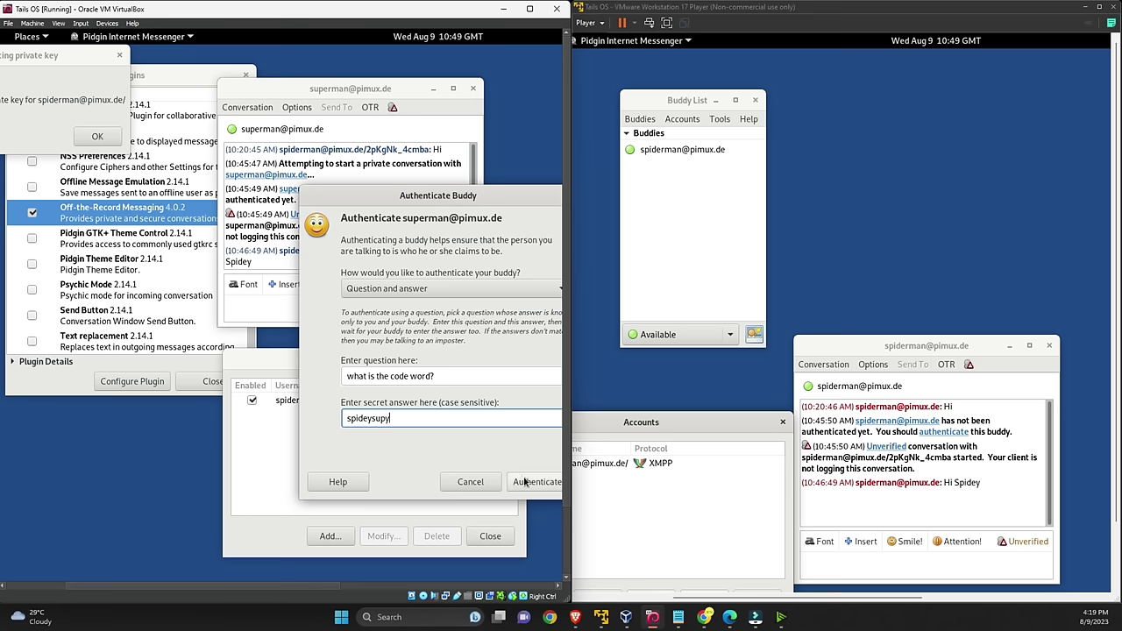
left_click(525, 481)
Answer the code-word question on the second machine so authentication succeeds.
left_click(903, 410)
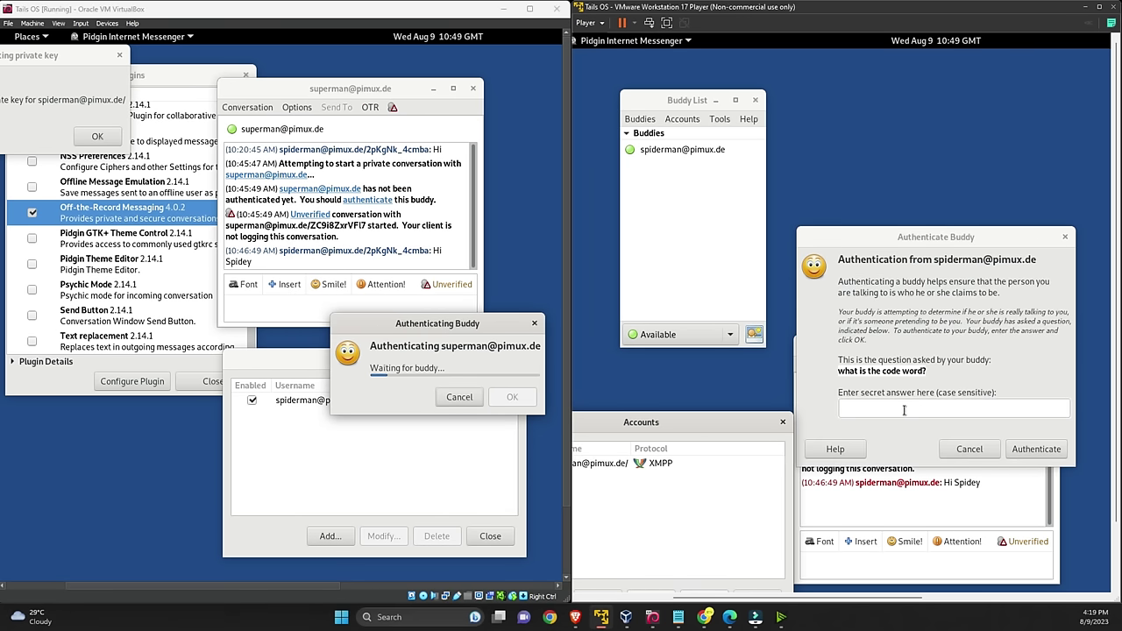
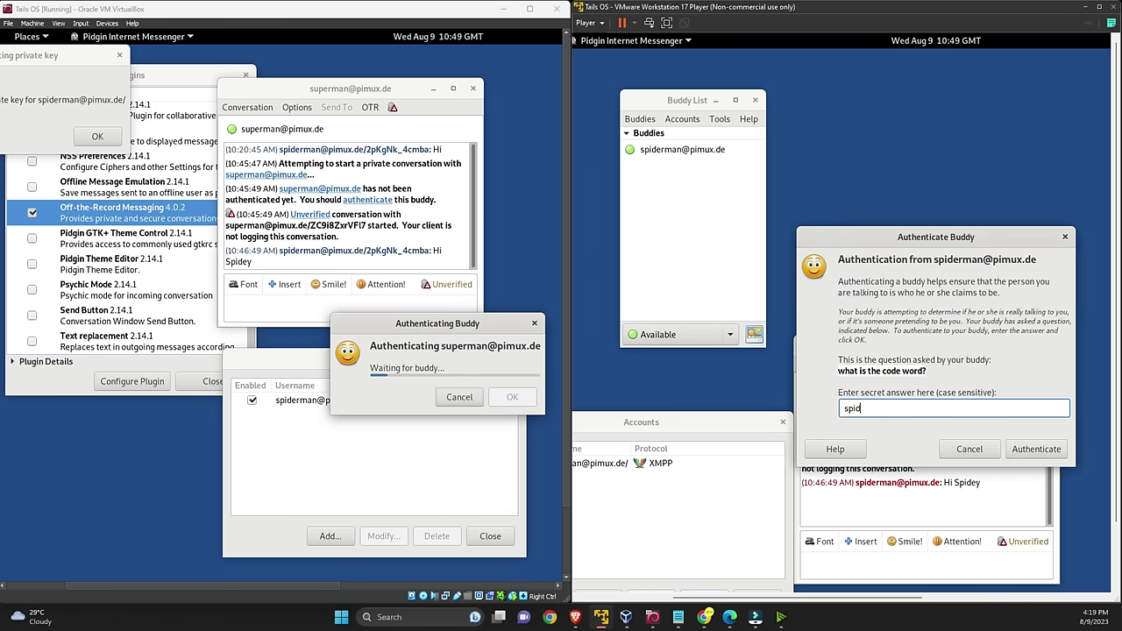
left_click(1036, 449)
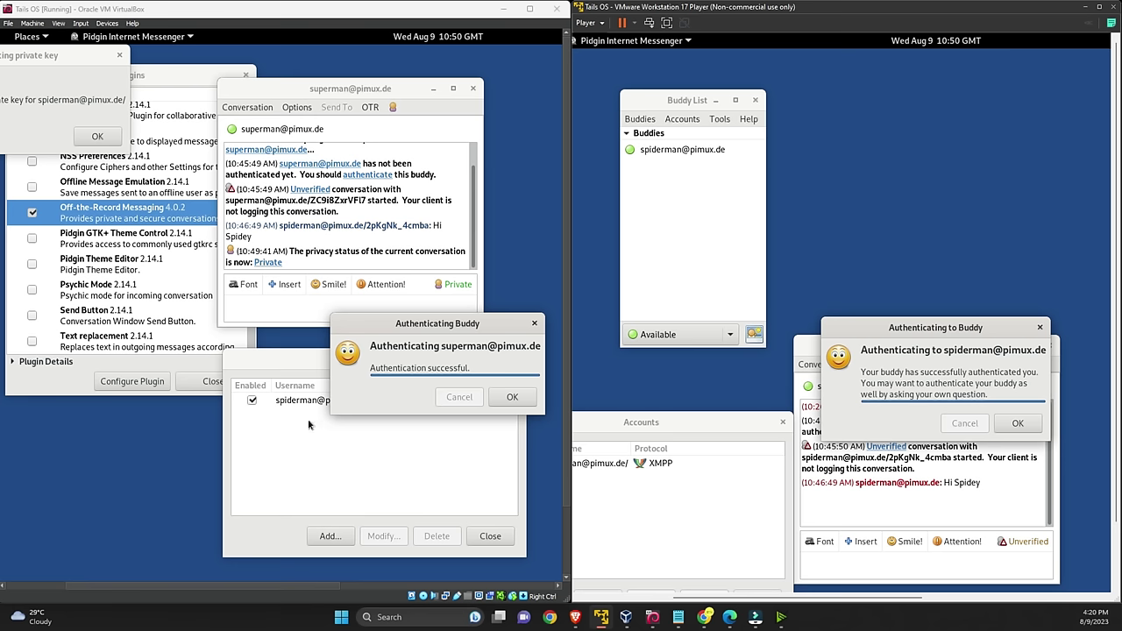
left_click_drag(290, 370, 212, 361)
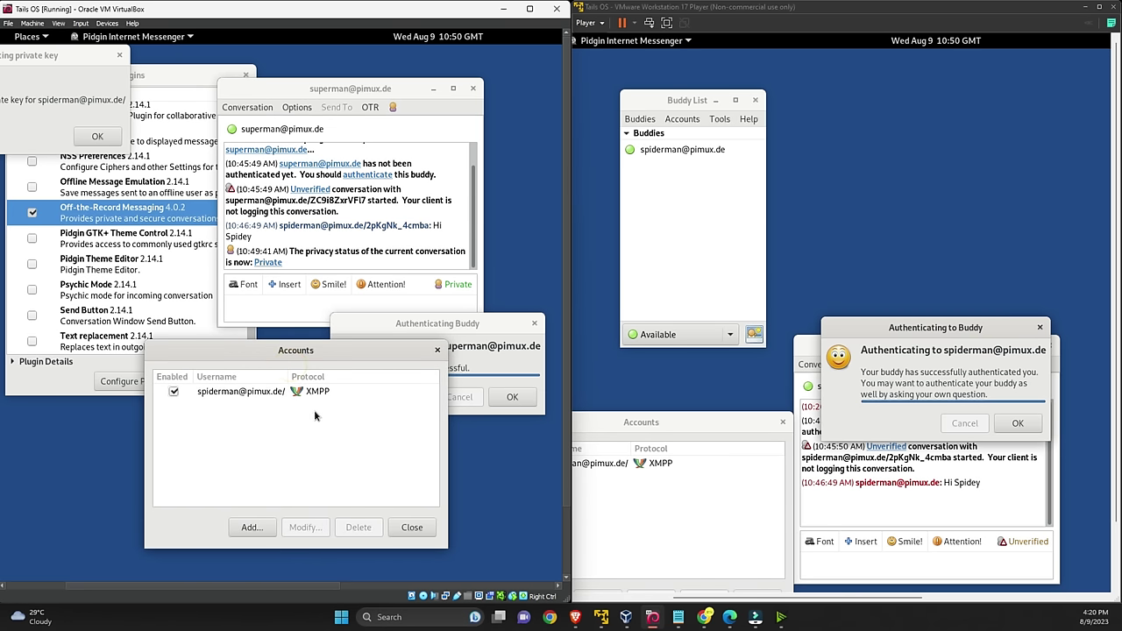
From the second machine, challenge the first buddy in return with 'who are y' and a secret answer.
left_click(710, 427)
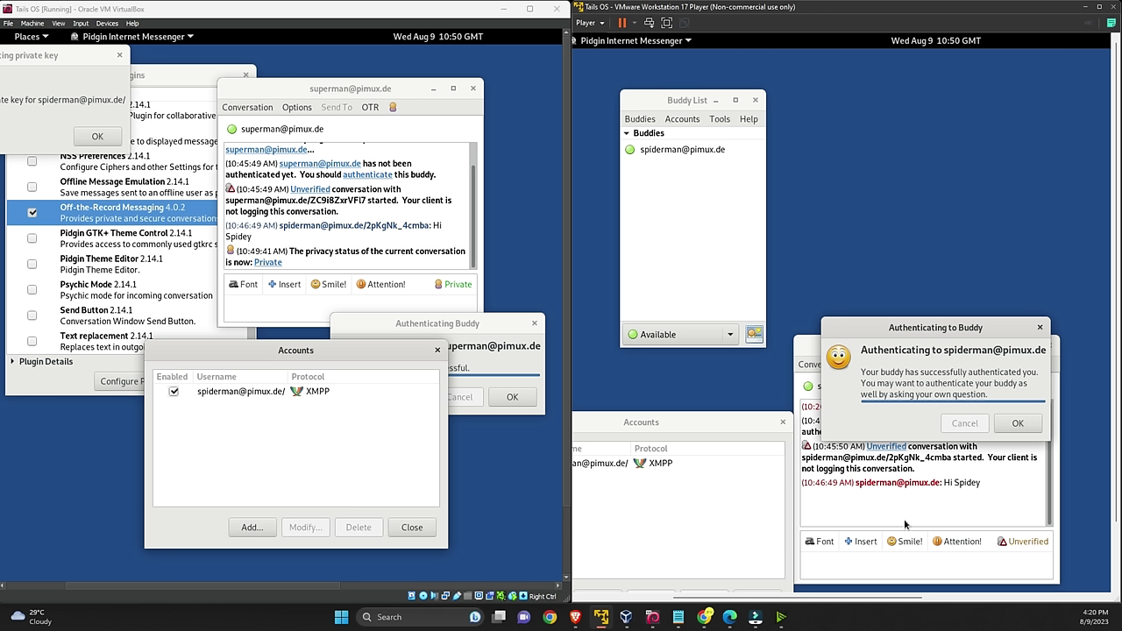
left_click(1017, 424)
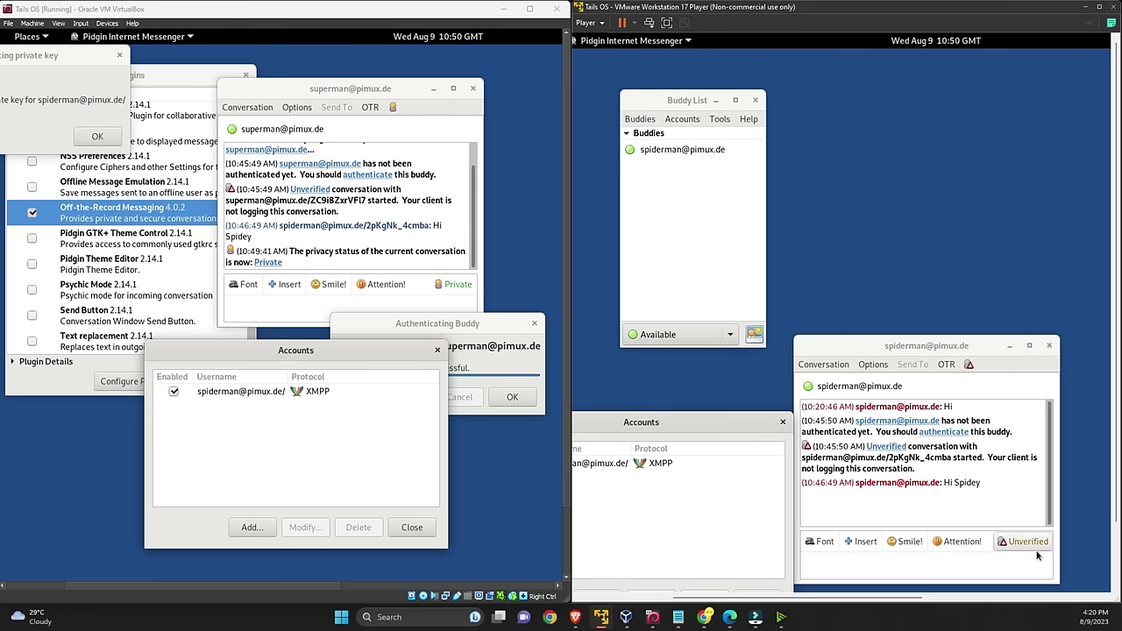
left_click(1029, 546)
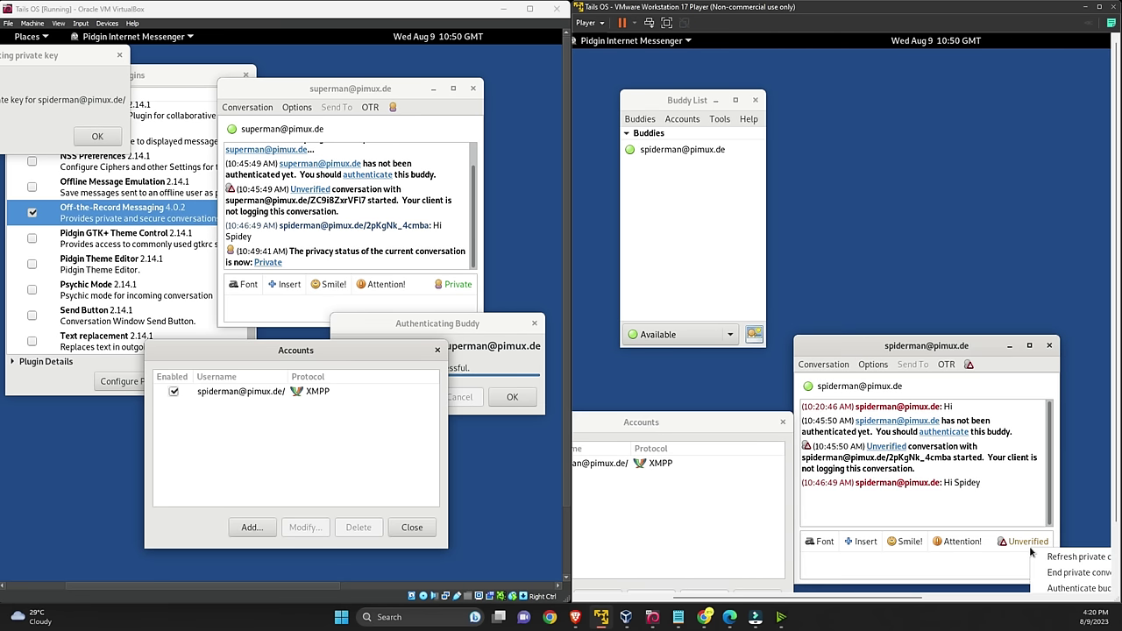
left_click(1055, 588)
type("who")
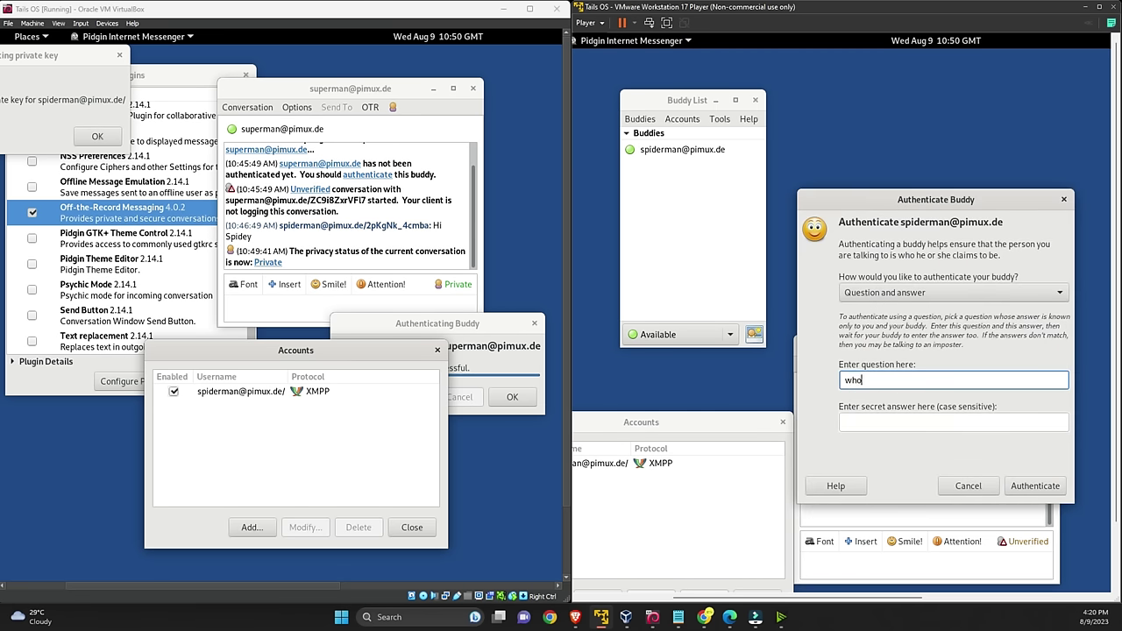
type(" are you?")
left_click(921, 415)
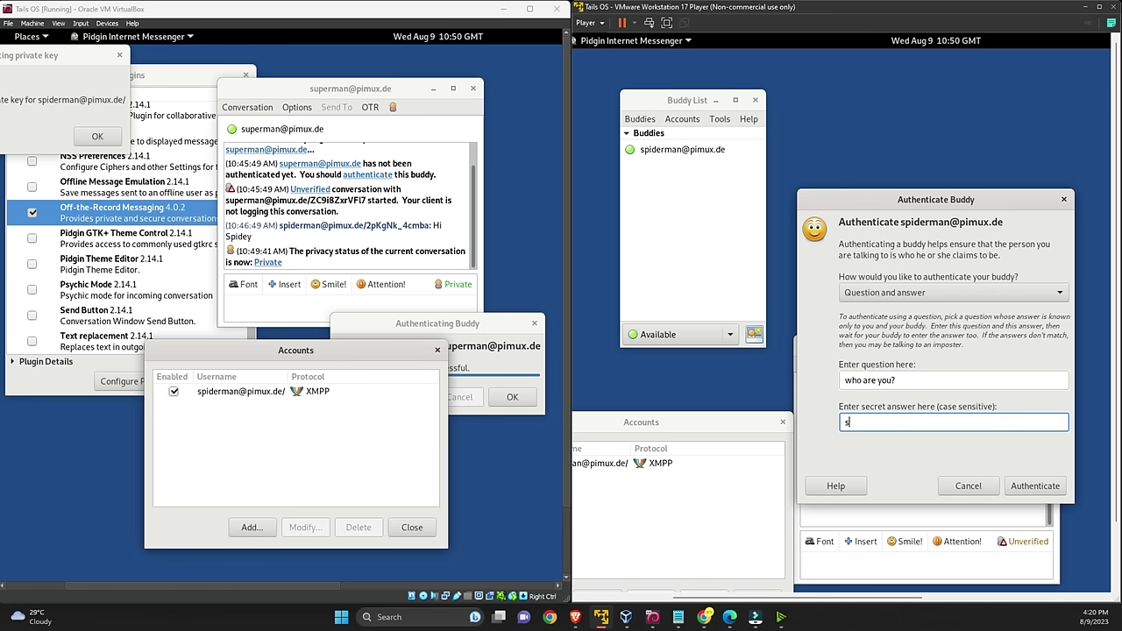
left_click(1017, 486)
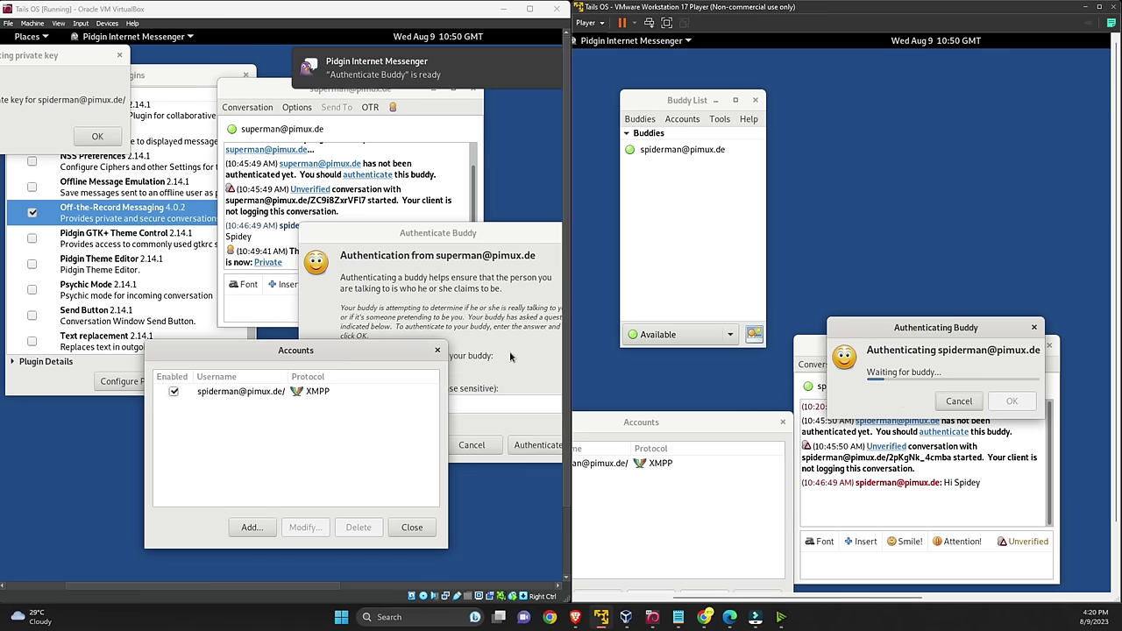
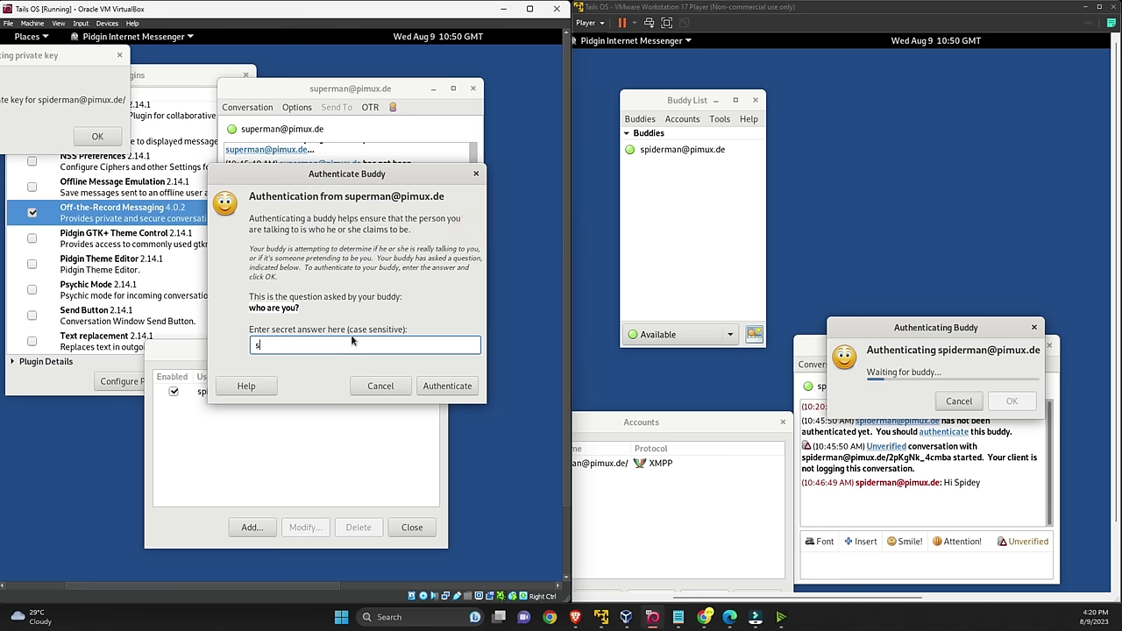
Answer the reverse challenge on the first machine and dismiss both success notices.
left_click(443, 386)
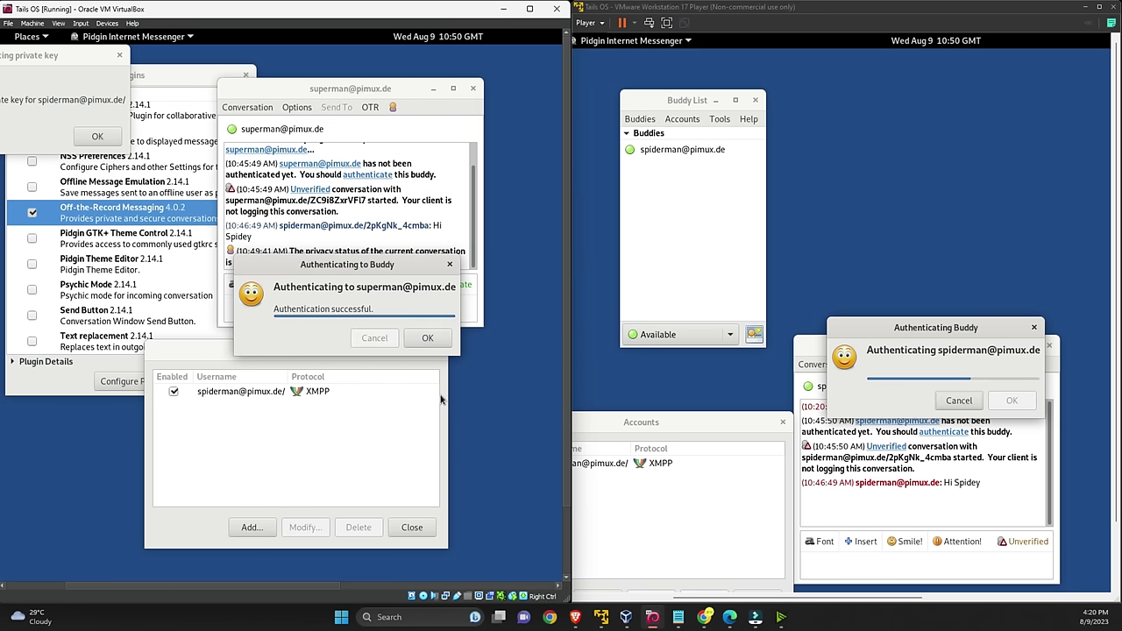
left_click(427, 338)
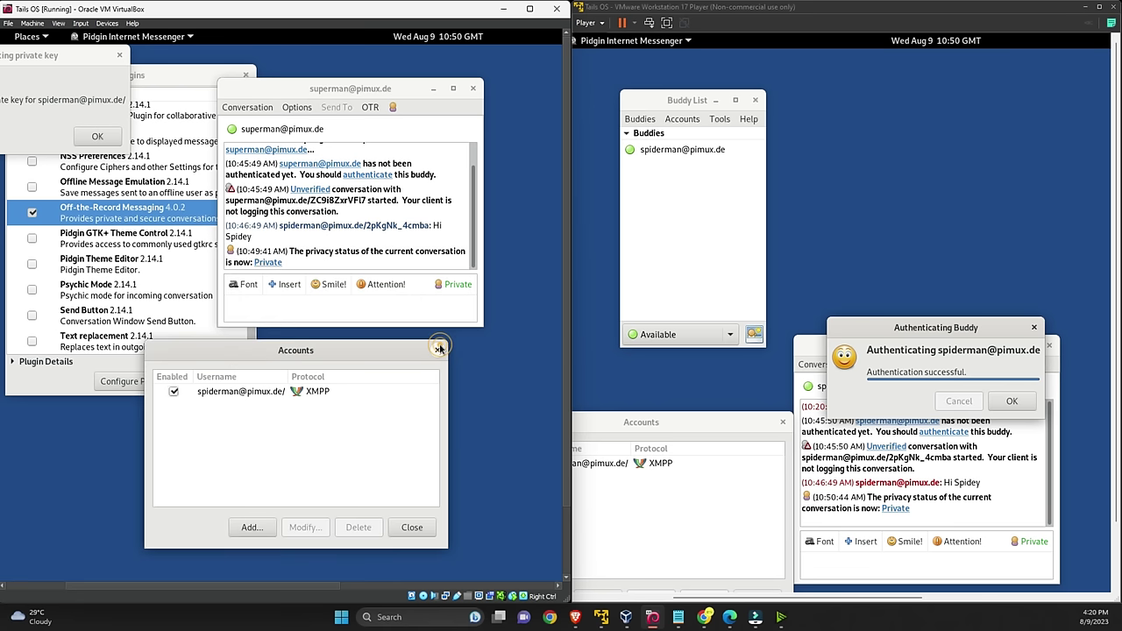
left_click(1008, 401)
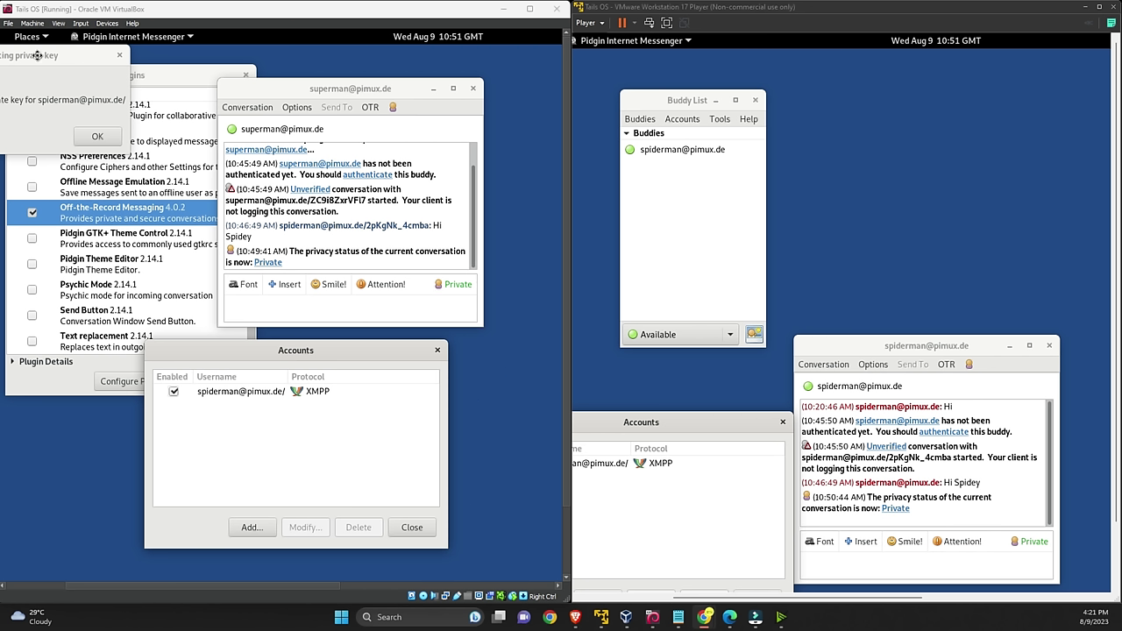
left_click_drag(33, 54, 353, 54)
Dismiss the finished key-generation notice and move the right-hand conversation window up.
key("Return")
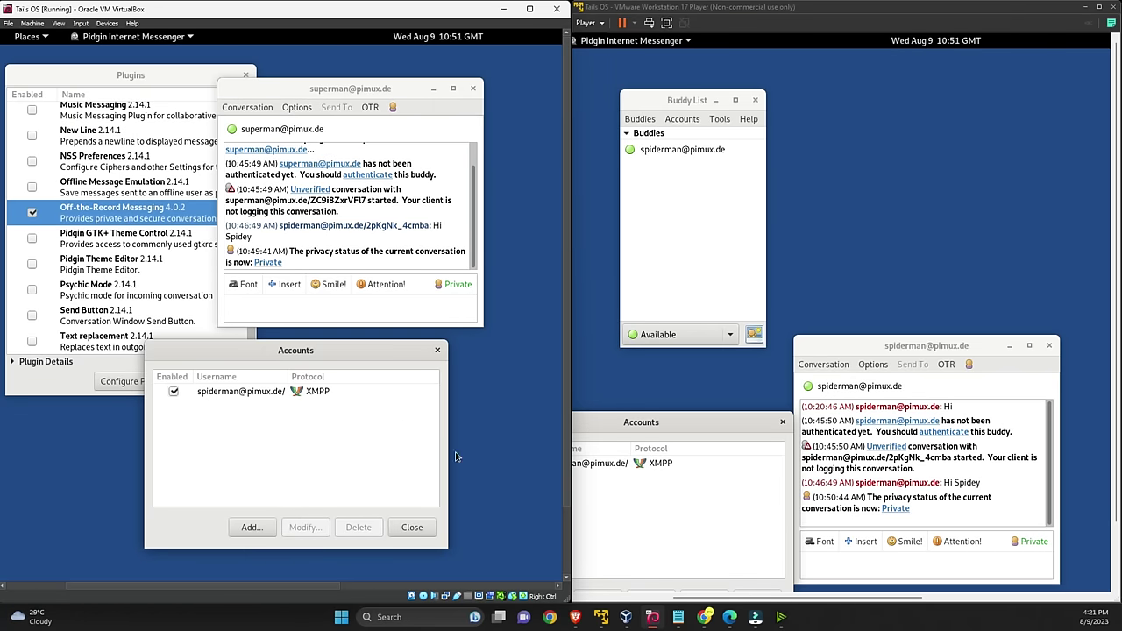
left_click(1034, 541)
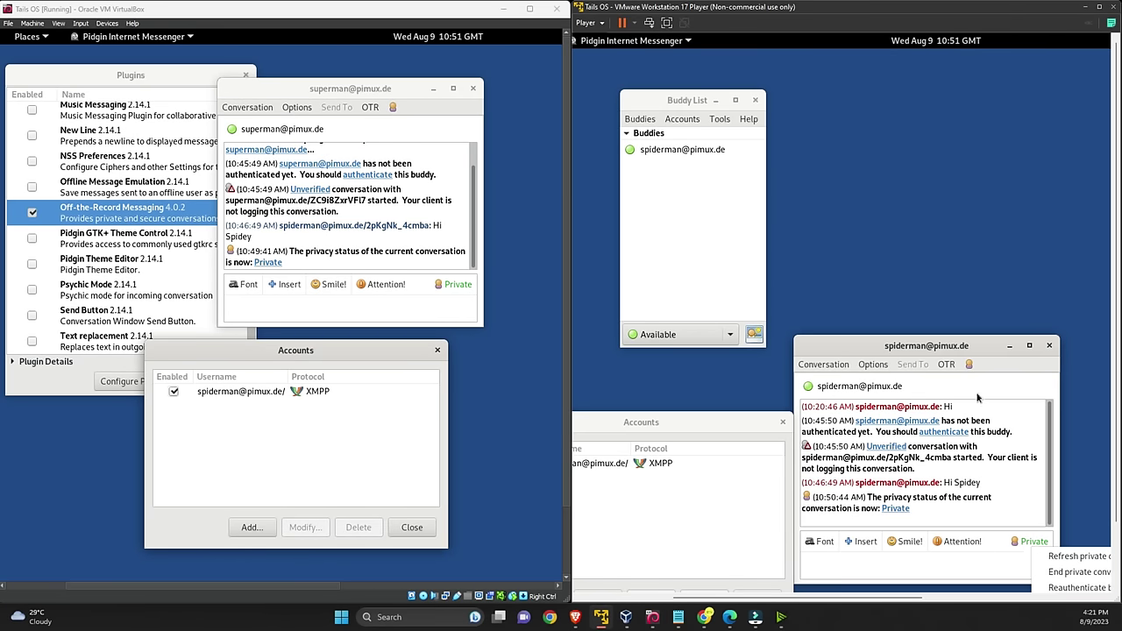
left_click_drag(956, 349, 952, 219)
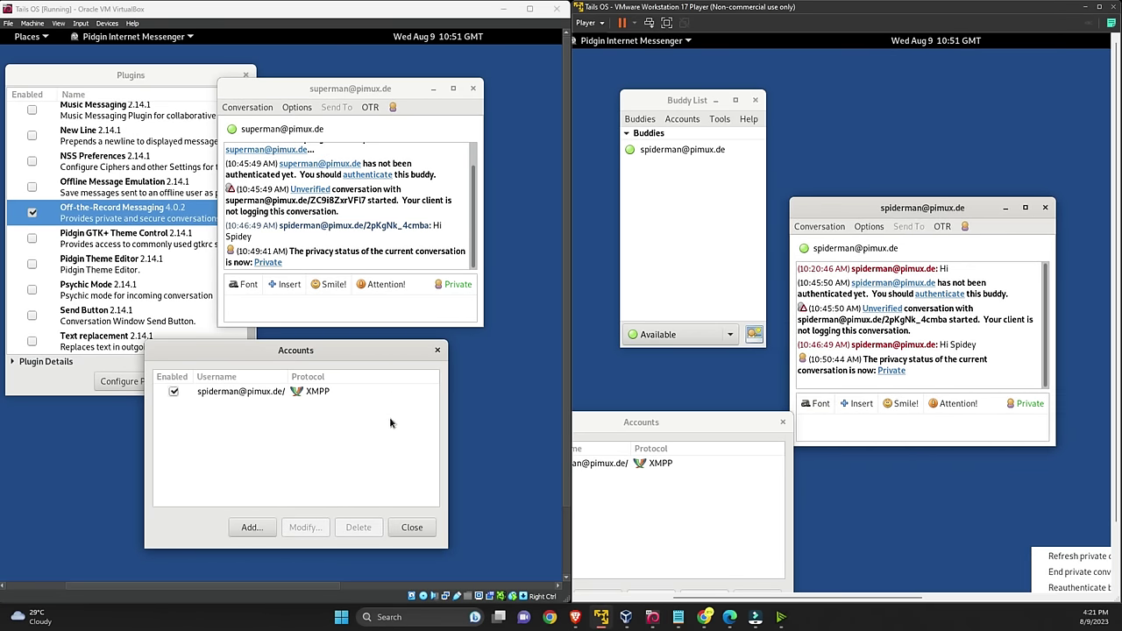
left_click(455, 290)
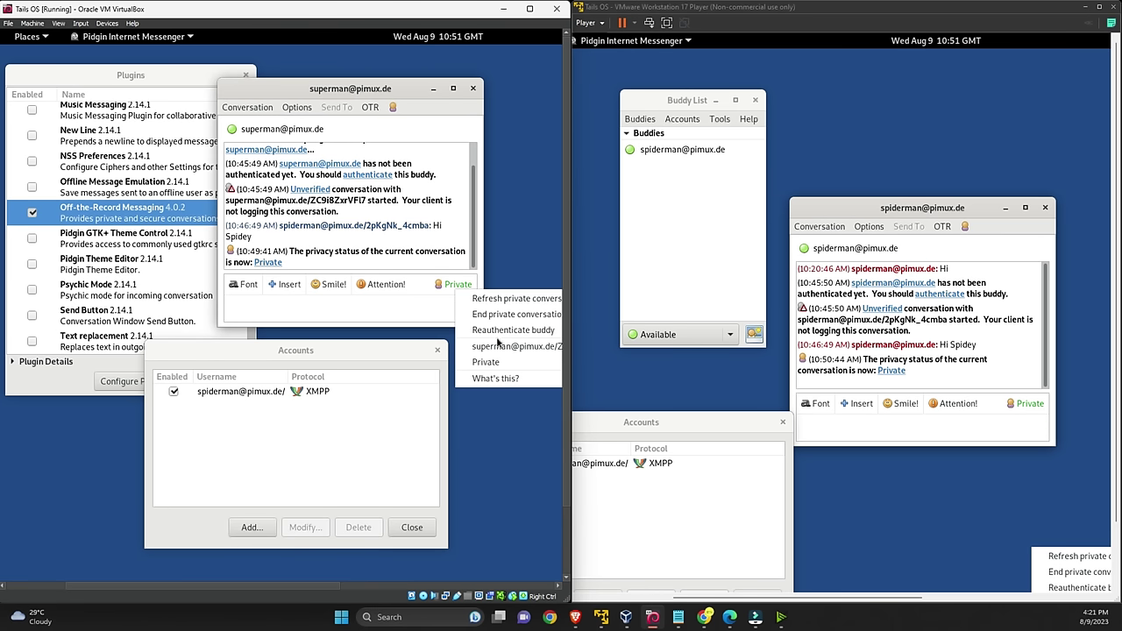
left_click(498, 332)
left_click(425, 289)
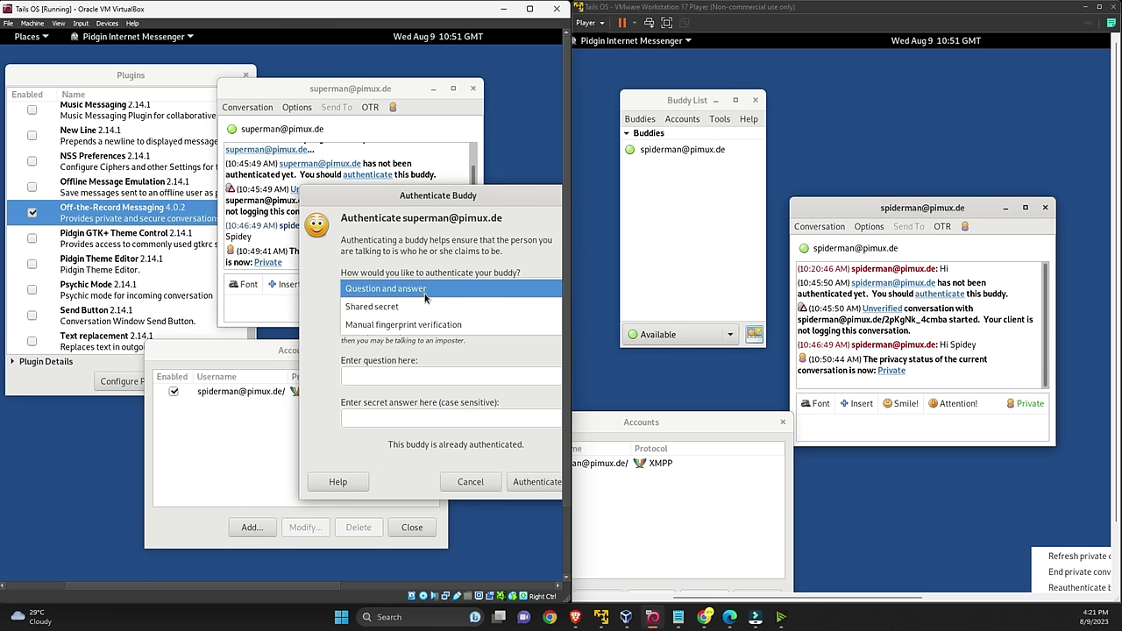
left_click(417, 311)
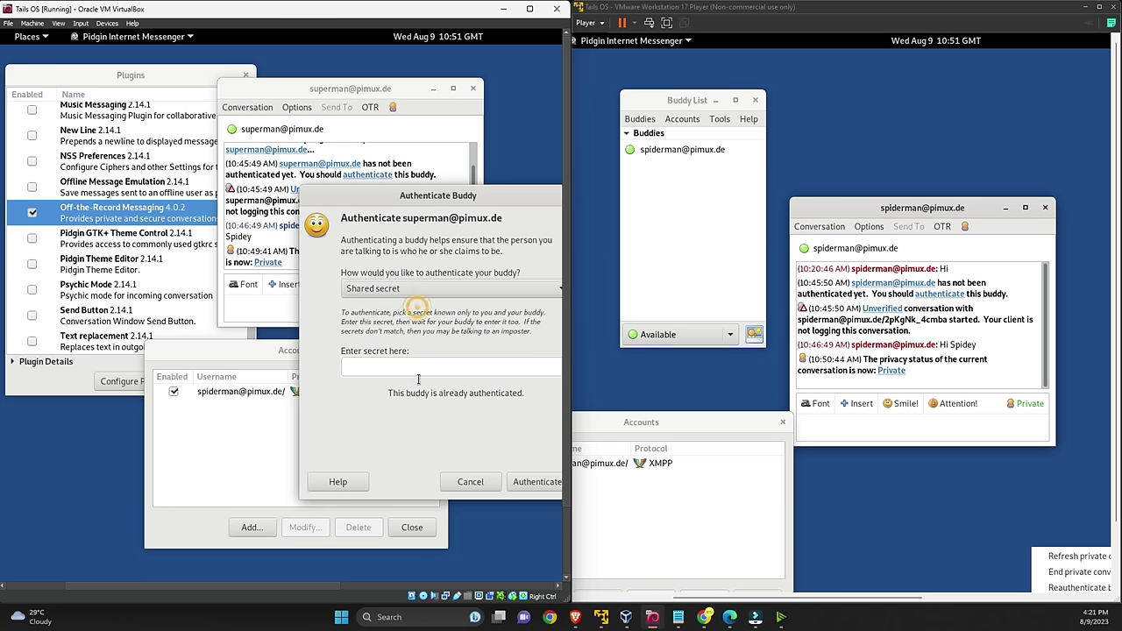
left_click(410, 368)
left_click_drag(465, 196, 401, 199)
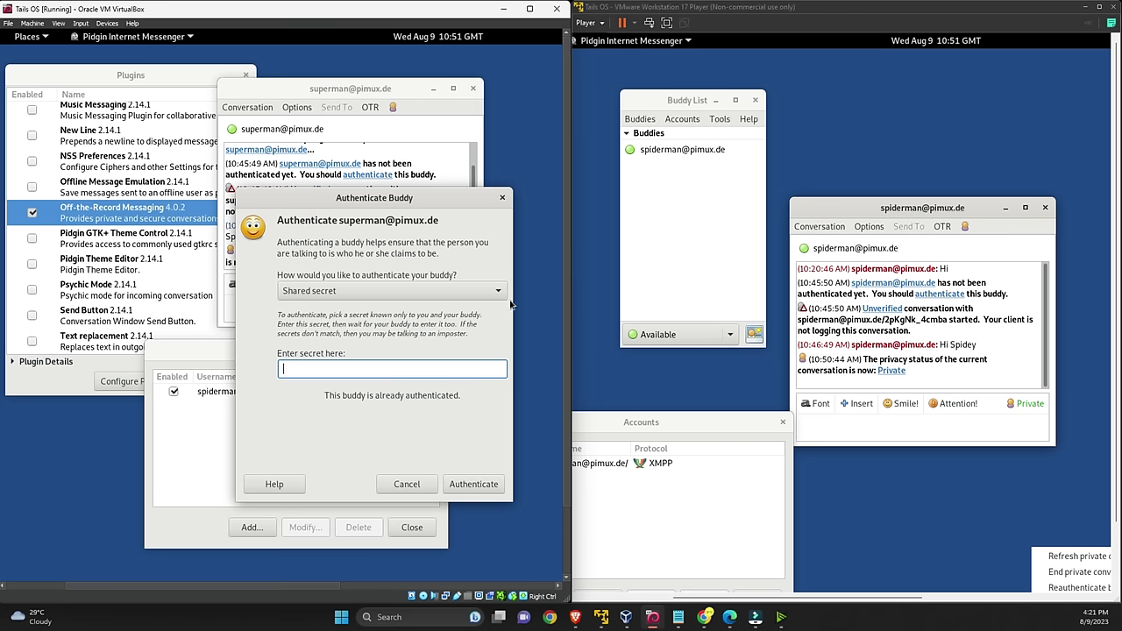
left_click(383, 292)
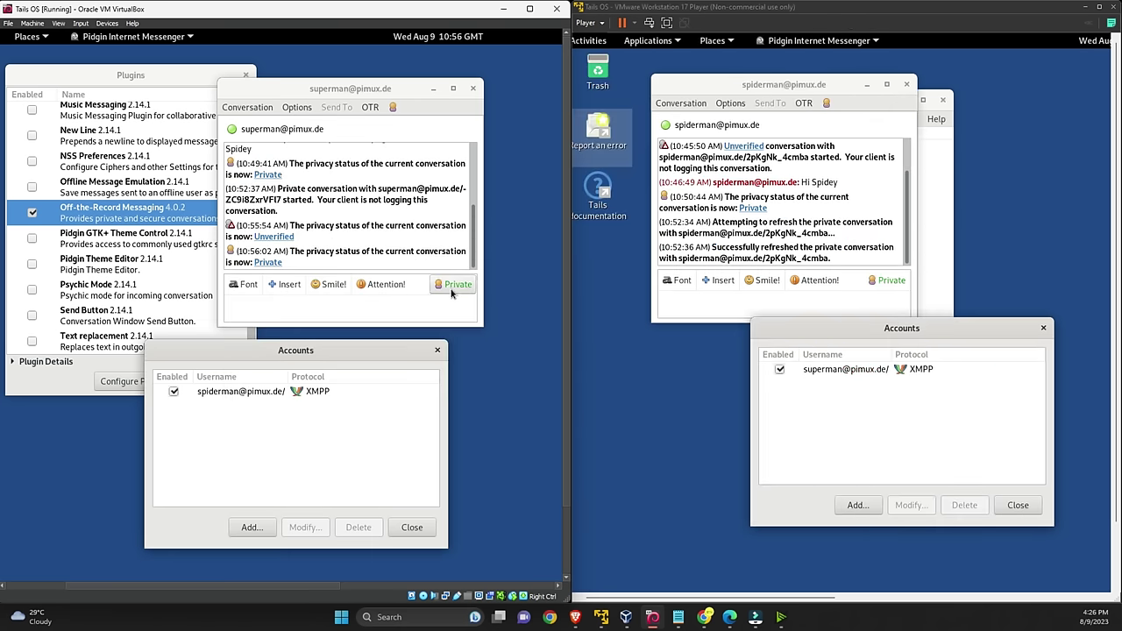
left_click(451, 289)
left_click(454, 296)
left_click(513, 330)
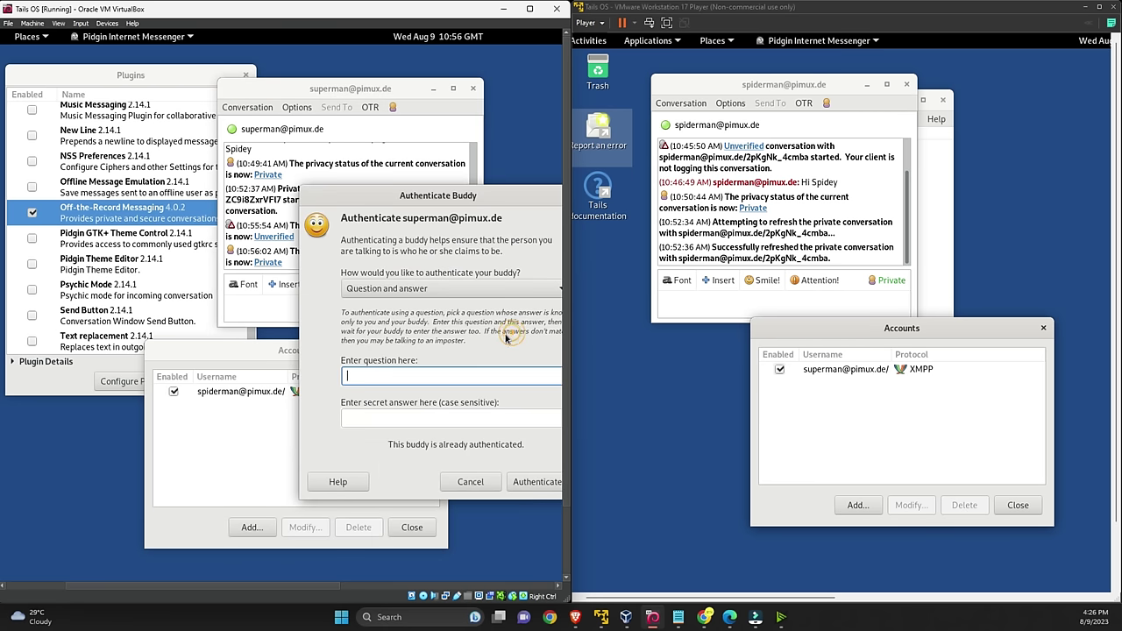
left_click(337, 220)
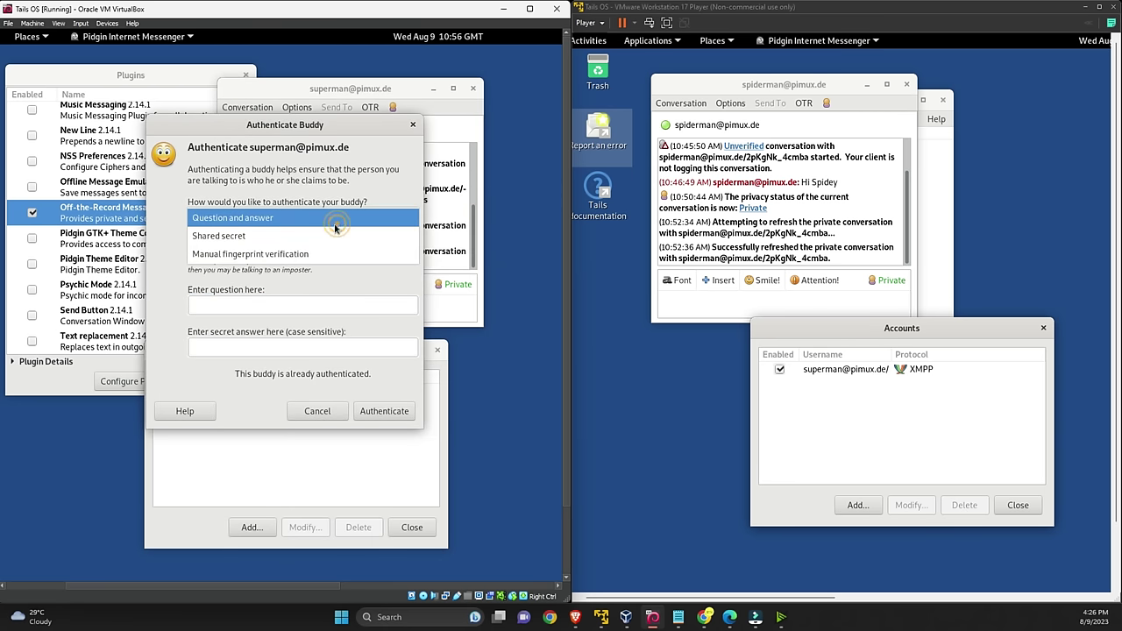
left_click(298, 253)
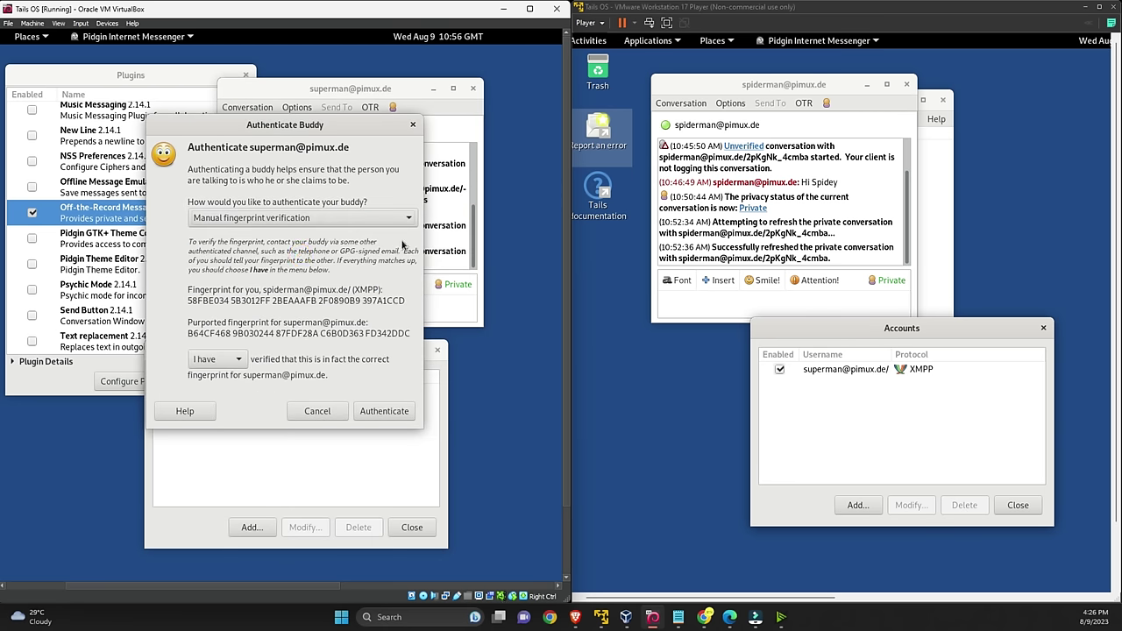
left_click_drag(337, 130, 426, 105)
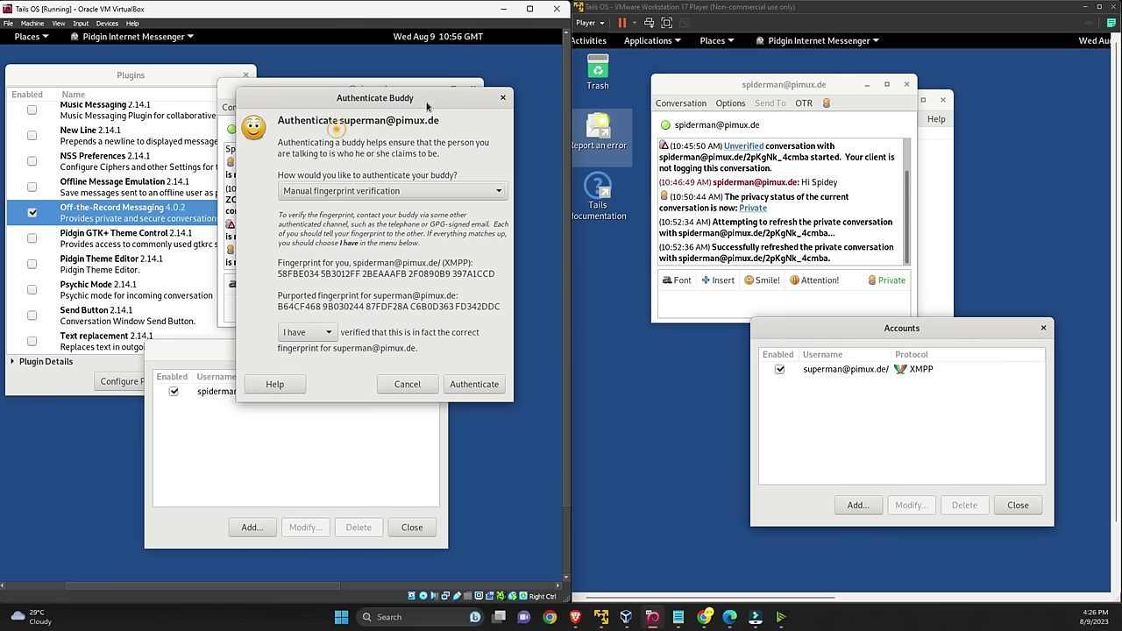
left_click(278, 213)
left_click(285, 225)
left_click_drag(281, 274, 451, 274)
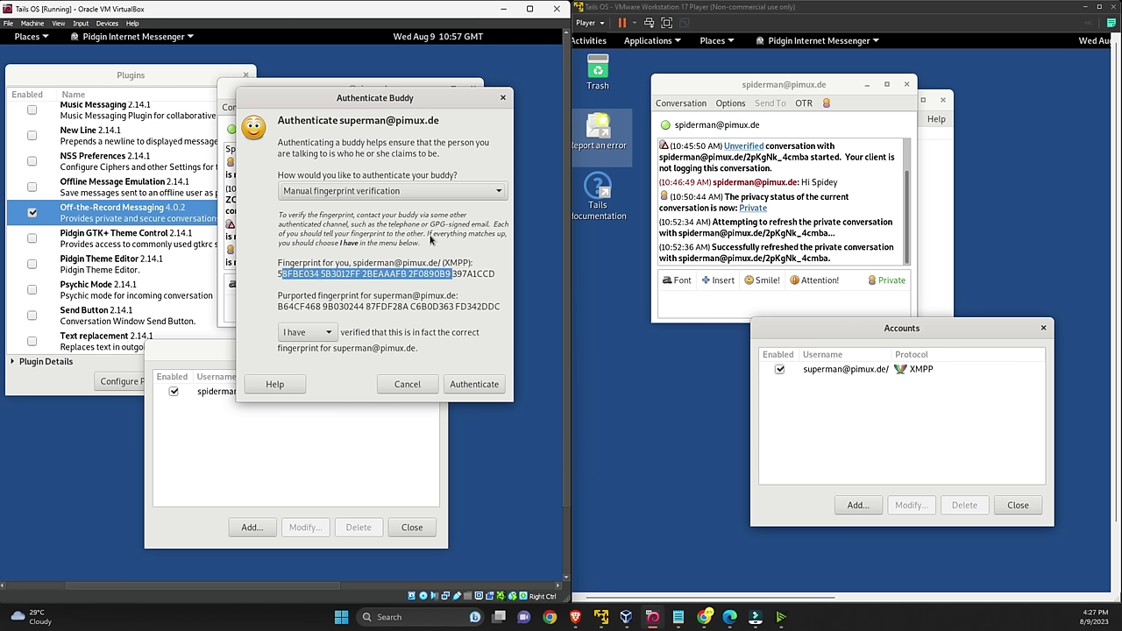
left_click(892, 281)
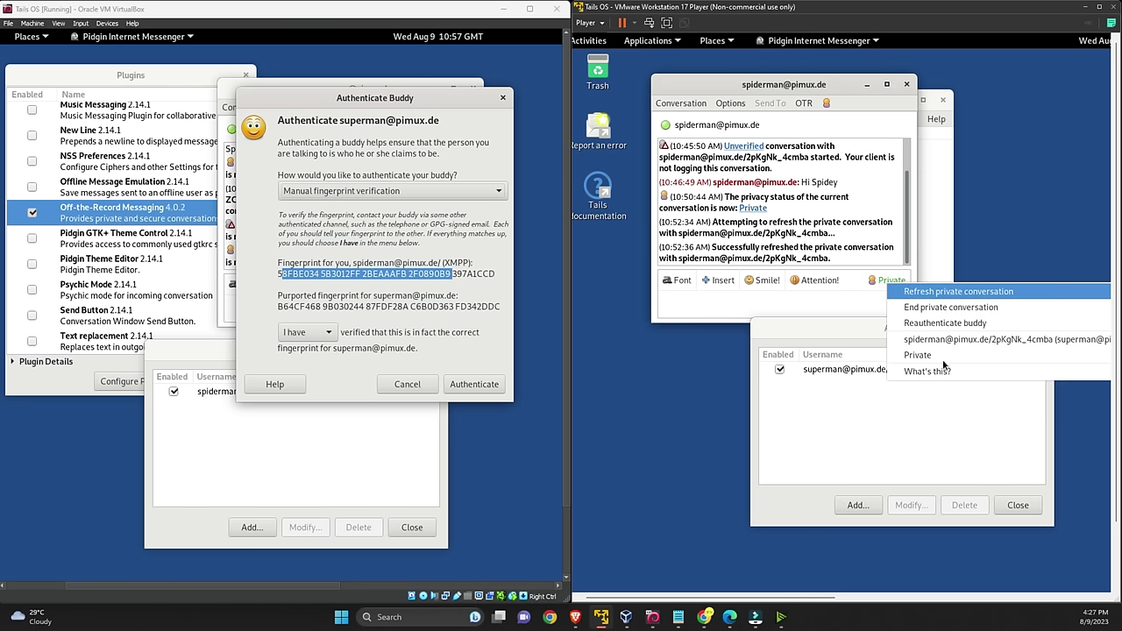
left_click(945, 323)
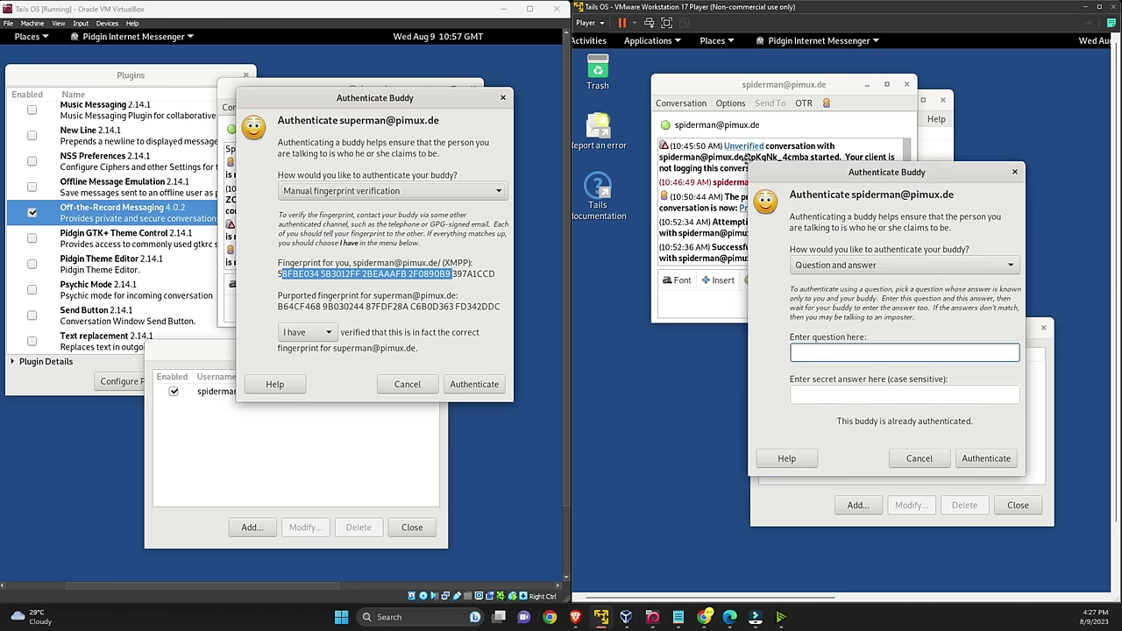
left_click(757, 242)
left_click(758, 280)
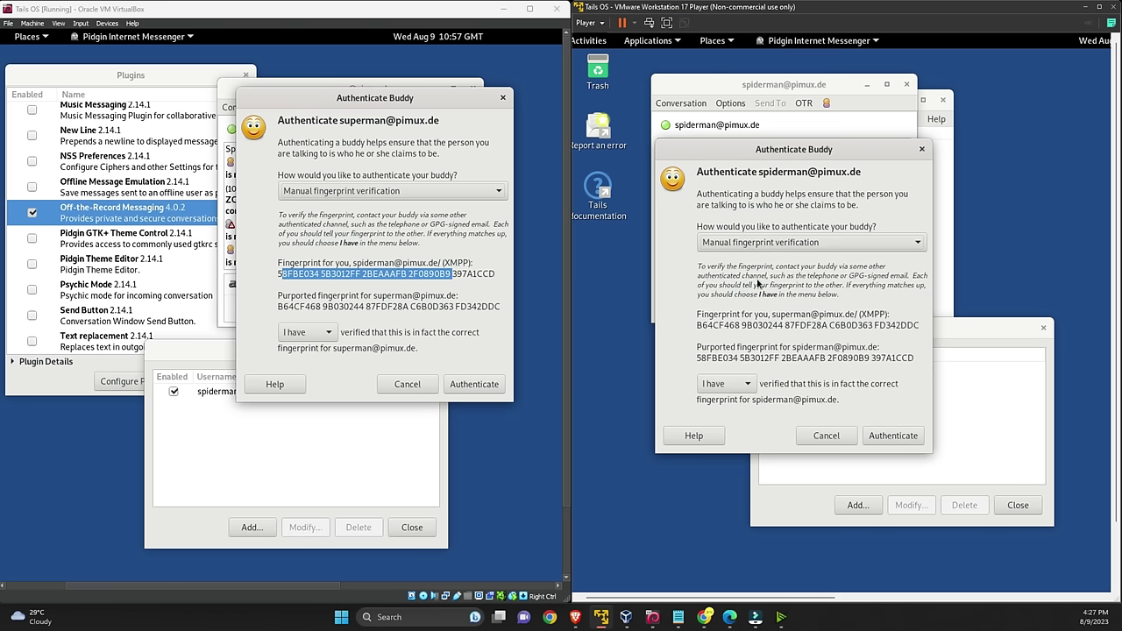
left_click(339, 298)
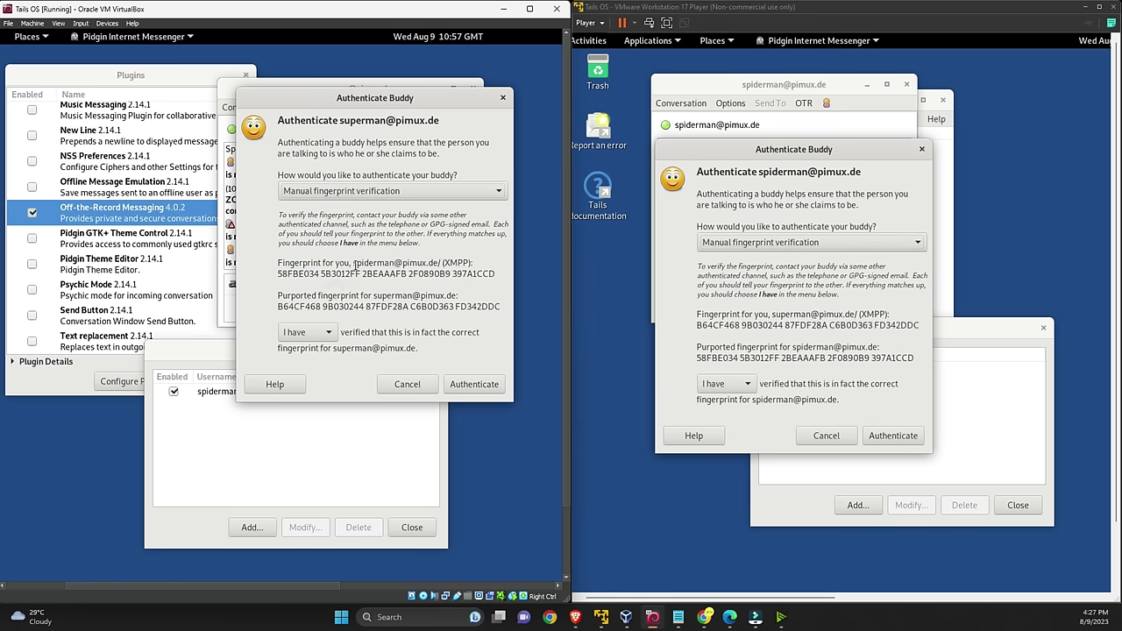
left_click_drag(354, 265, 393, 262)
left_click_drag(792, 348, 833, 349)
left_click(919, 358)
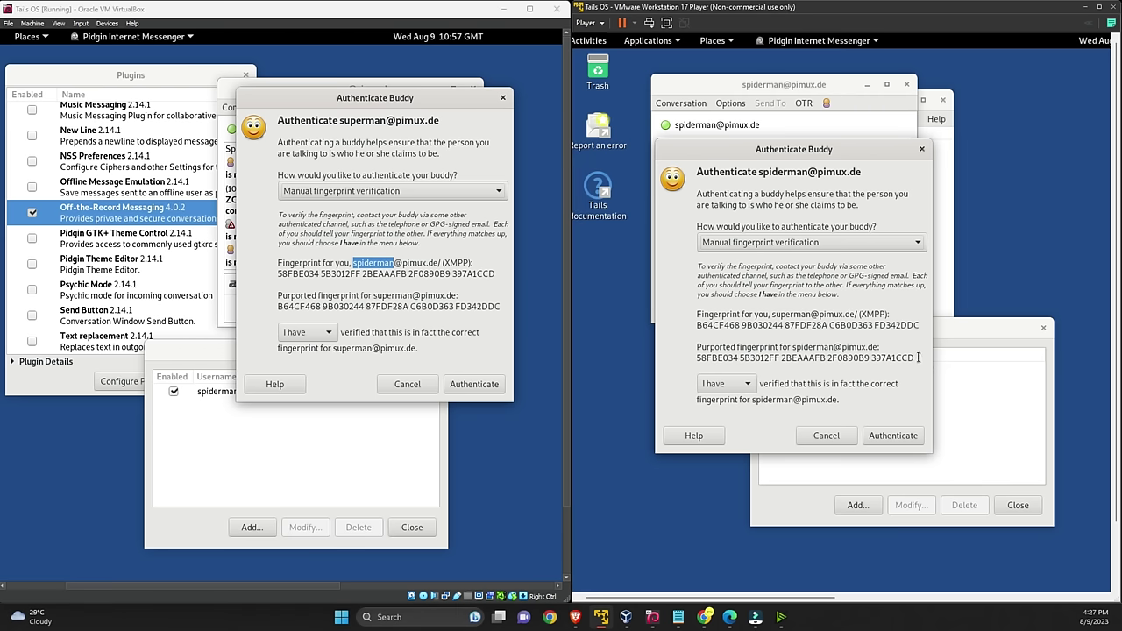
left_click_drag(918, 357, 667, 356)
left_click(305, 300)
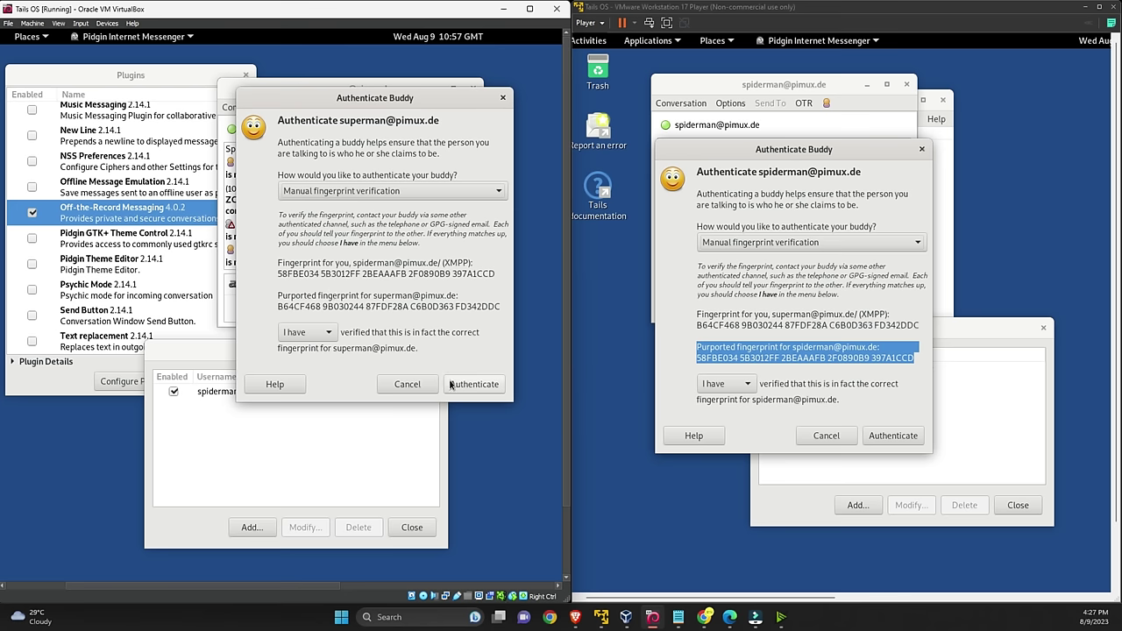
left_click(305, 333)
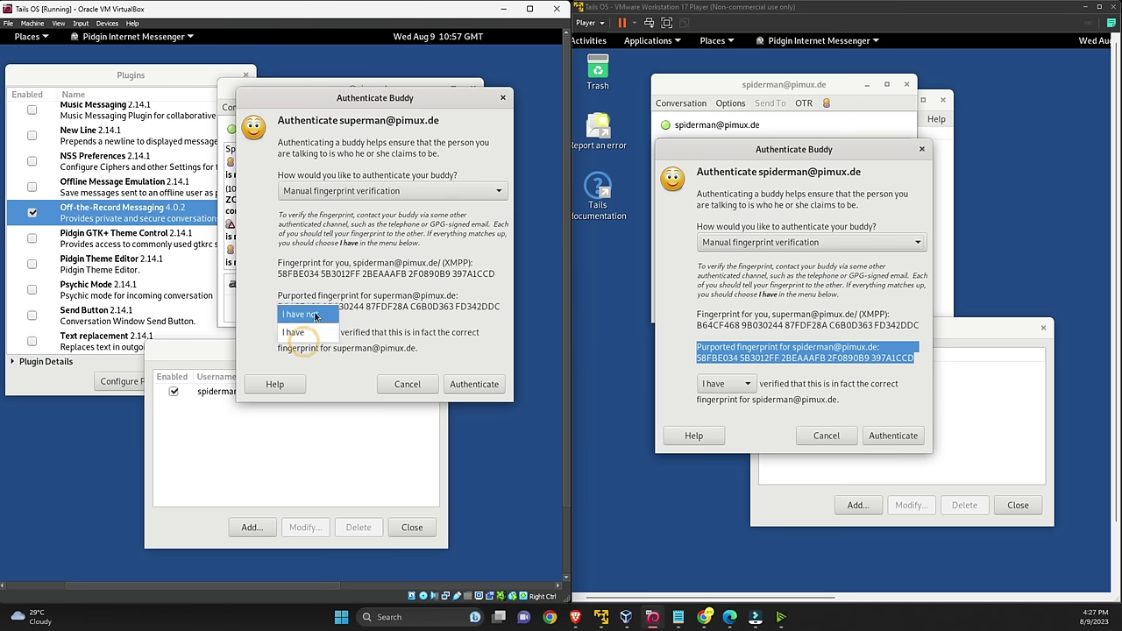
left_click(402, 325)
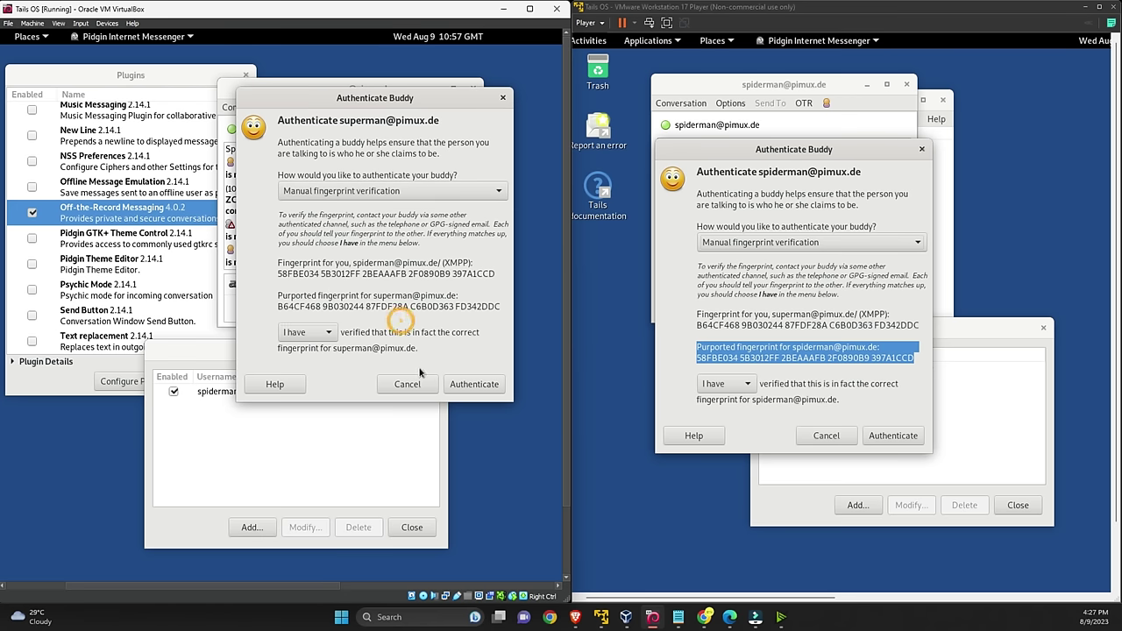
left_click(419, 384)
left_click(920, 149)
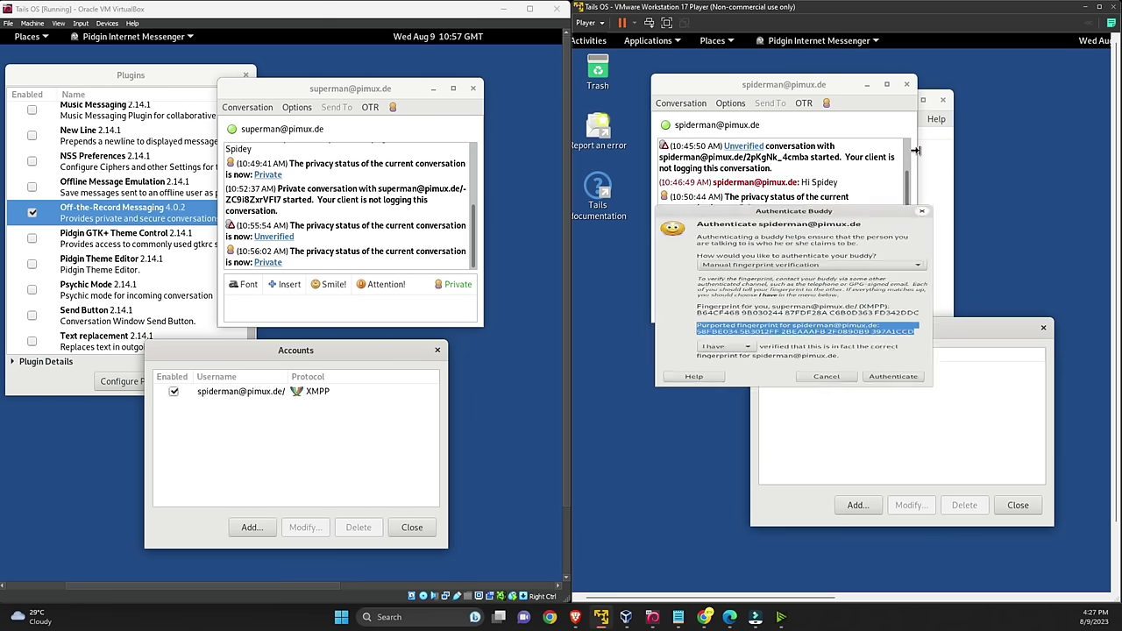
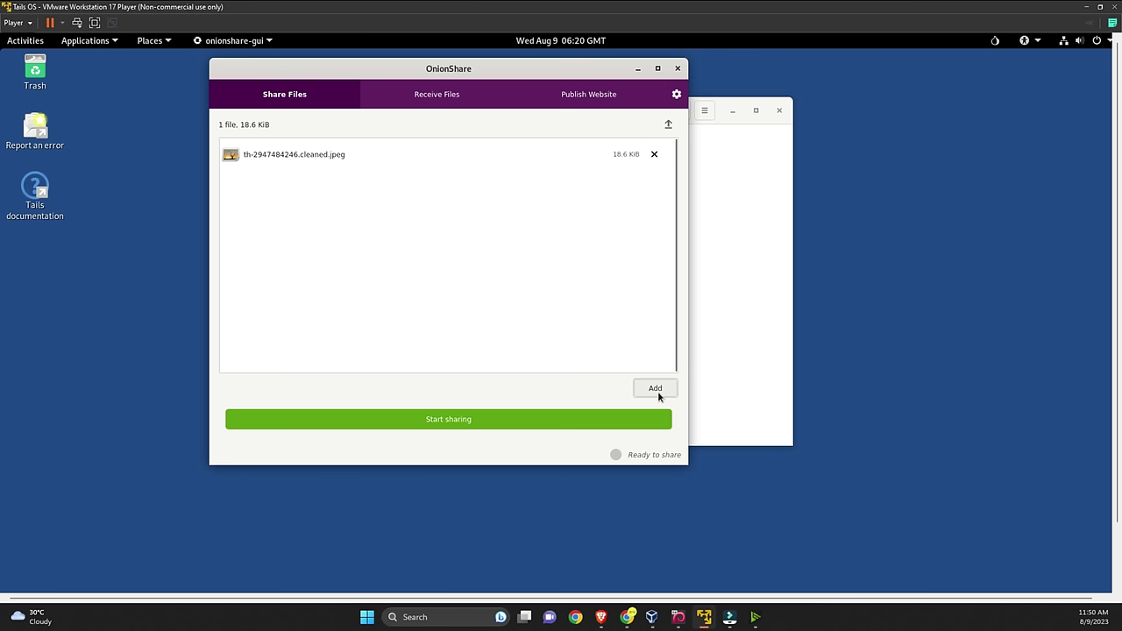
Start sharing the listed image without adding more files, and copy its onion address.
left_click(655, 389)
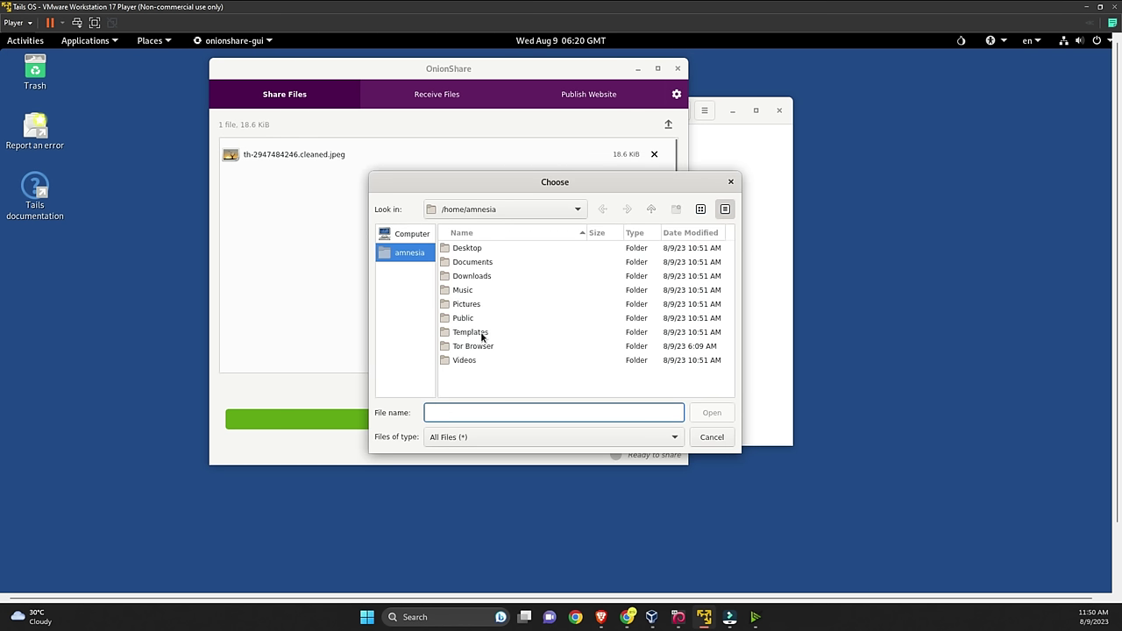
left_click(730, 182)
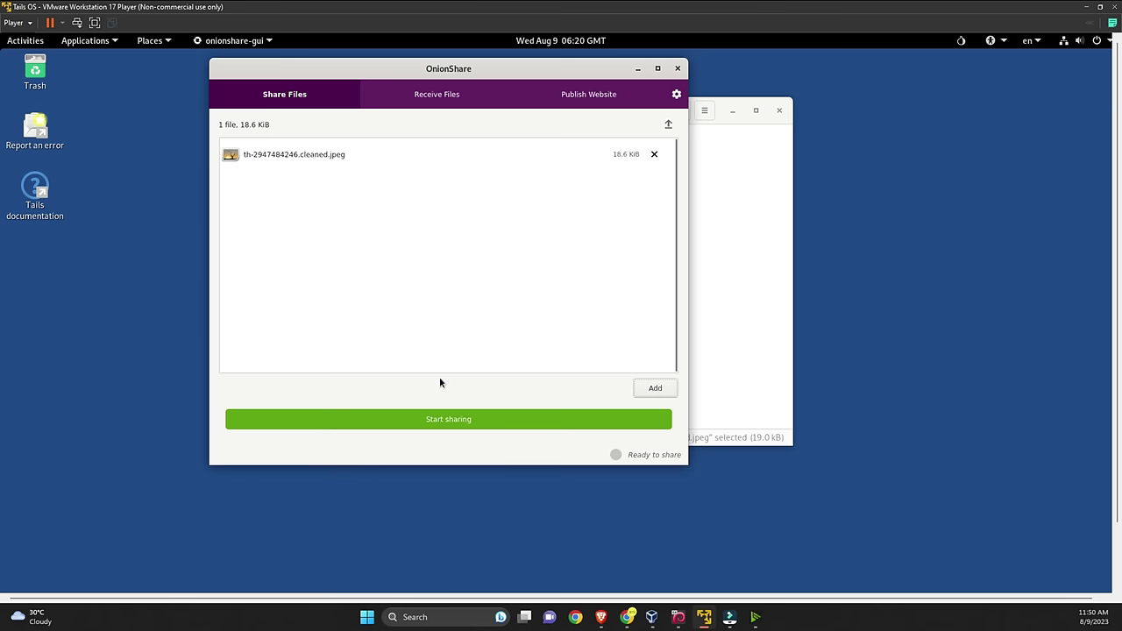
left_click(443, 424)
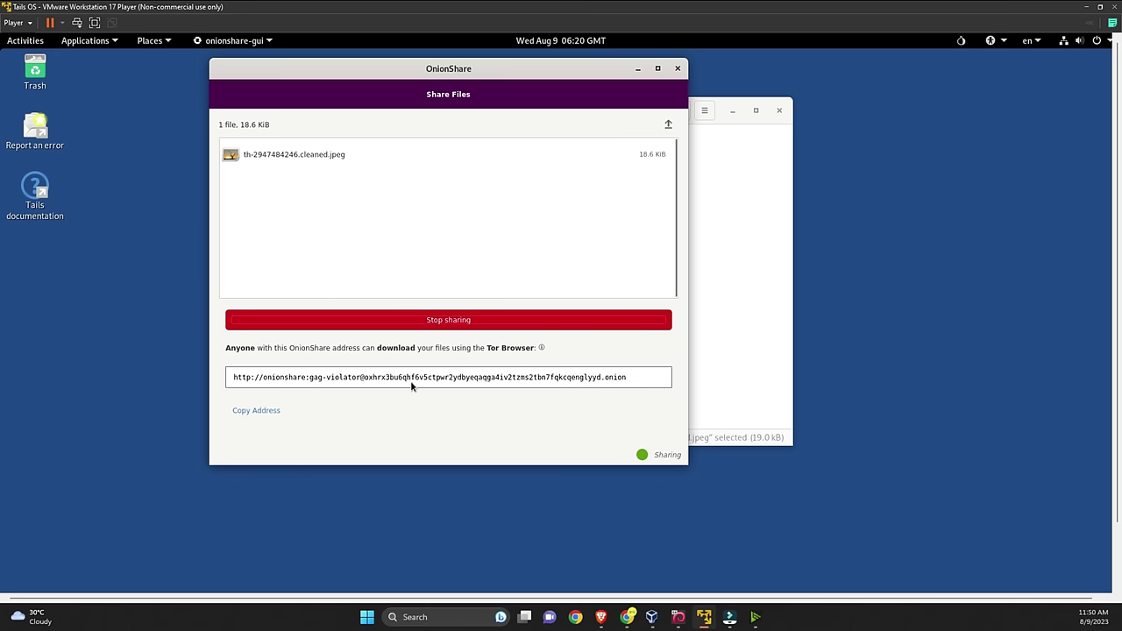
left_click(249, 415)
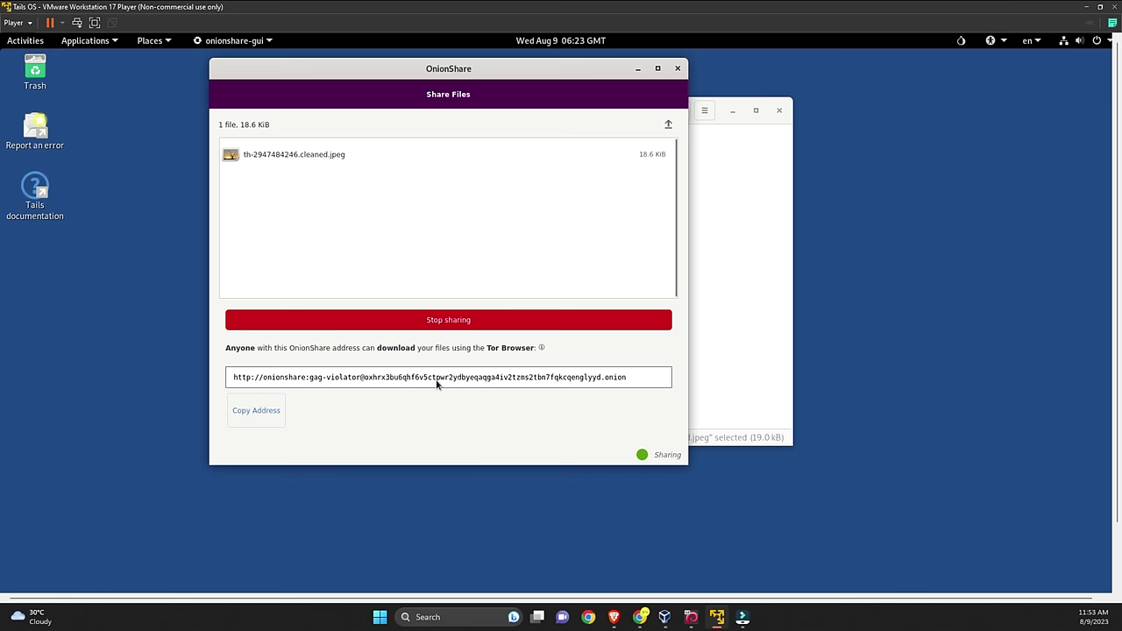
left_click(105, 44)
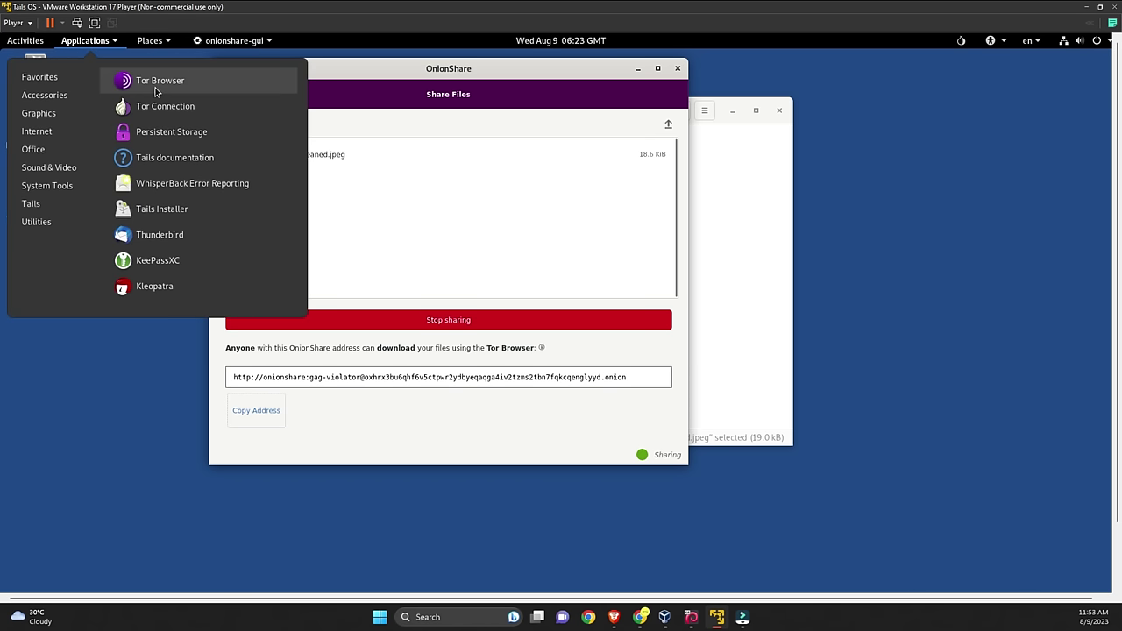
Launch Tor Browser, load the pasted onion address in a new tab and confirm the login prompt.
left_click(153, 84)
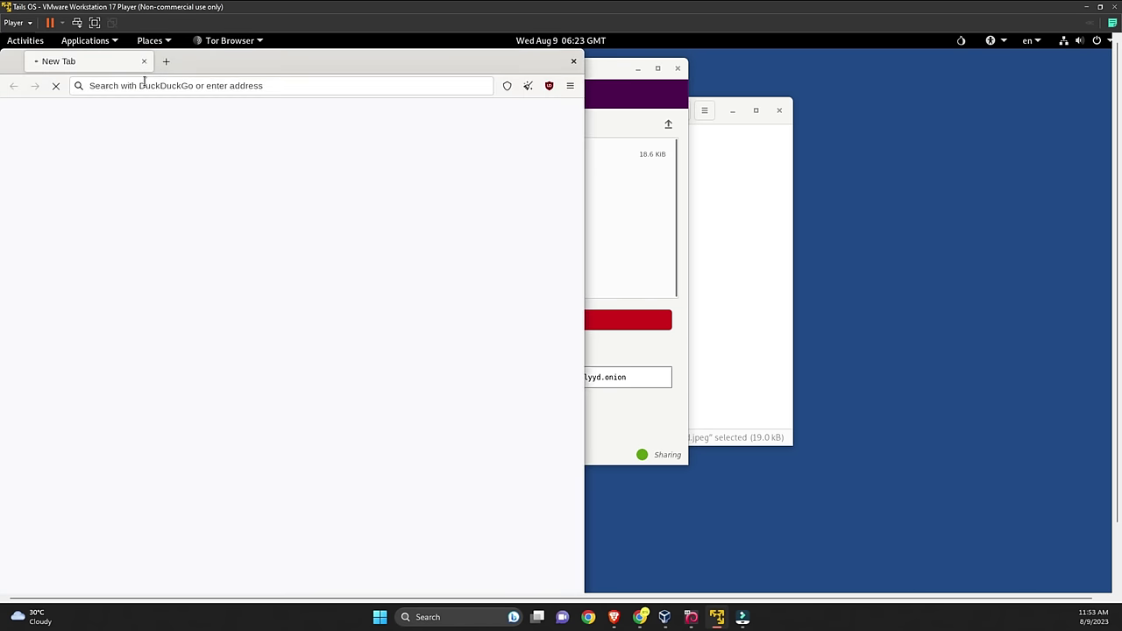
left_click_drag(212, 61, 690, 100)
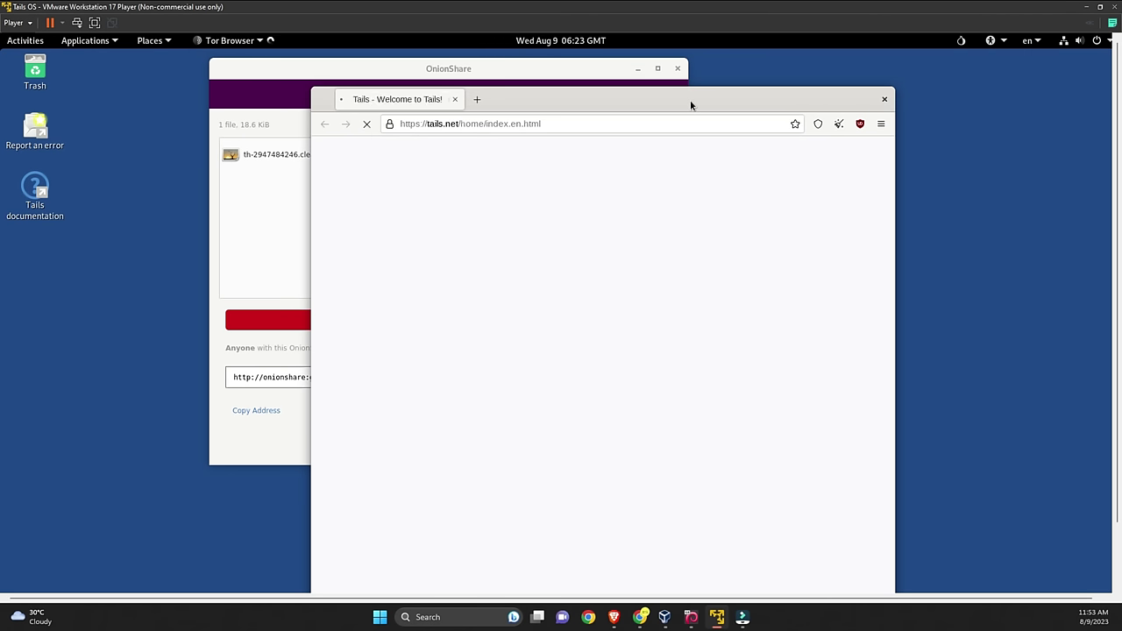
left_click(478, 100)
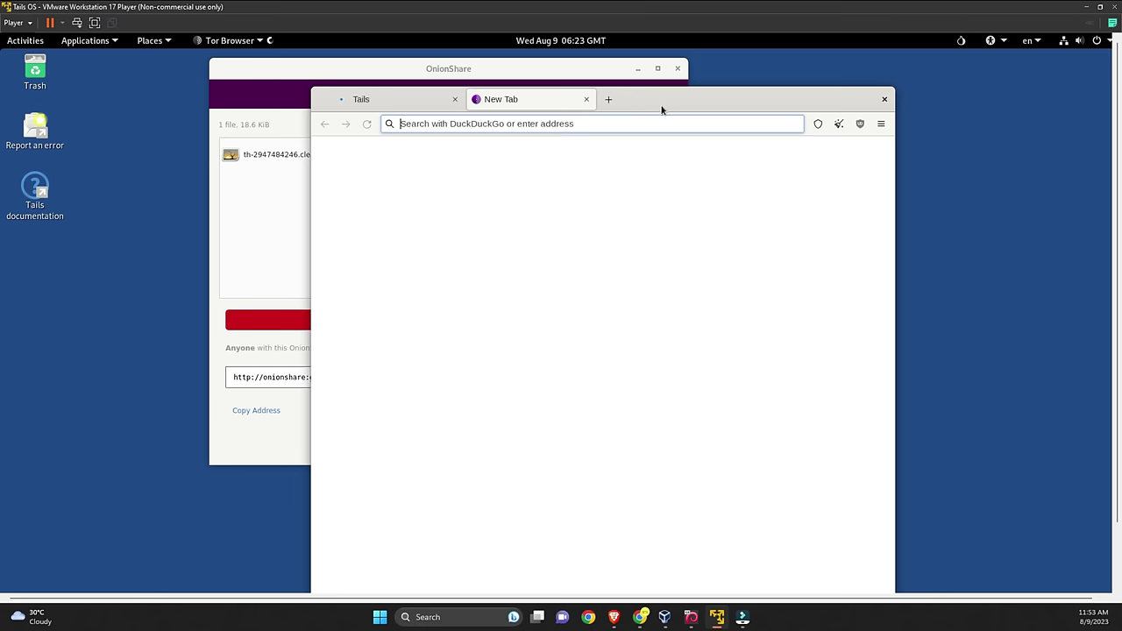
key("ctrl+v")
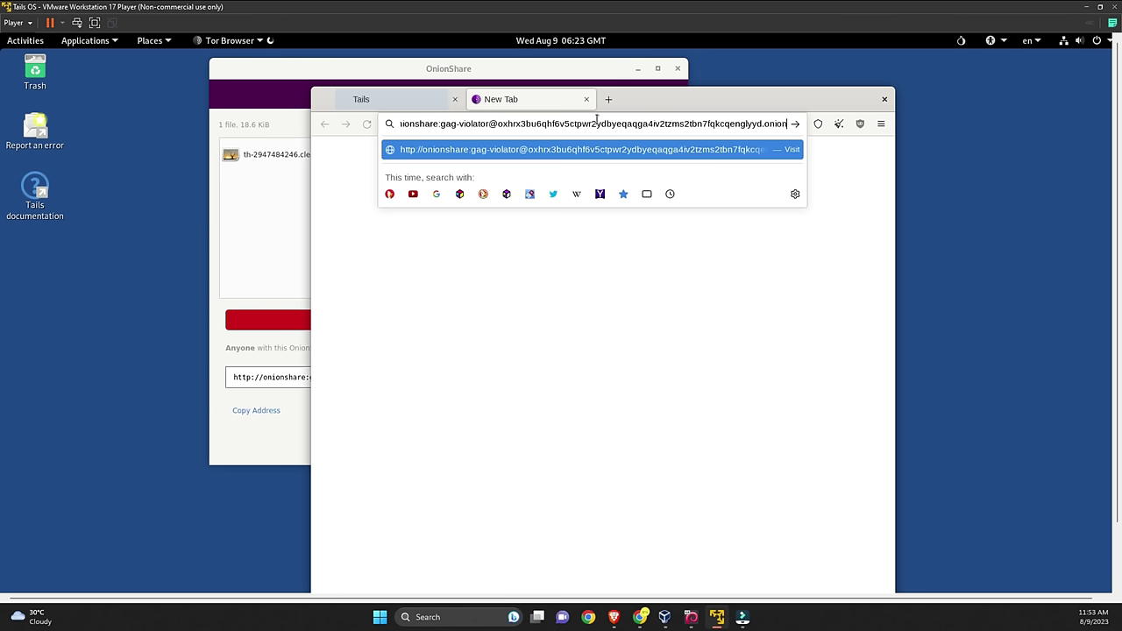
key("Return")
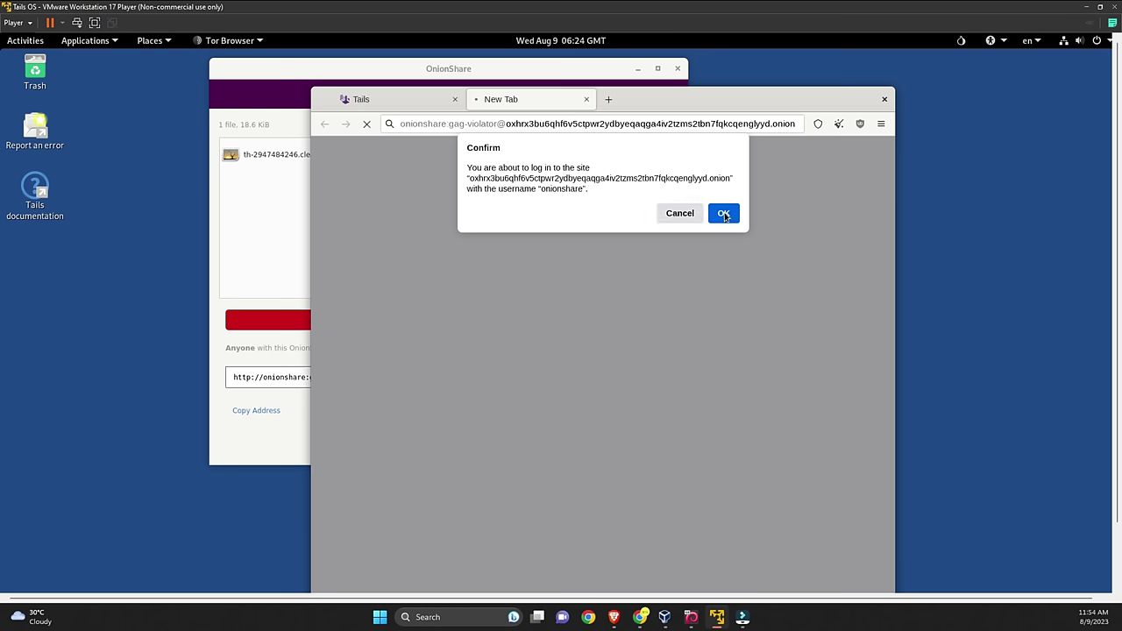
left_click(724, 213)
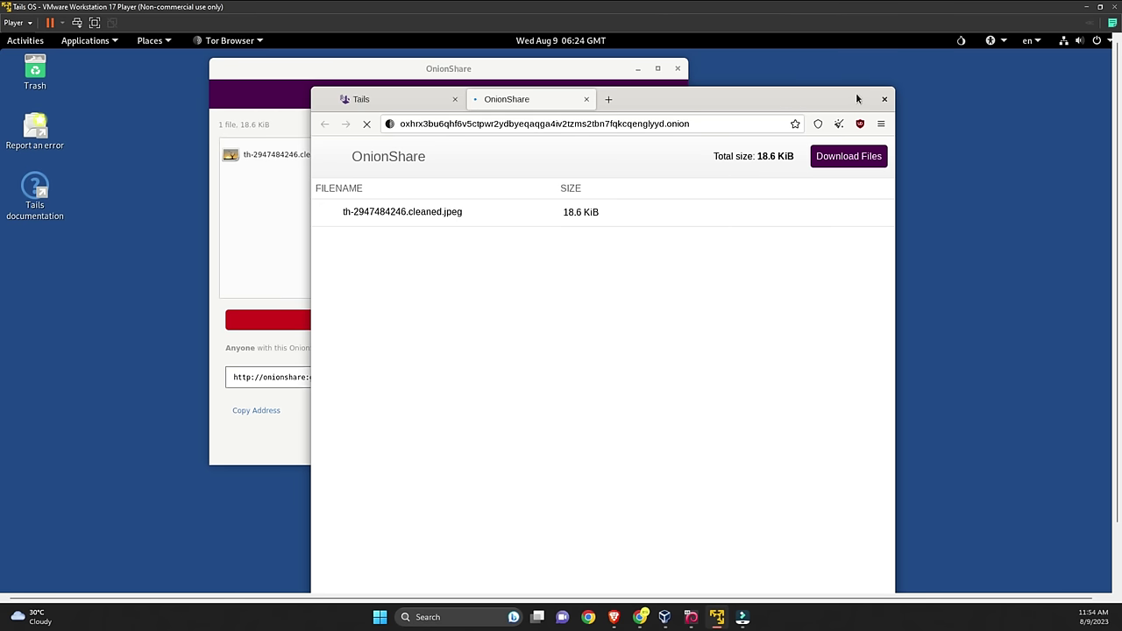
left_click_drag(857, 98, 799, 64)
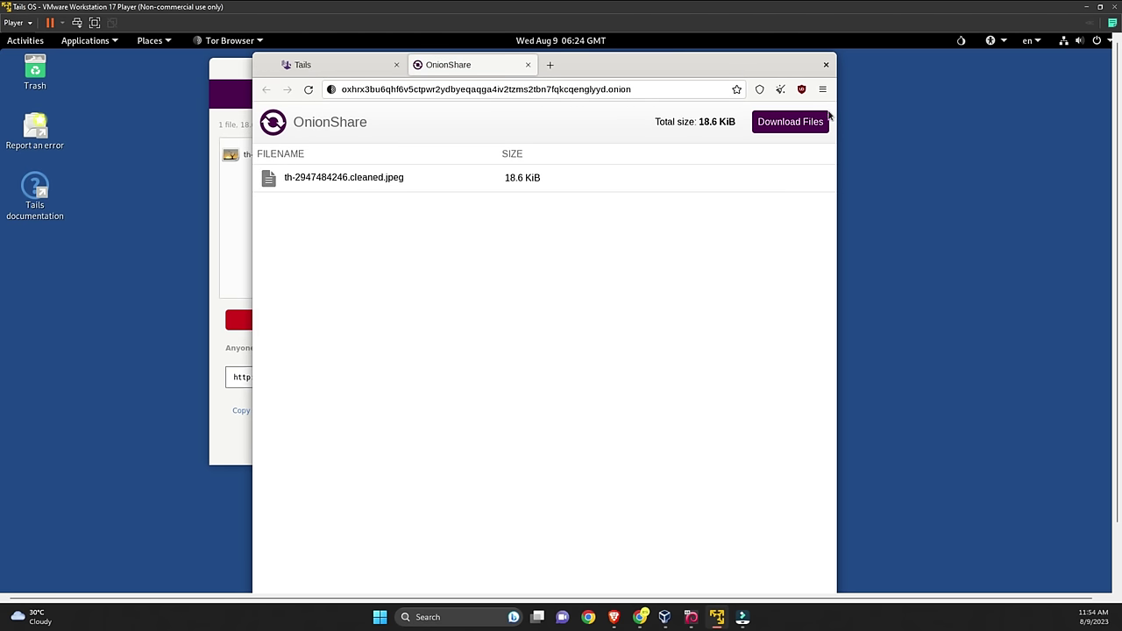
Download the shared image from the OnionShare page, saving it as 'friend_cleaned'.
left_click(795, 131)
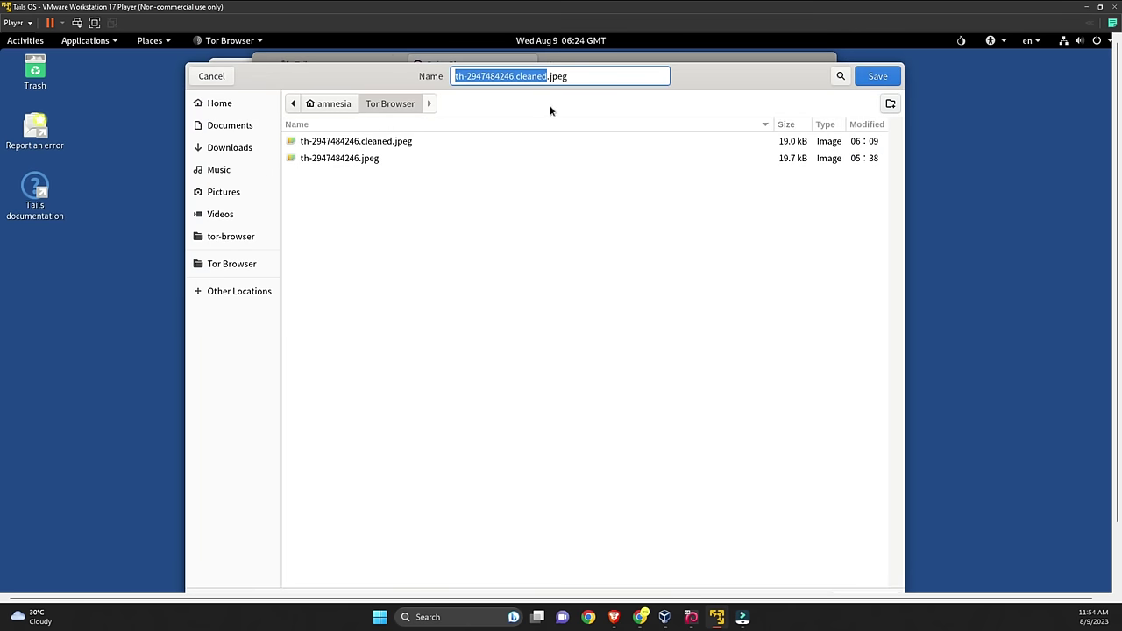
type("fr")
type("iend")
type("_cleaned")
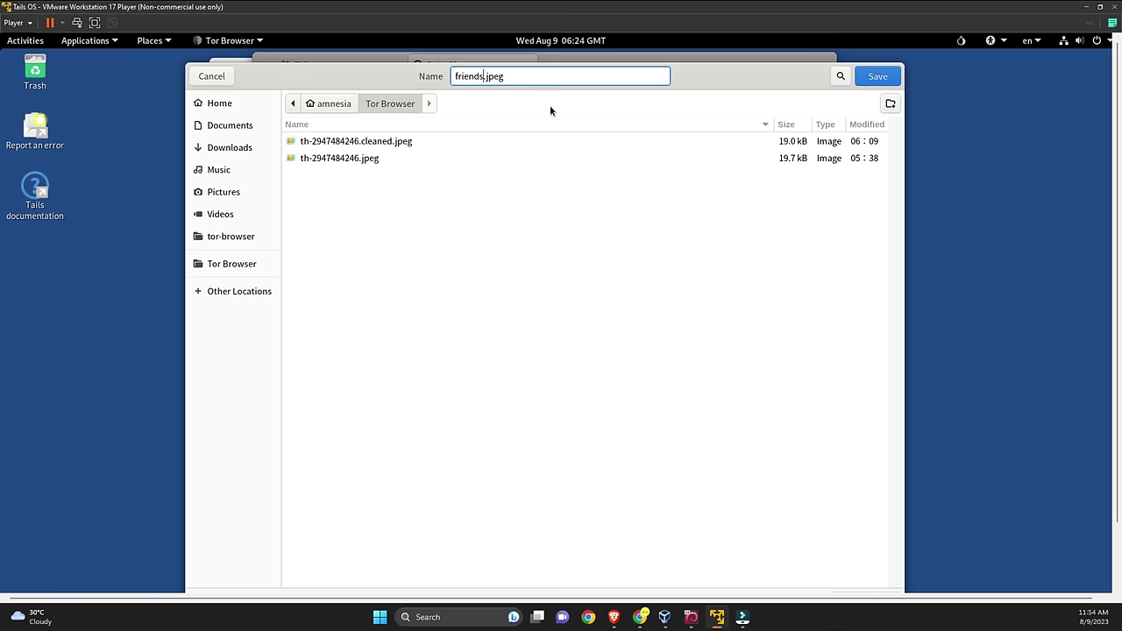
key("Return")
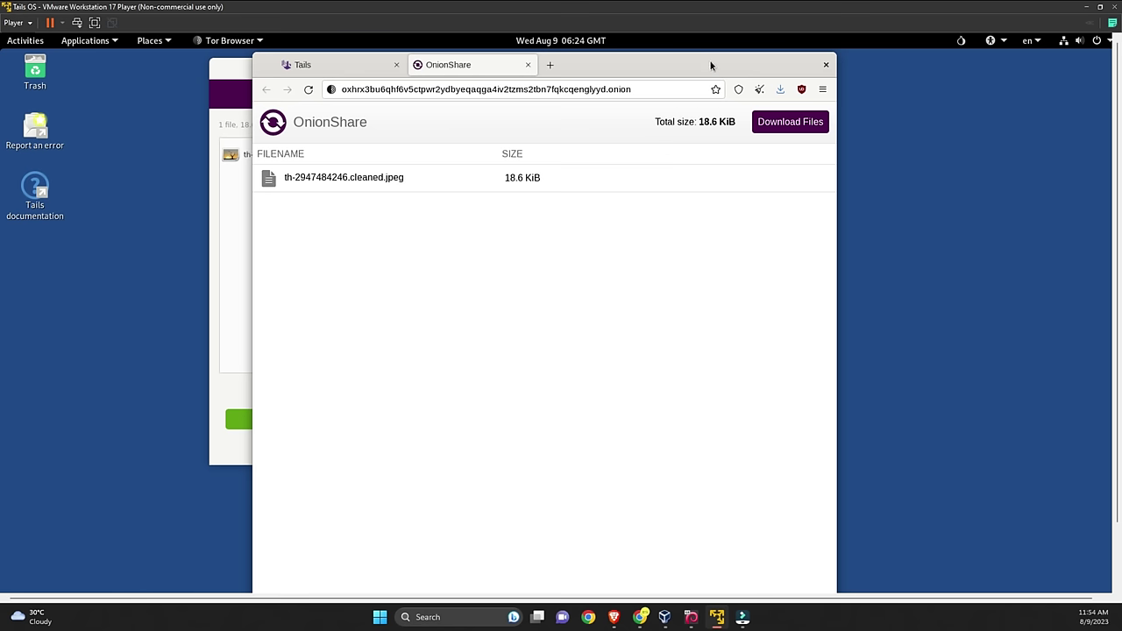
left_click_drag(705, 65, 792, 64)
View friendsharedimage.jpeg from the Tor Browser folder in Image Viewer, then close it and minimize Files.
left_click(229, 41)
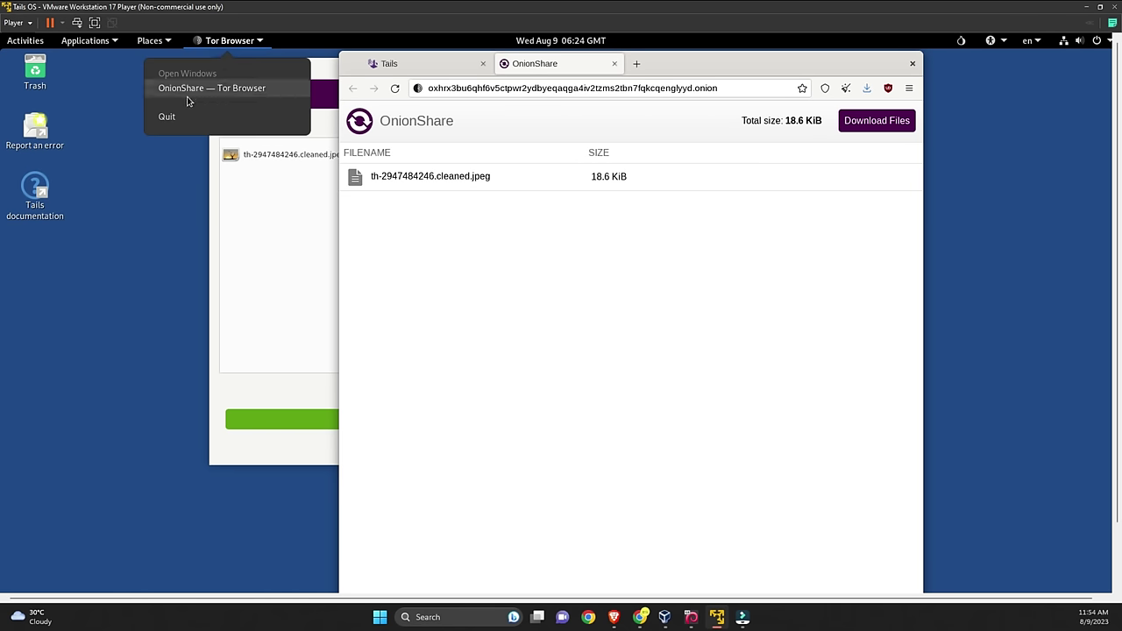
left_click(173, 120)
left_click(149, 40)
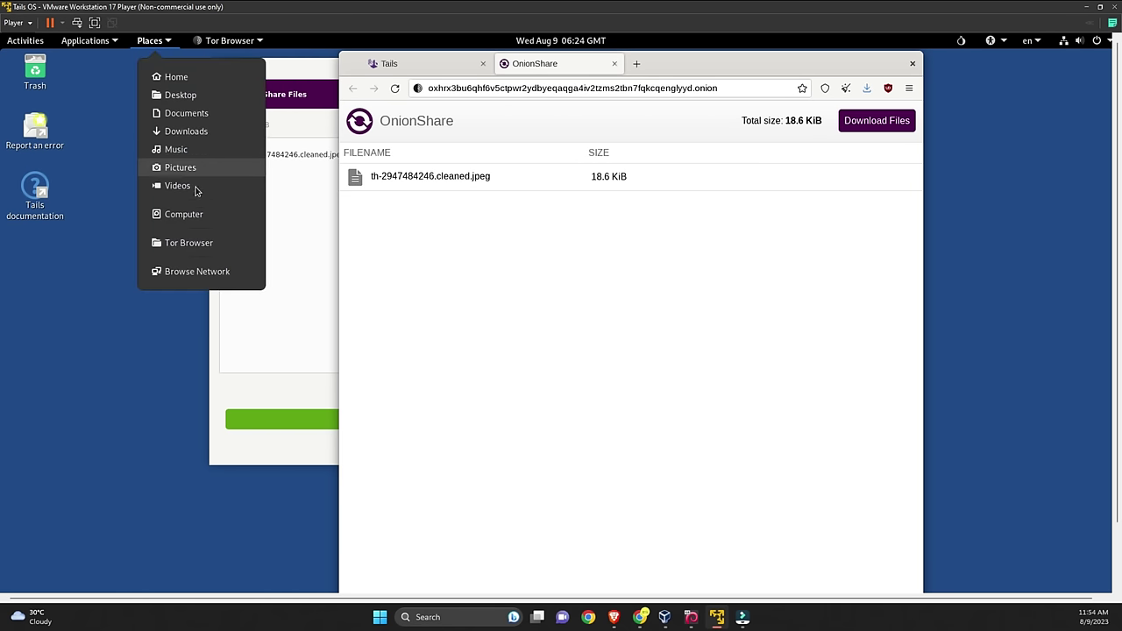
left_click(194, 247)
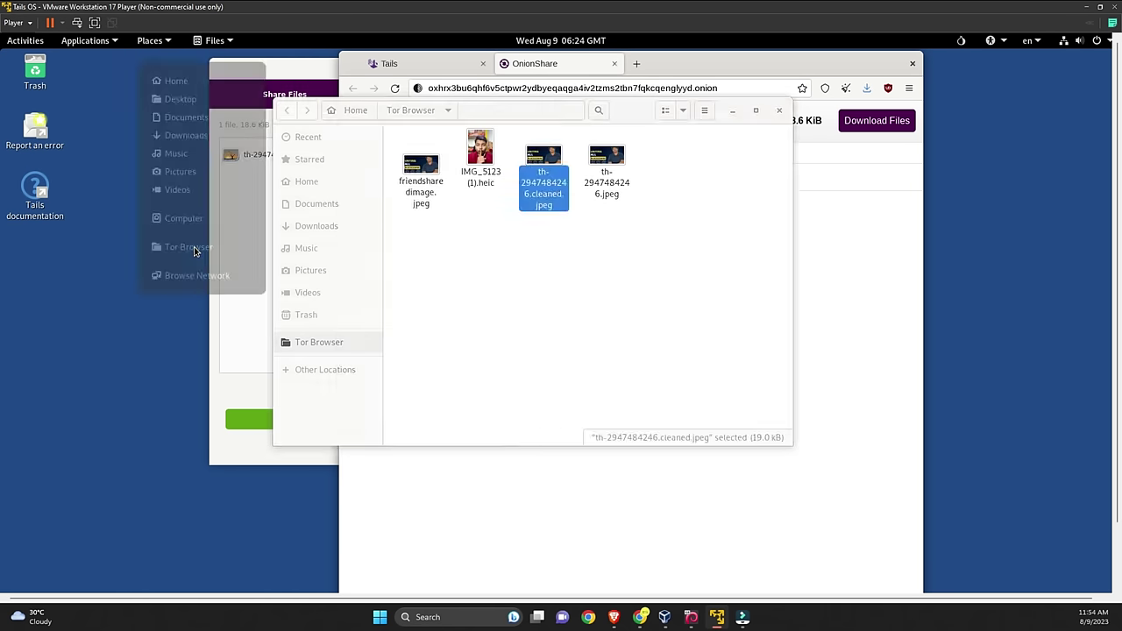
left_click(424, 162)
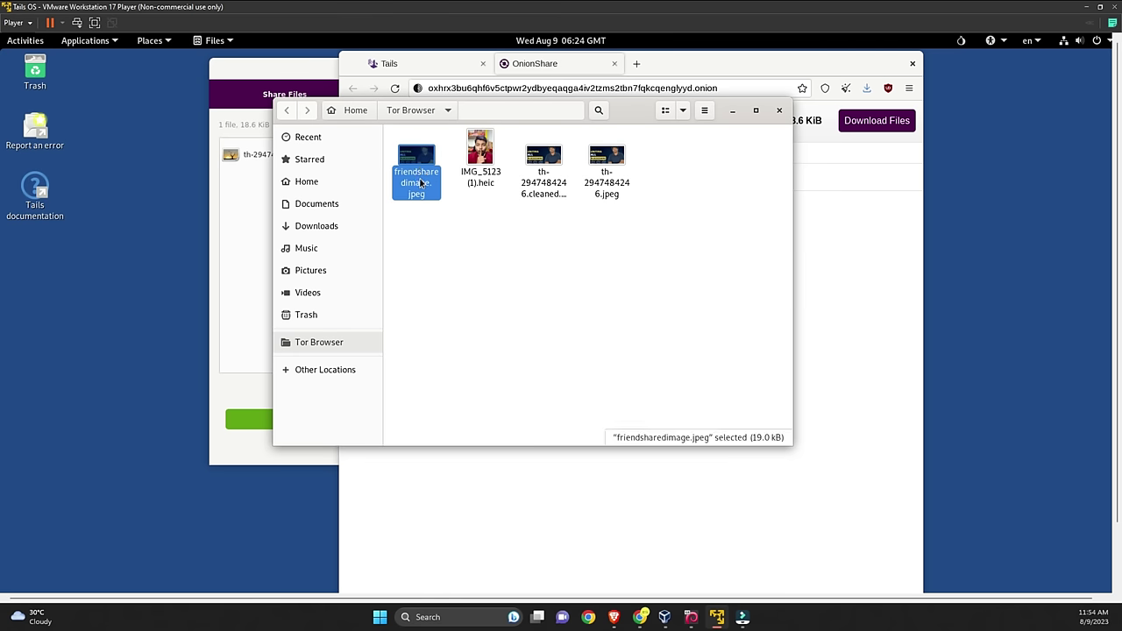
double_click(424, 172)
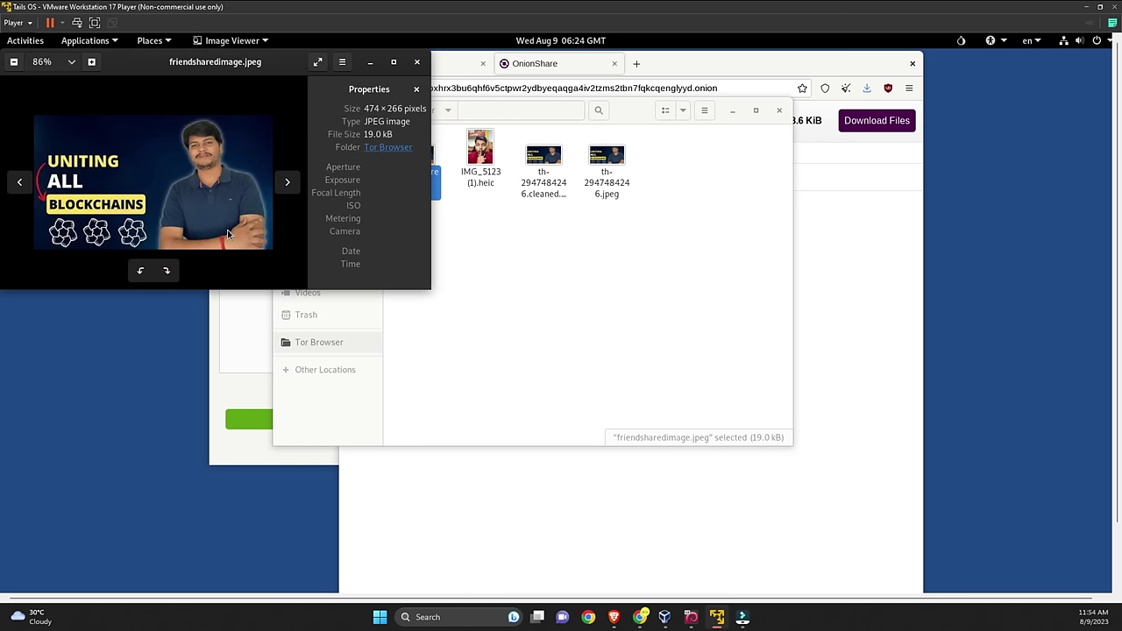
left_click(417, 61)
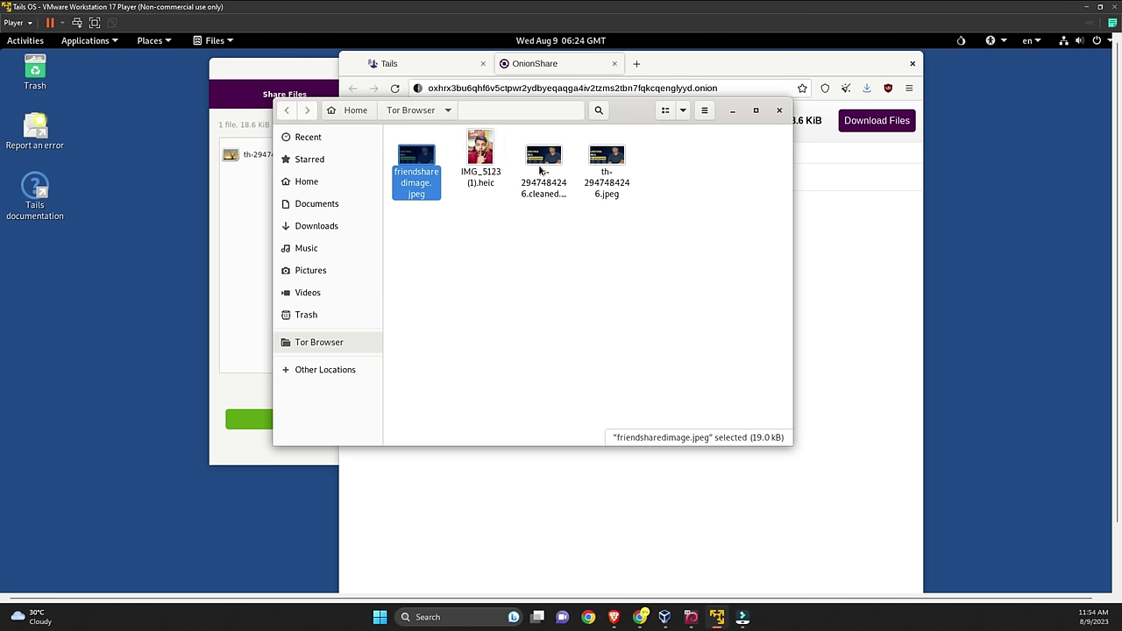
left_click(732, 111)
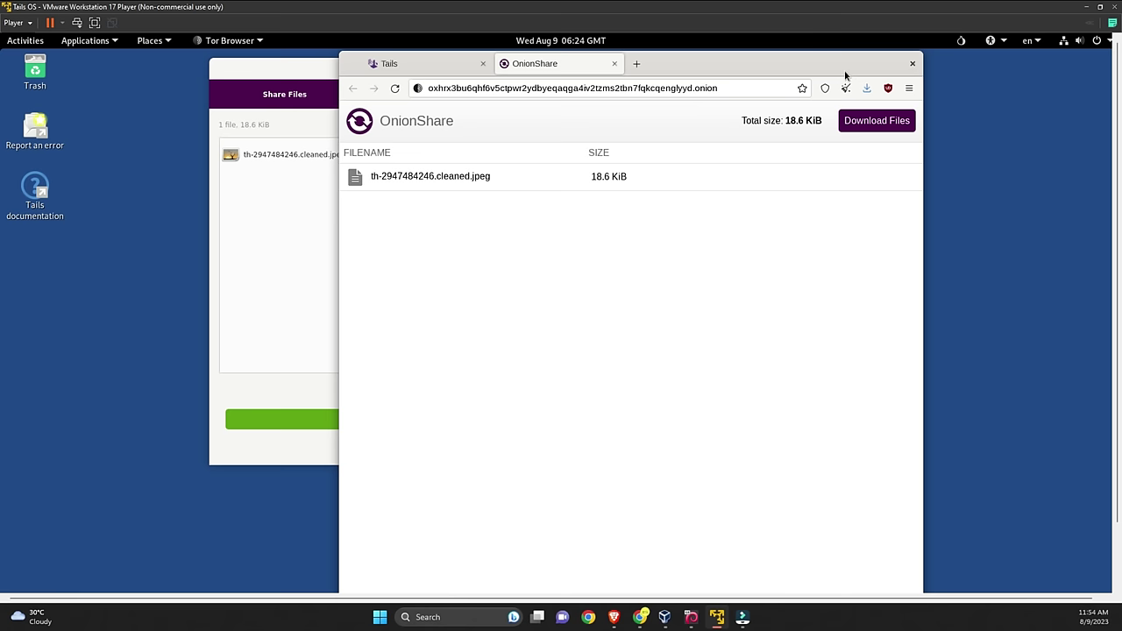
Close Tor Browser and switch OnionShare from Receive Files to Publish Website mode.
left_click_drag(815, 66, 727, 178)
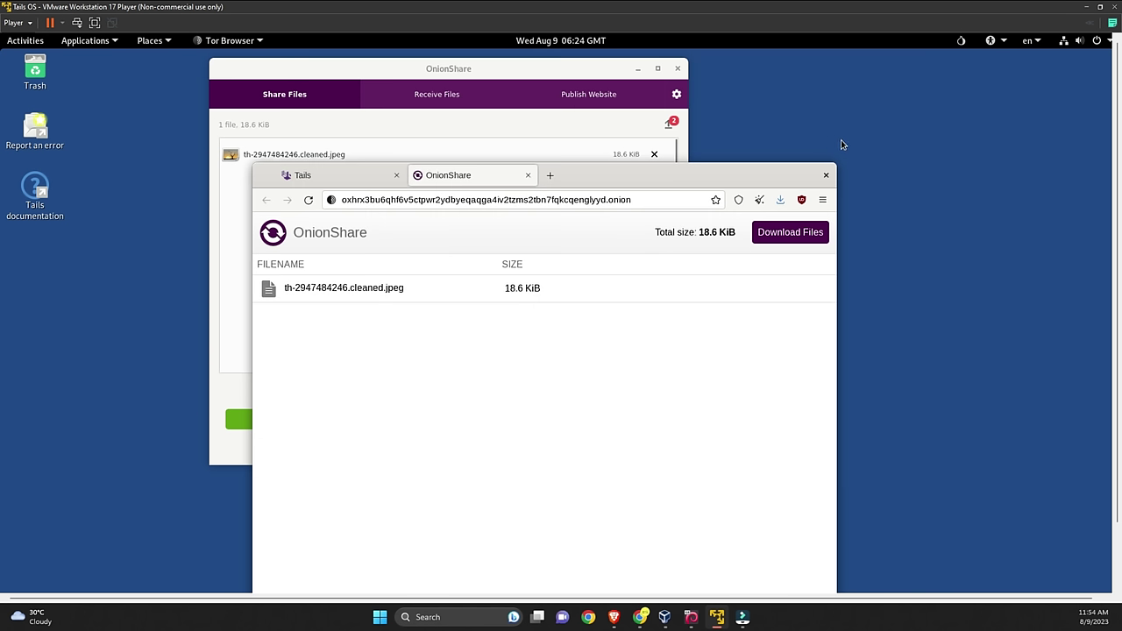
left_click(820, 173)
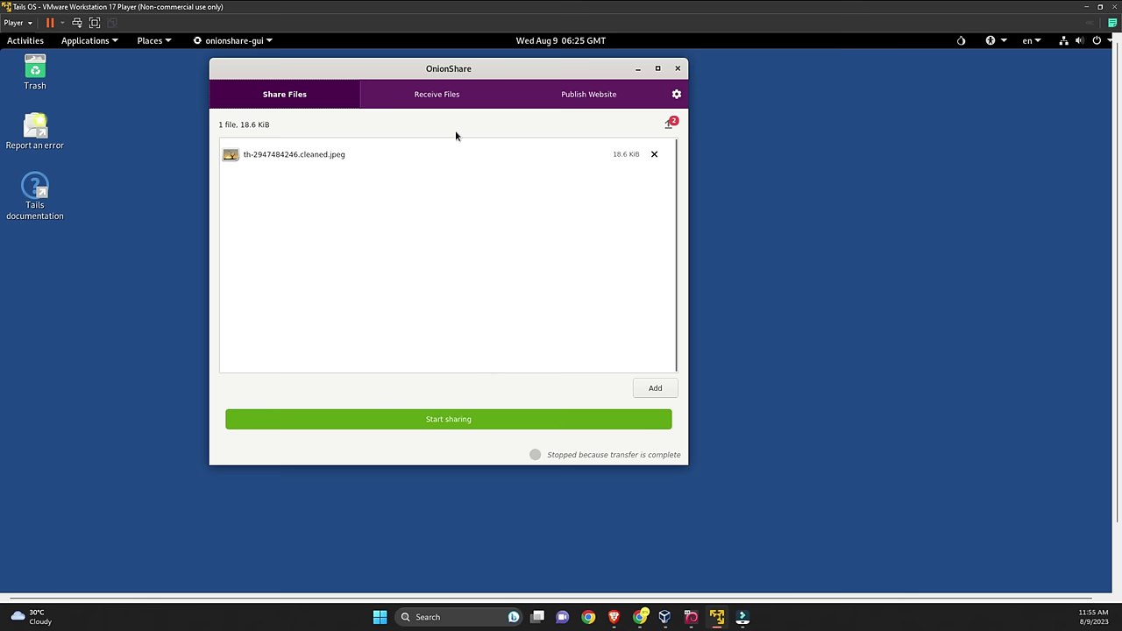
left_click(432, 100)
left_click(589, 98)
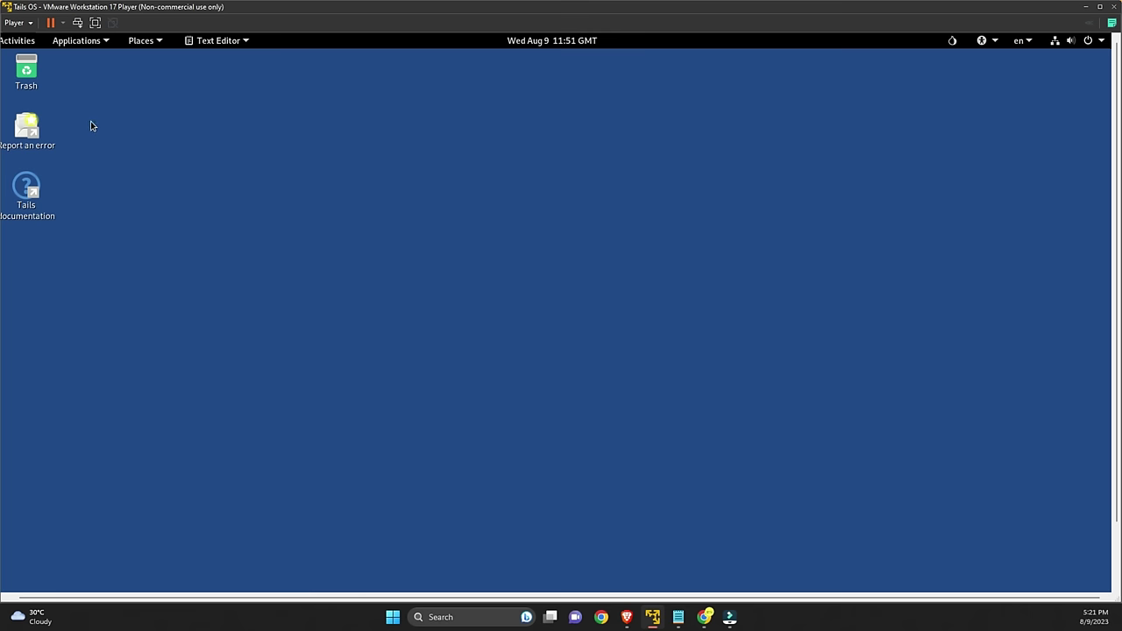
Open index.html from Places > Tor Browser folder in Tor Browser, showing the 'Hi' page.
left_click(77, 46)
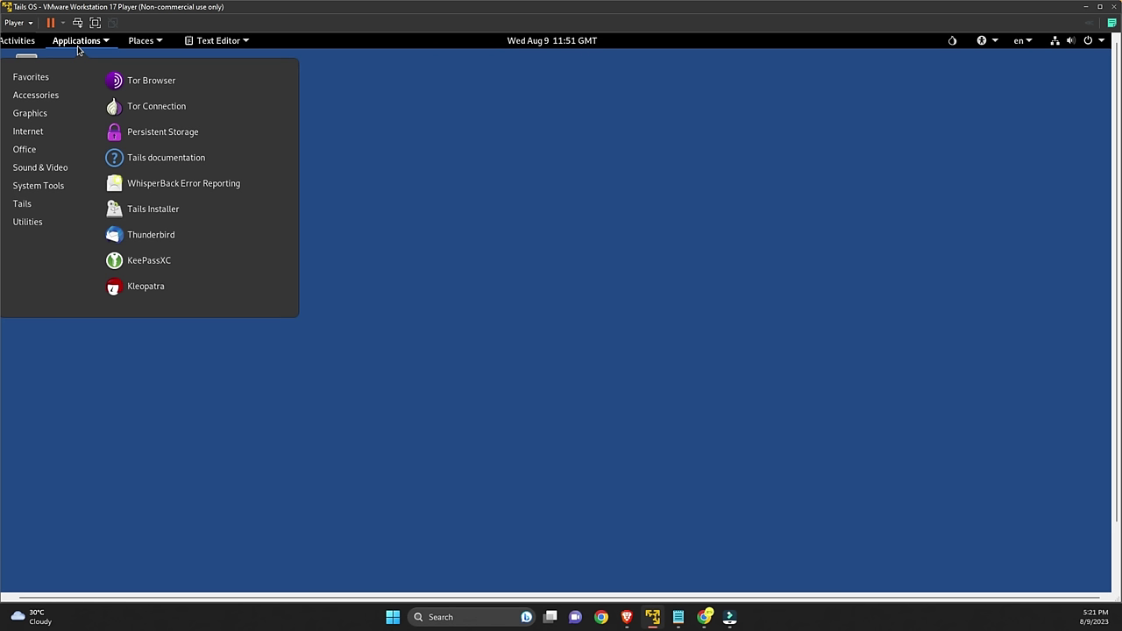
mouse_move(50, 189)
mouse_move(67, 78)
left_click(142, 41)
left_click(149, 44)
left_click(177, 241)
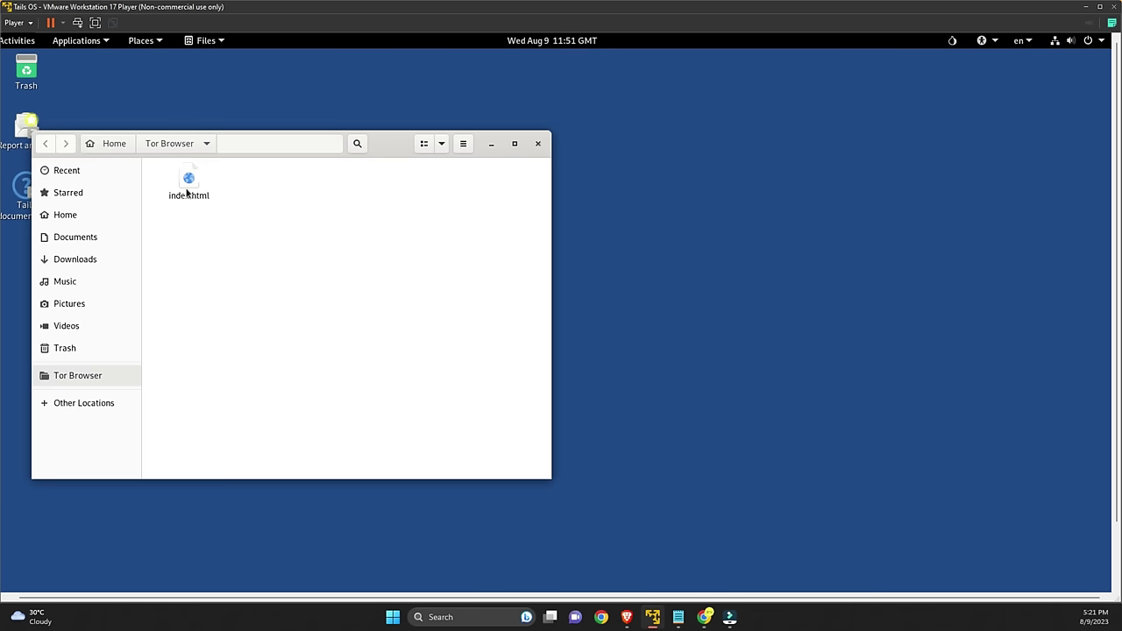
left_click(187, 192)
double_click(187, 191)
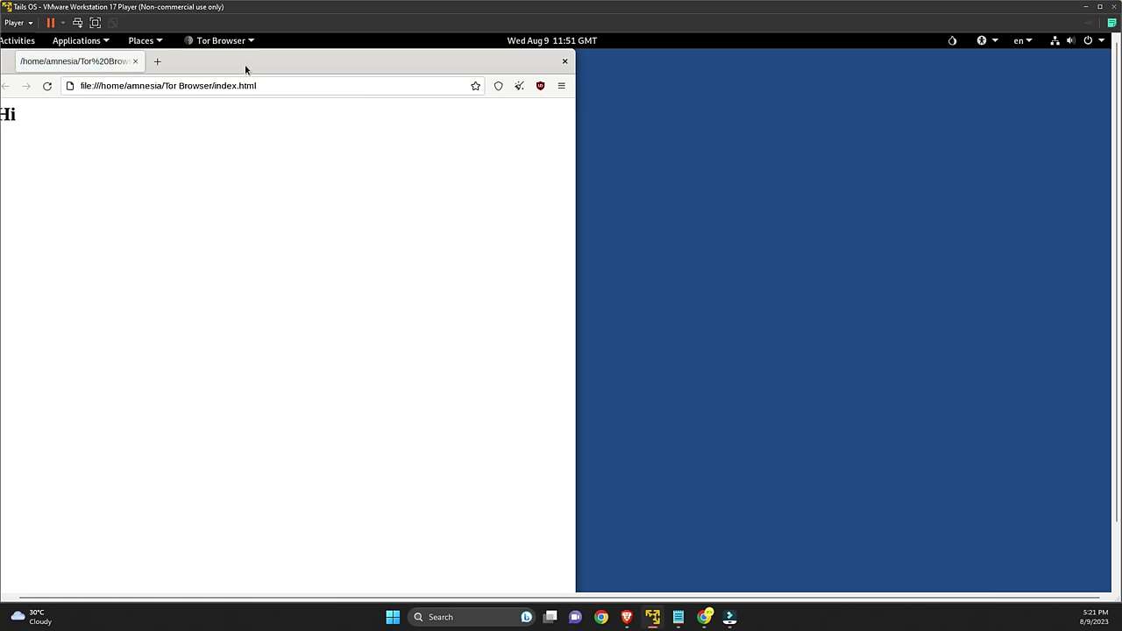
Check the 'Hi' heading in a smaller browser window, close Tor Browser, and shift Files right.
left_click_drag(244, 64, 584, 93)
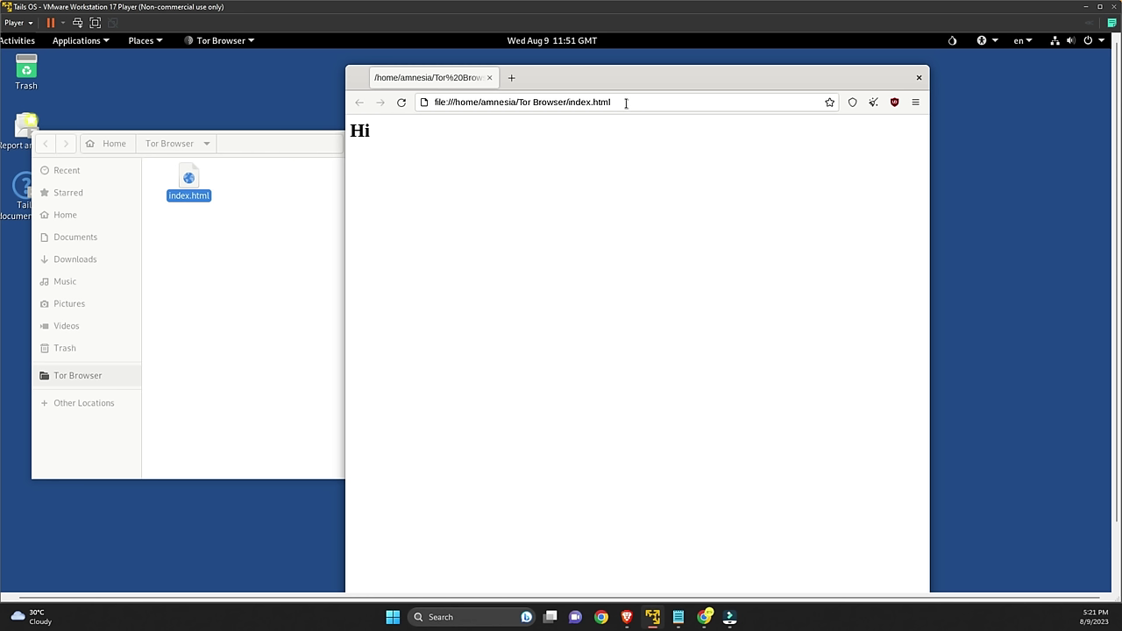
left_click_drag(398, 171, 344, 127)
left_click(918, 77)
left_click(251, 243)
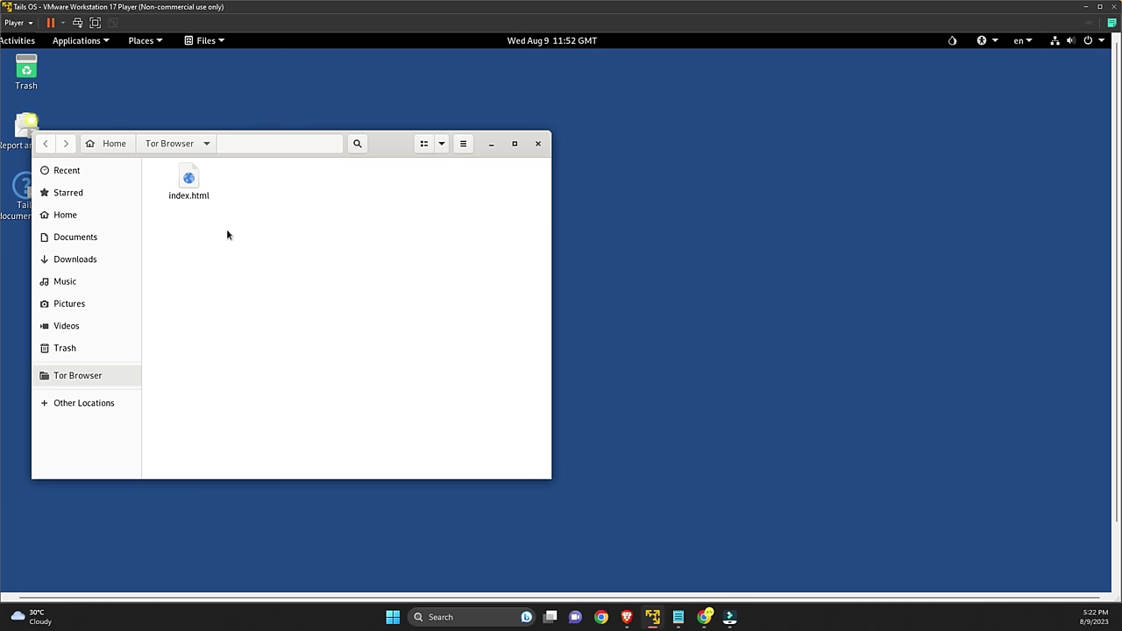
left_click_drag(385, 152, 465, 147)
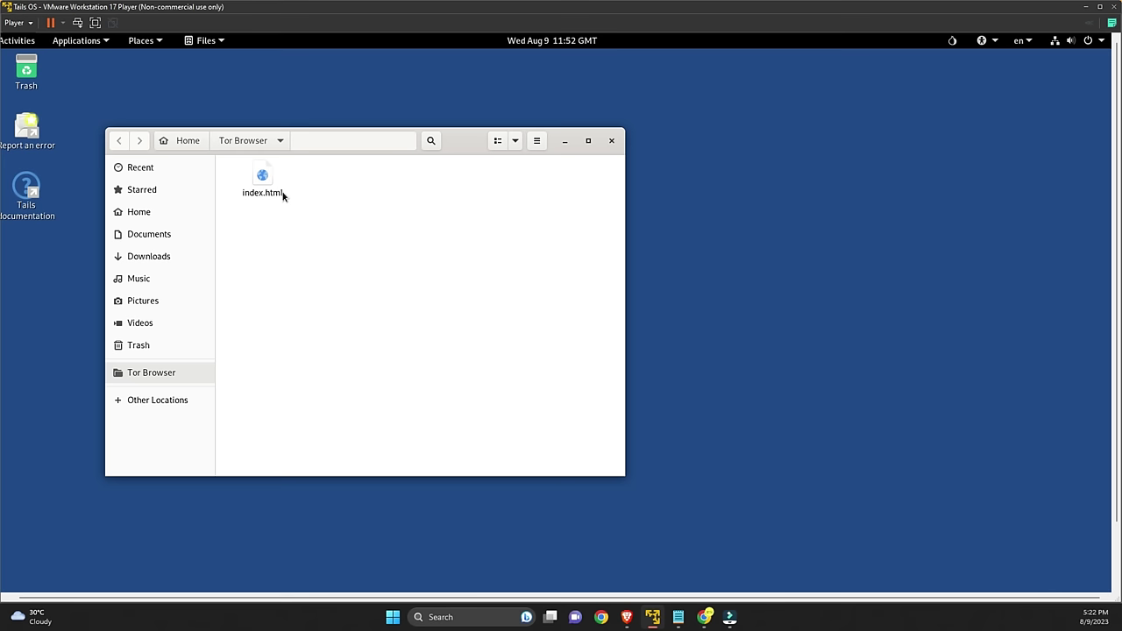
left_click(88, 41)
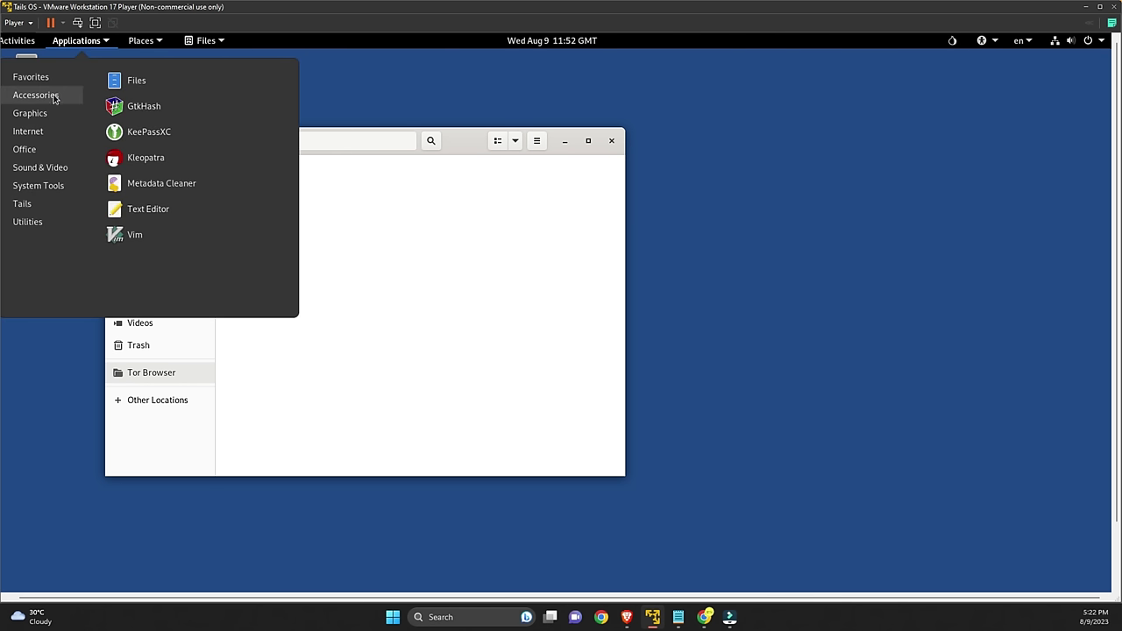
Launch OnionShare and add index.html from the Tor Browser folder in Publish Website mode.
mouse_move(48, 130)
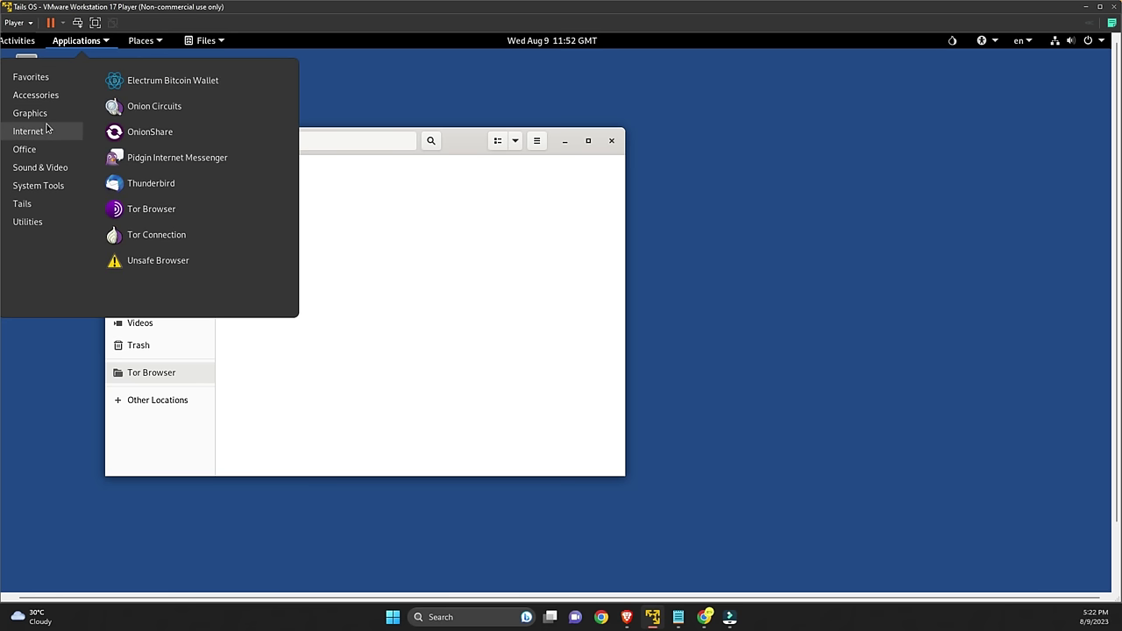
left_click(151, 135)
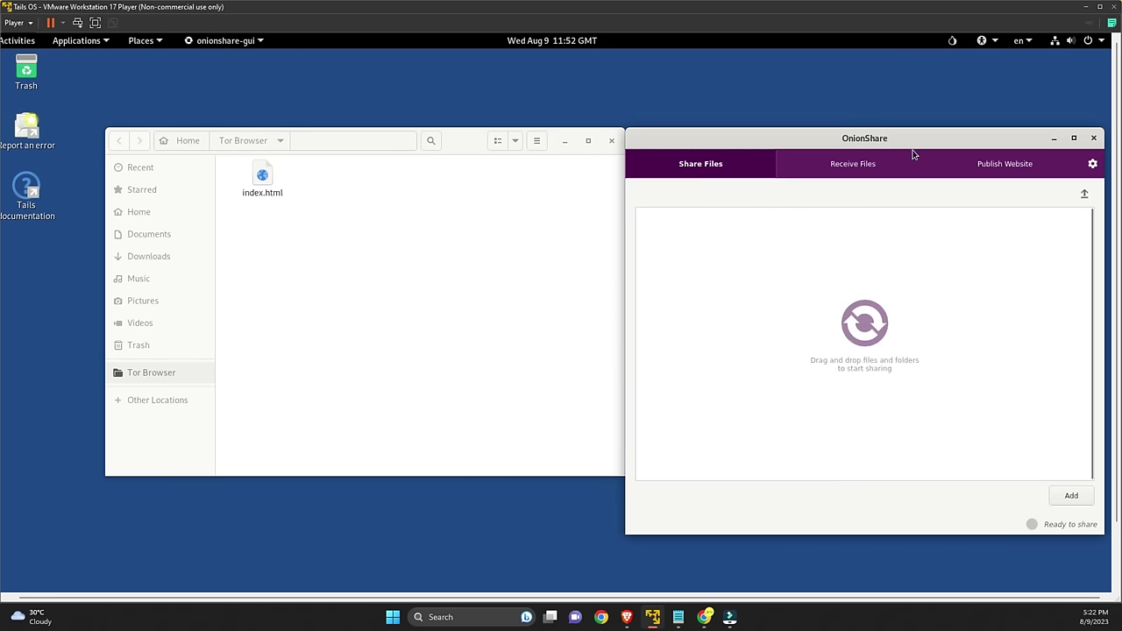
left_click(812, 142)
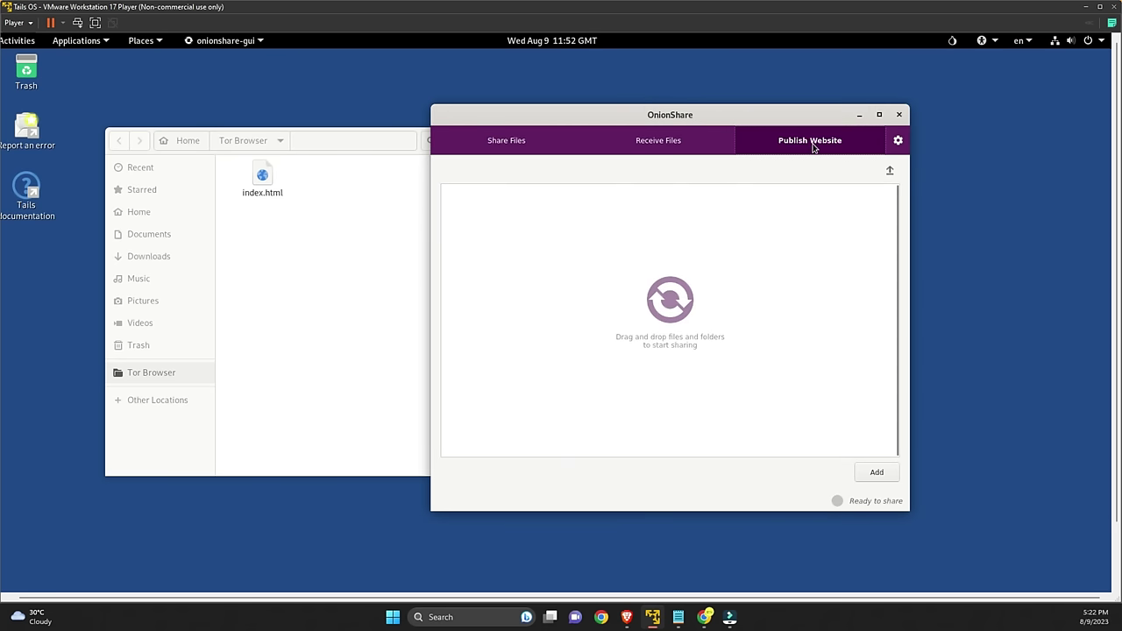
left_click(878, 475)
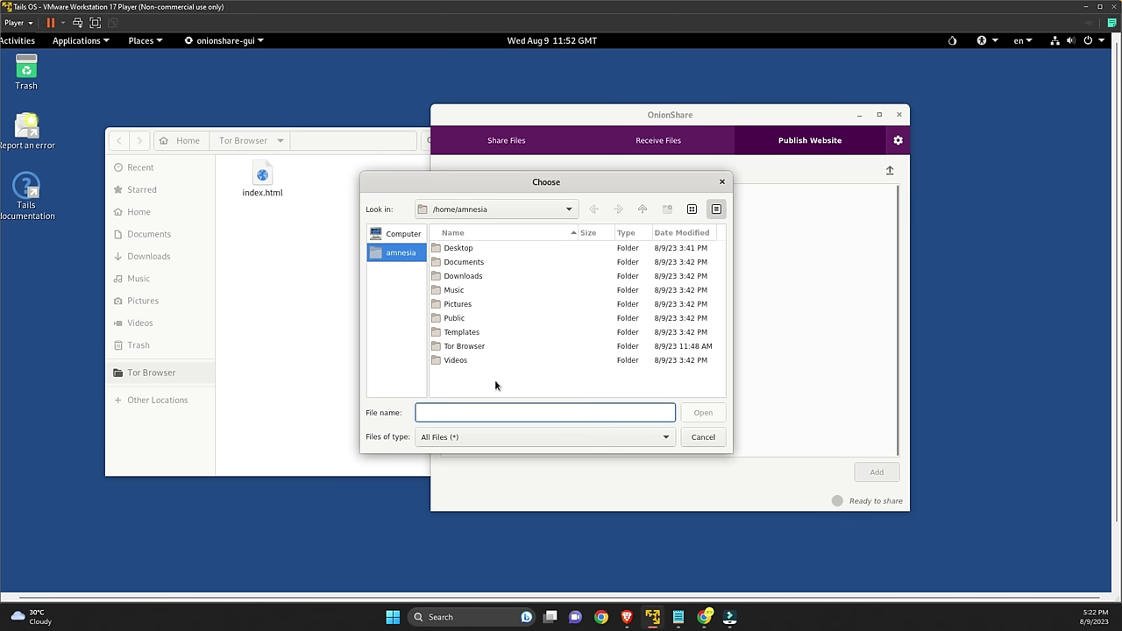
left_click(465, 351)
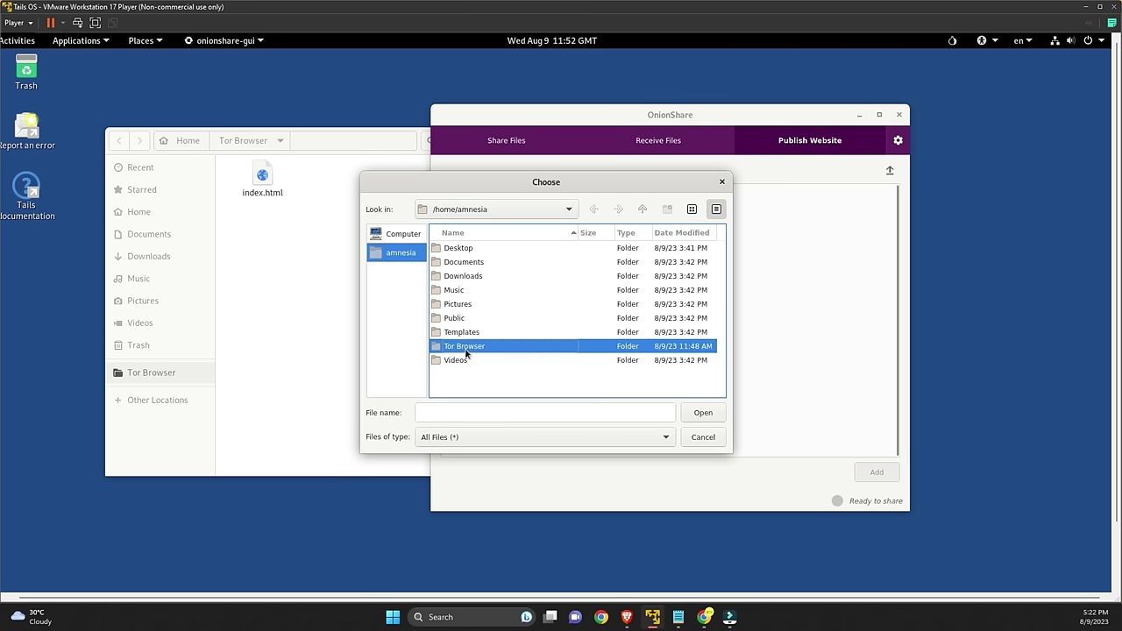
double_click(466, 352)
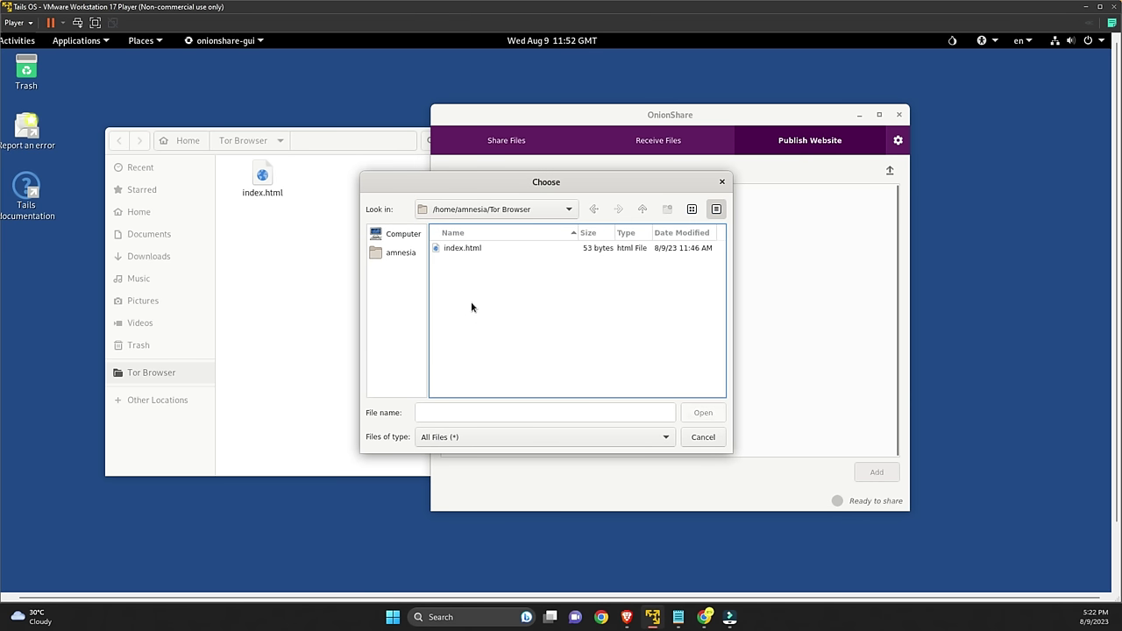
left_click(481, 249)
left_click(705, 419)
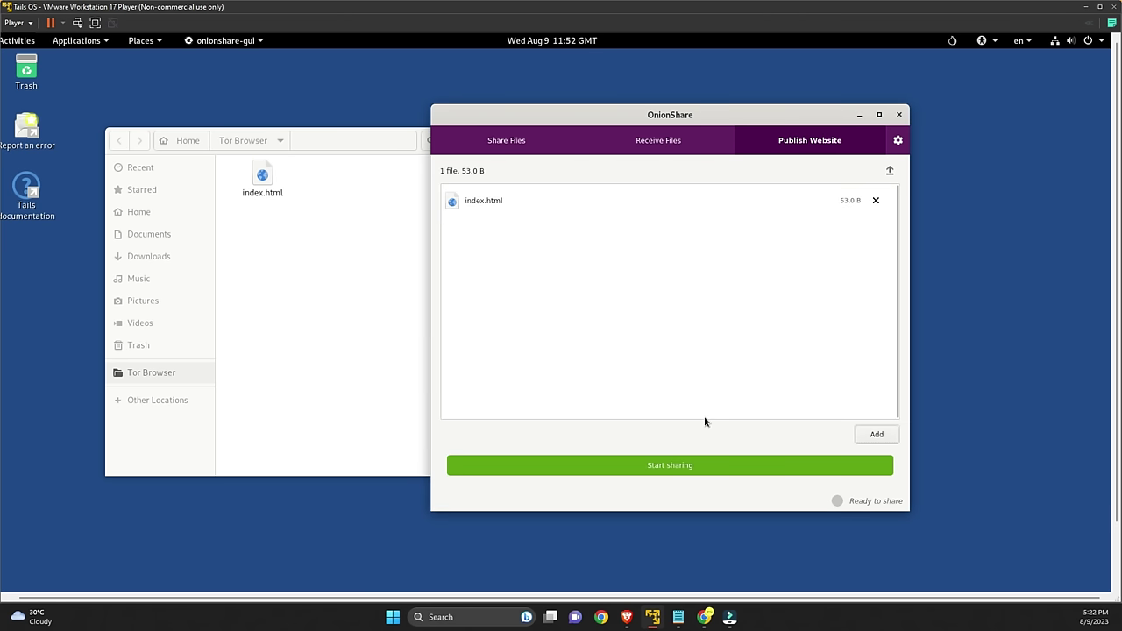
Start publishing the website and copy its .onion address.
left_click(673, 468)
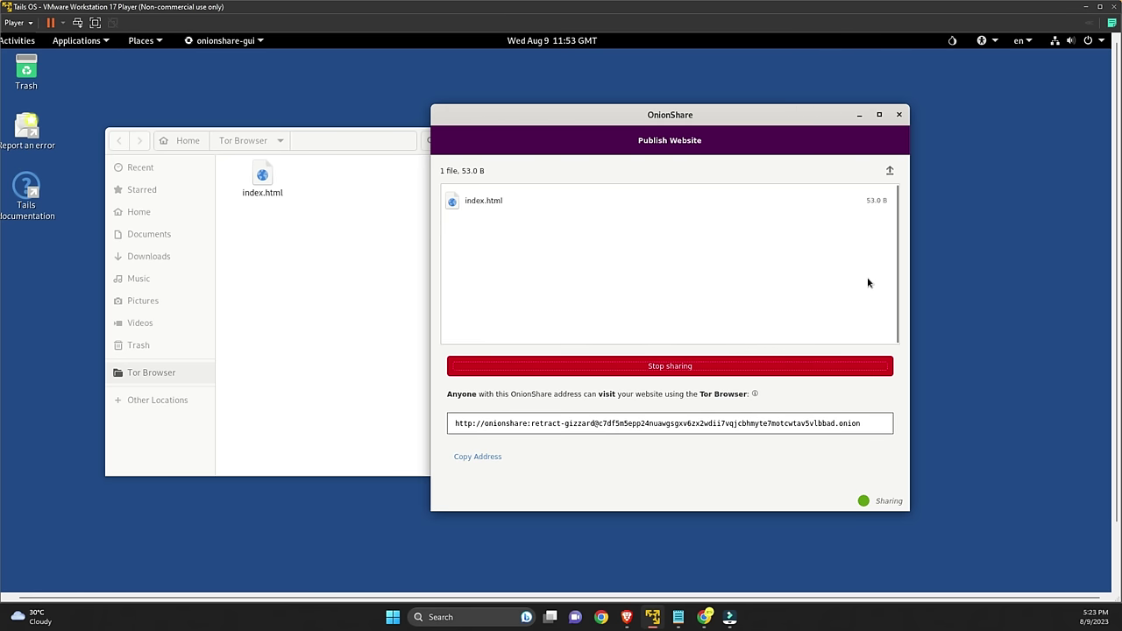
left_click(478, 455)
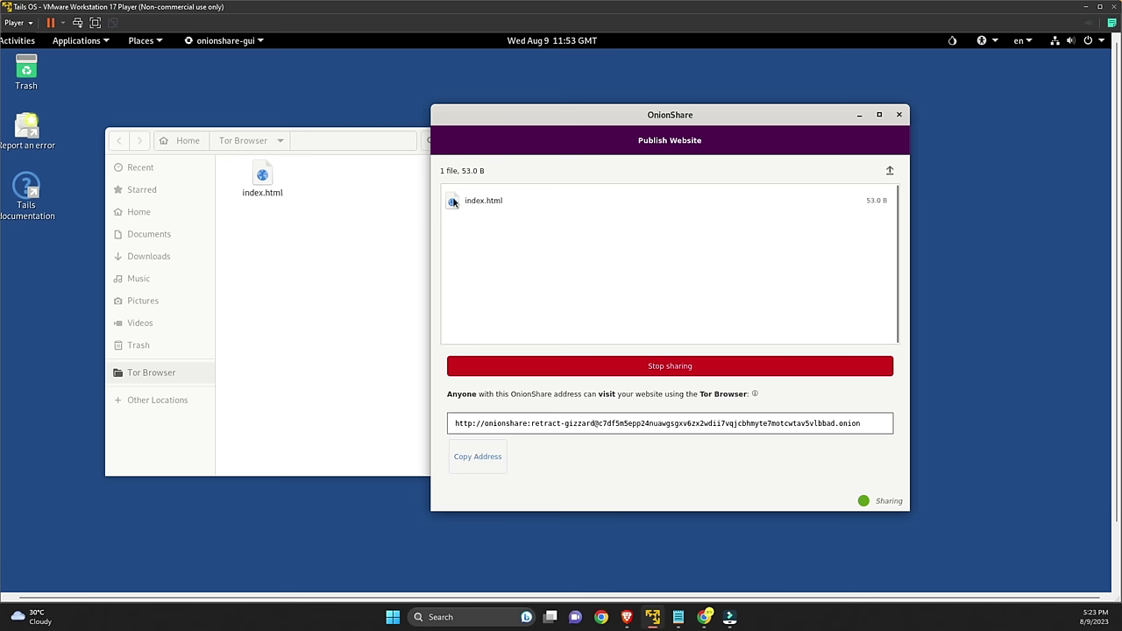
left_click(95, 44)
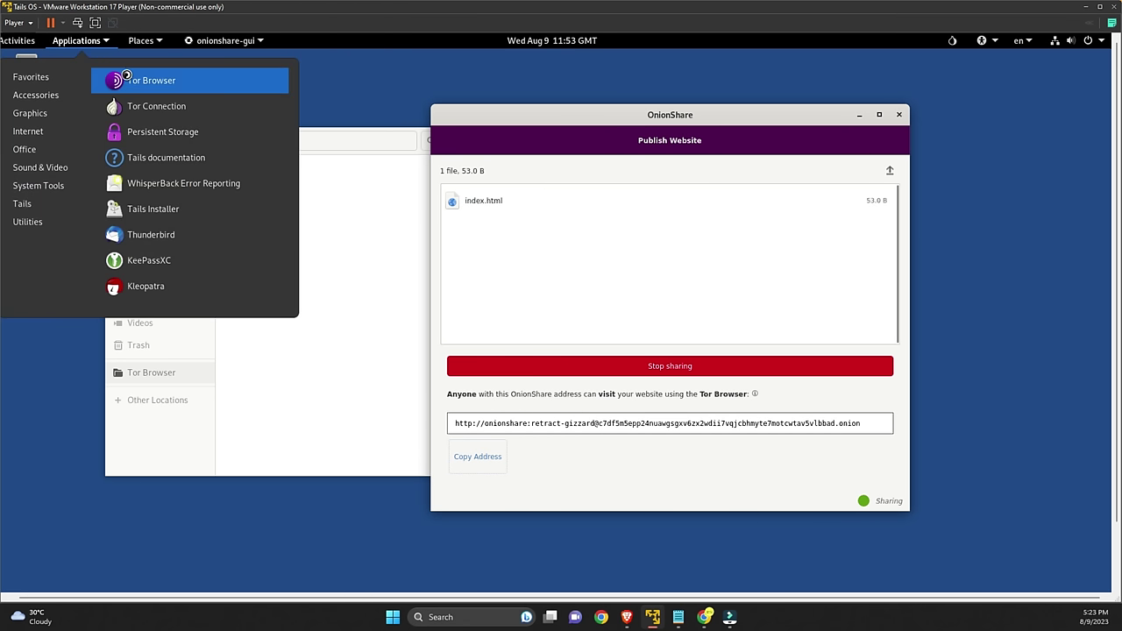
Load the published .onion address in Tor Browser, confirm the login to see 'Hi', then close it.
left_click(140, 80)
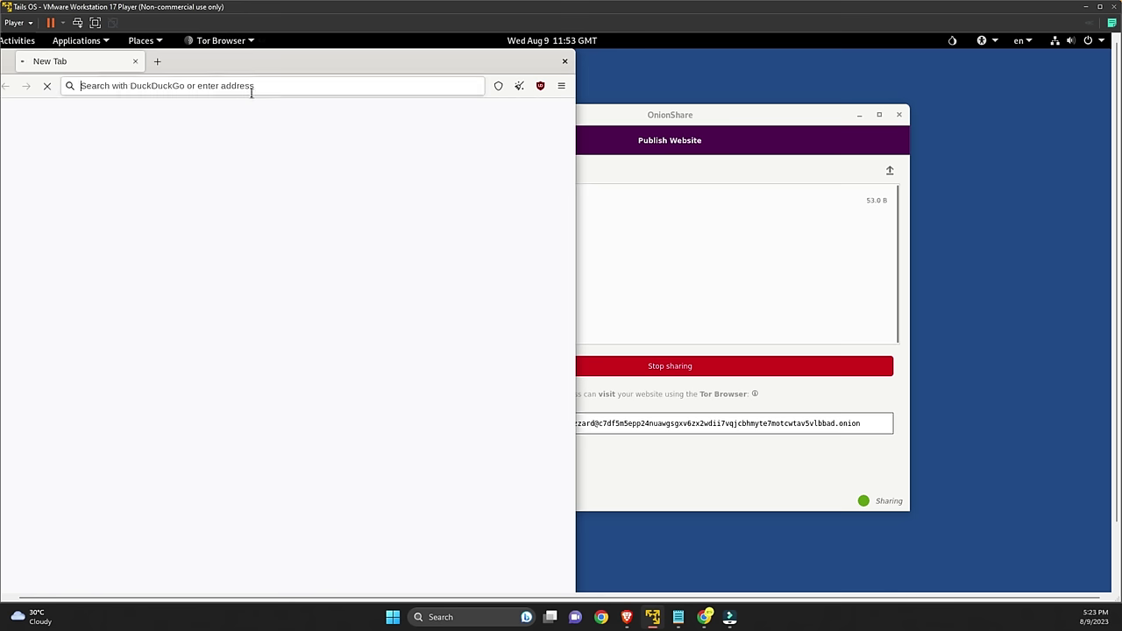
key("ctrl+v")
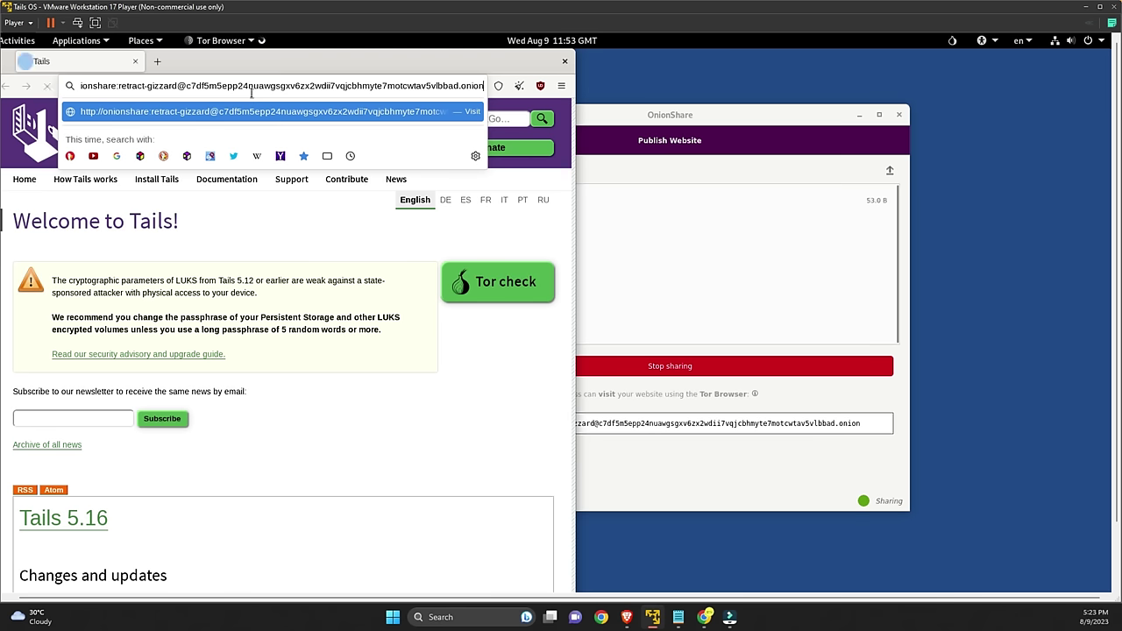
key("Return")
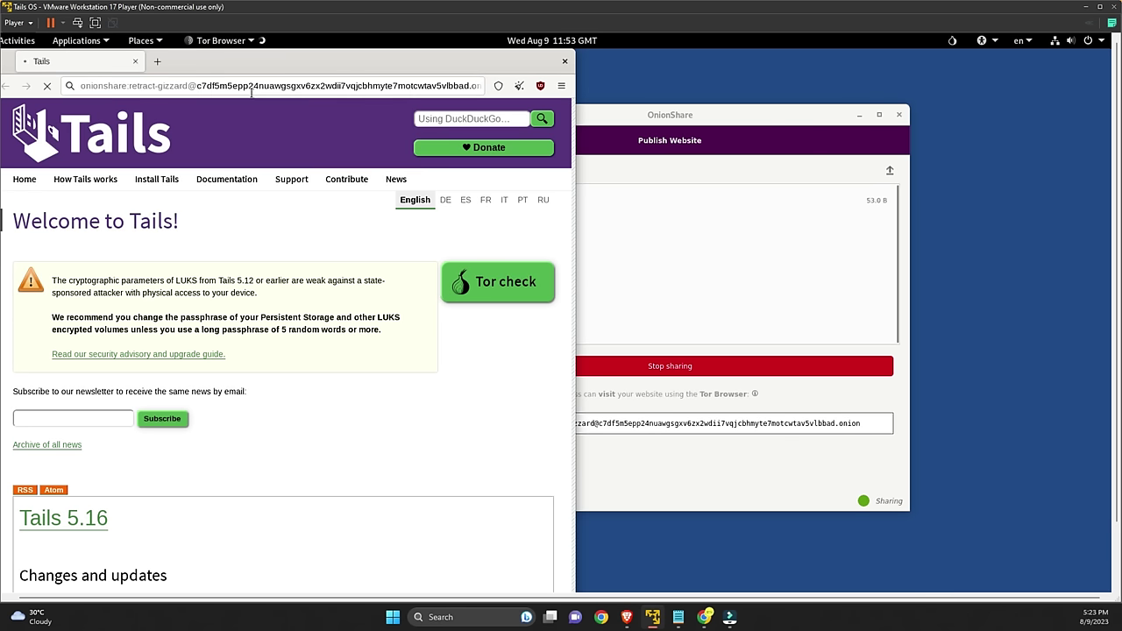
left_click_drag(254, 72, 485, 80)
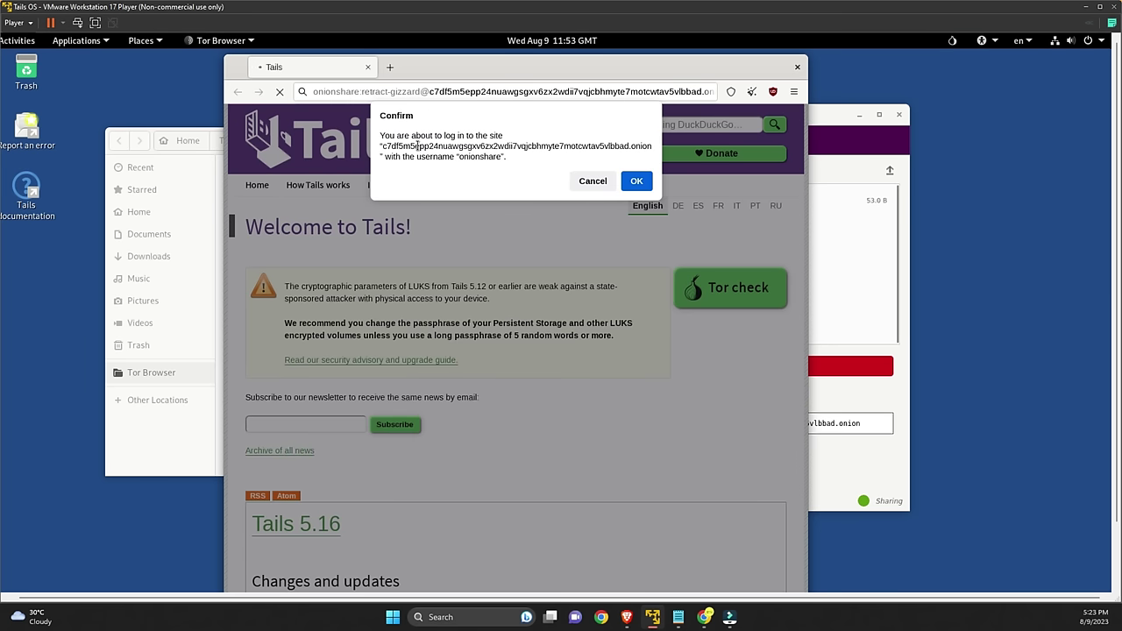
left_click_drag(385, 144, 651, 145)
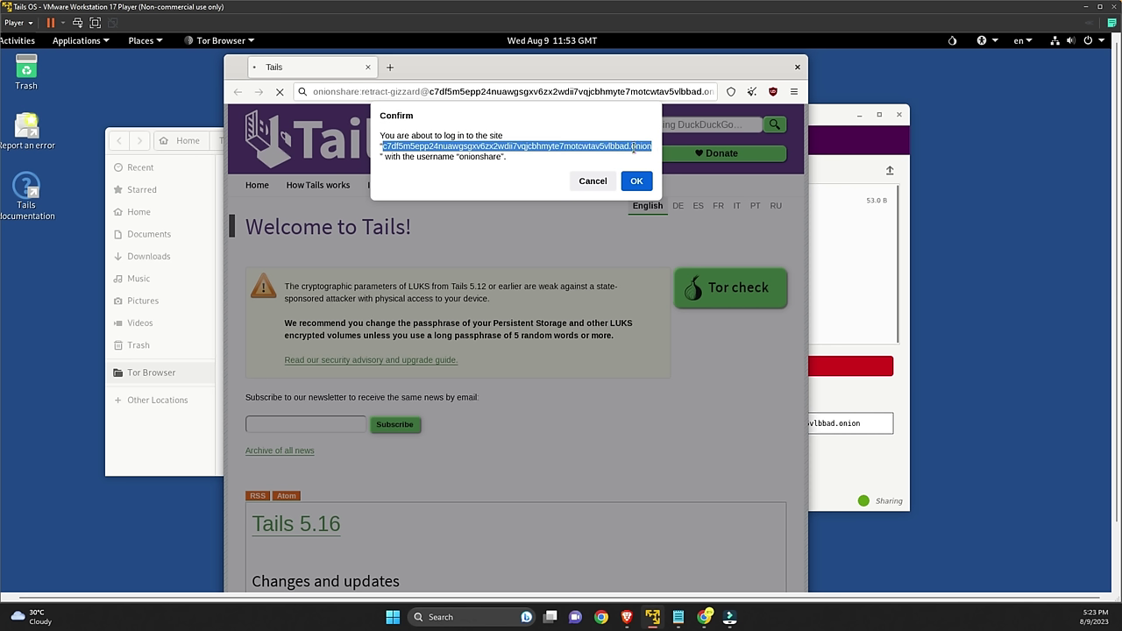
left_click(639, 183)
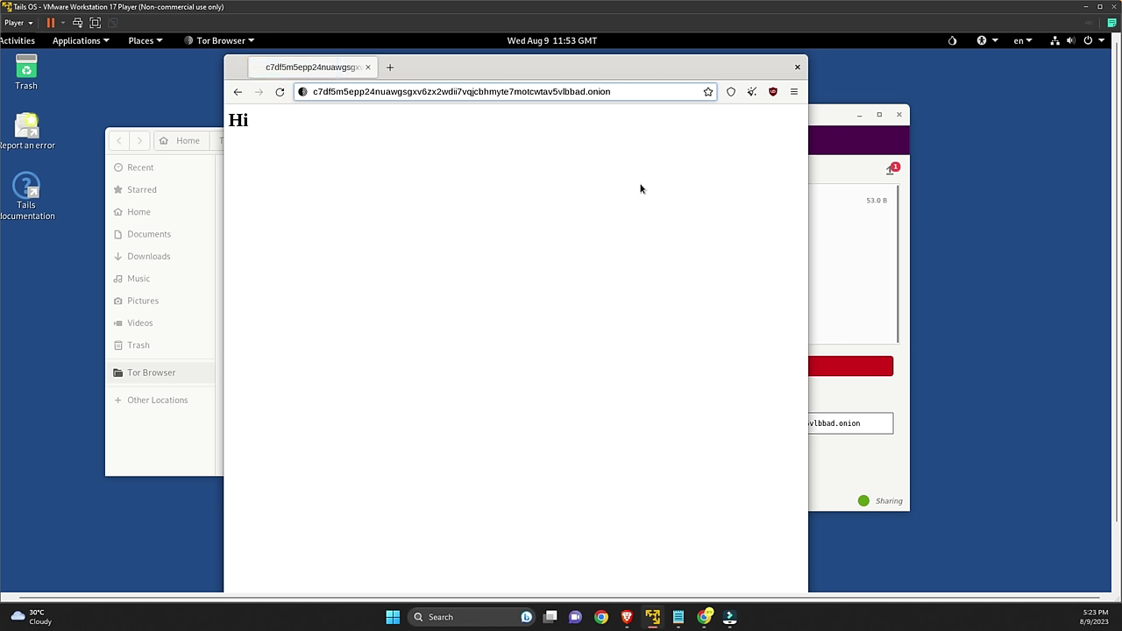
scroll(460, 233, "up", 5, "ctrl")
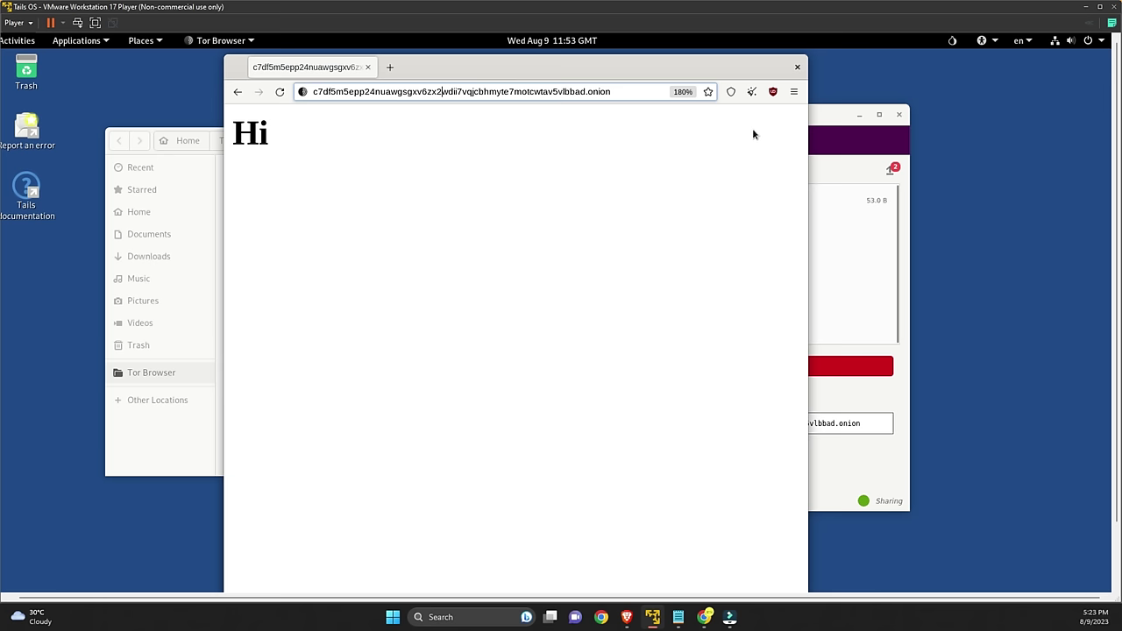
left_click(796, 66)
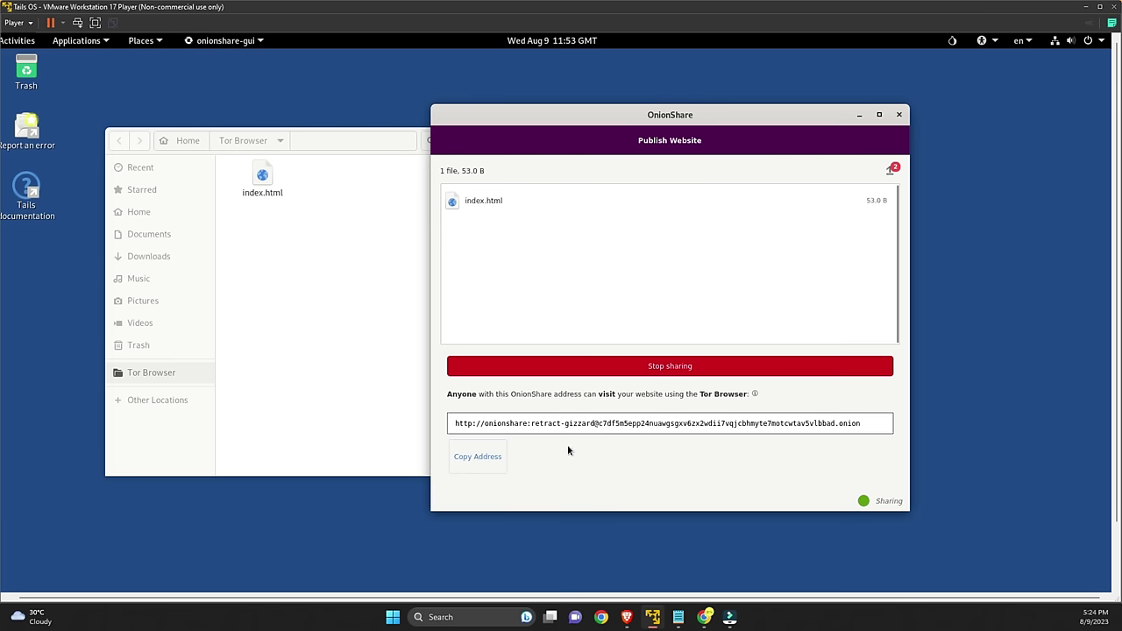